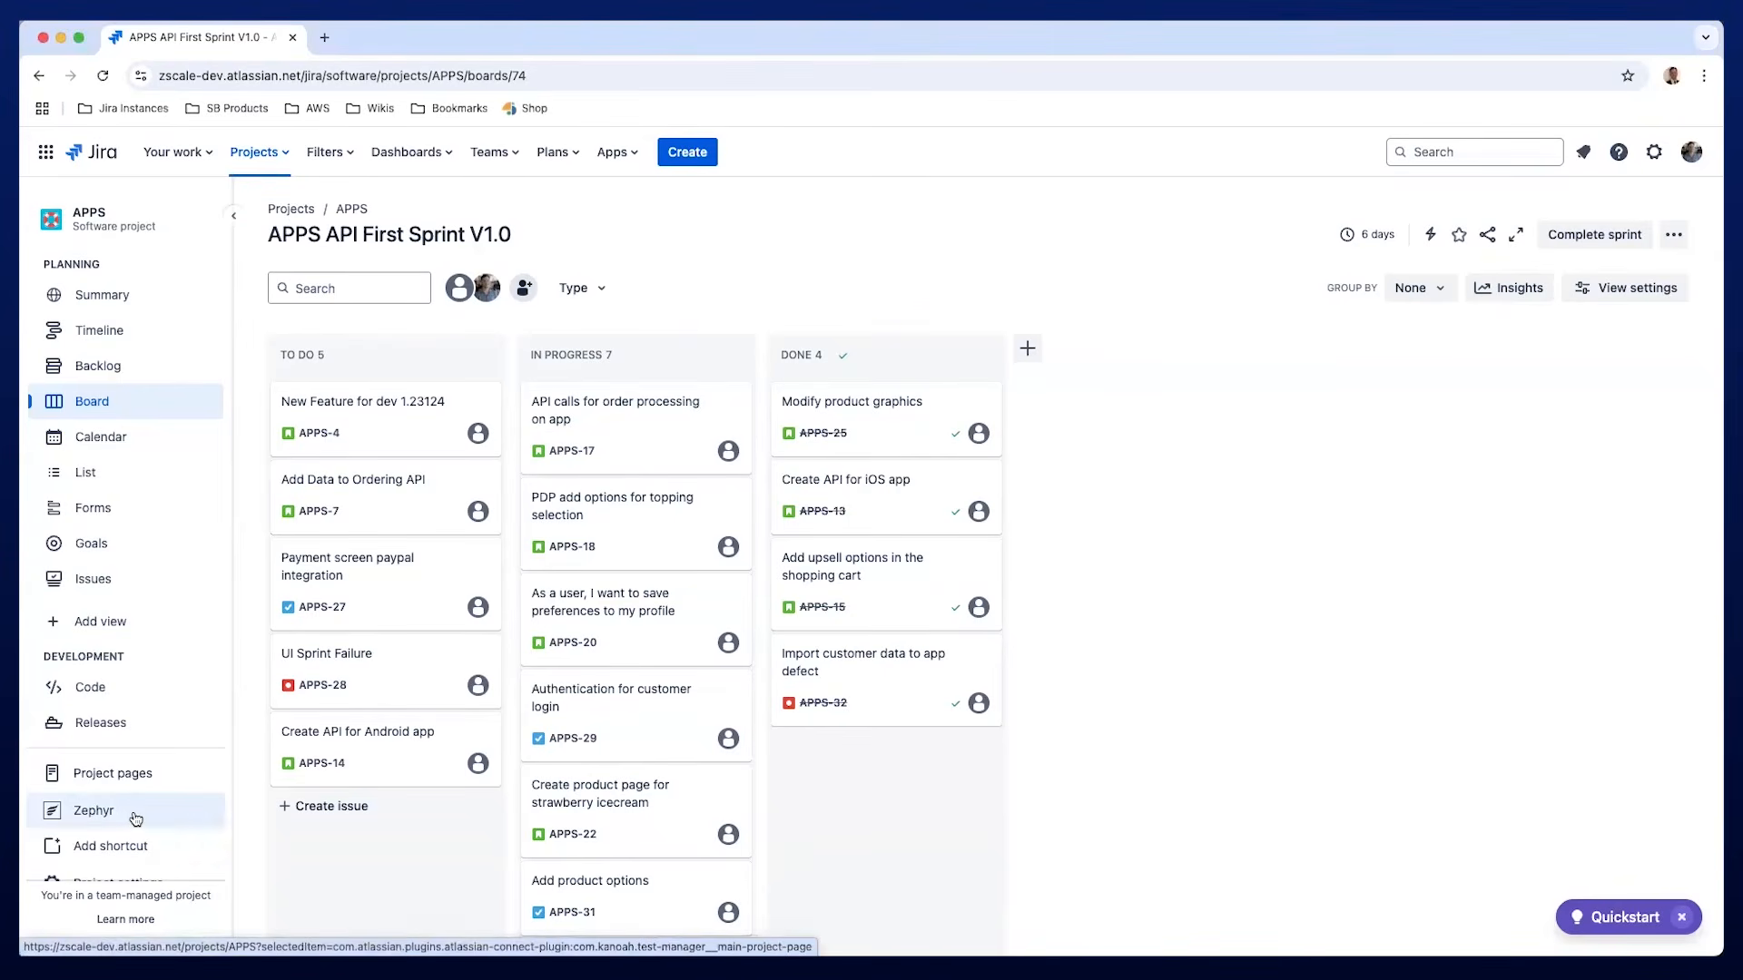
# View the Zephyr test cases of the APPS project and of the sampleApp2 project.
pyautogui.click(133, 816)
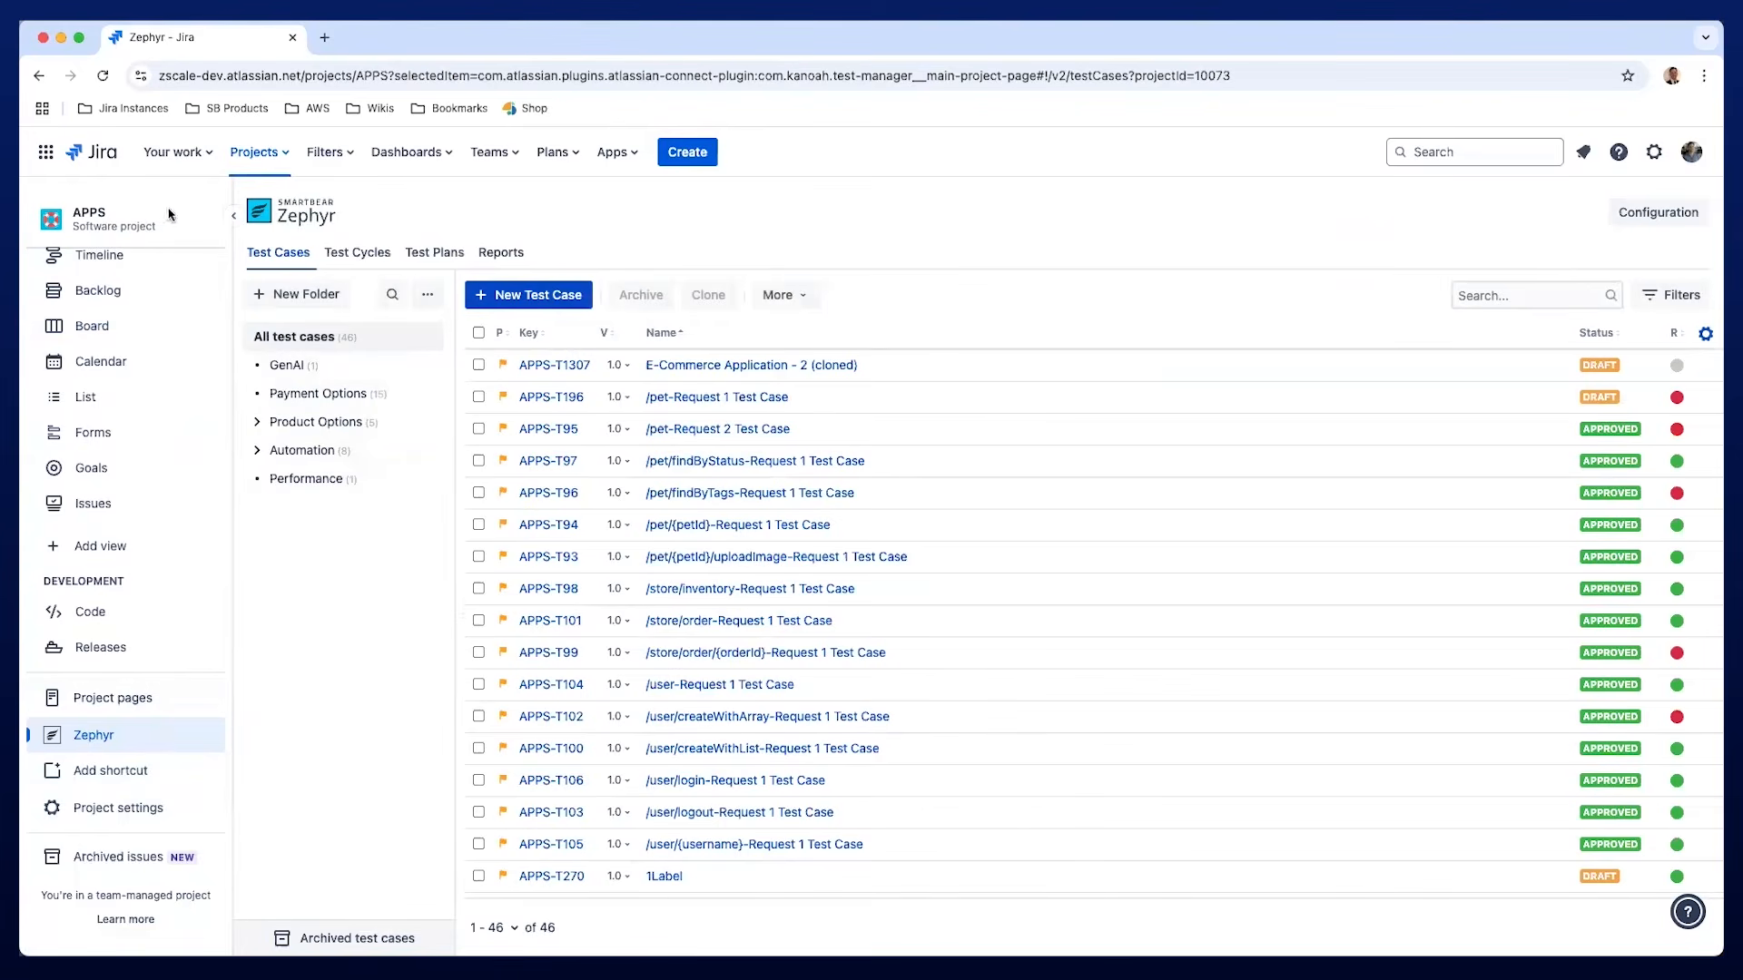
pyautogui.click(254, 151)
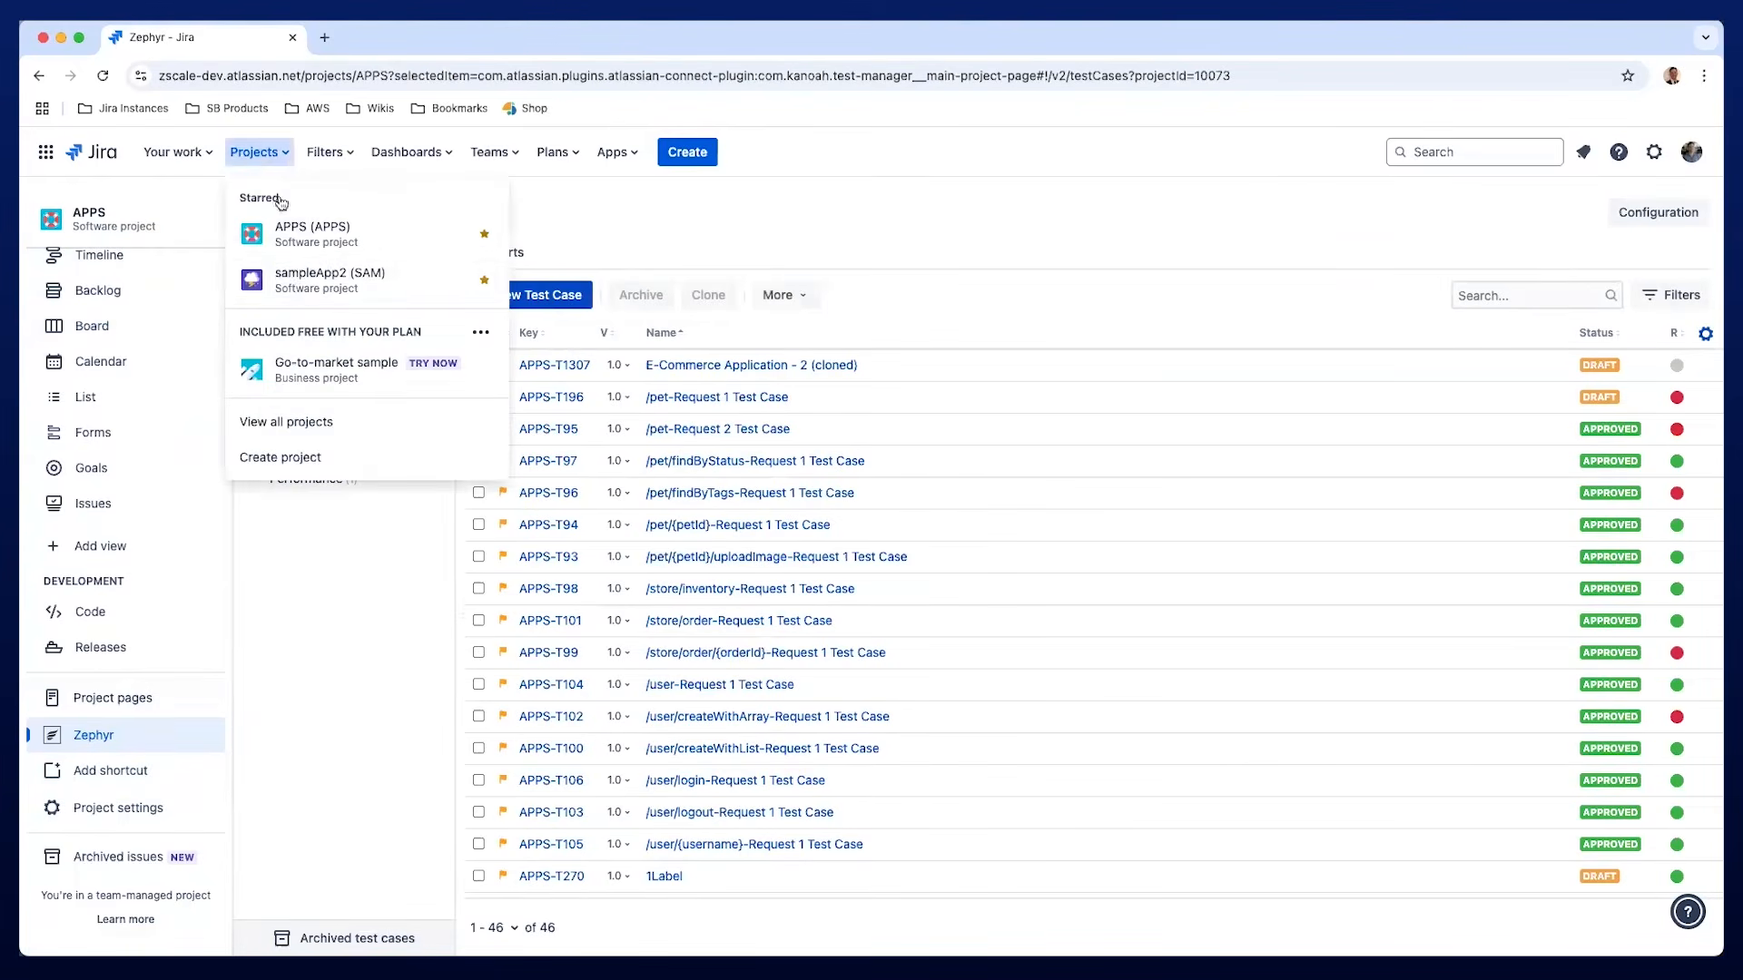
pyautogui.click(299, 277)
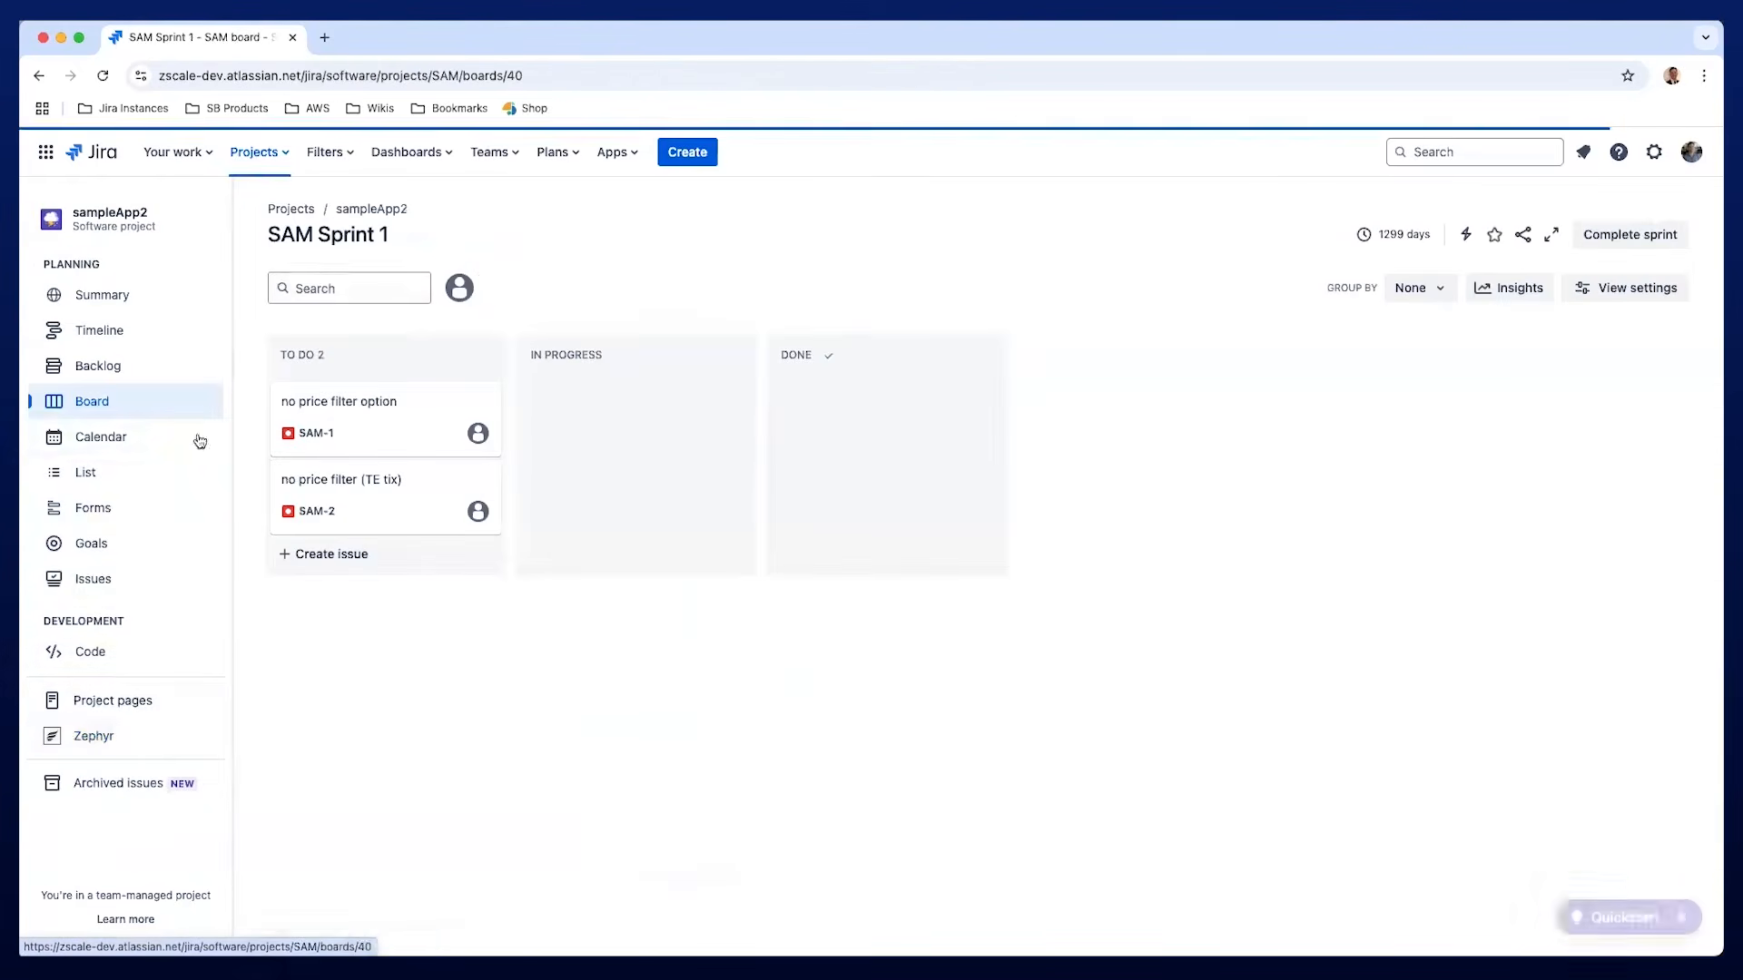
pyautogui.click(95, 737)
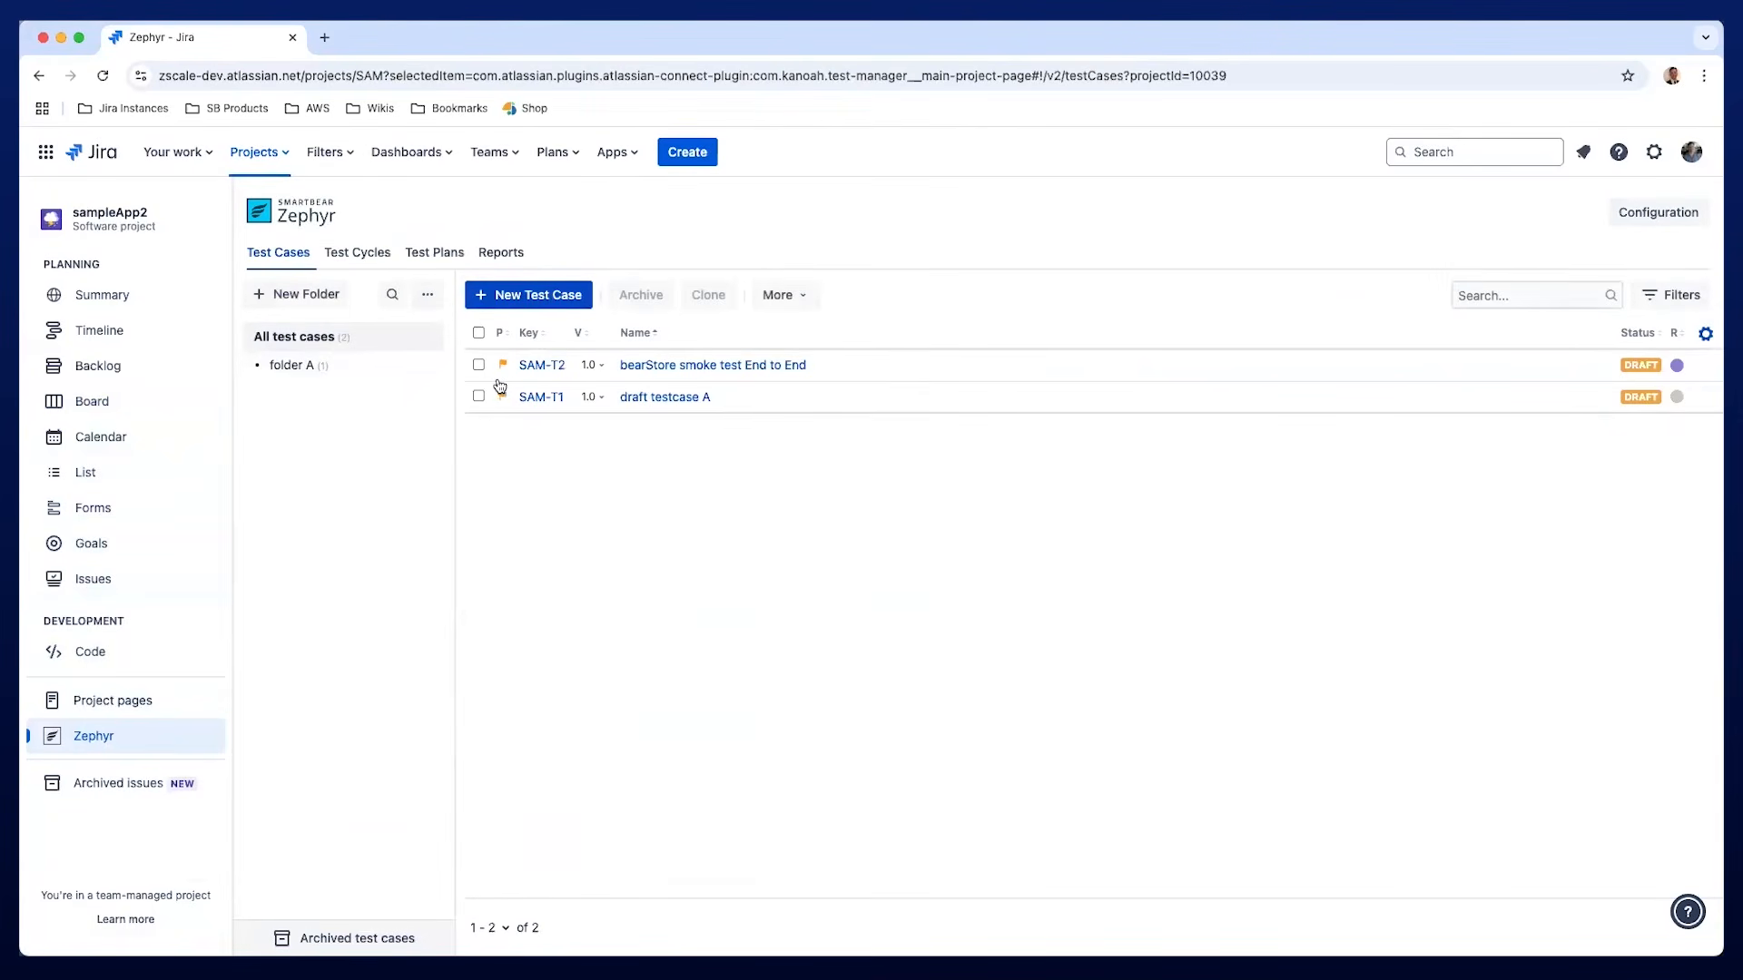
# Return to the APPS project and open its Zephyr test cases.
pyautogui.click(270, 161)
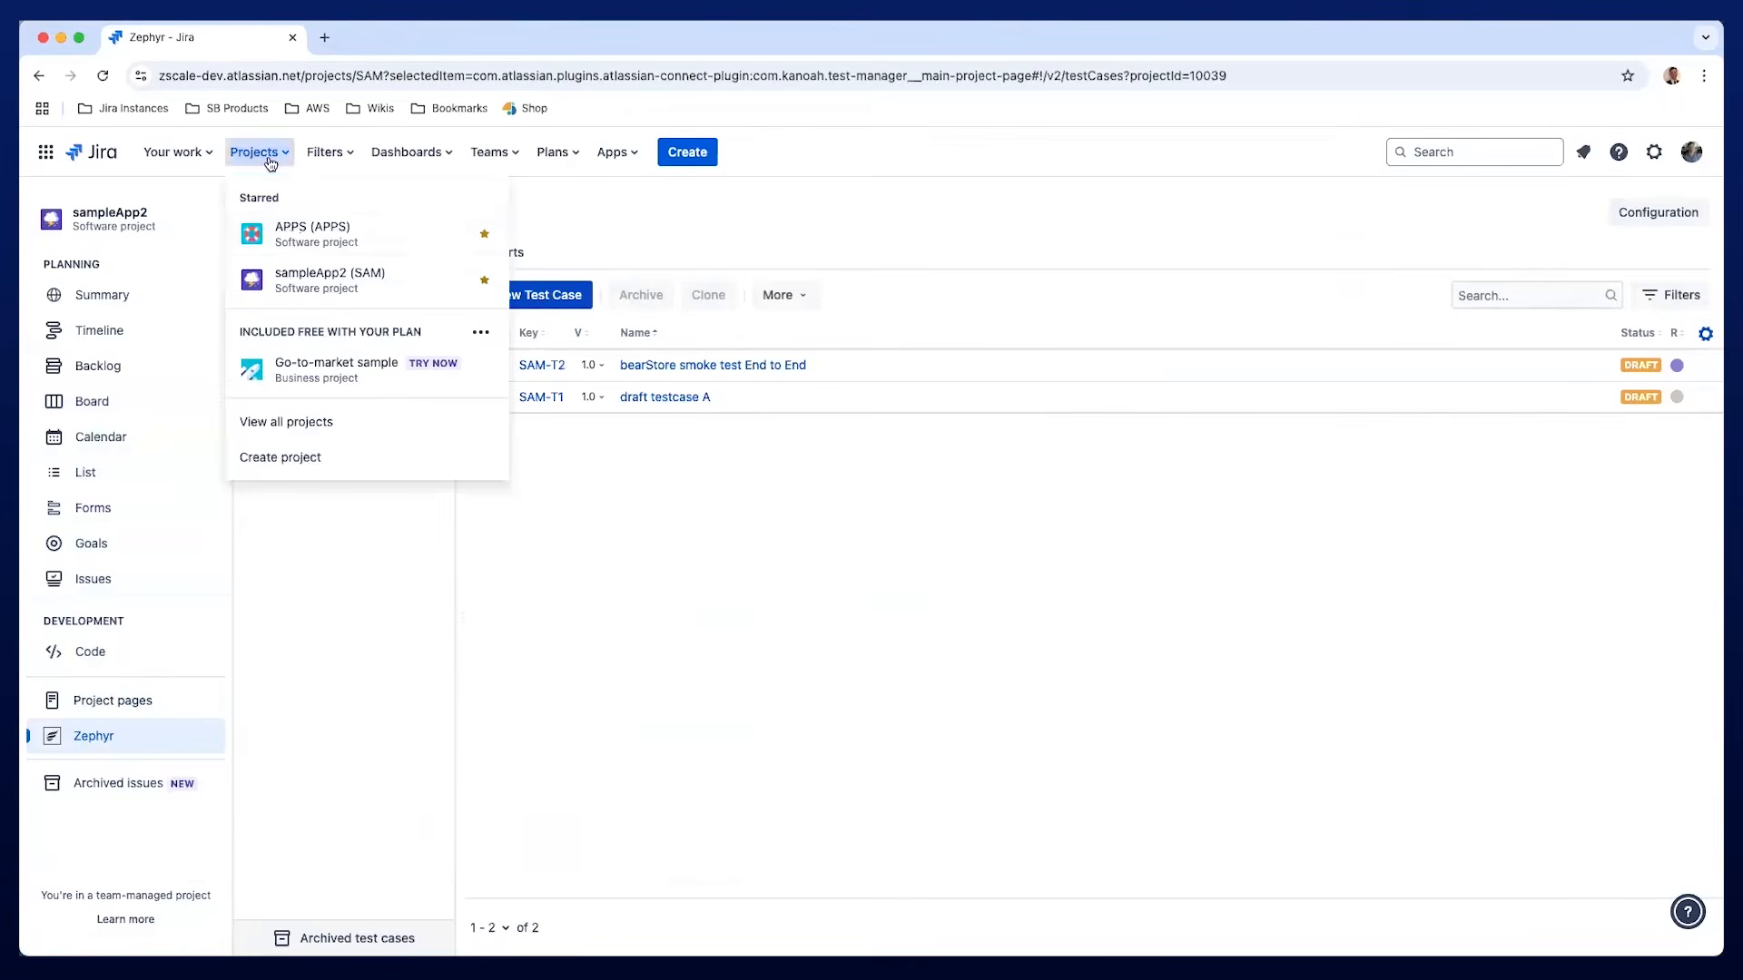
pyautogui.click(290, 233)
pyautogui.click(84, 810)
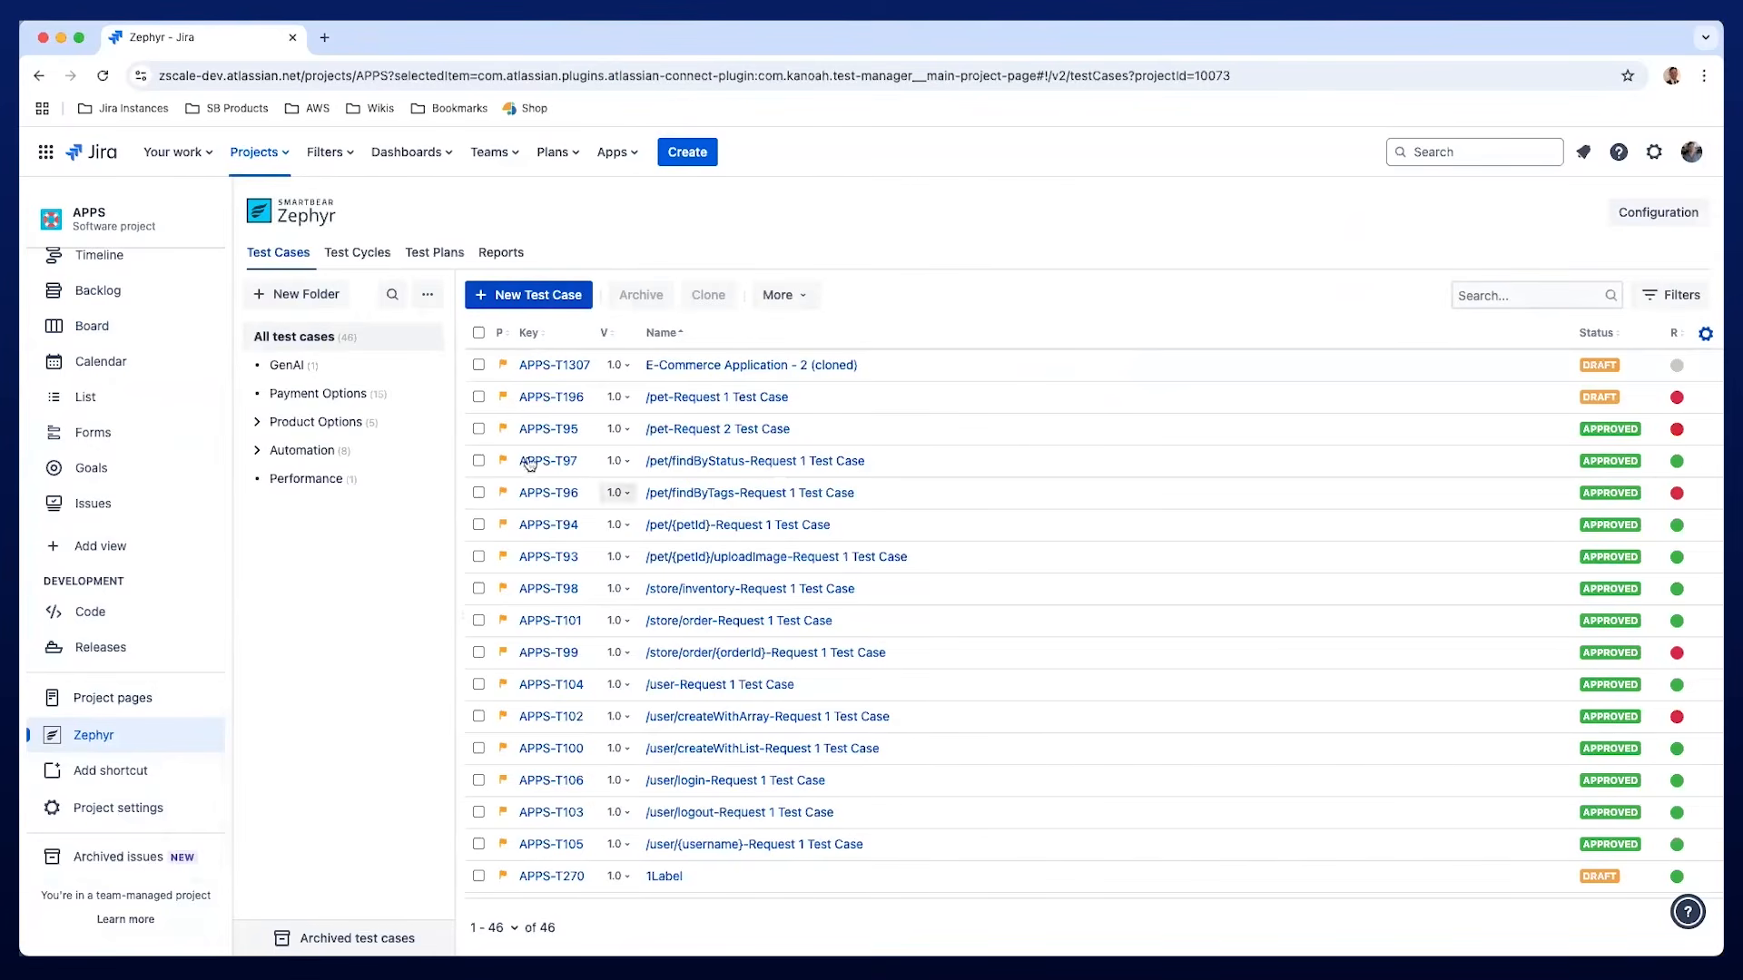
# Expand the Product Options and Automation folders, and view the Product Options test cases before returning to all test cases.
pyautogui.click(258, 423)
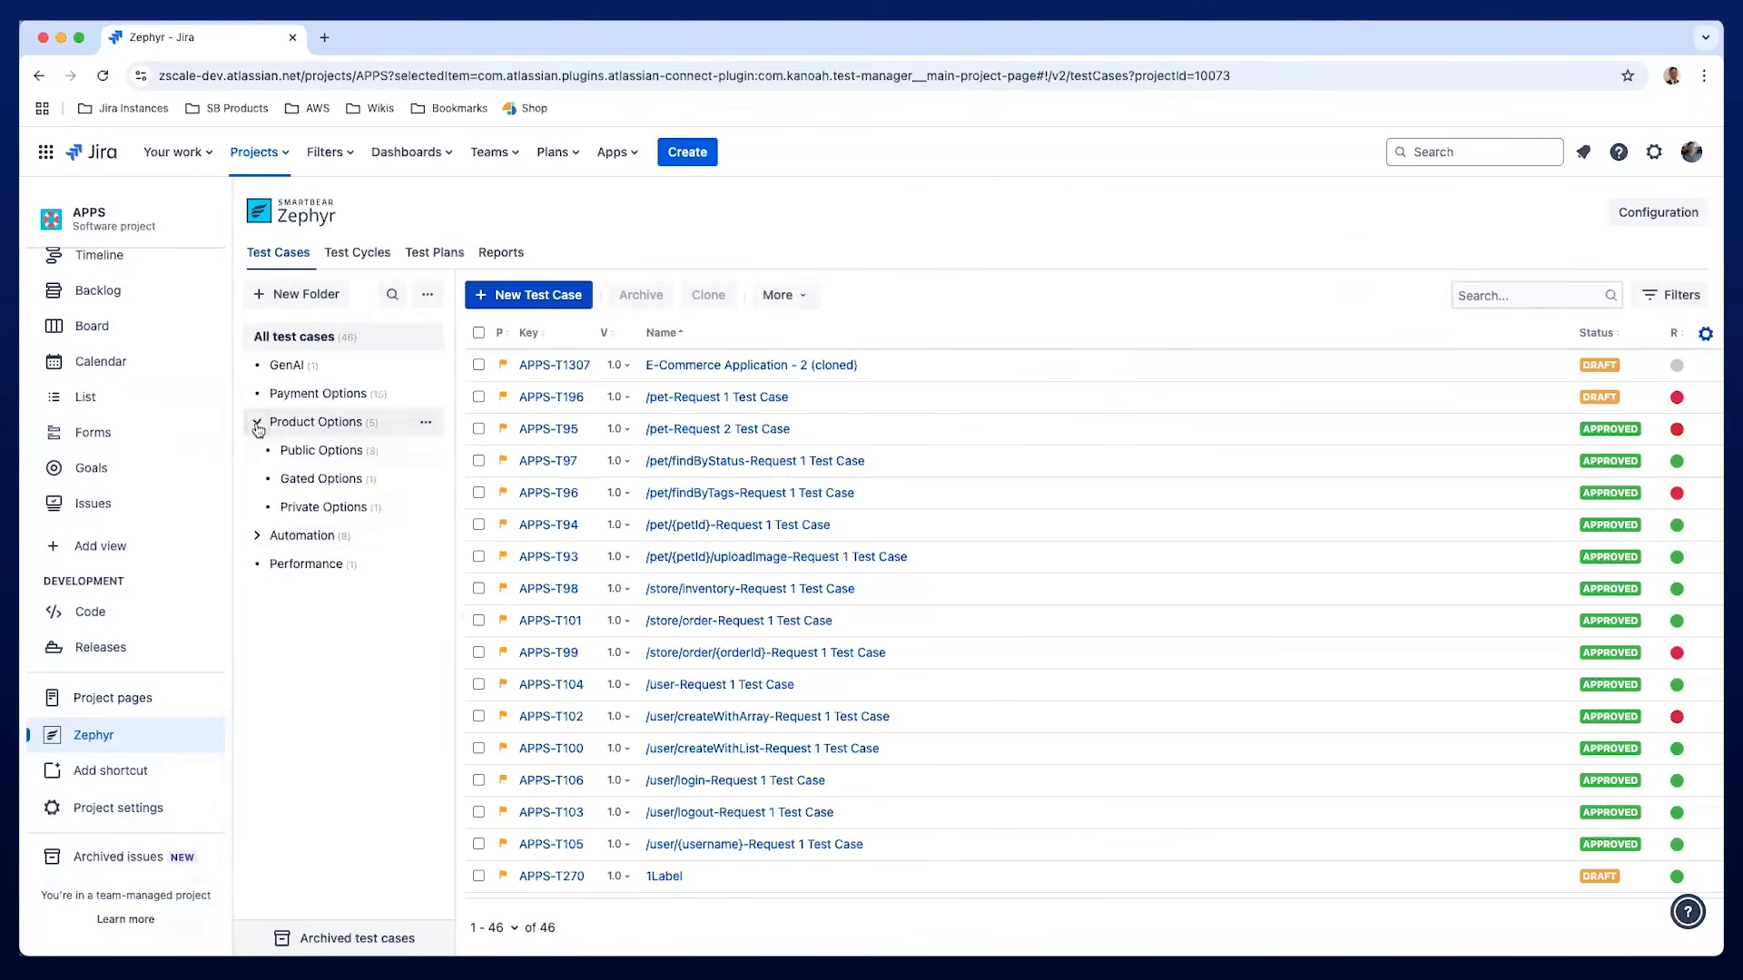
pyautogui.click(259, 536)
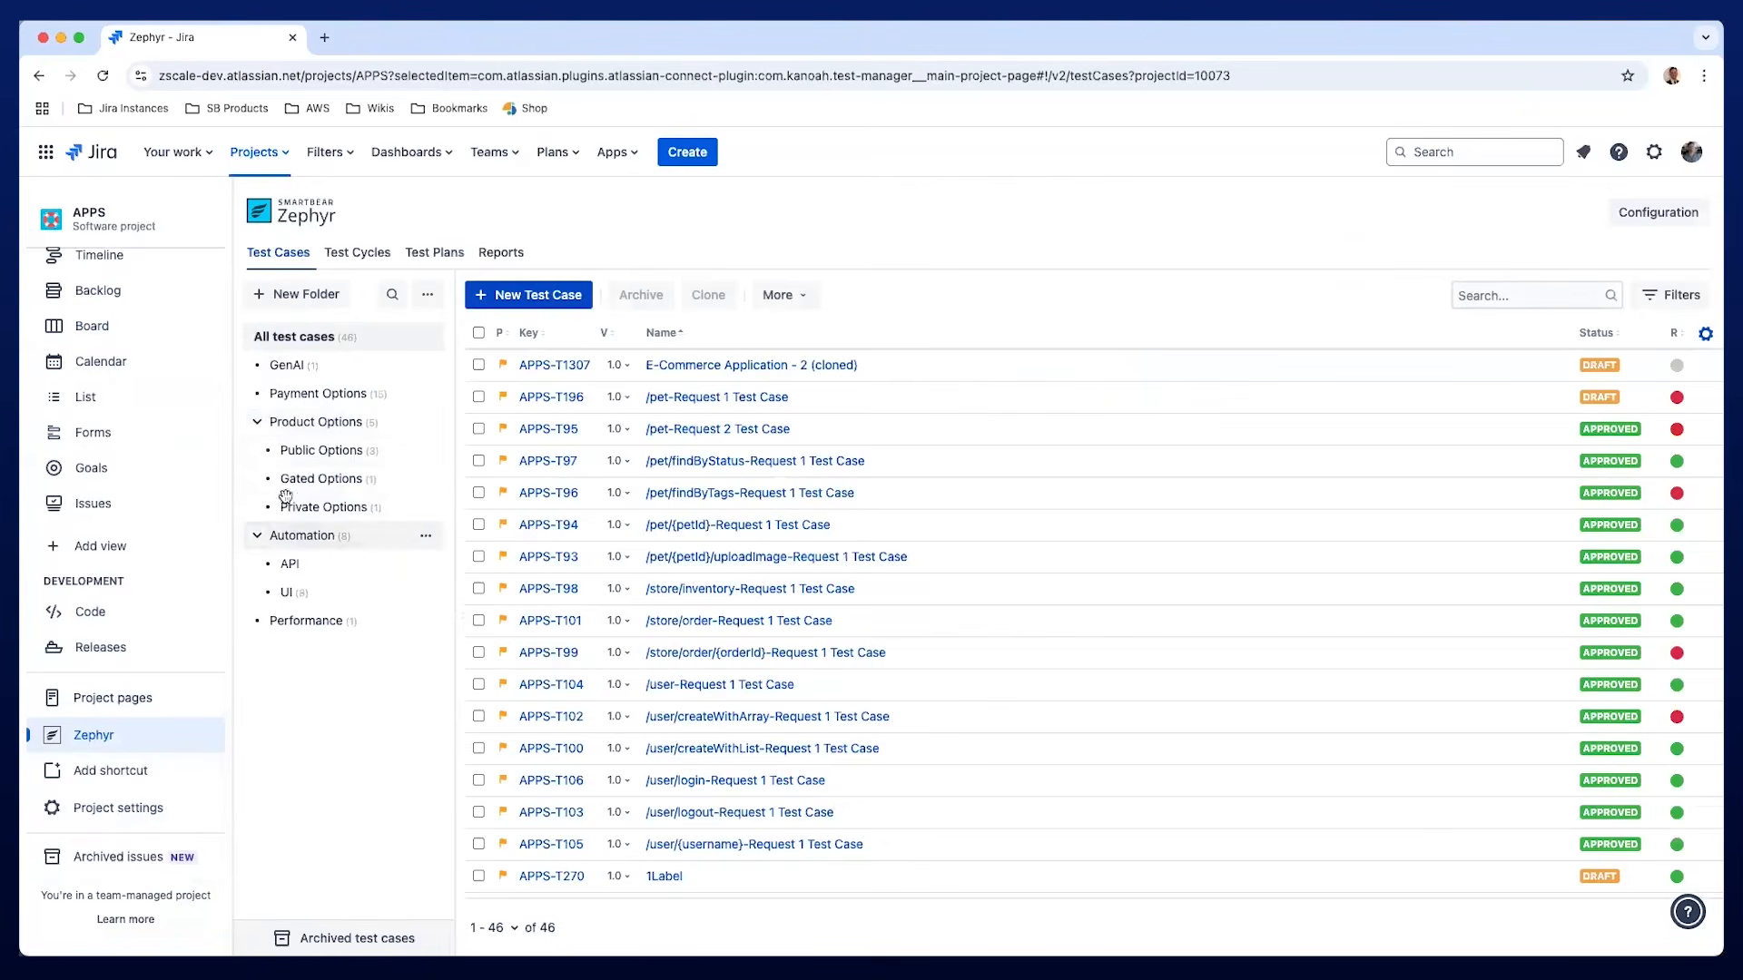
pyautogui.click(330, 420)
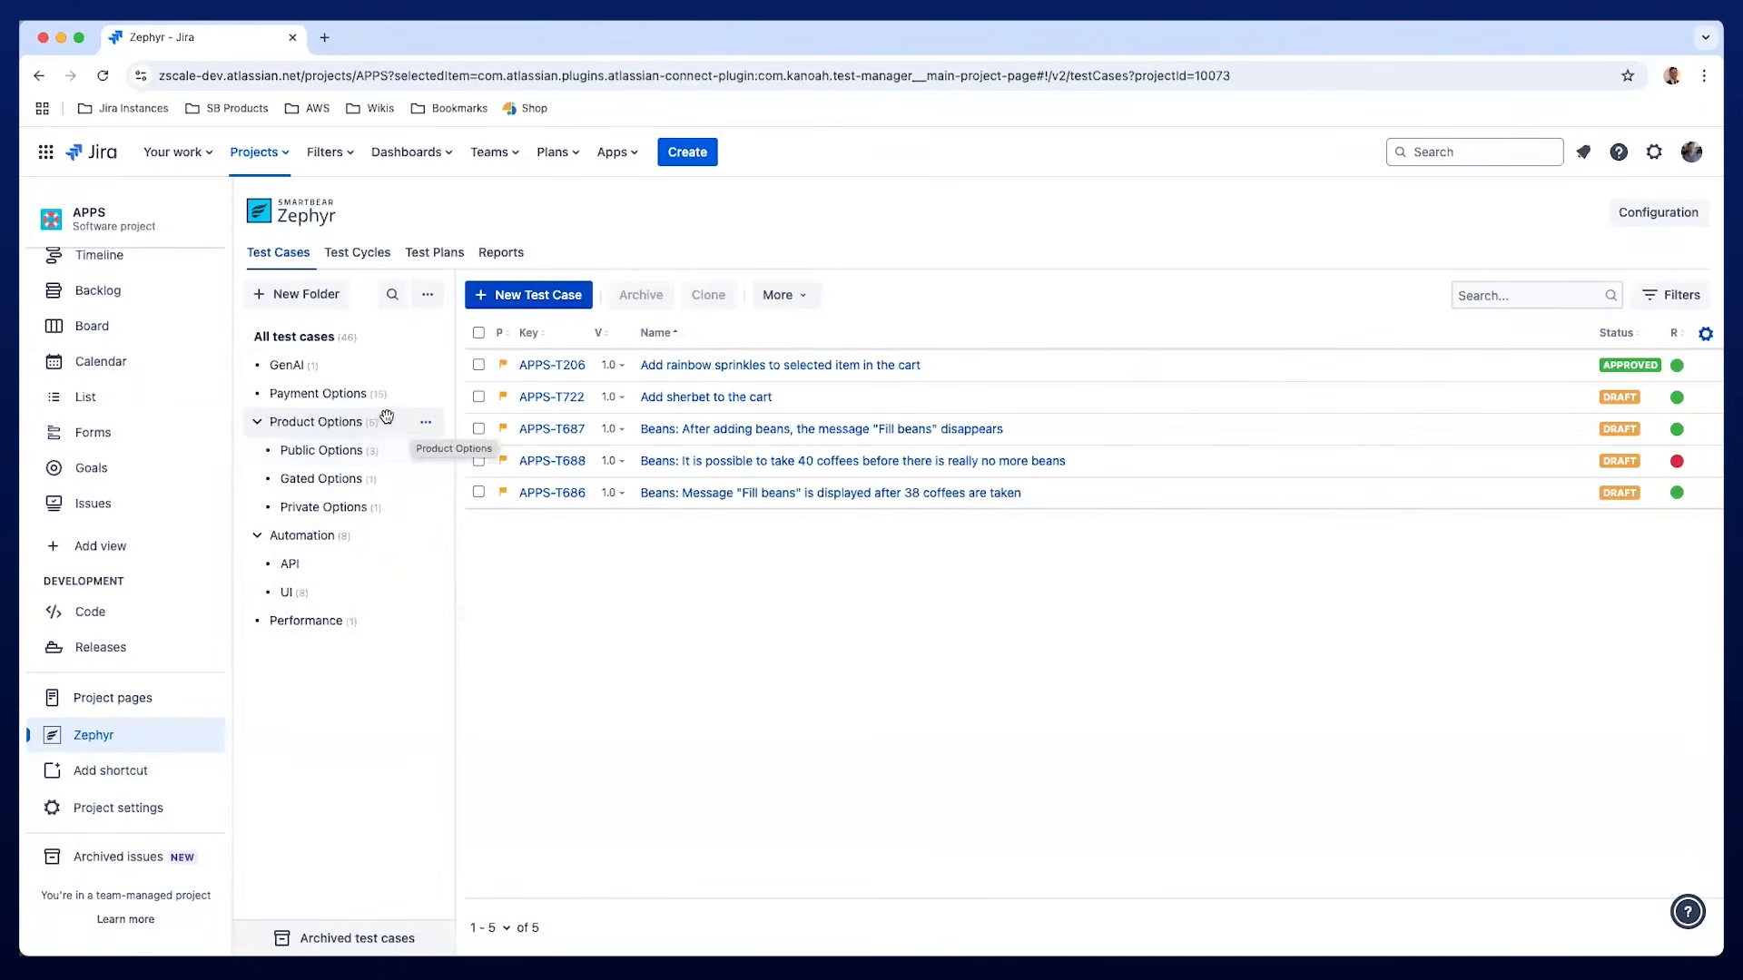
pyautogui.click(373, 347)
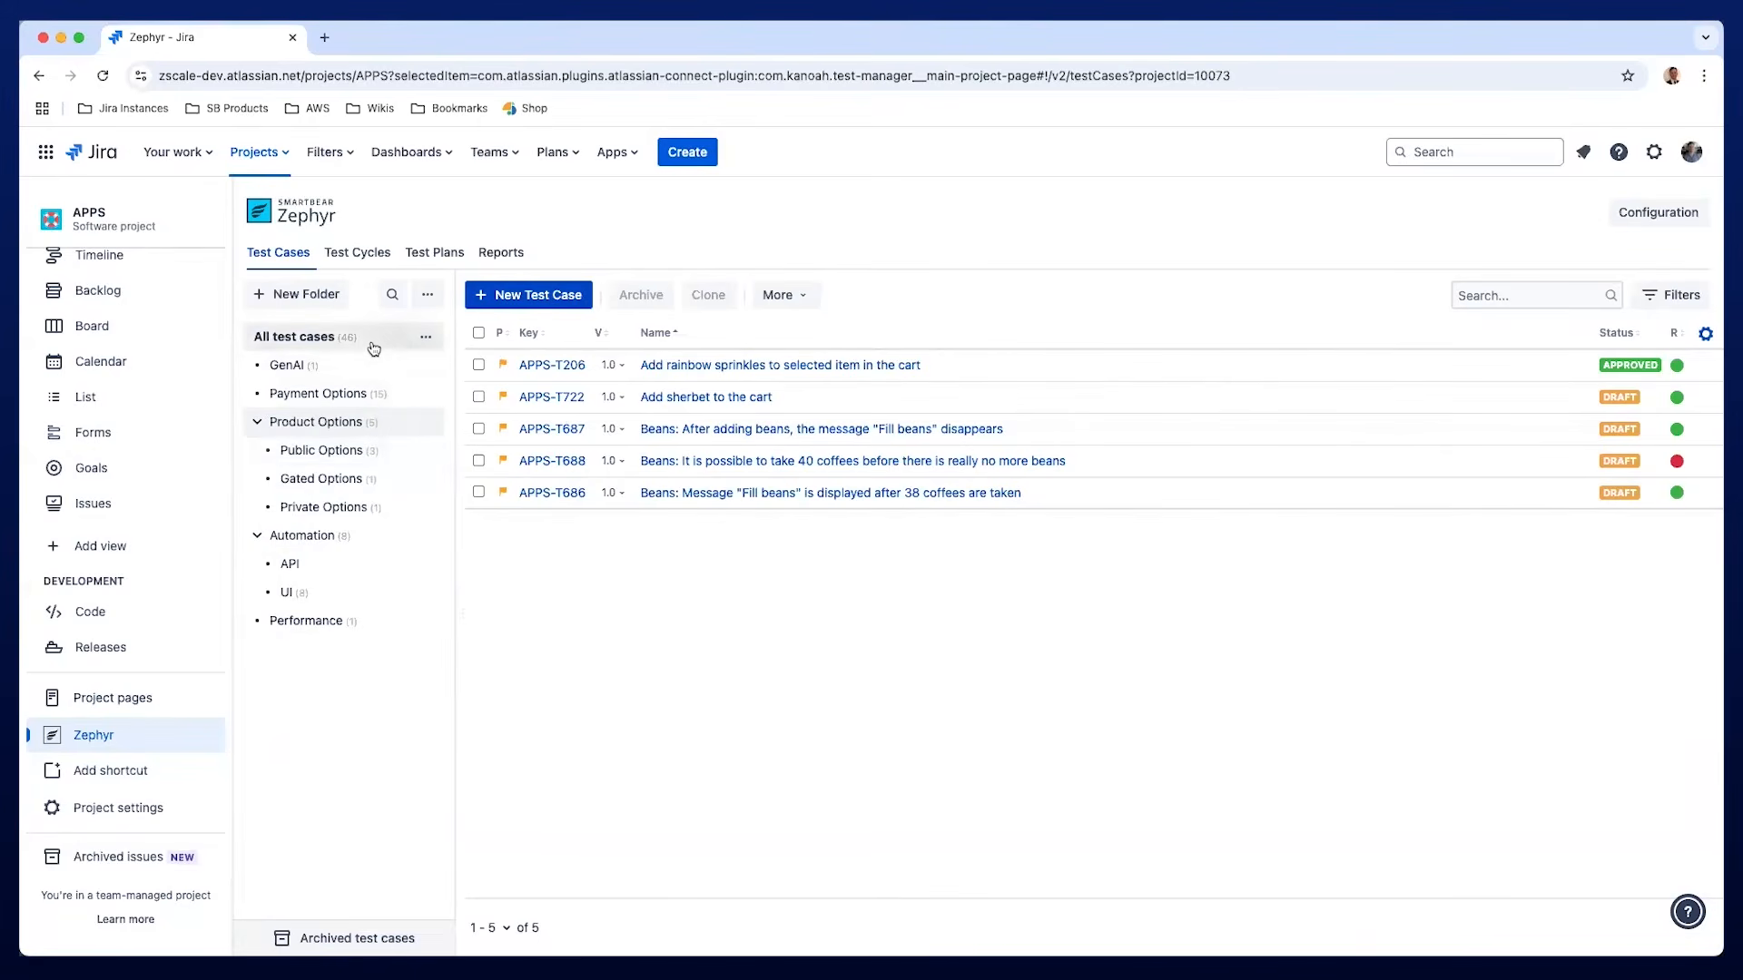
# Review the available test case filter criteria and add a Label criterion.
pyautogui.click(1655, 300)
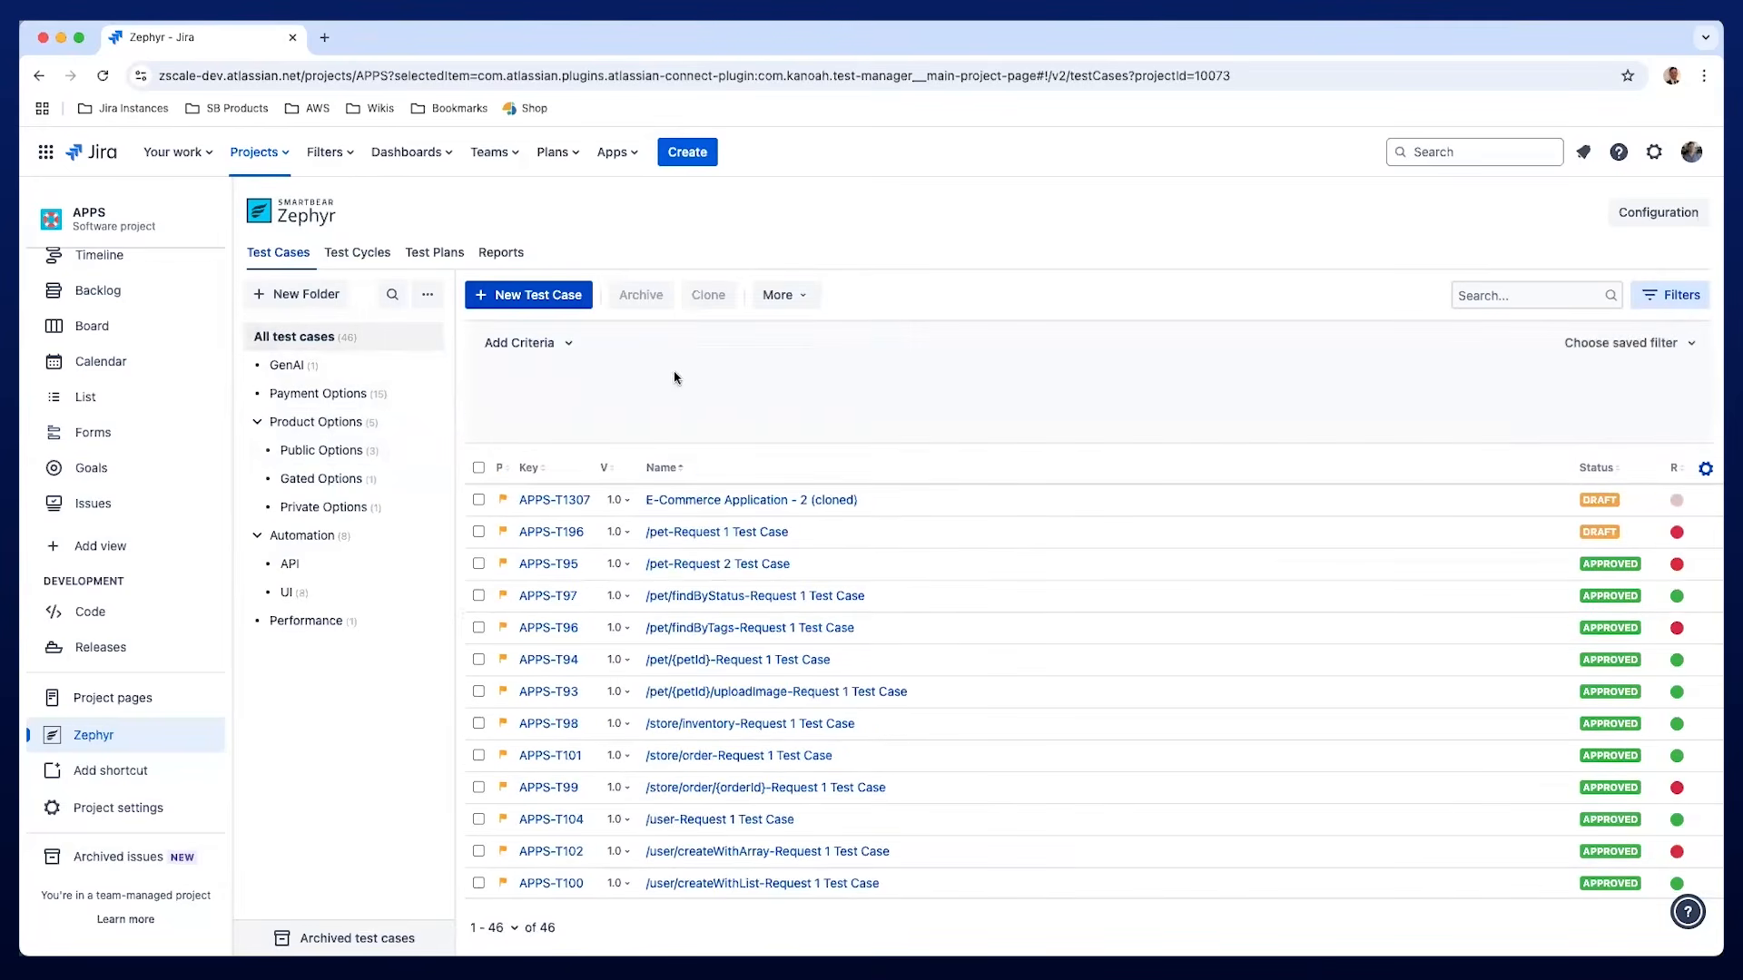
pyautogui.click(546, 349)
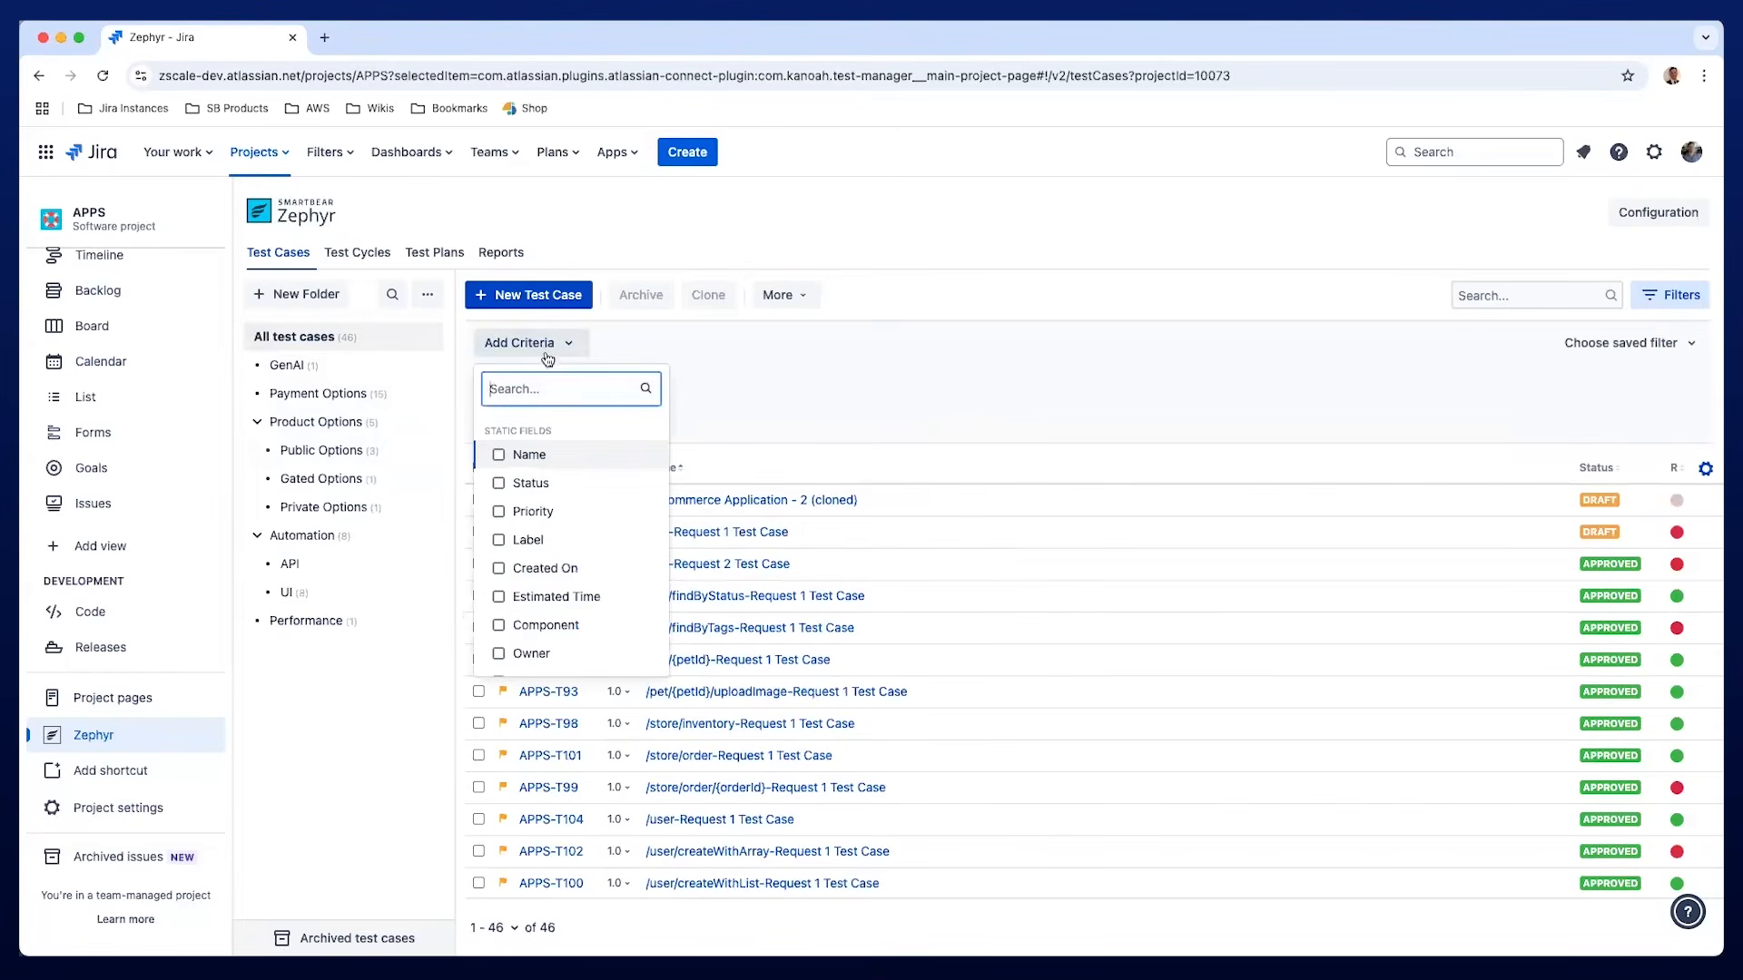
pyautogui.scroll(-2, 560, 446)
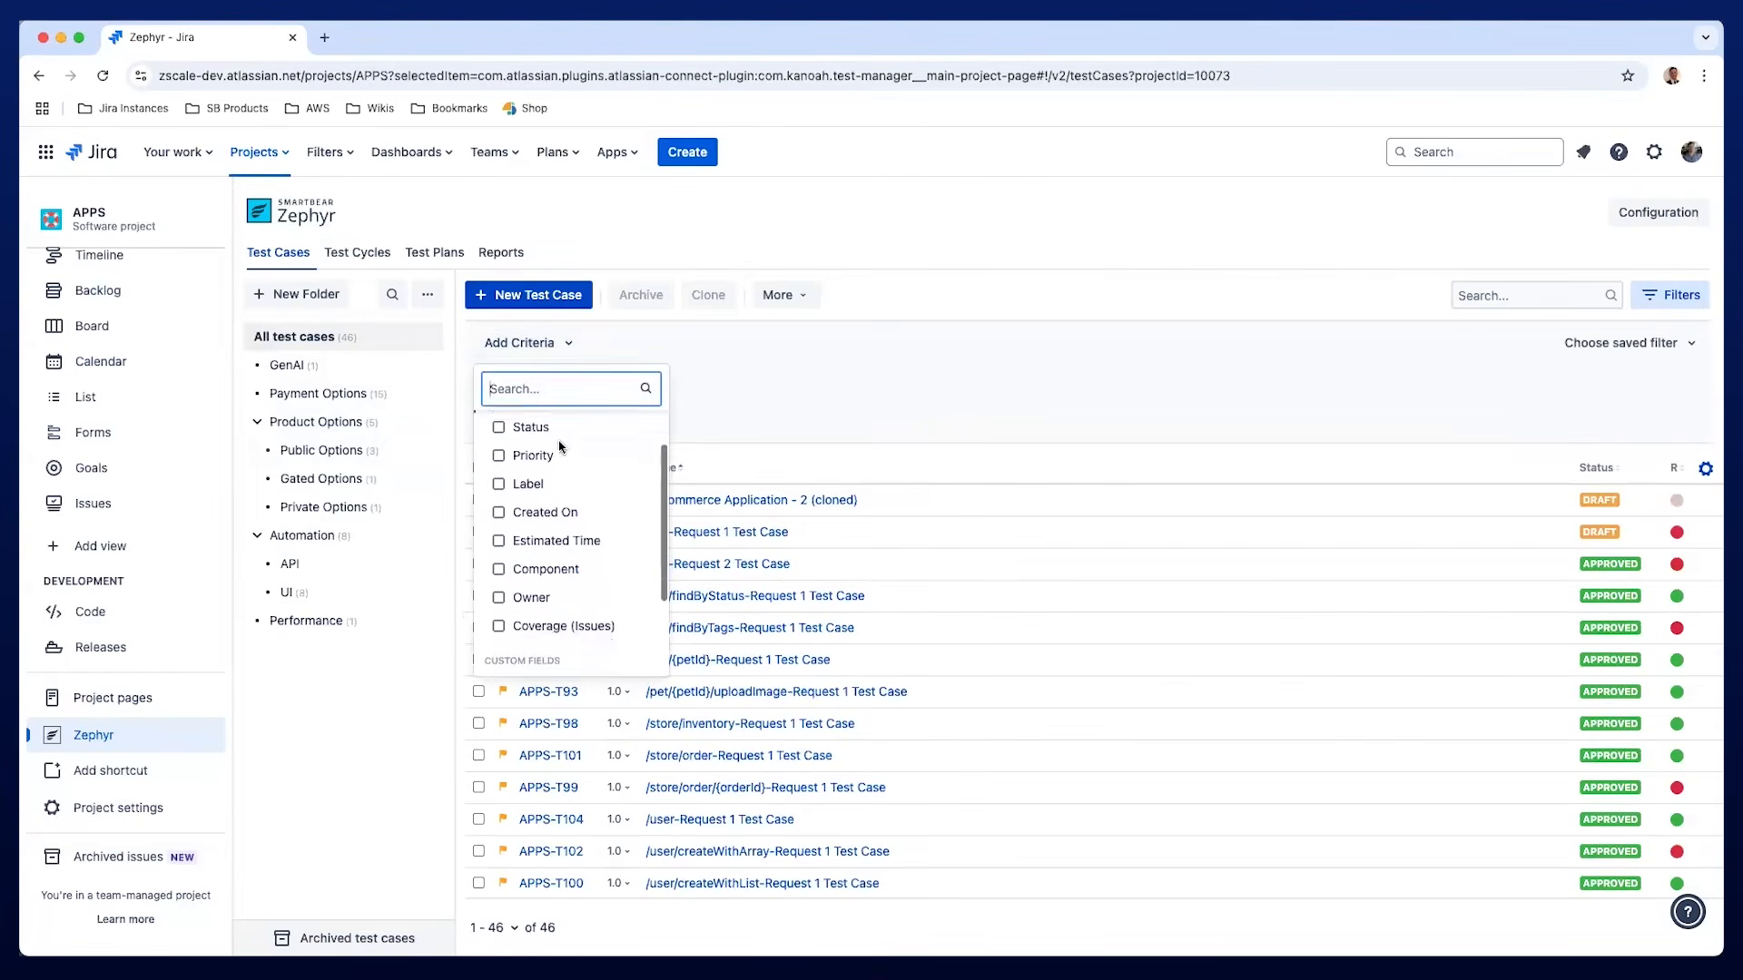
pyautogui.scroll(-2, 514, 531)
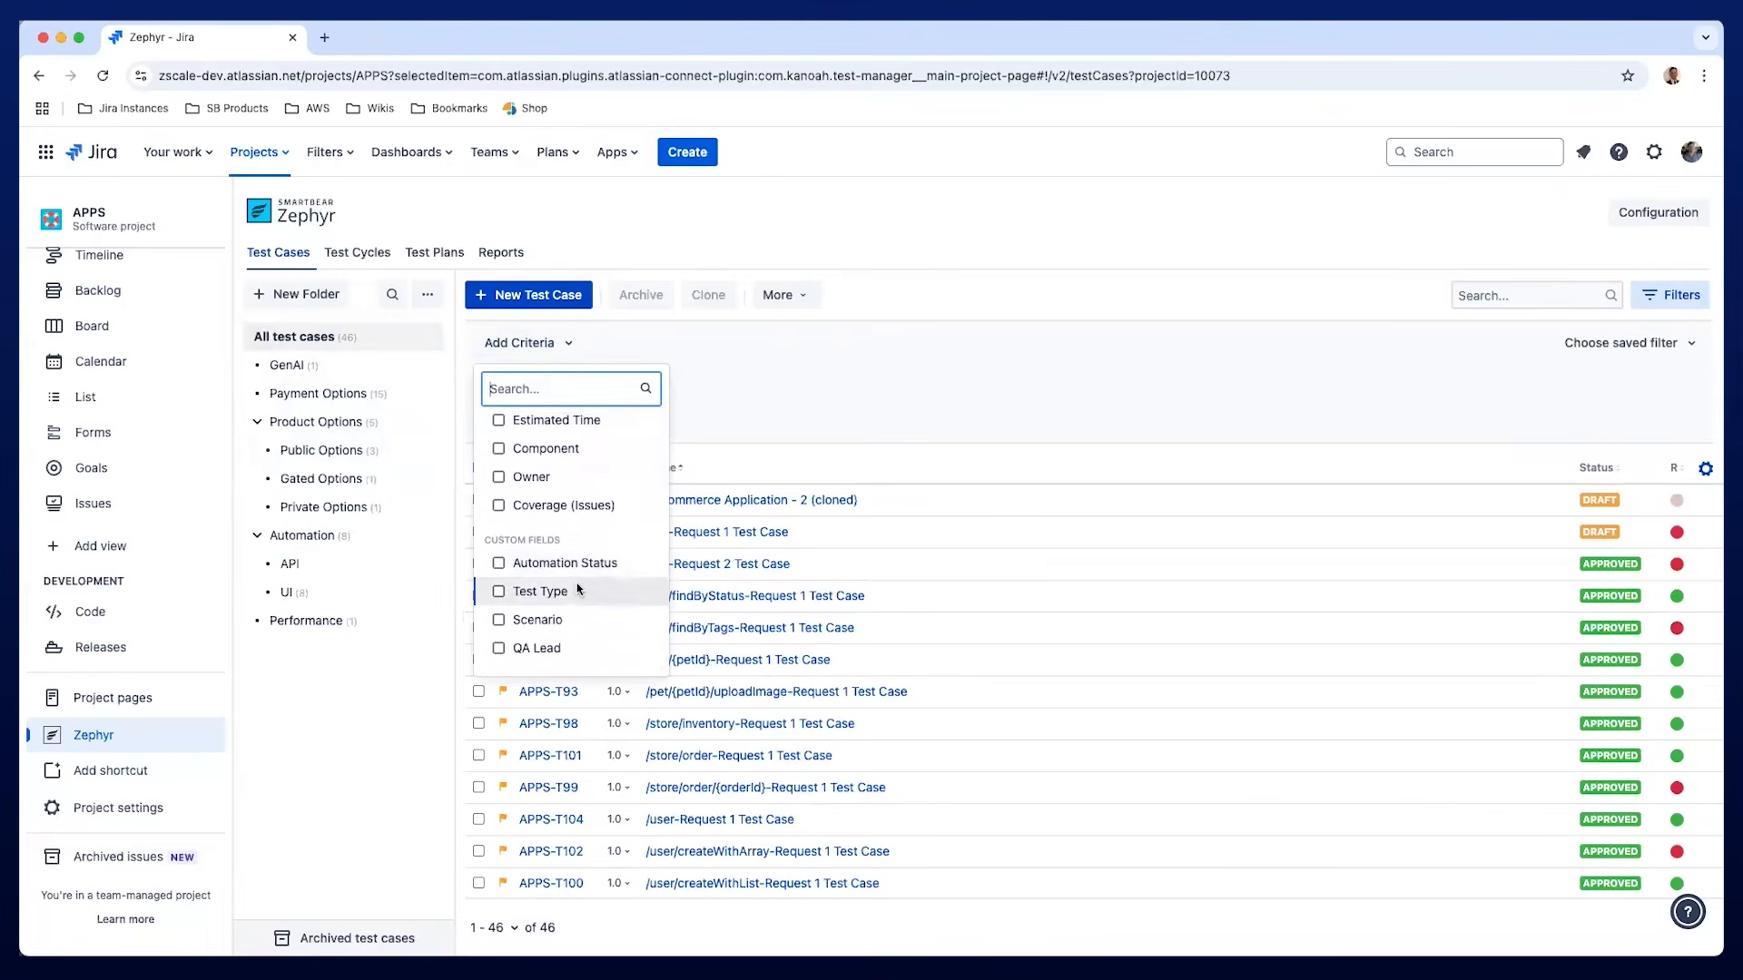
pyautogui.scroll(1, 574, 548)
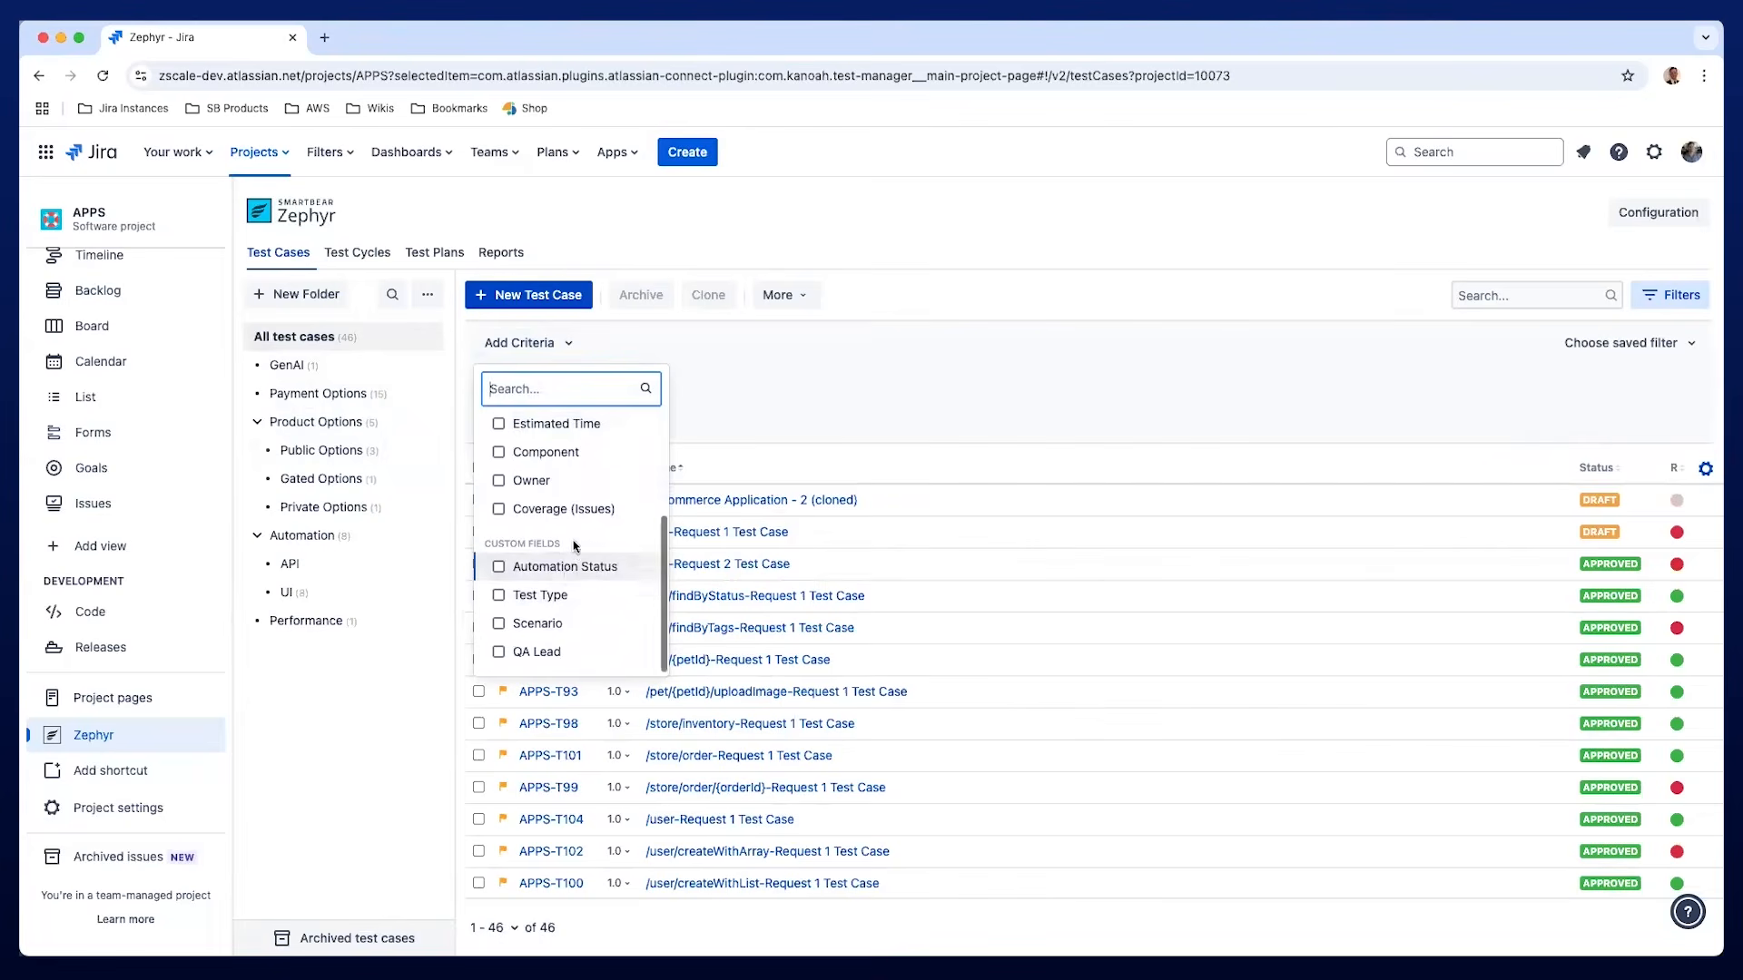
pyautogui.scroll(3, 574, 546)
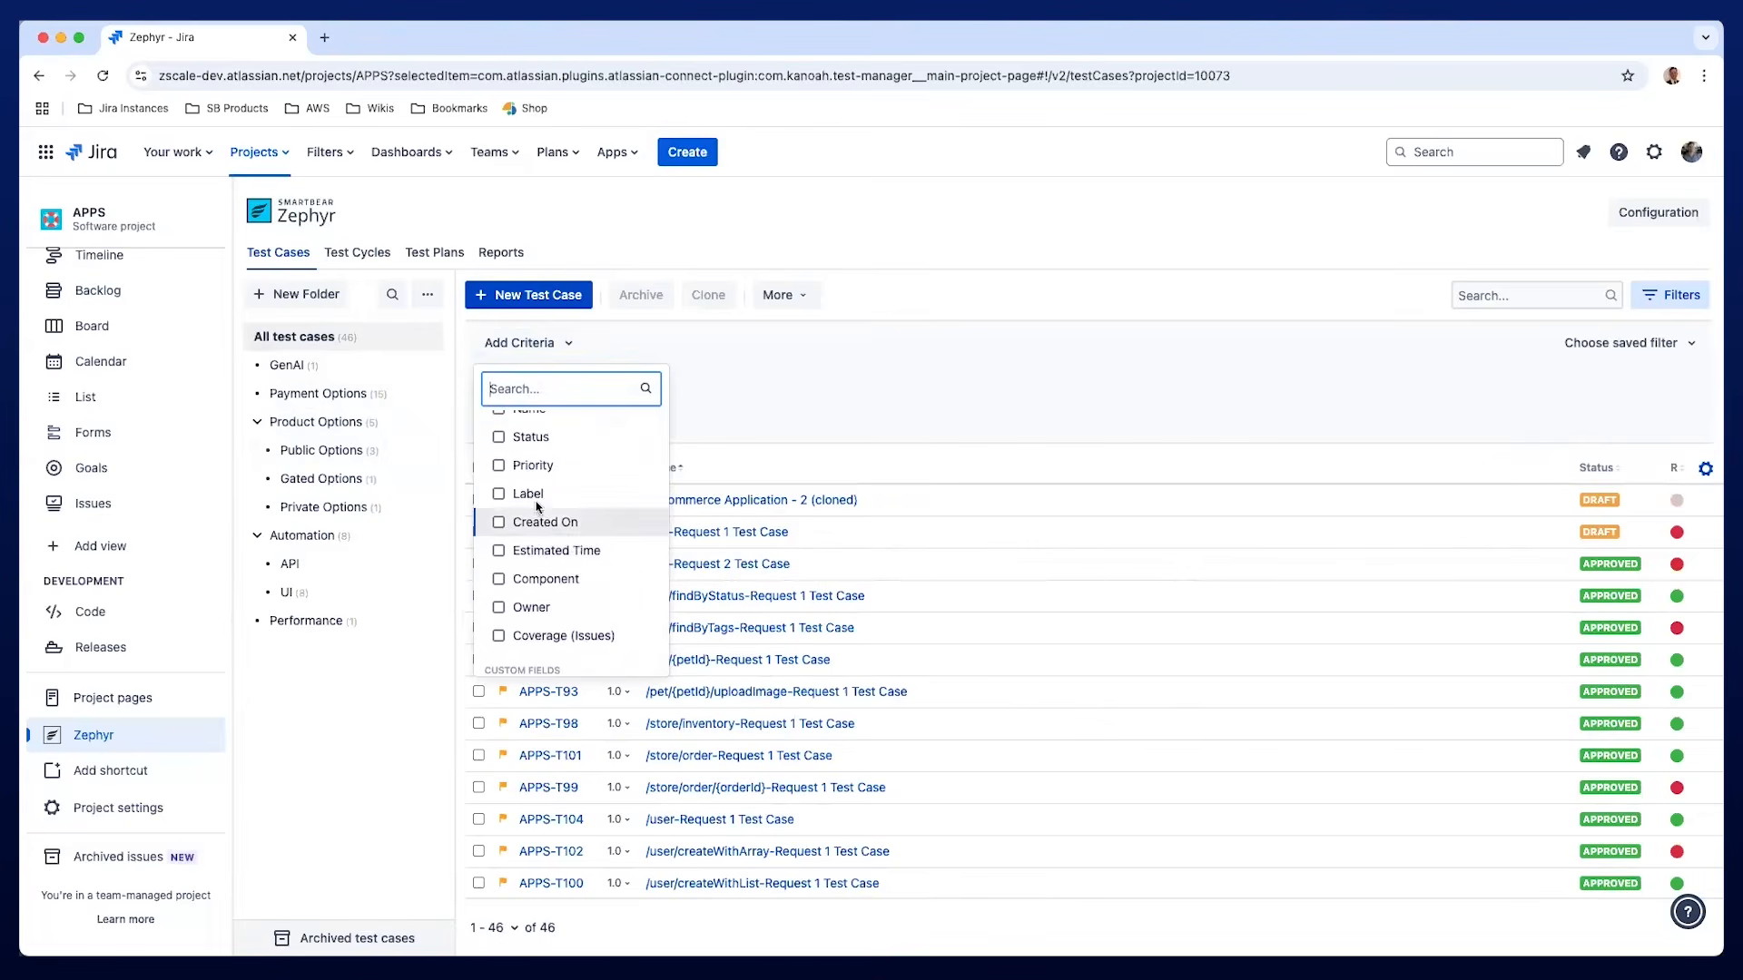
pyautogui.scroll(2, 531, 508)
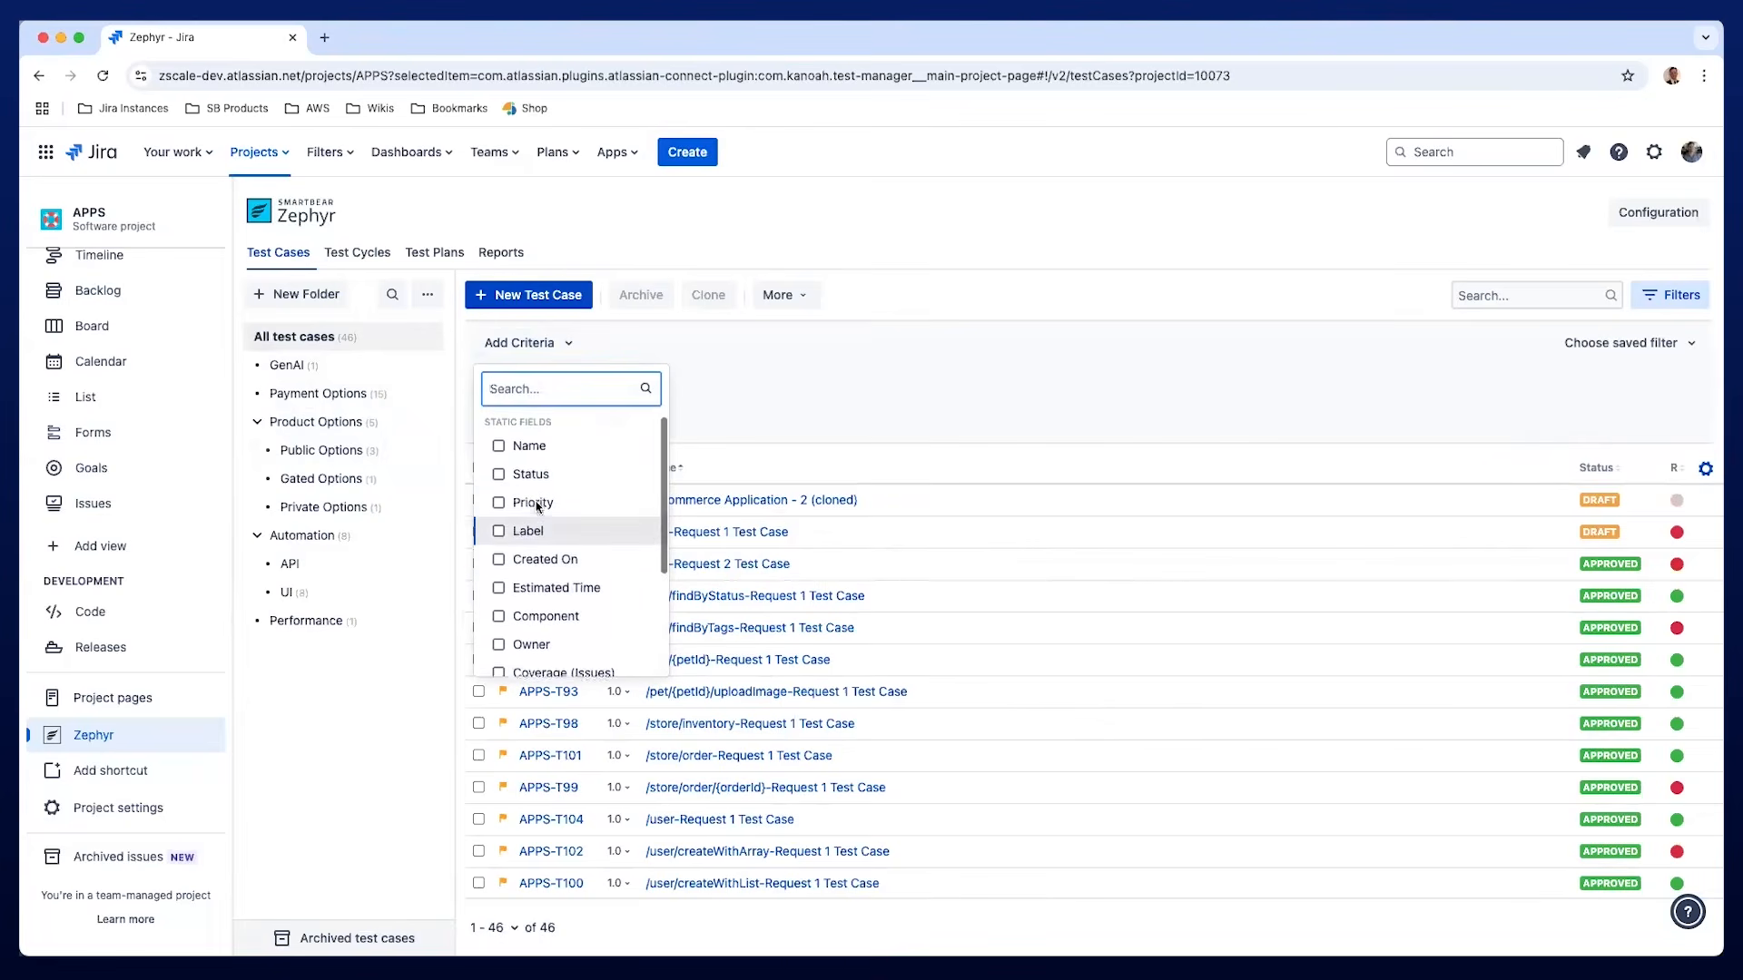
pyautogui.click(502, 540)
pyautogui.press('Escape')
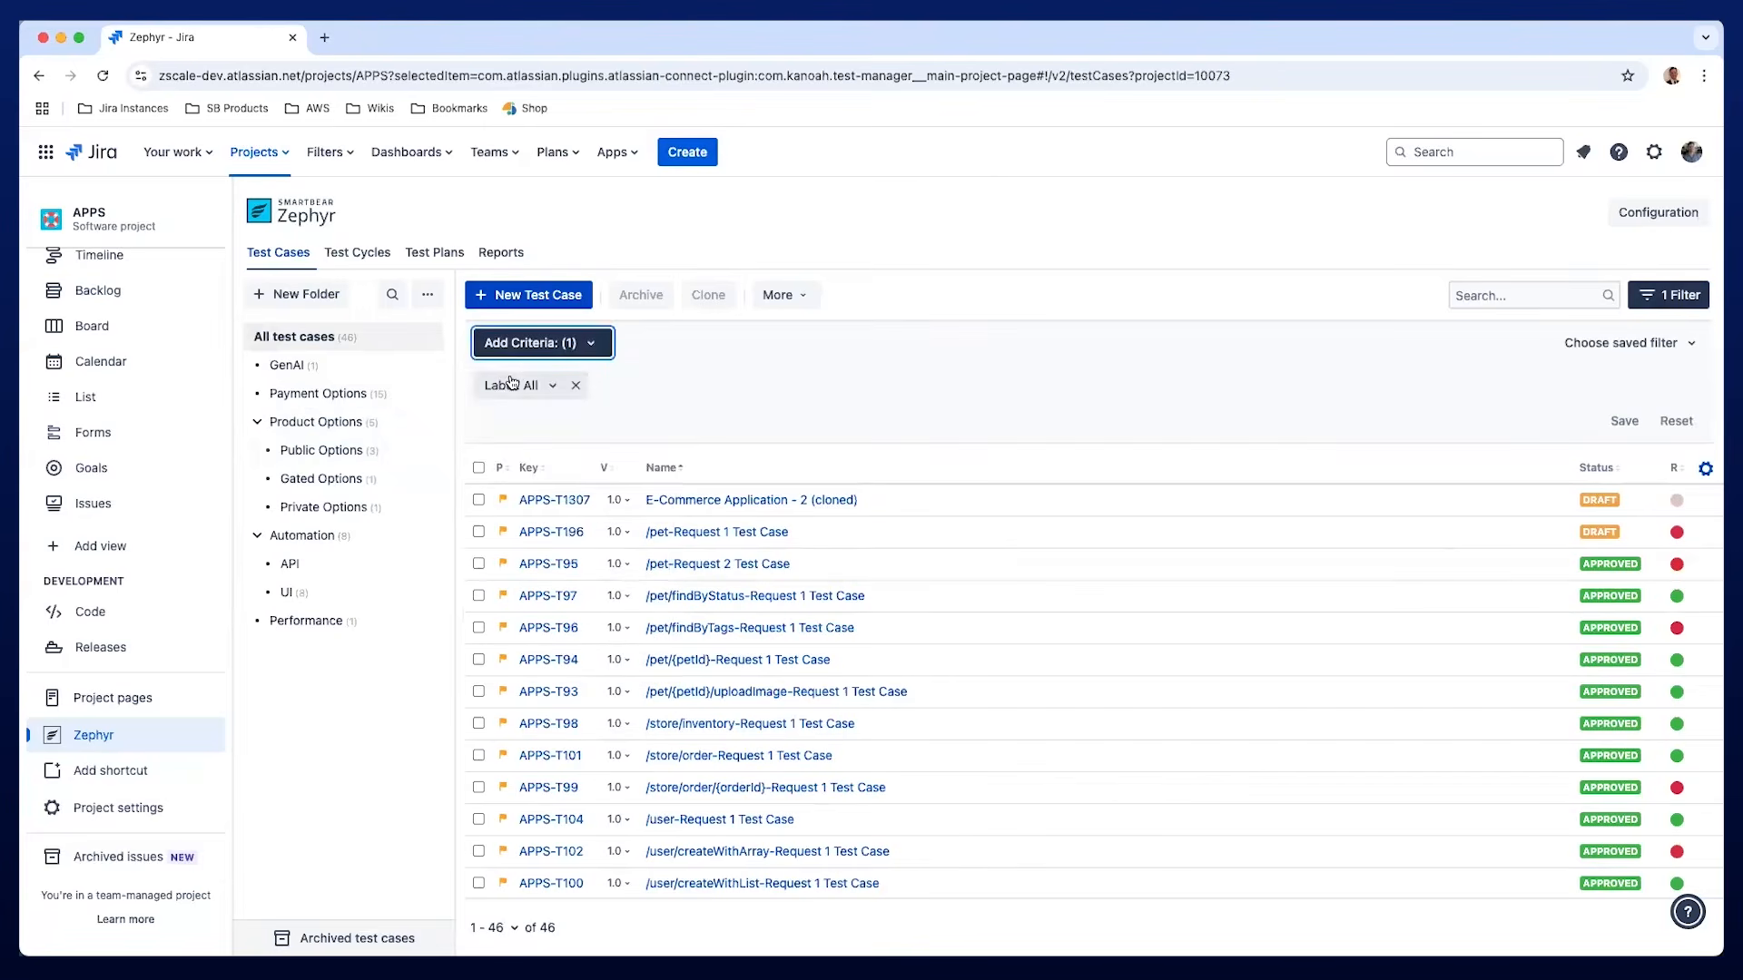
# Filter the test cases by the label Manual.
pyautogui.click(511, 385)
pyautogui.click(517, 454)
pyautogui.press('Escape')
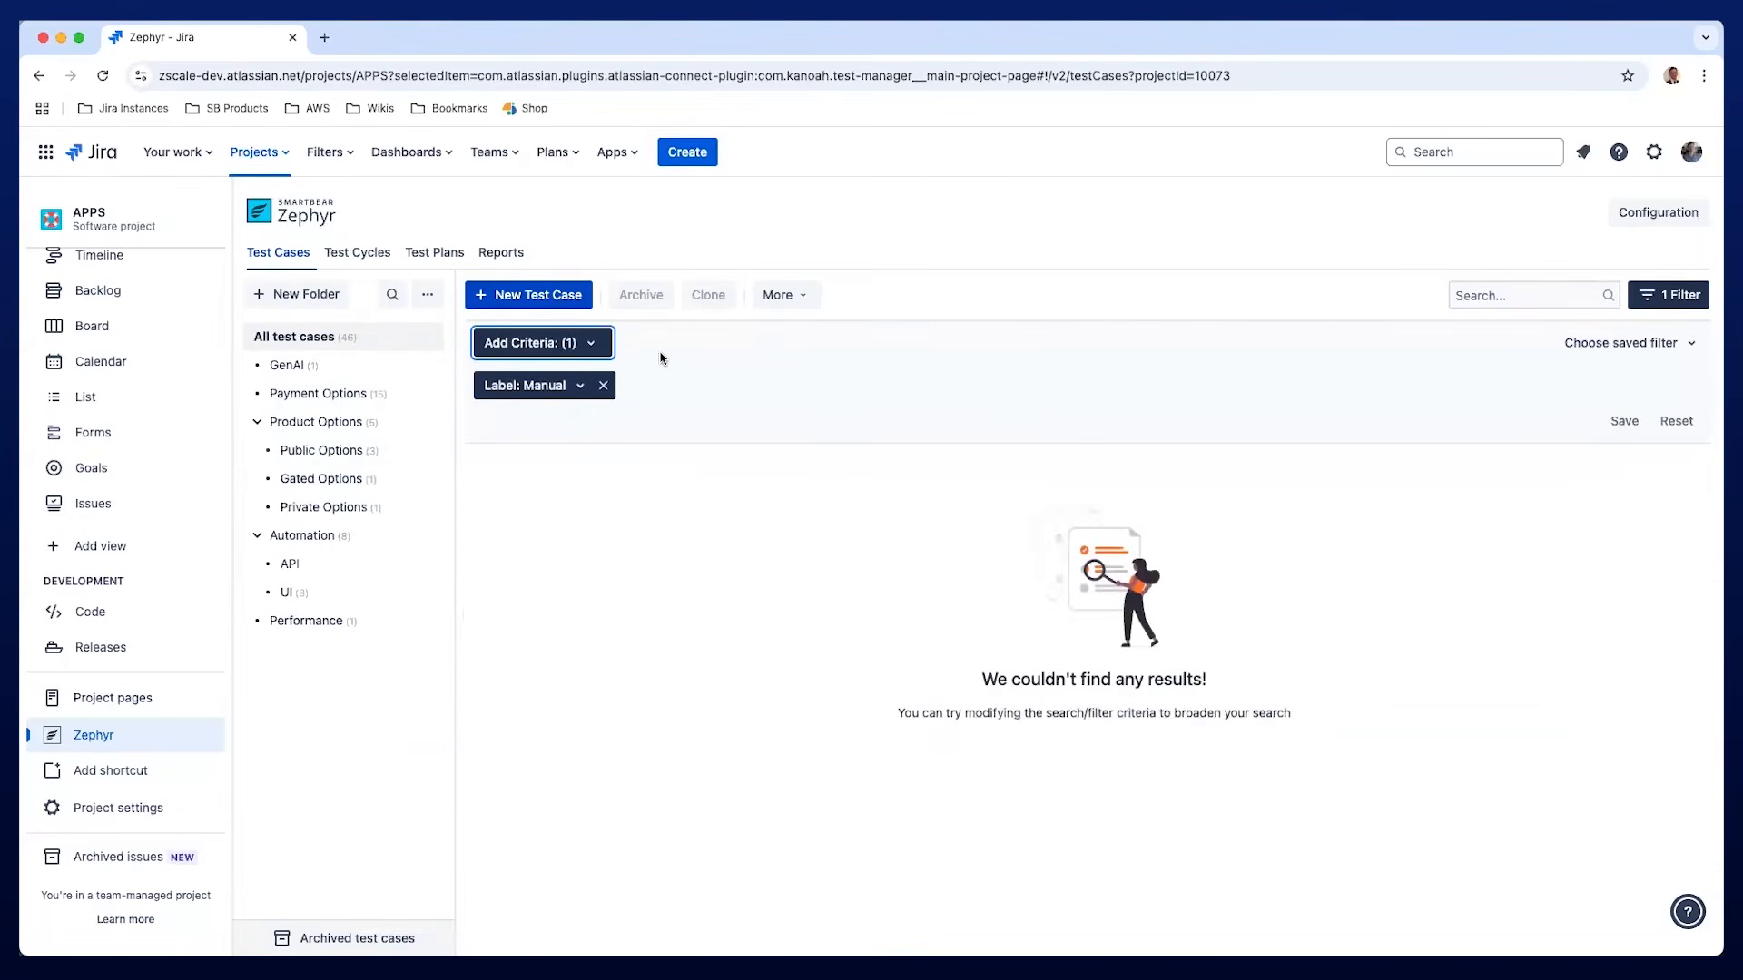
# Remove the Manual label value, check the saved filters and reset the test case filter.
pyautogui.click(549, 392)
pyautogui.click(500, 456)
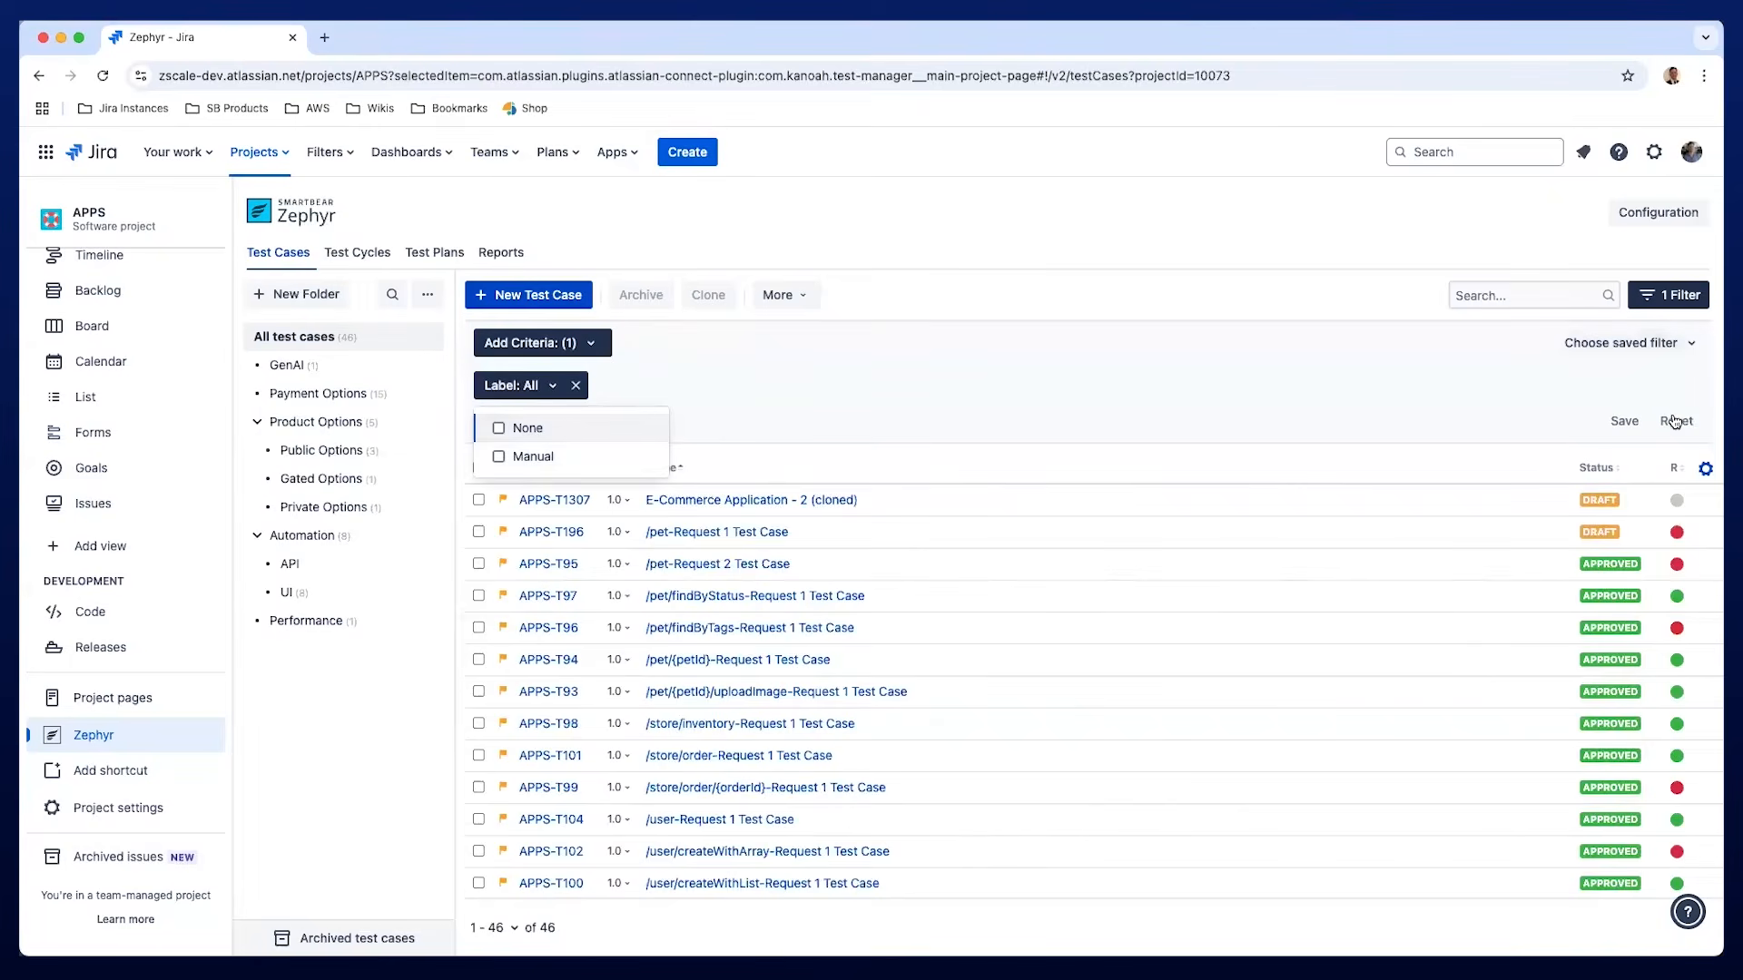
pyautogui.click(1660, 353)
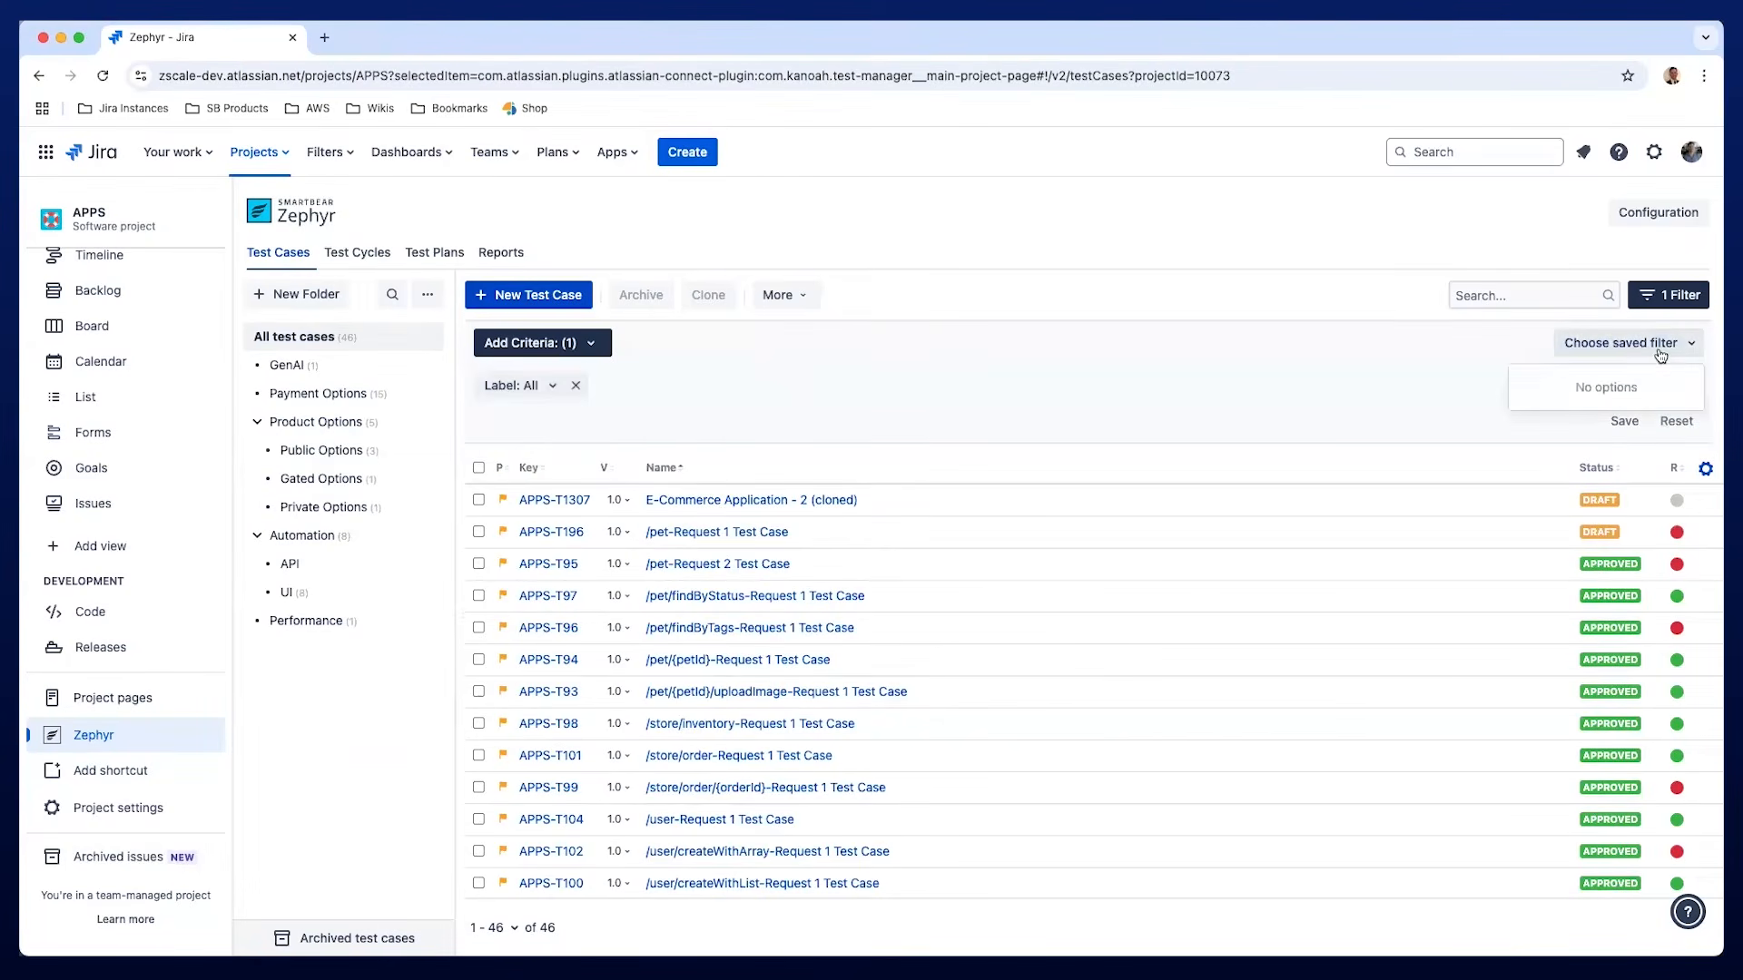
pyautogui.click(1422, 393)
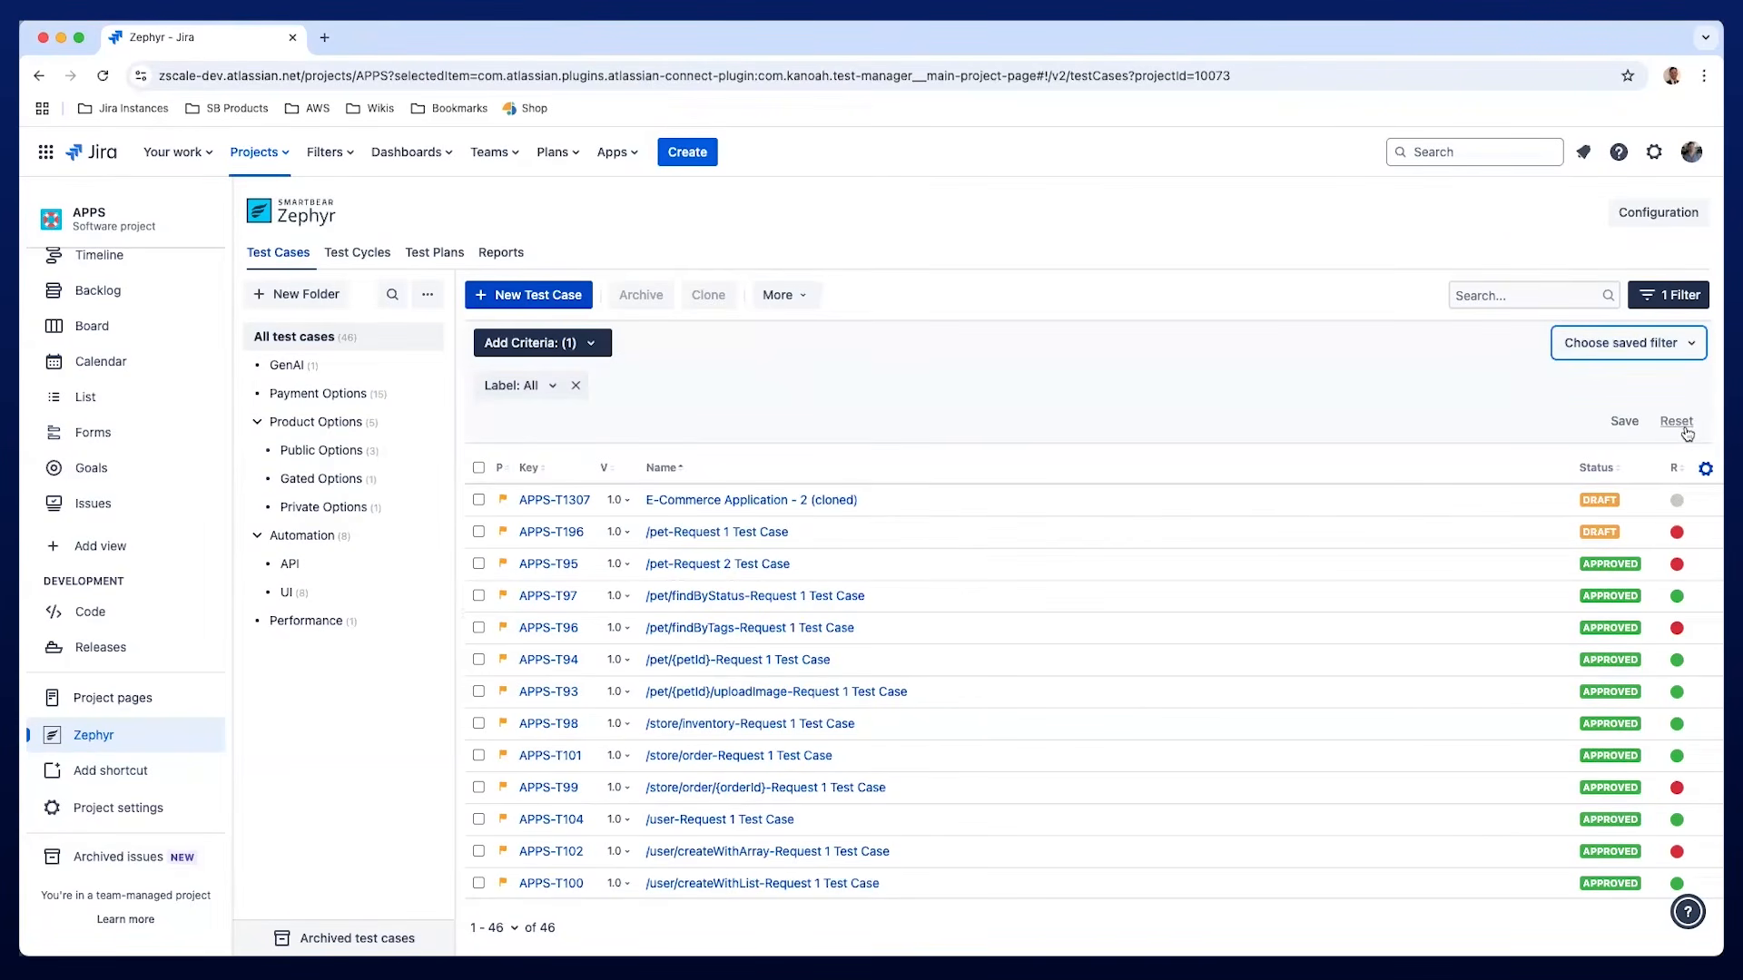
pyautogui.click(1677, 422)
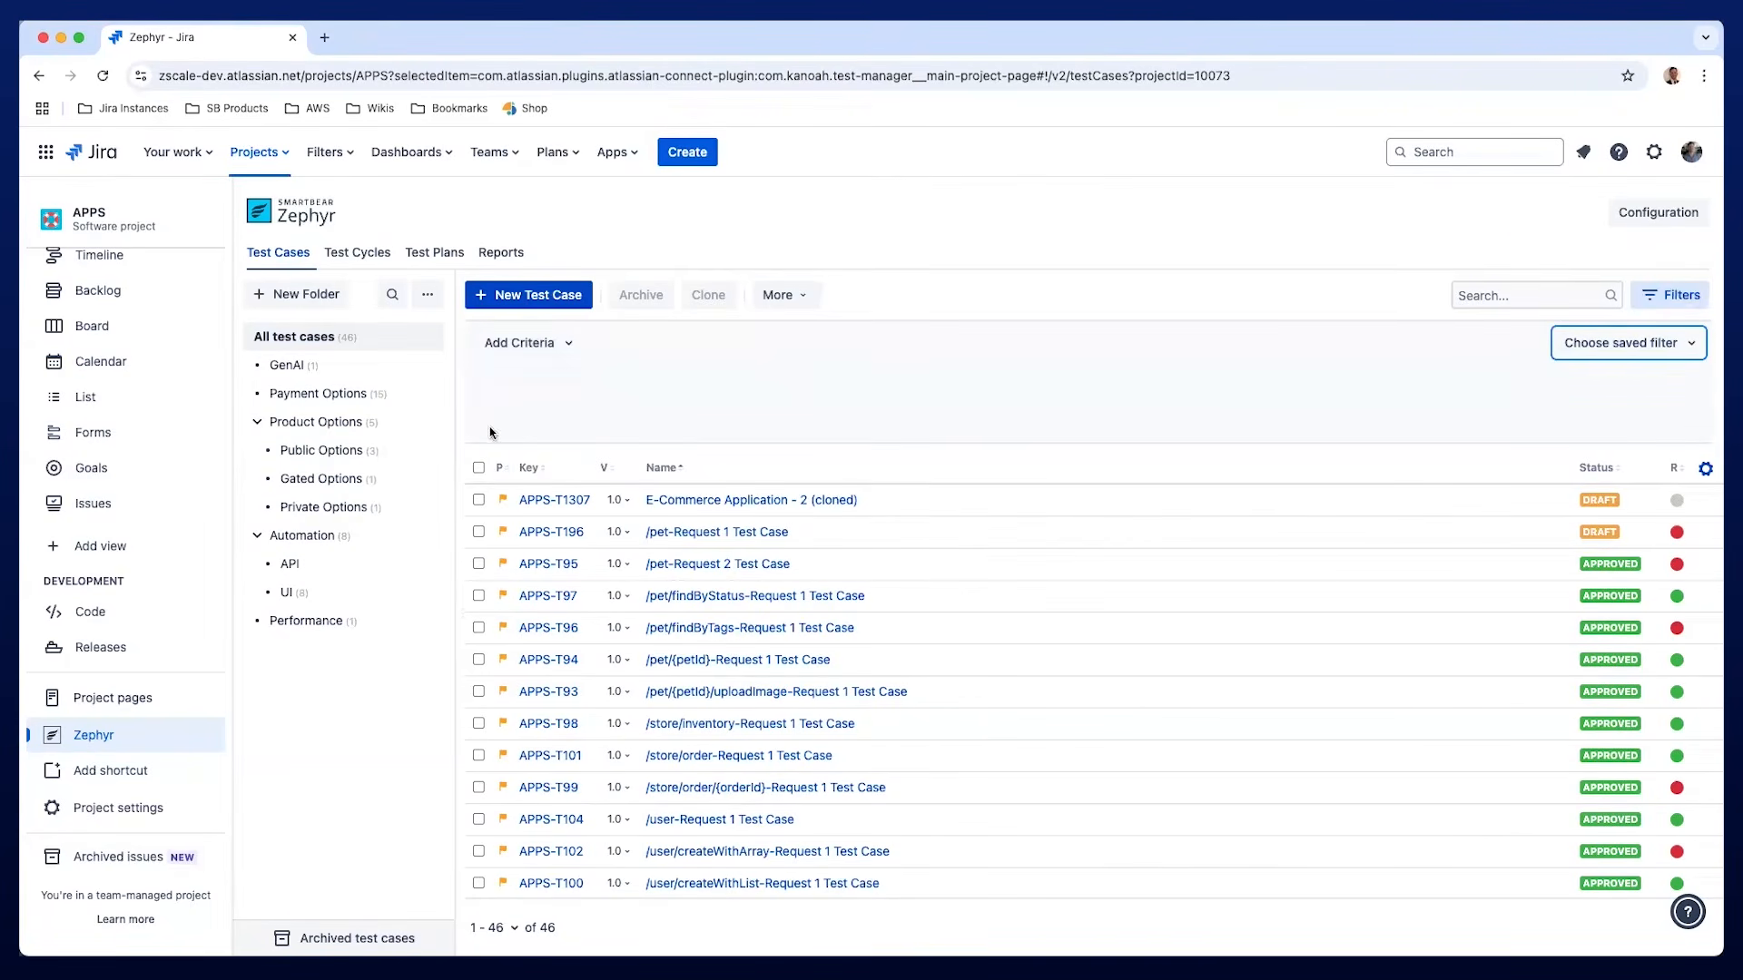
# Create a test case named "Manual Test Case" with the default details.
pyautogui.click(562, 298)
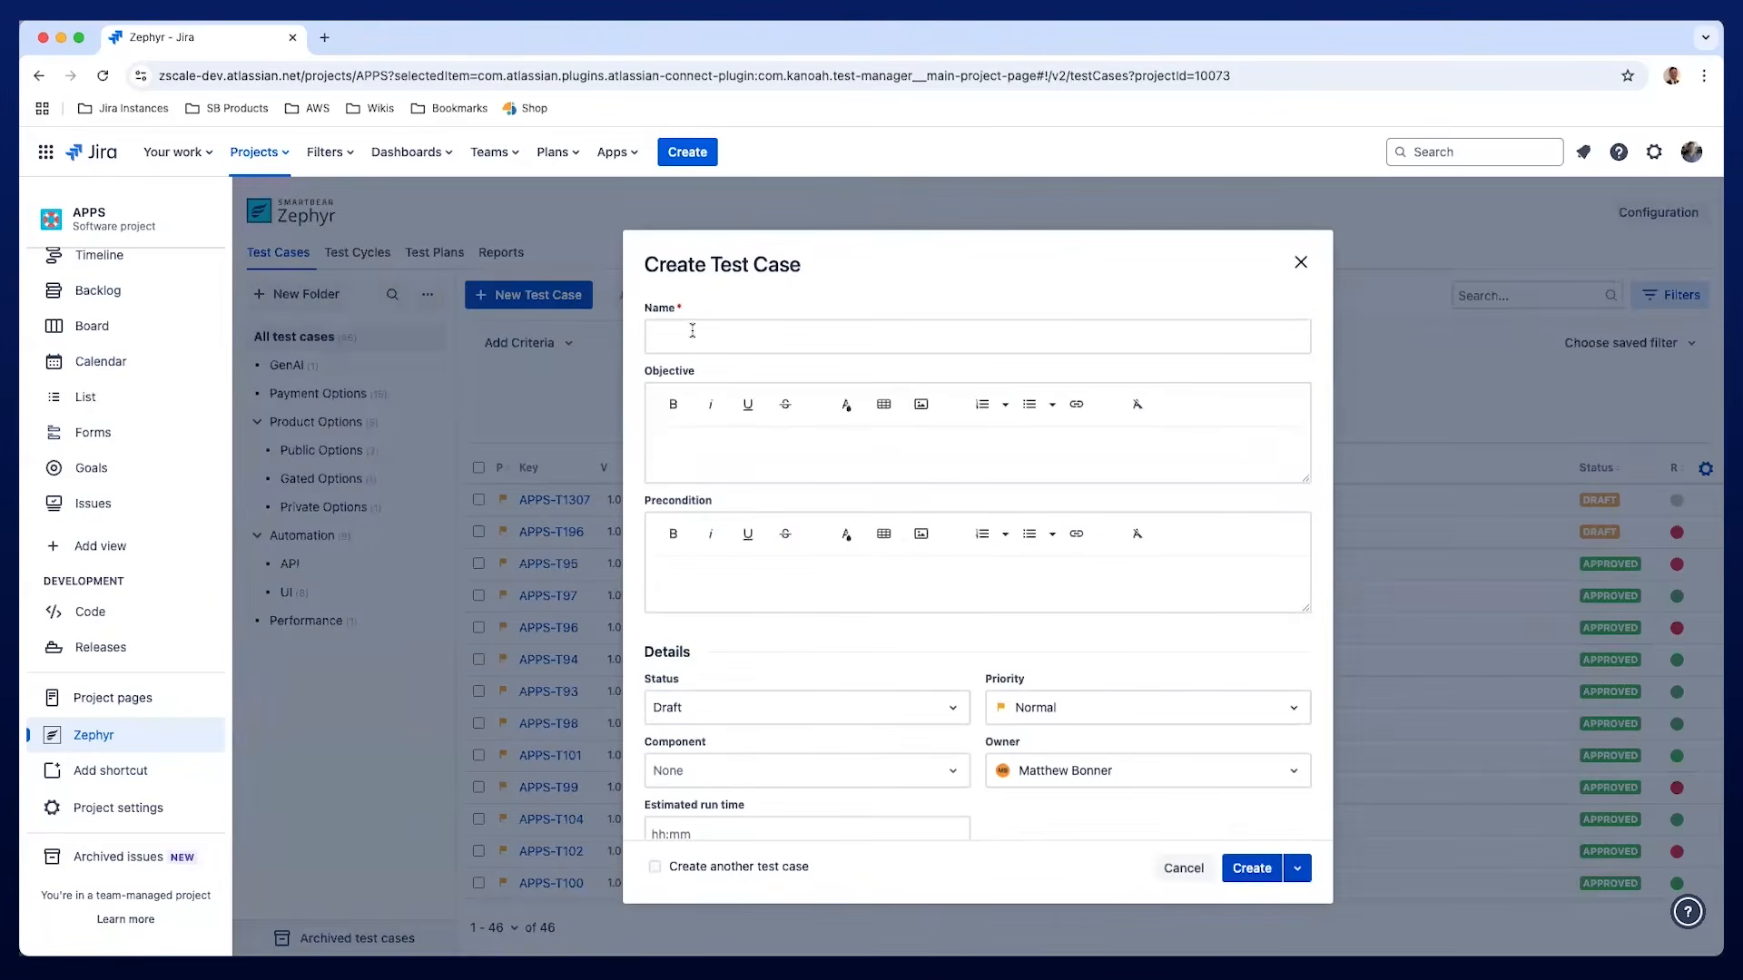
pyautogui.click(692, 327)
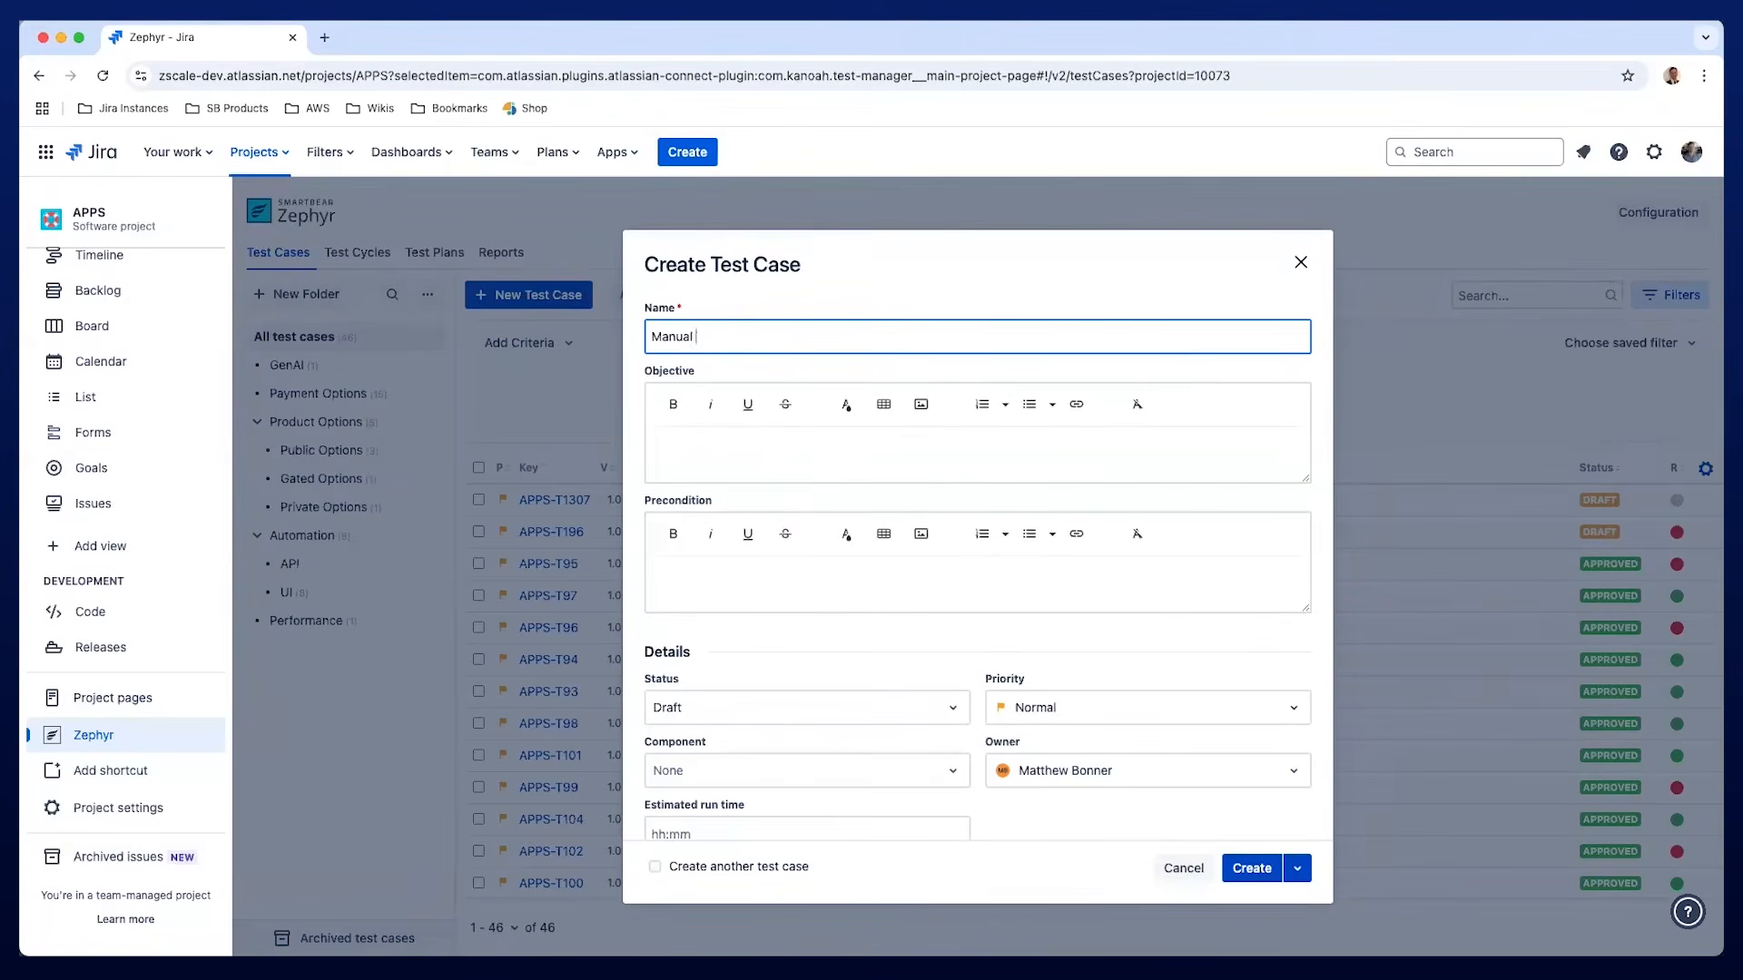
pyautogui.write('Manual Test Case')
pyautogui.scroll(-5, 834, 562)
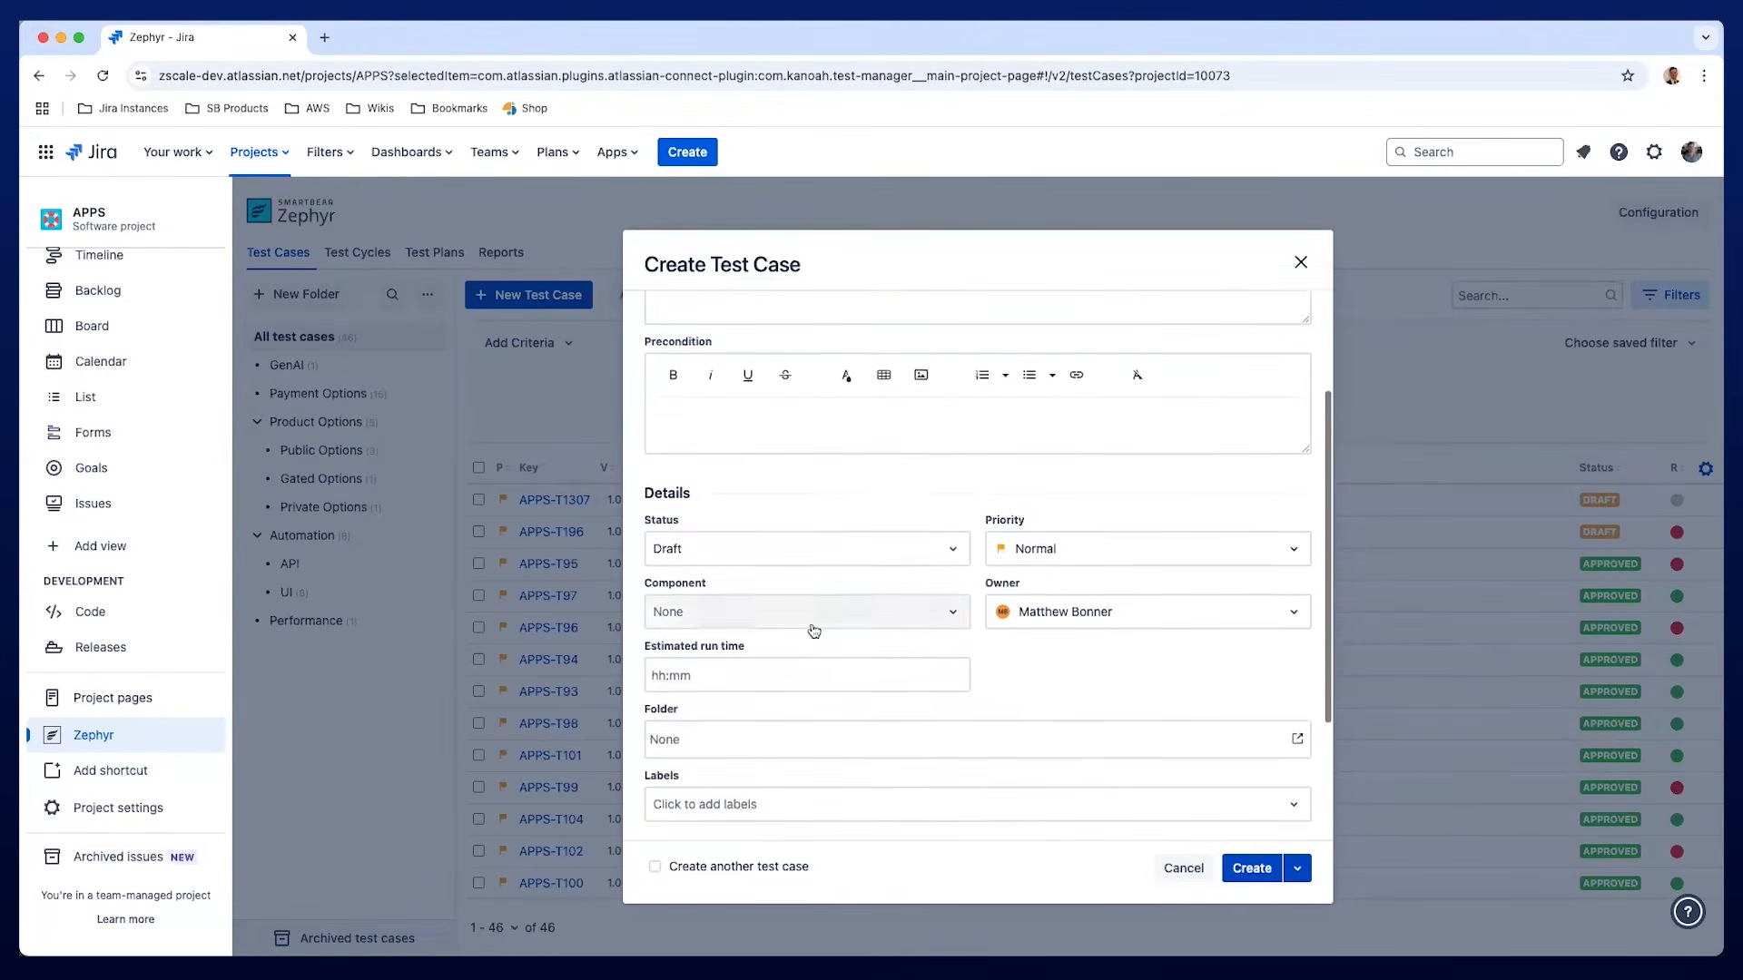
pyautogui.click(1251, 868)
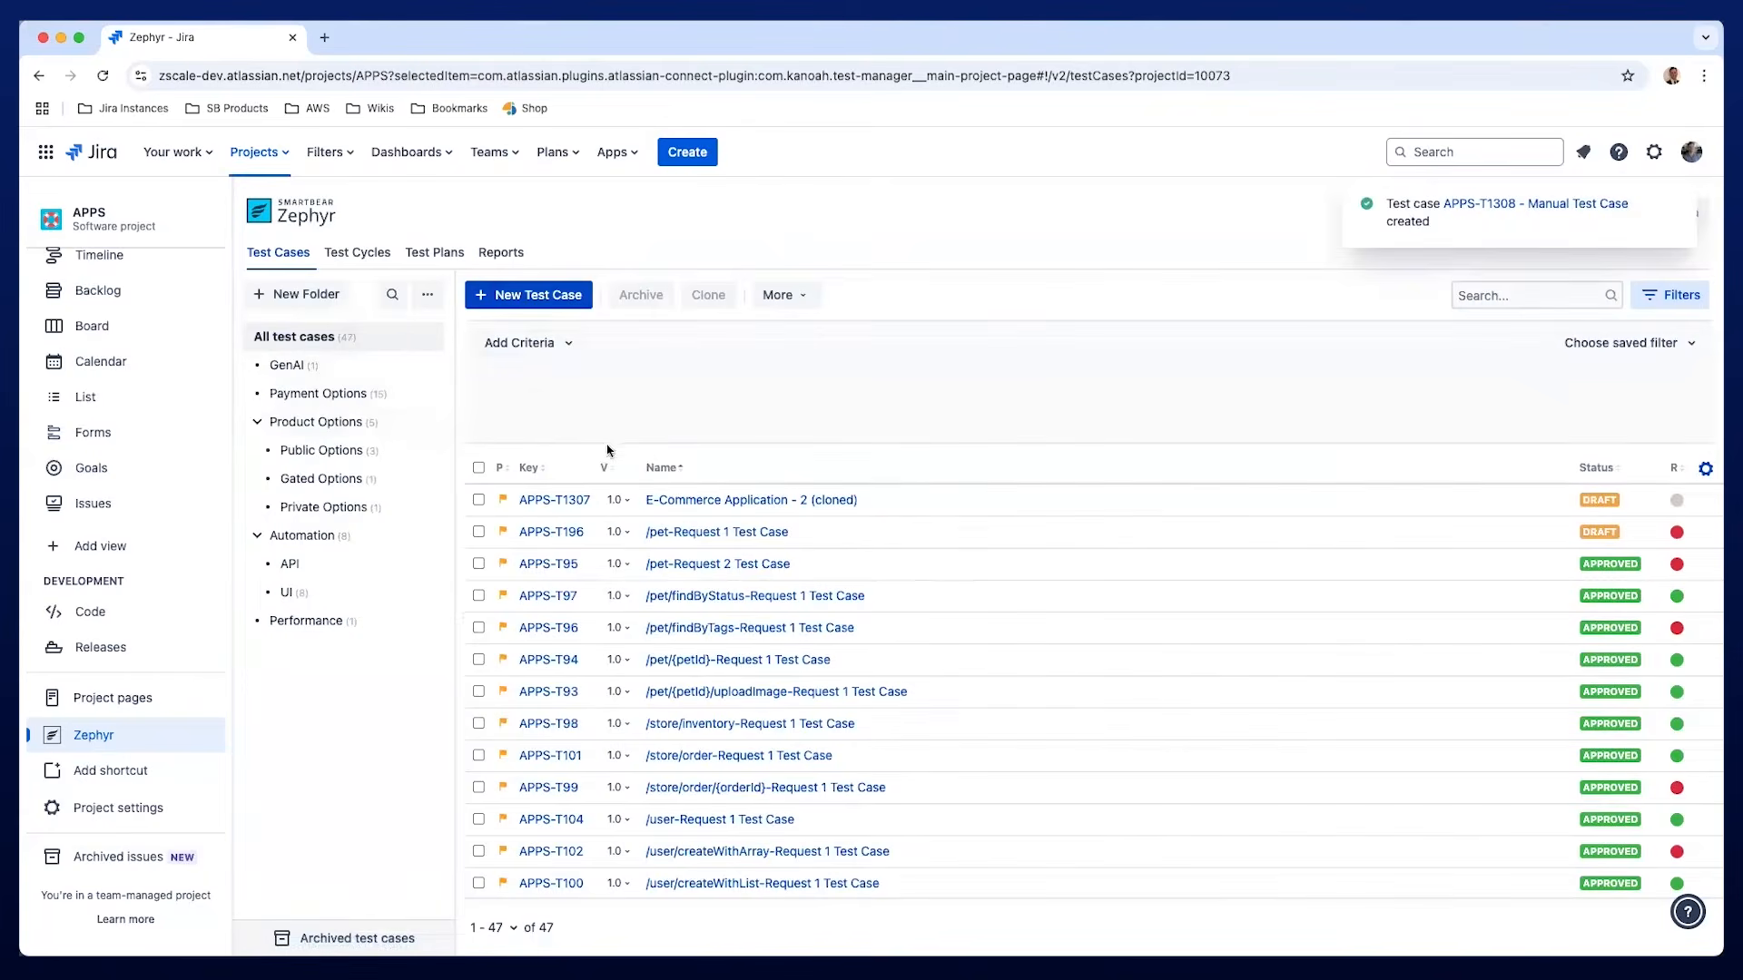
# Sort the test cases by key in descending order, and open Manual Test Case with its custom fields collapsed.
pyautogui.click(528, 467)
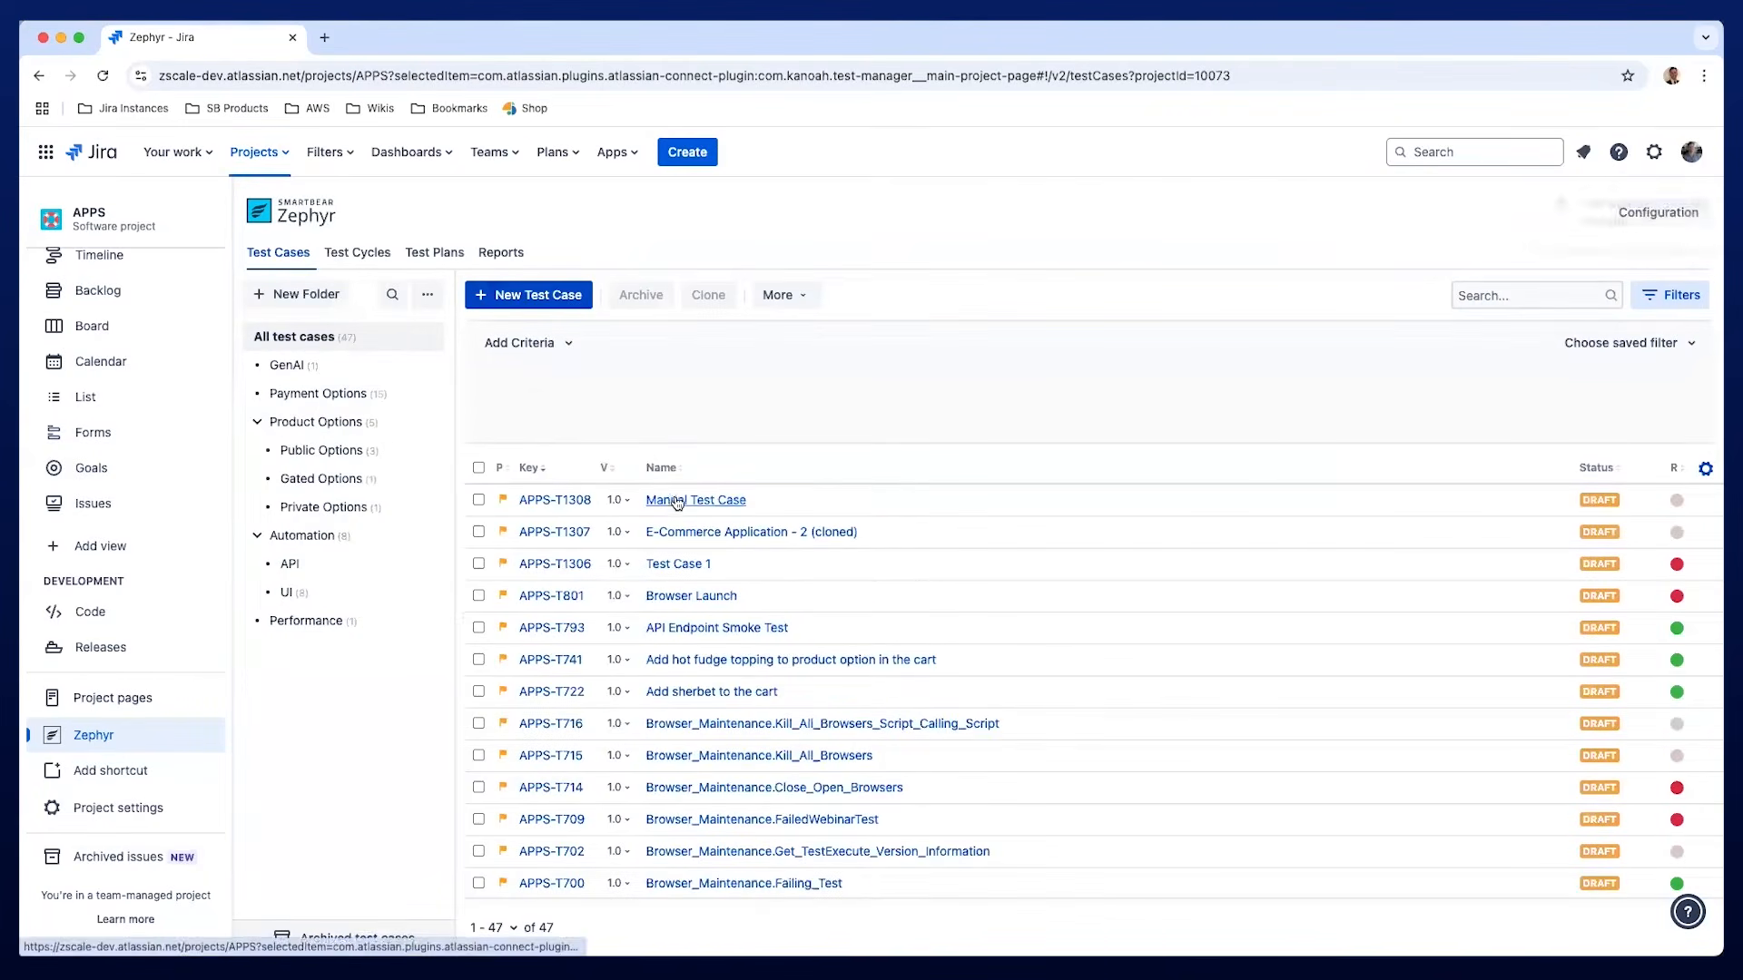
pyautogui.click(676, 501)
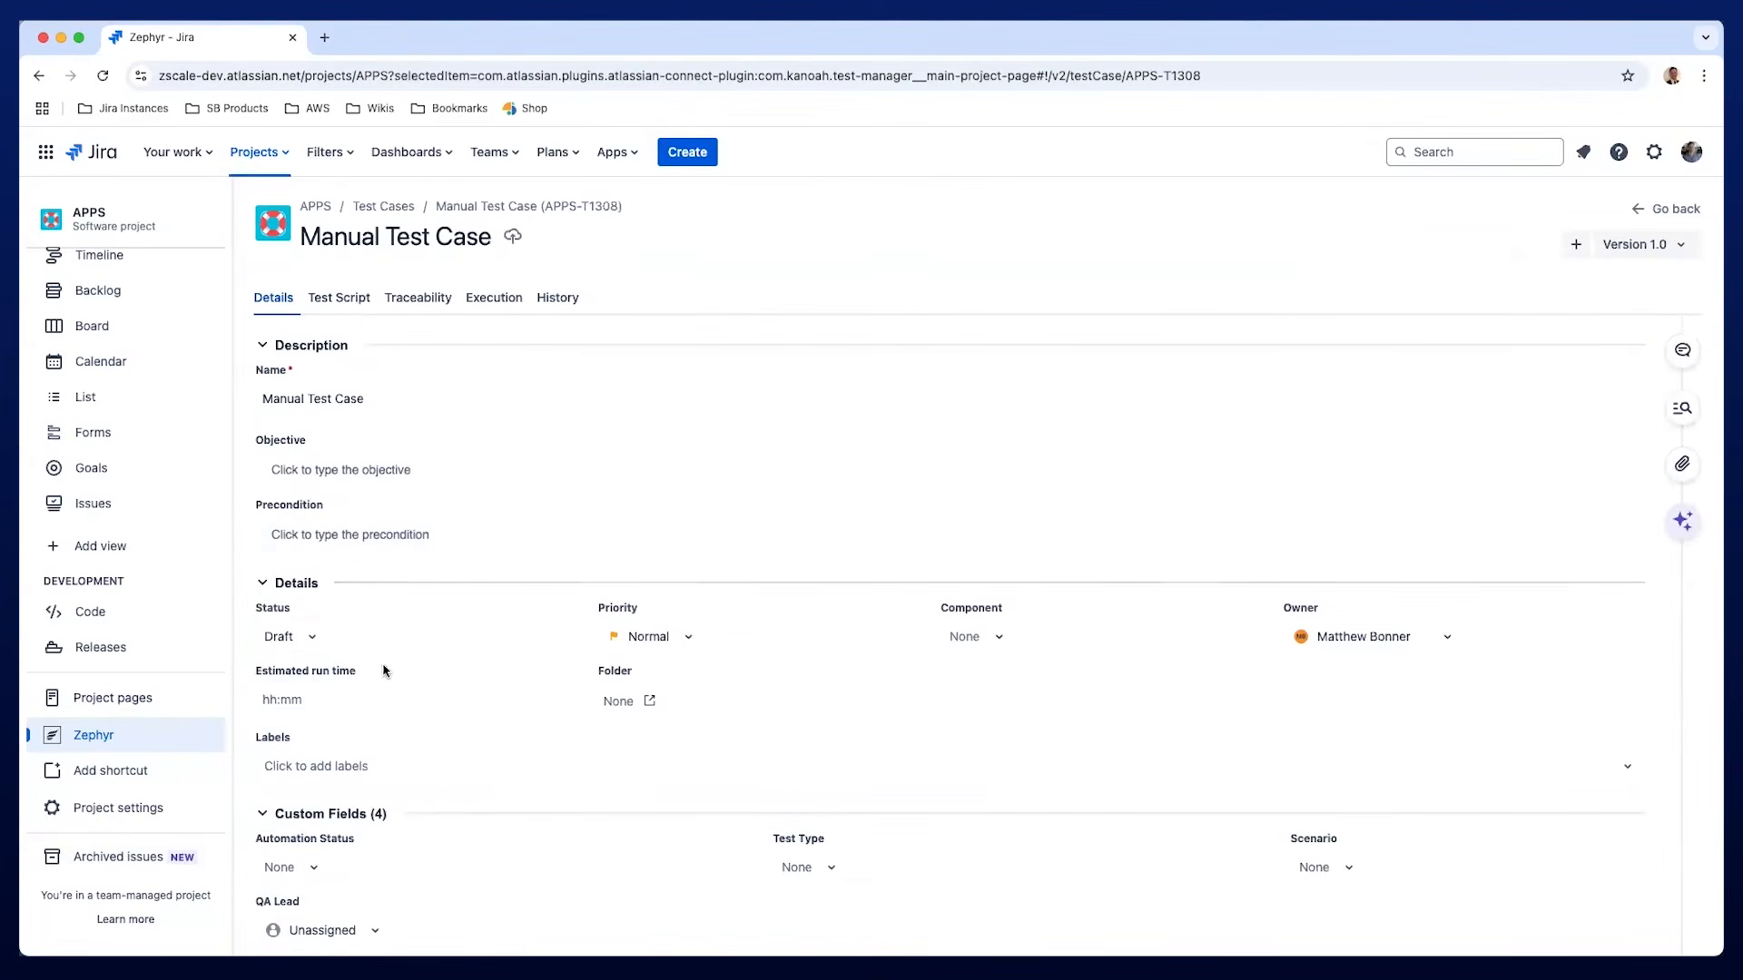
pyautogui.click(265, 815)
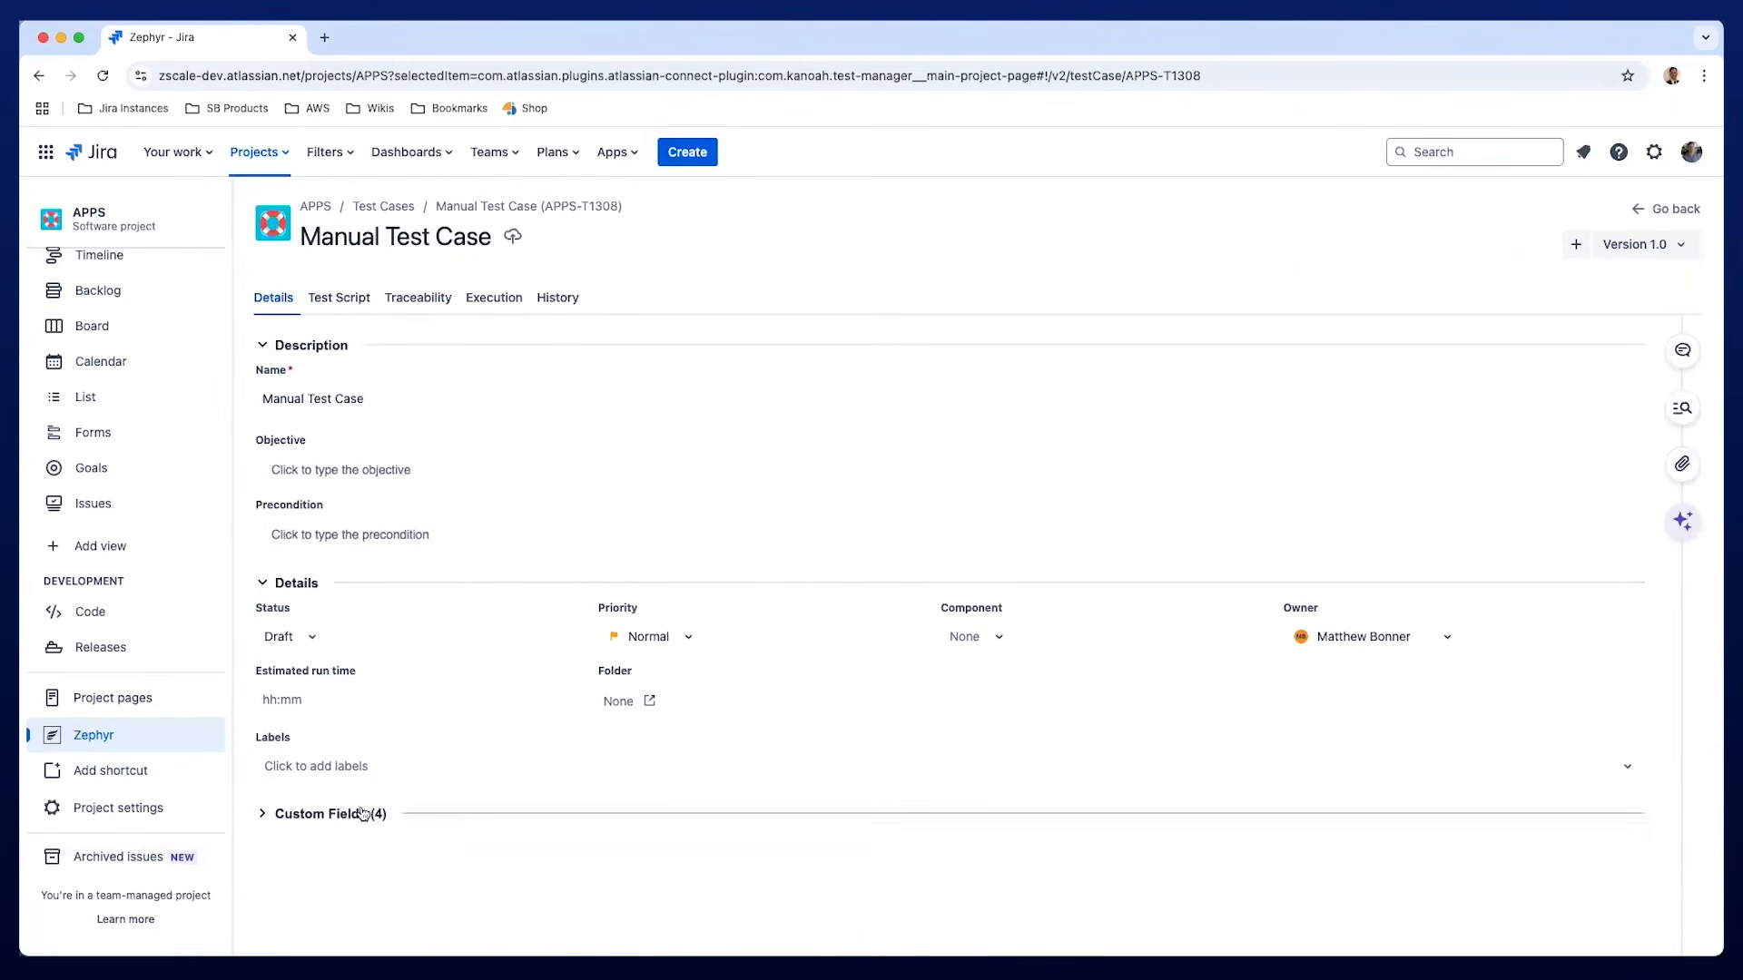
# Open the test case's objective and precondition for editing, and set its status to Approved.
pyautogui.click(389, 473)
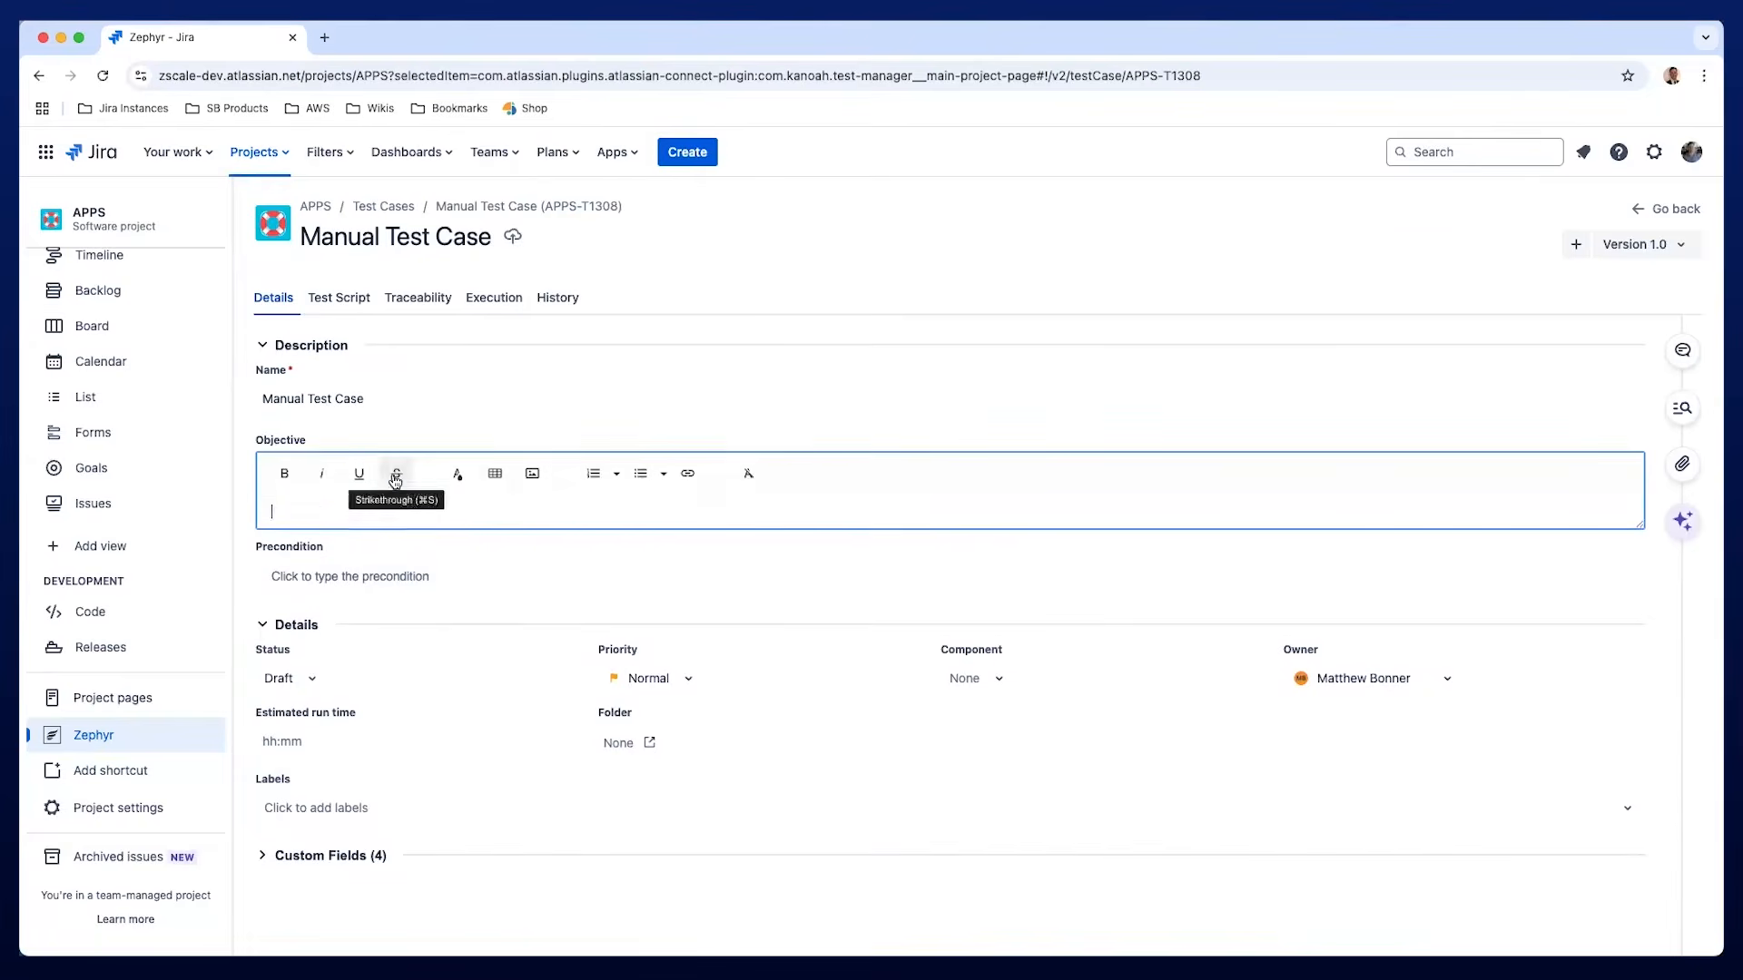
pyautogui.click(342, 570)
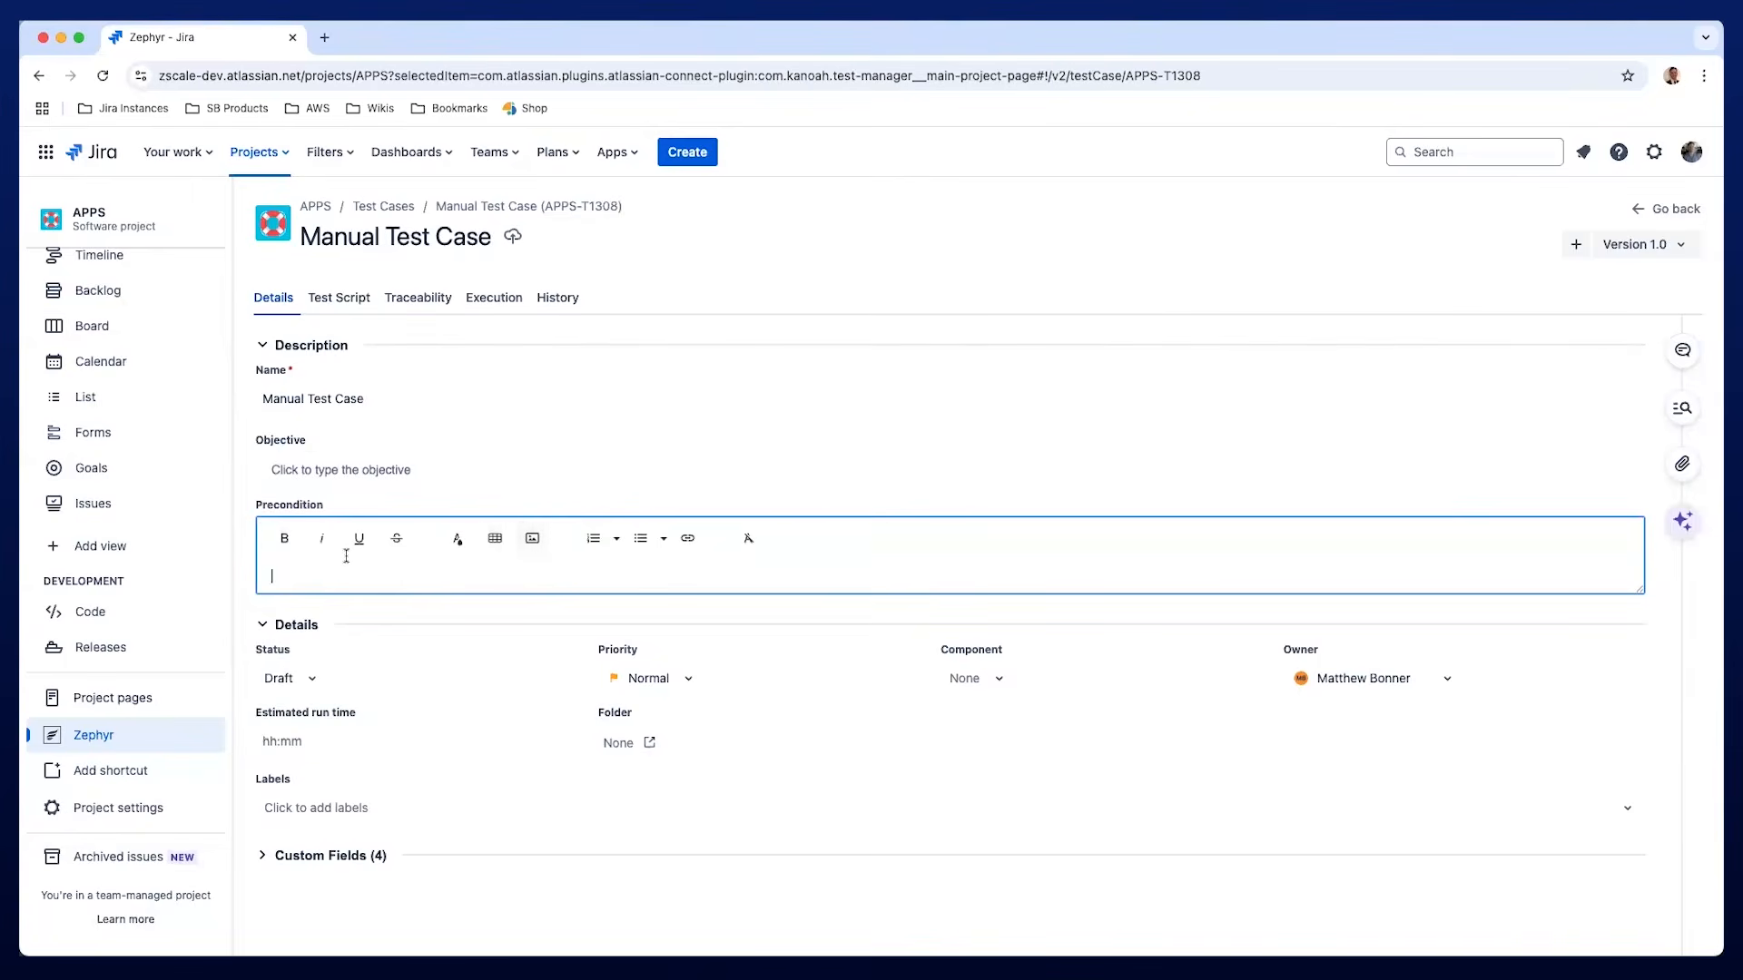
pyautogui.click(314, 686)
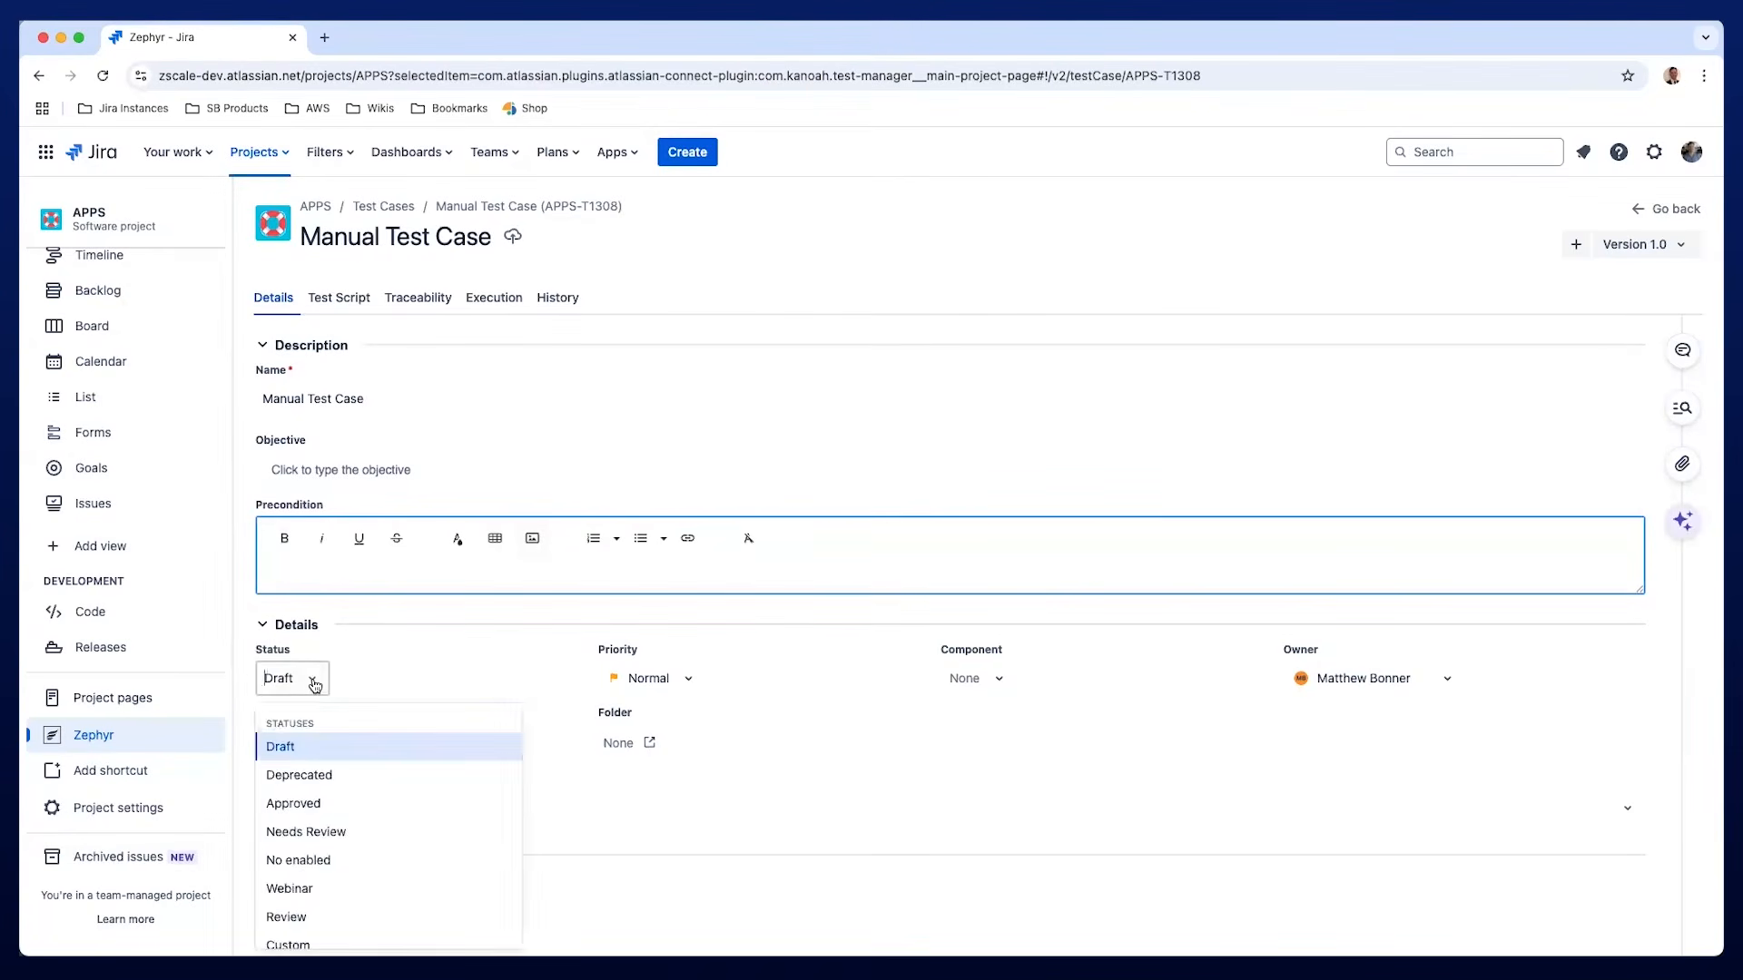
pyautogui.scroll(-1, 318, 732)
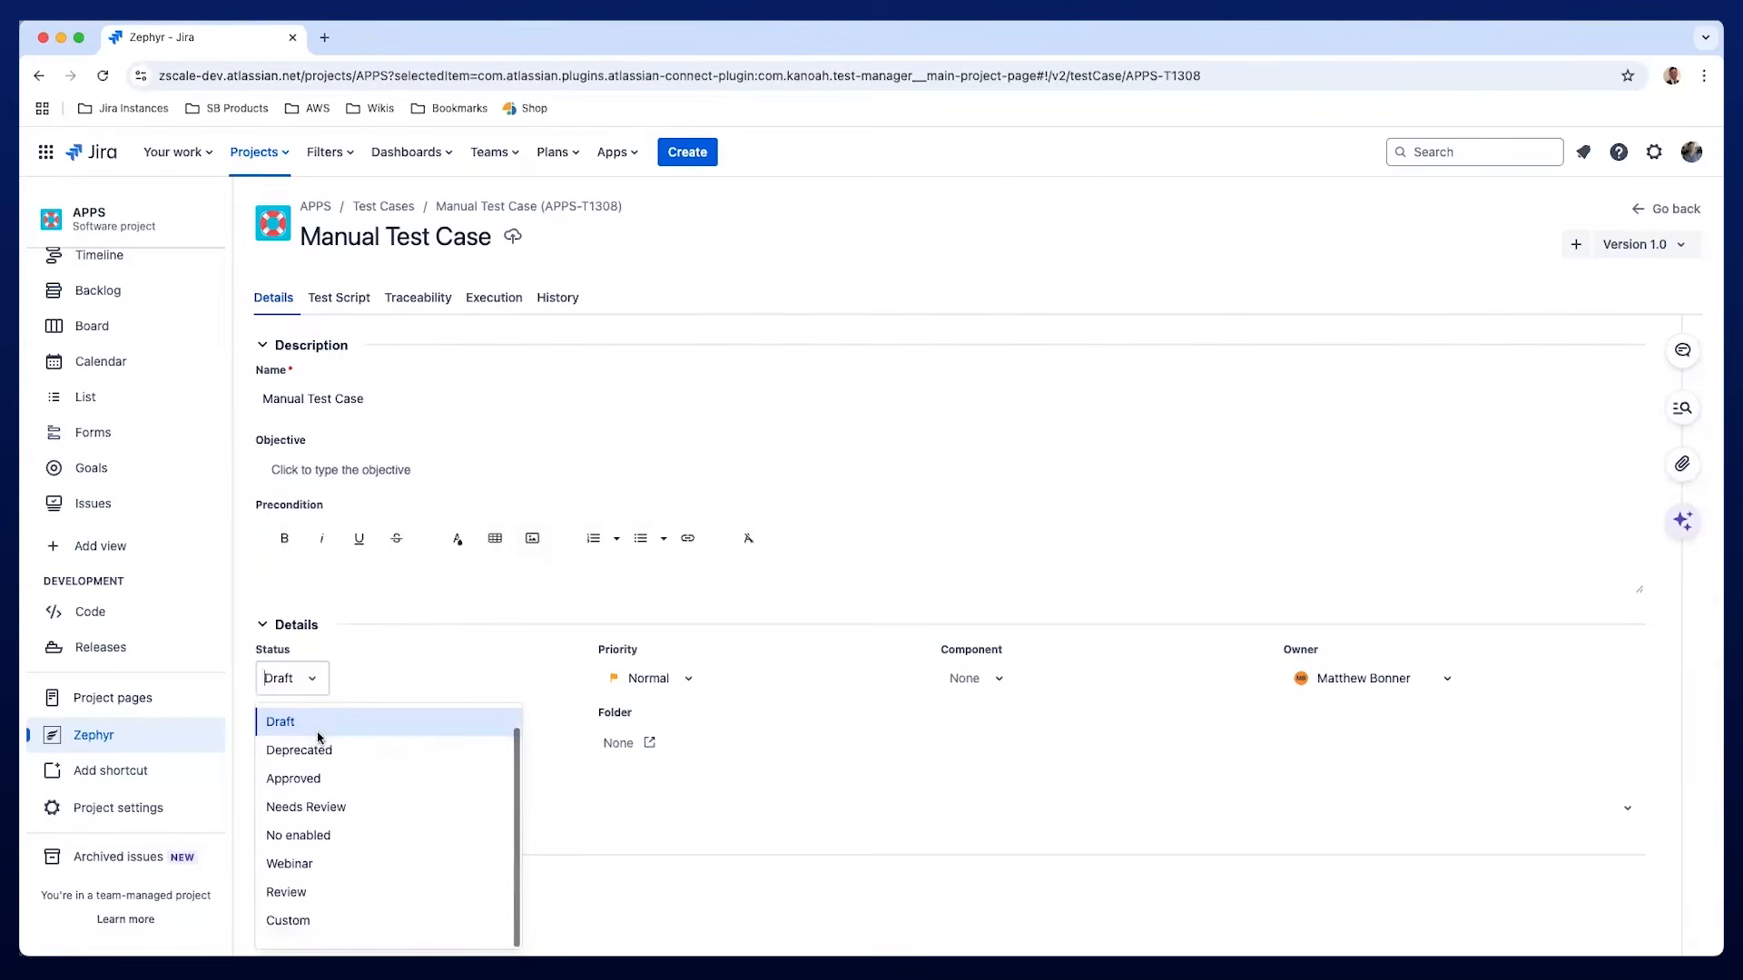
pyautogui.click(382, 784)
# Set the test case's priority to High, check the component options, and add the Manual label.
pyautogui.click(675, 676)
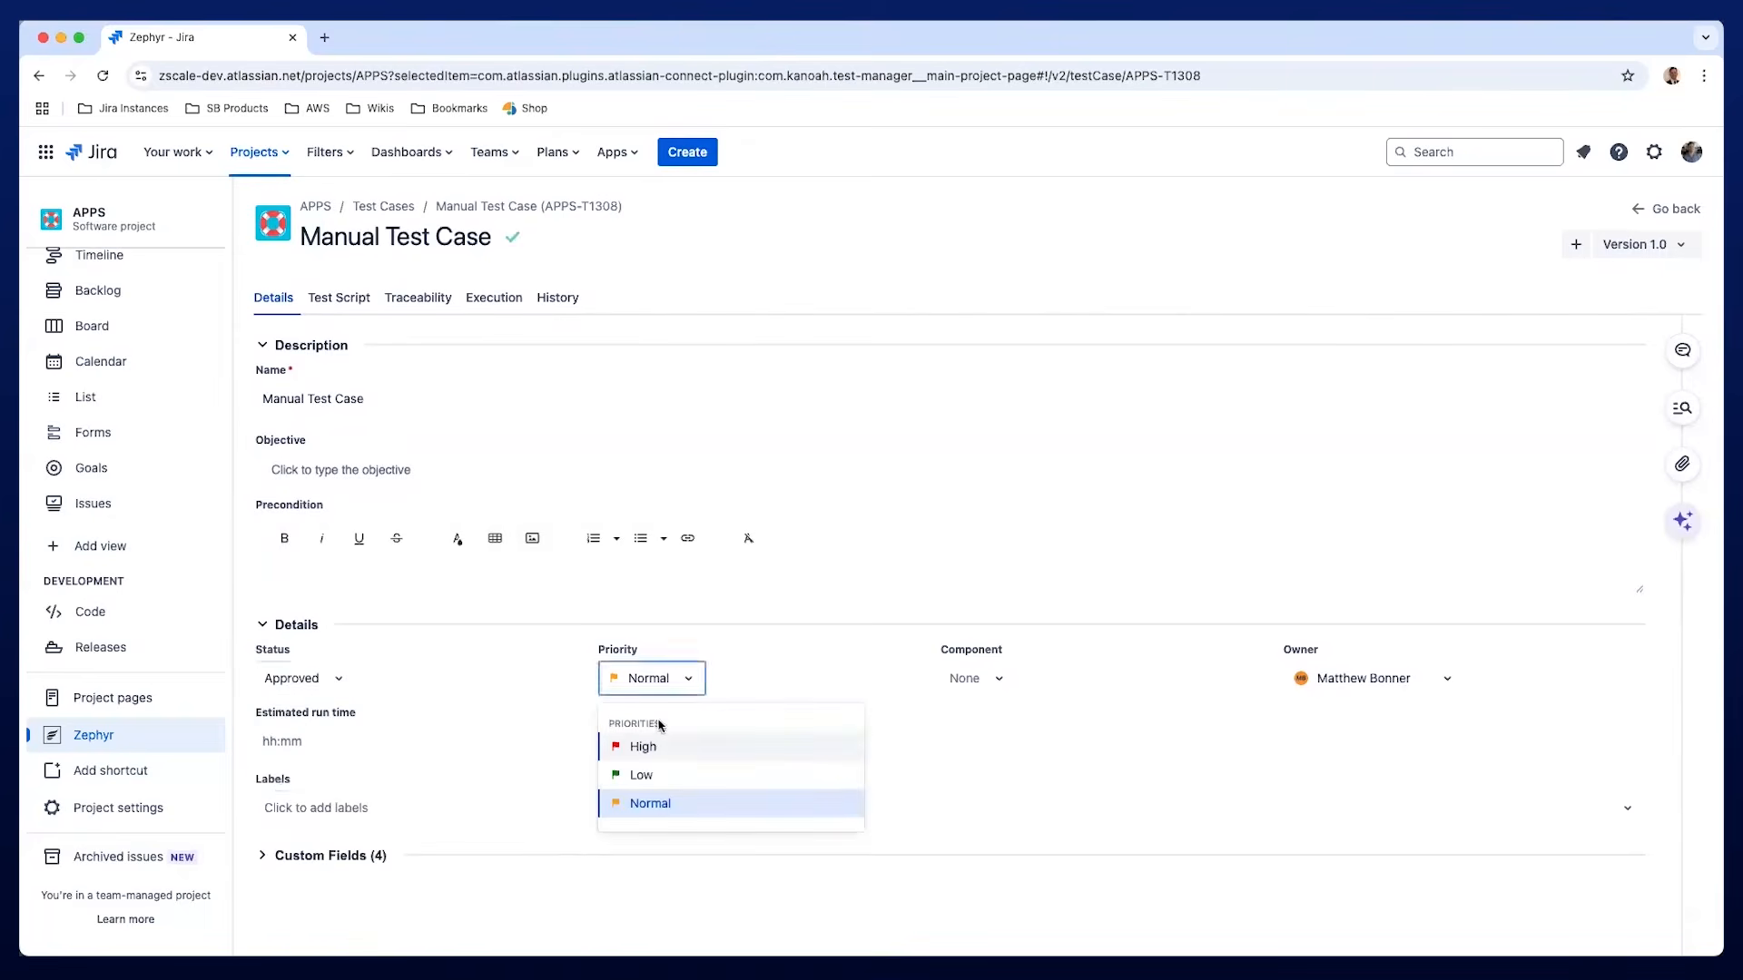
pyautogui.click(642, 747)
pyautogui.click(975, 681)
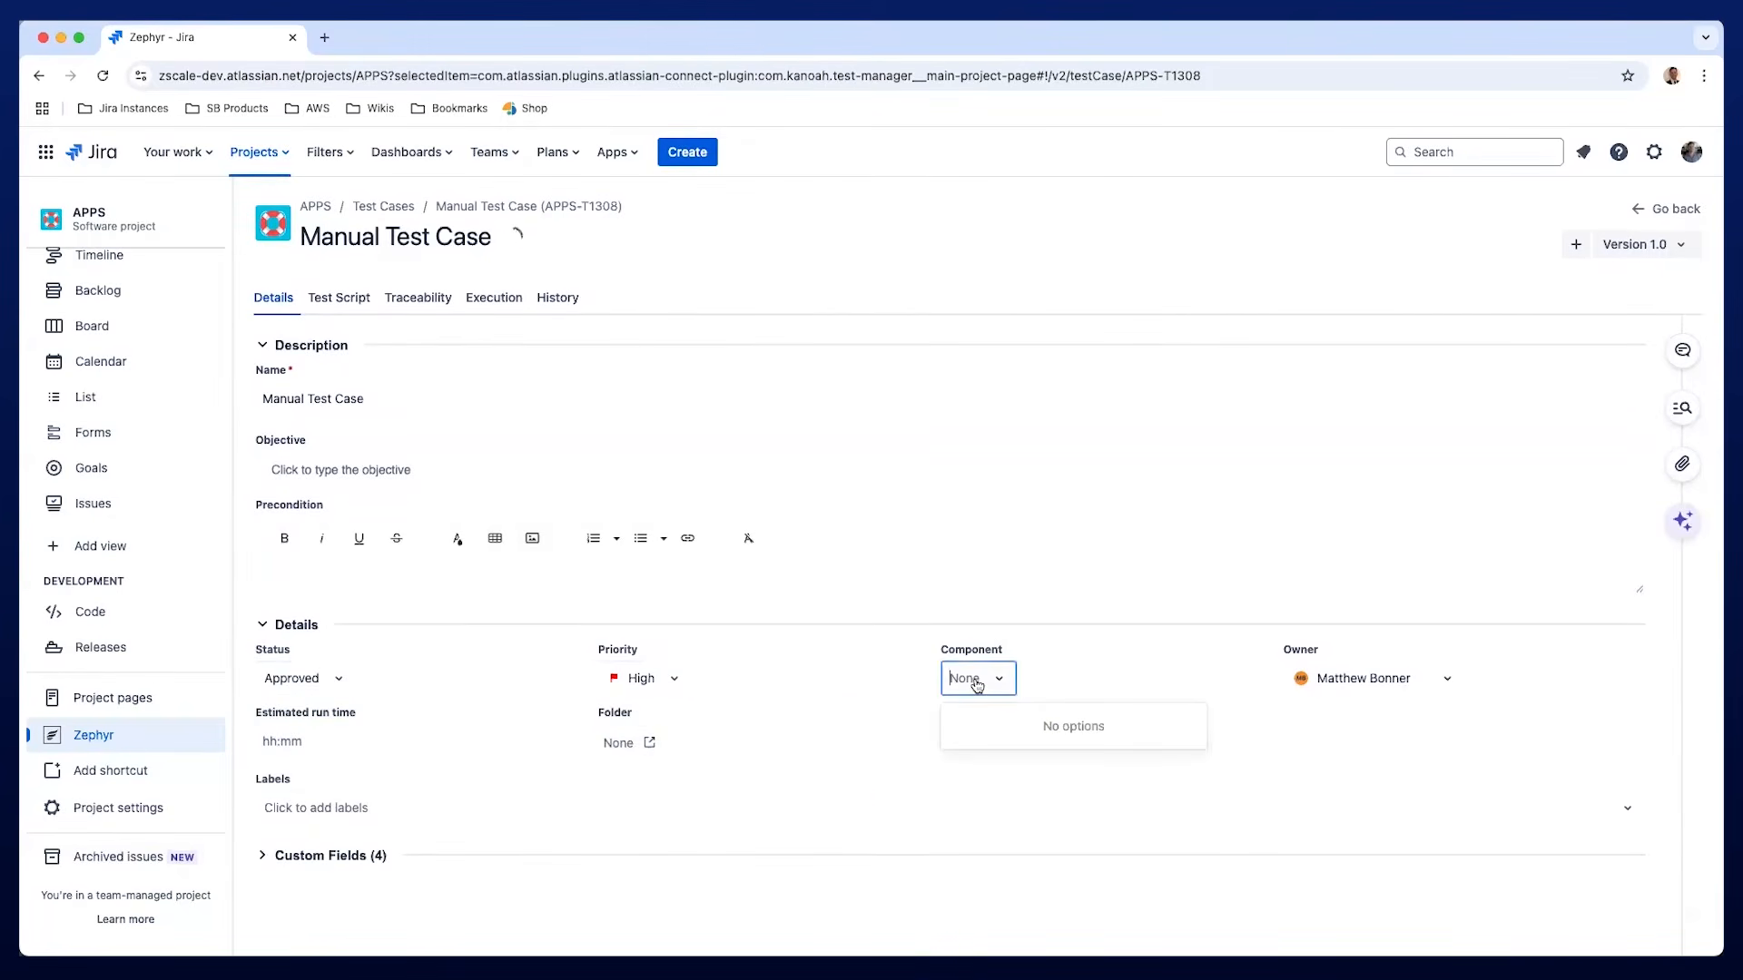
pyautogui.click(976, 687)
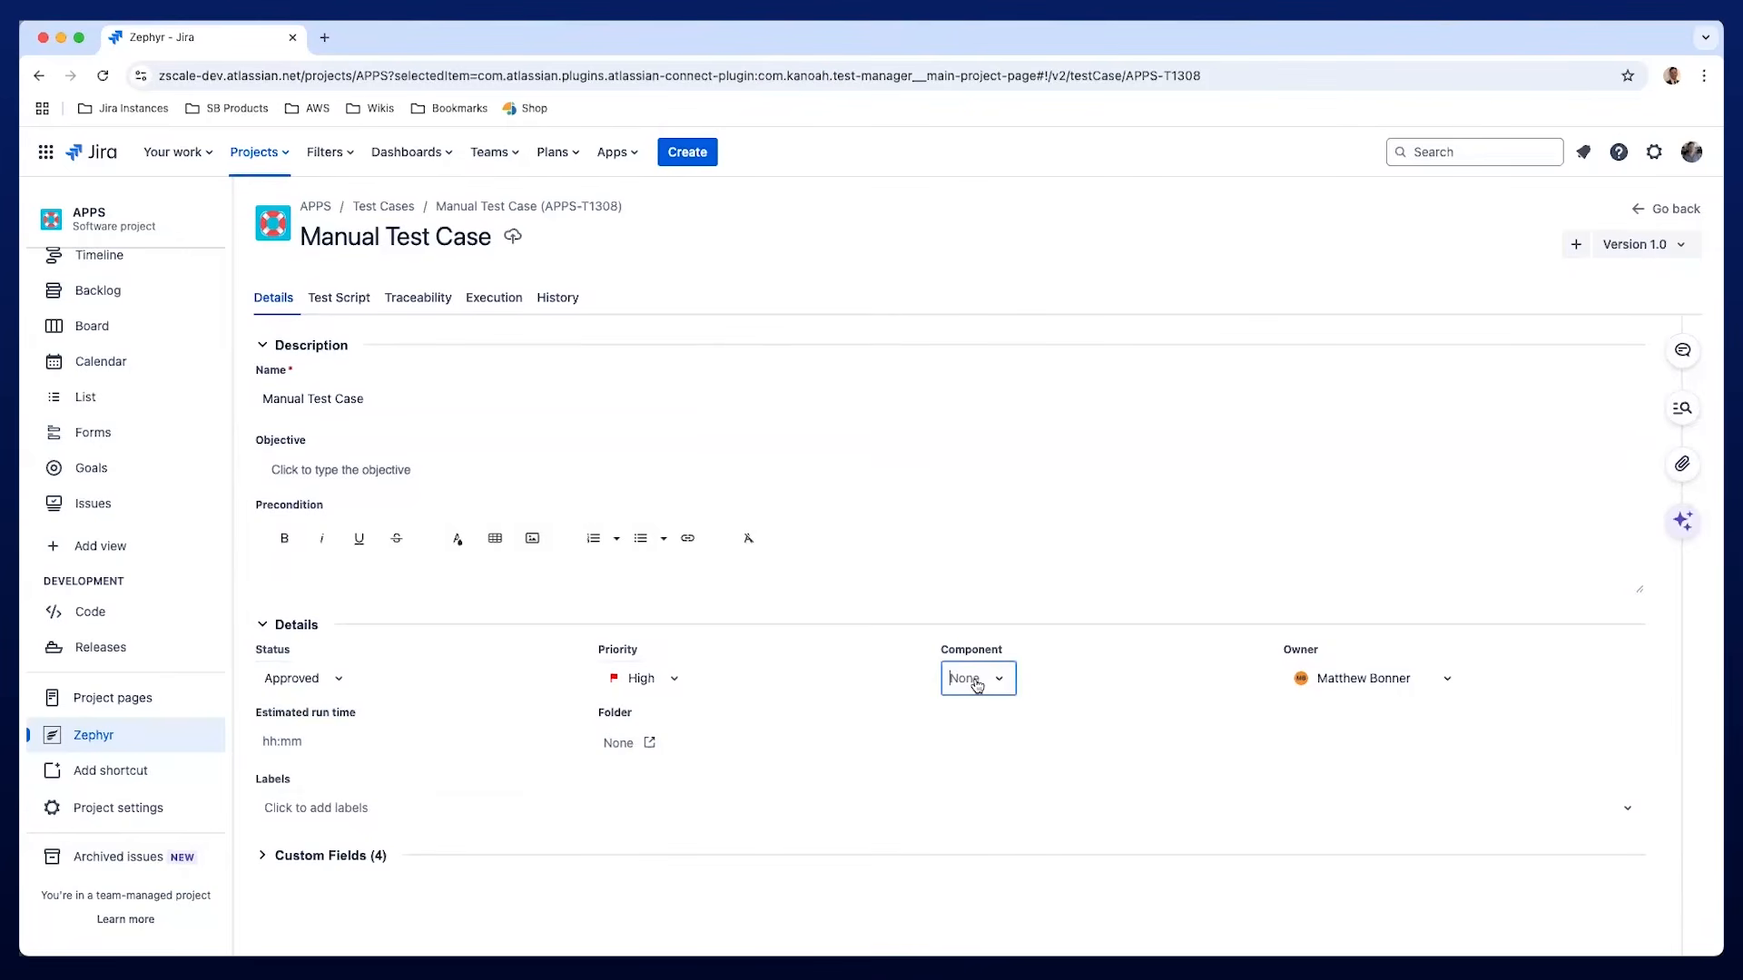
pyautogui.click(1175, 639)
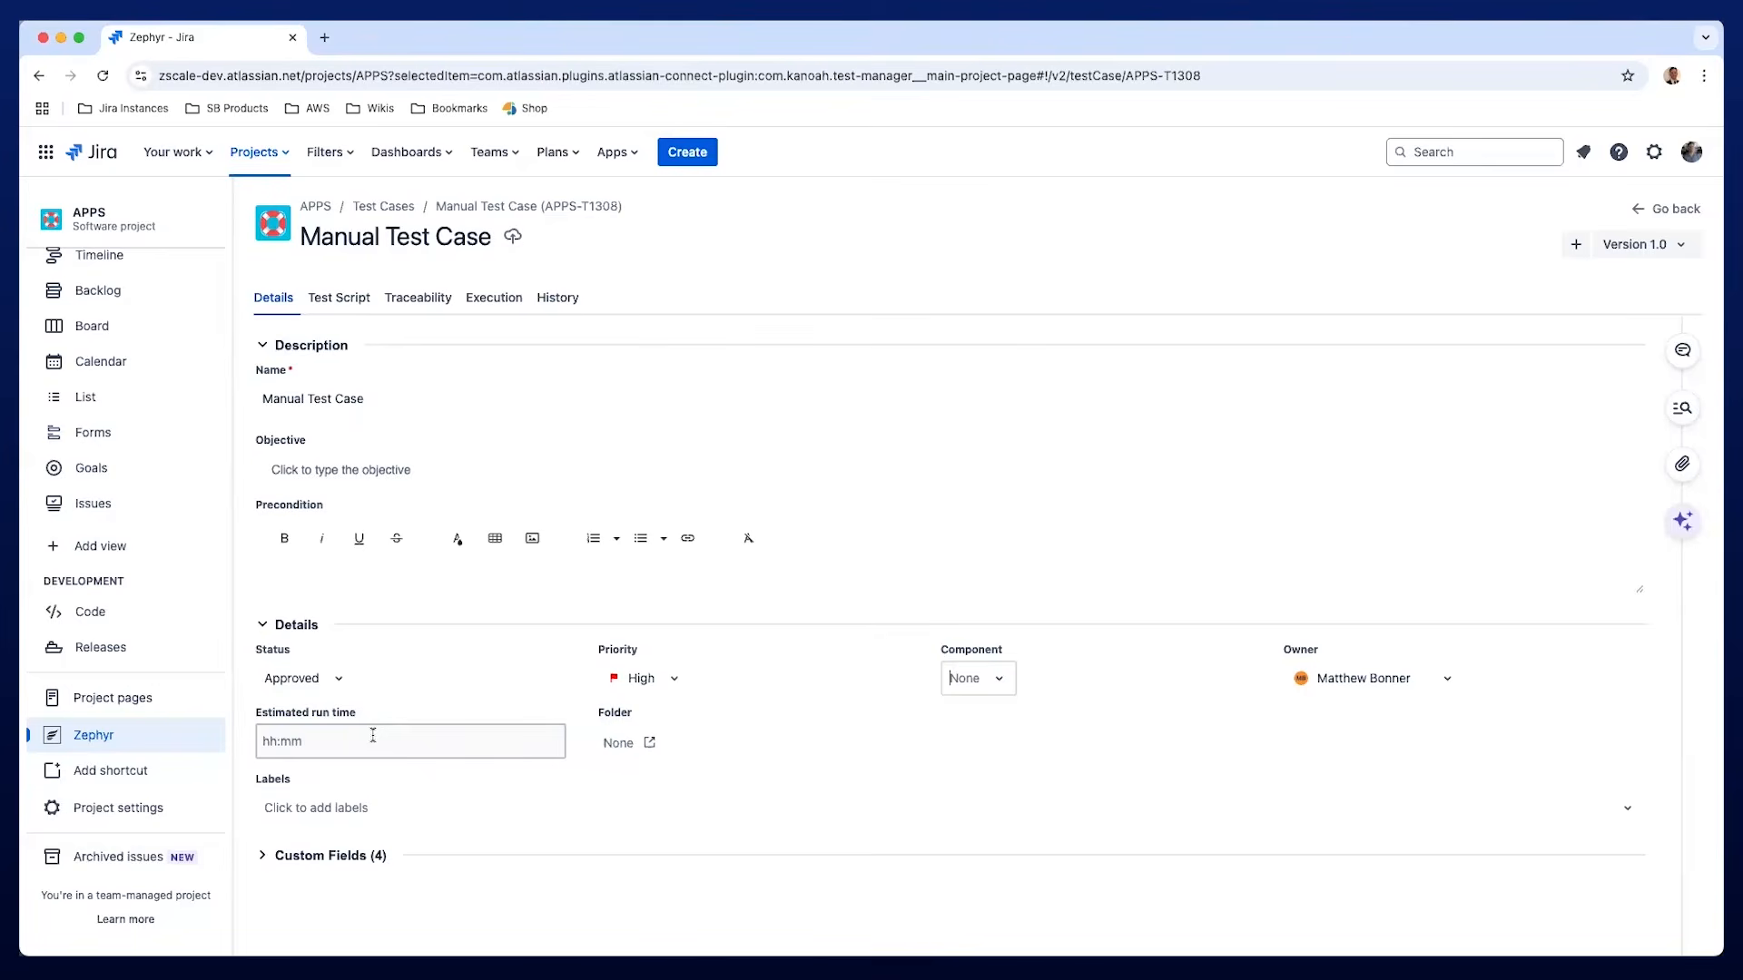
pyautogui.click(345, 808)
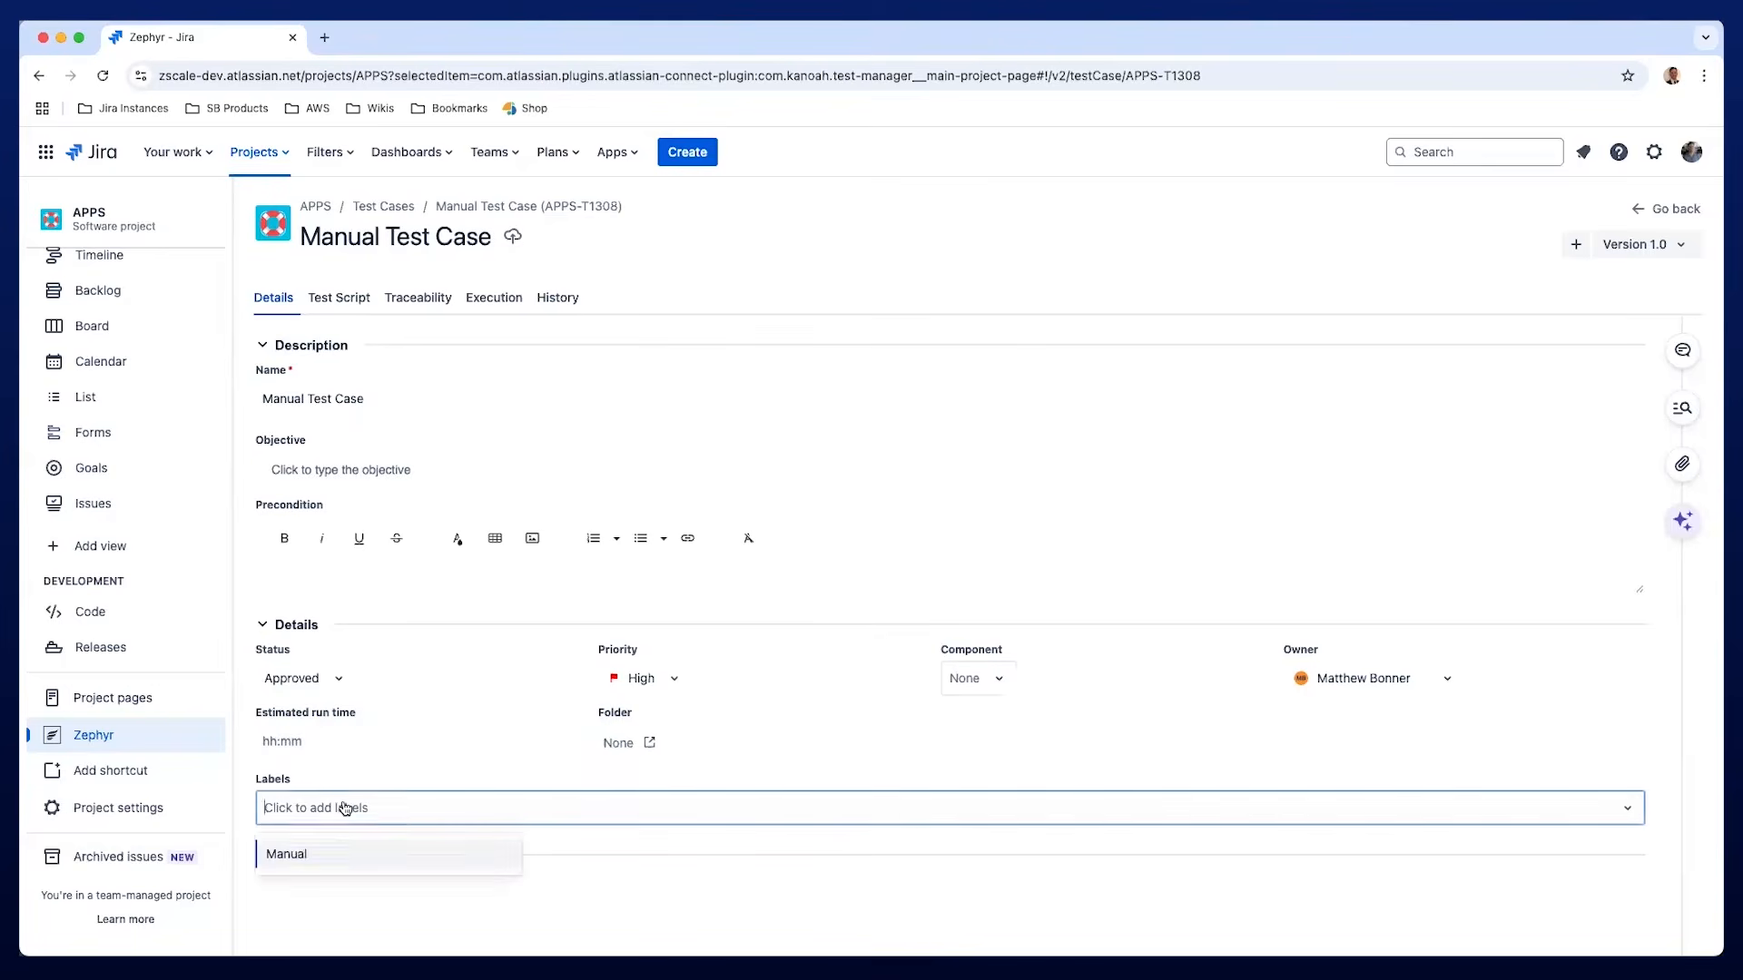
pyautogui.click(291, 852)
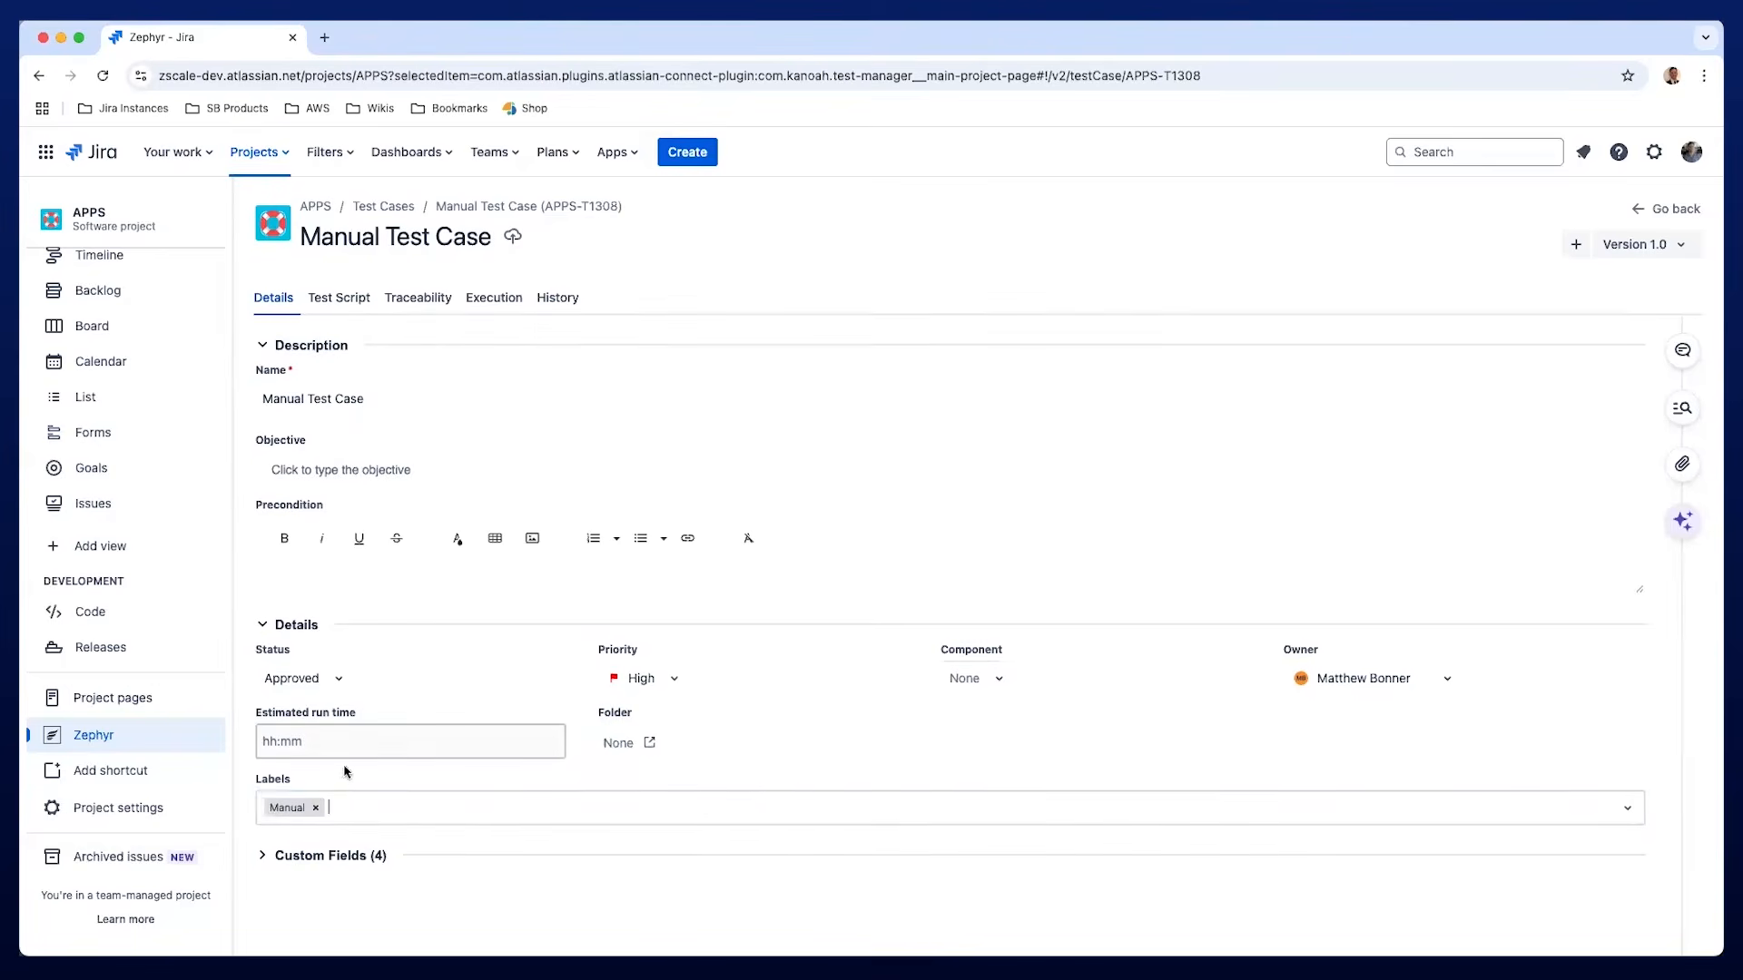
# In the test case's custom fields, assign a person as QA Lead and set Automation Status to To be Scritped.
pyautogui.click(265, 857)
pyautogui.scroll(-2, 357, 806)
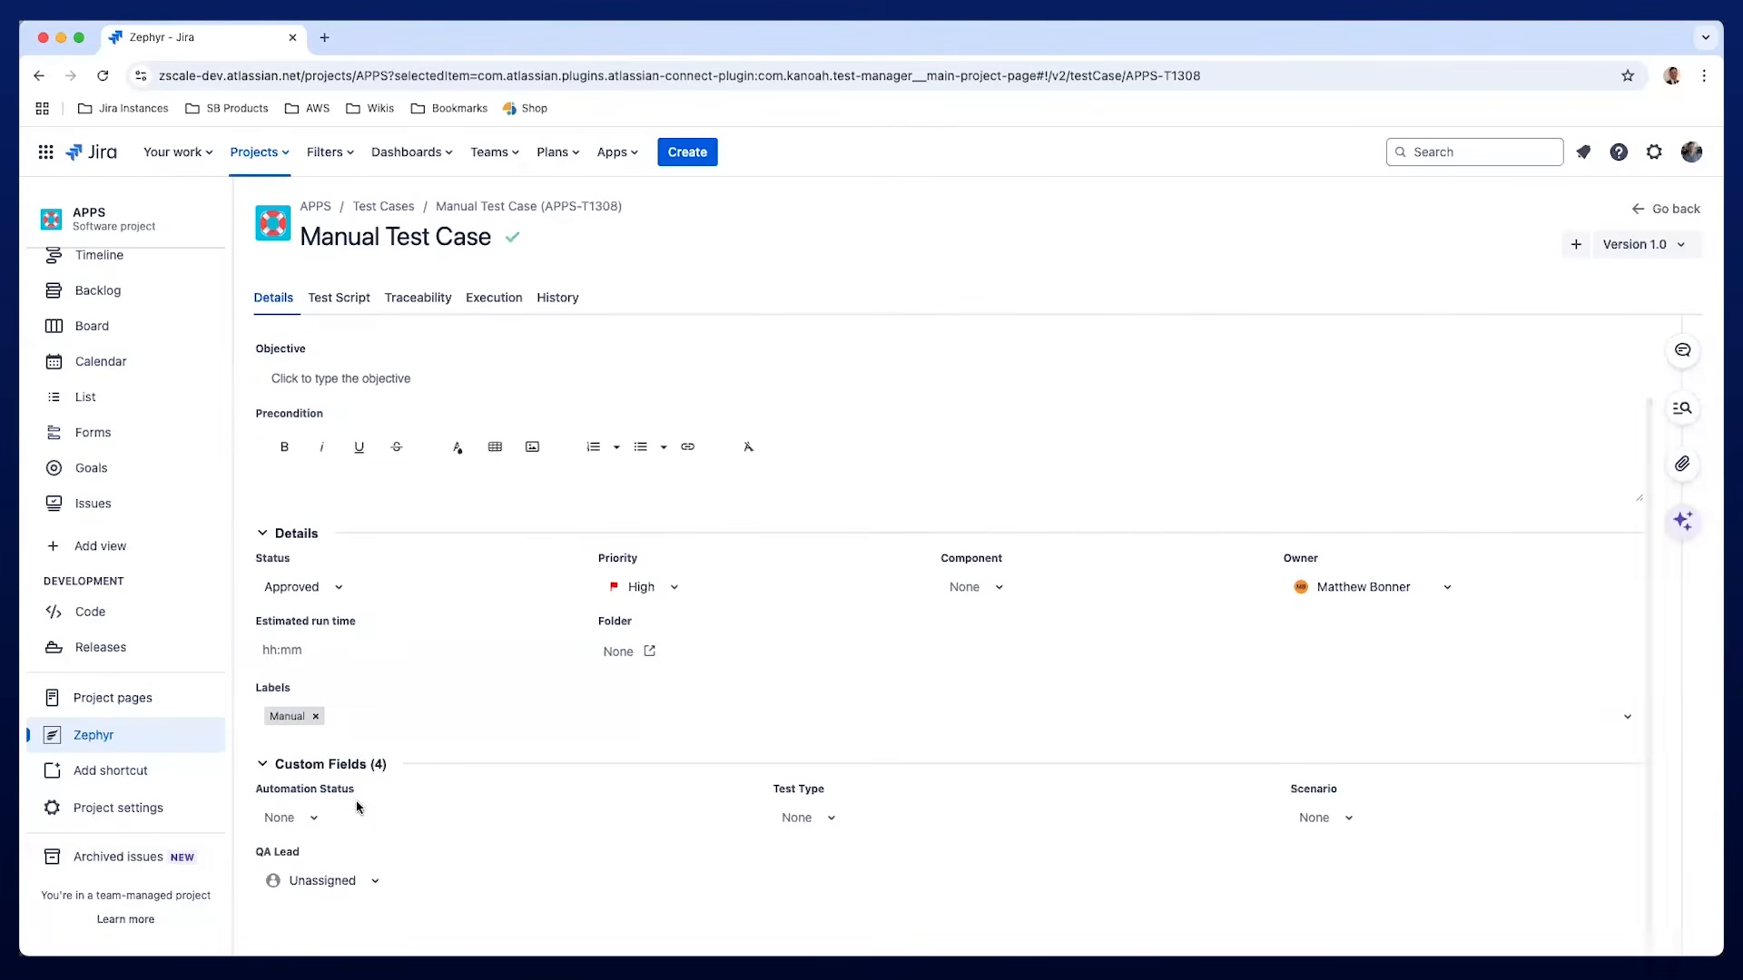
pyautogui.click(325, 879)
pyautogui.click(344, 835)
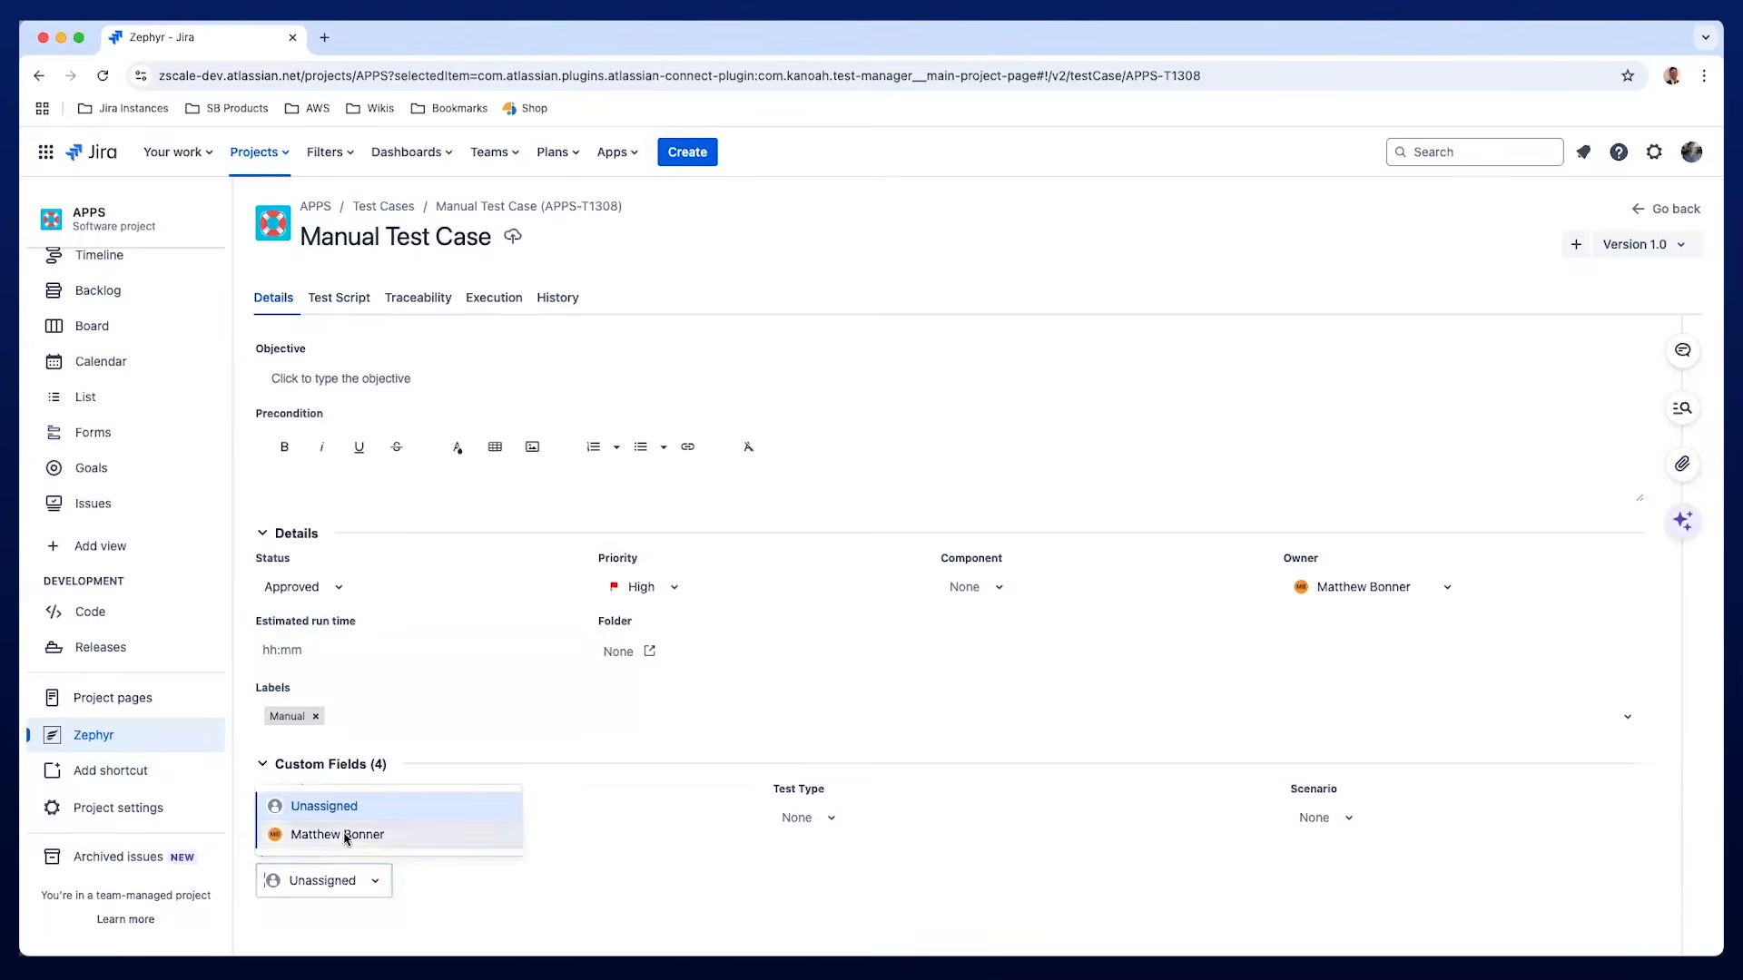
pyautogui.click(307, 823)
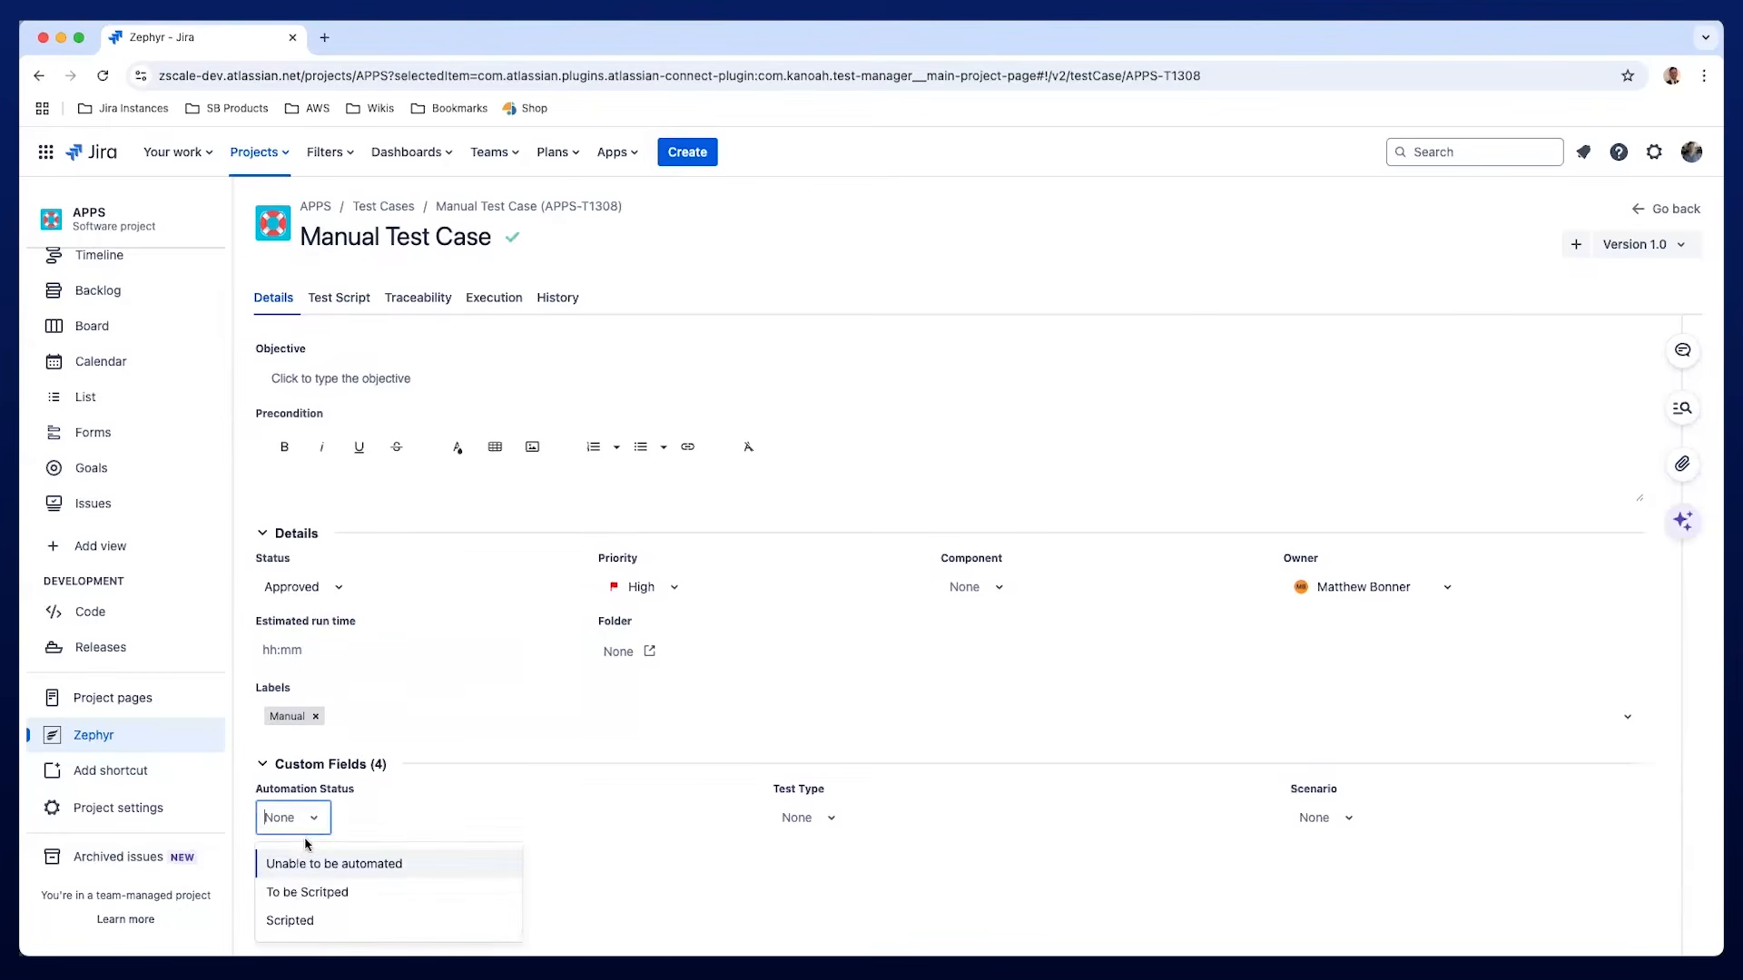
pyautogui.click(275, 891)
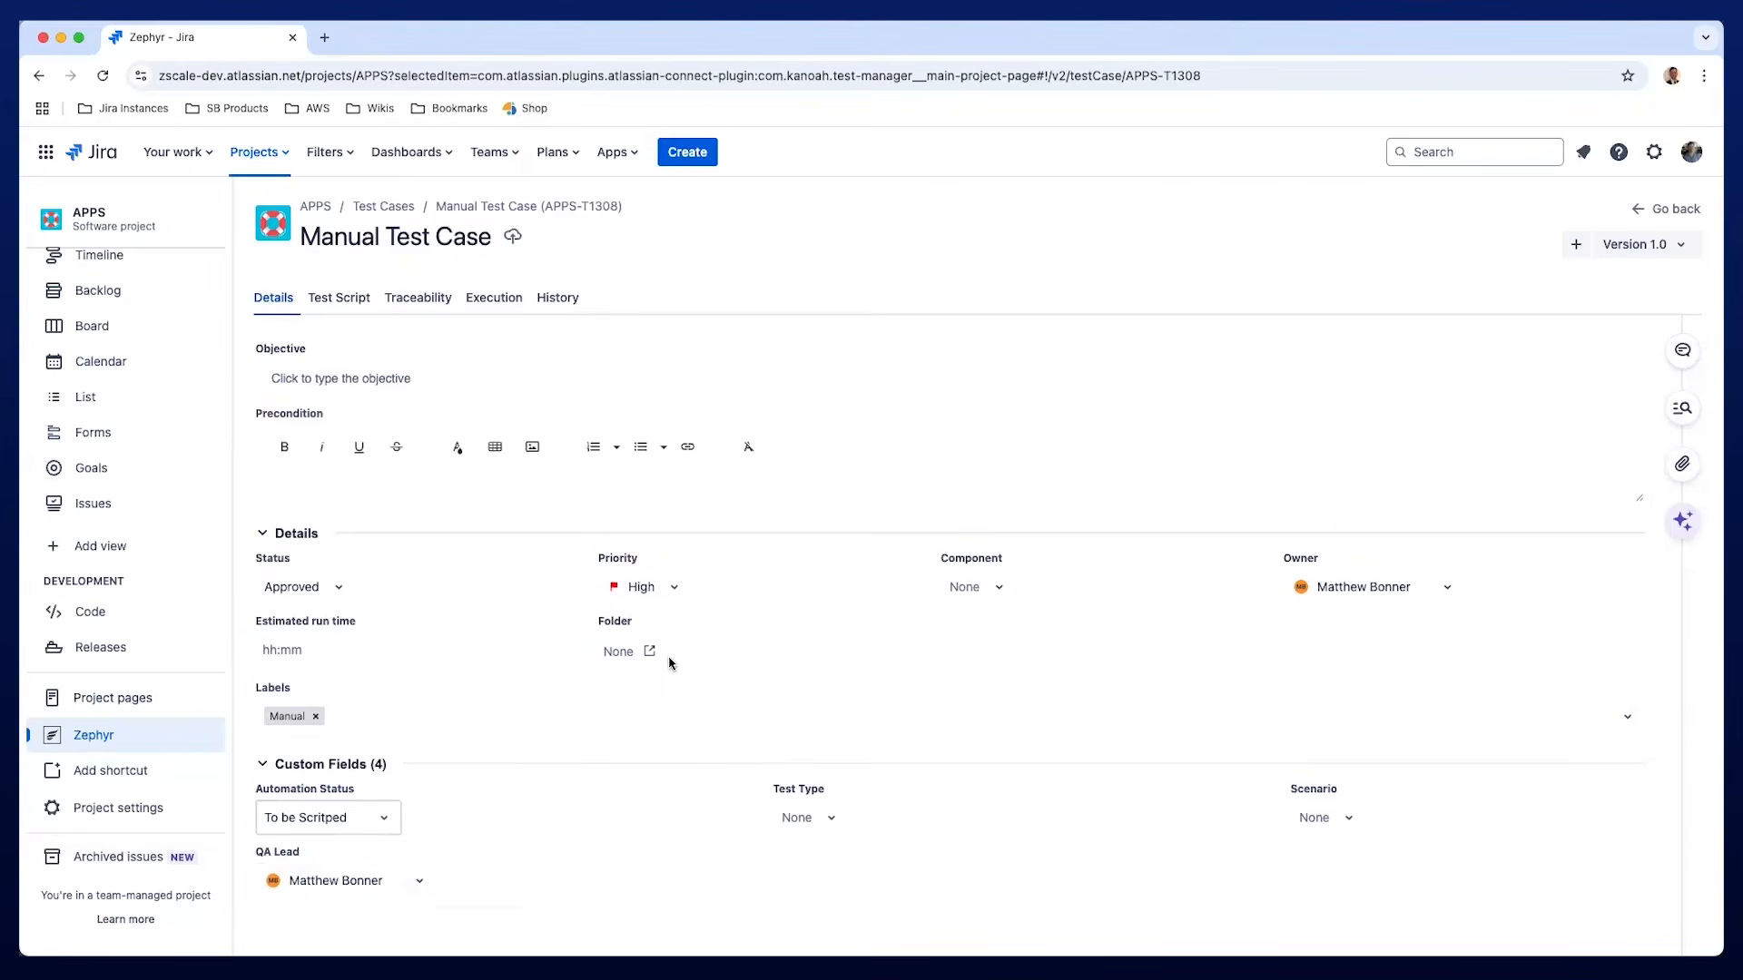
# Review the project's Zephyr configuration for environments, labels, iterations and priorities.
pyautogui.click(1658, 210)
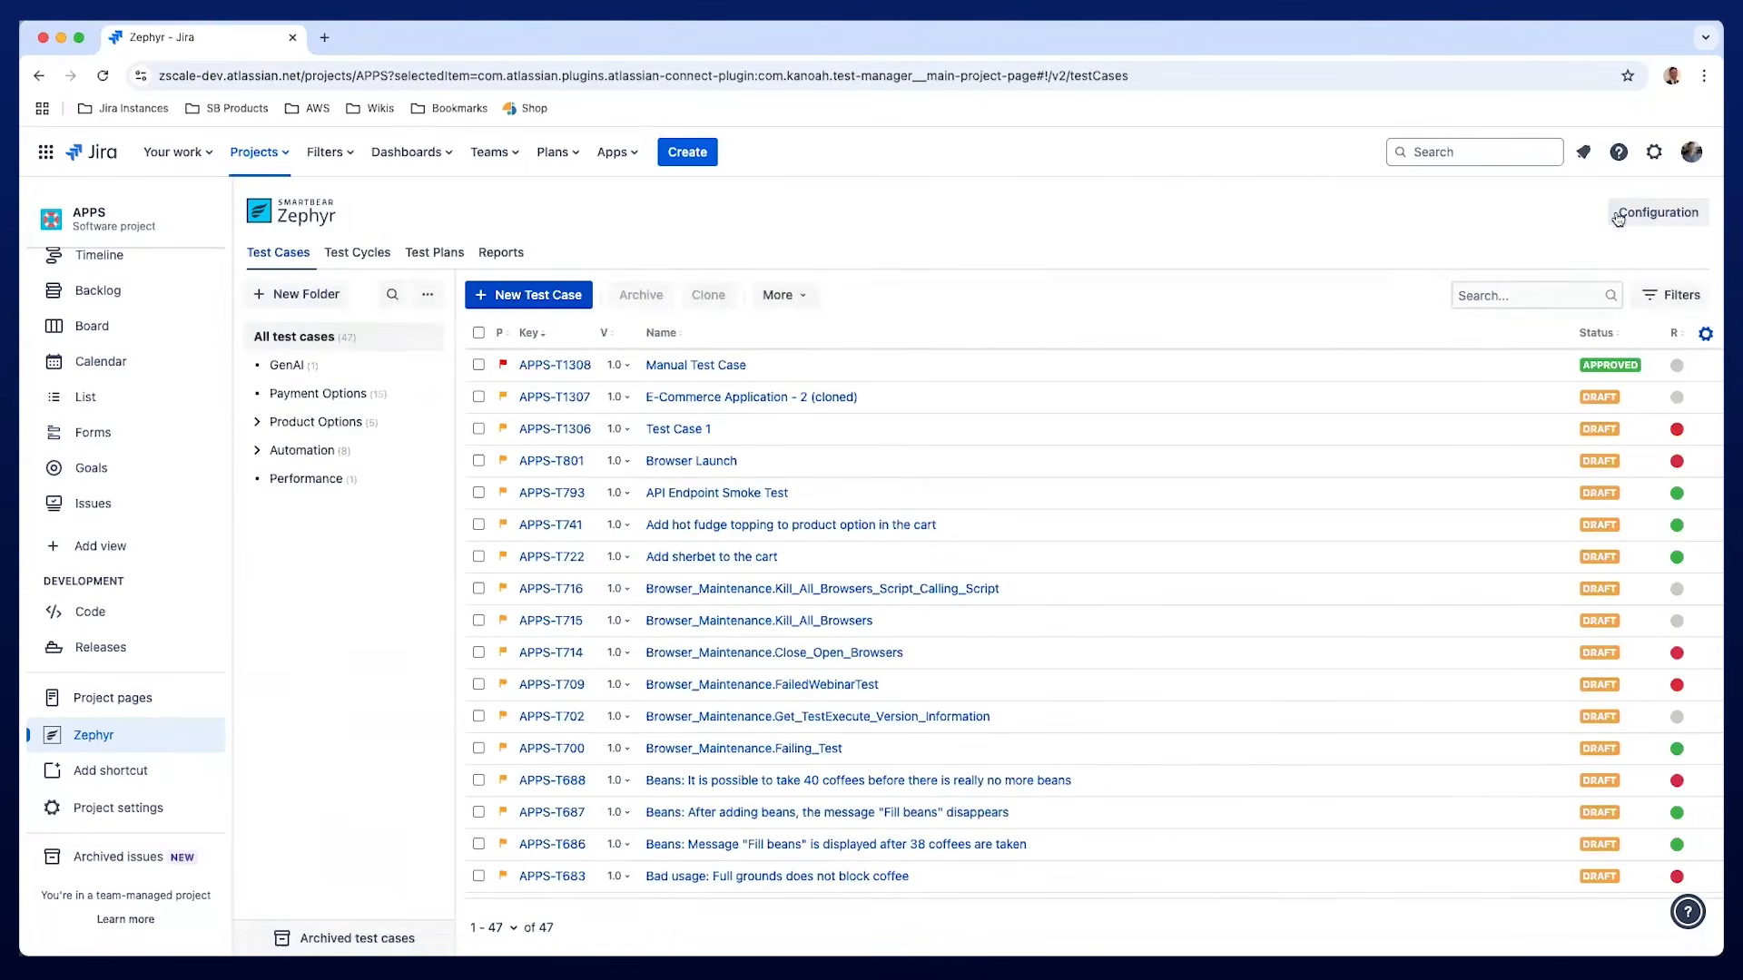
pyautogui.click(1616, 218)
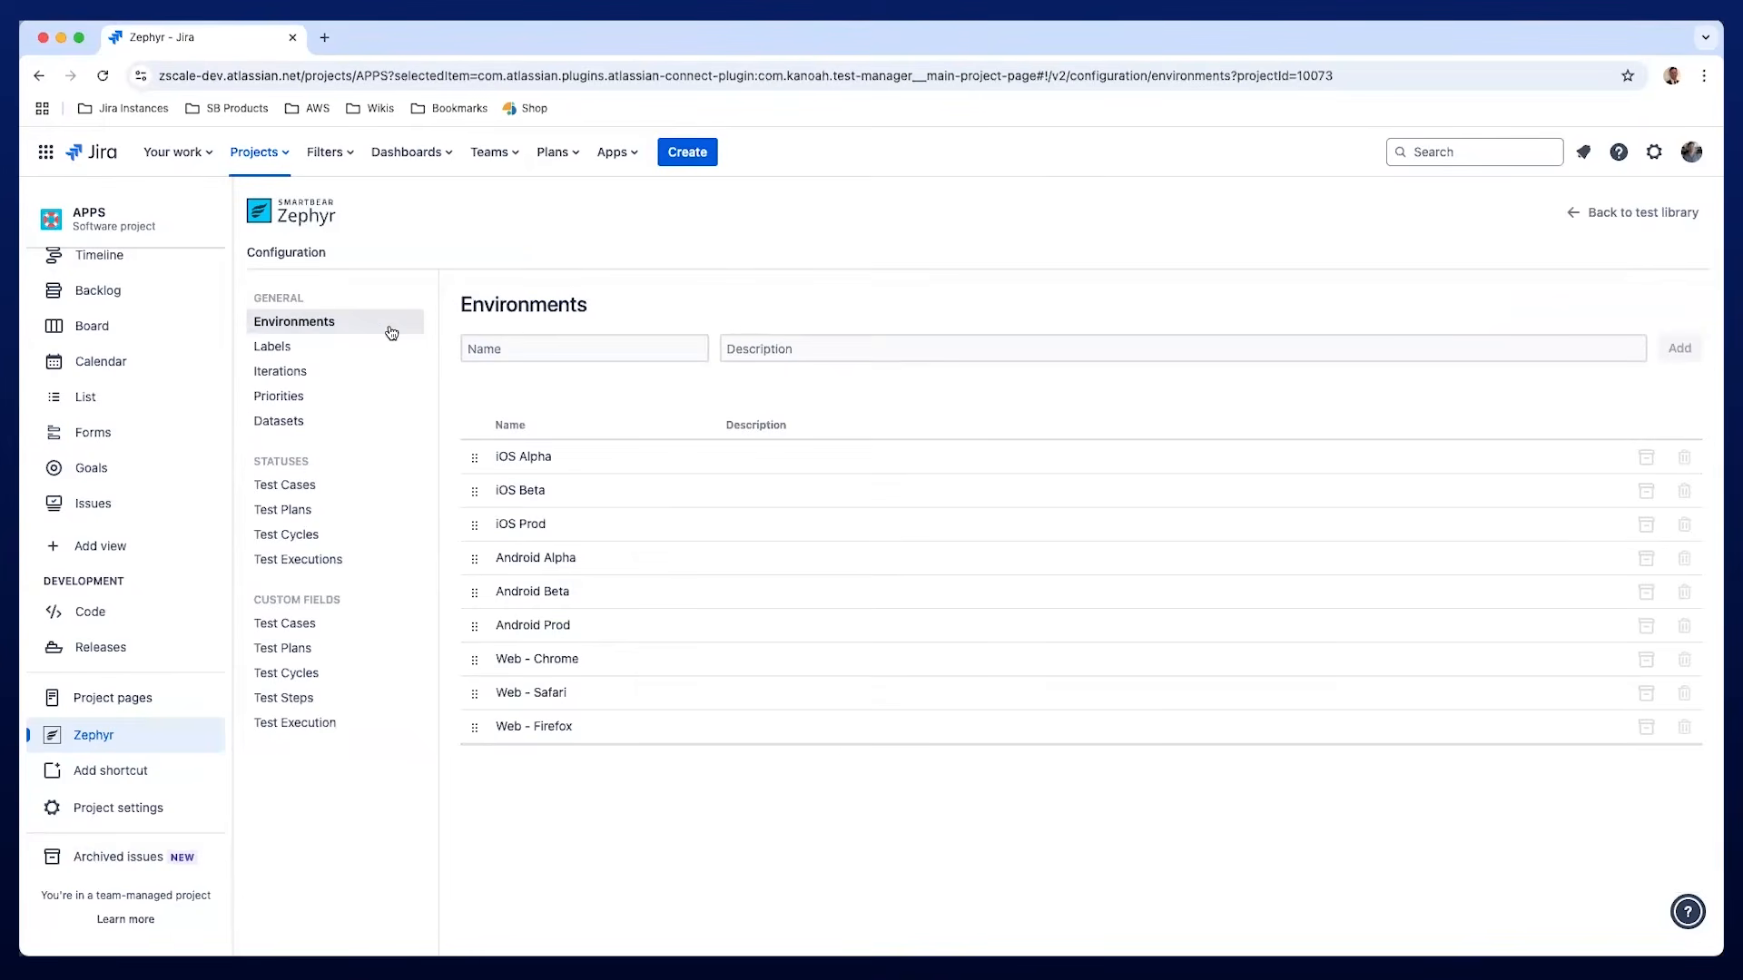
pyautogui.click(317, 351)
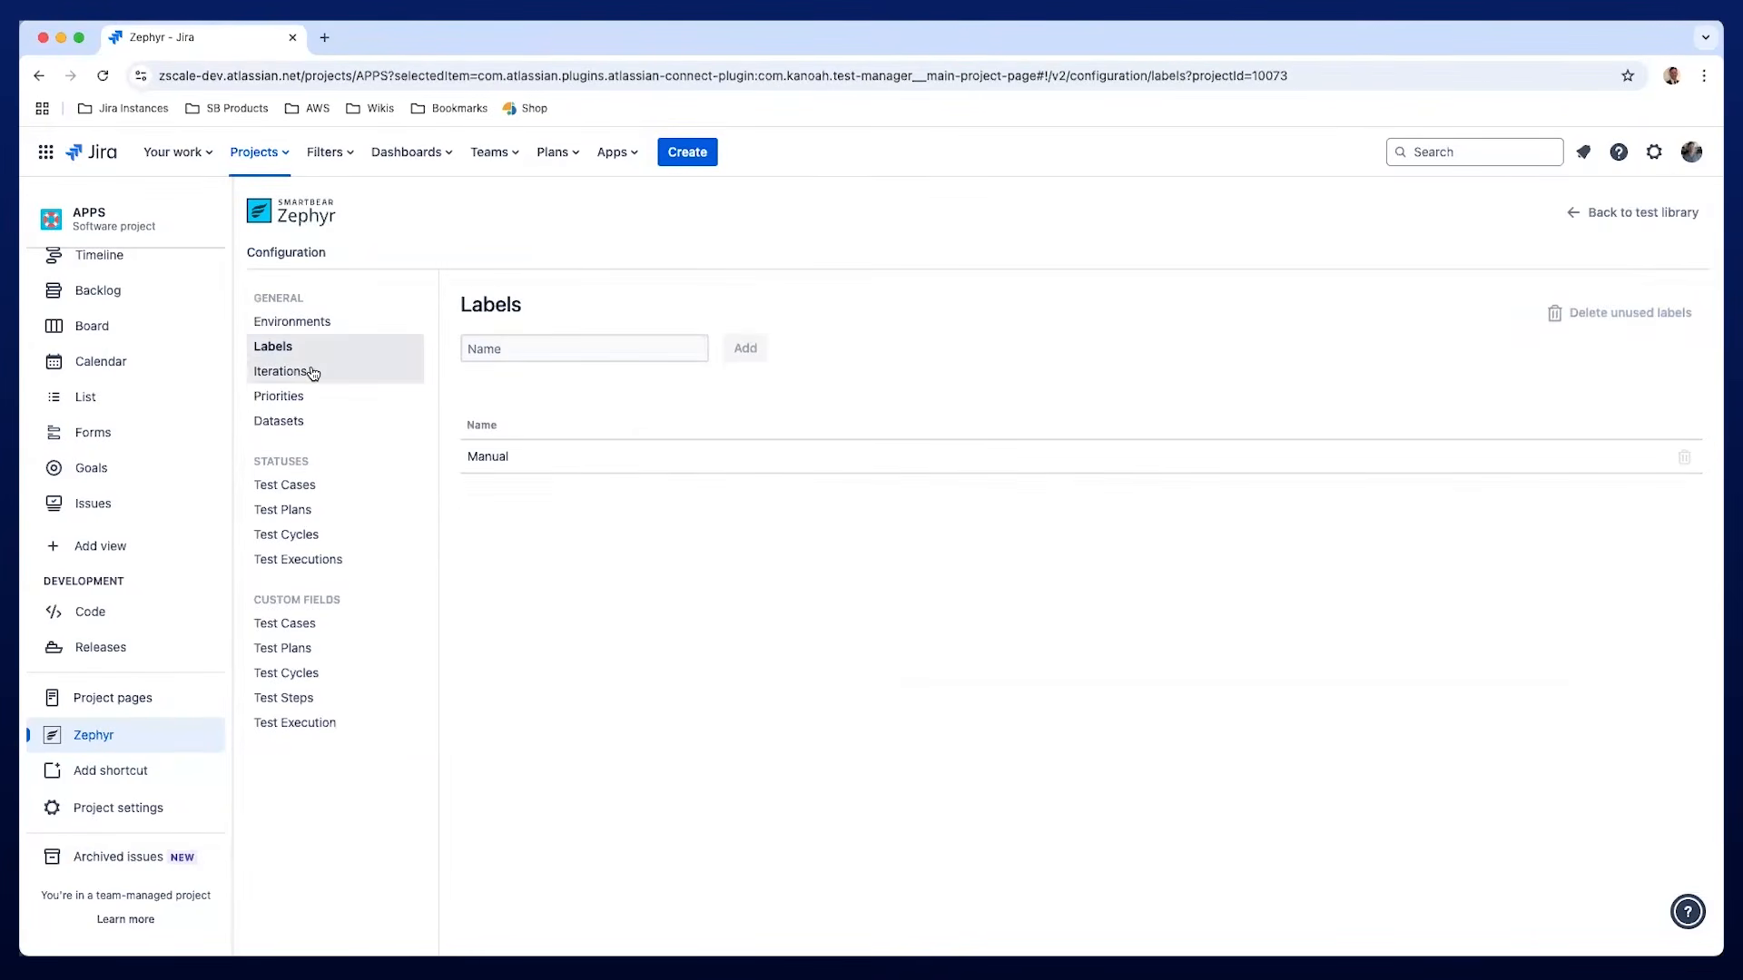
pyautogui.click(312, 373)
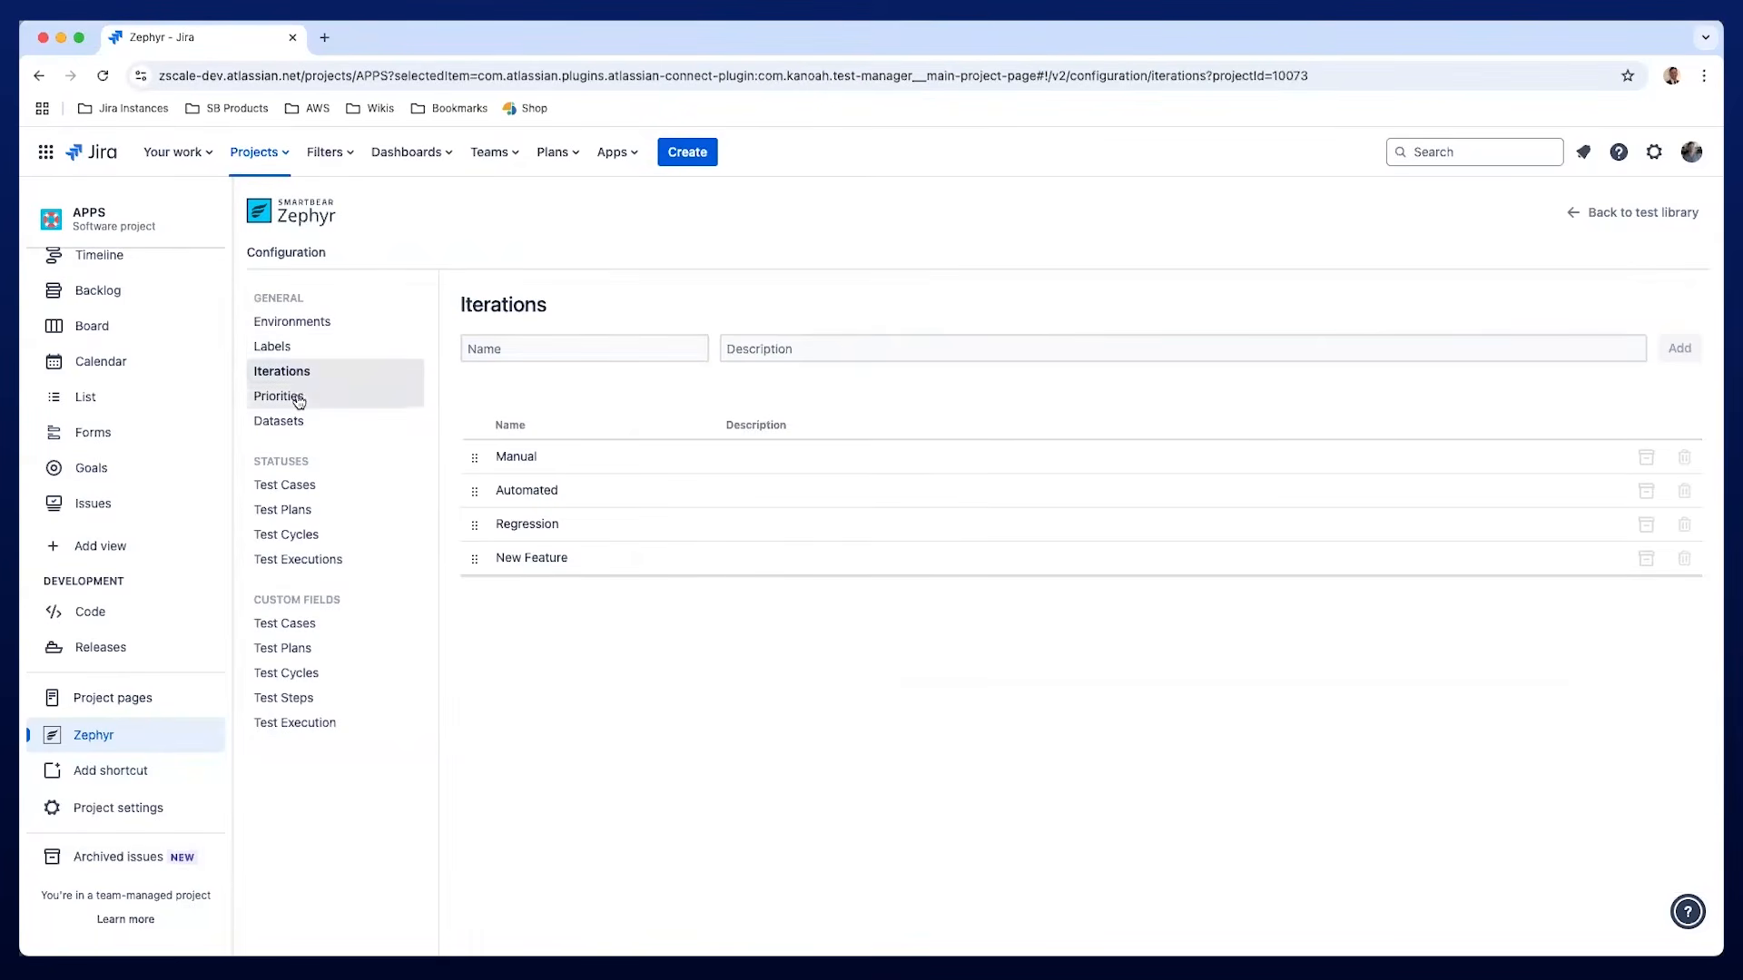
pyautogui.click(299, 399)
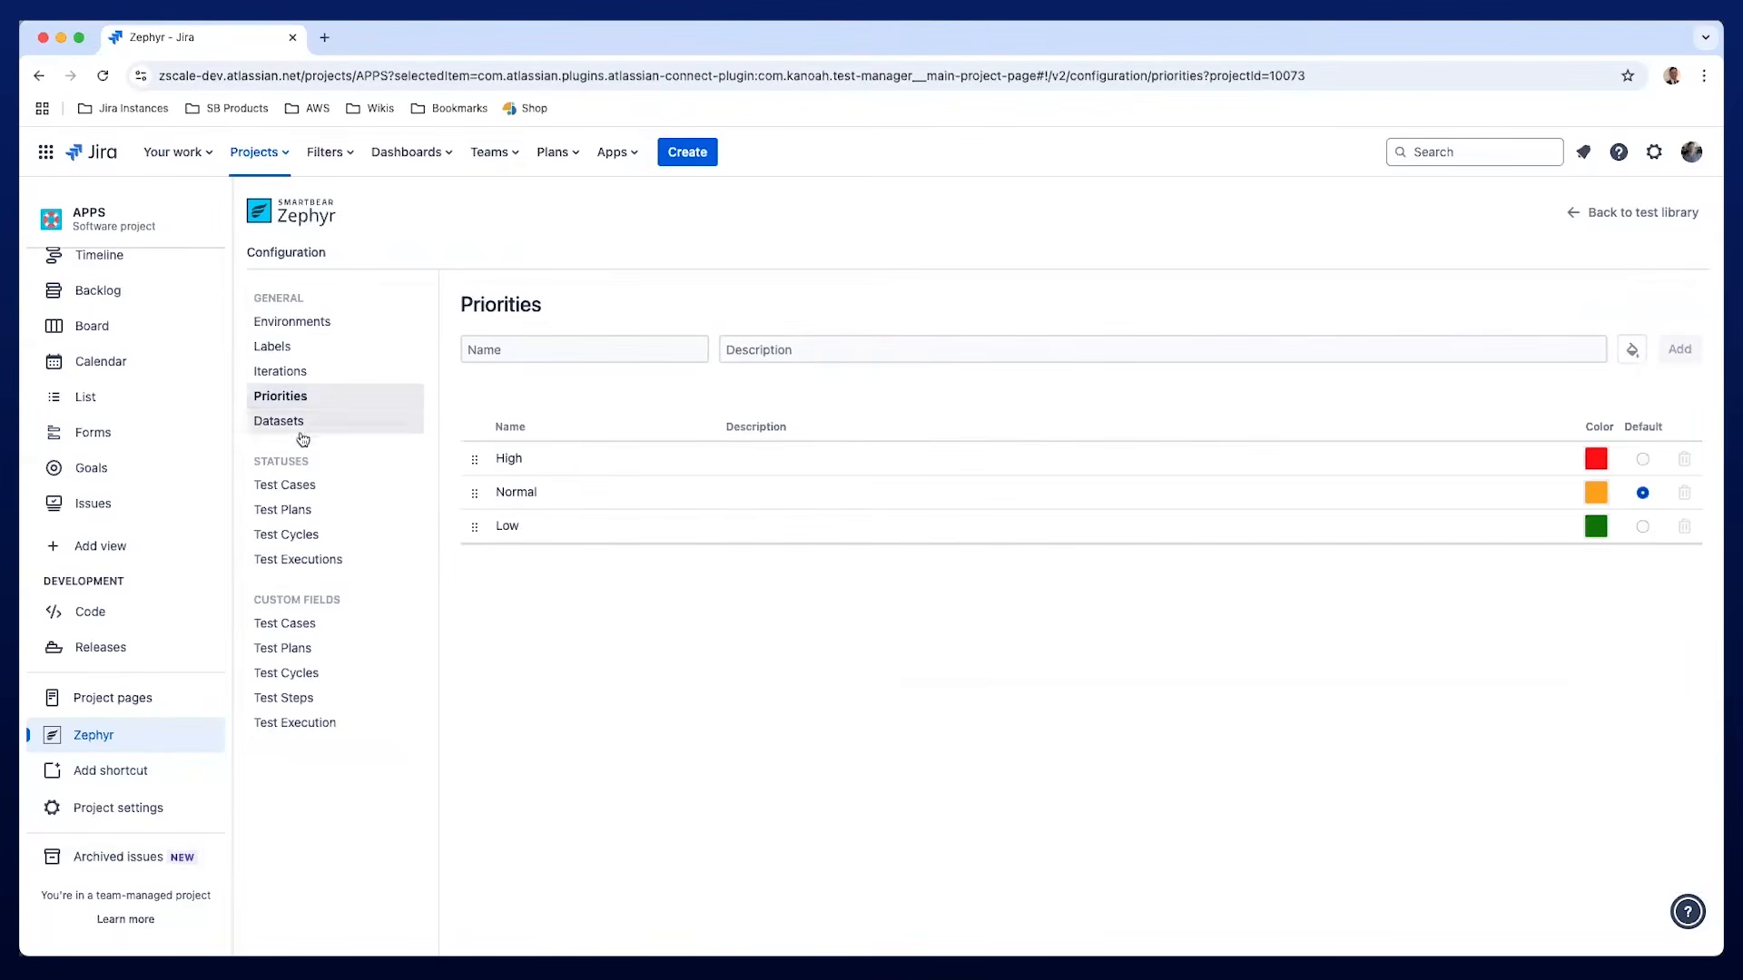
# Review the configured test execution and test case statuses, and the field types available for test case custom fields.
pyautogui.click(272, 561)
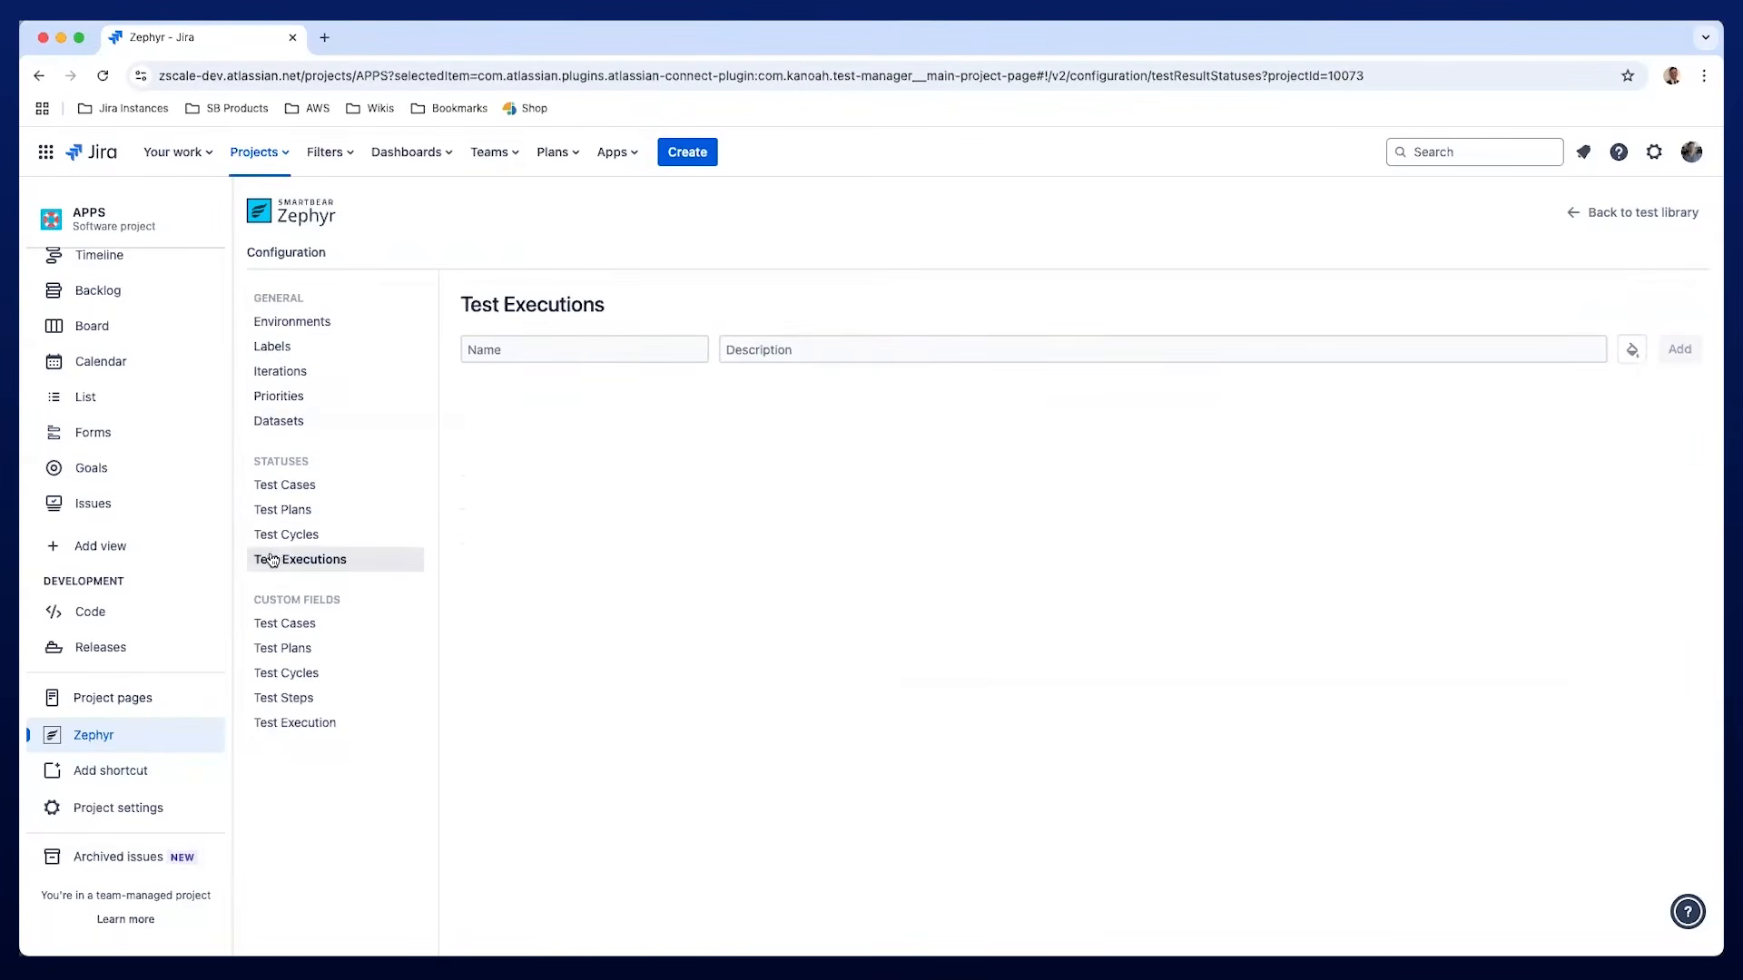
pyautogui.click(286, 484)
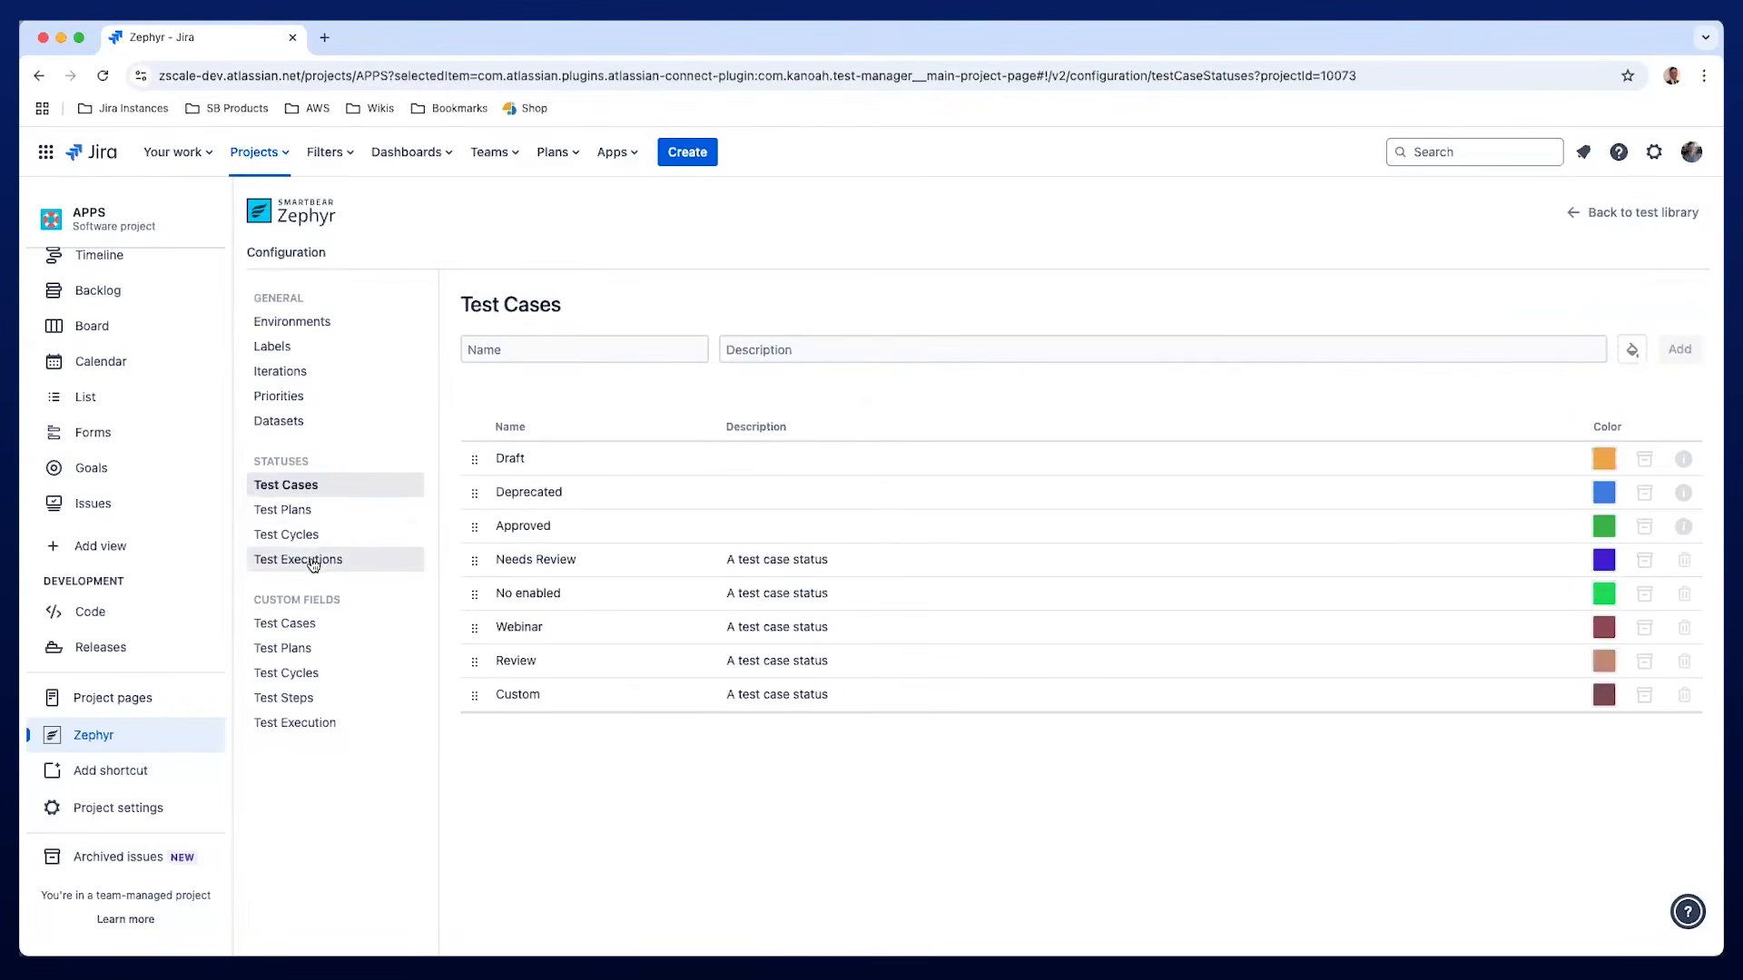
pyautogui.click(332, 627)
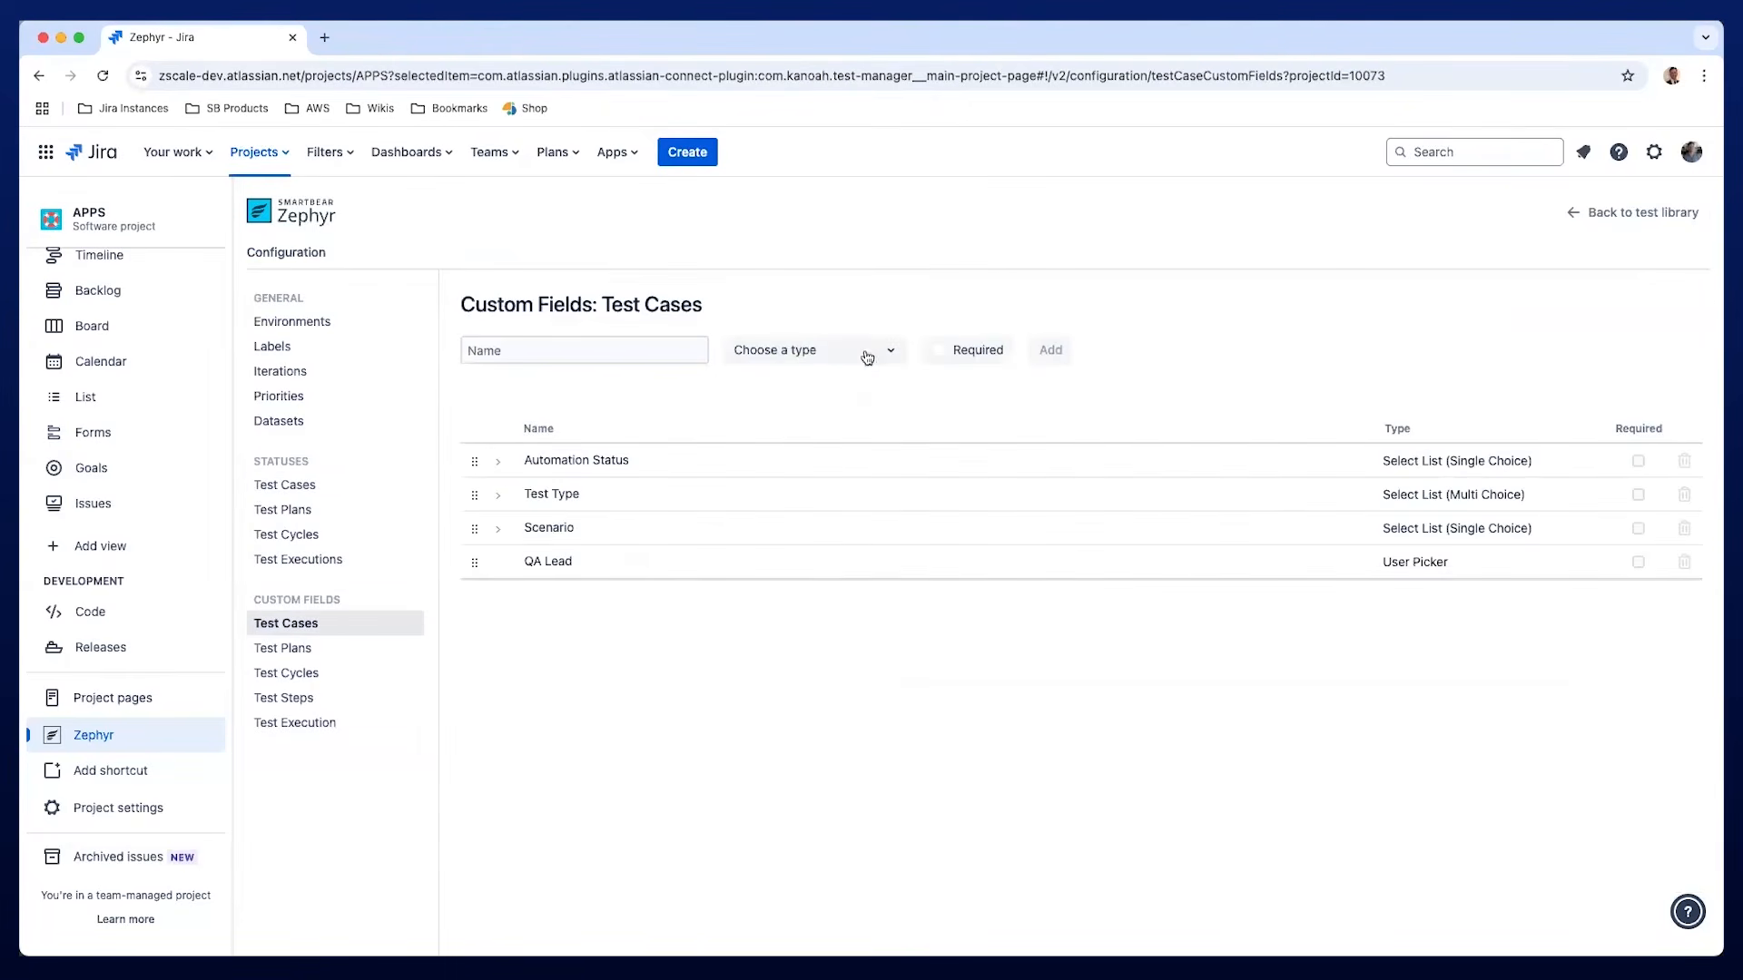
pyautogui.click(860, 352)
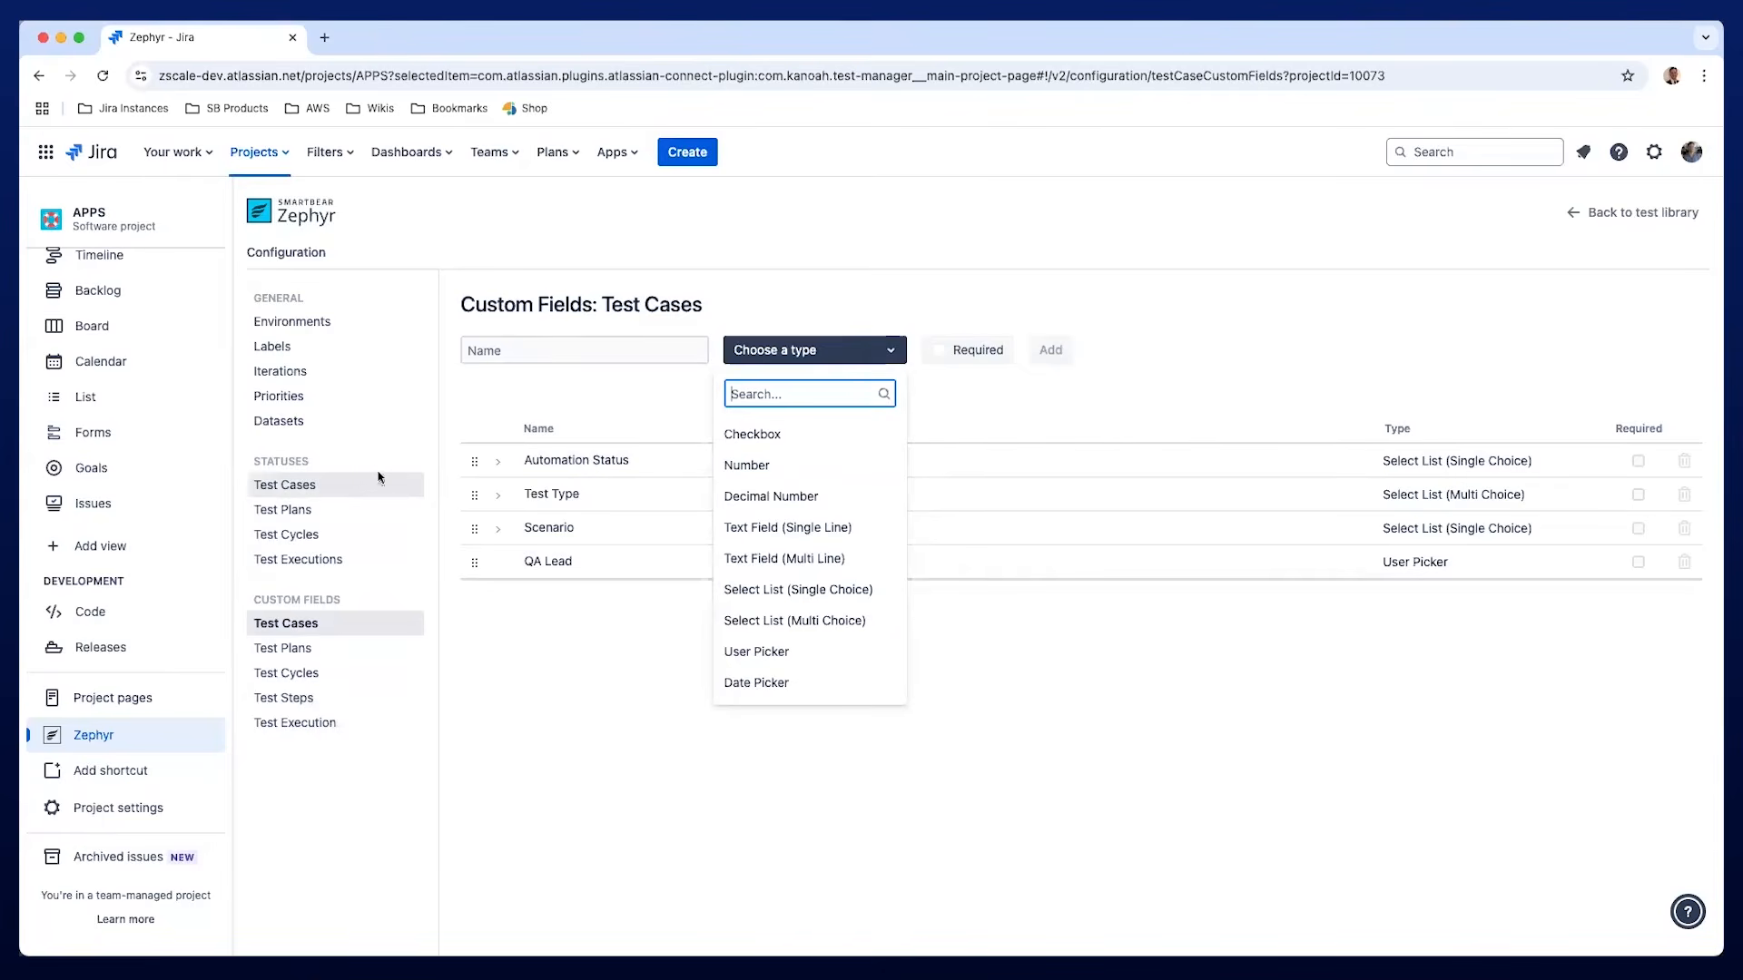
# Return to Manual Test Case in the test library and choose Step by Step as its test script type.
pyautogui.click(1607, 214)
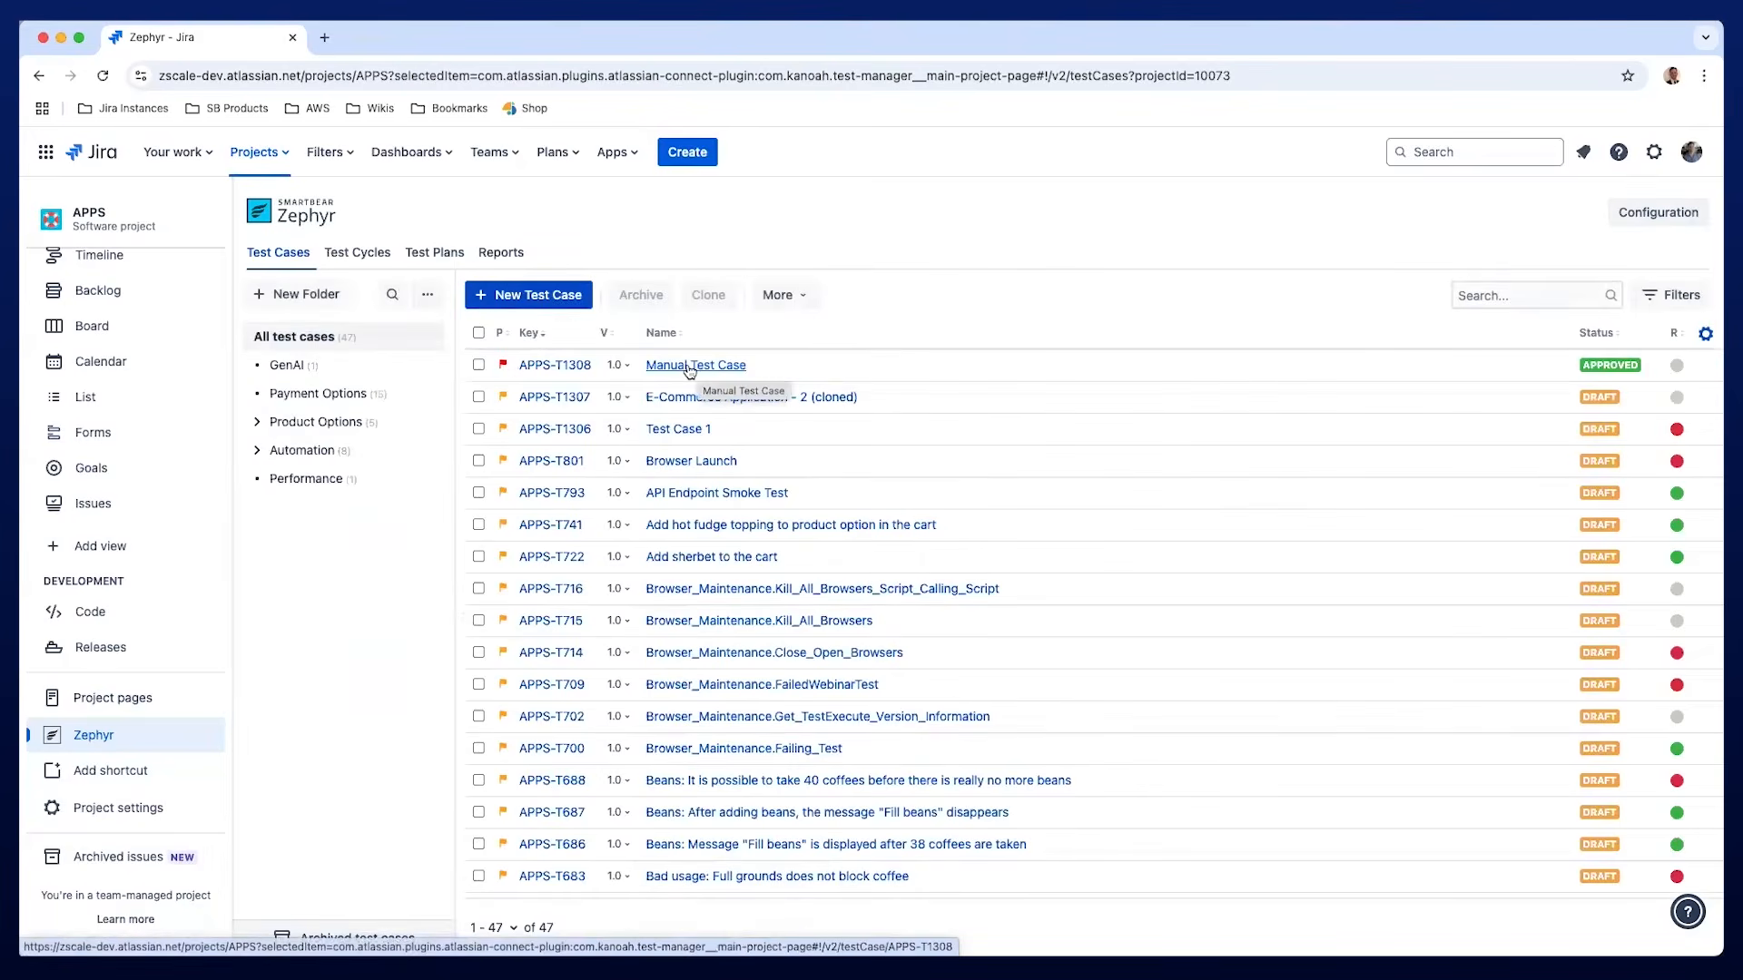
pyautogui.click(689, 366)
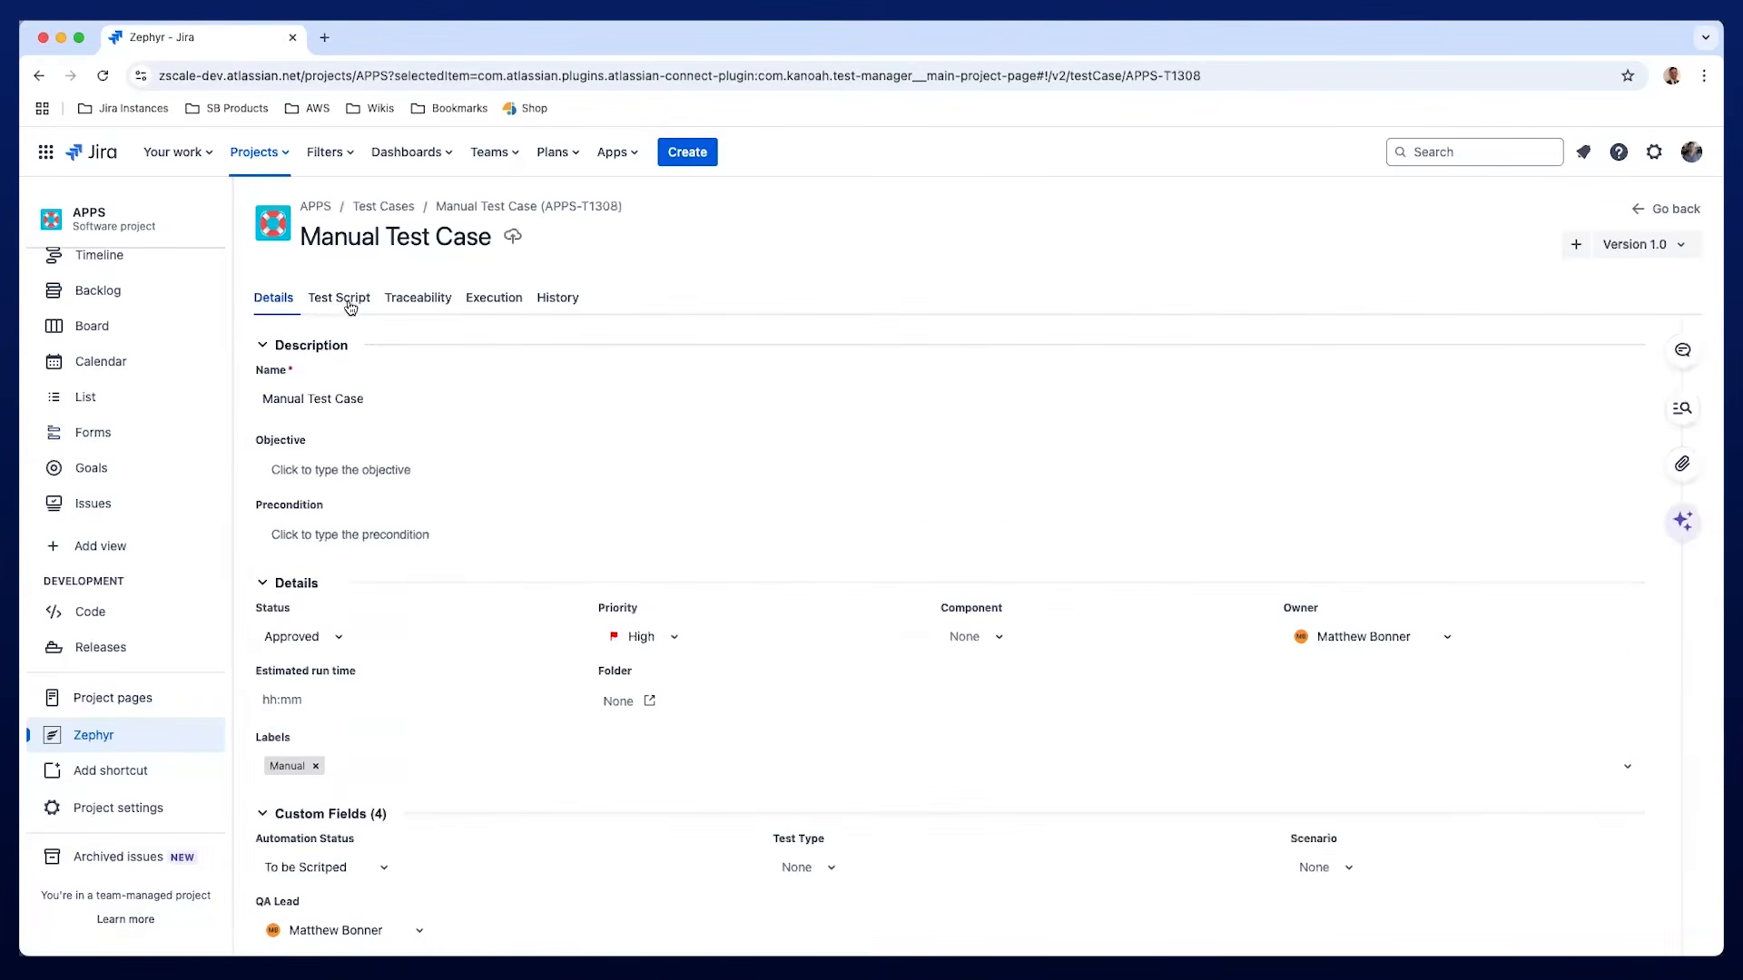
pyautogui.click(336, 305)
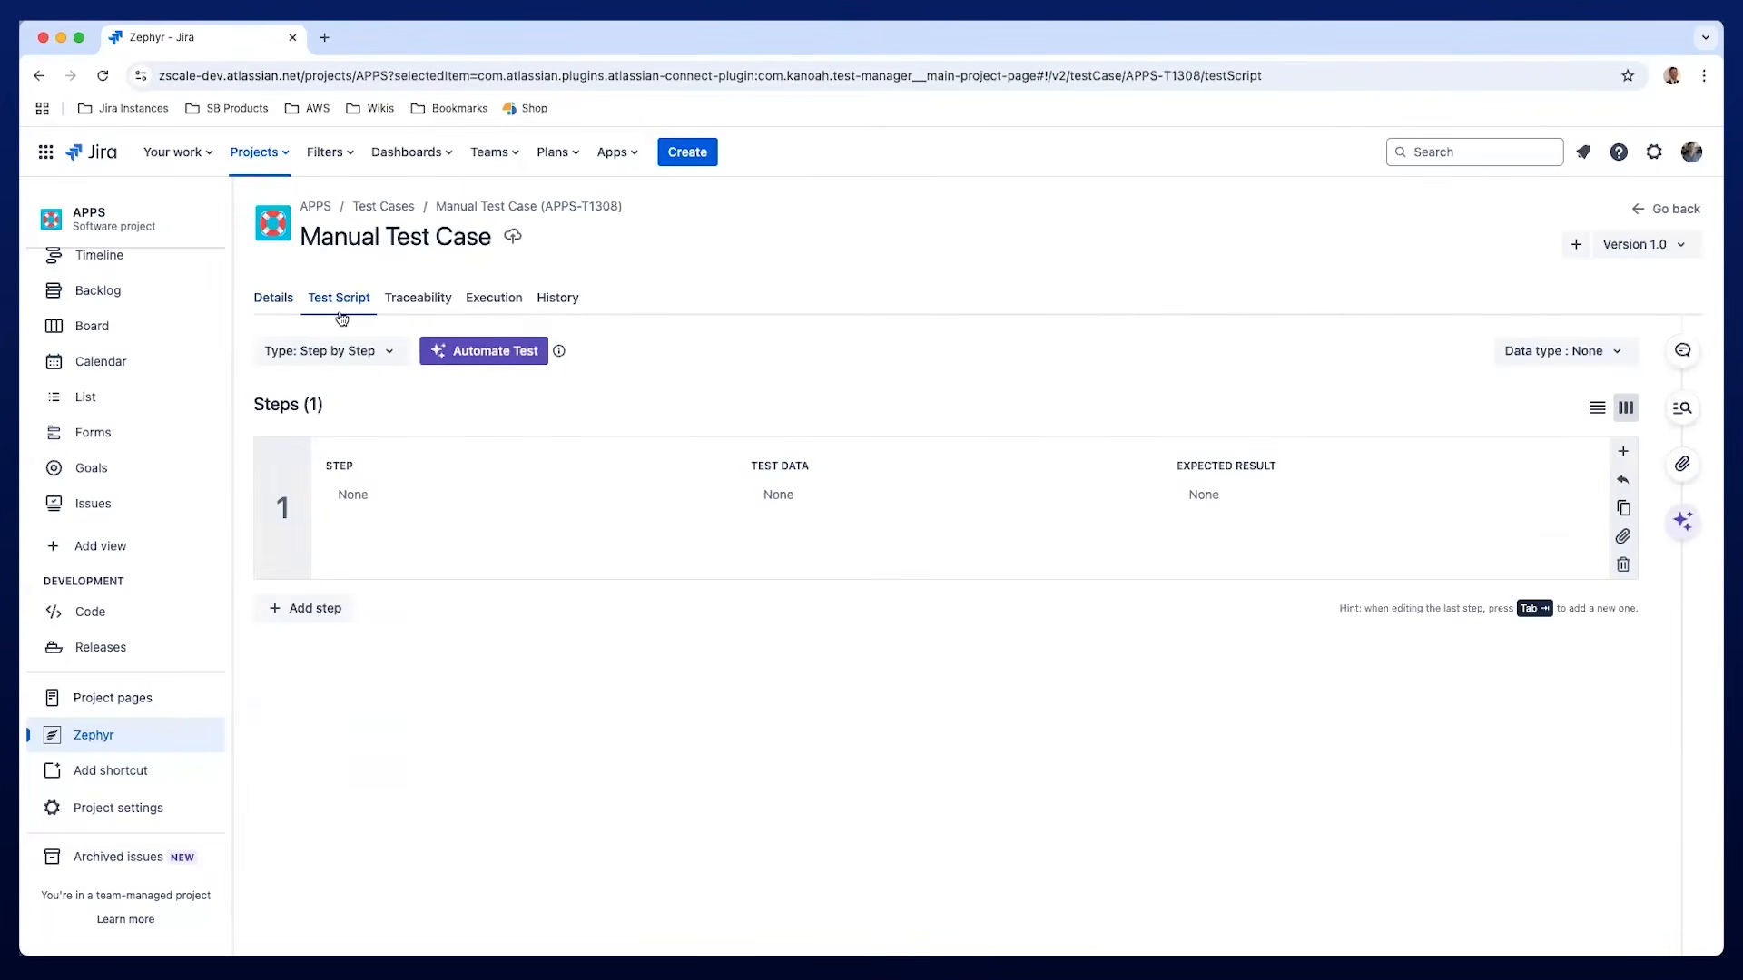
pyautogui.click(332, 356)
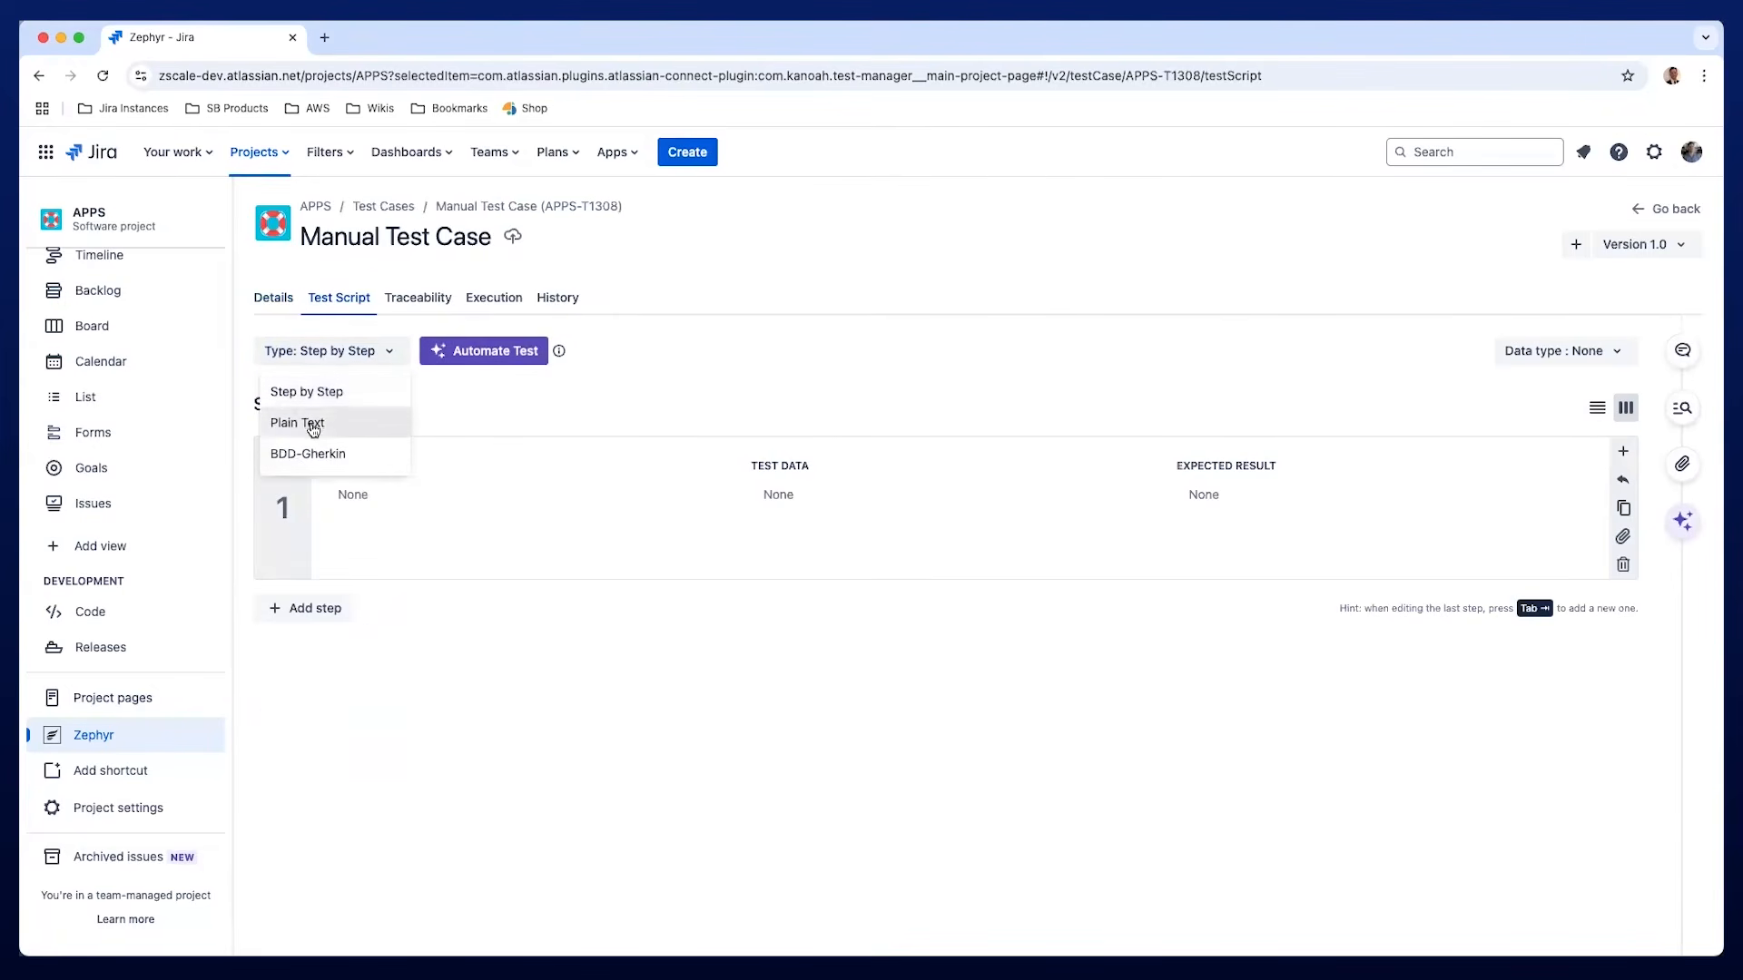
pyautogui.click(362, 394)
# Write "Given the browser is open and I navigate to the store" as the first test step.
pyautogui.click(353, 496)
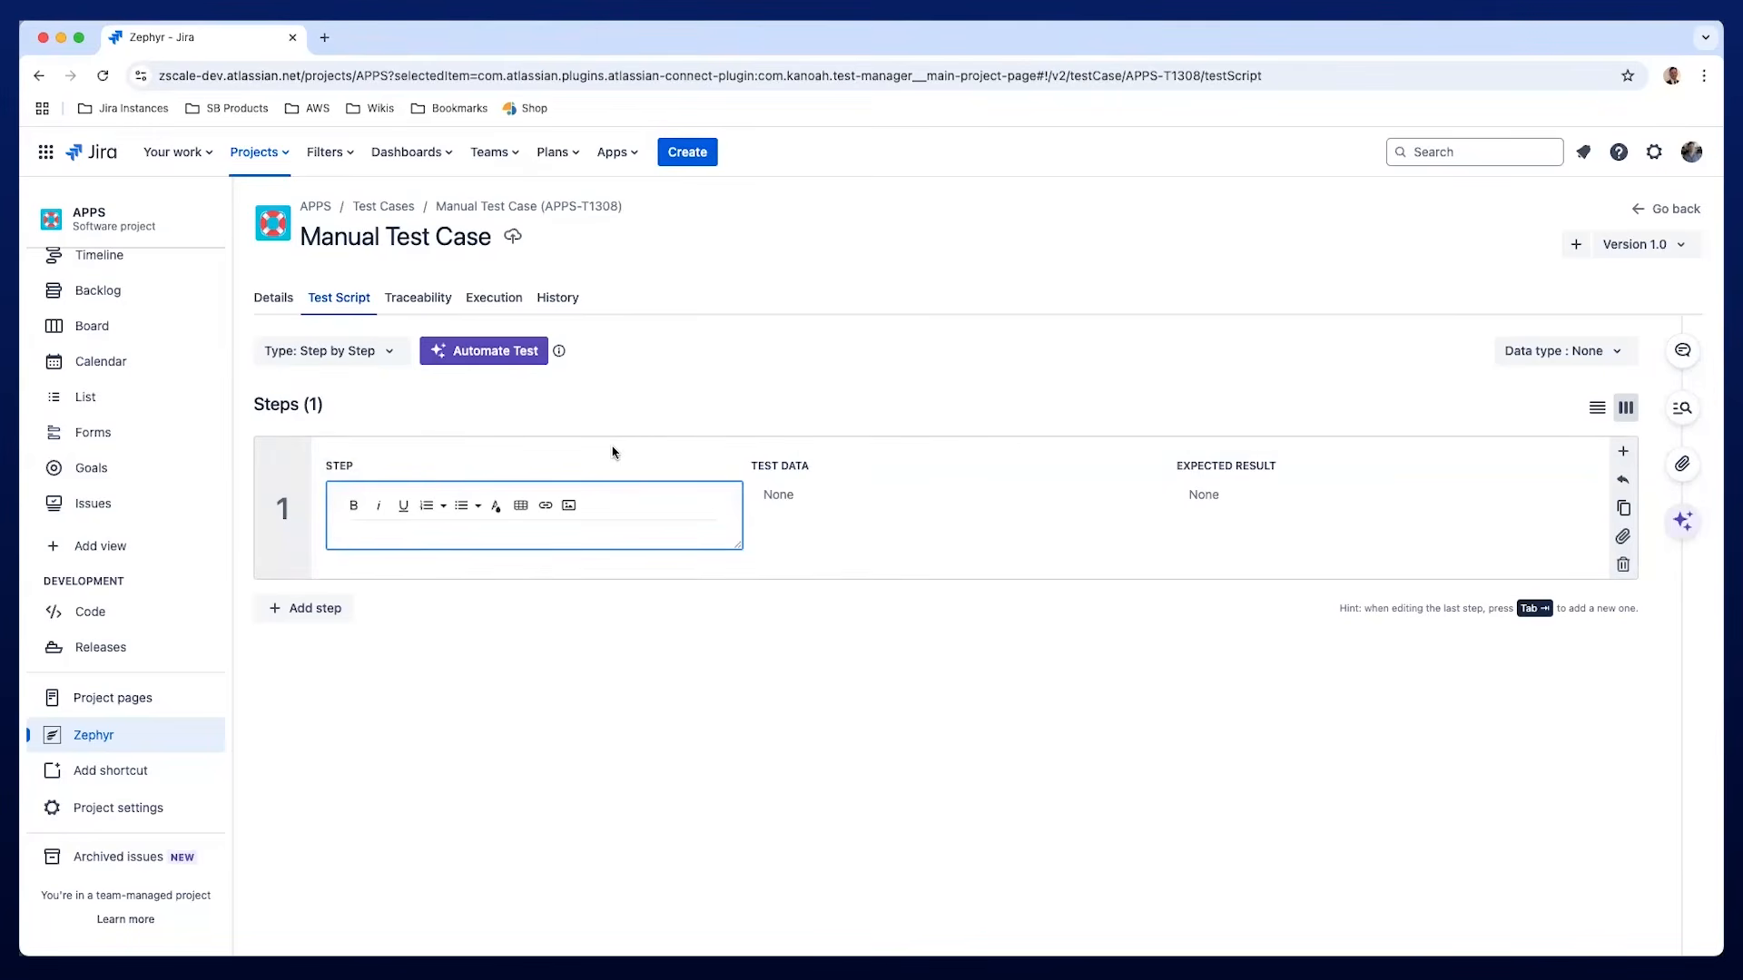
pyautogui.write('Given the browser is open and I n')
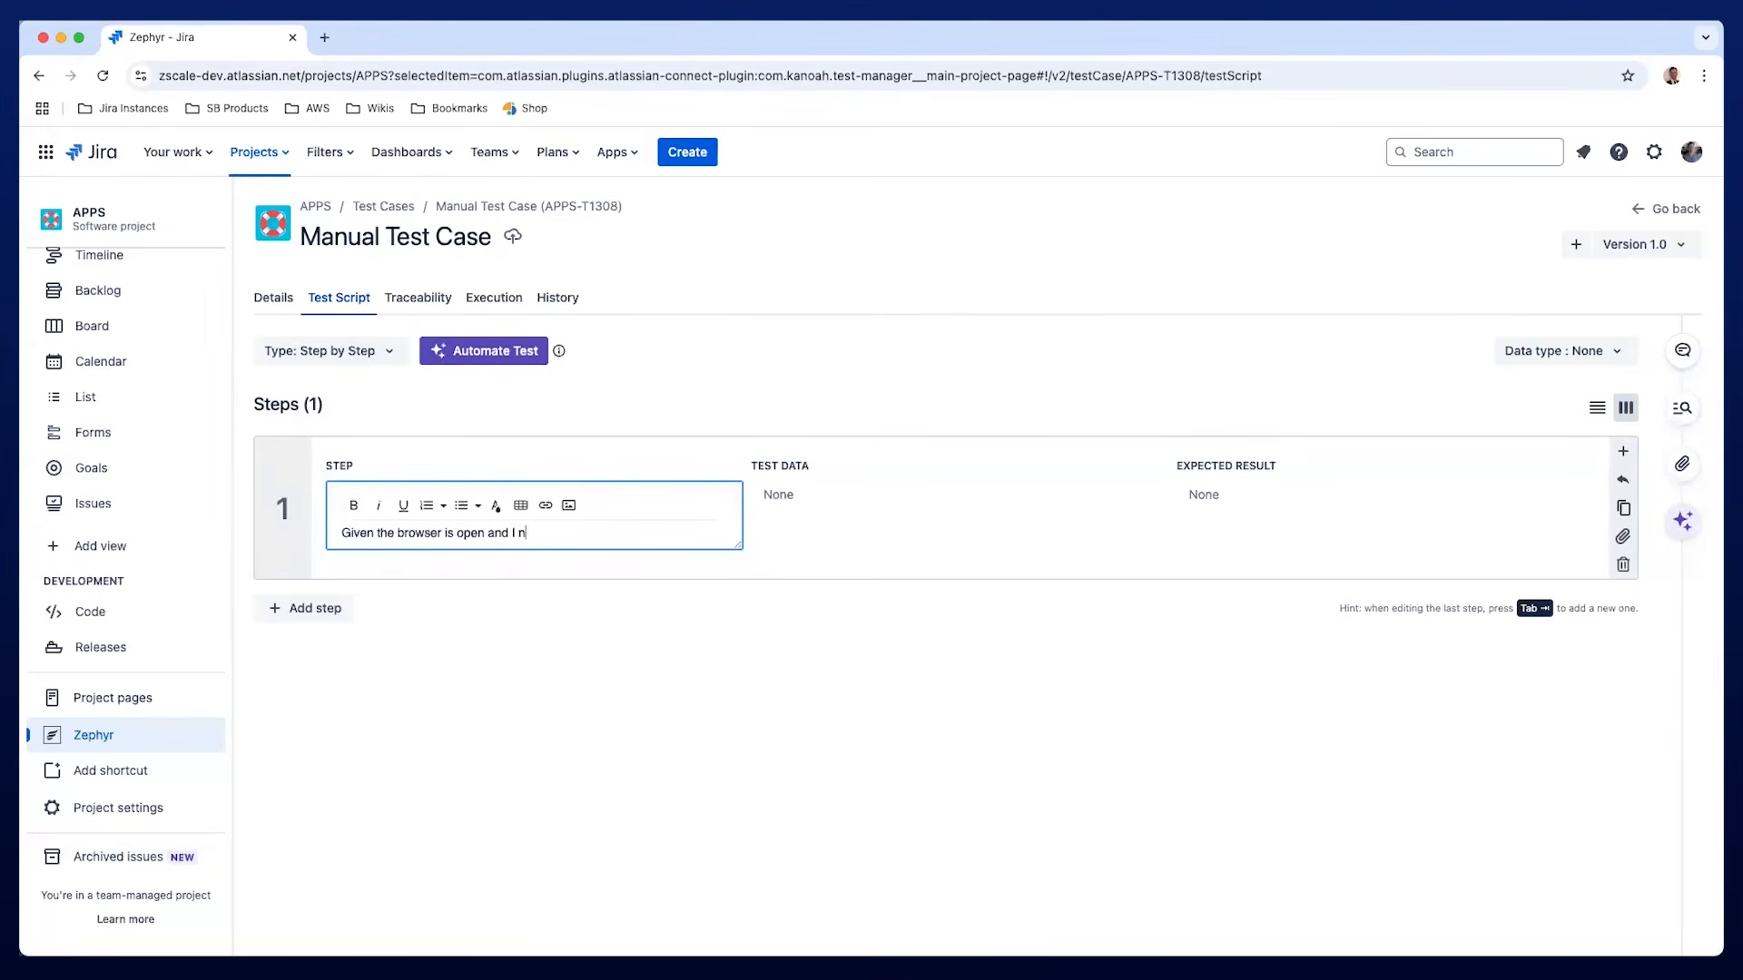
pyautogui.write('avigate to the store')
pyautogui.press('Tab')
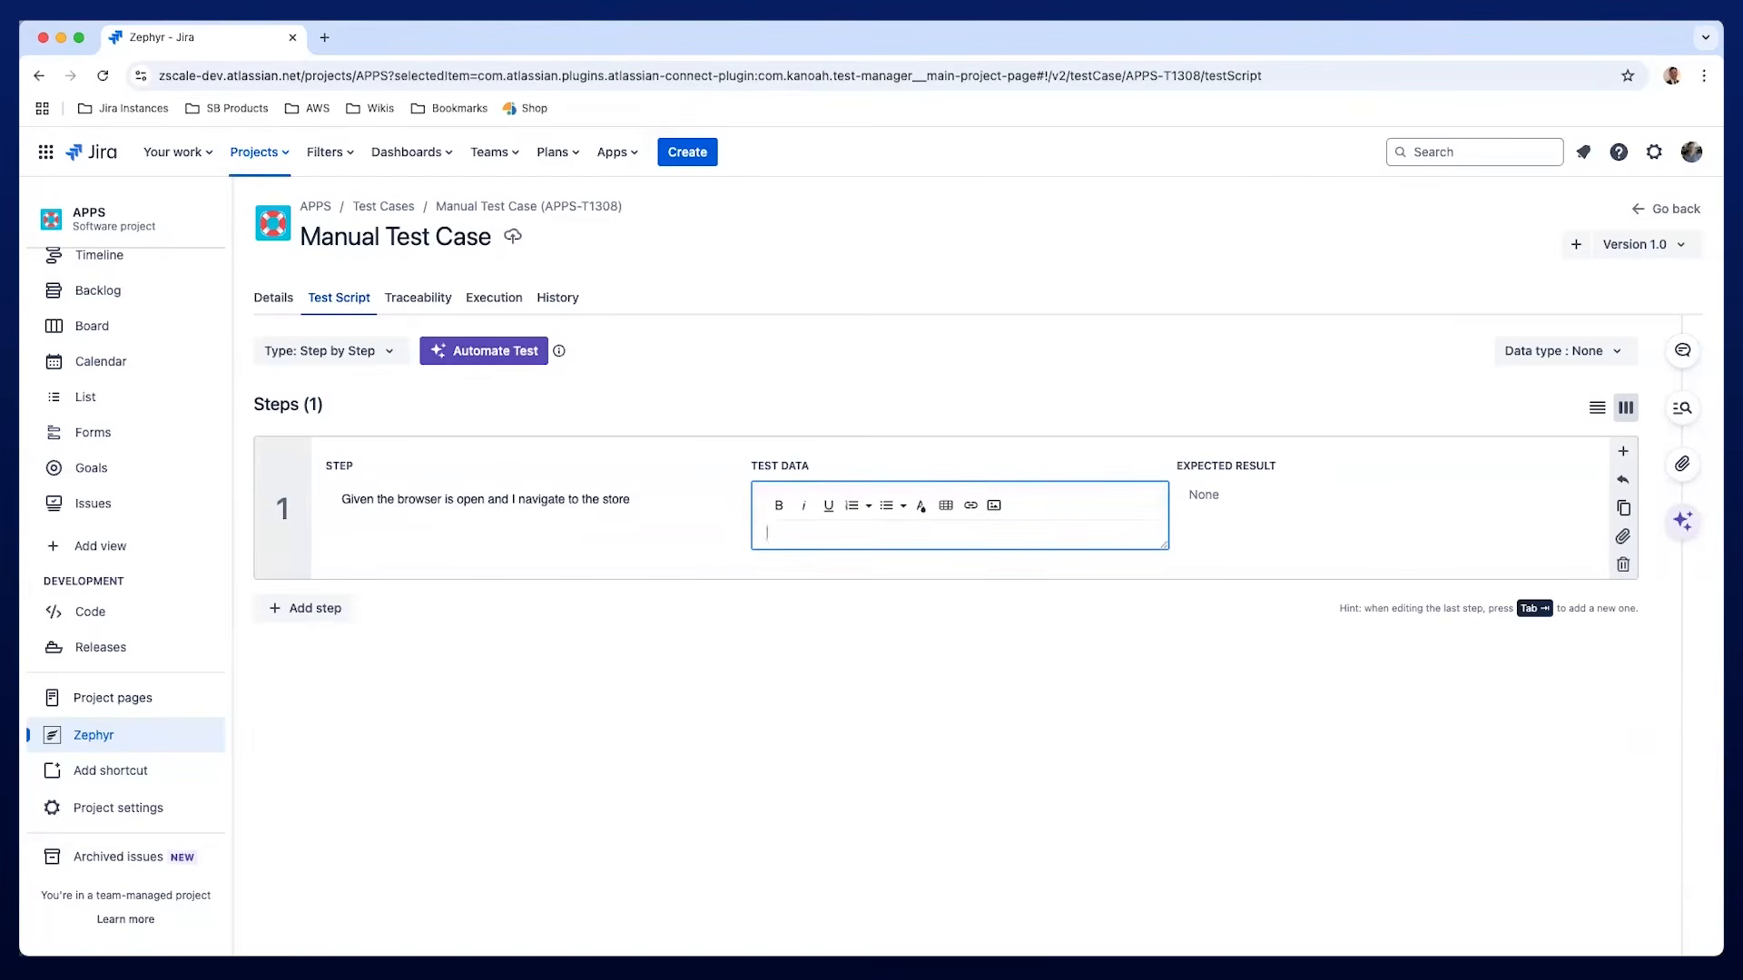
# Check the test script's data type options and open the first step's expected result for editing.
pyautogui.click(1521, 354)
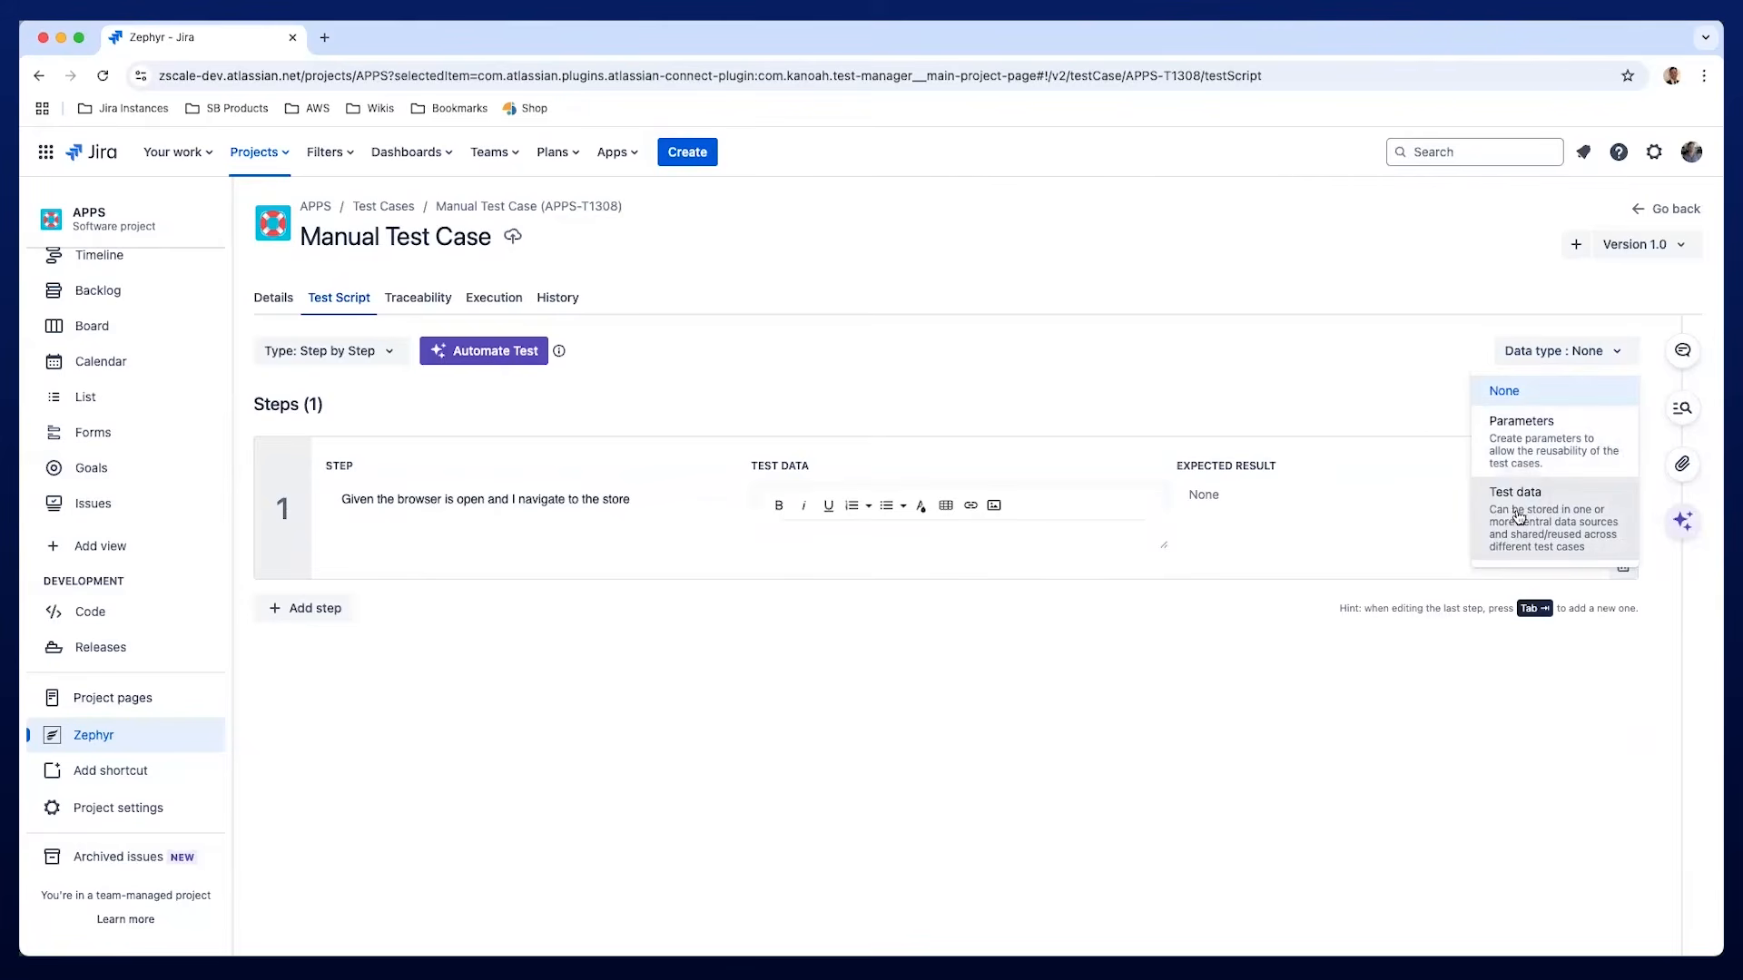
pyautogui.click(1264, 497)
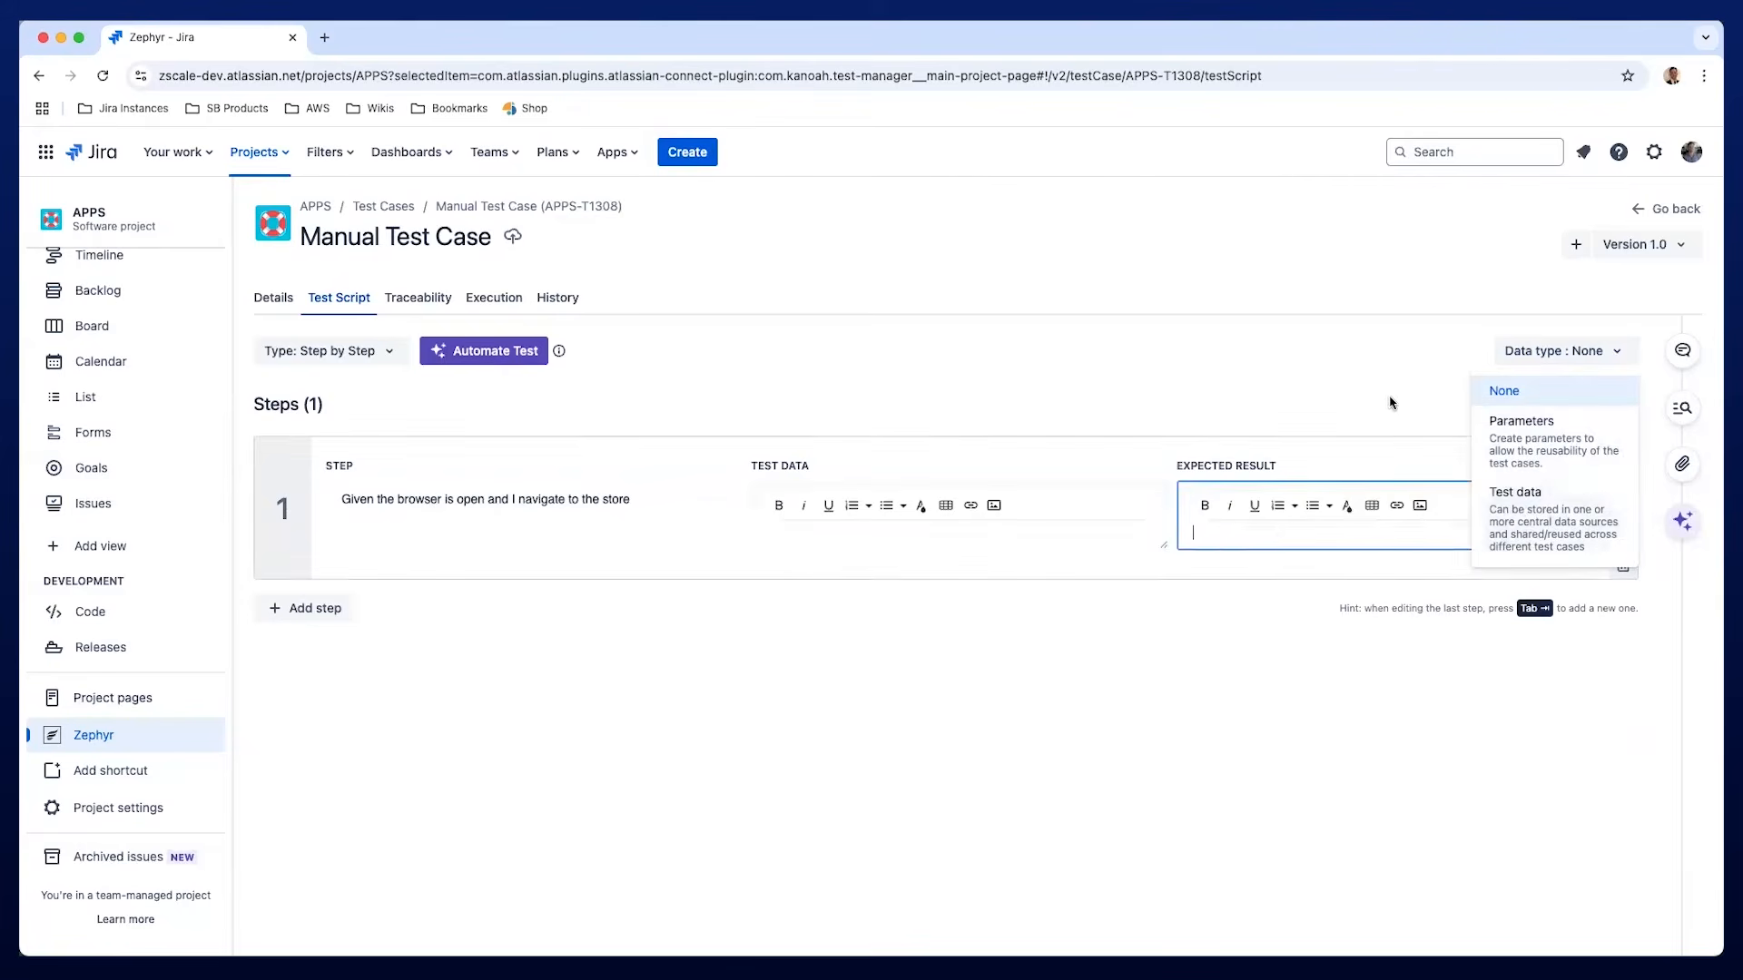
pyautogui.click(1381, 397)
pyautogui.click(1303, 499)
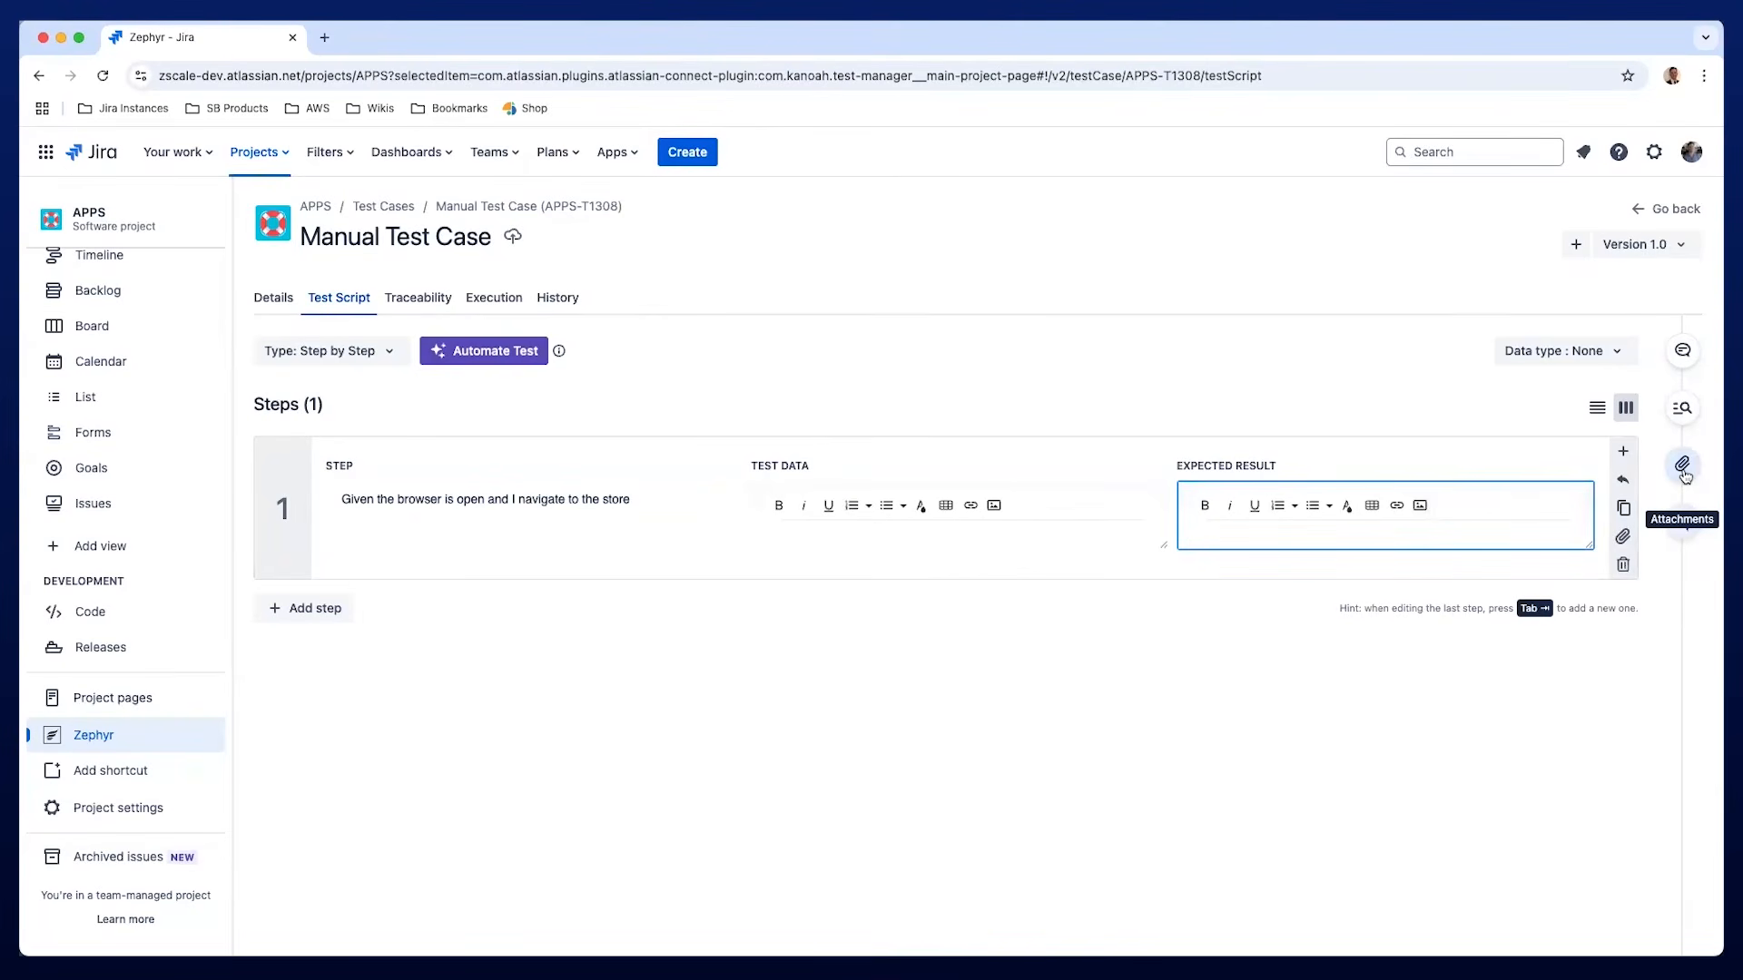
# Add a call to the existing test case "bearStore smoke test End to End" from the sampleApp2 project after step 1.
pyautogui.click(1625, 483)
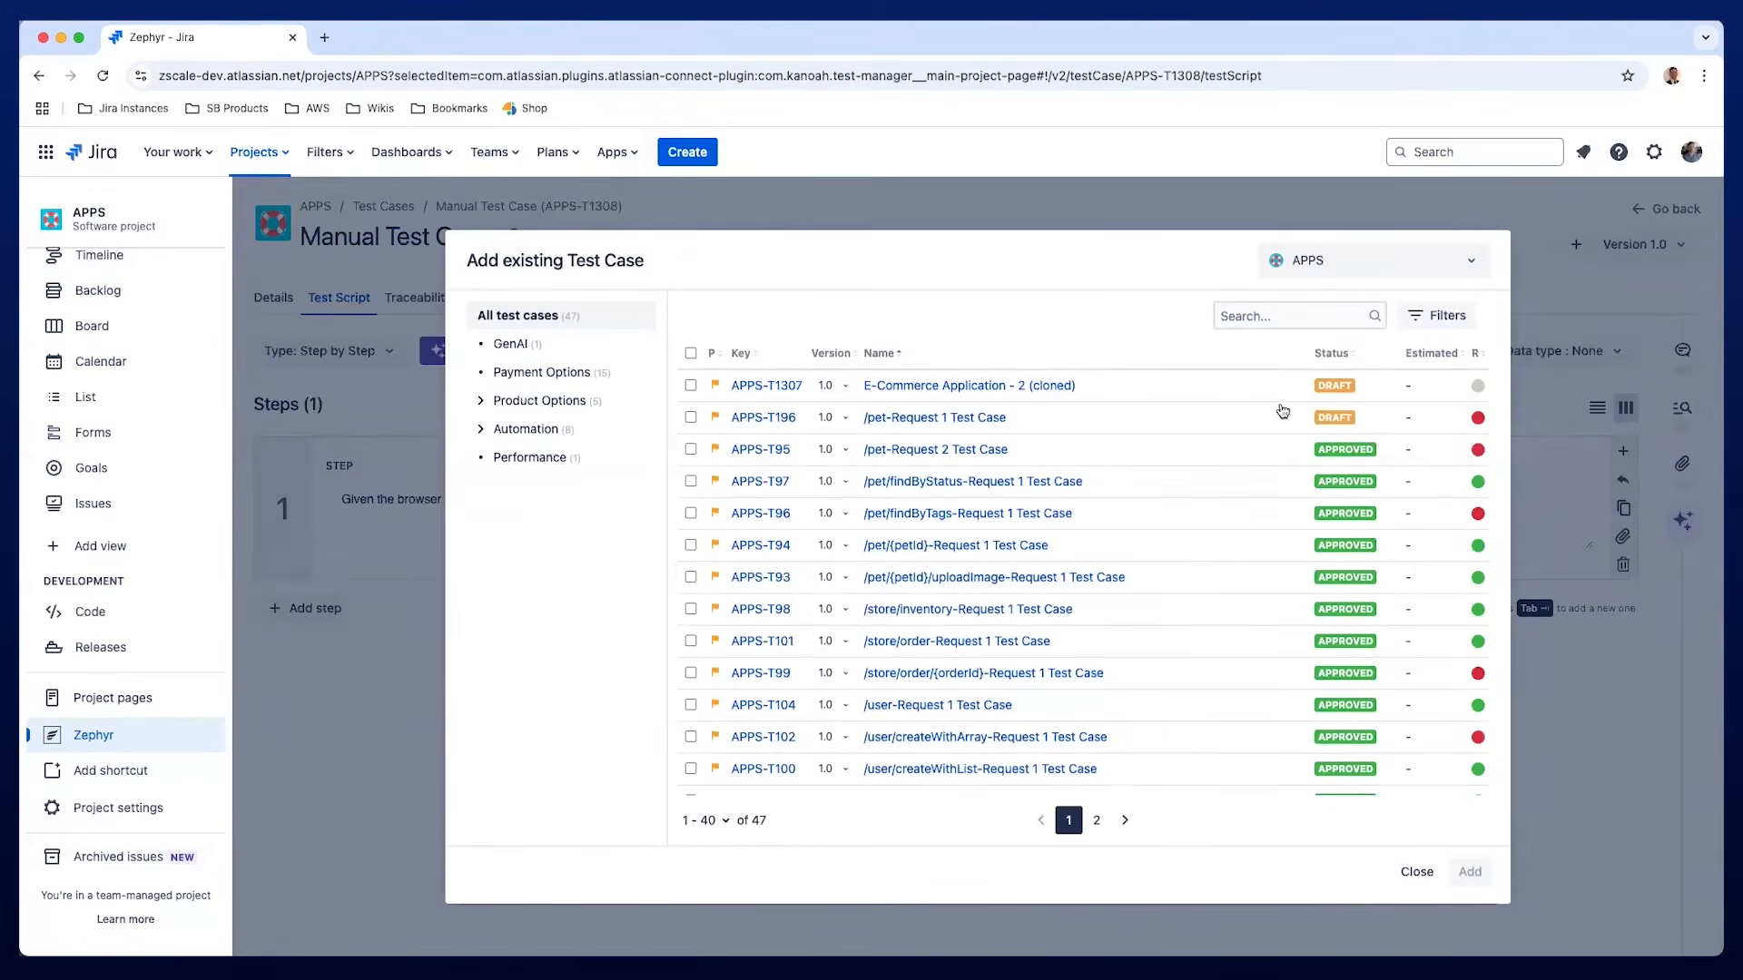
pyautogui.click(1292, 279)
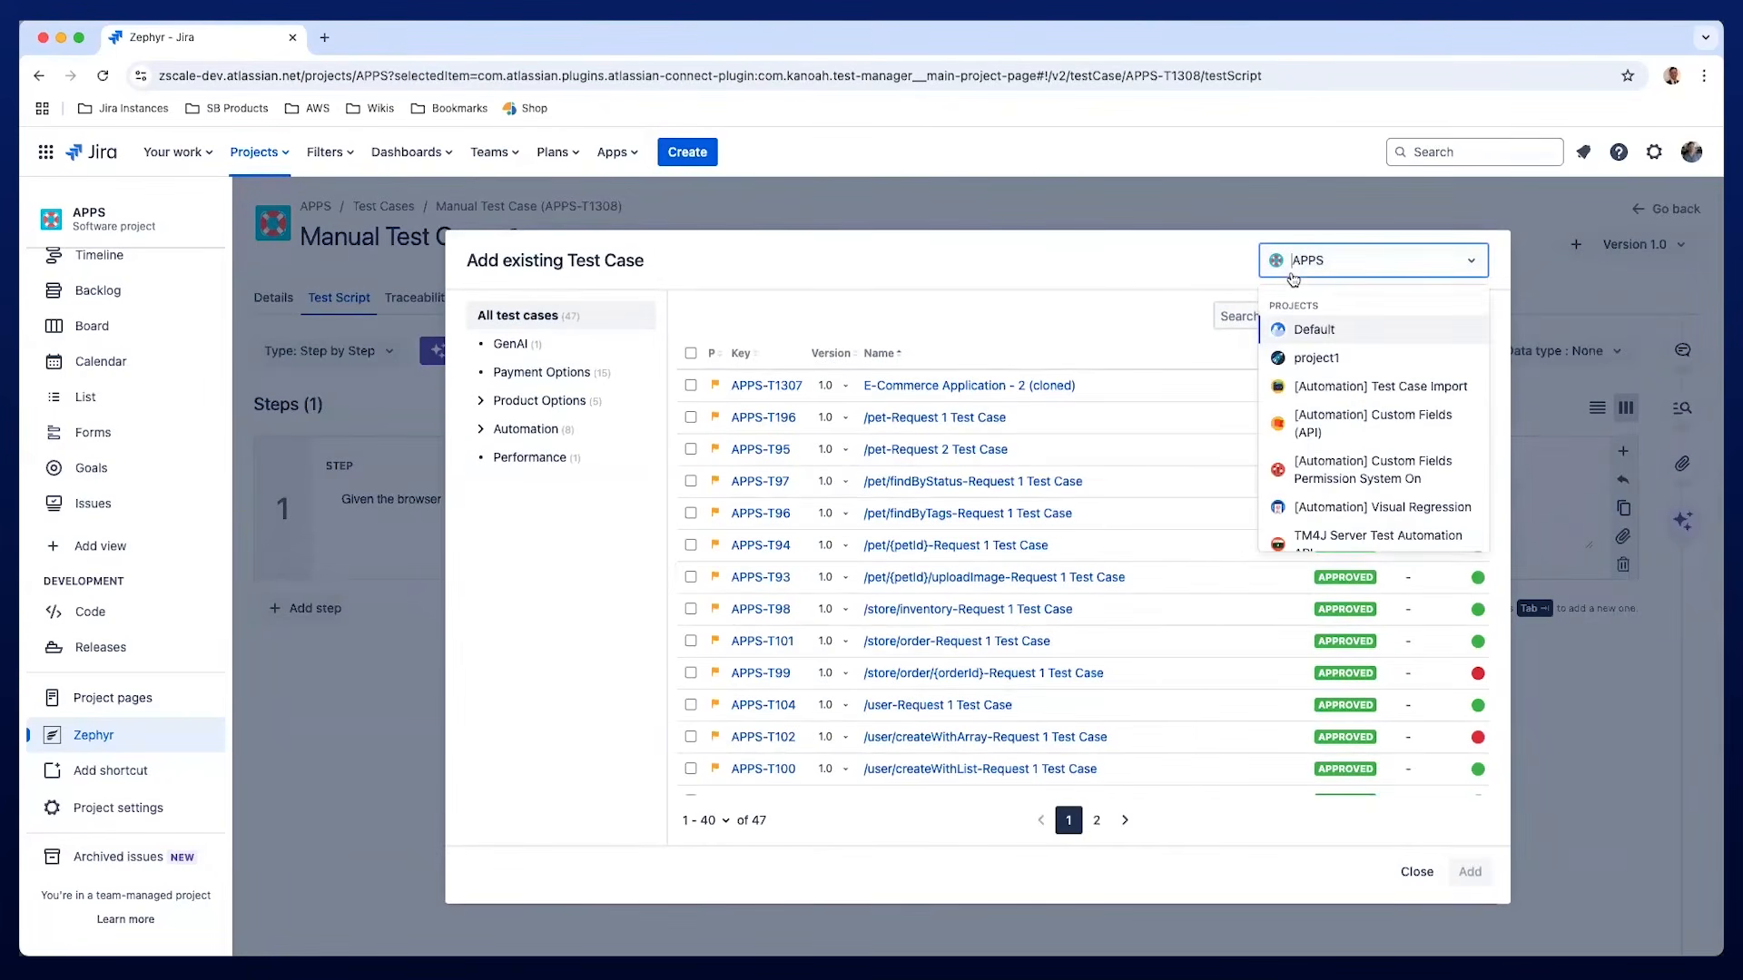
pyautogui.write('smart')
pyautogui.click(1308, 337)
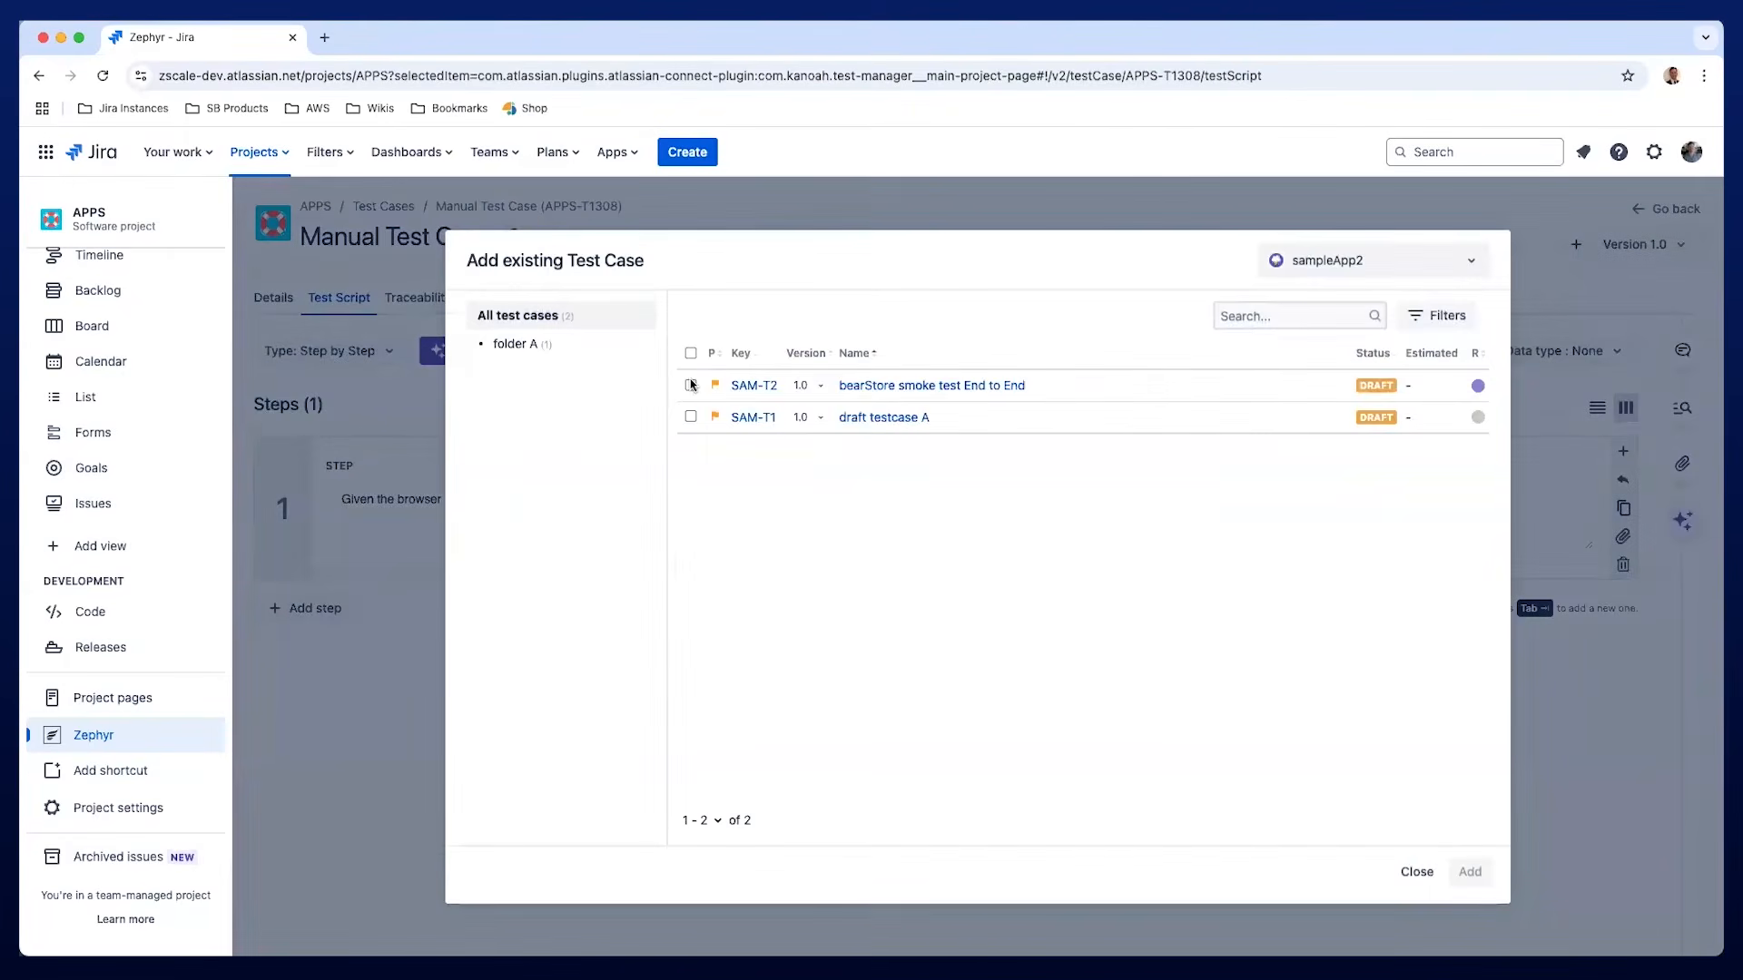
pyautogui.click(690, 385)
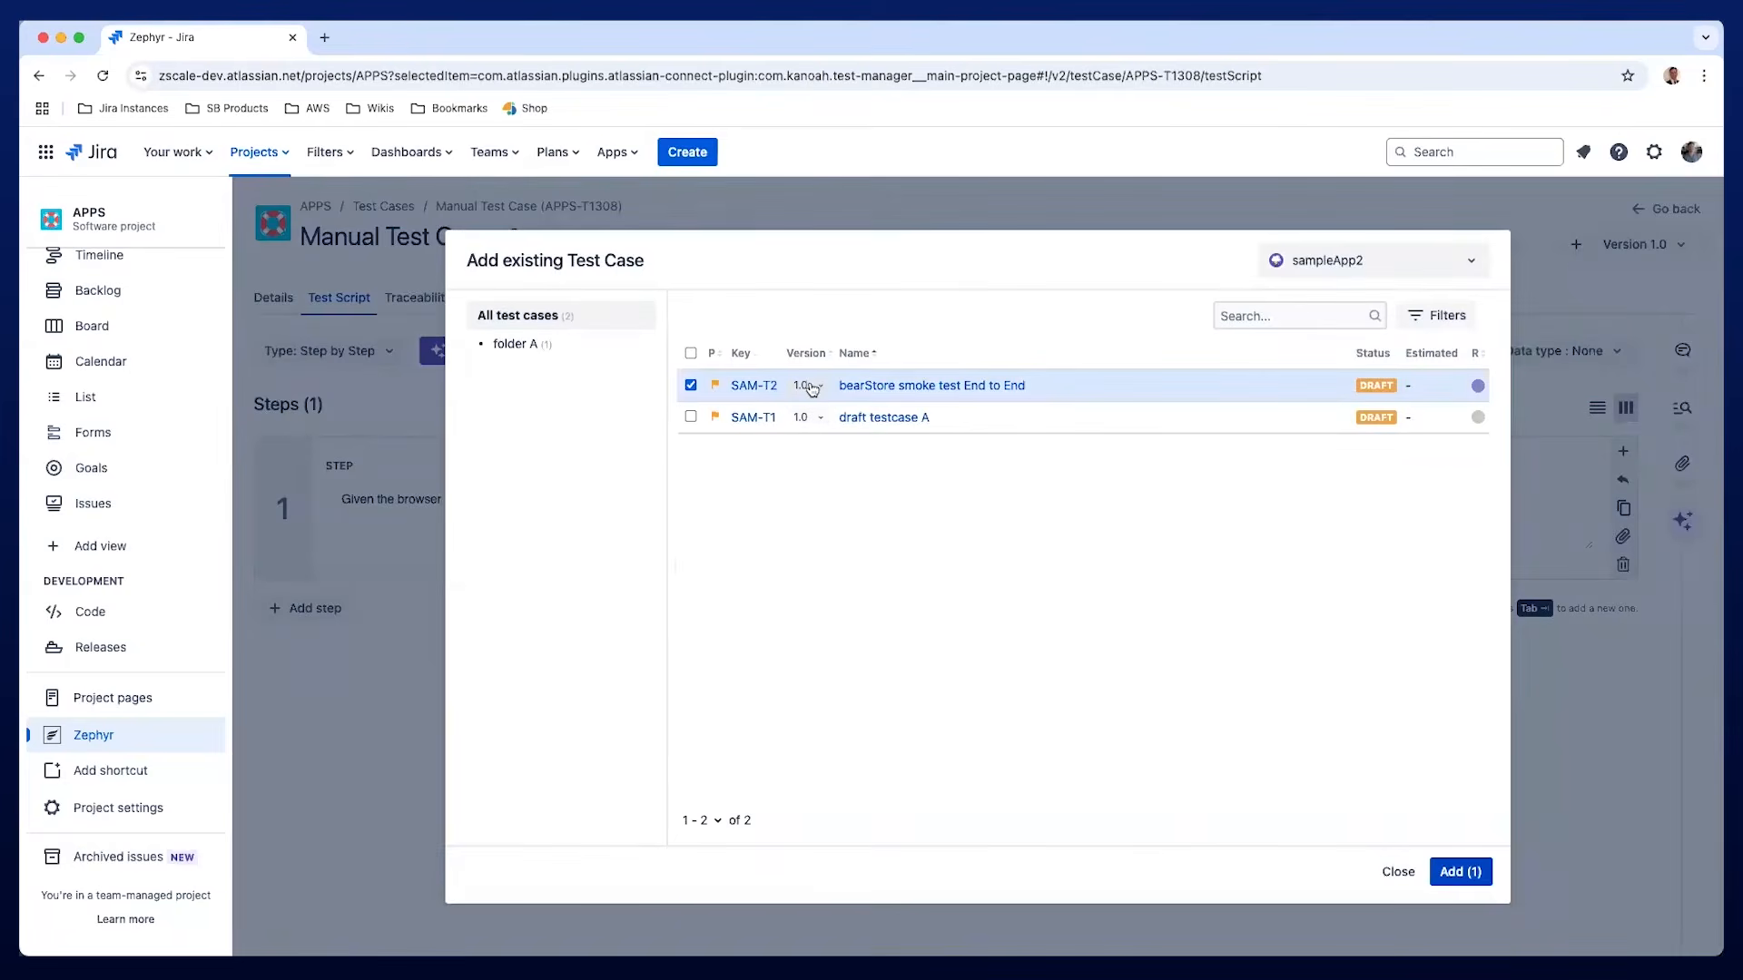
pyautogui.click(1452, 875)
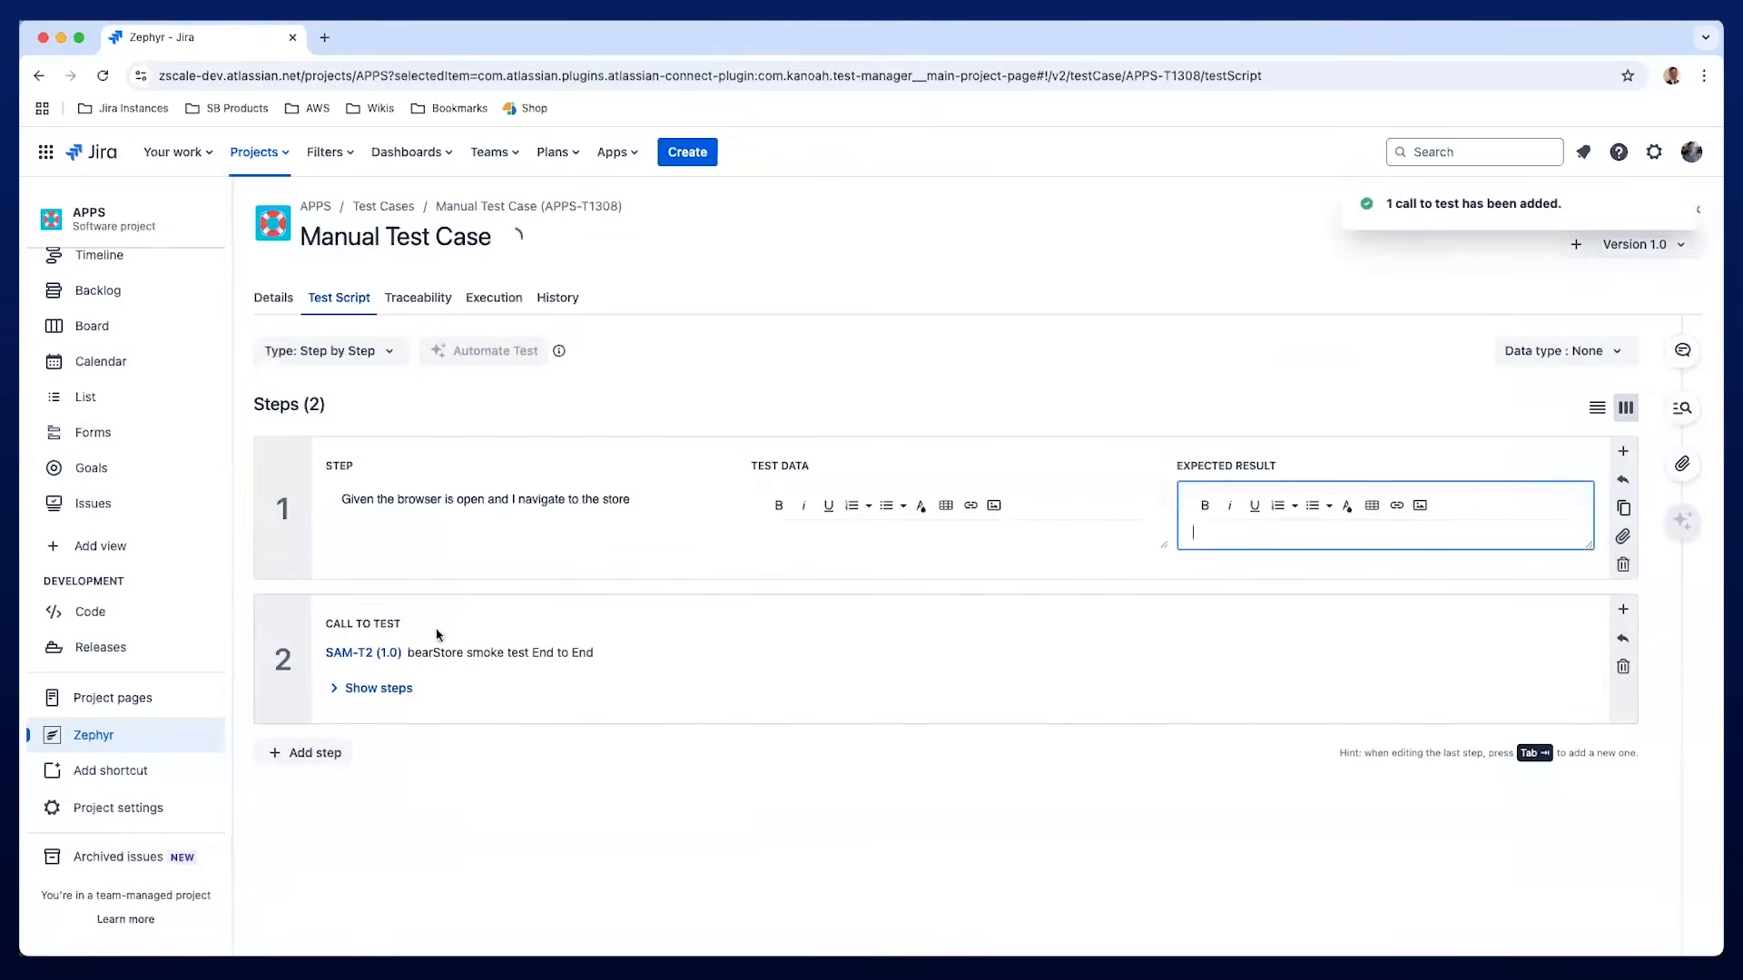
pyautogui.doubleClick(347, 653)
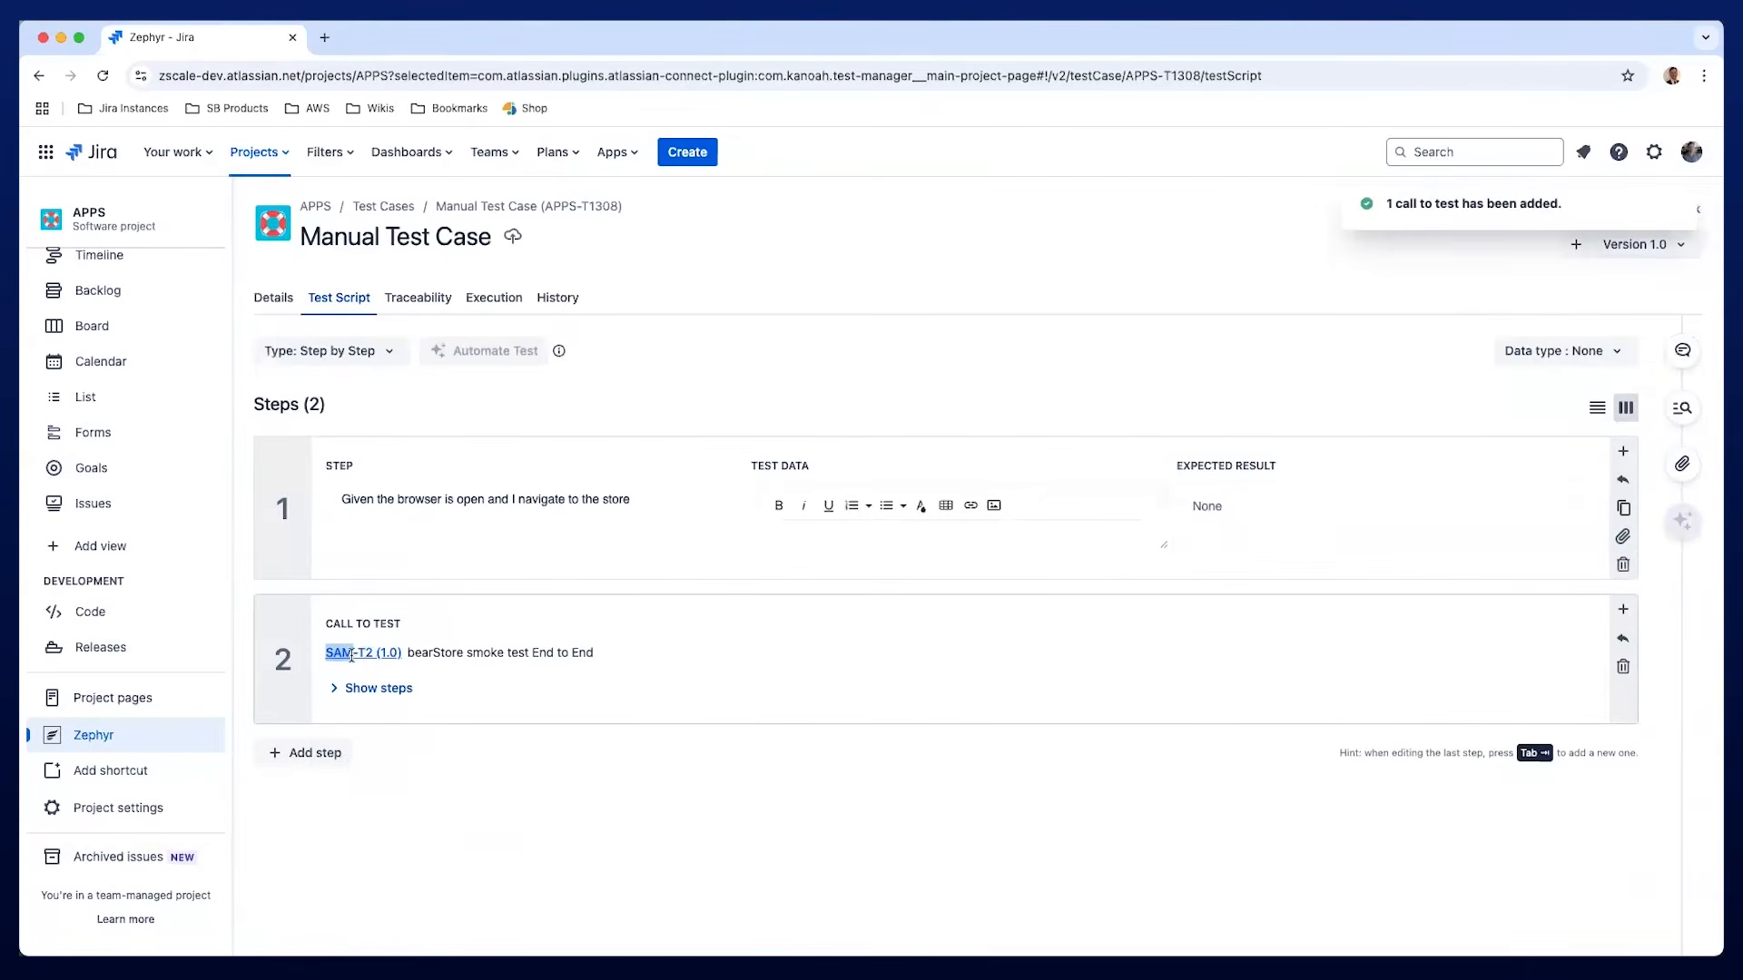
# Check the test case's version list and review the steps inside the called bearStore smoke test End to End.
pyautogui.moveTo(351, 656); pyautogui.dragTo(405, 653)
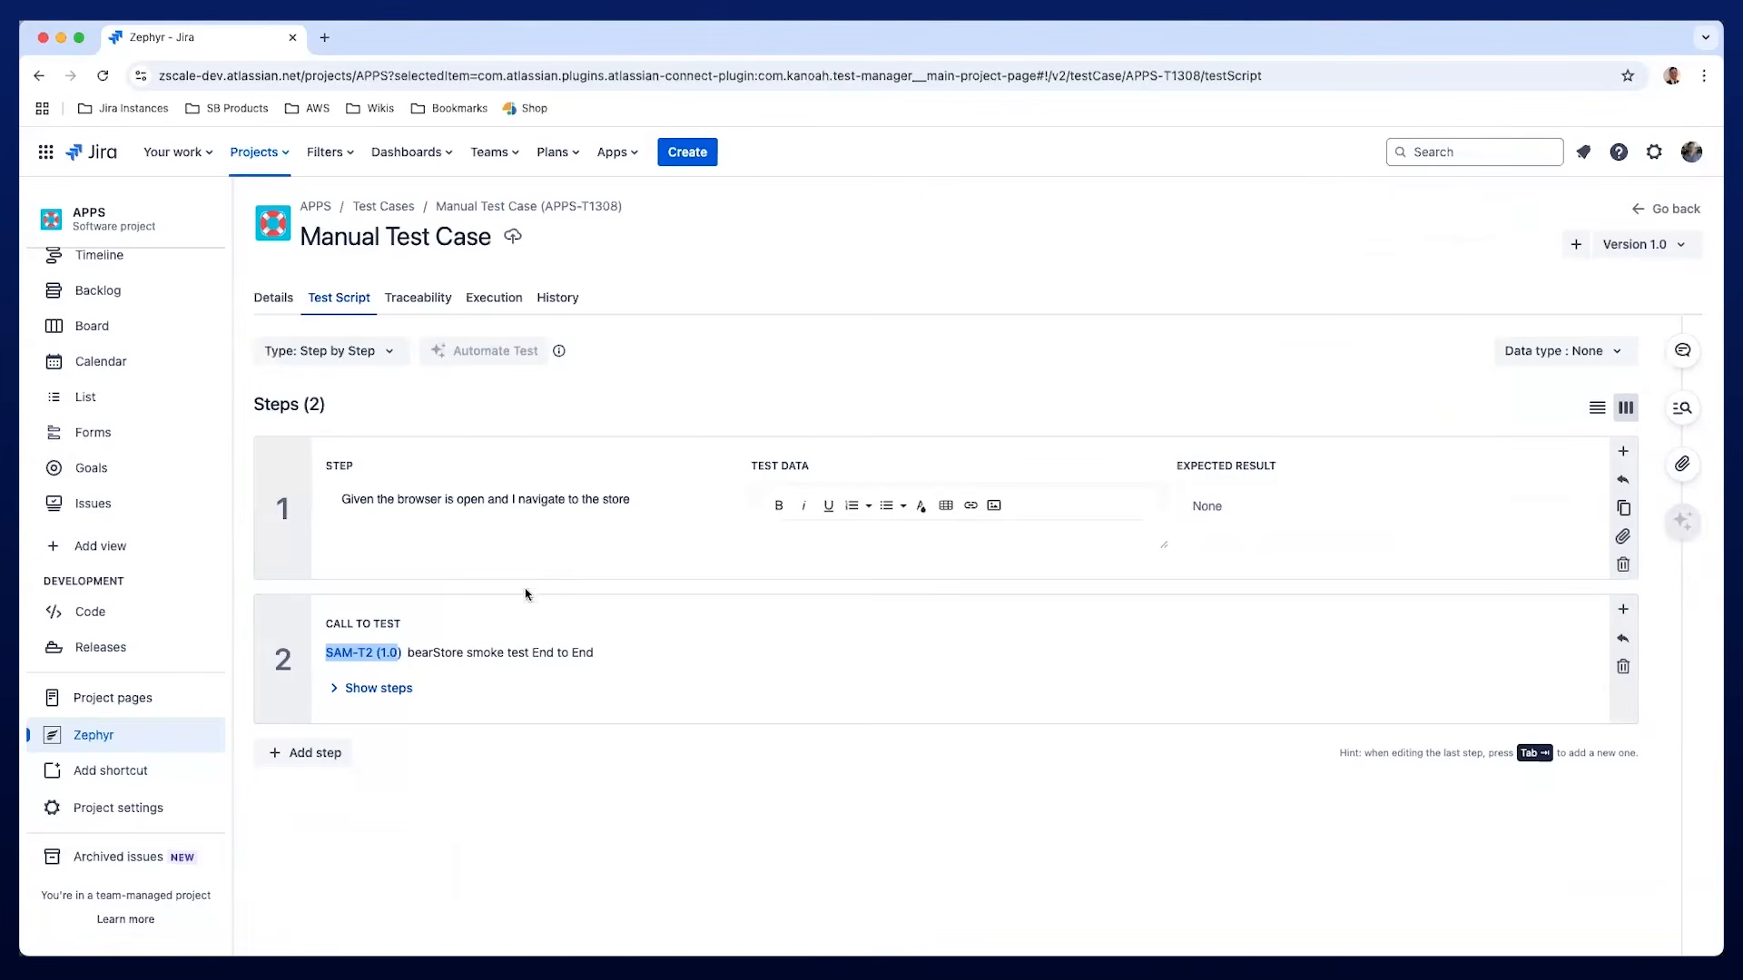
pyautogui.click(1675, 254)
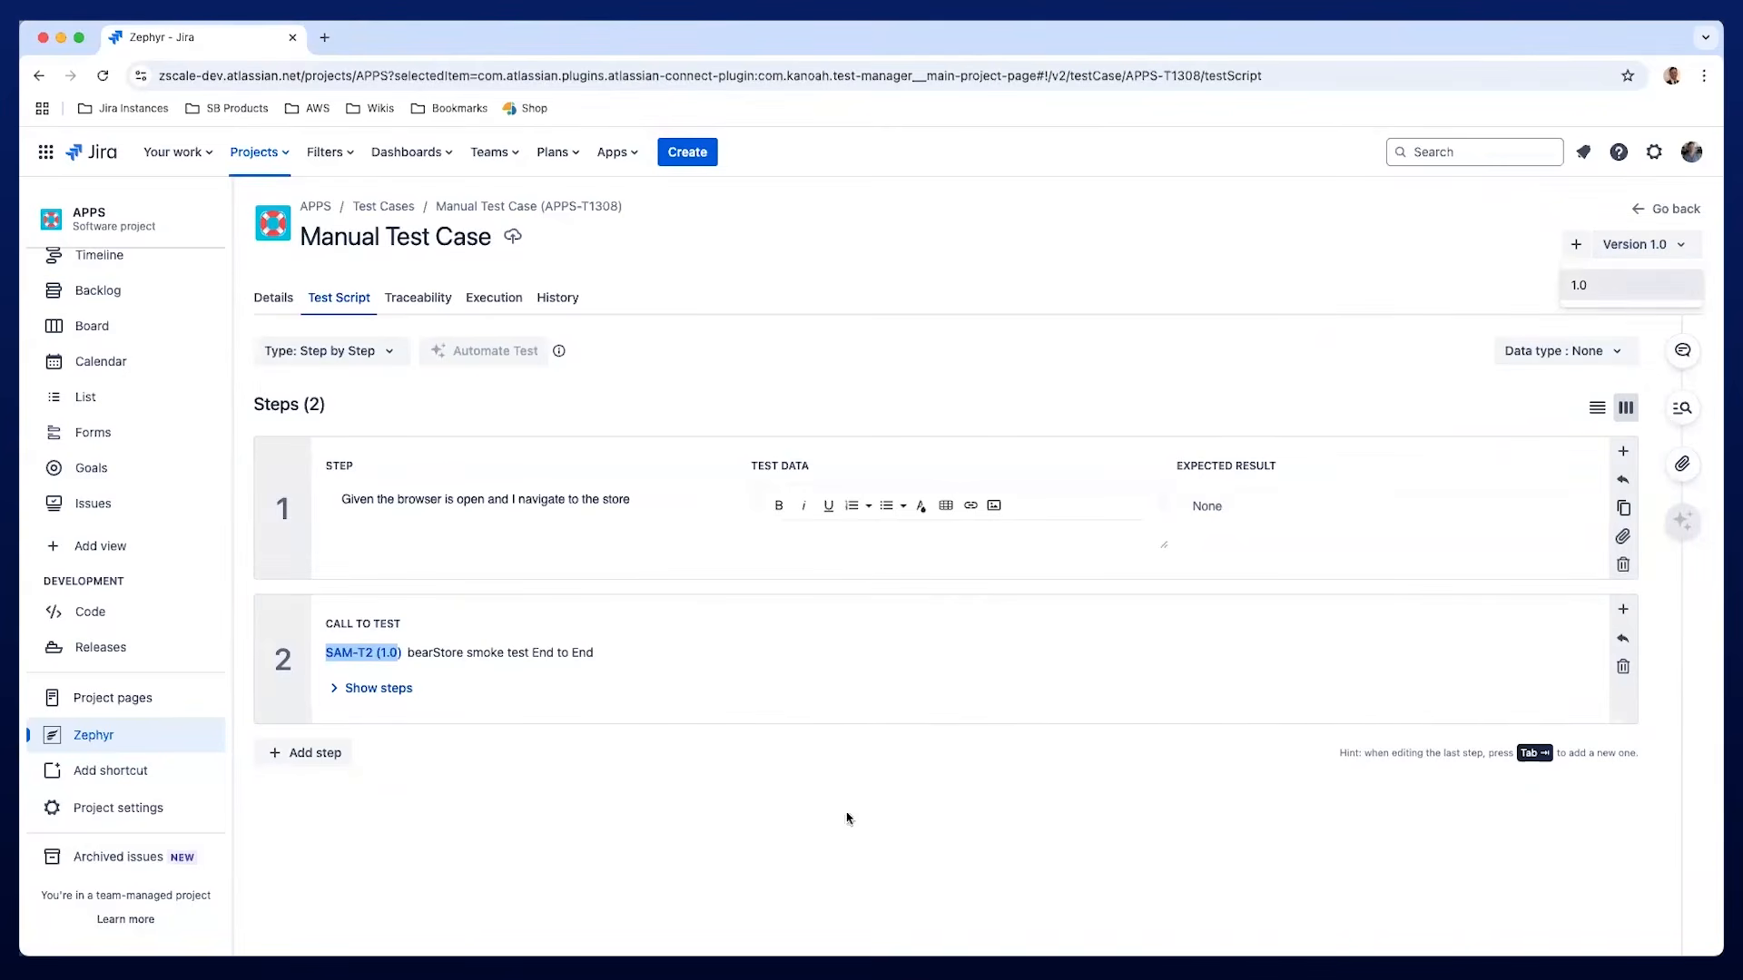
pyautogui.click(392, 688)
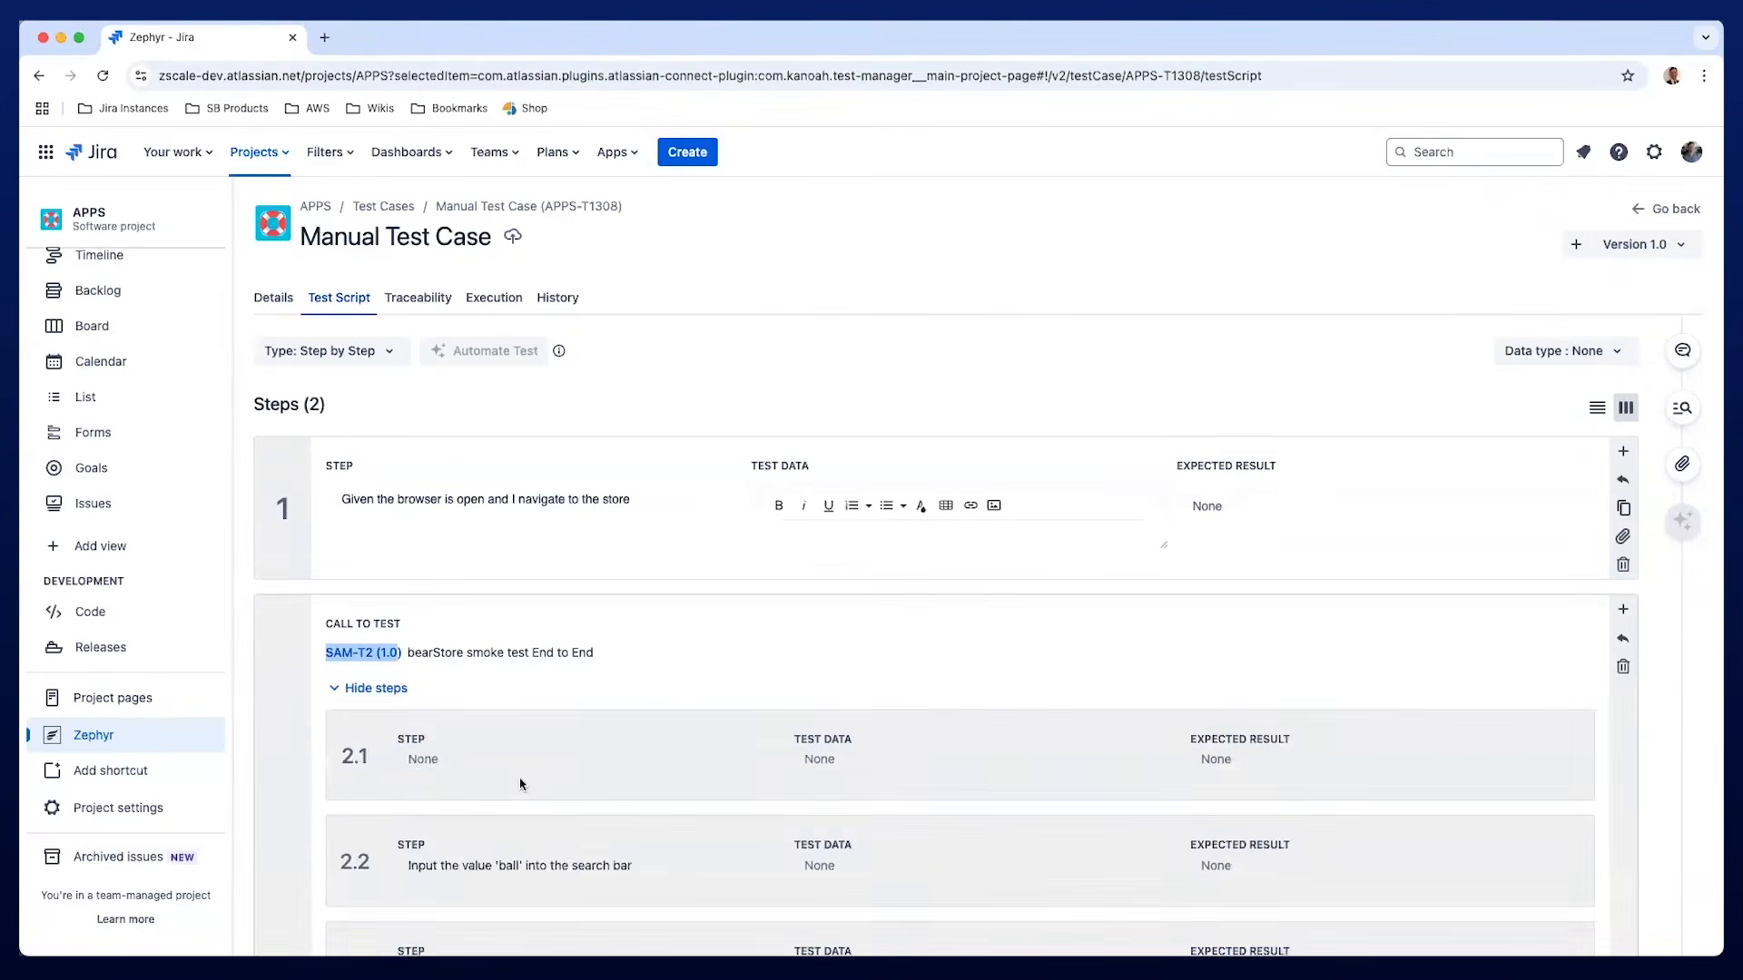
pyautogui.scroll(-4, 536, 767)
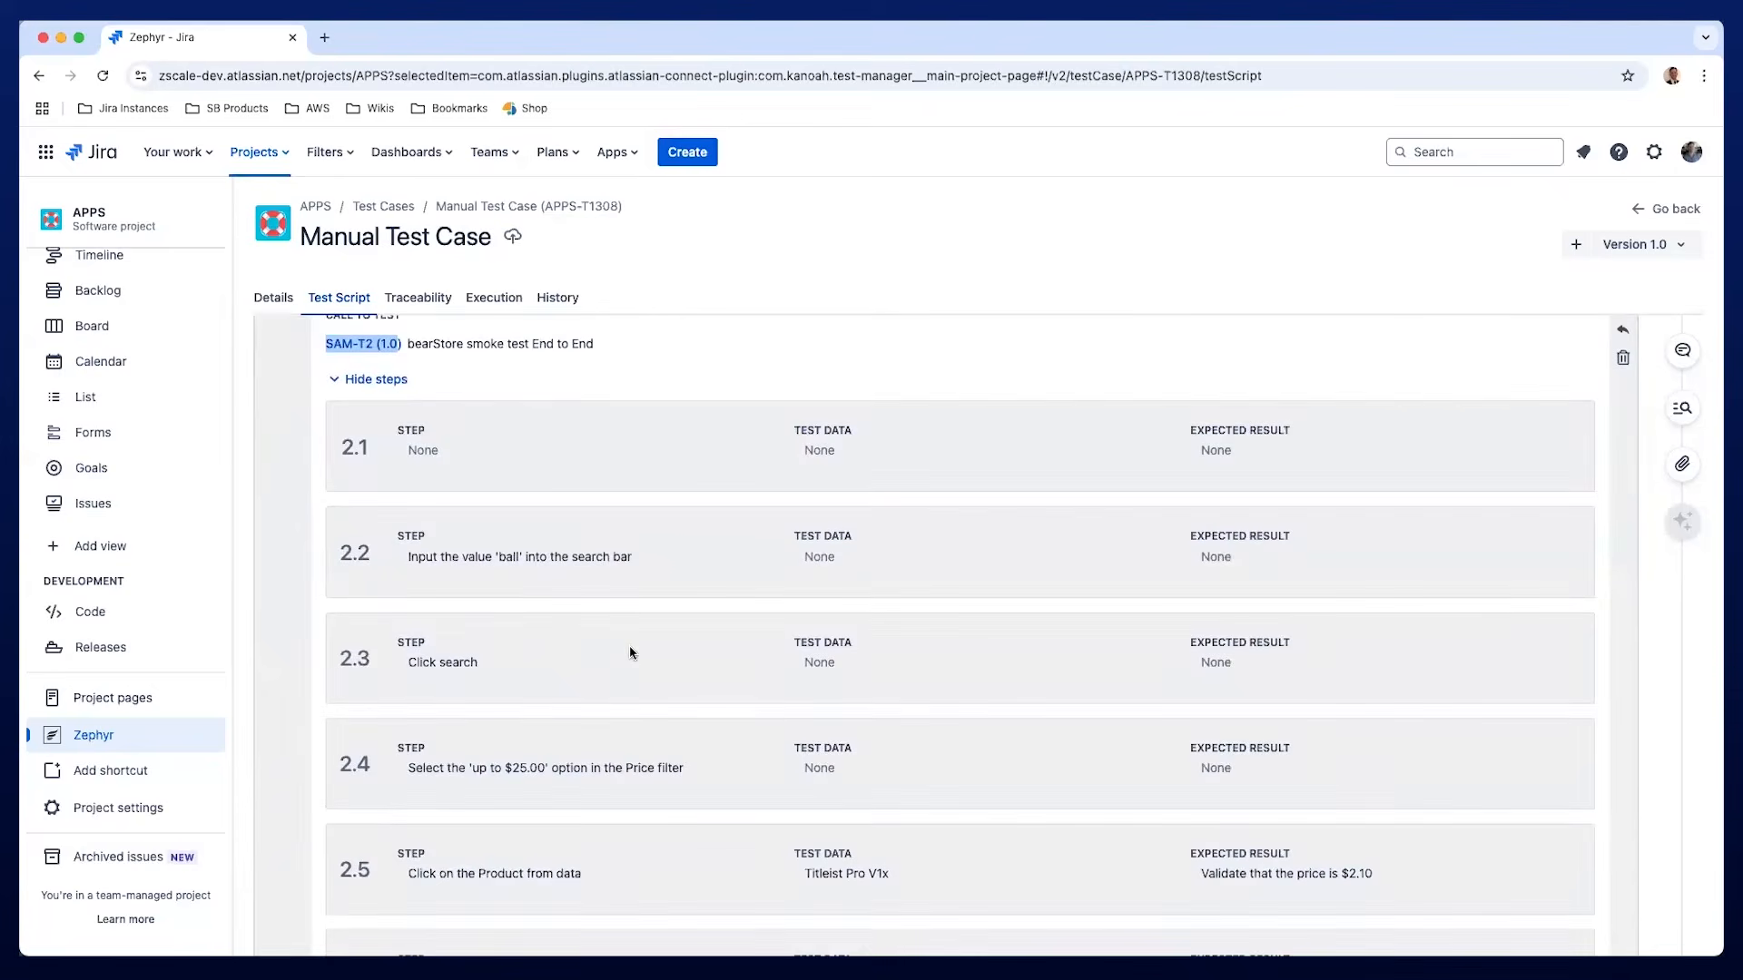
pyautogui.scroll(-2, 630, 650)
pyautogui.scroll(7, 630, 650)
# Link the existing issue APPS-30 "Selection for product" to Manual Test Case for traceability.
pyautogui.click(414, 303)
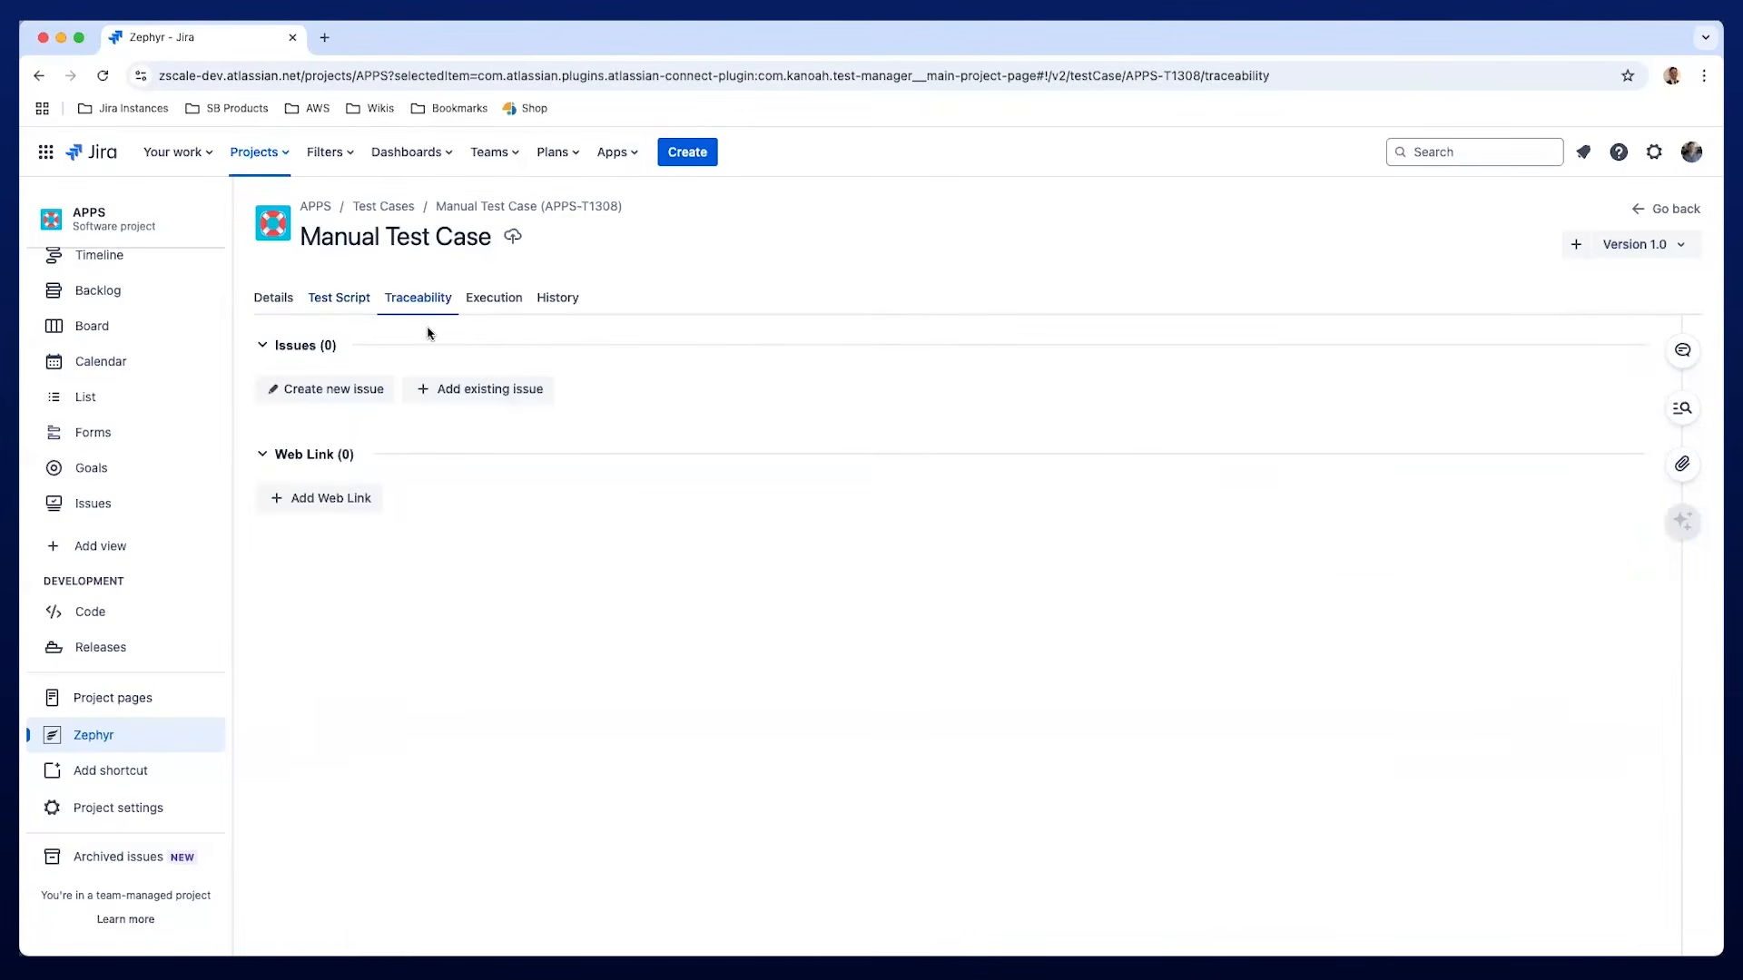
pyautogui.click(463, 392)
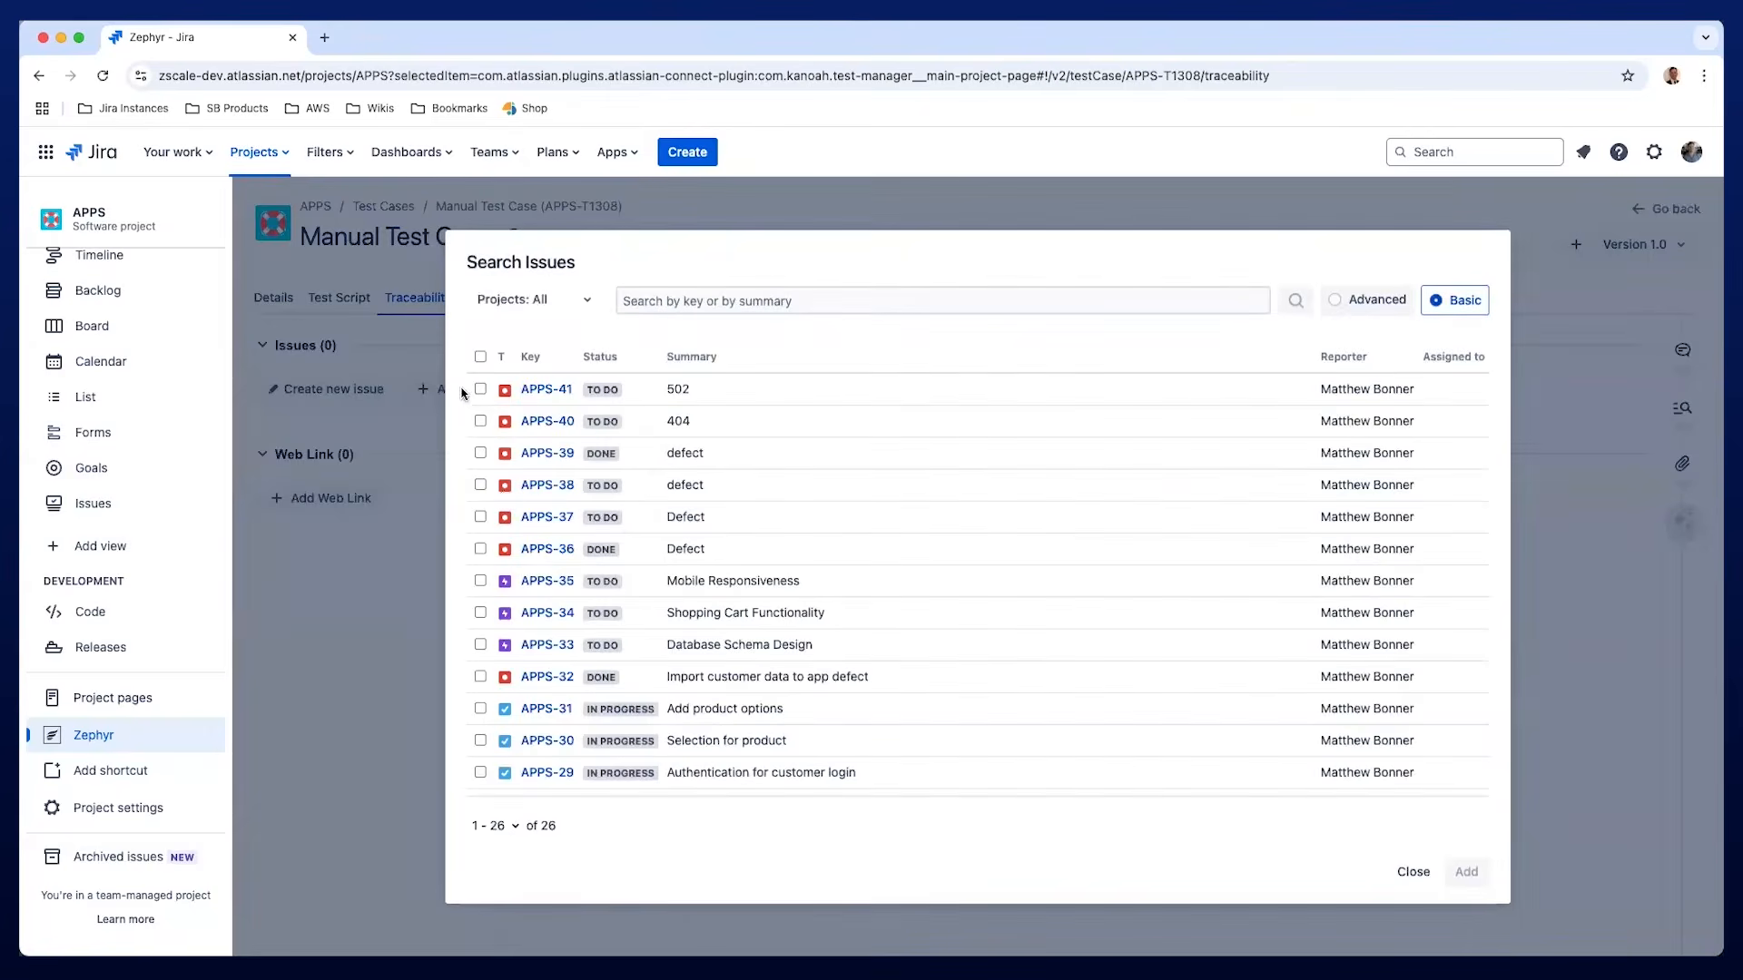
pyautogui.scroll(-2, 494, 635)
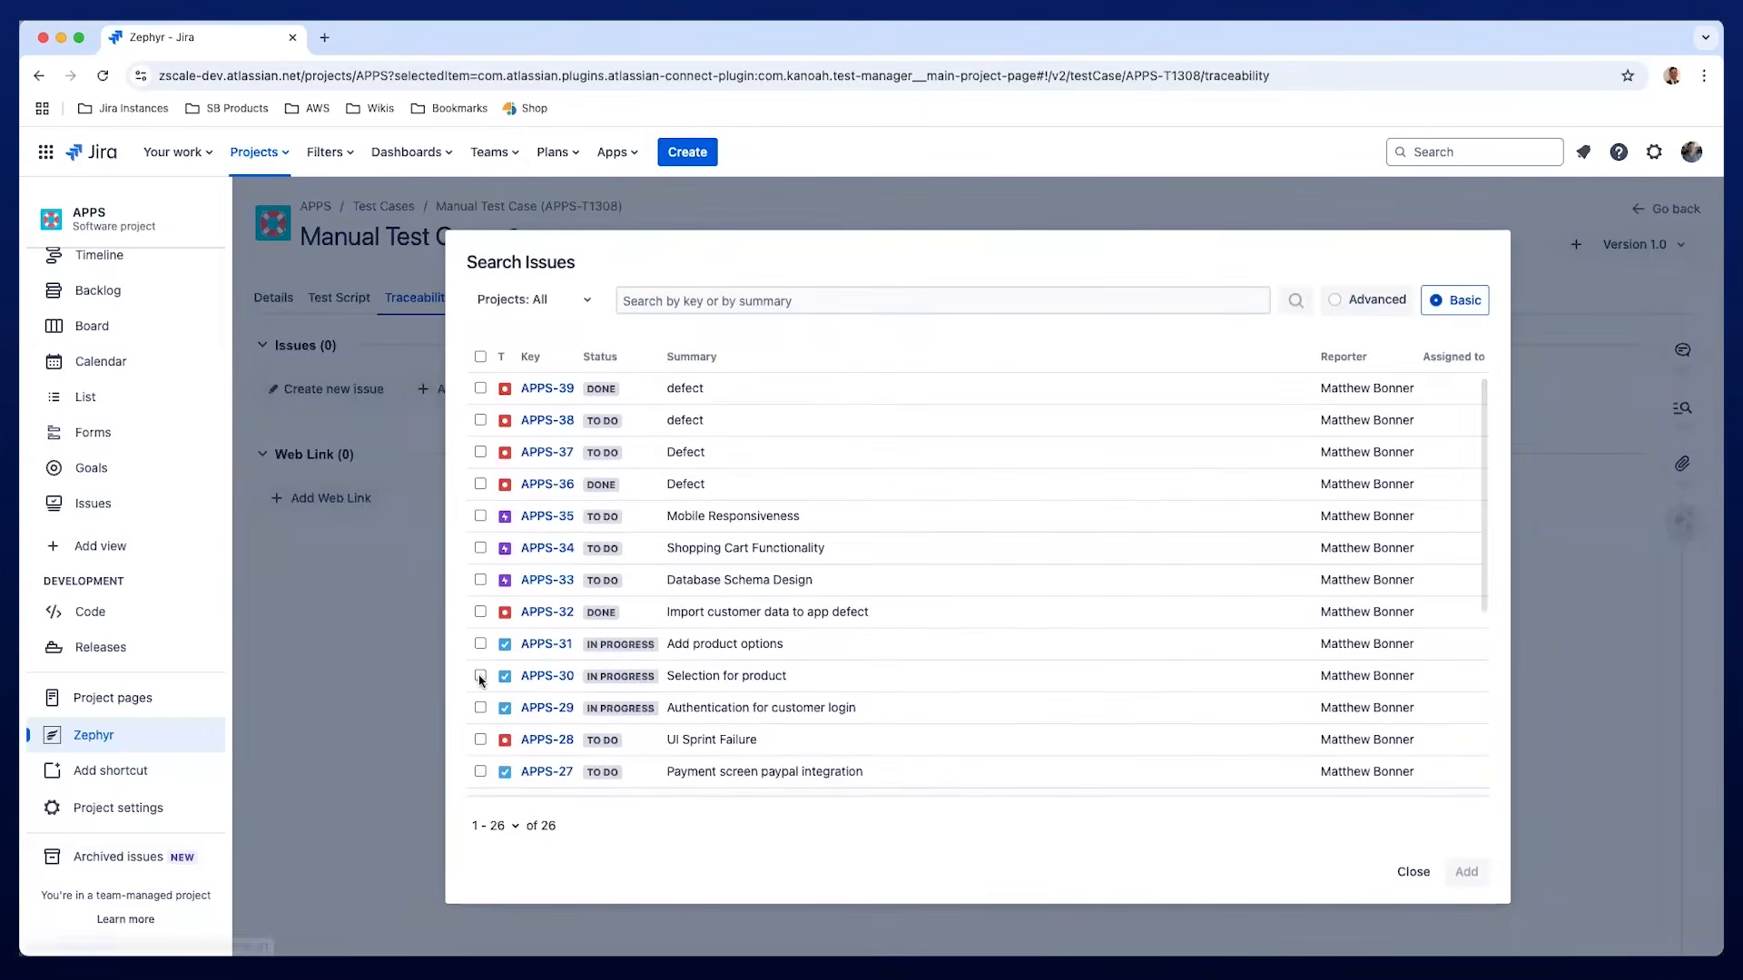
pyautogui.click(481, 677)
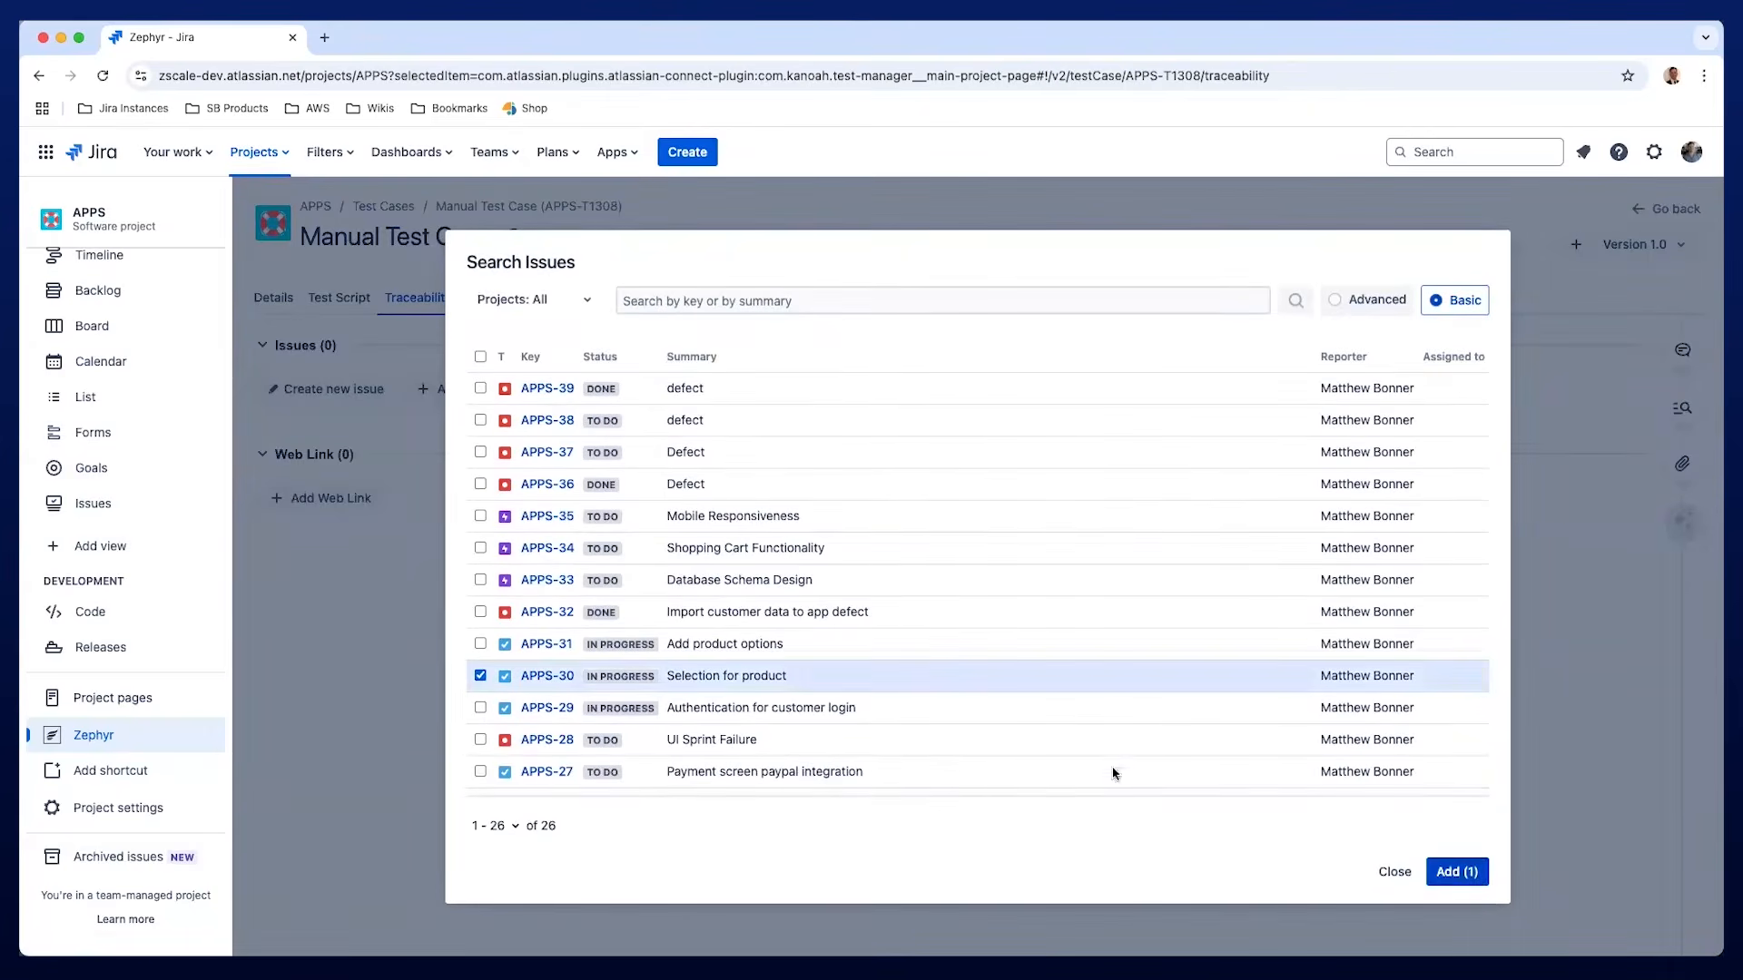
pyautogui.click(1450, 873)
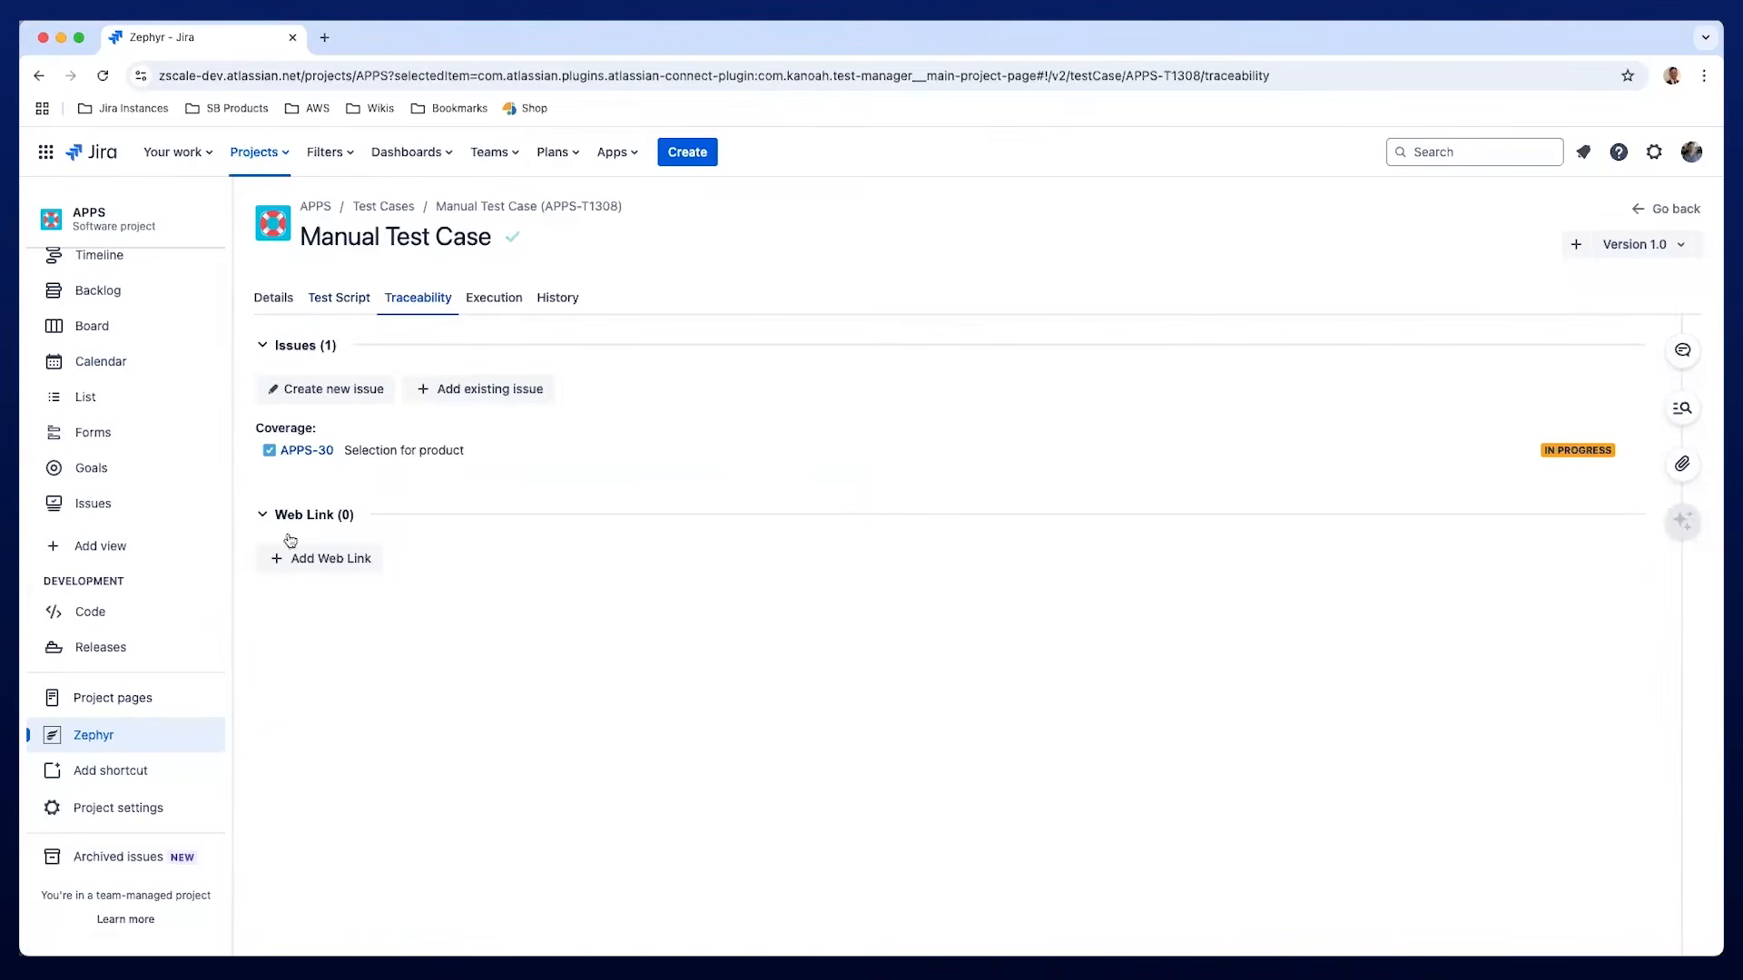
# Review the Zephyr test cases, cycles and plans linked to the board issue "Create API for iOS app", and close the issue.
pyautogui.click(155, 324)
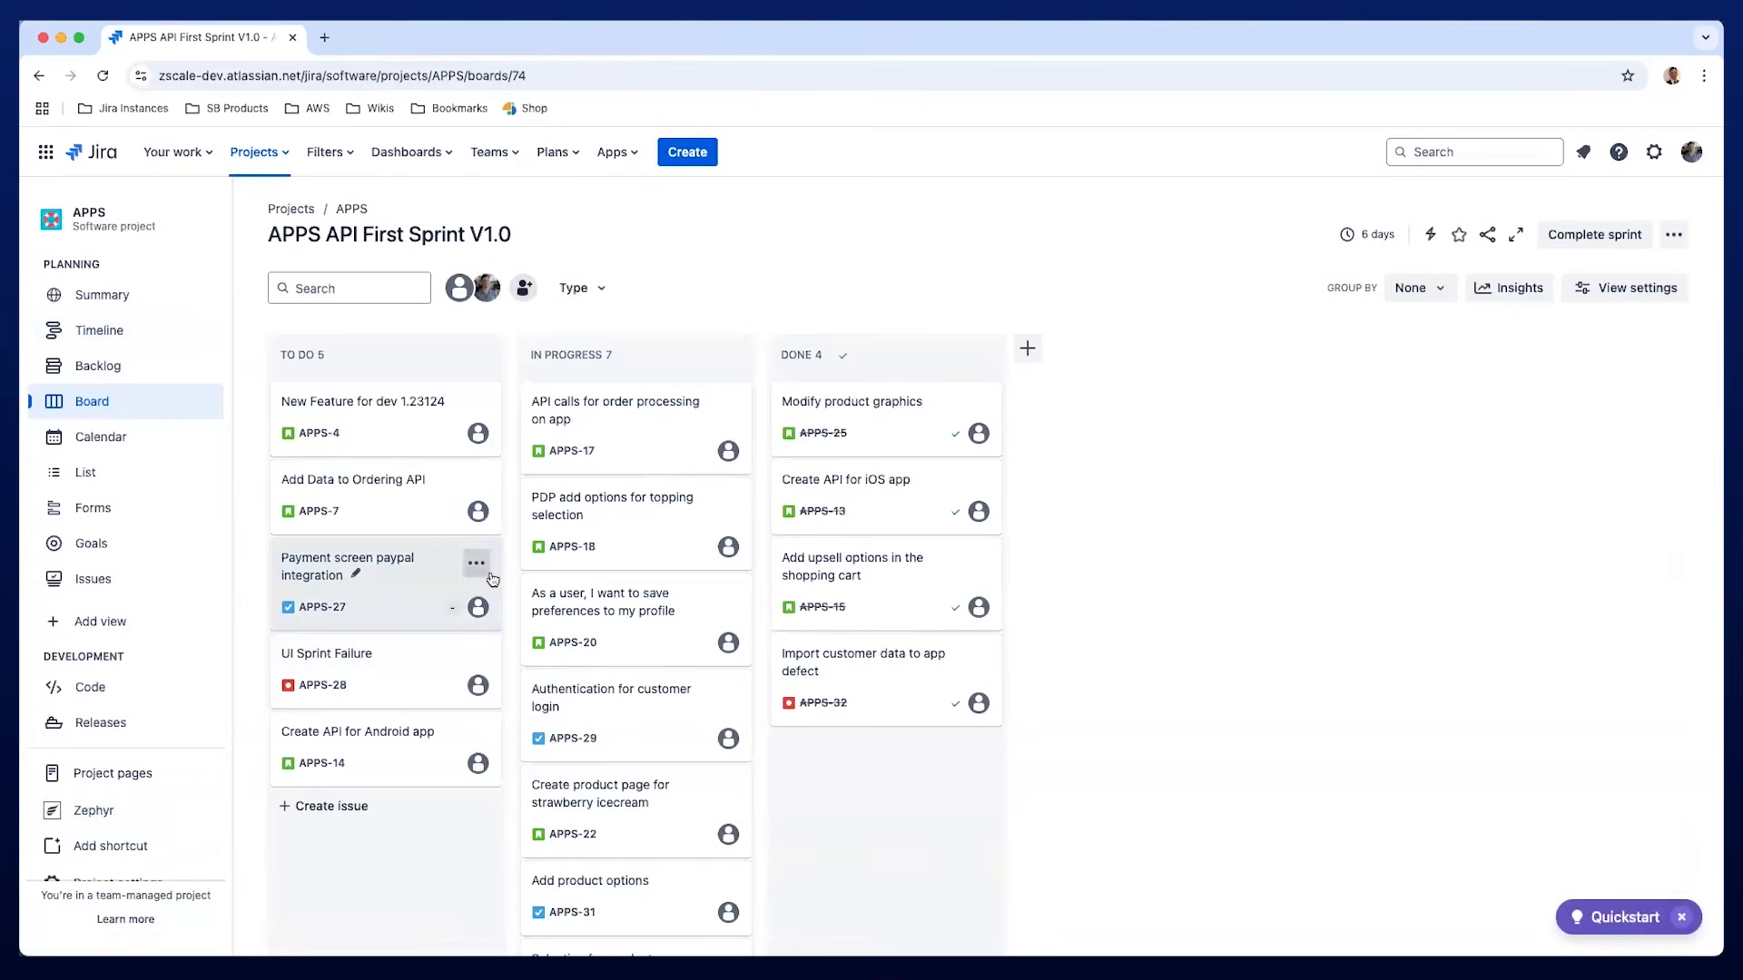
pyautogui.click(872, 516)
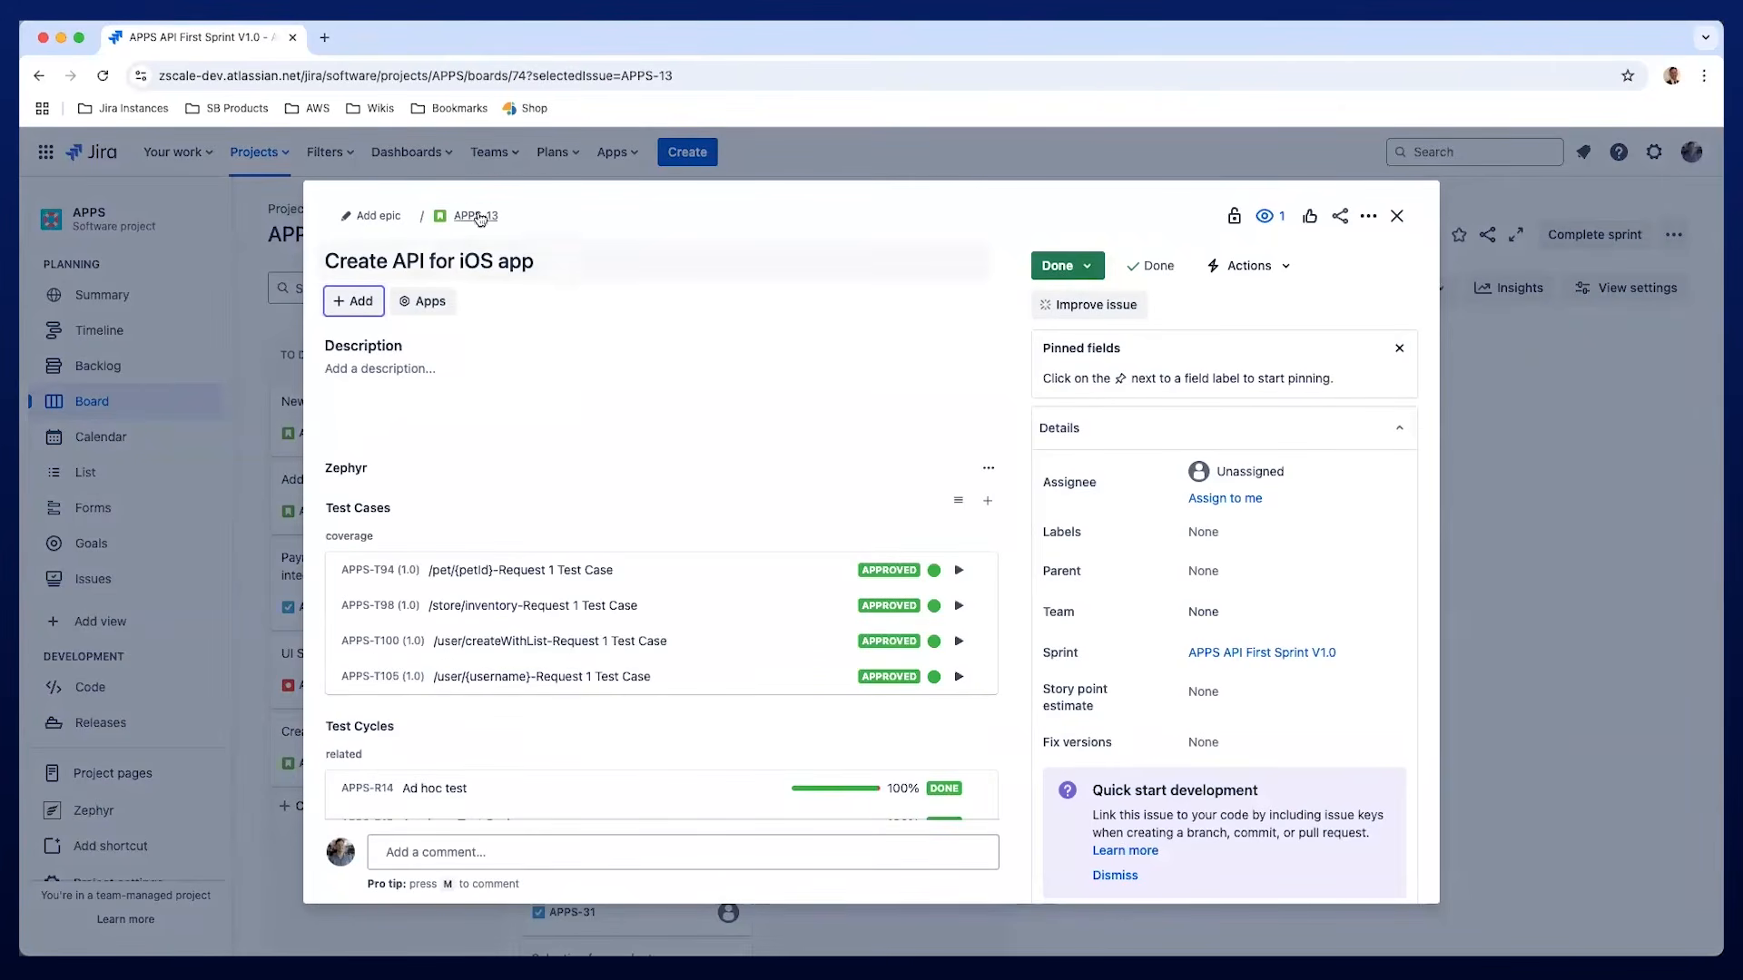
pyautogui.scroll(-1, 713, 612)
pyautogui.scroll(-5, 713, 612)
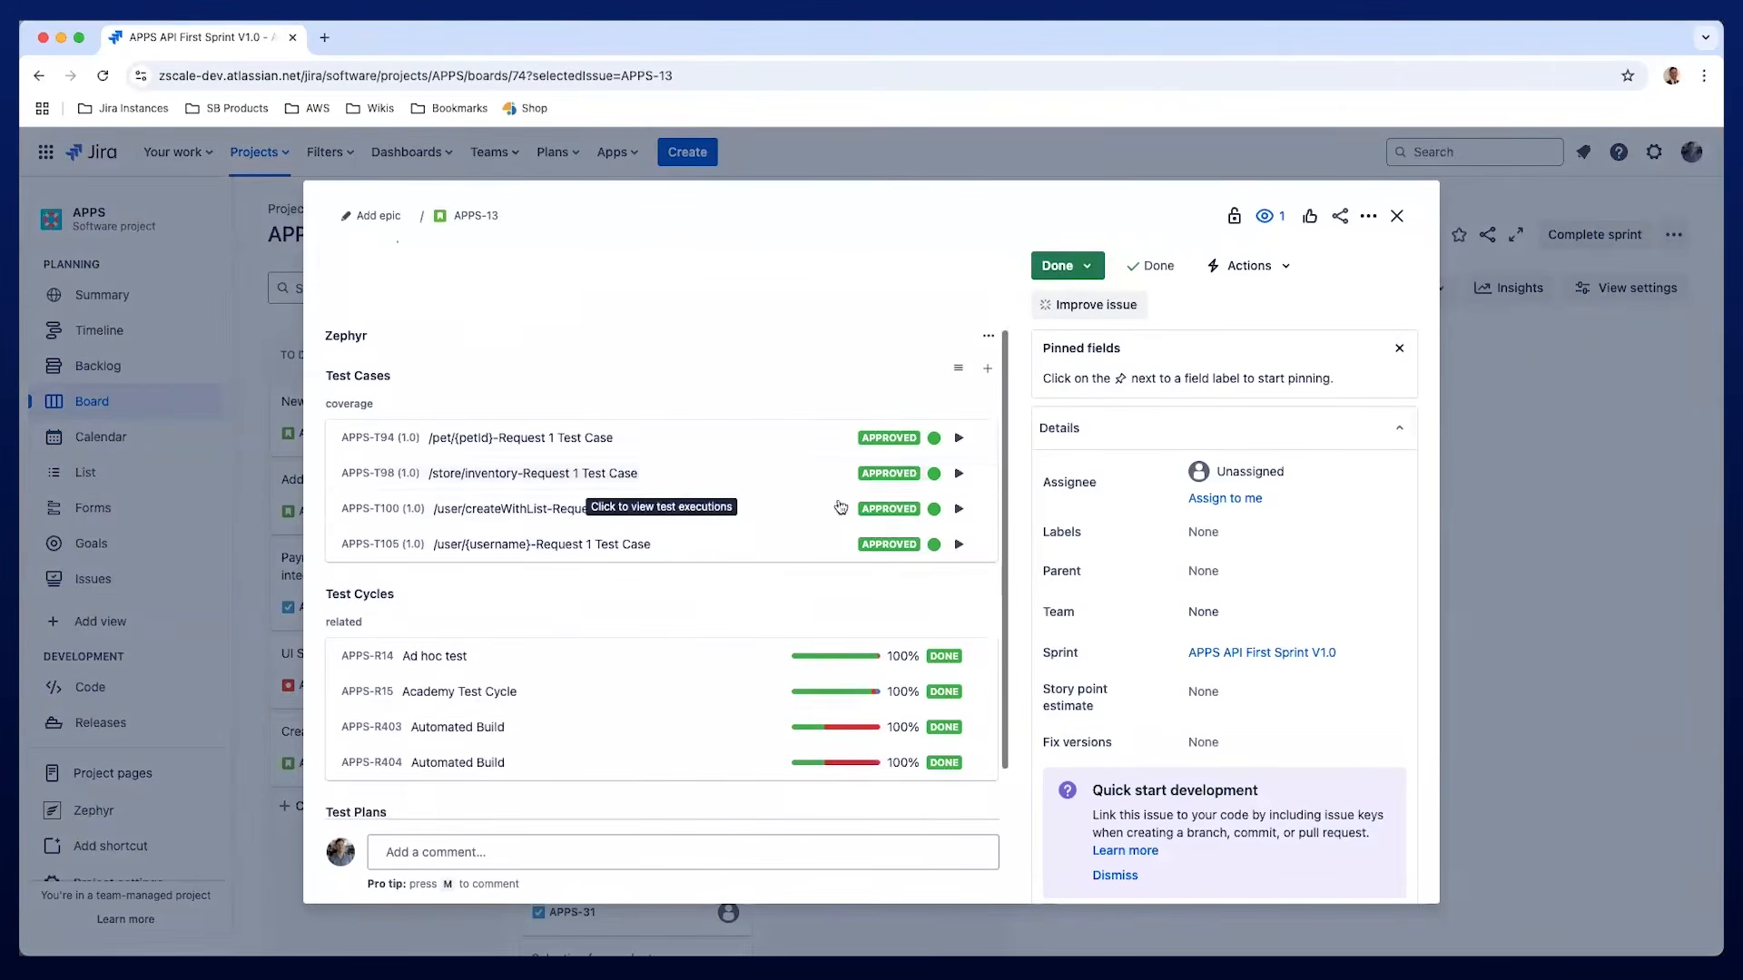
pyautogui.scroll(-1, 736, 623)
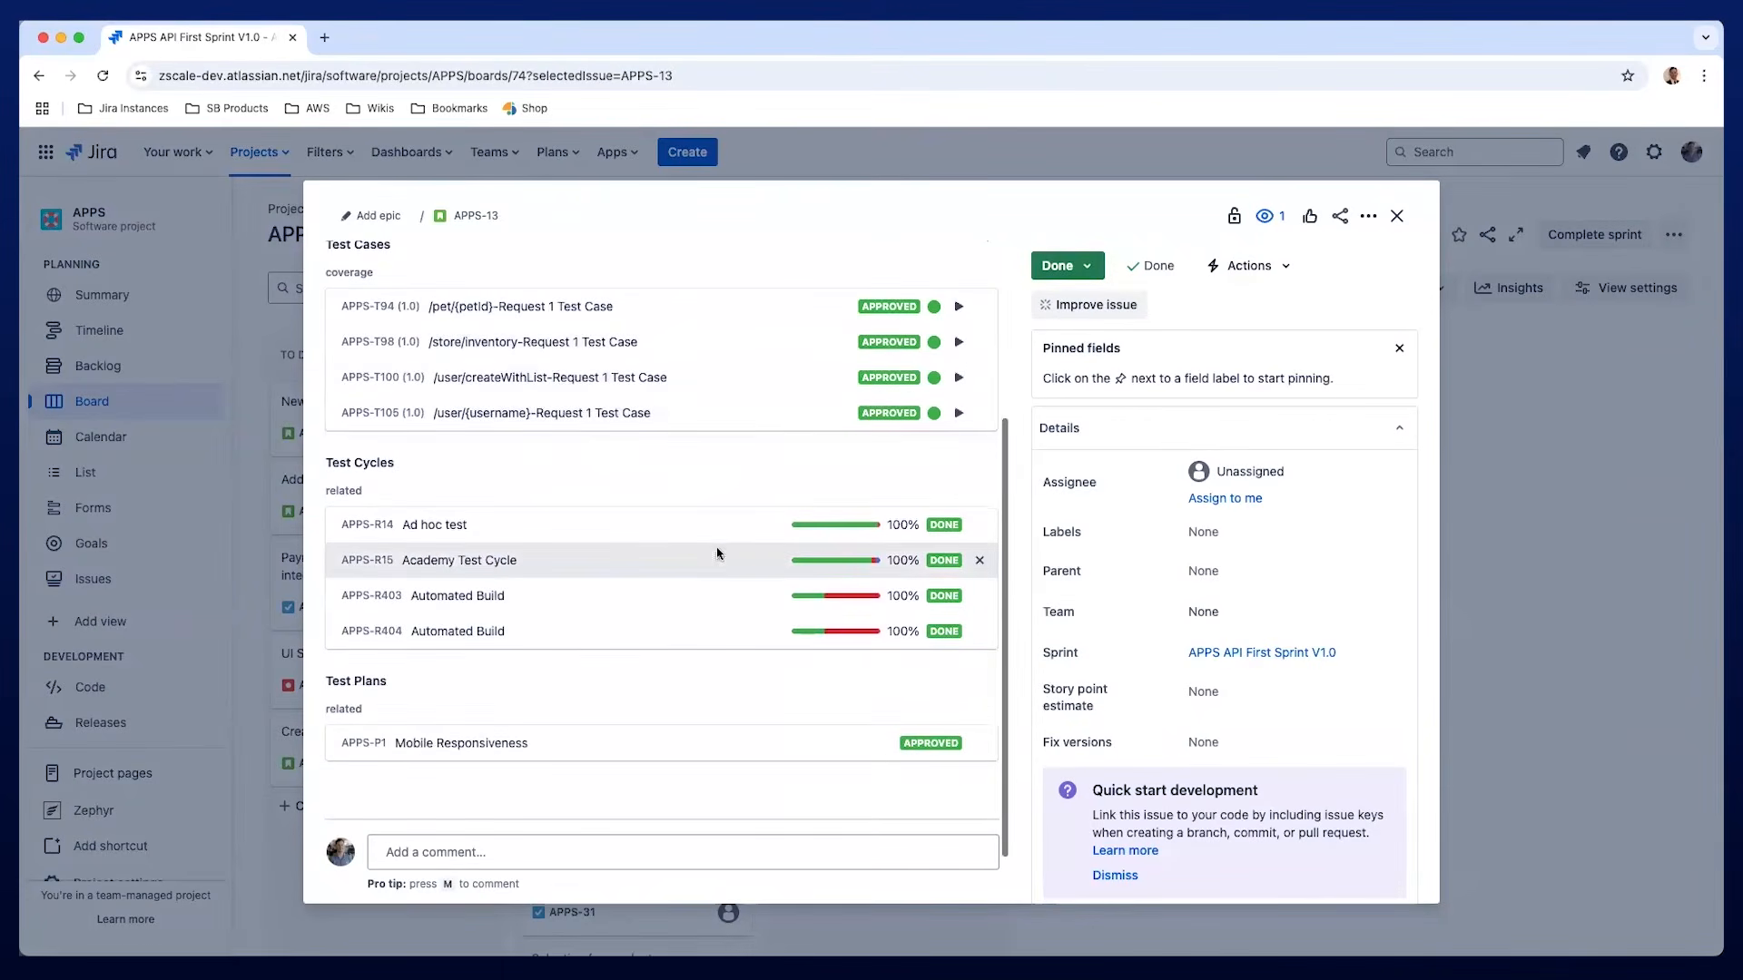
pyautogui.moveTo(850, 563)
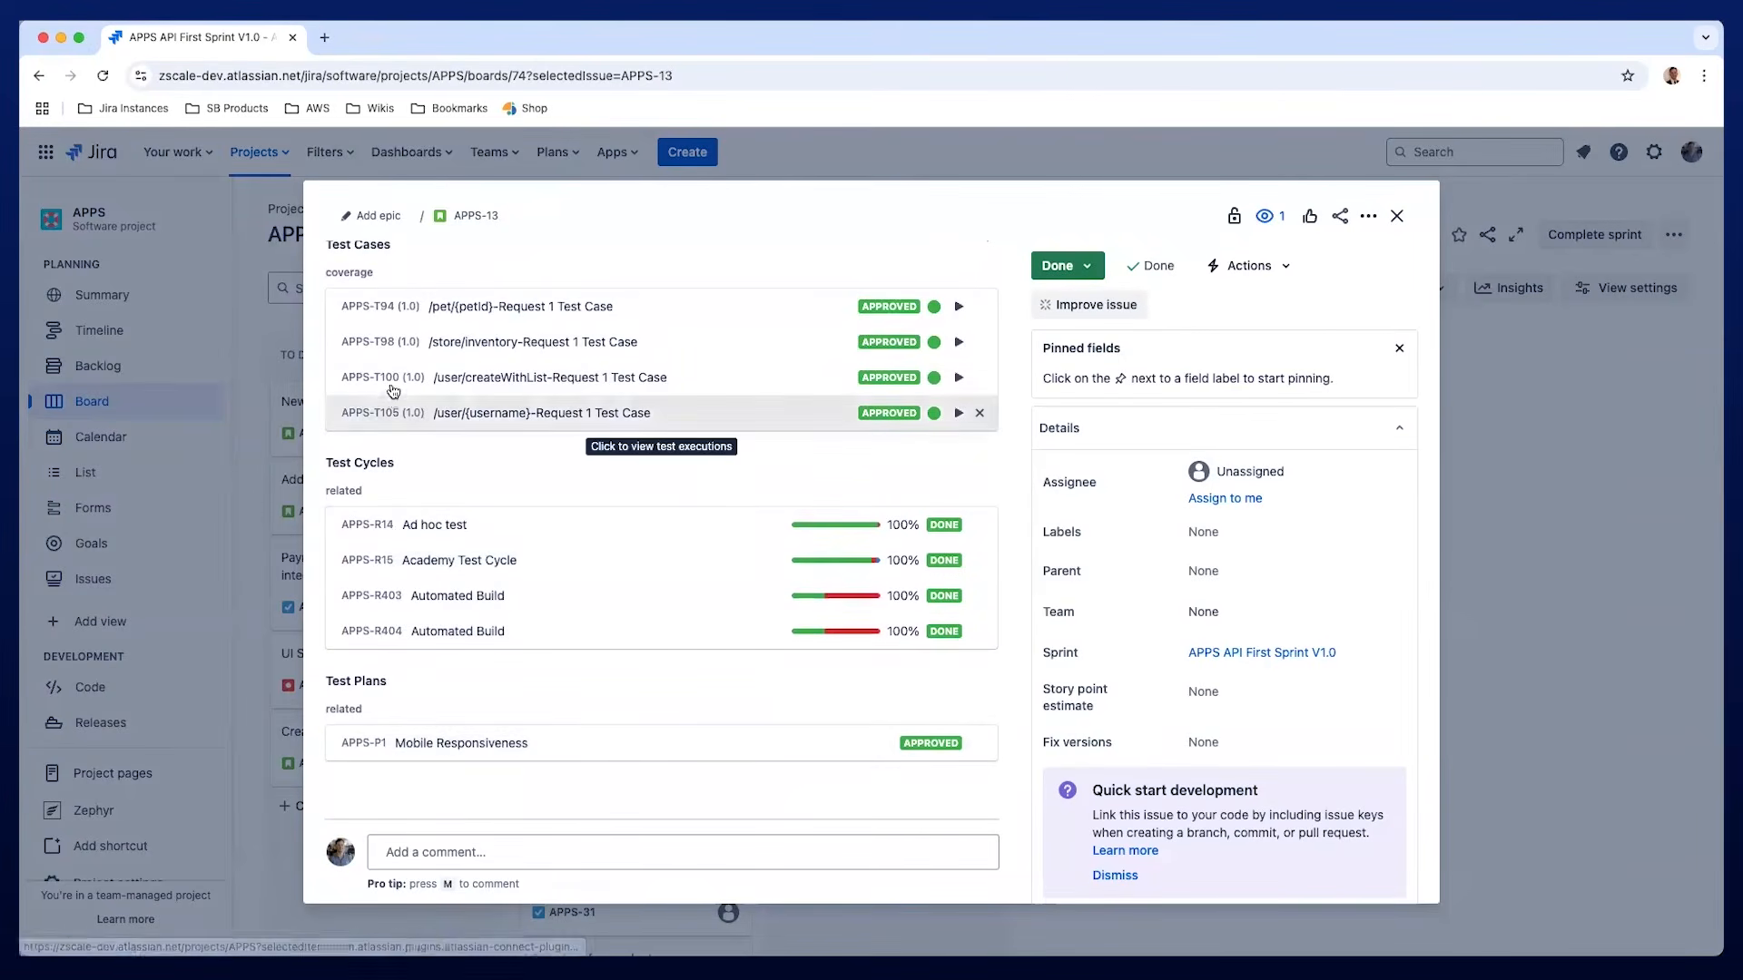
pyautogui.click(1400, 218)
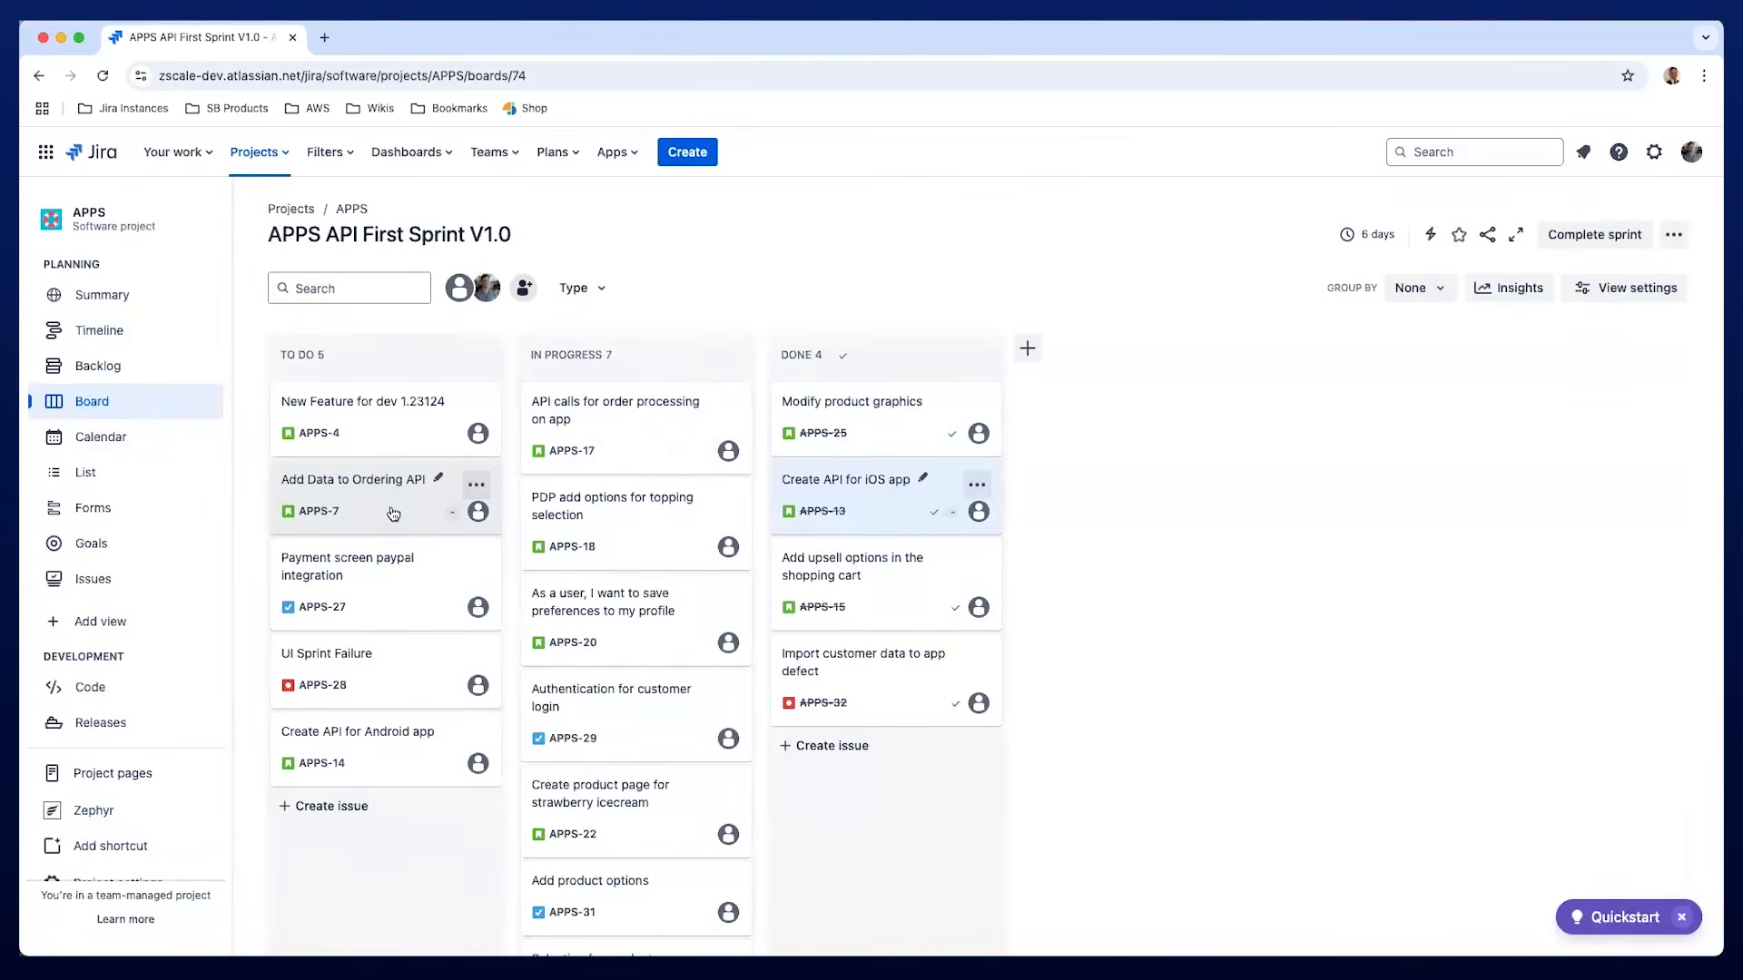
# Examine the Zephyr linking options and the Create Test Case form on the "Add Data to Ordering API" issue, and close both without creating anything.
pyautogui.click(393, 513)
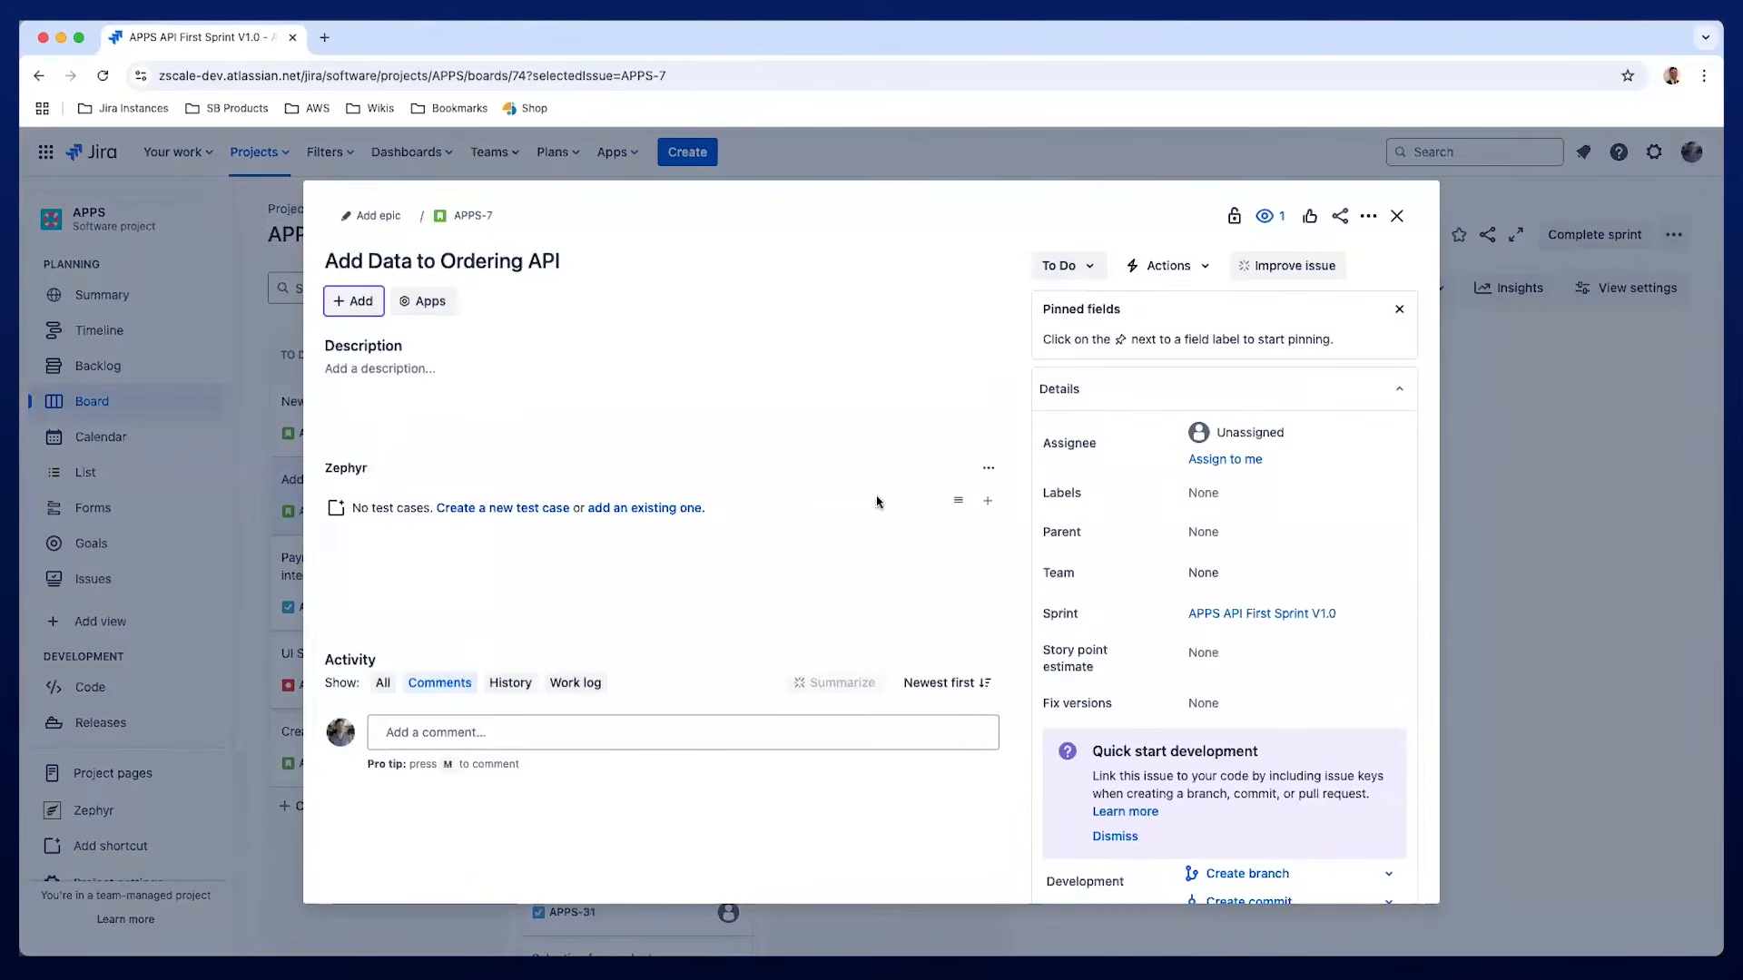
pyautogui.click(958, 501)
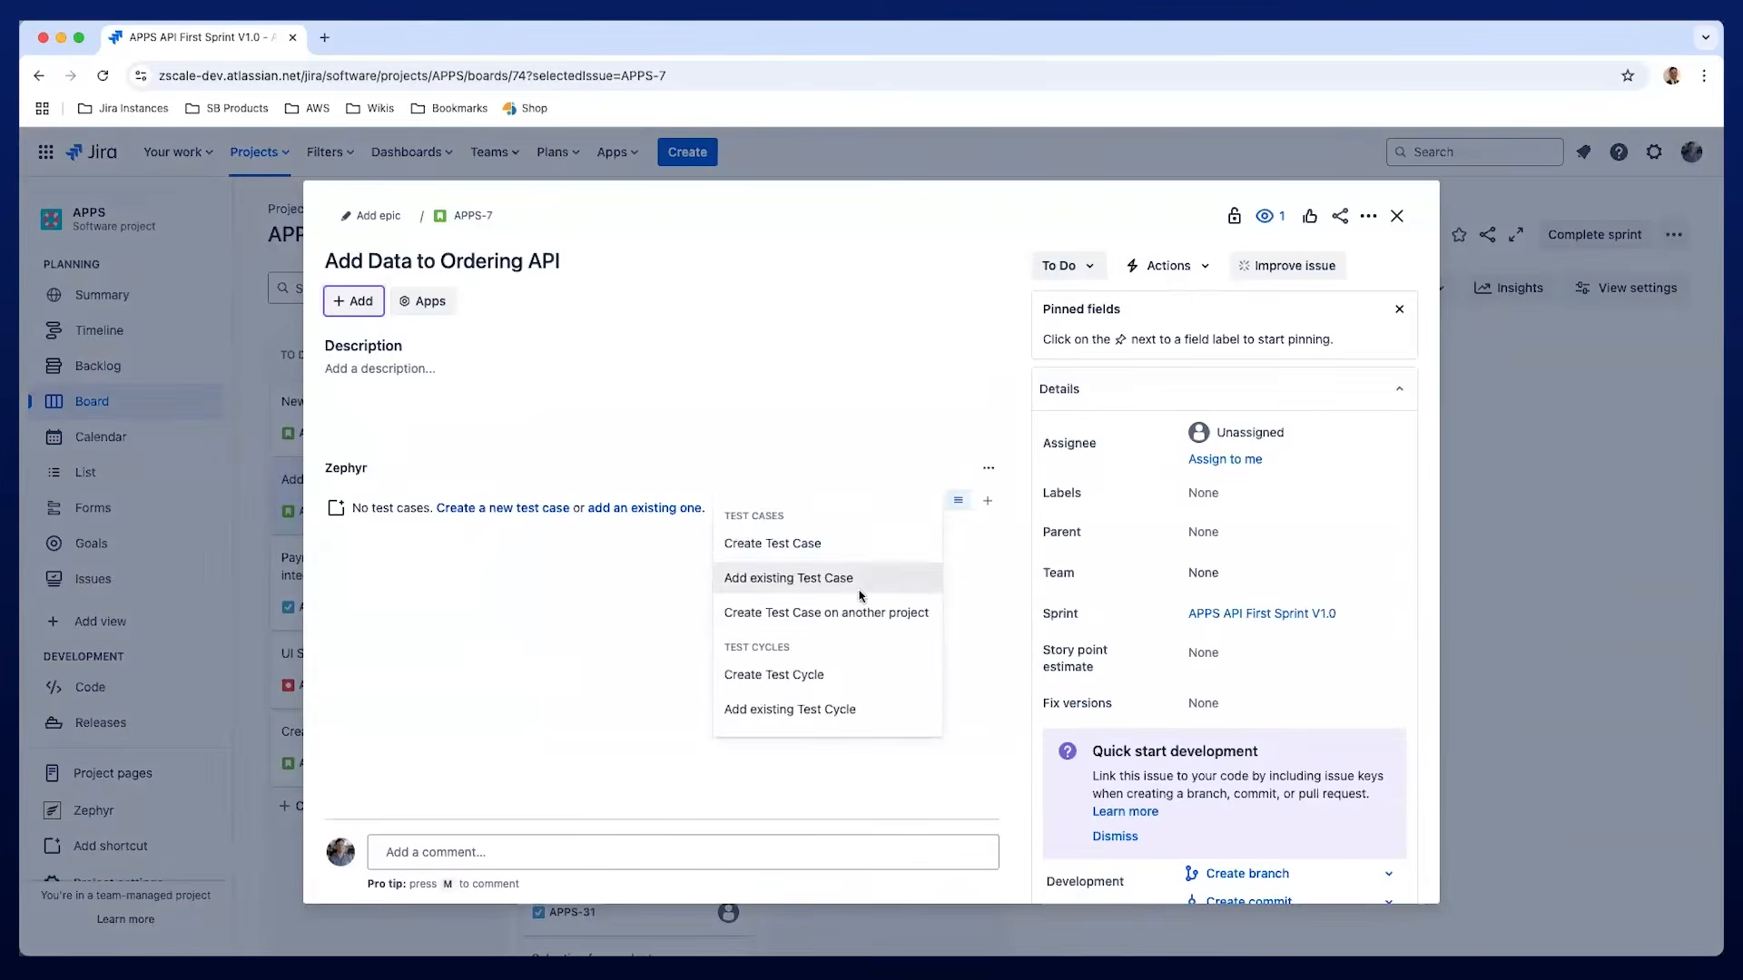
pyautogui.scroll(-2, 852, 617)
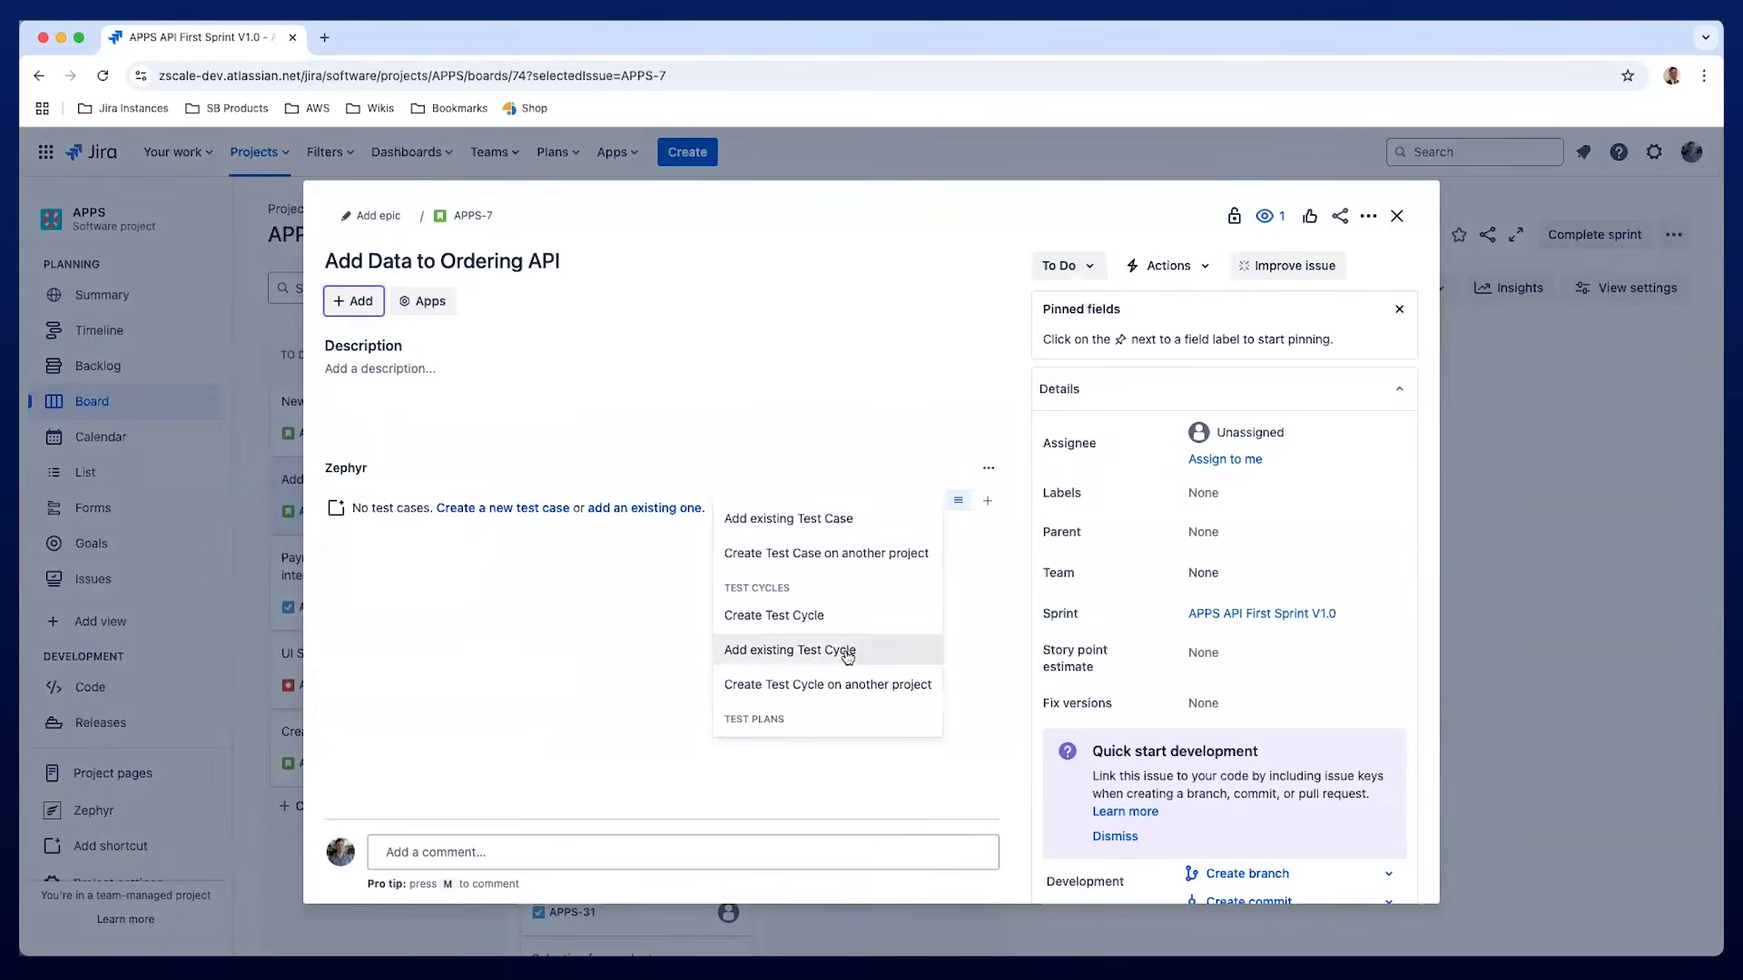
pyautogui.scroll(2, 847, 658)
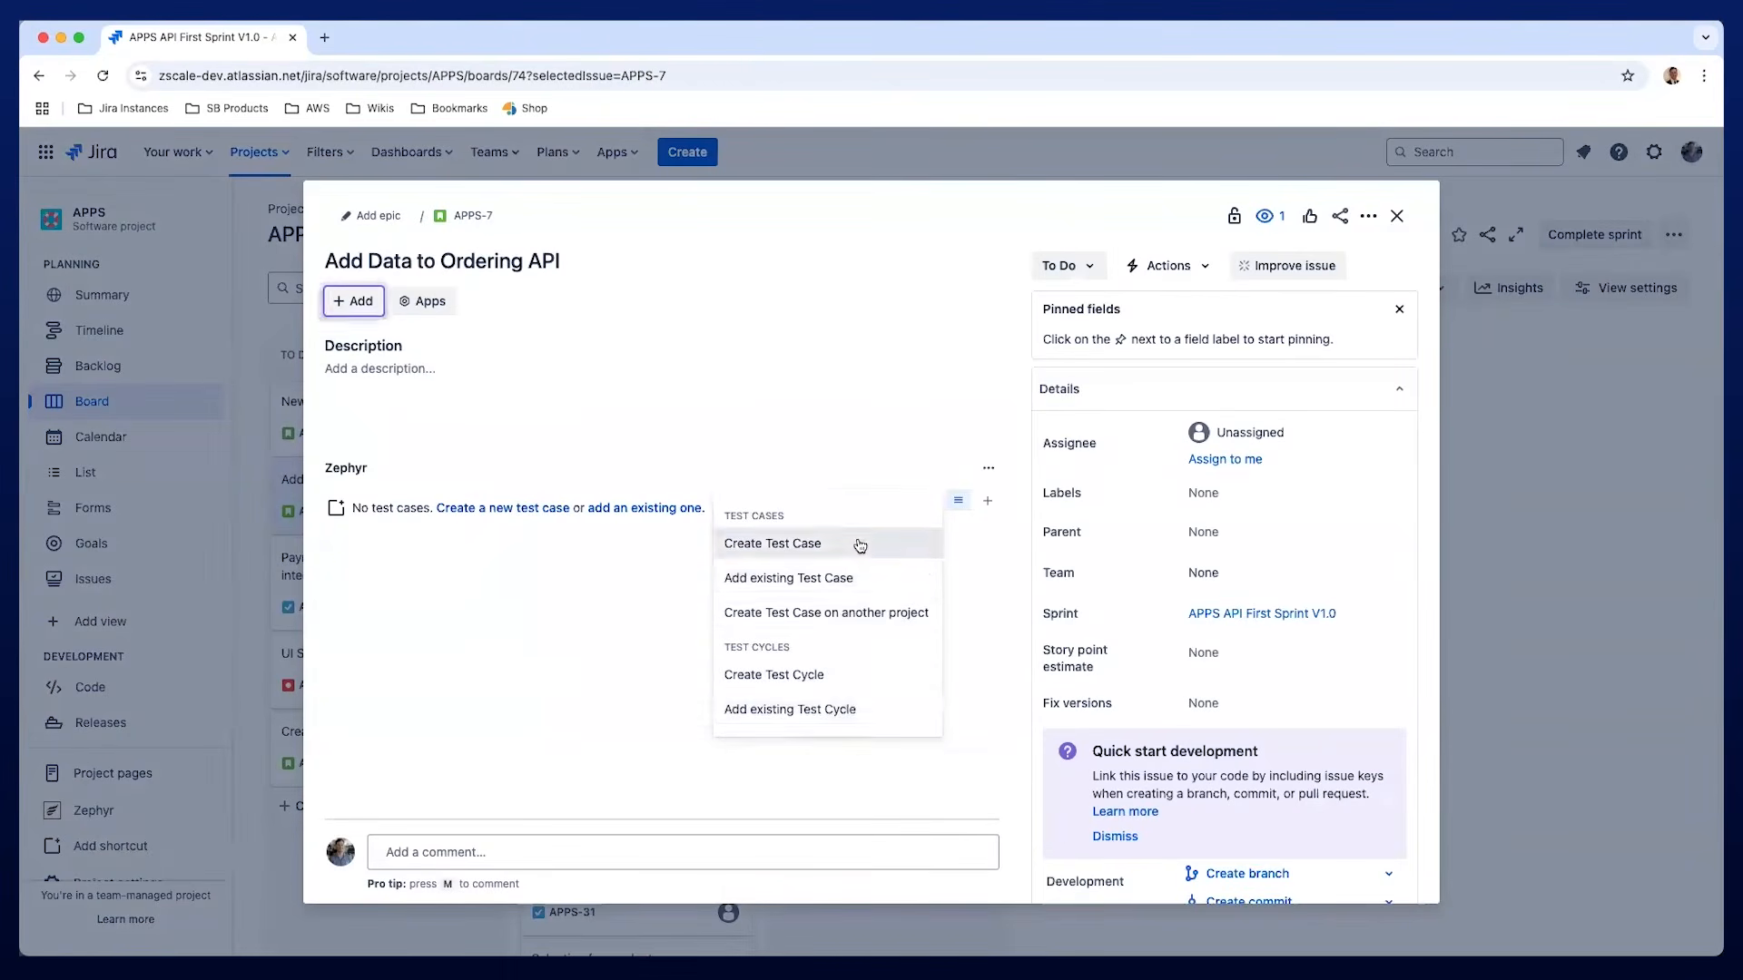
pyautogui.click(860, 544)
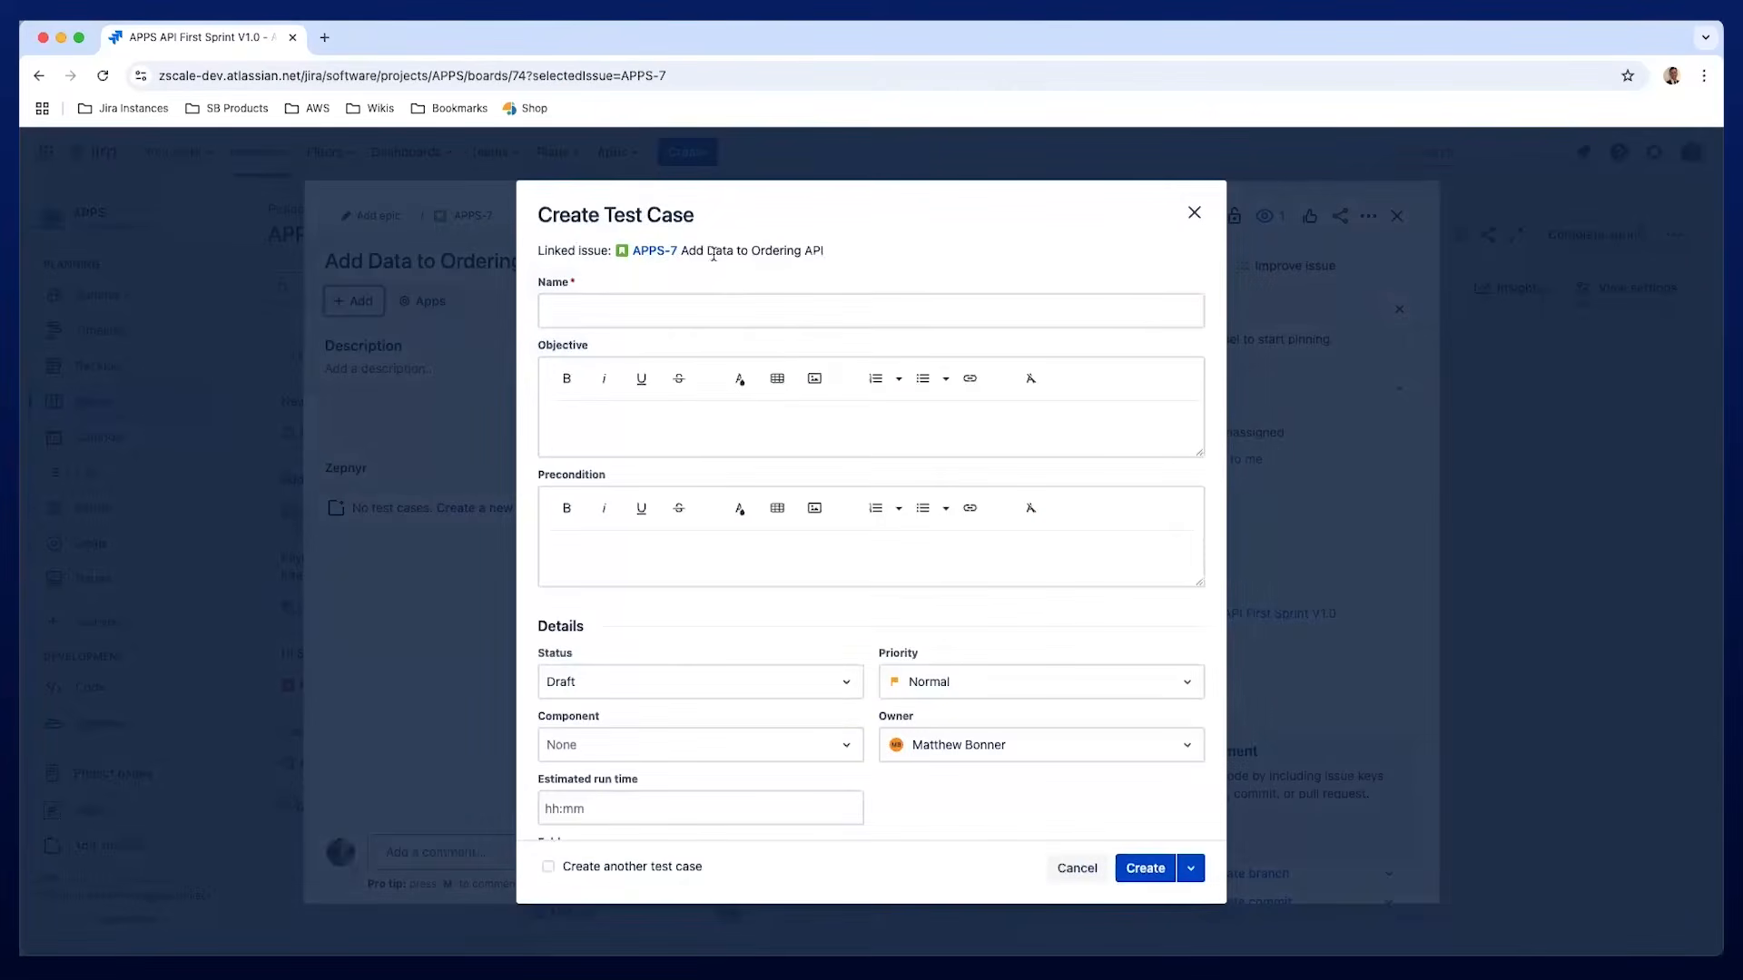
pyautogui.click(1194, 215)
pyautogui.click(1396, 216)
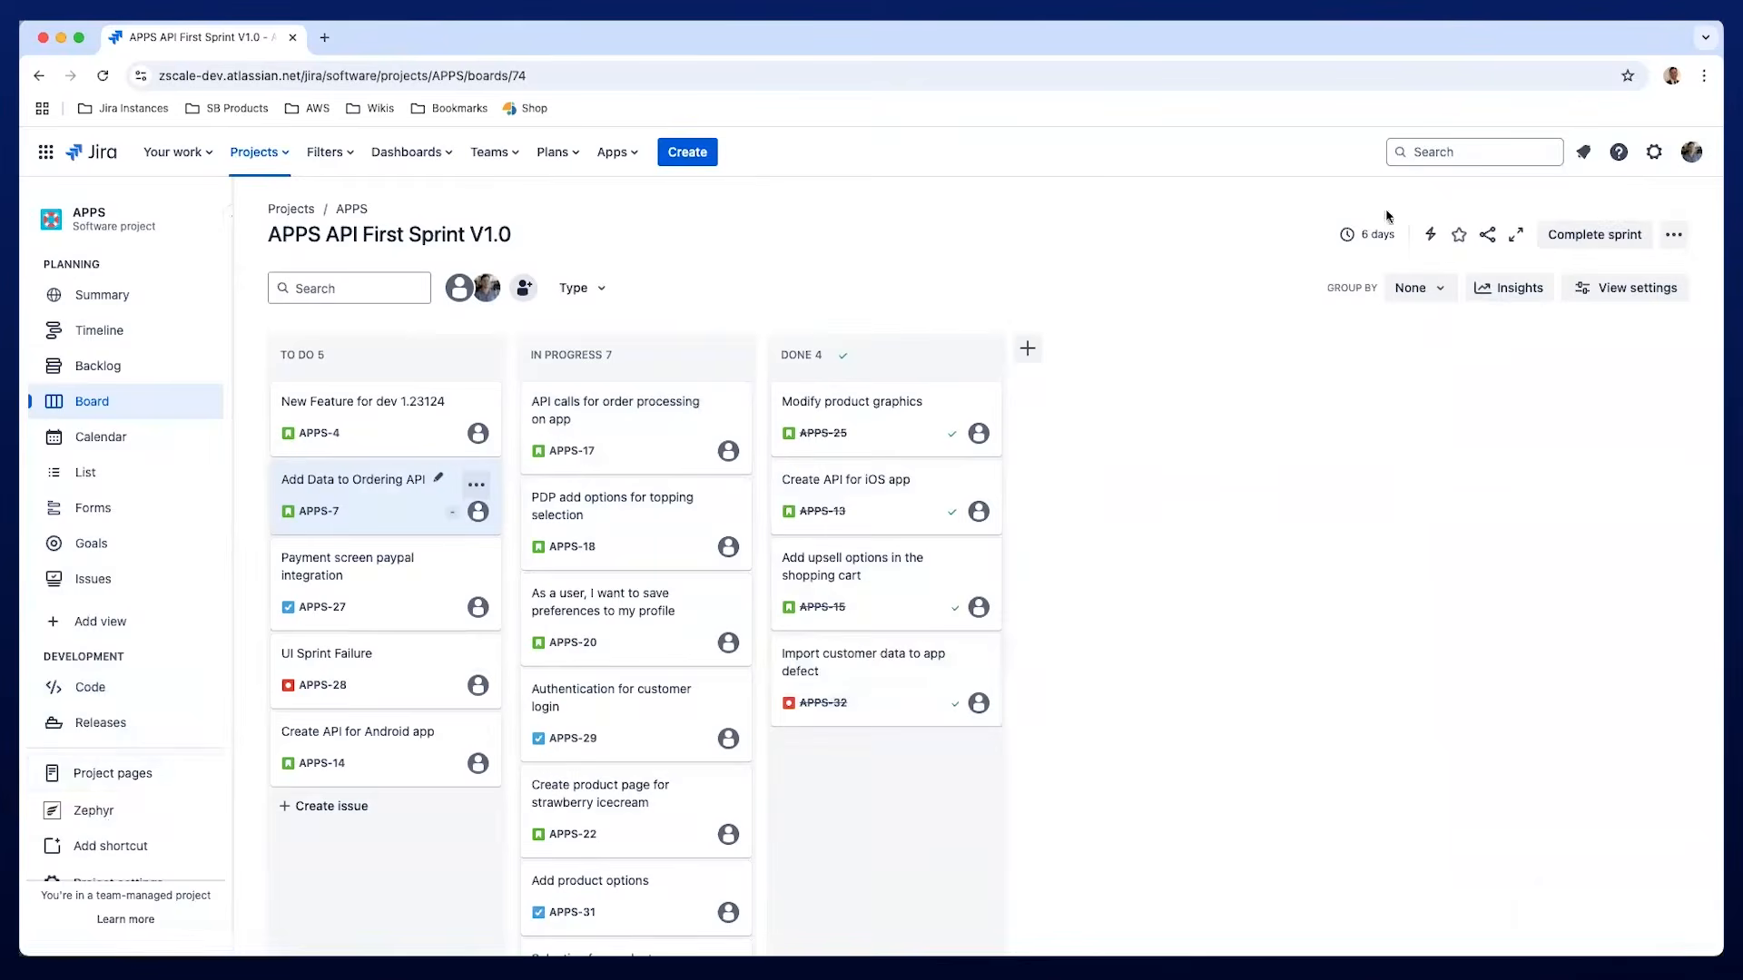
# Return to Zephyr and look through the project's test cycles and test plans.
pyautogui.click(114, 815)
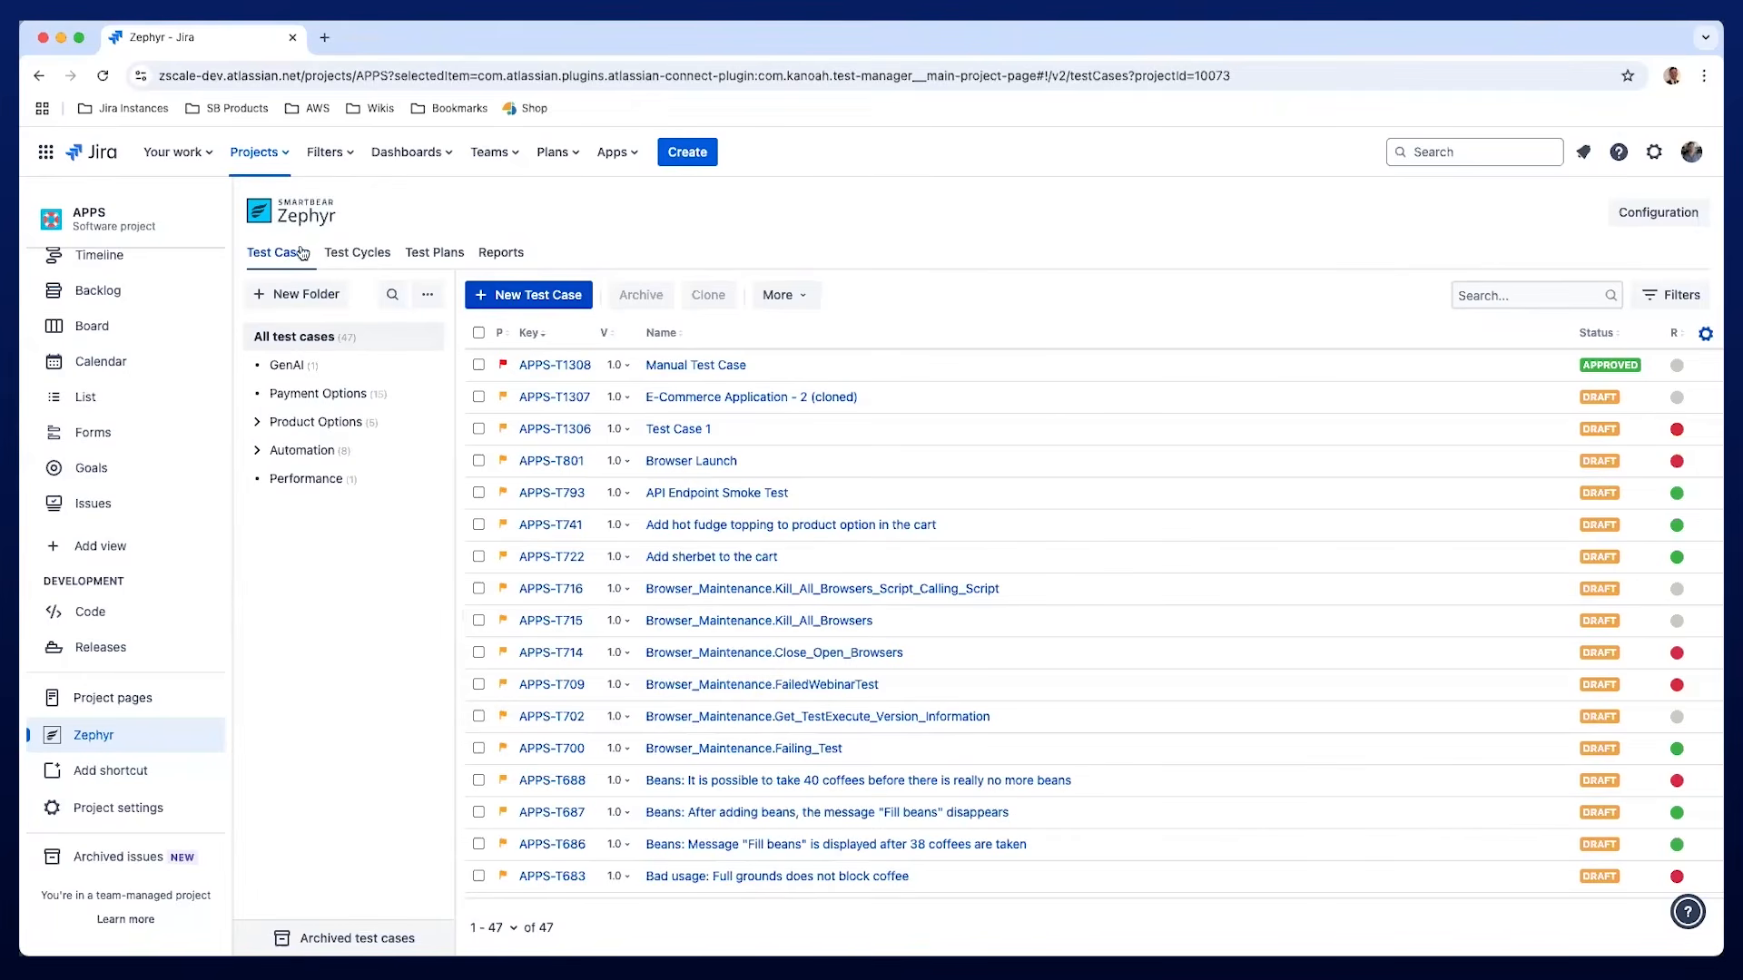
pyautogui.click(363, 256)
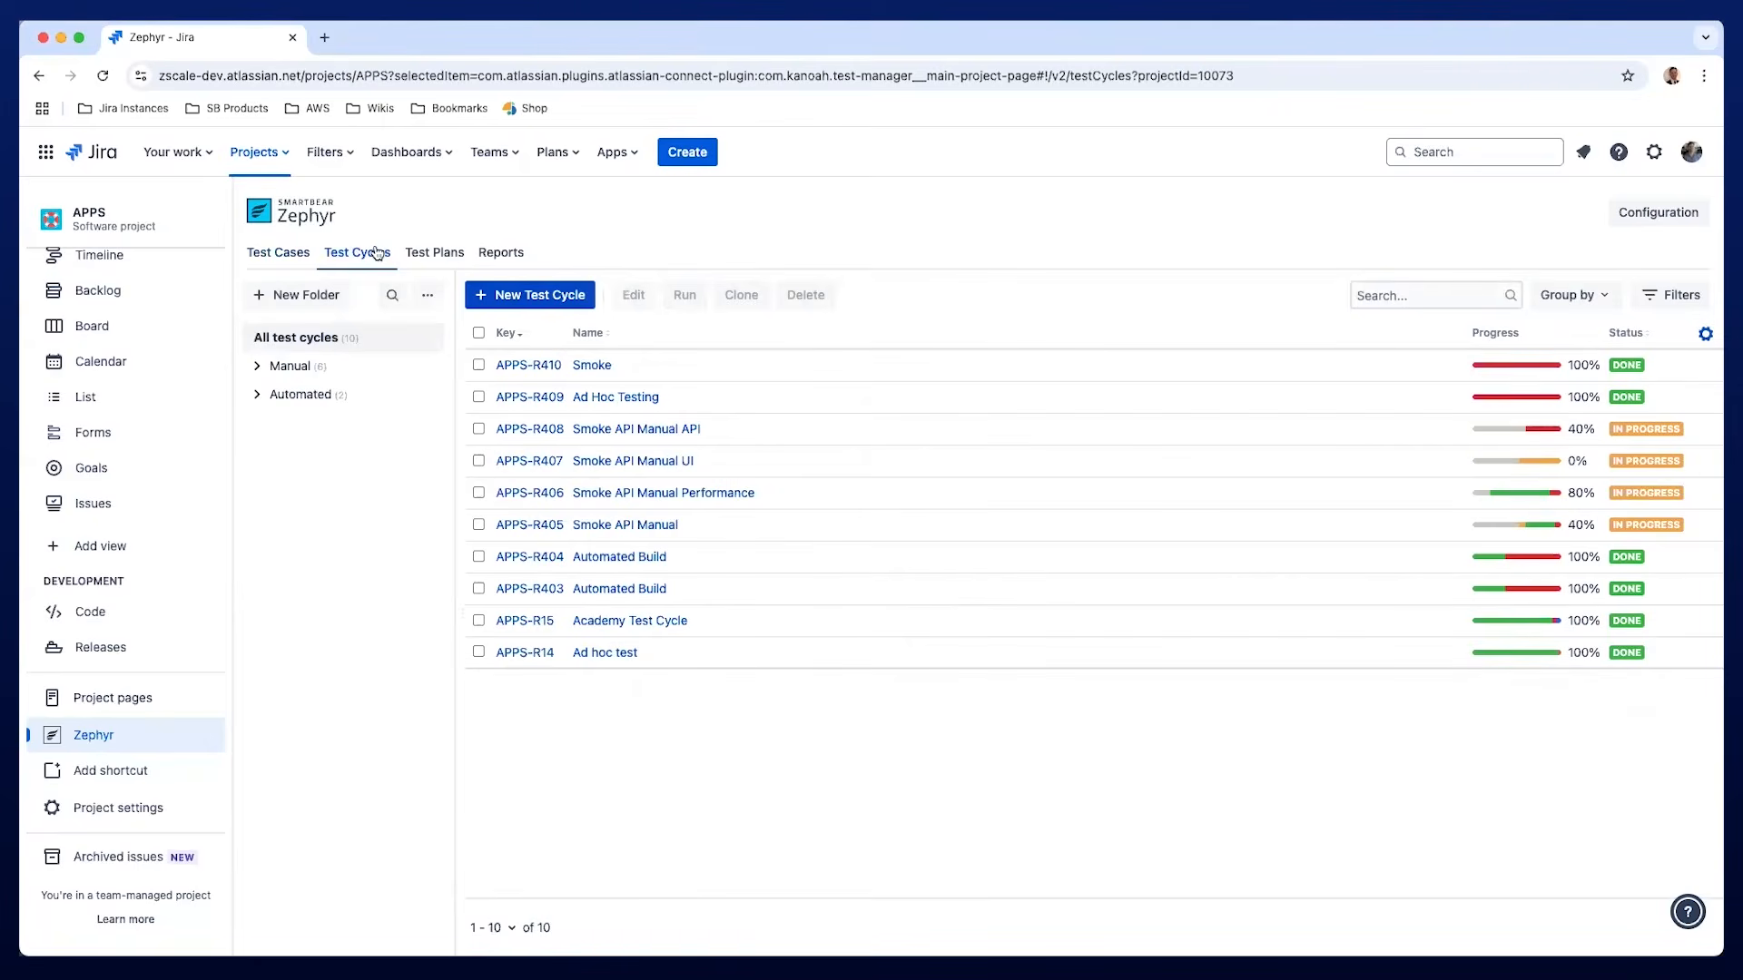
pyautogui.click(430, 257)
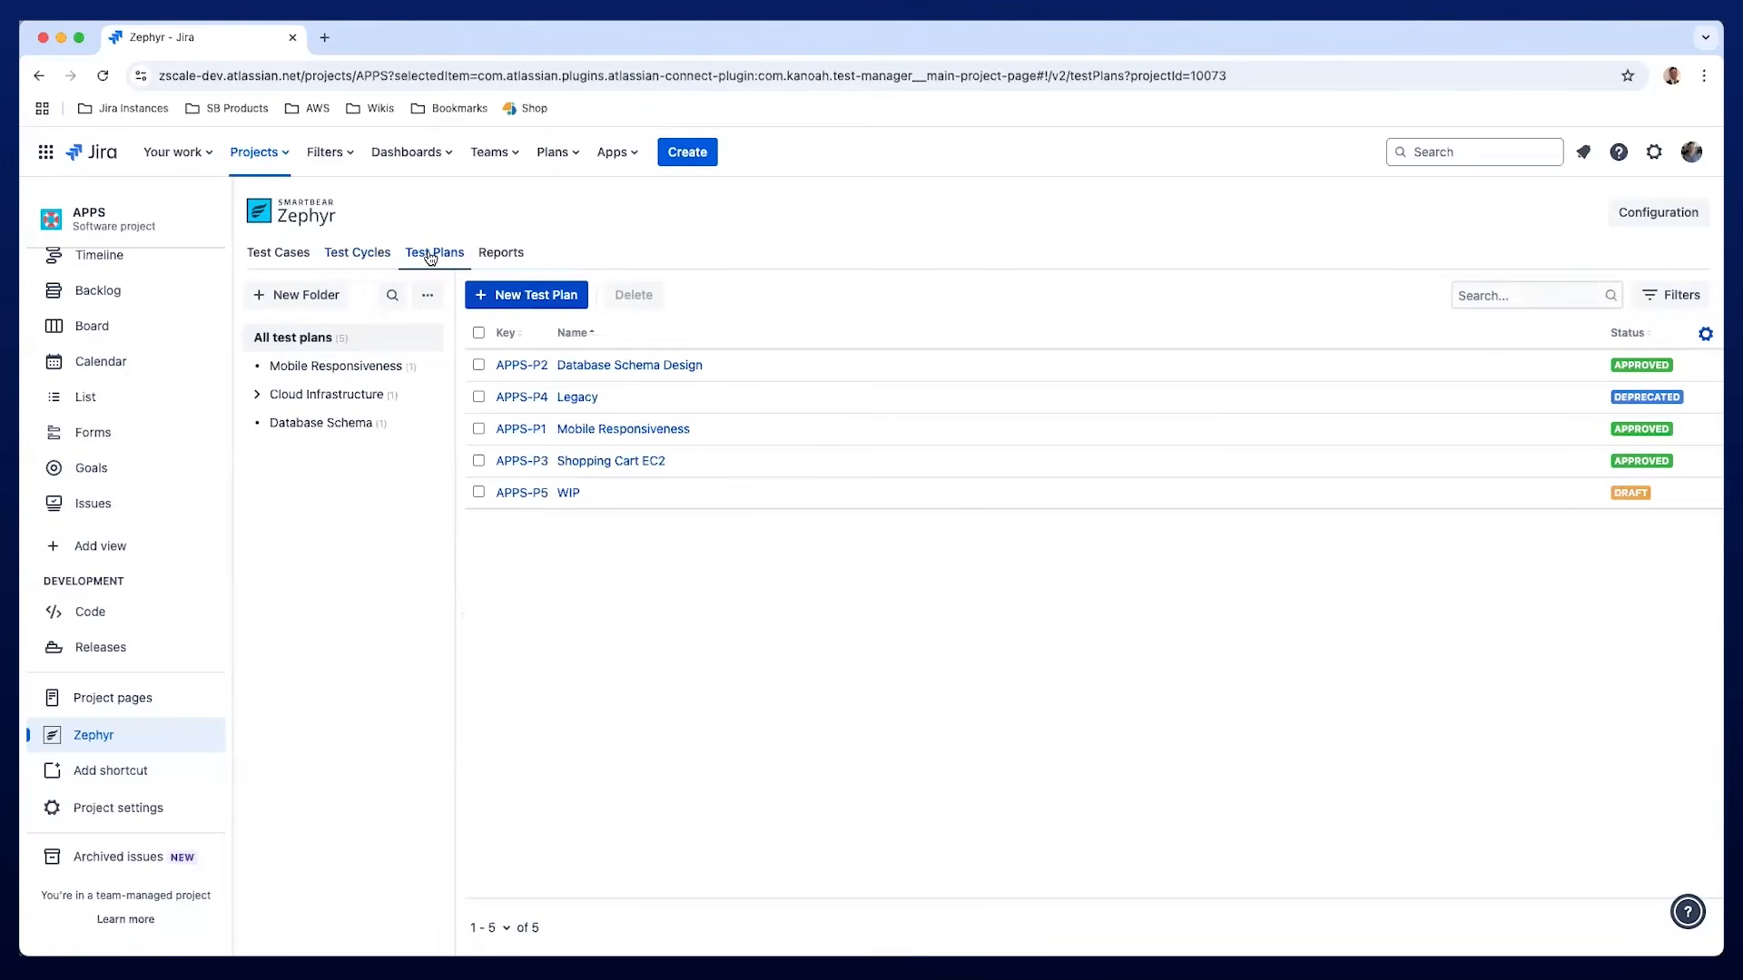
# Create a test cycle named "Sprint 2" with the default details.
pyautogui.click(359, 255)
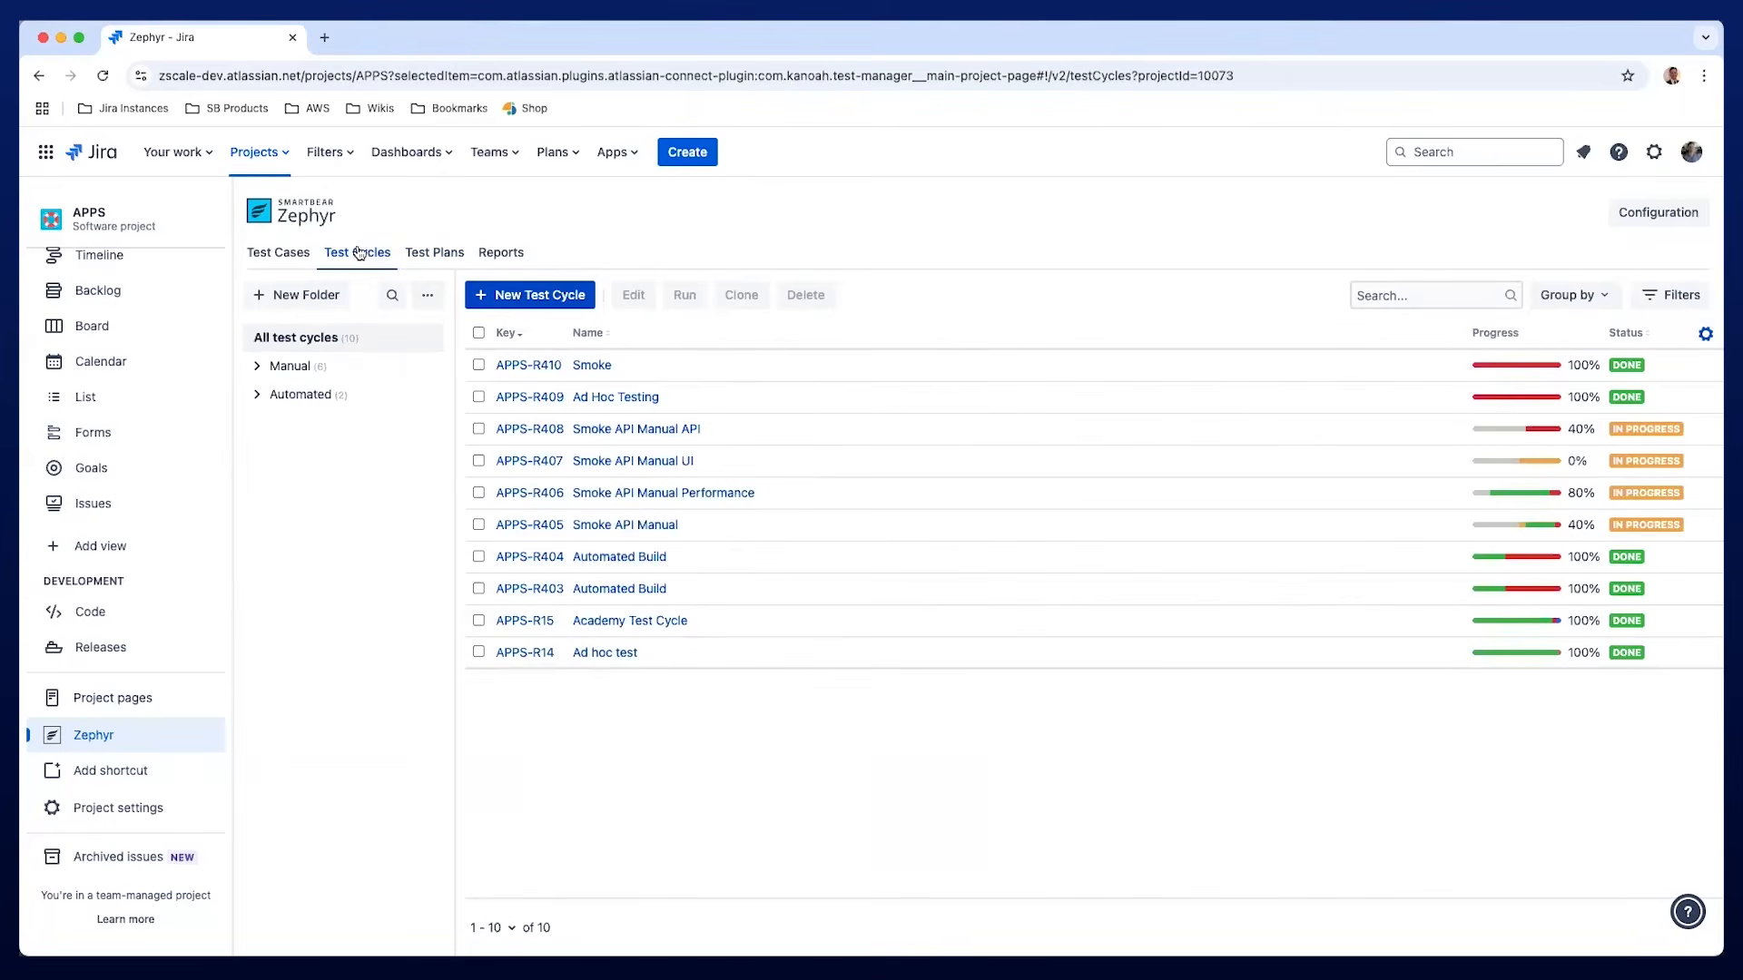
pyautogui.click(504, 295)
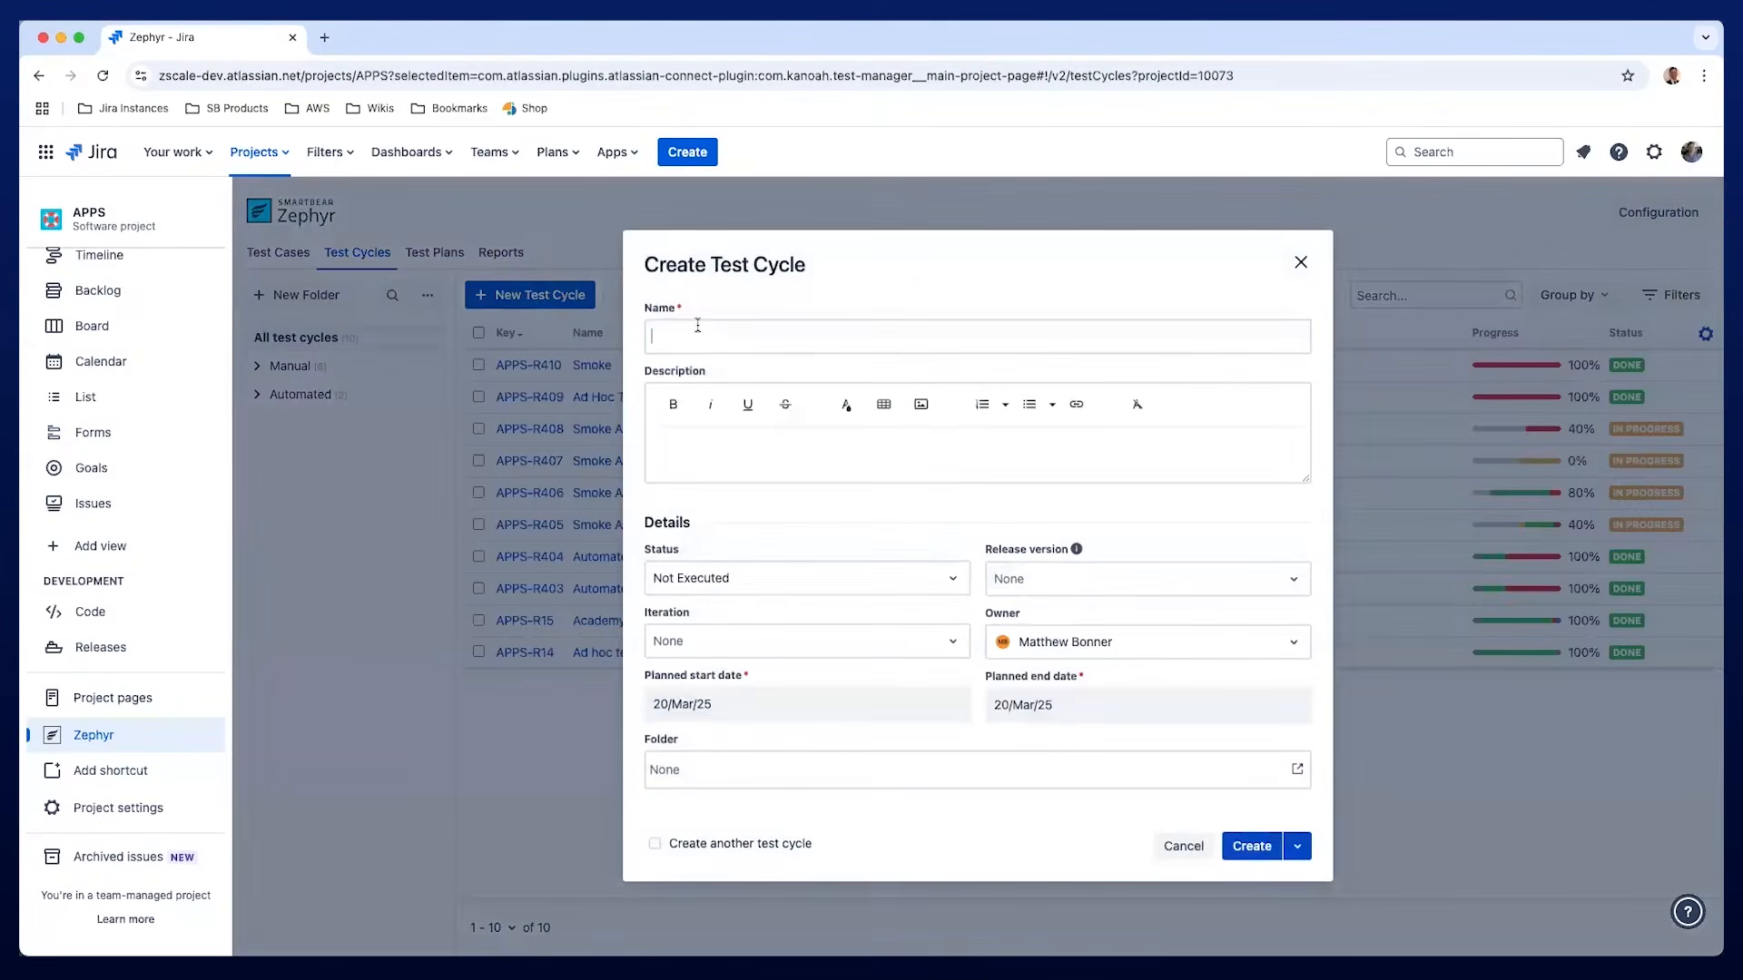
pyautogui.click(697, 325)
pyautogui.write('Sprintn')
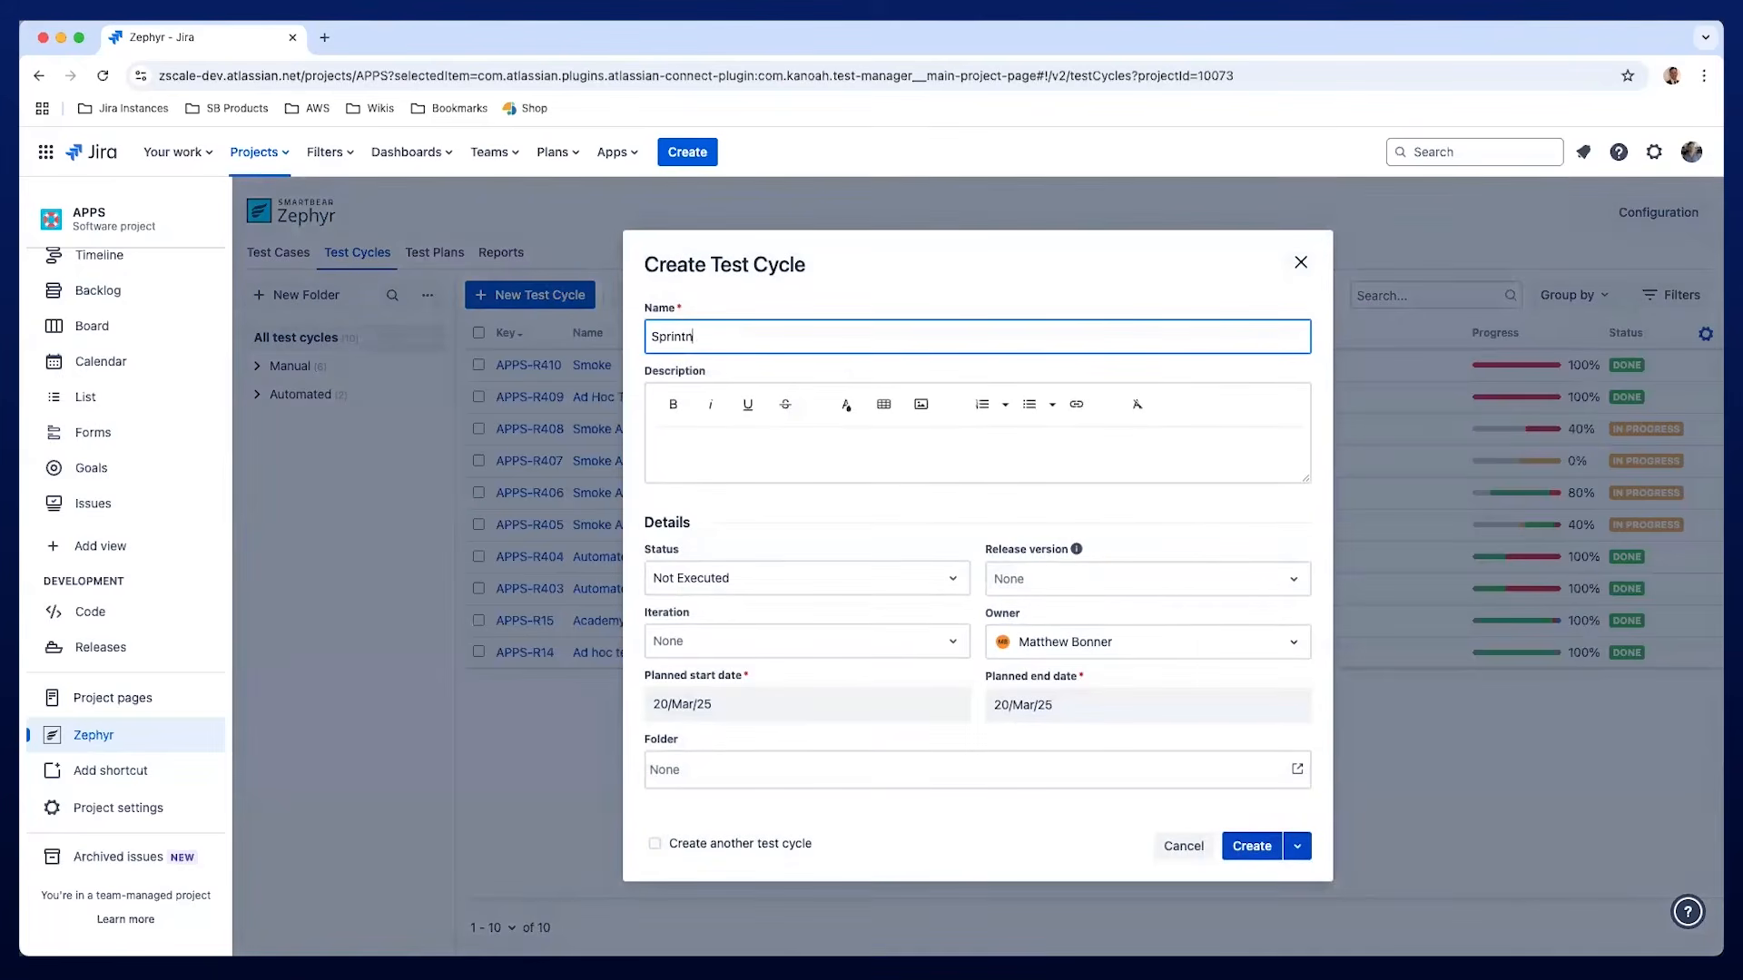
pyautogui.write(' 2')
pyautogui.click(1252, 846)
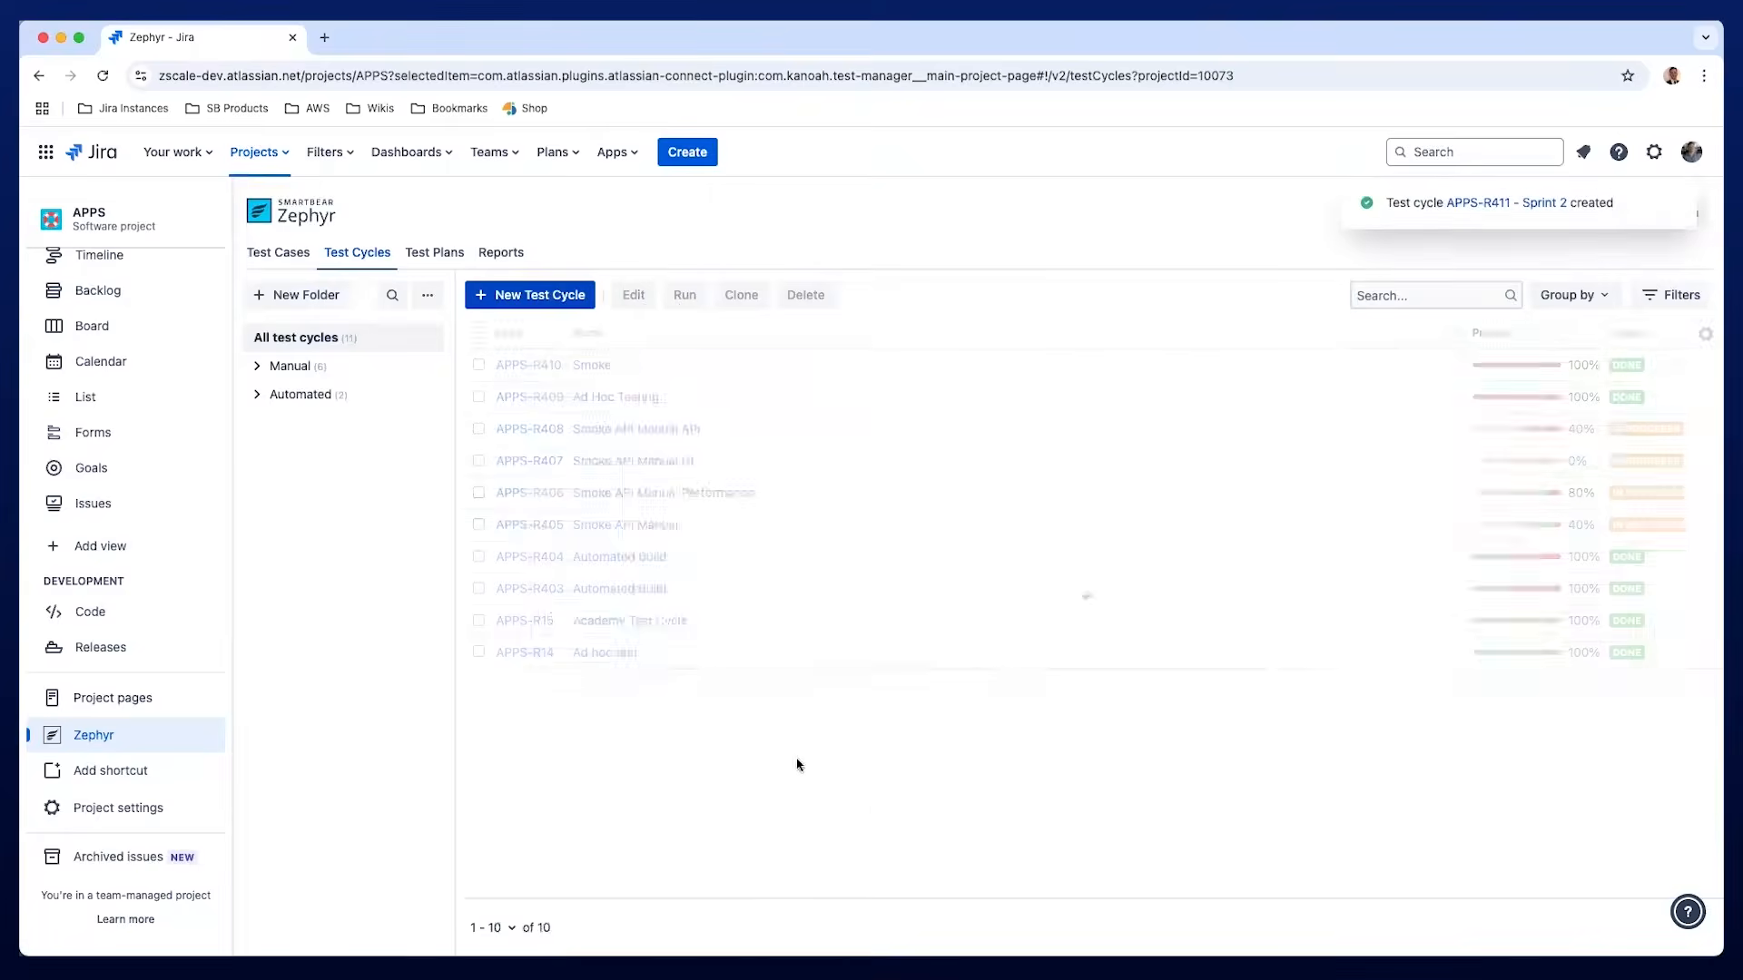
# Open the Sprint 2 test cycle for editing and check its available iteration options.
pyautogui.click(478, 364)
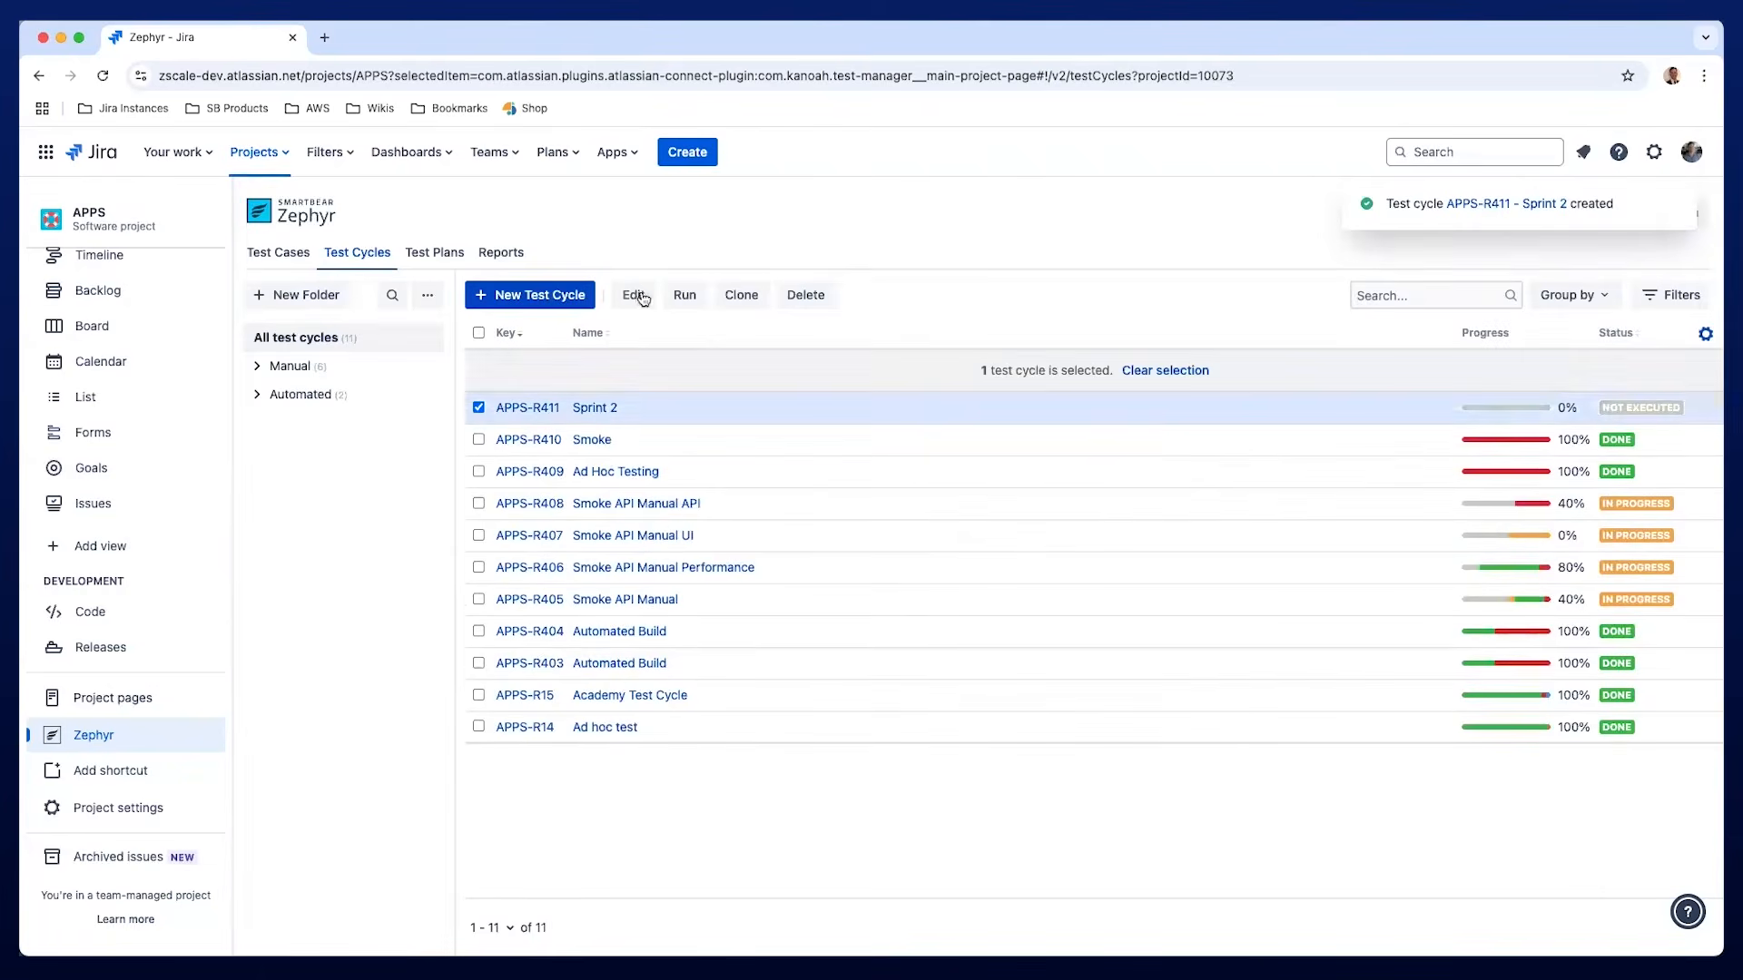
pyautogui.click(636, 296)
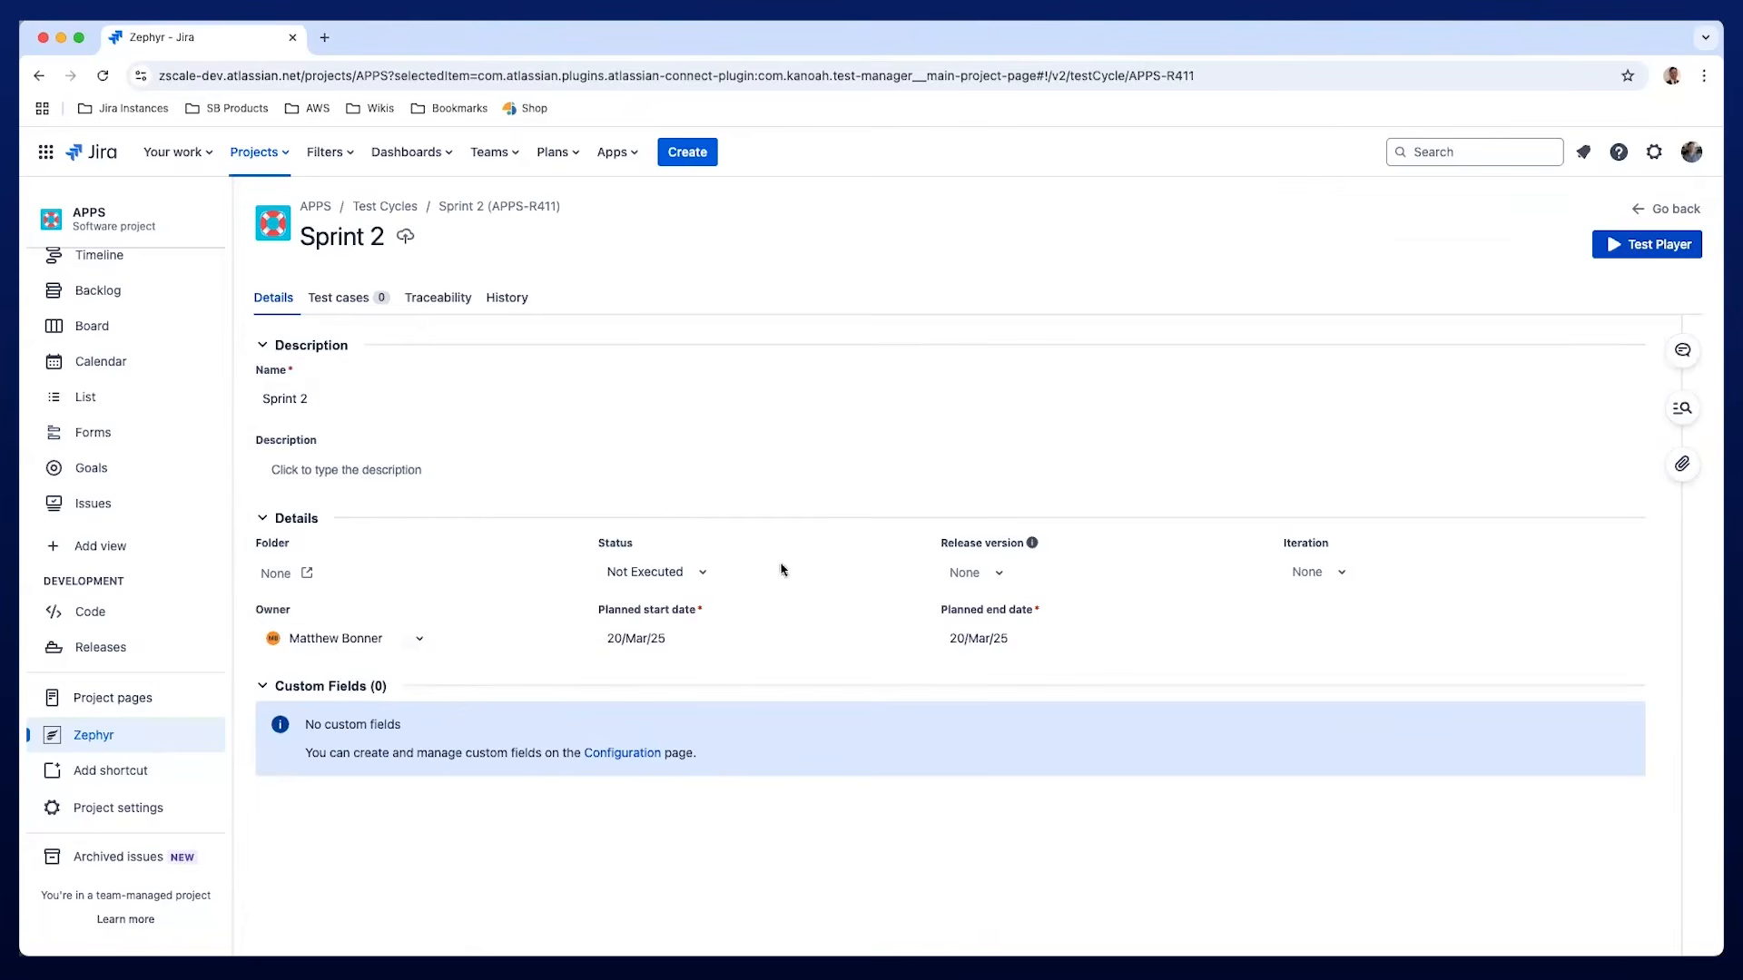
pyautogui.click(1315, 571)
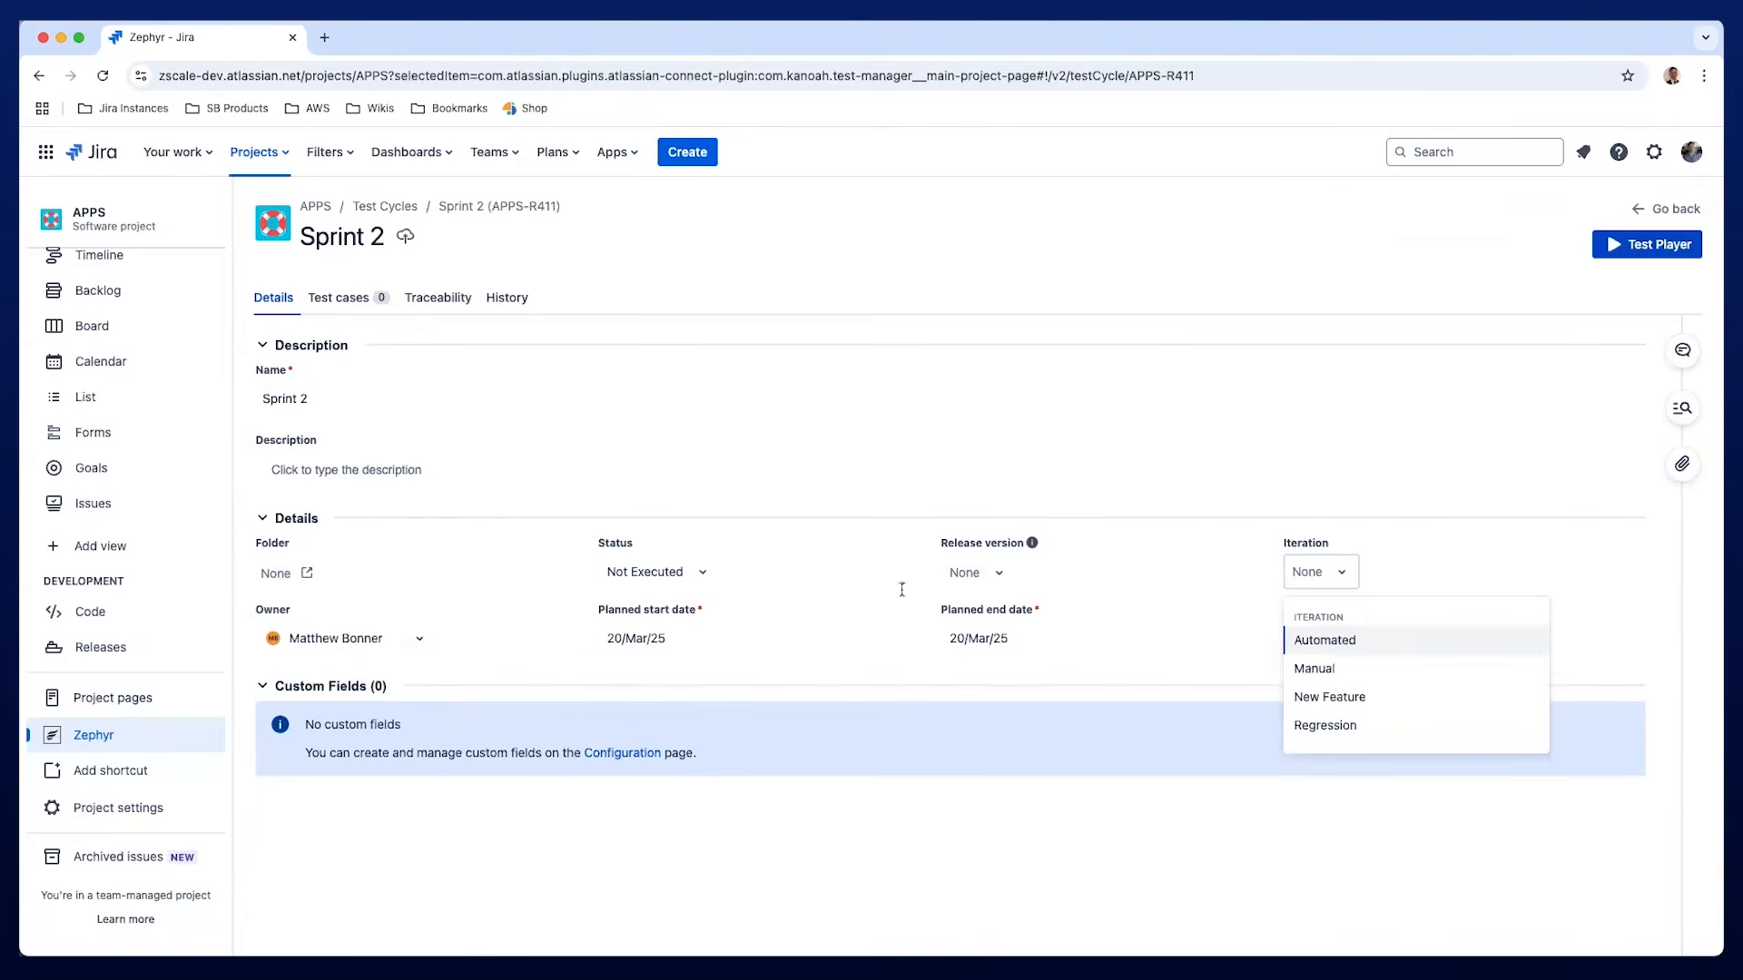
# Add the existing test cases APPS-T1307 and APPS-T196 from the APPS project to the Sprint 2 test cycle, with adding others enabled.
pyautogui.click(343, 298)
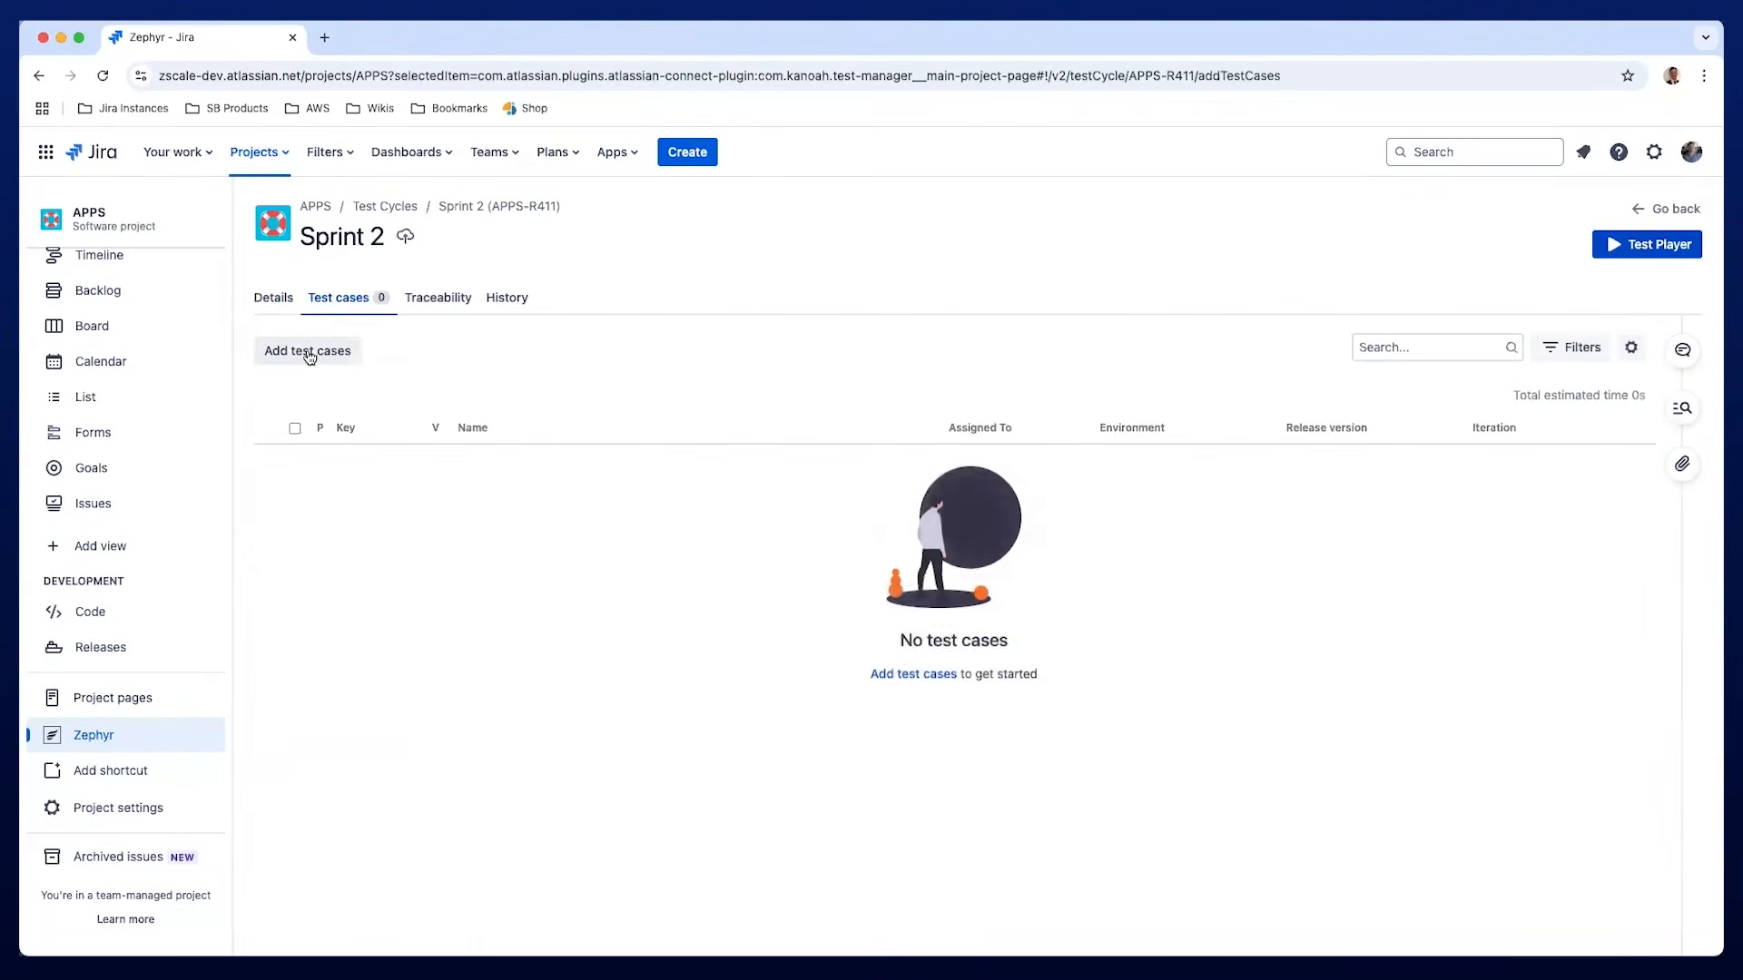
pyautogui.click(310, 352)
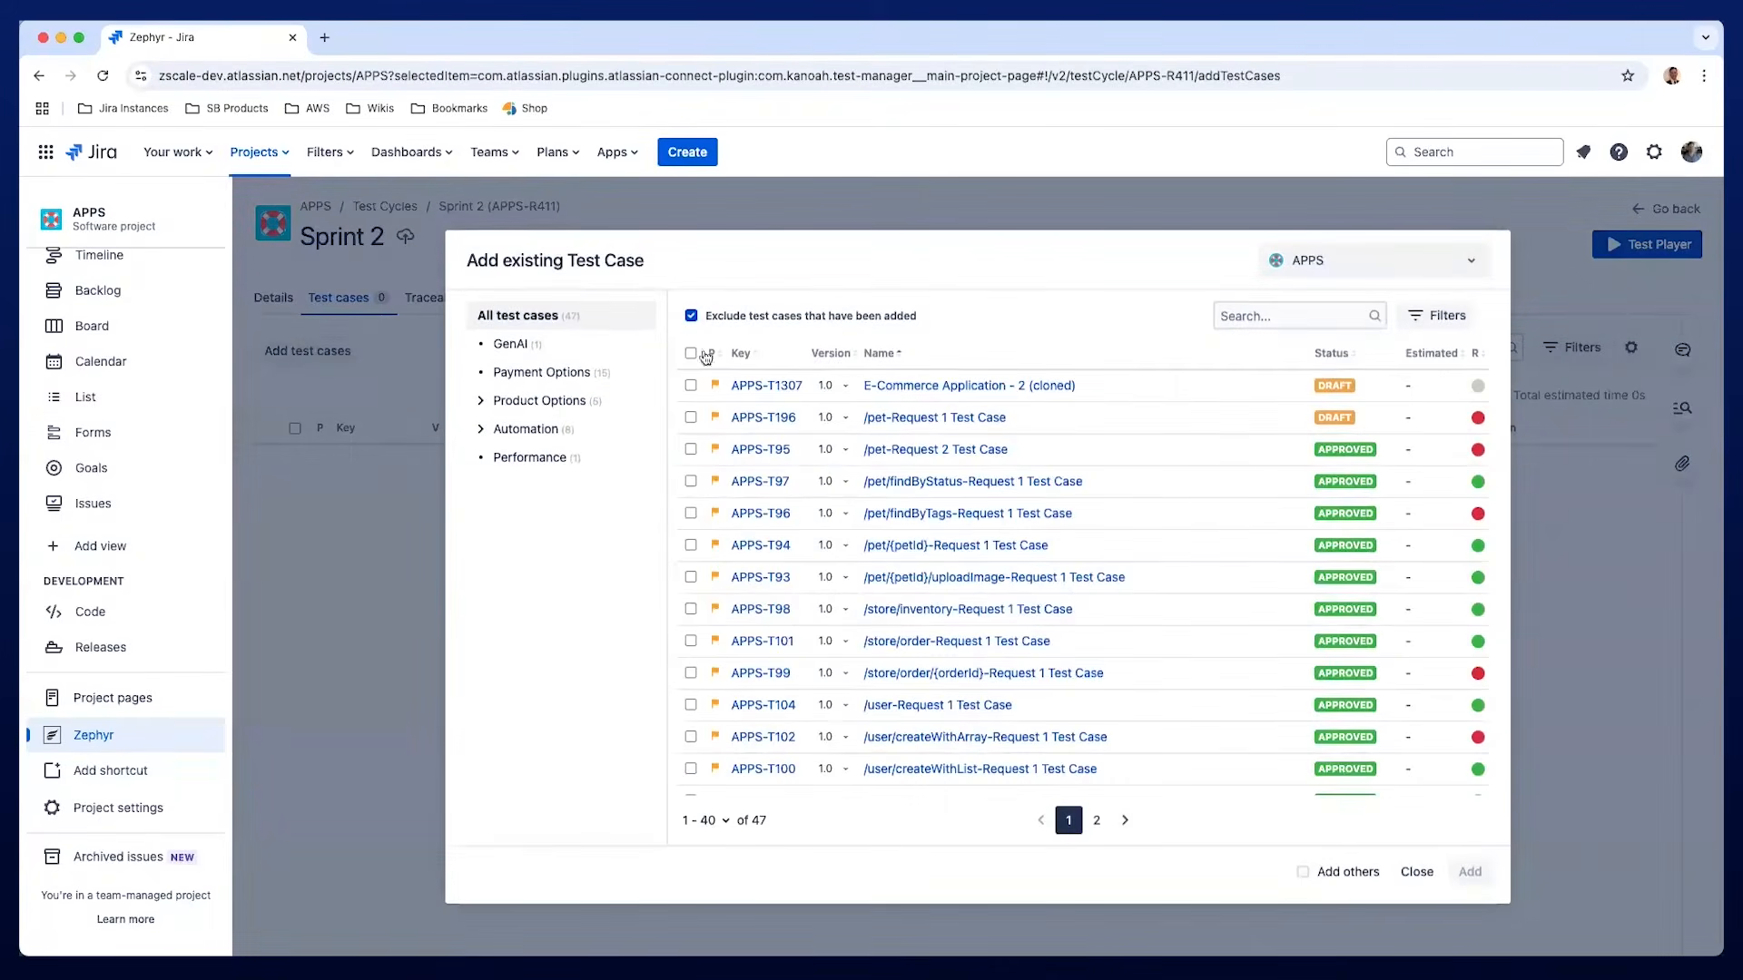
pyautogui.click(691, 385)
pyautogui.click(690, 417)
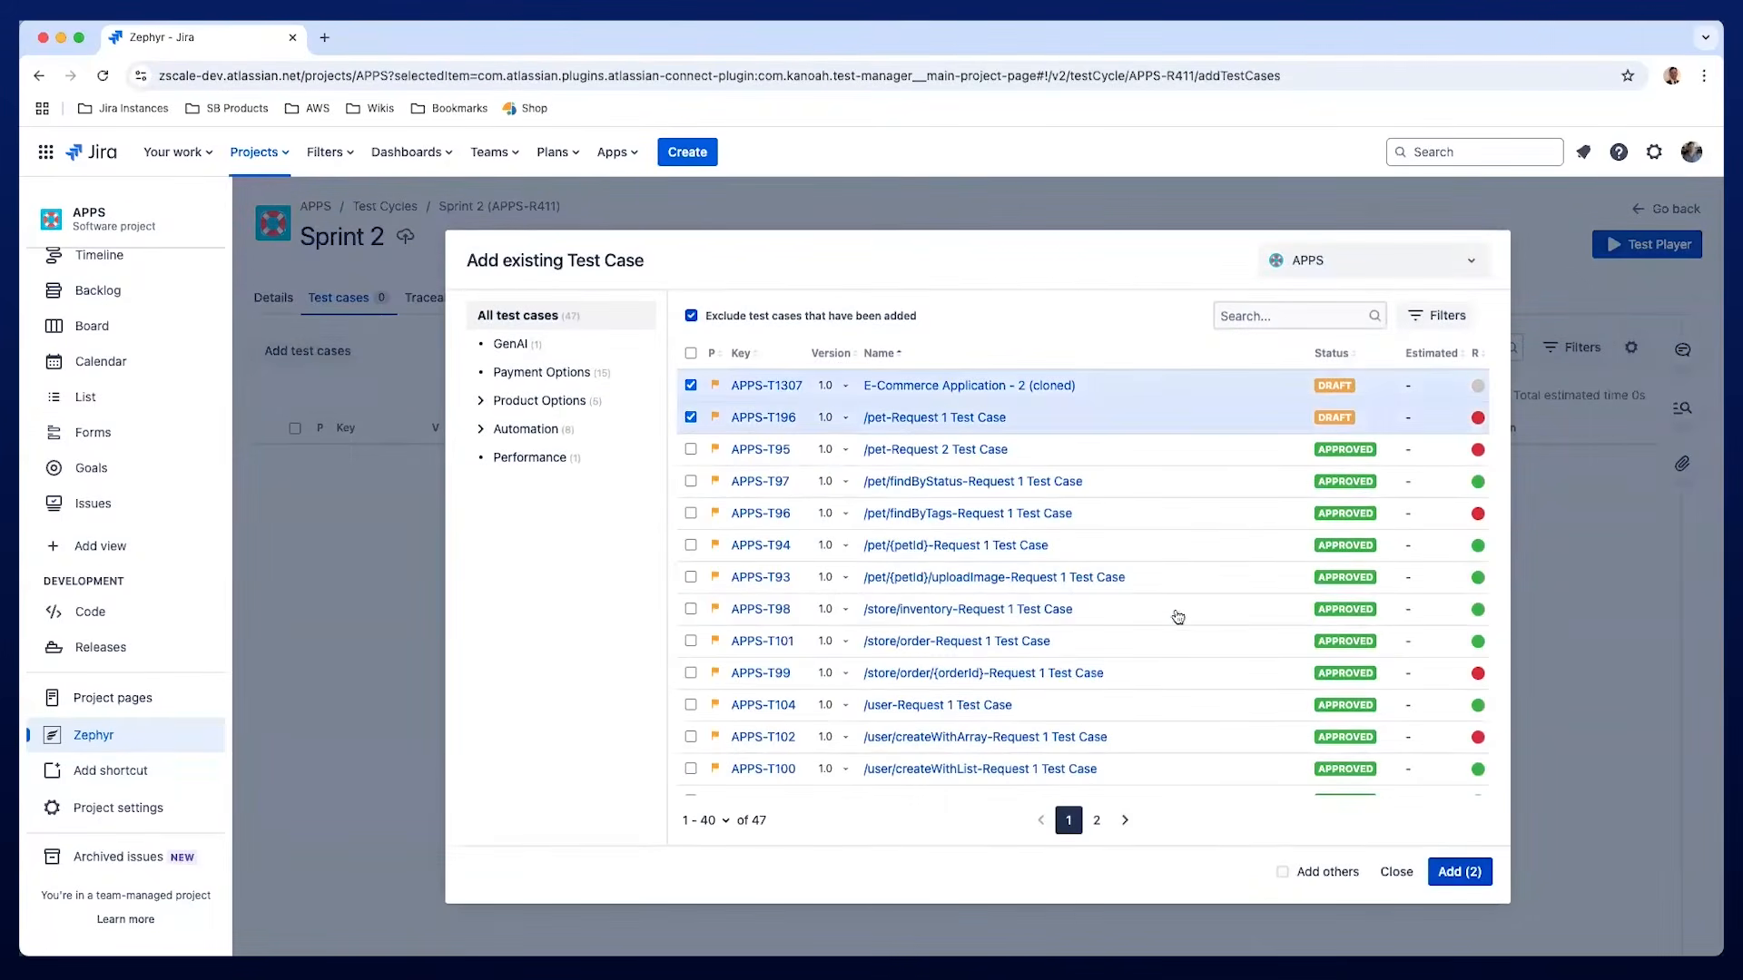
pyautogui.click(1282, 873)
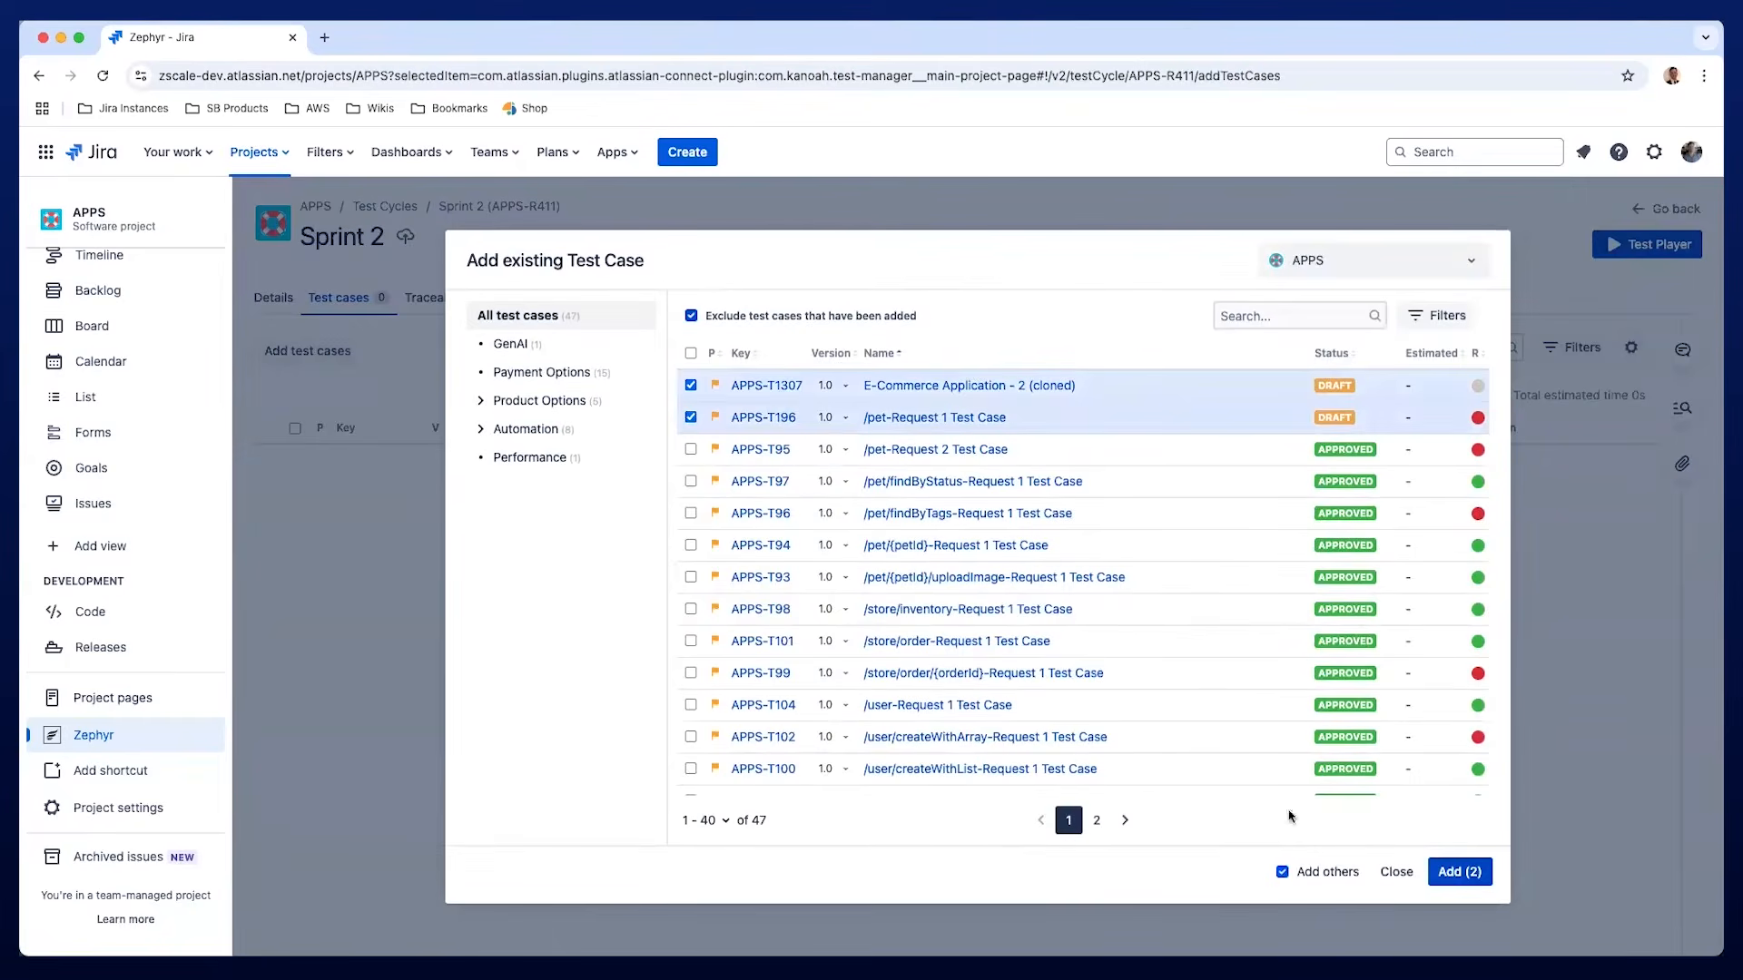
pyautogui.click(1328, 261)
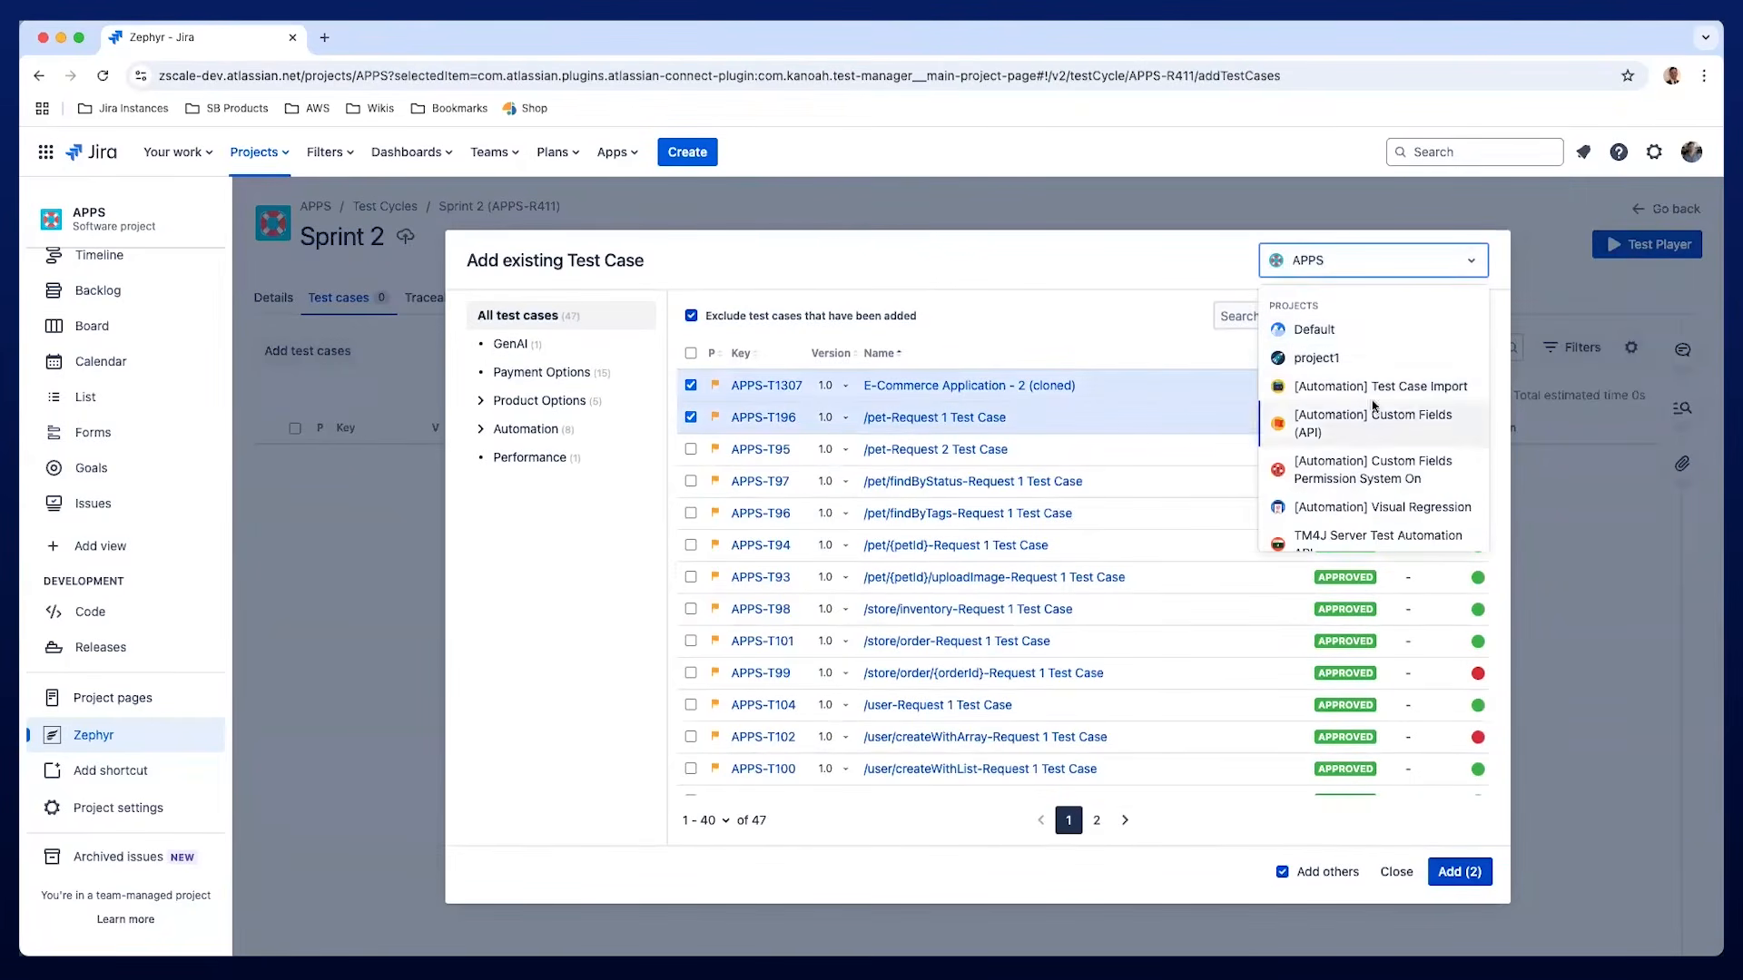
pyautogui.click(1453, 873)
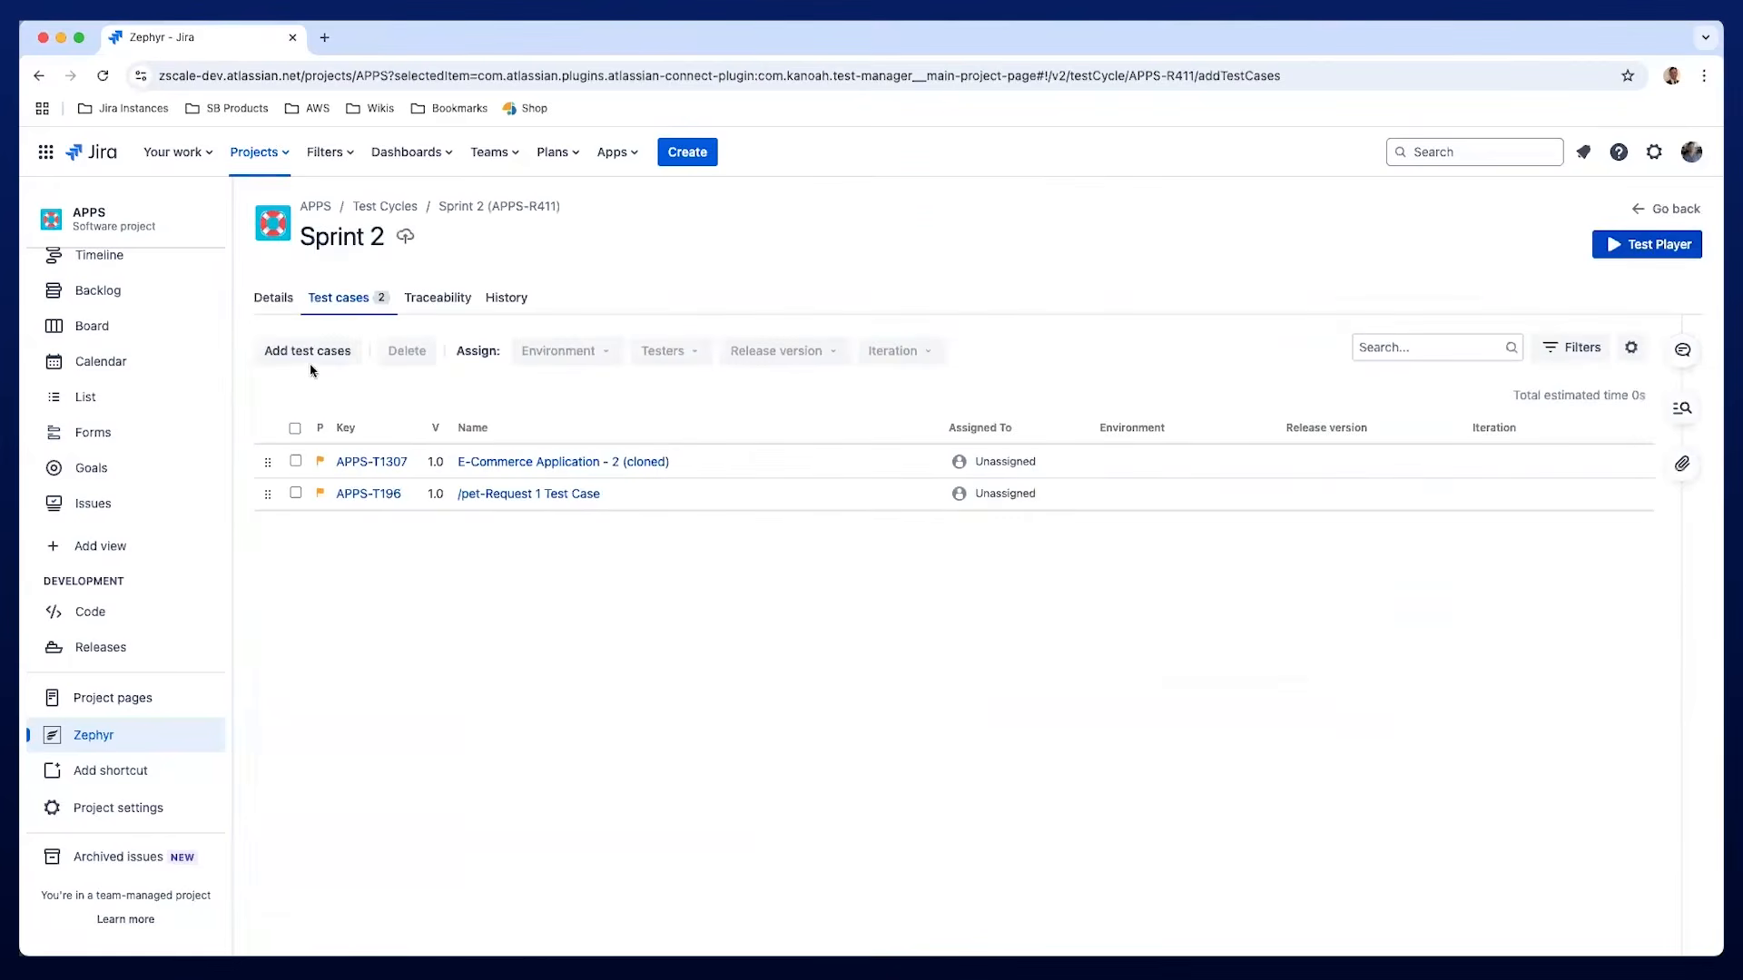
# Stop excluding already added test cases and add APPS-T1307 and APPS-T196 to the Sprint 2 cycle a second time.
pyautogui.click(308, 353)
pyautogui.click(692, 316)
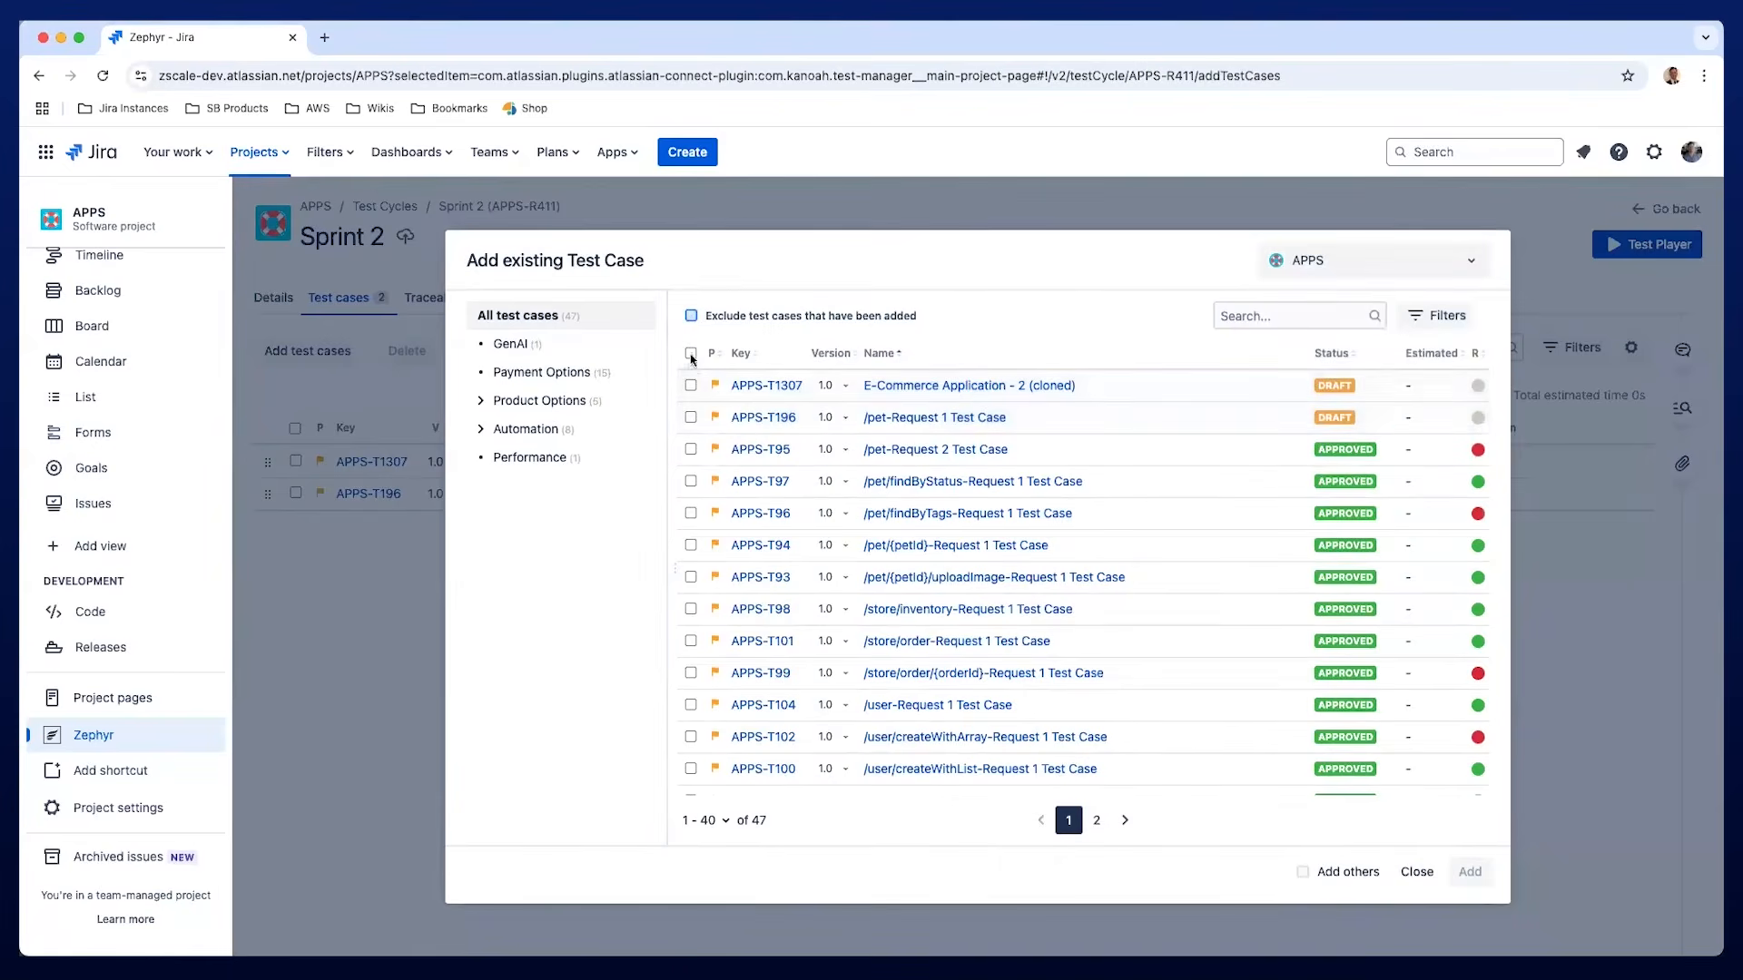
pyautogui.click(691, 385)
pyautogui.click(690, 417)
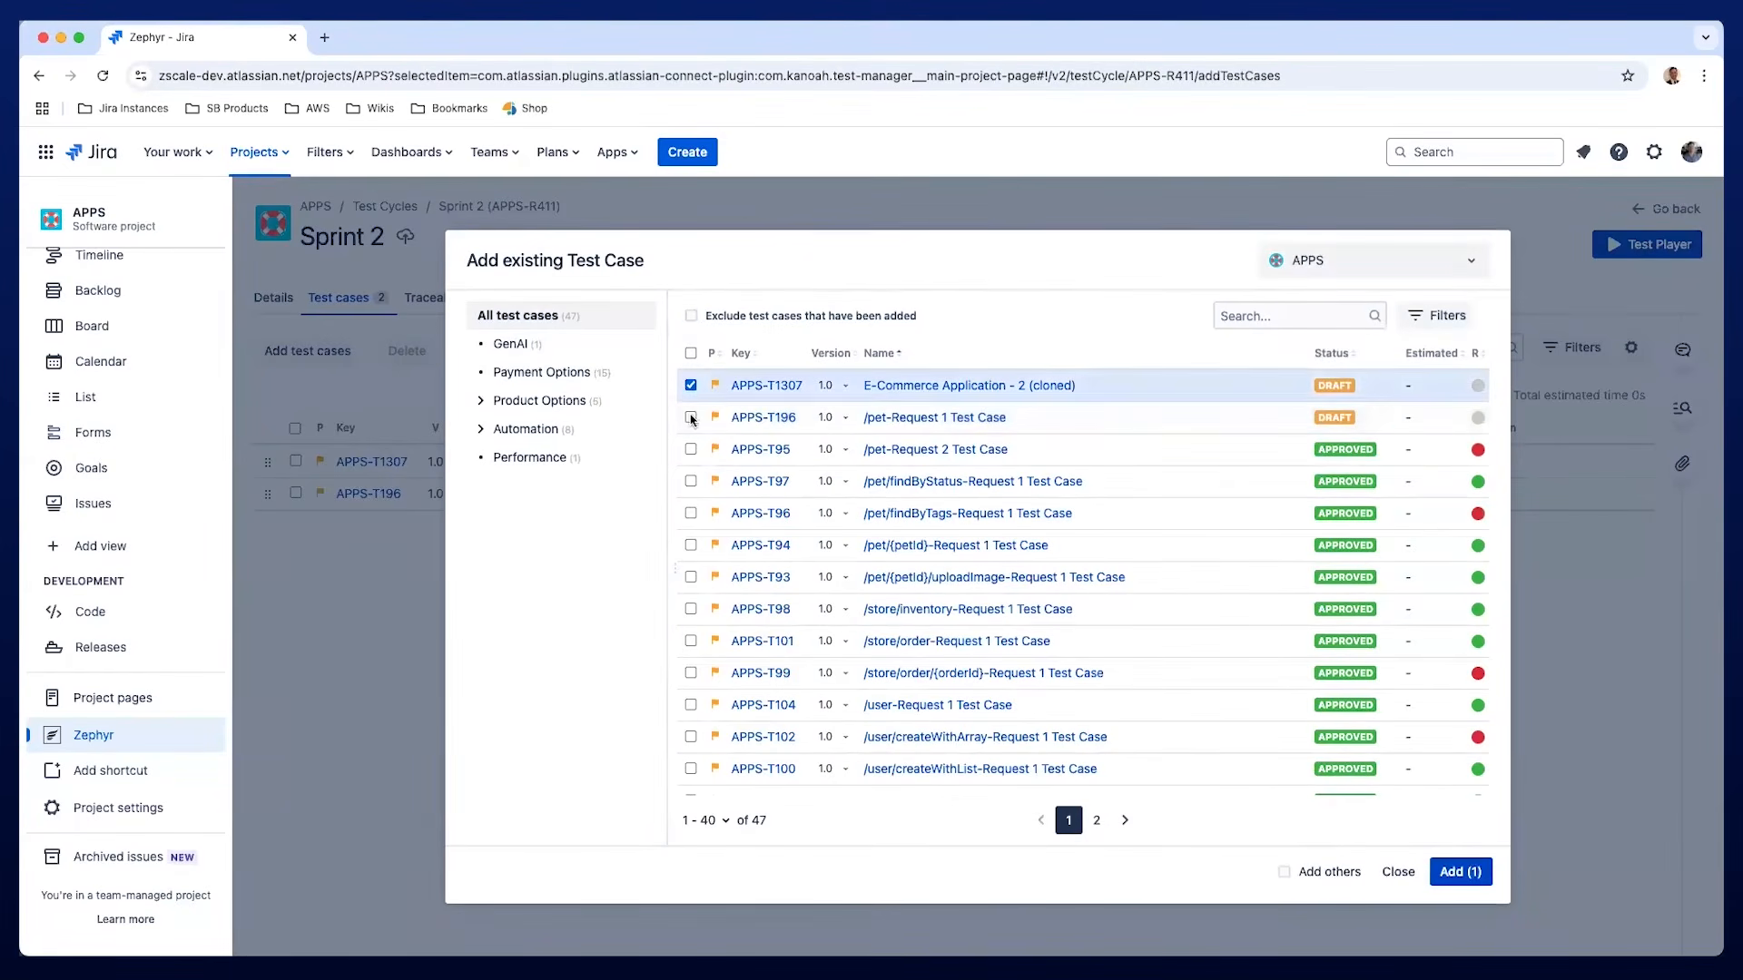
pyautogui.click(1457, 873)
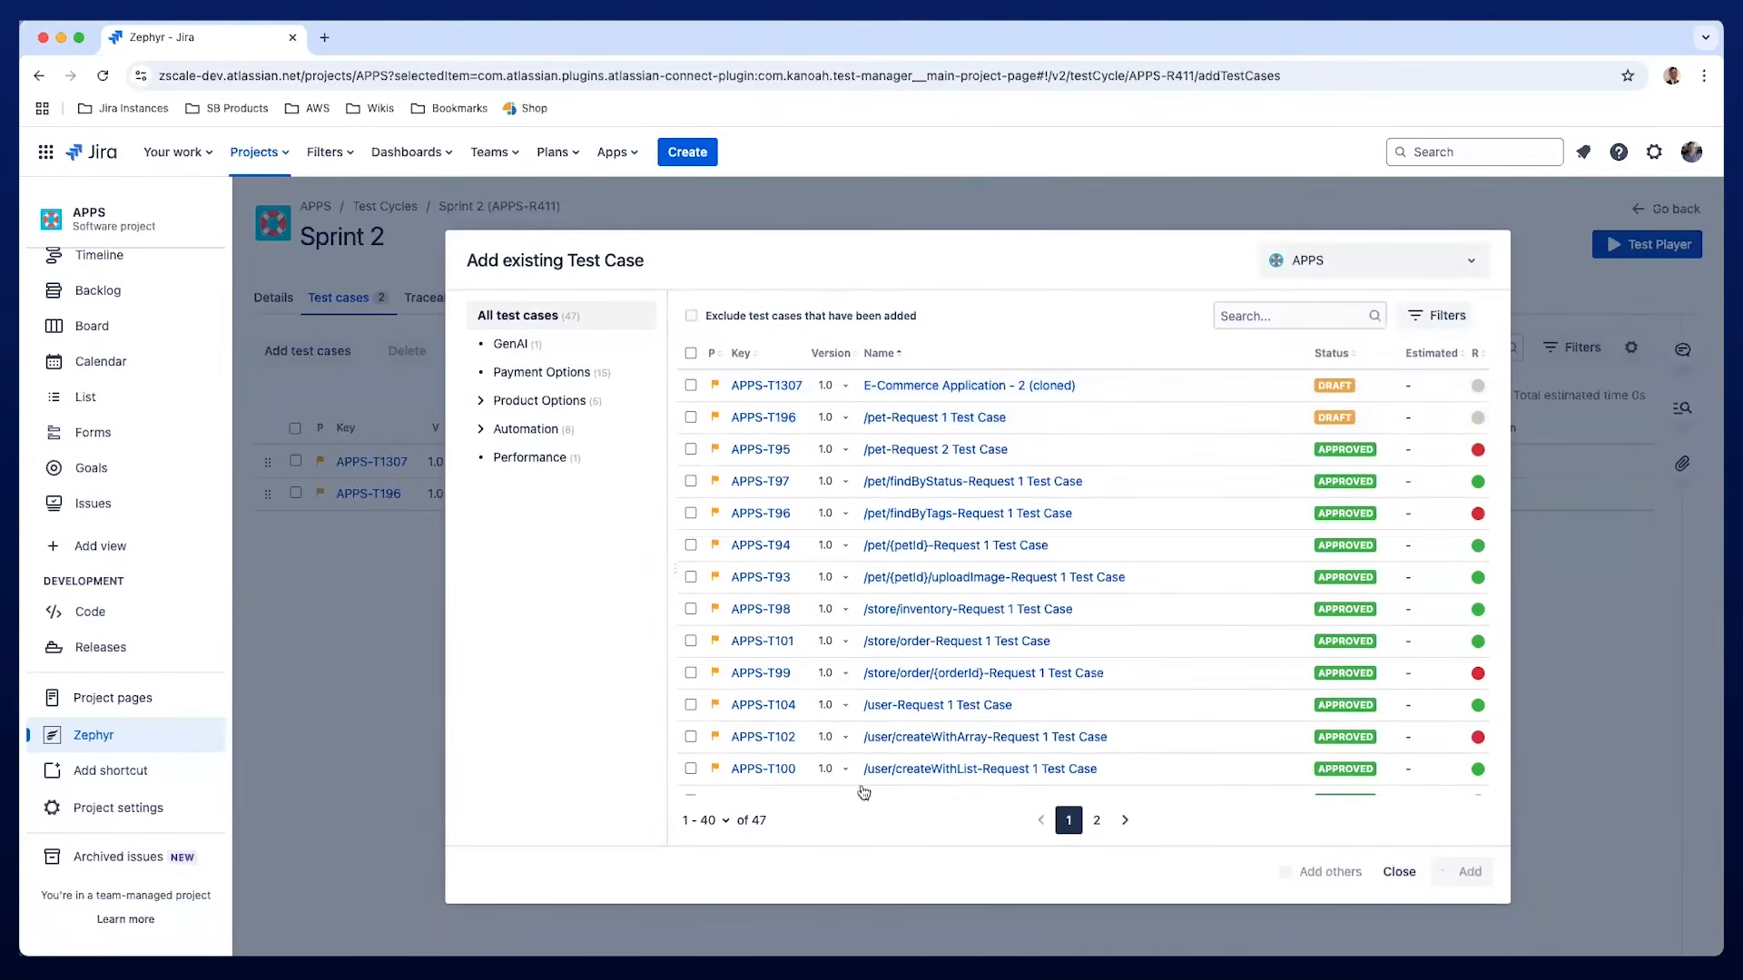
pyautogui.click(387, 651)
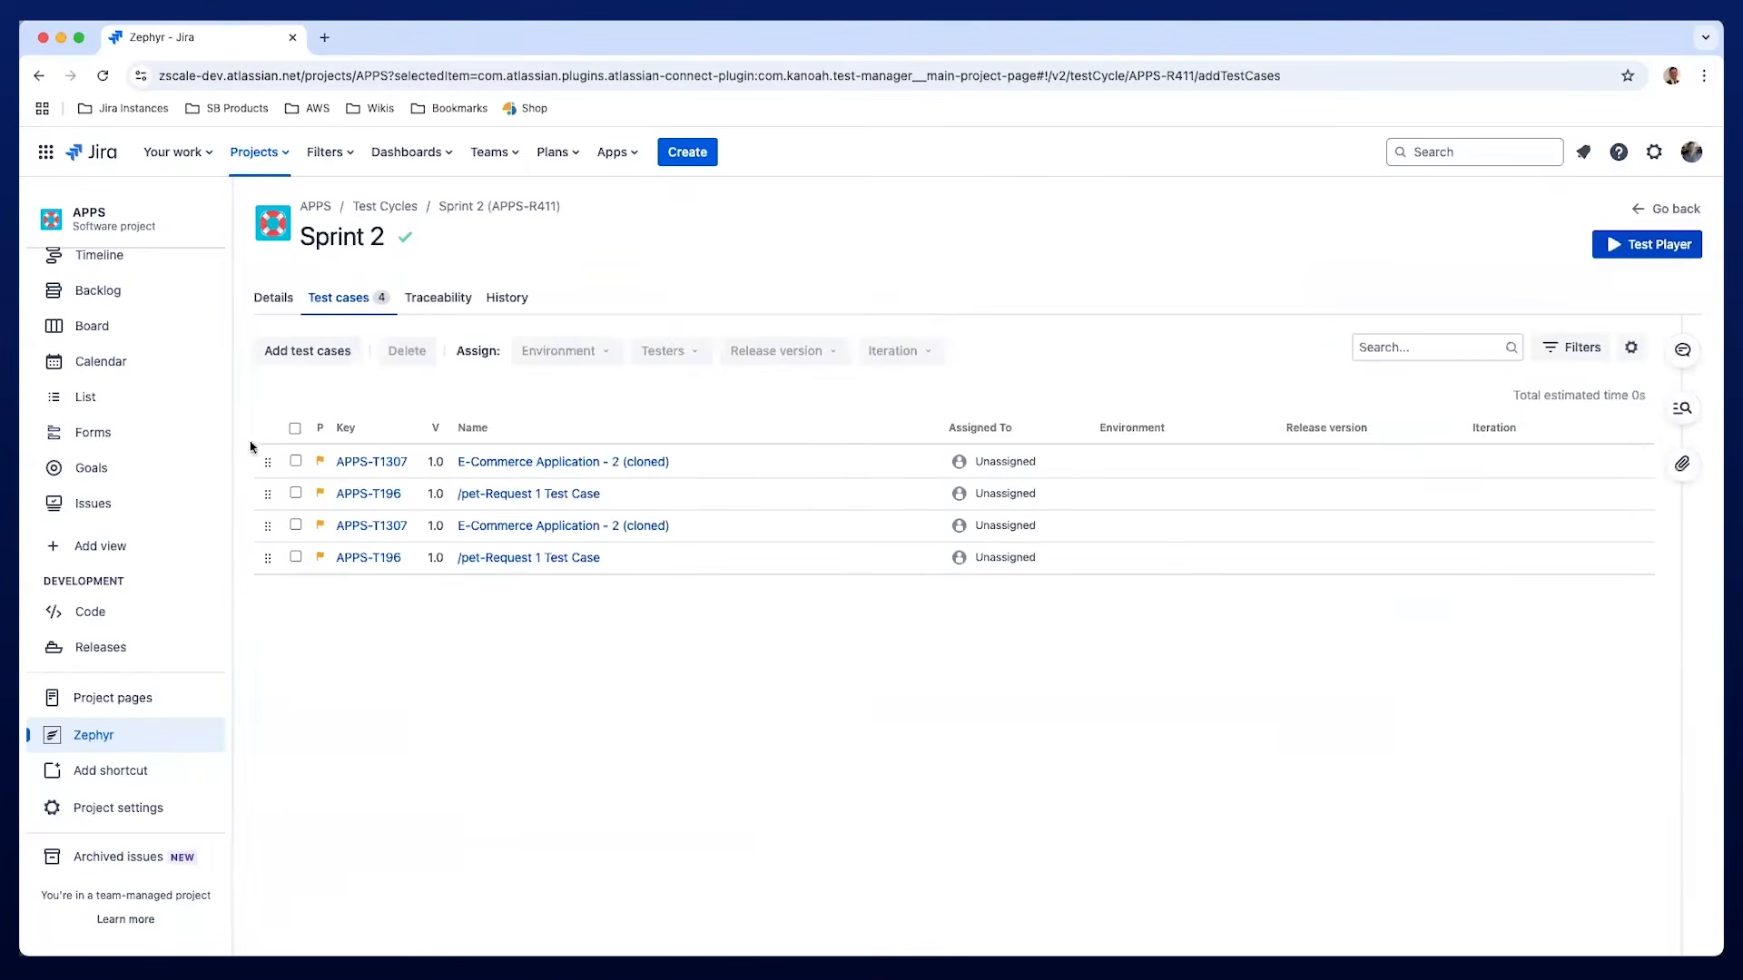
# Assign the Android Alpha environment and the listed team member as tester to all test cases in the cycle.
pyautogui.click(295, 427)
pyautogui.click(555, 353)
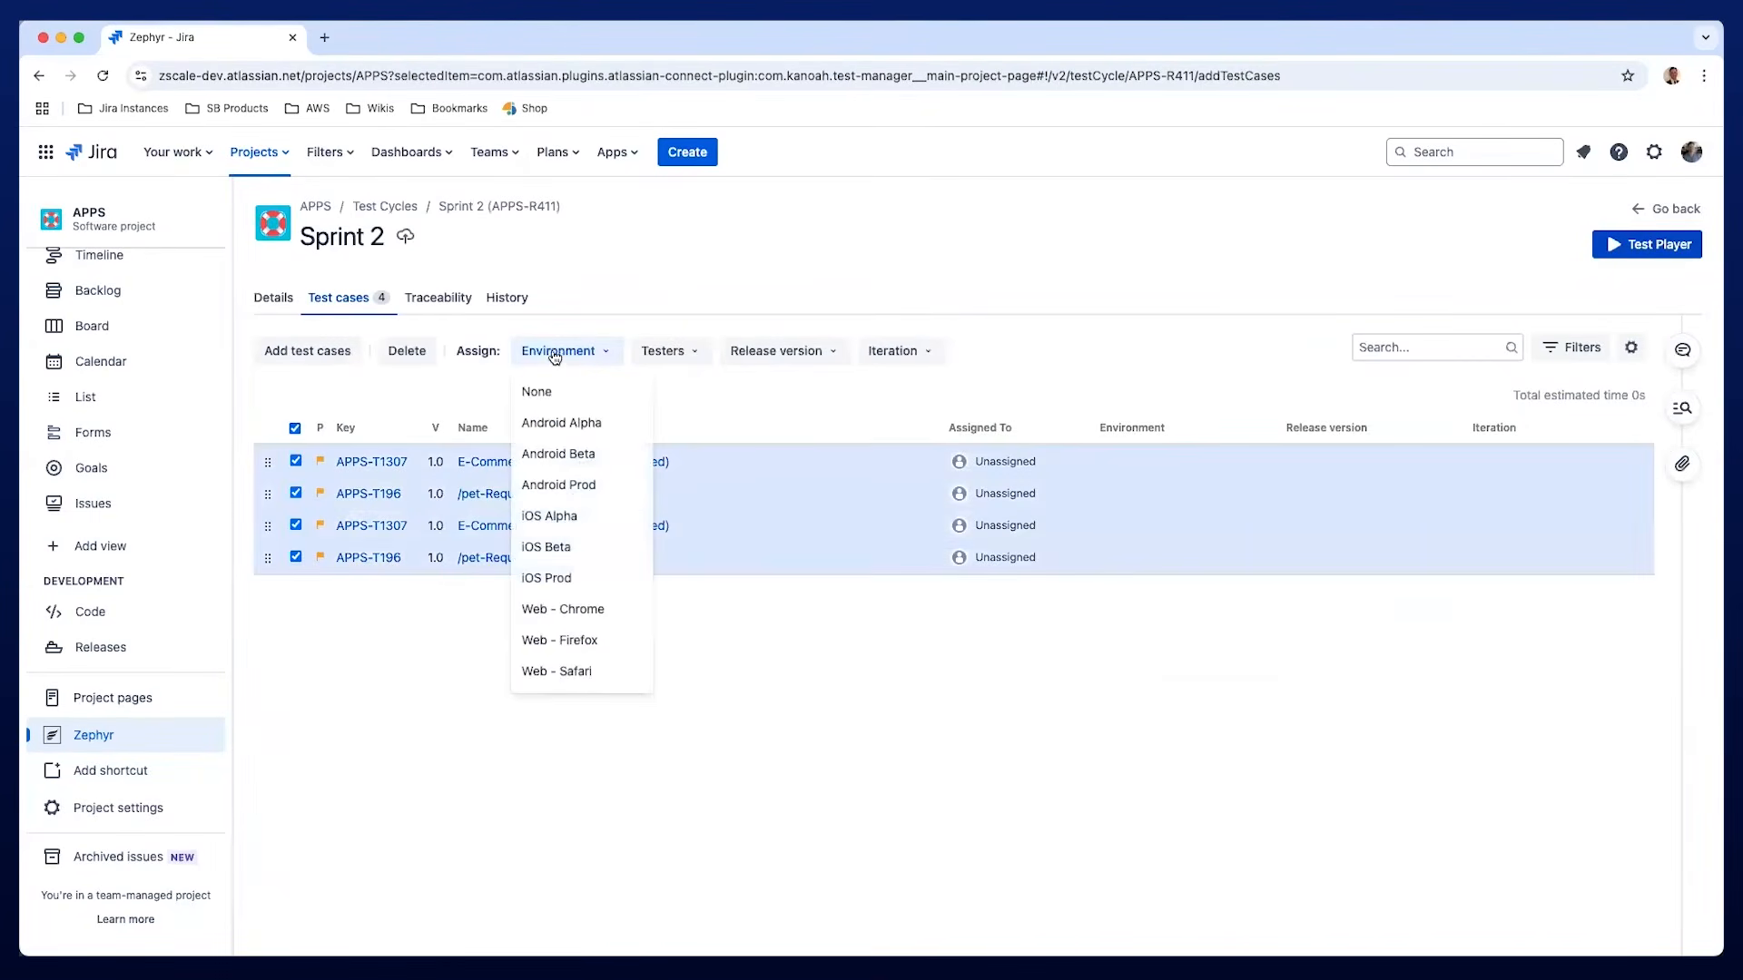
pyautogui.click(581, 422)
pyautogui.click(669, 356)
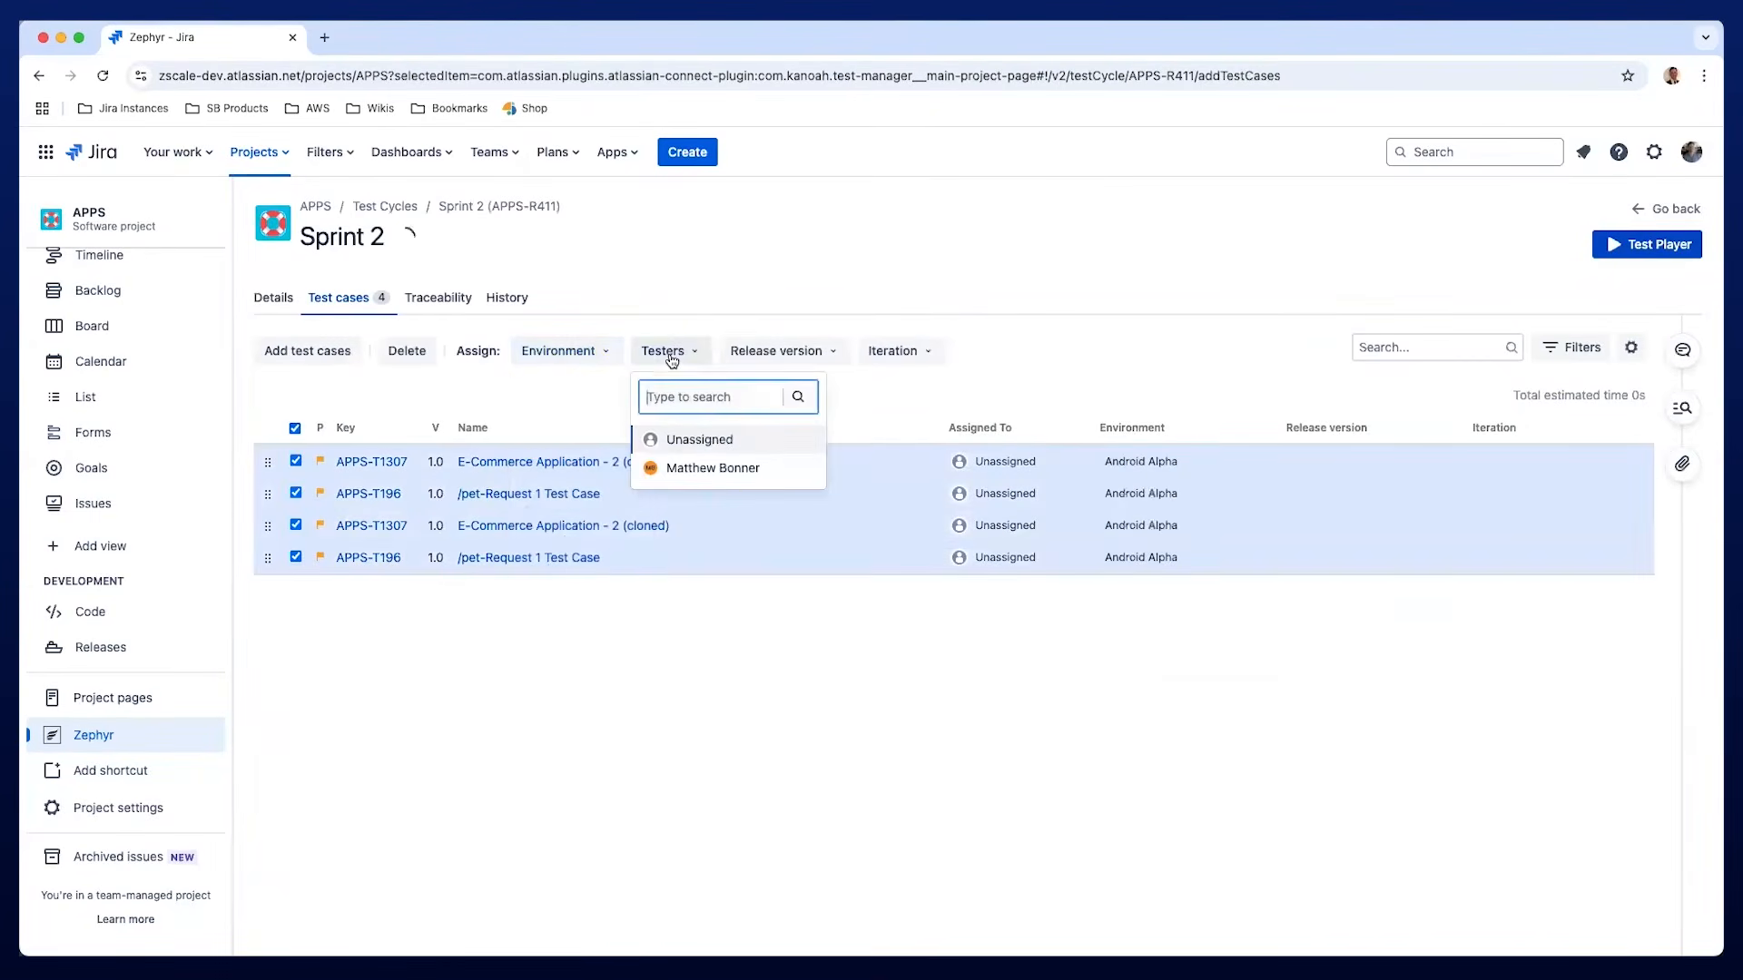
pyautogui.click(703, 467)
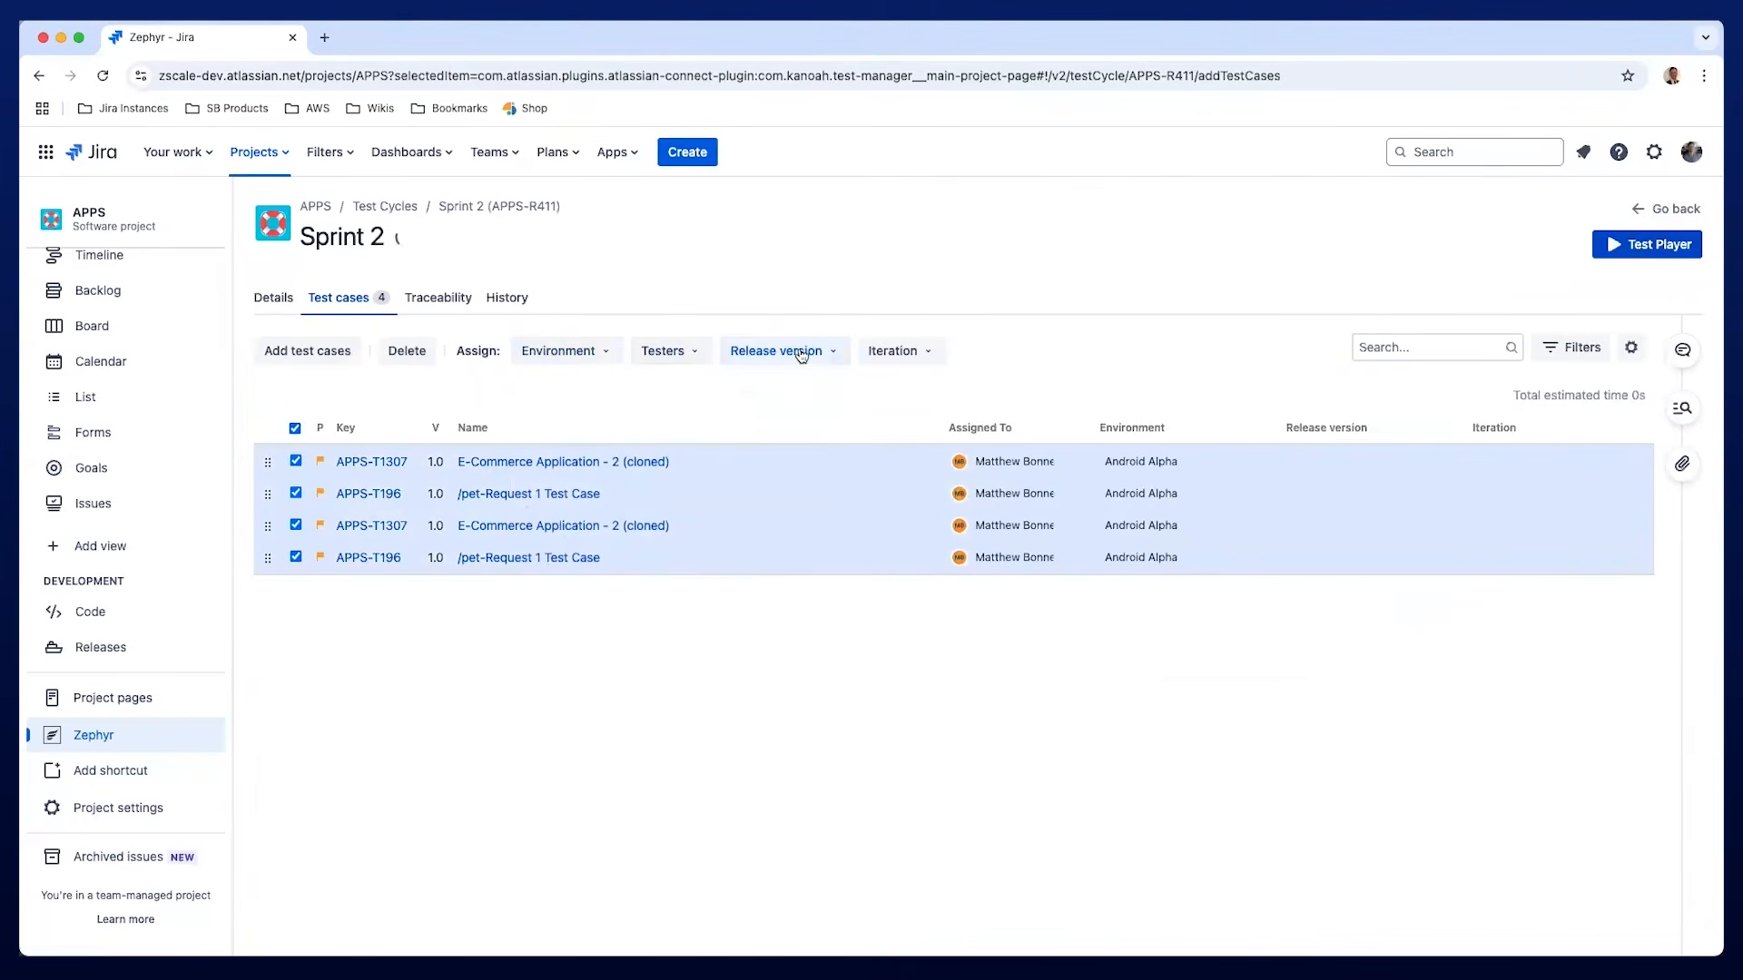
# Assign release version "API Enhancements - v2.3" and the Manual iteration to all selected test cases.
pyautogui.click(804, 354)
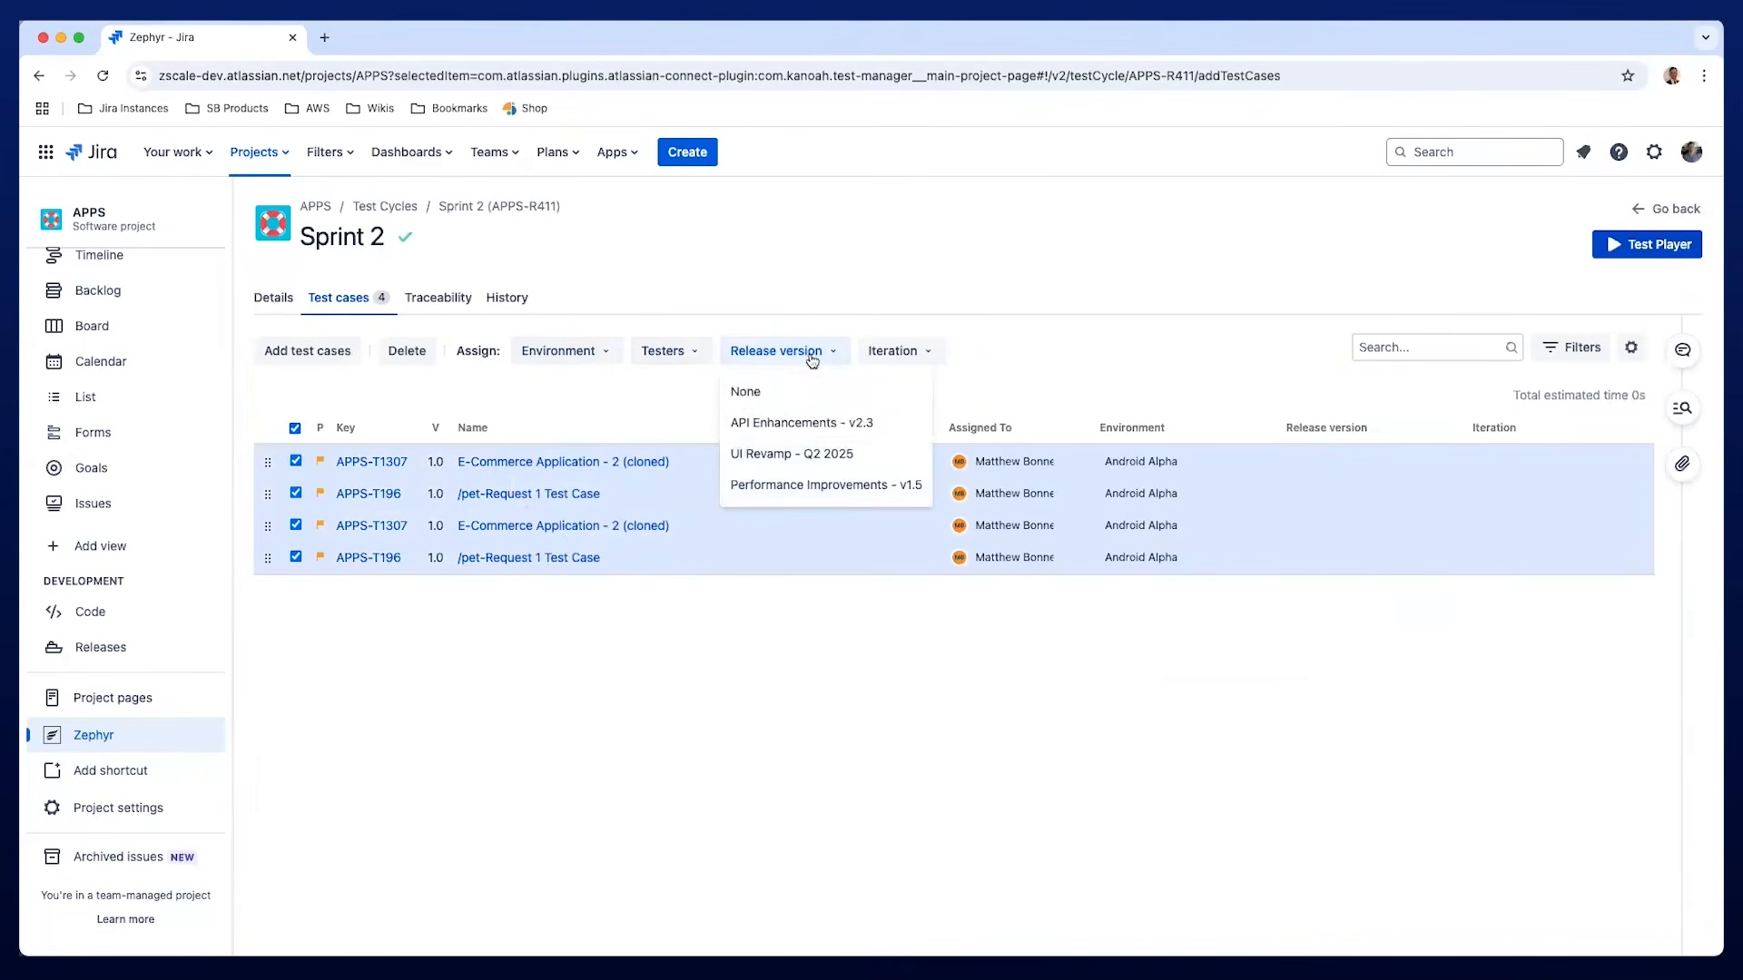
pyautogui.click(785, 426)
pyautogui.click(900, 365)
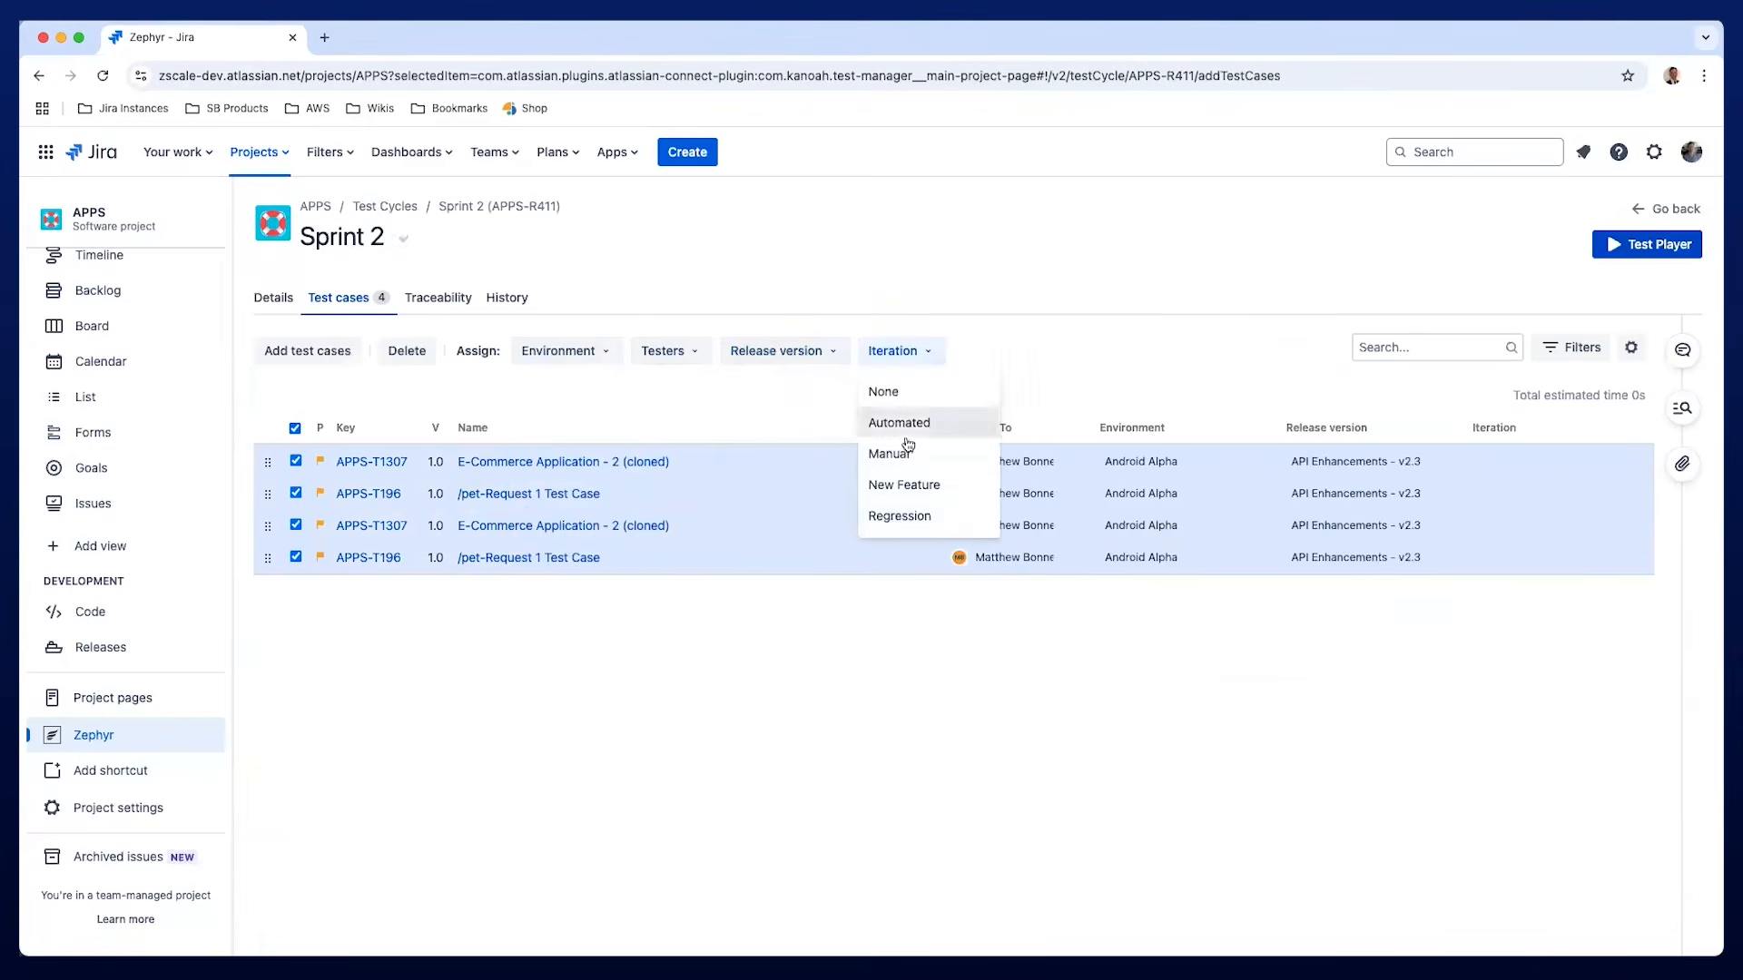
pyautogui.click(908, 456)
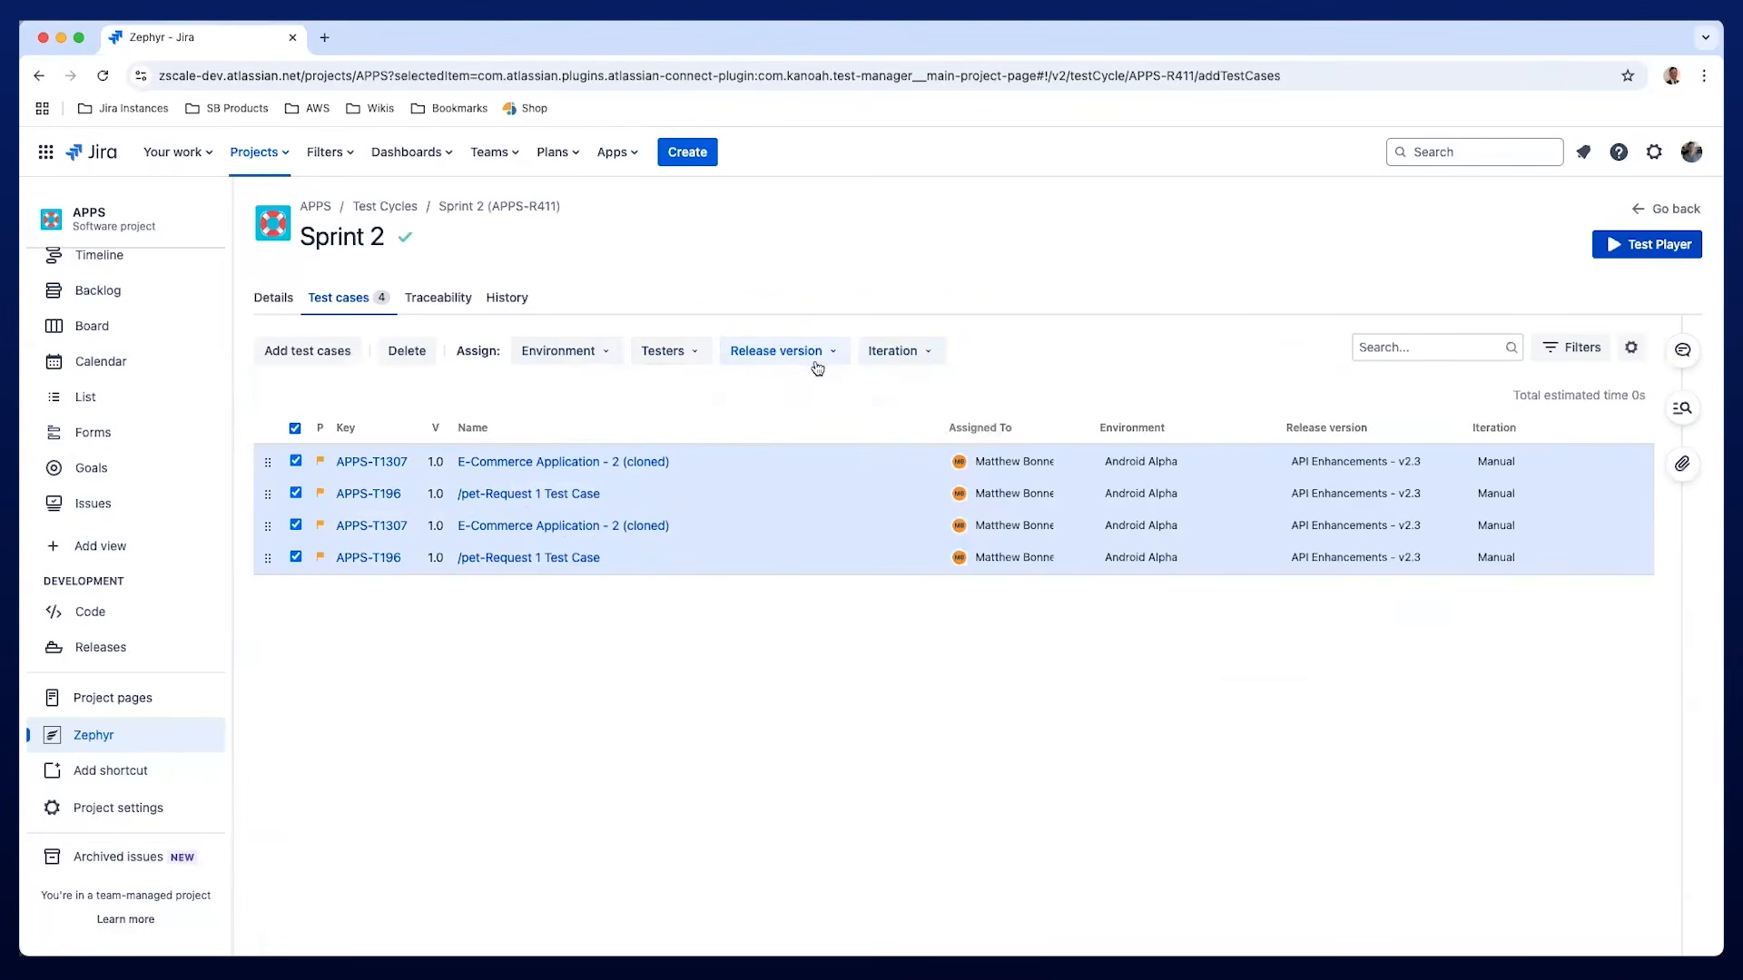
# Set the environment of the first APPS-T196 entry to Android Prod and of the second APPS-T196 entry to iOS Prod.
pyautogui.click(1171, 501)
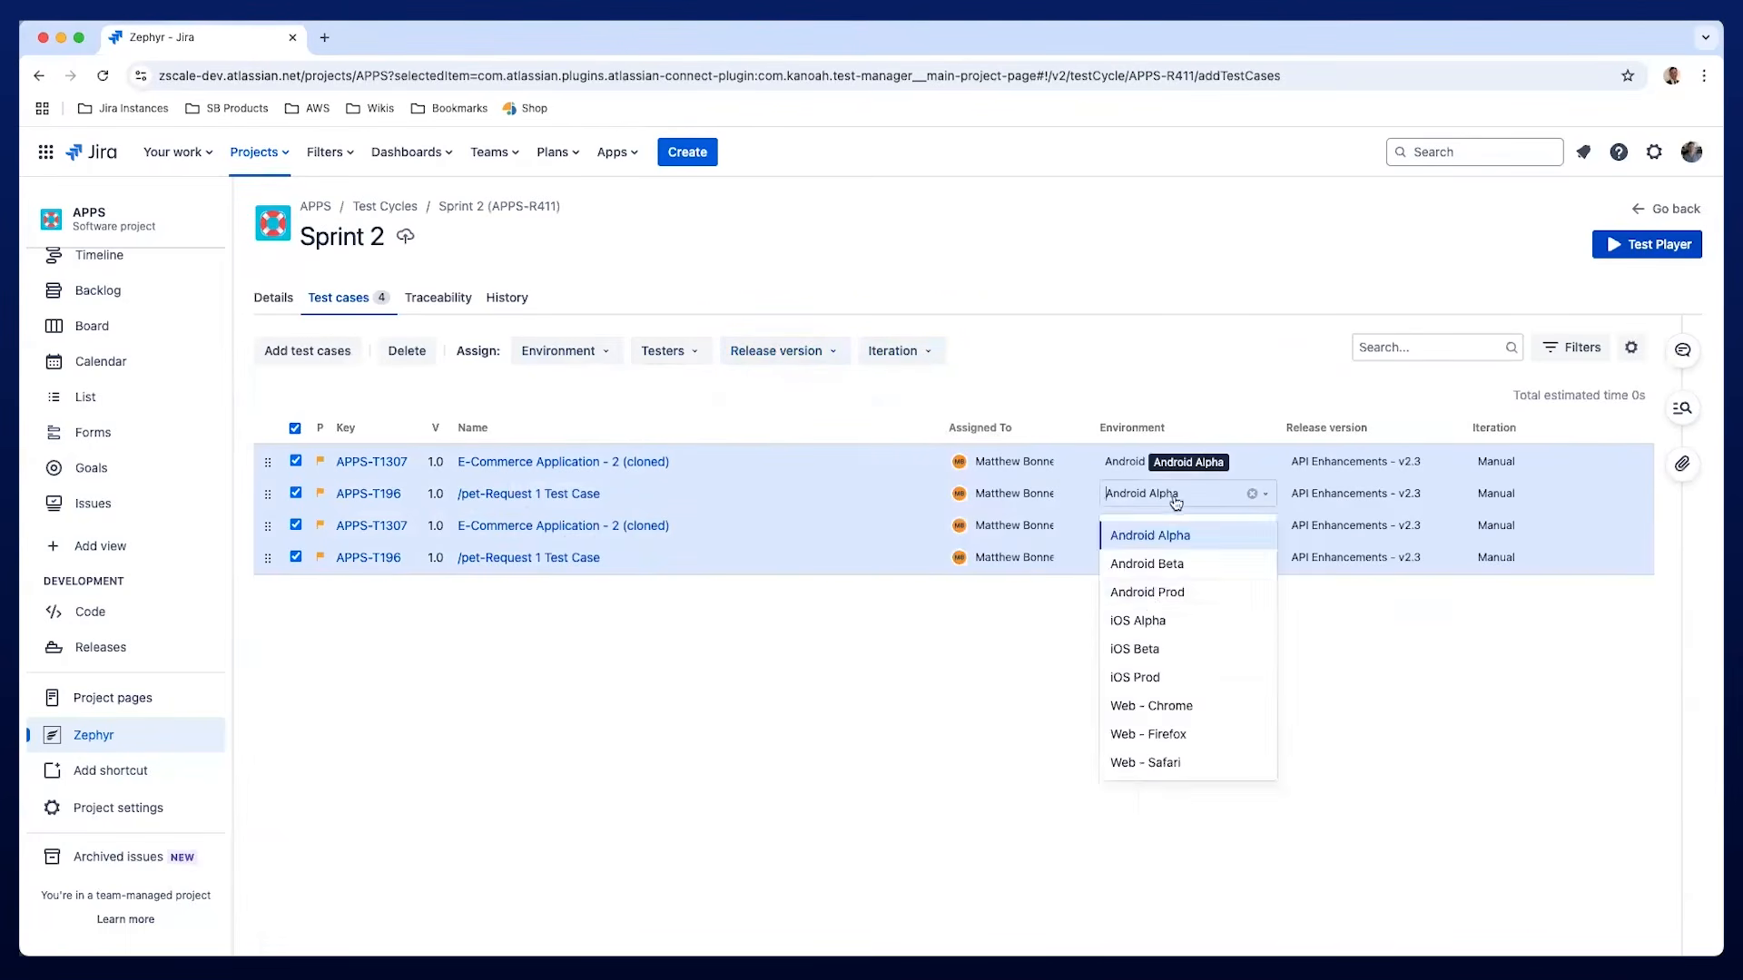
pyautogui.click(1147, 594)
pyautogui.click(1178, 557)
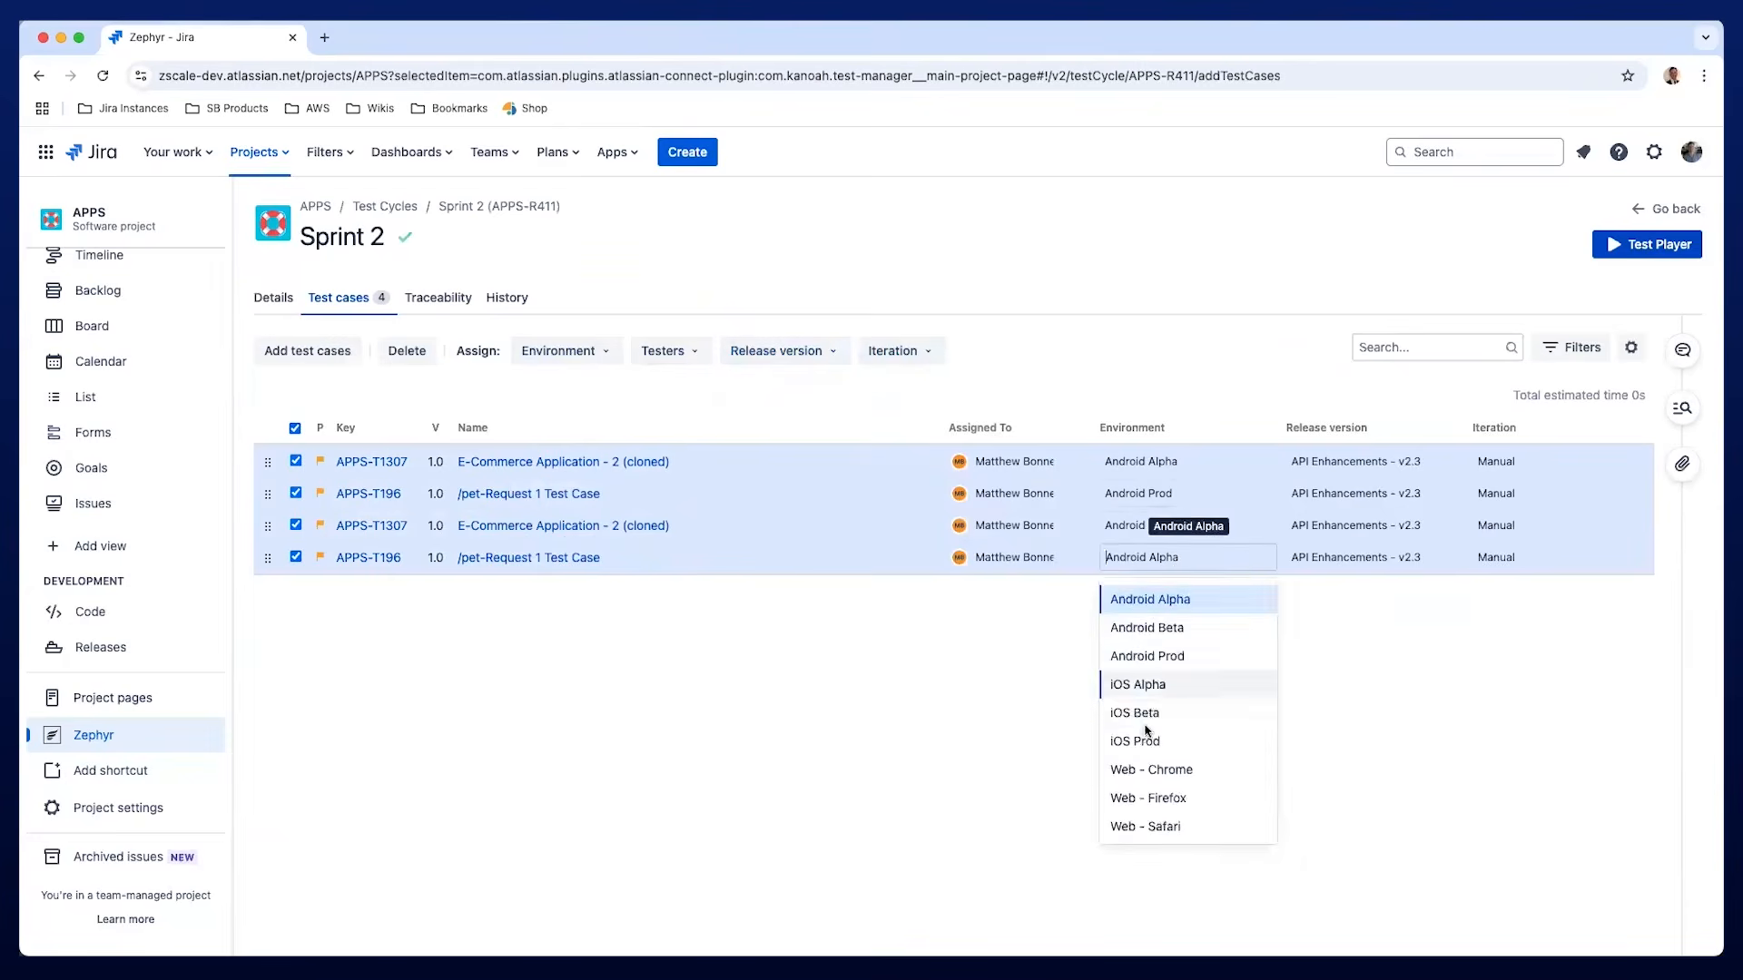
pyautogui.click(1142, 740)
# Clear the assignee of the second APPS-T1307 entry and assign it to a different tester by searching their first name.
pyautogui.click(1068, 527)
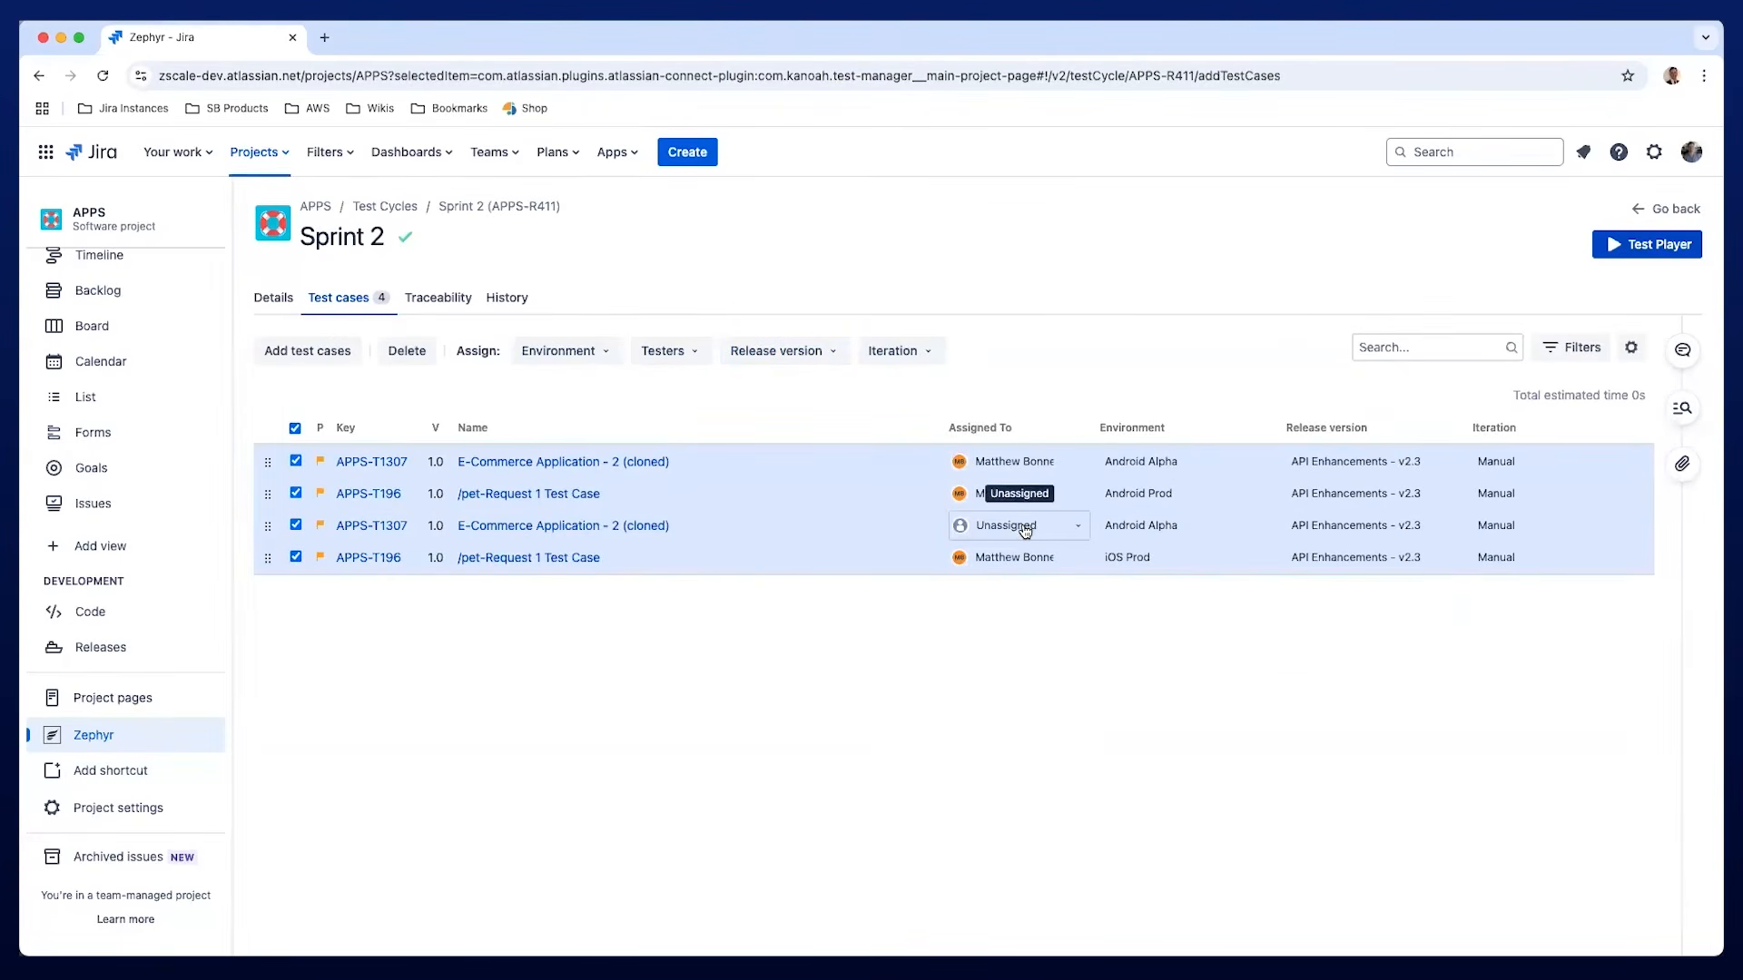
pyautogui.click(1026, 530)
pyautogui.write('sarah')
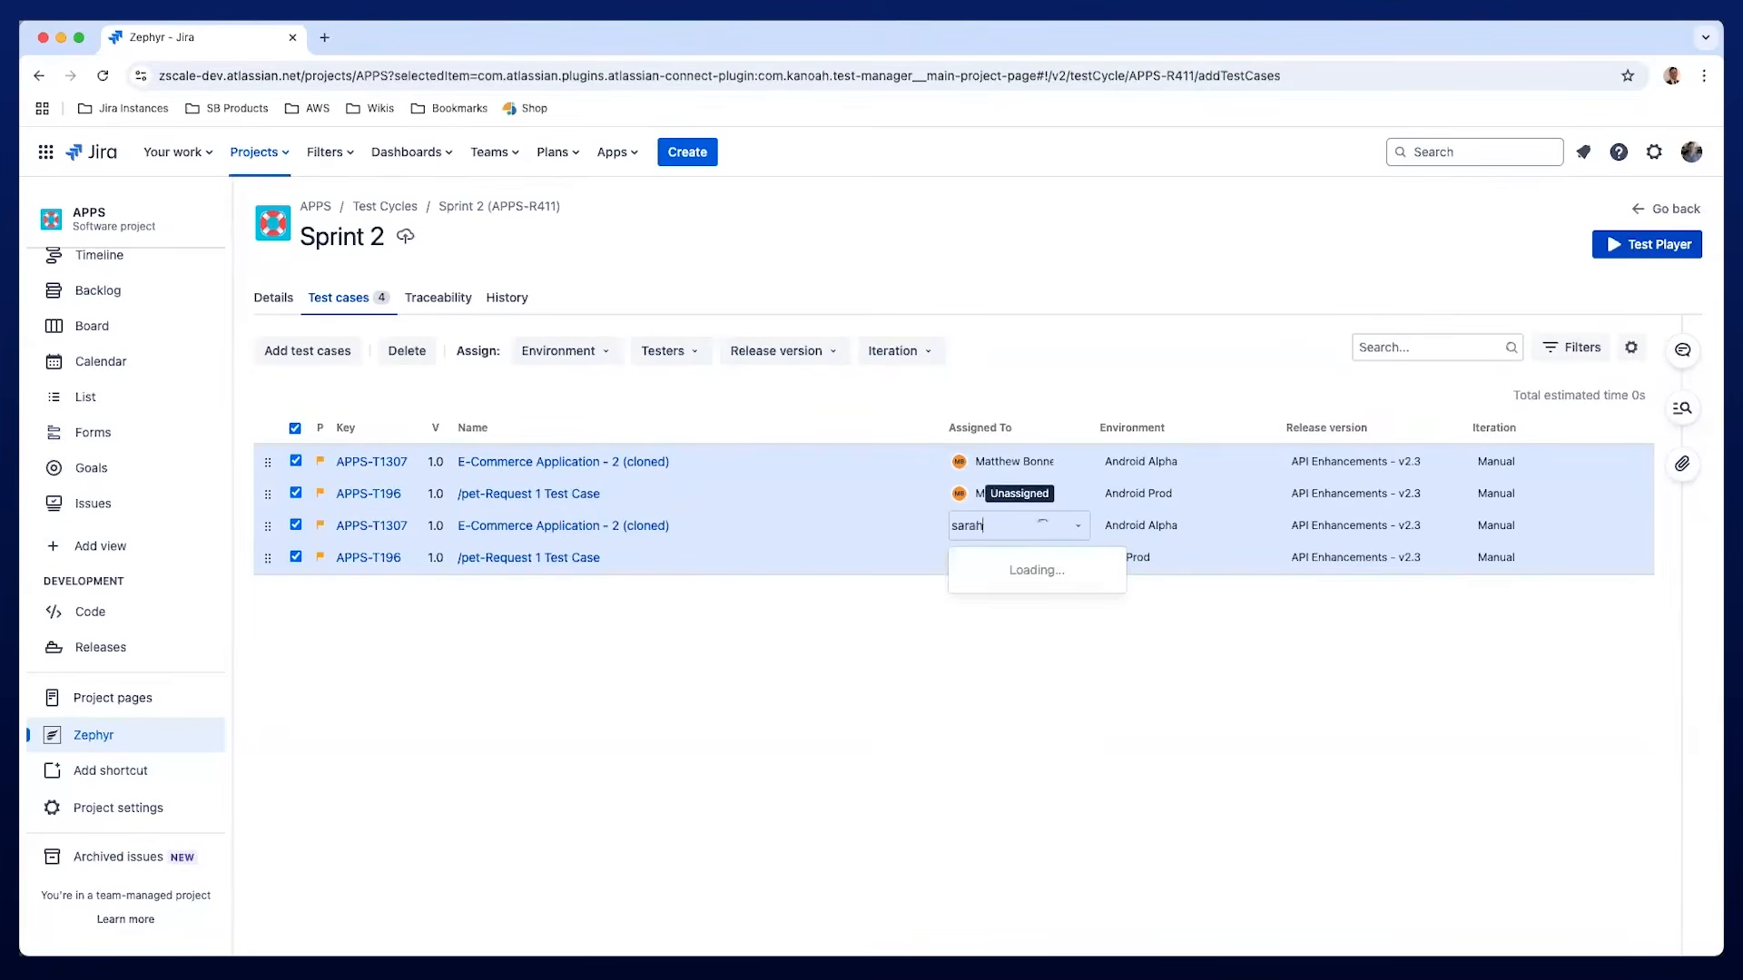
pyautogui.click(1026, 568)
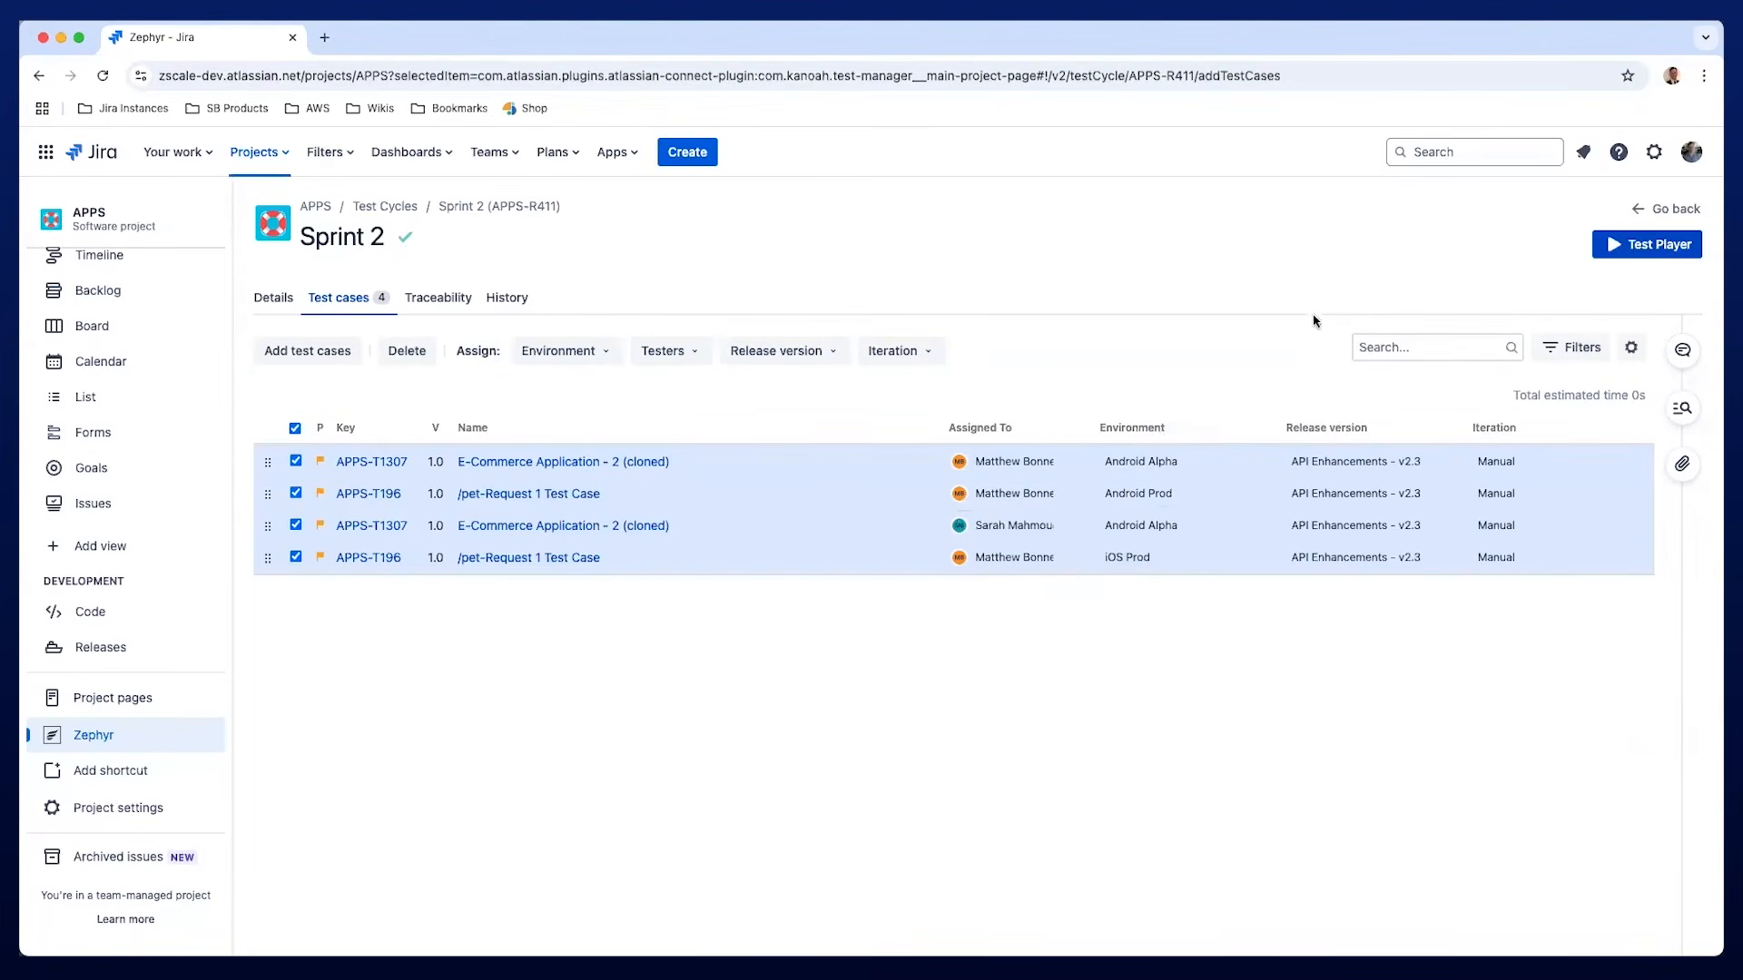
# Check the Sprint 2 cycle's traceability options, return to its test cases and open the cycle in the Test Player.
pyautogui.click(464, 303)
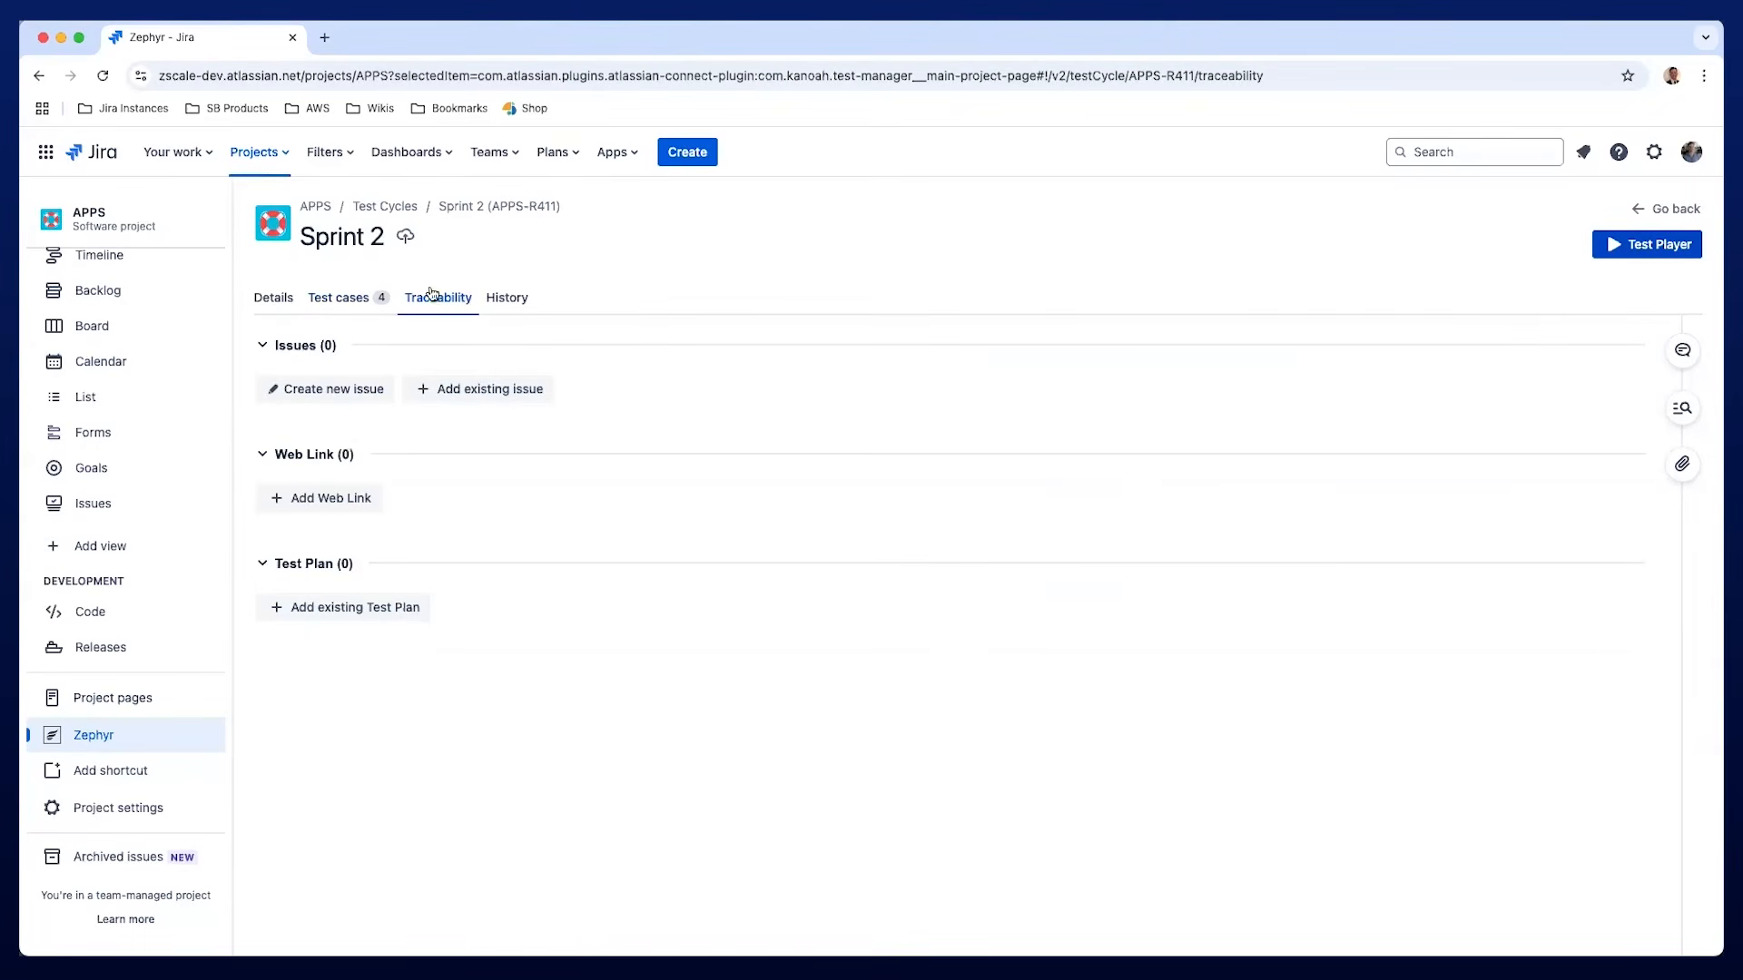
pyautogui.click(350, 303)
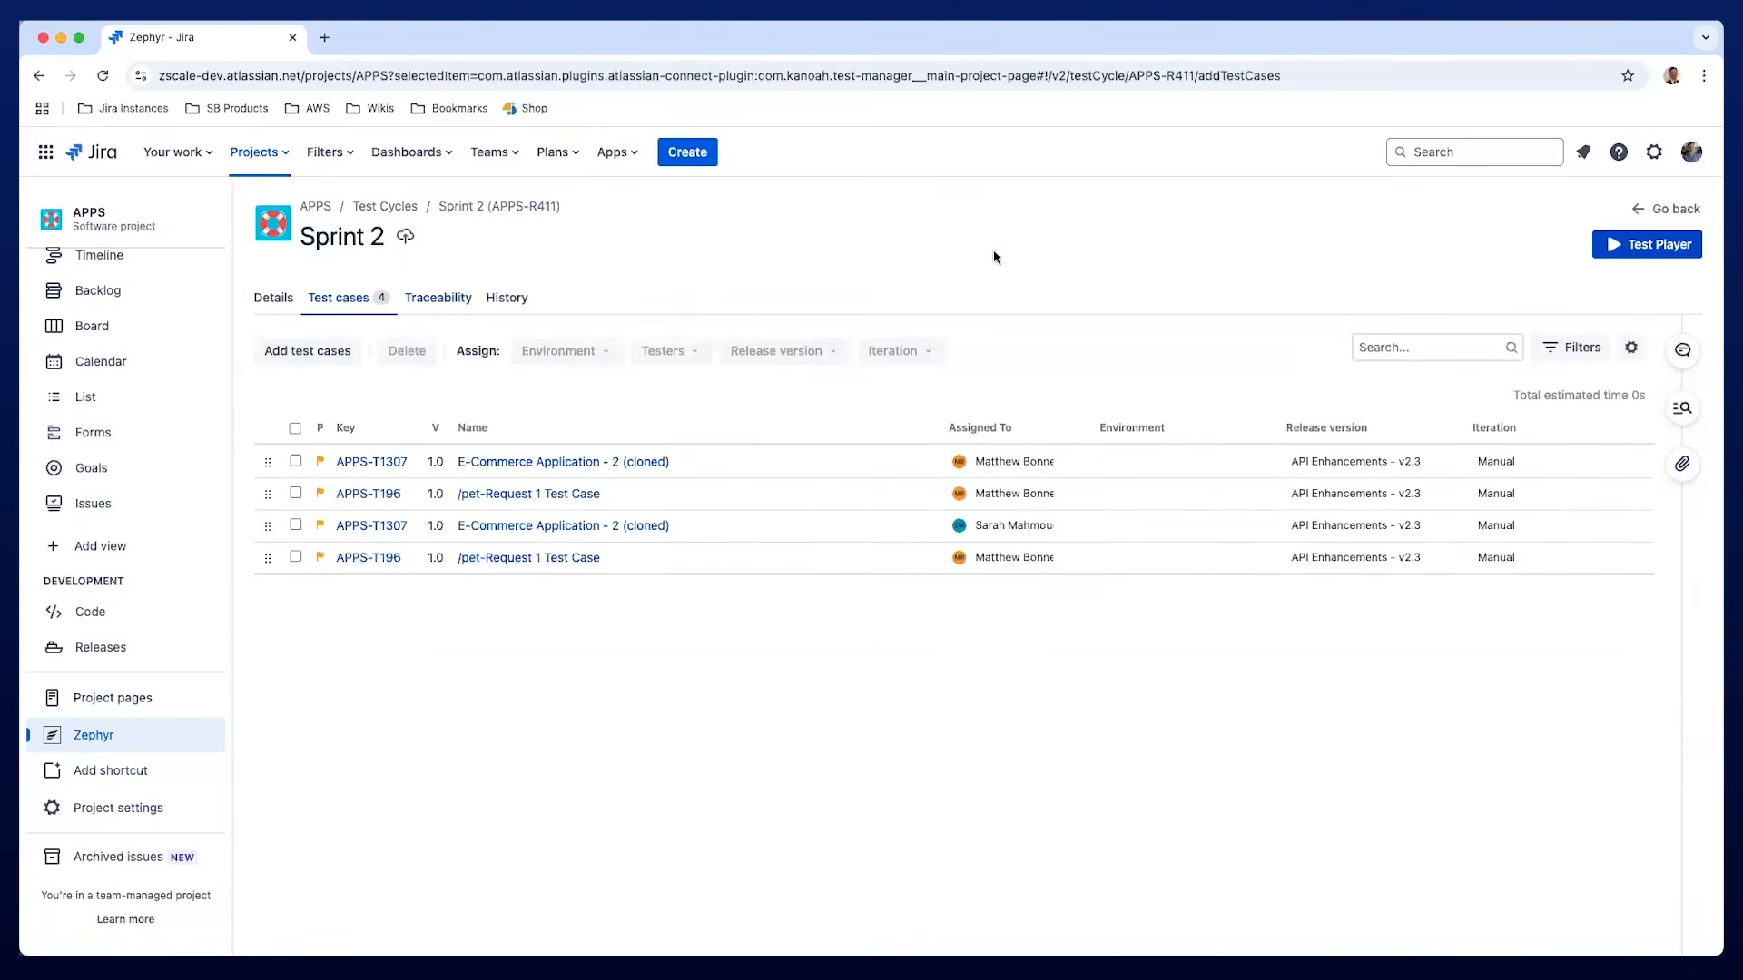
pyautogui.click(1610, 246)
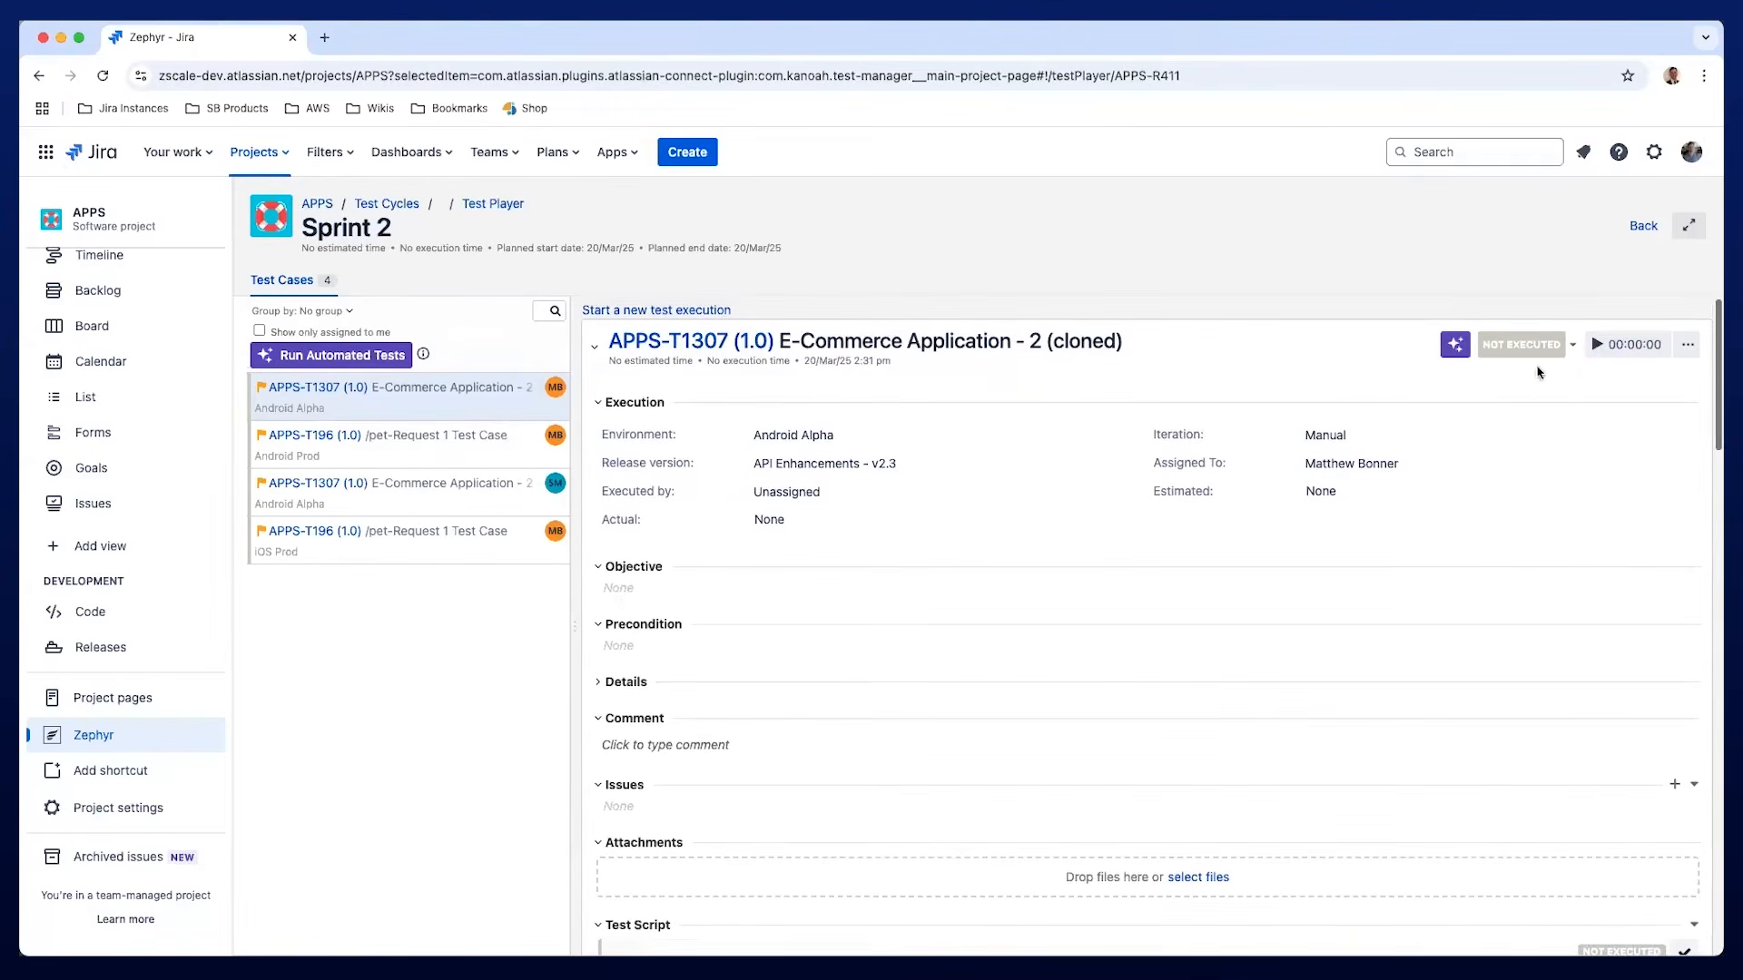
# Check the execution status options for APPS-T1307, mark step 1 "Search for ball" as Pass and review the overall status.
pyautogui.click(1508, 354)
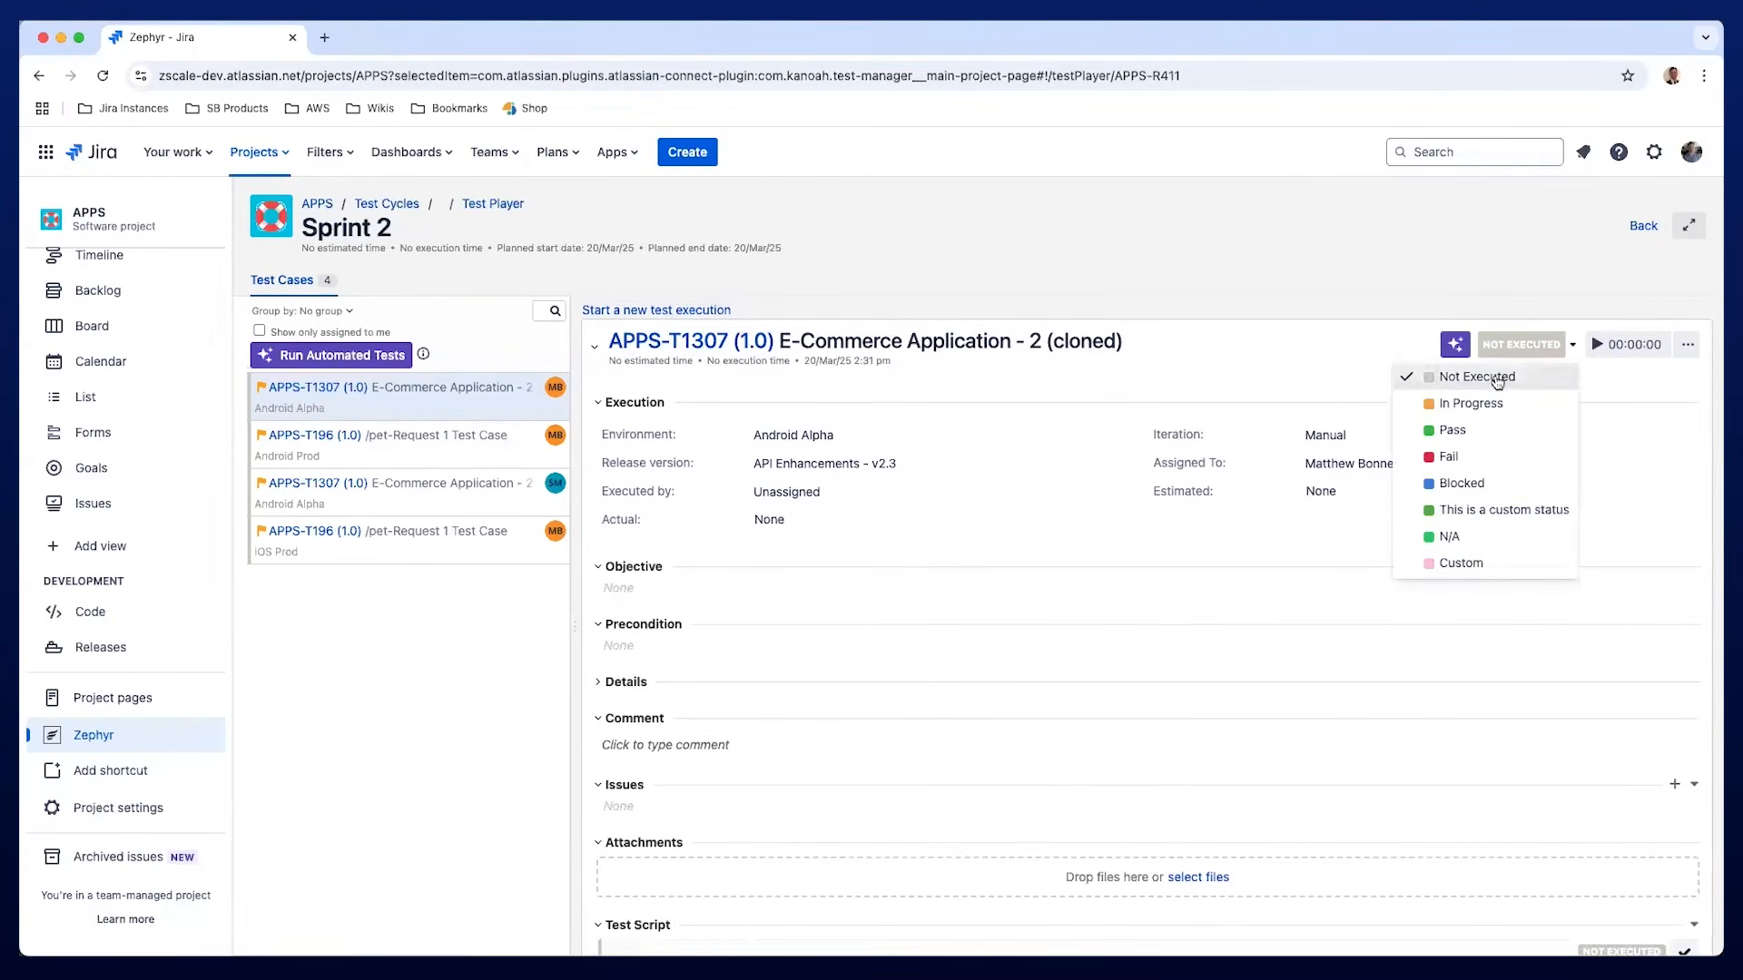
pyautogui.scroll(-3, 1169, 537)
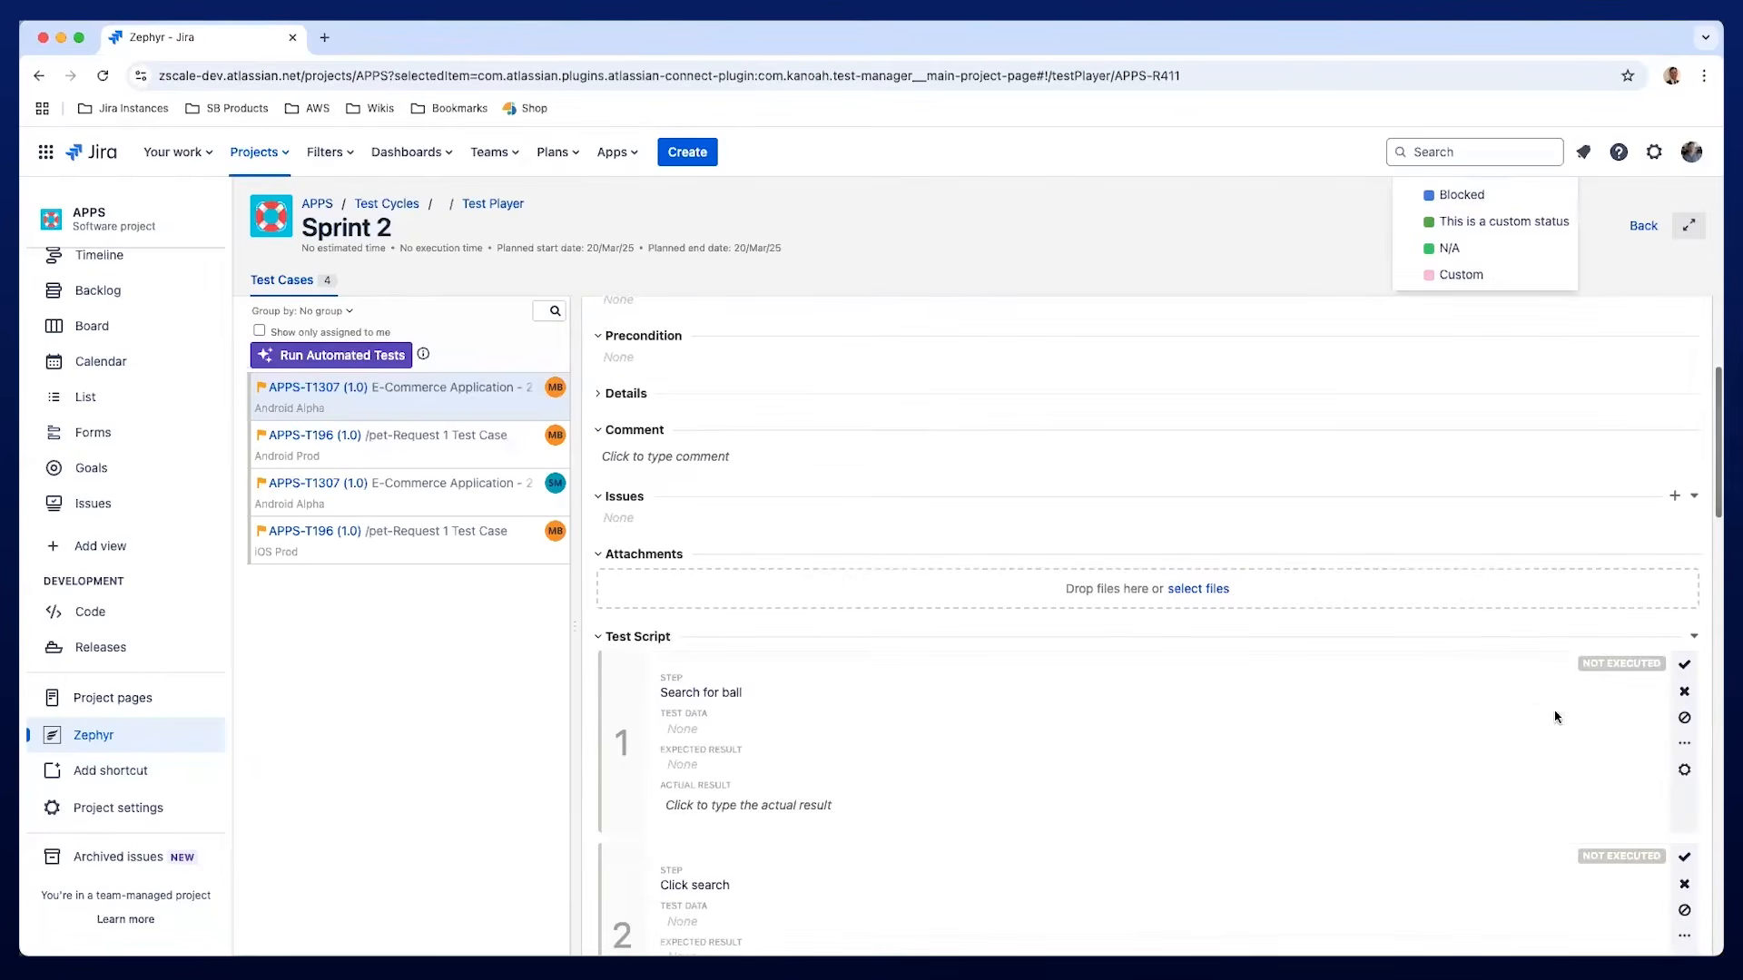
pyautogui.click(1684, 668)
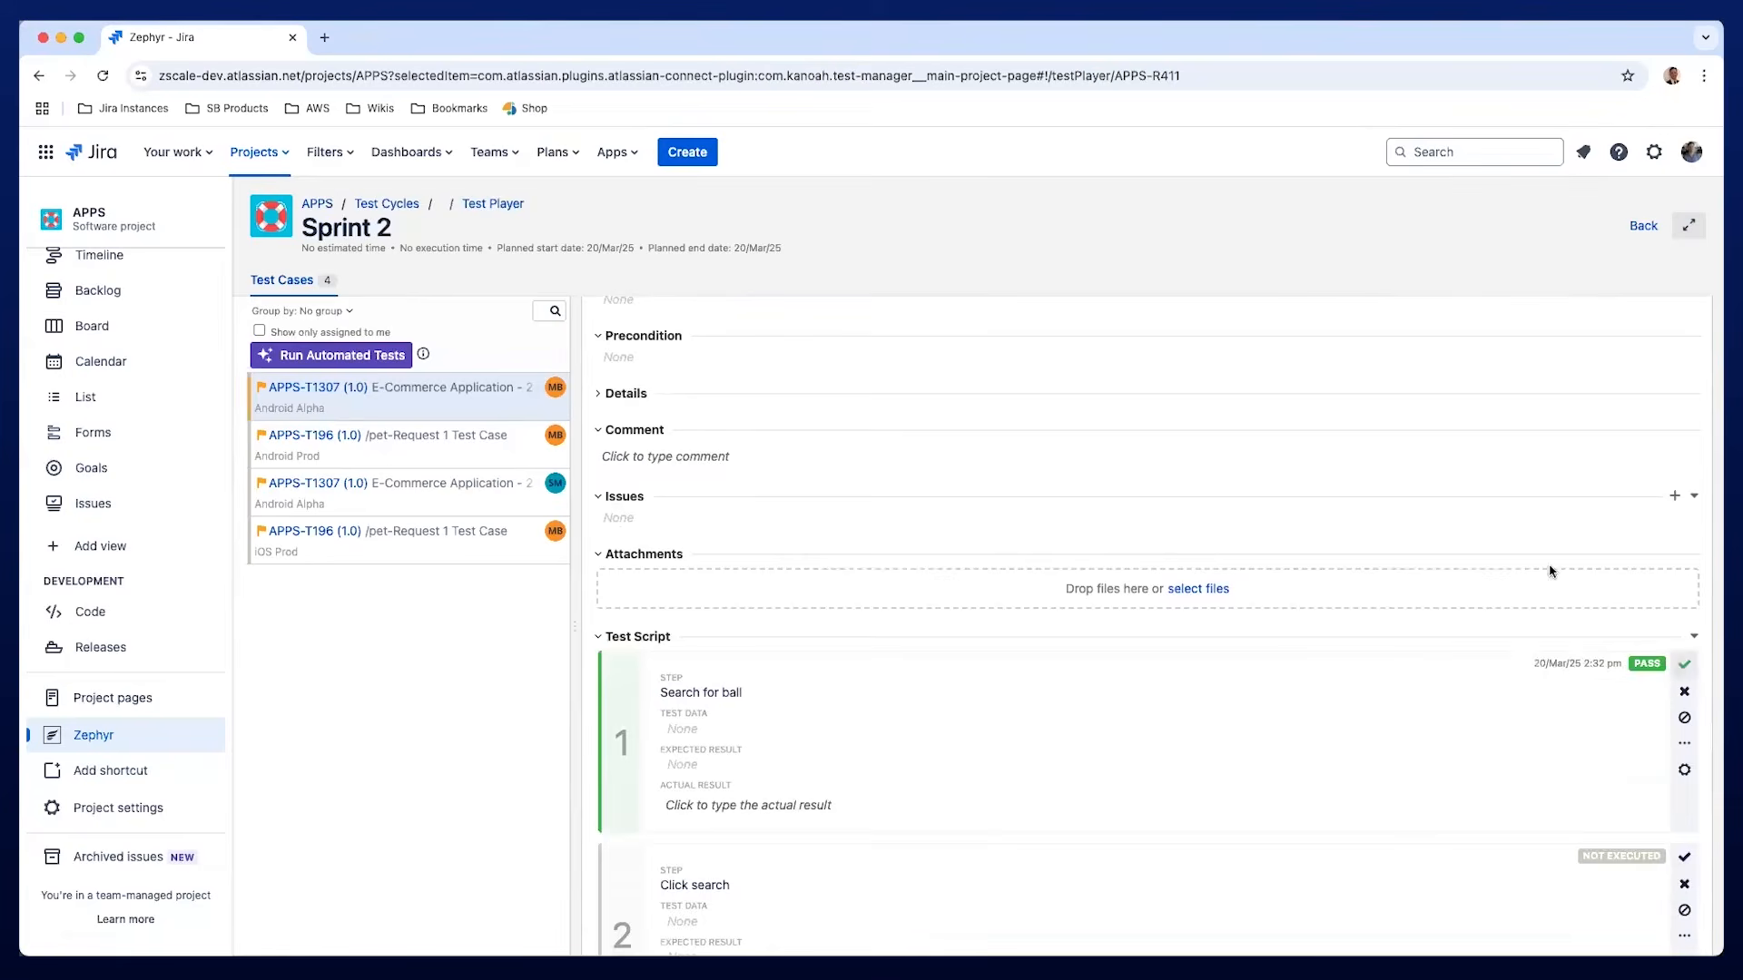
pyautogui.scroll(3, 1541, 566)
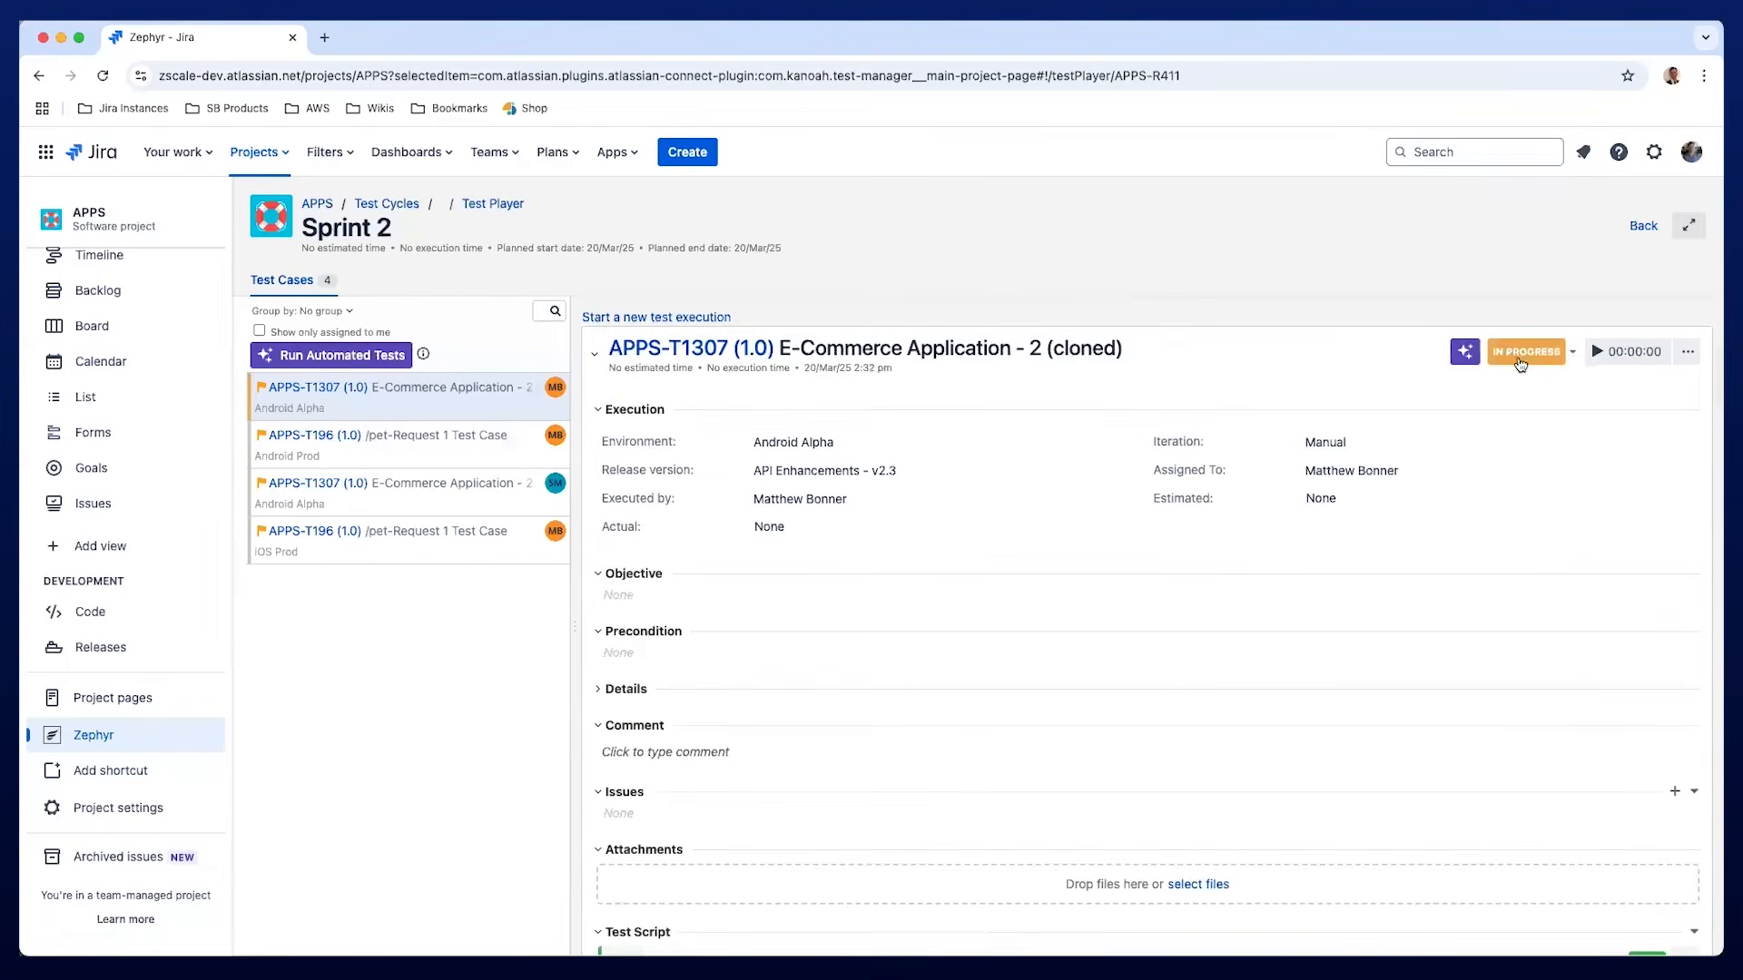
# Mark step 2 "Click search" of the APPS-T1307 execution as Fail and review the overall status.
pyautogui.scroll(-3, 1392, 713)
pyautogui.scroll(-2, 1392, 713)
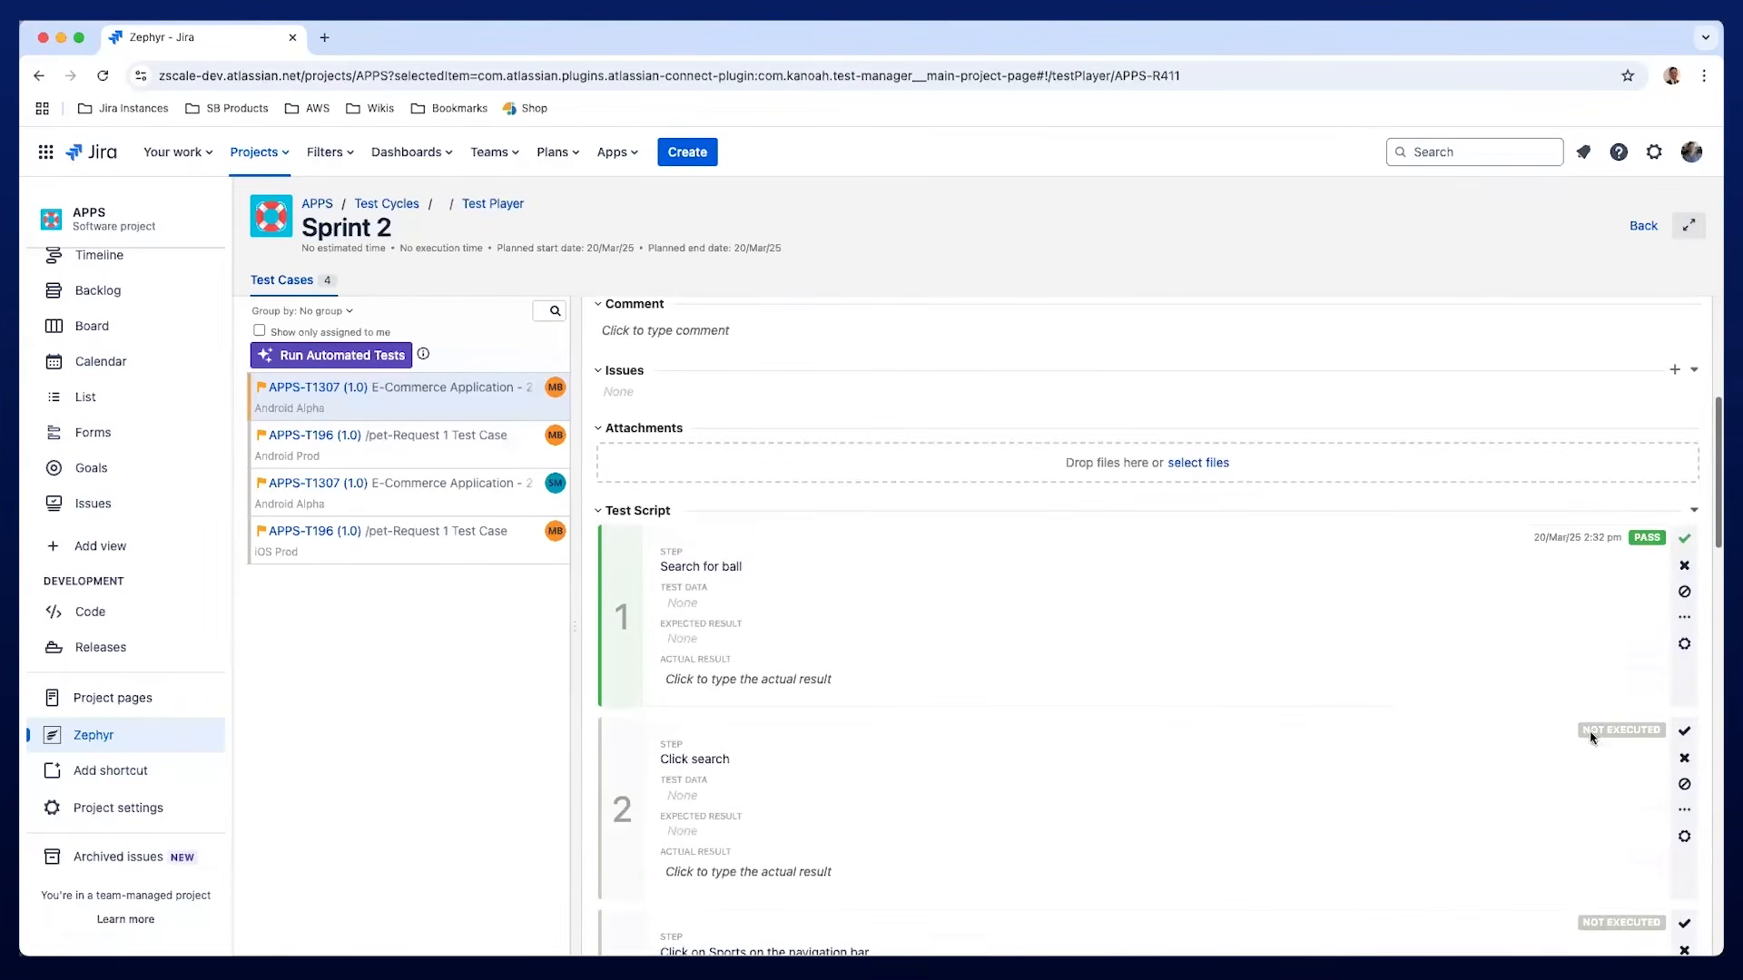
pyautogui.click(1684, 758)
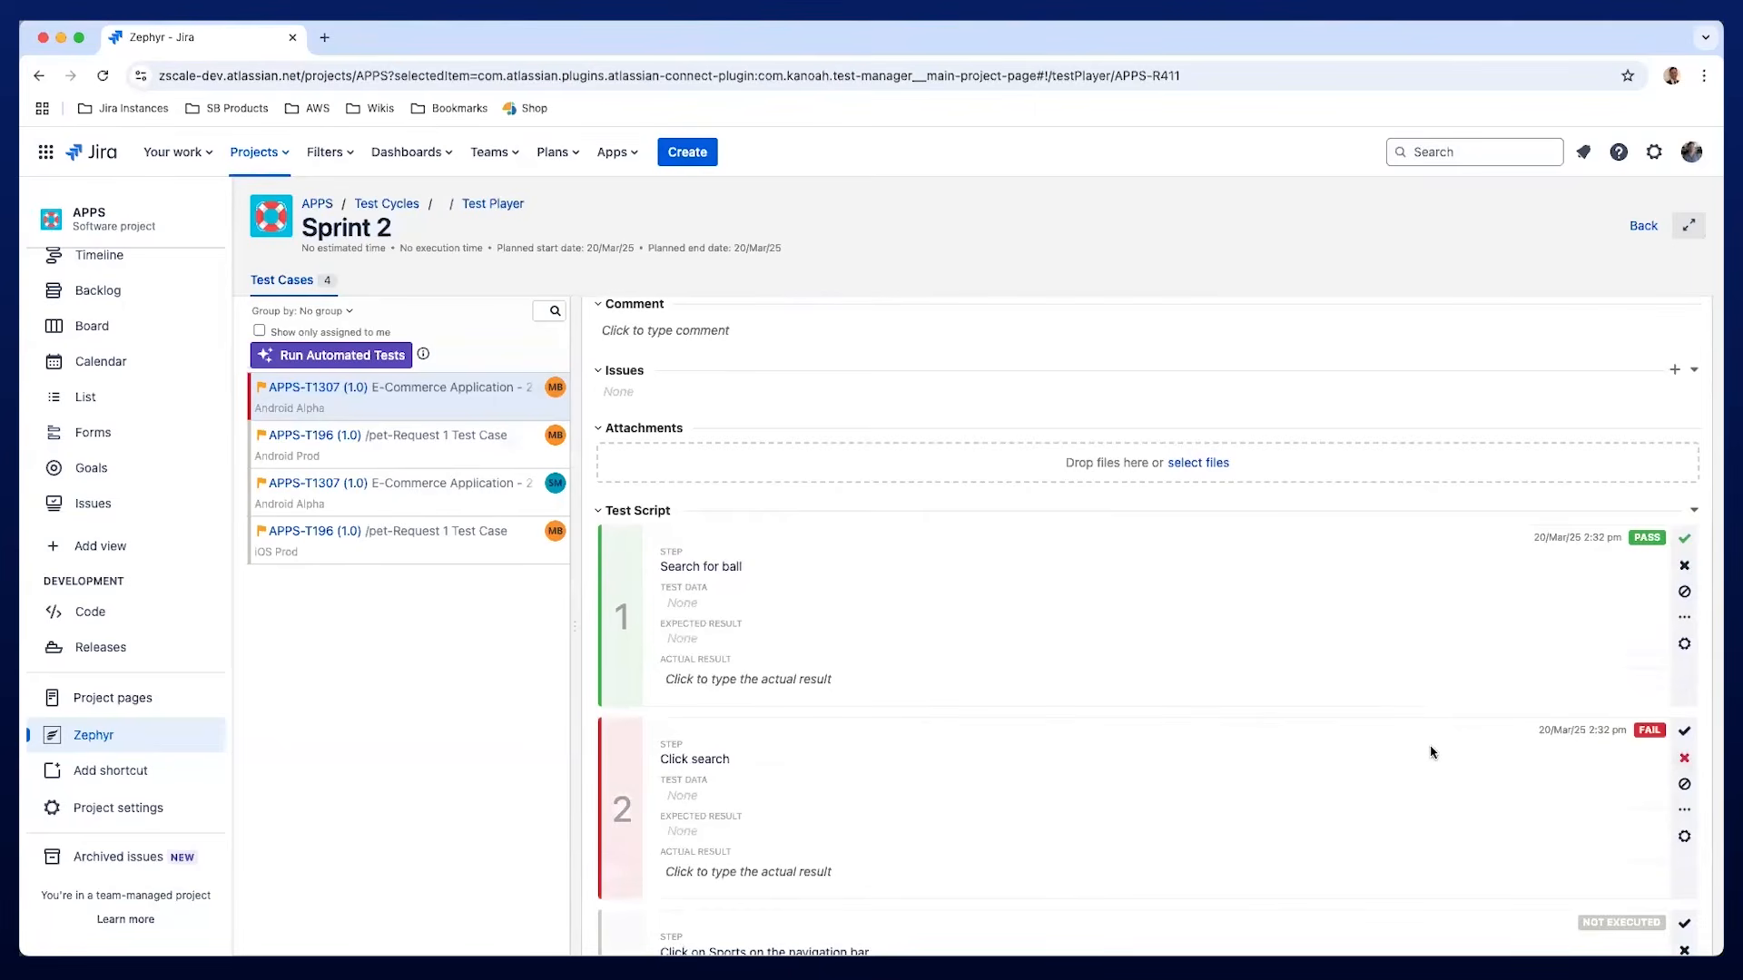
pyautogui.scroll(5, 1431, 751)
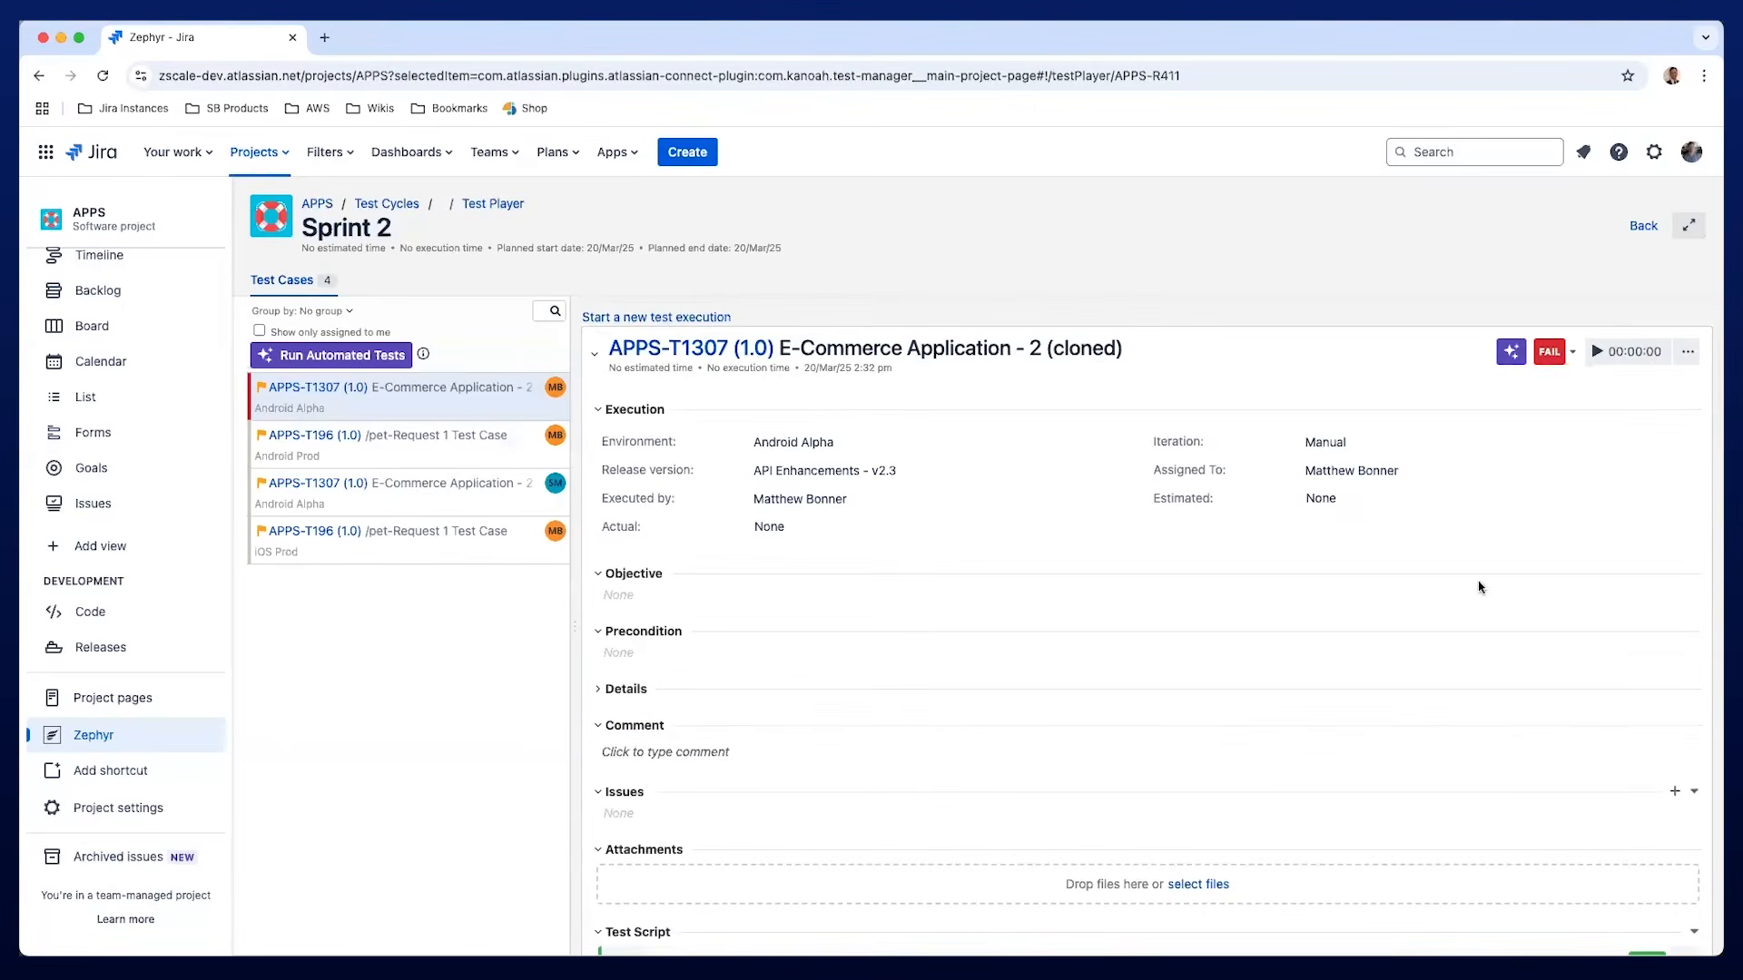
# Create a Bug issue with the summary "Defect" from failed step 2 "Click search" of the APPS-T1307 execution.
pyautogui.scroll(-7, 1479, 586)
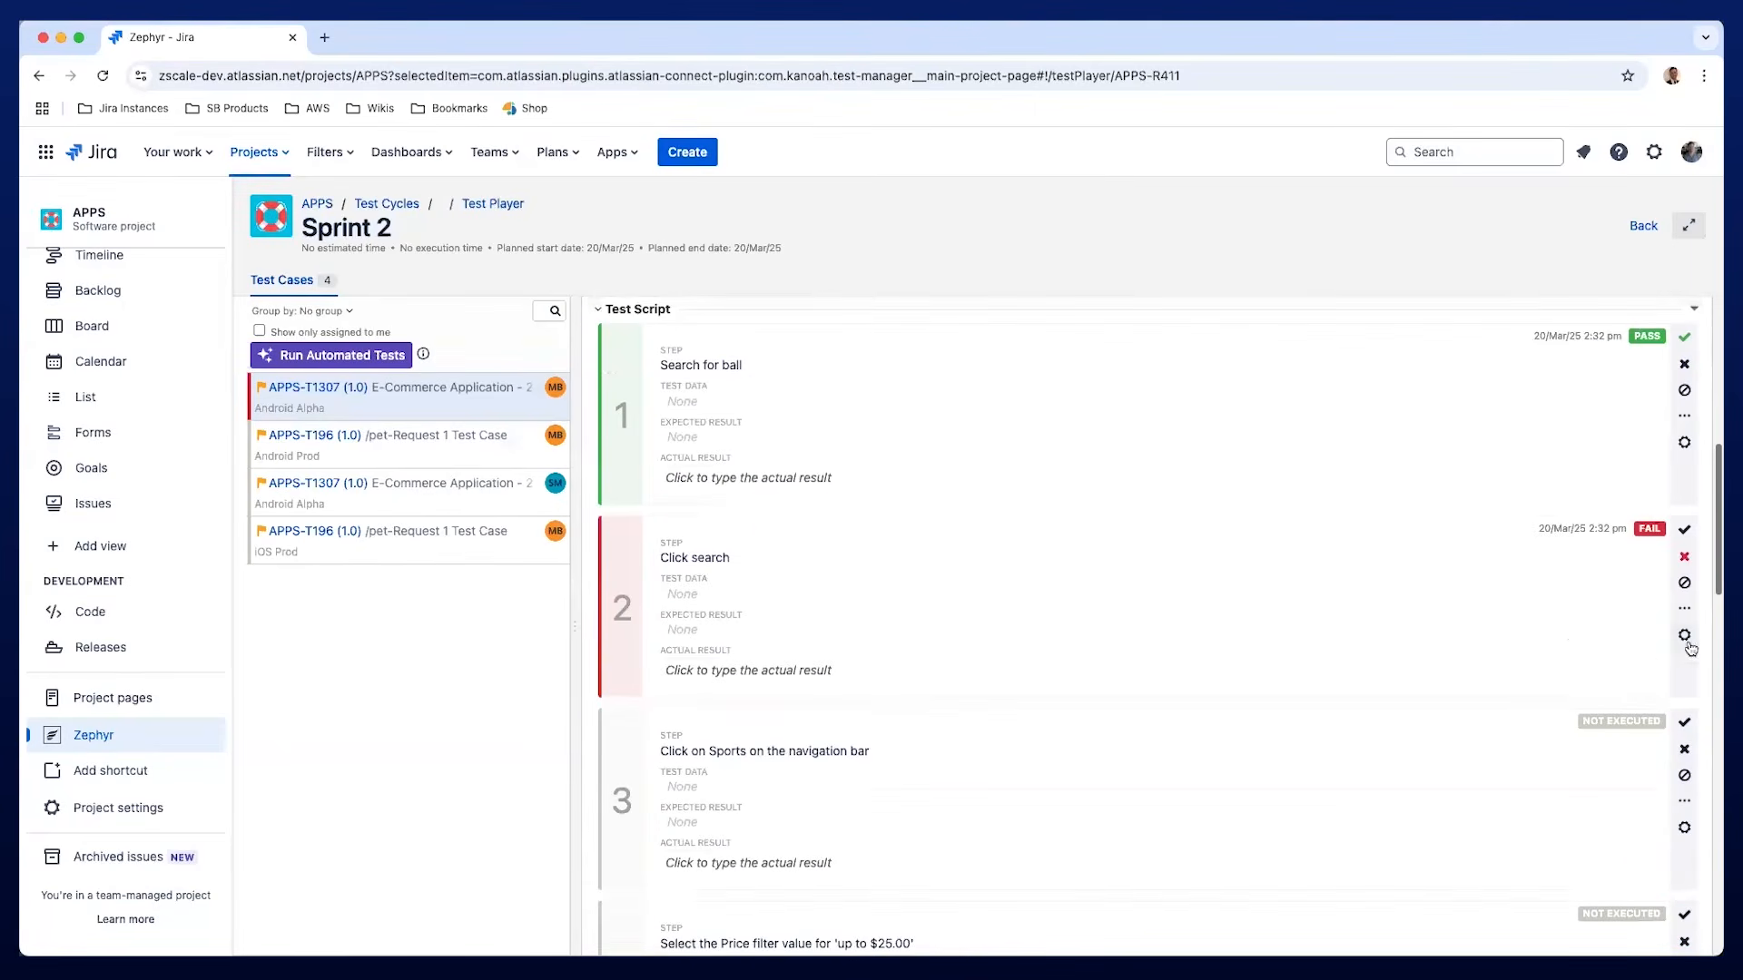
pyautogui.click(1686, 639)
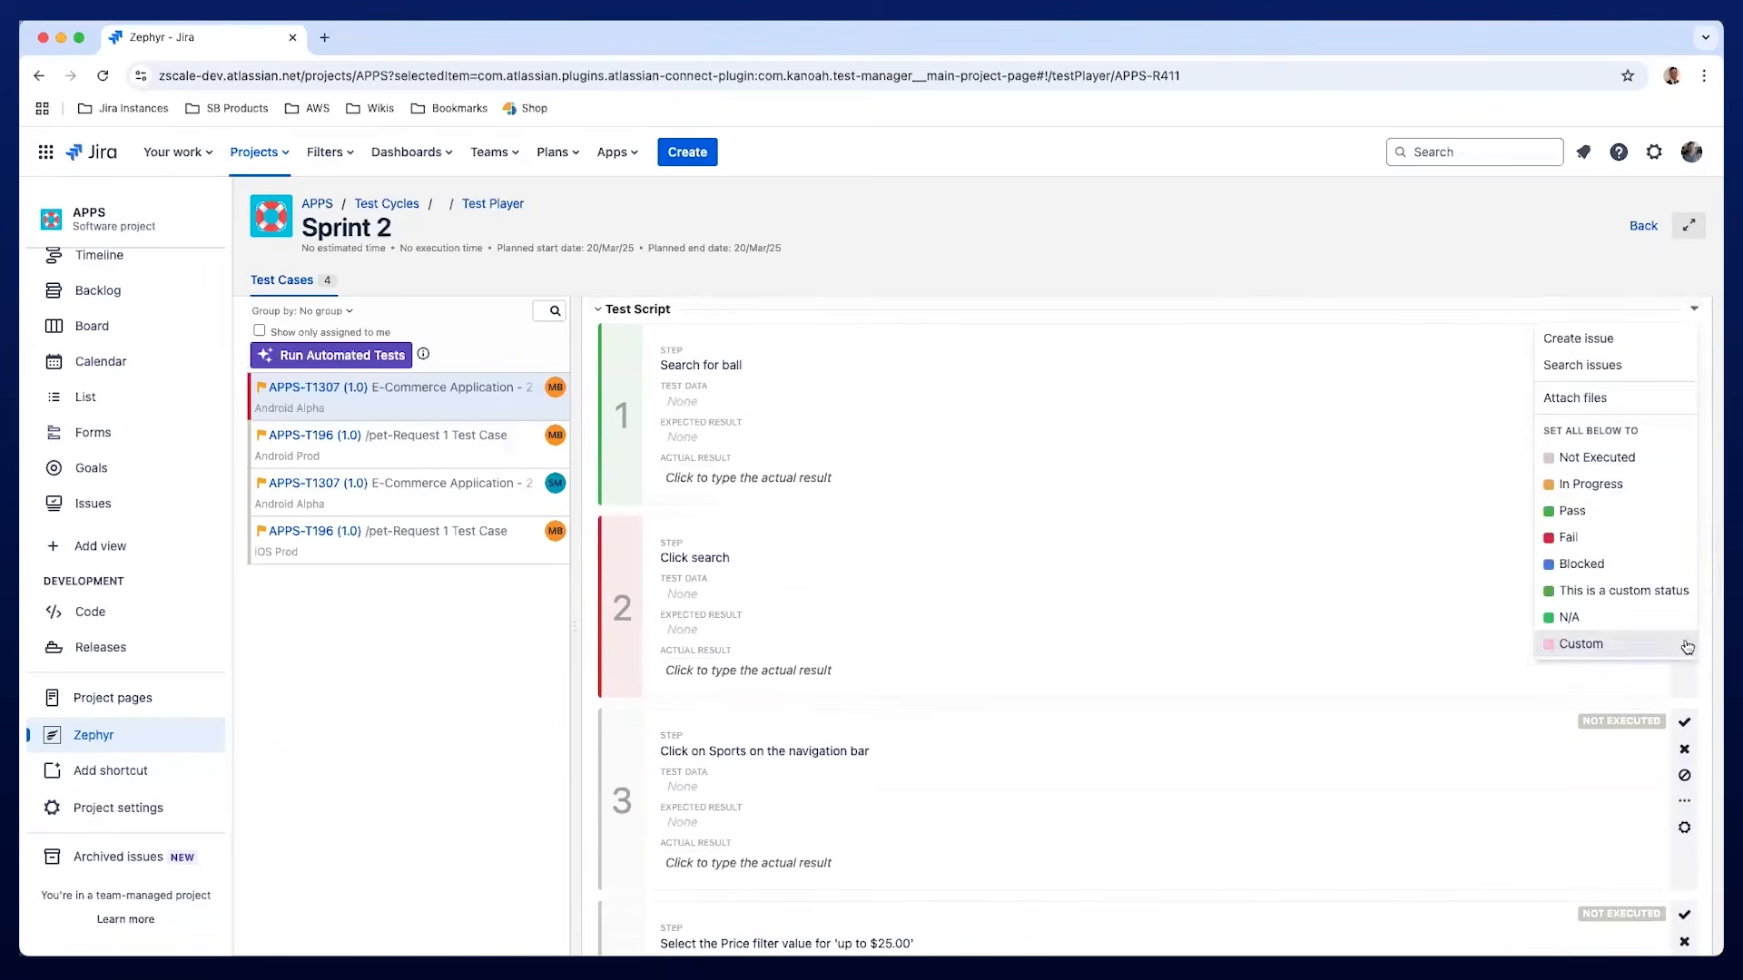
pyautogui.click(1624, 342)
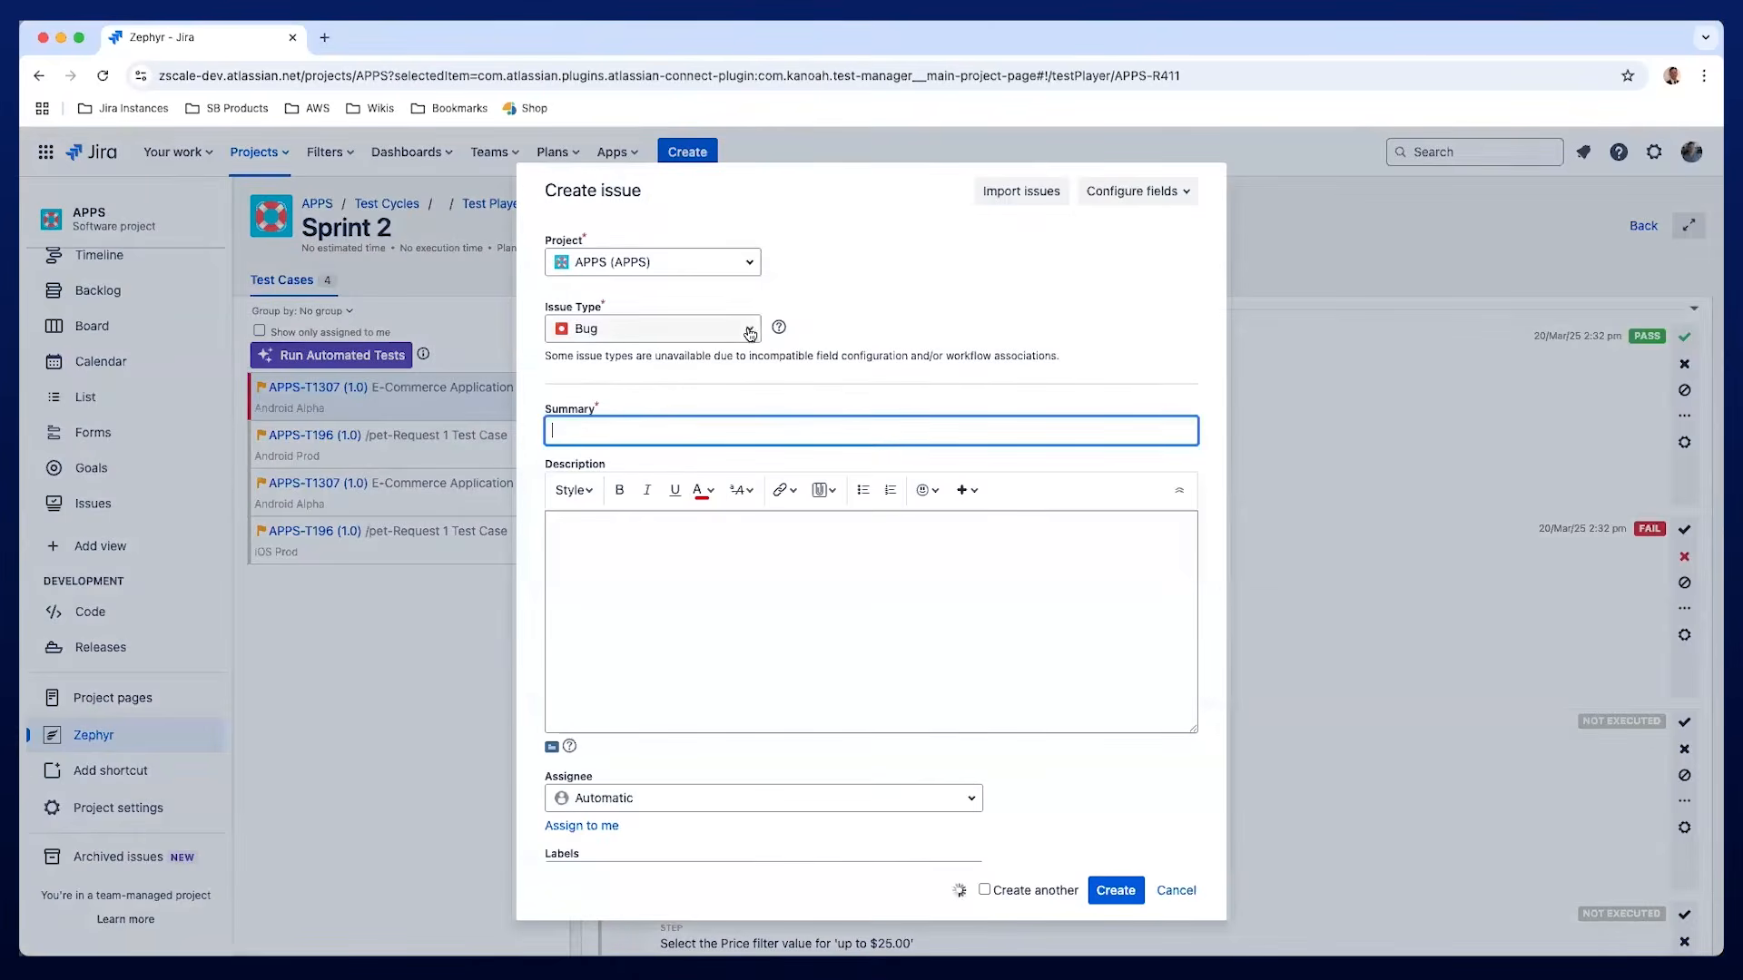
pyautogui.click(752, 332)
pyautogui.click(749, 331)
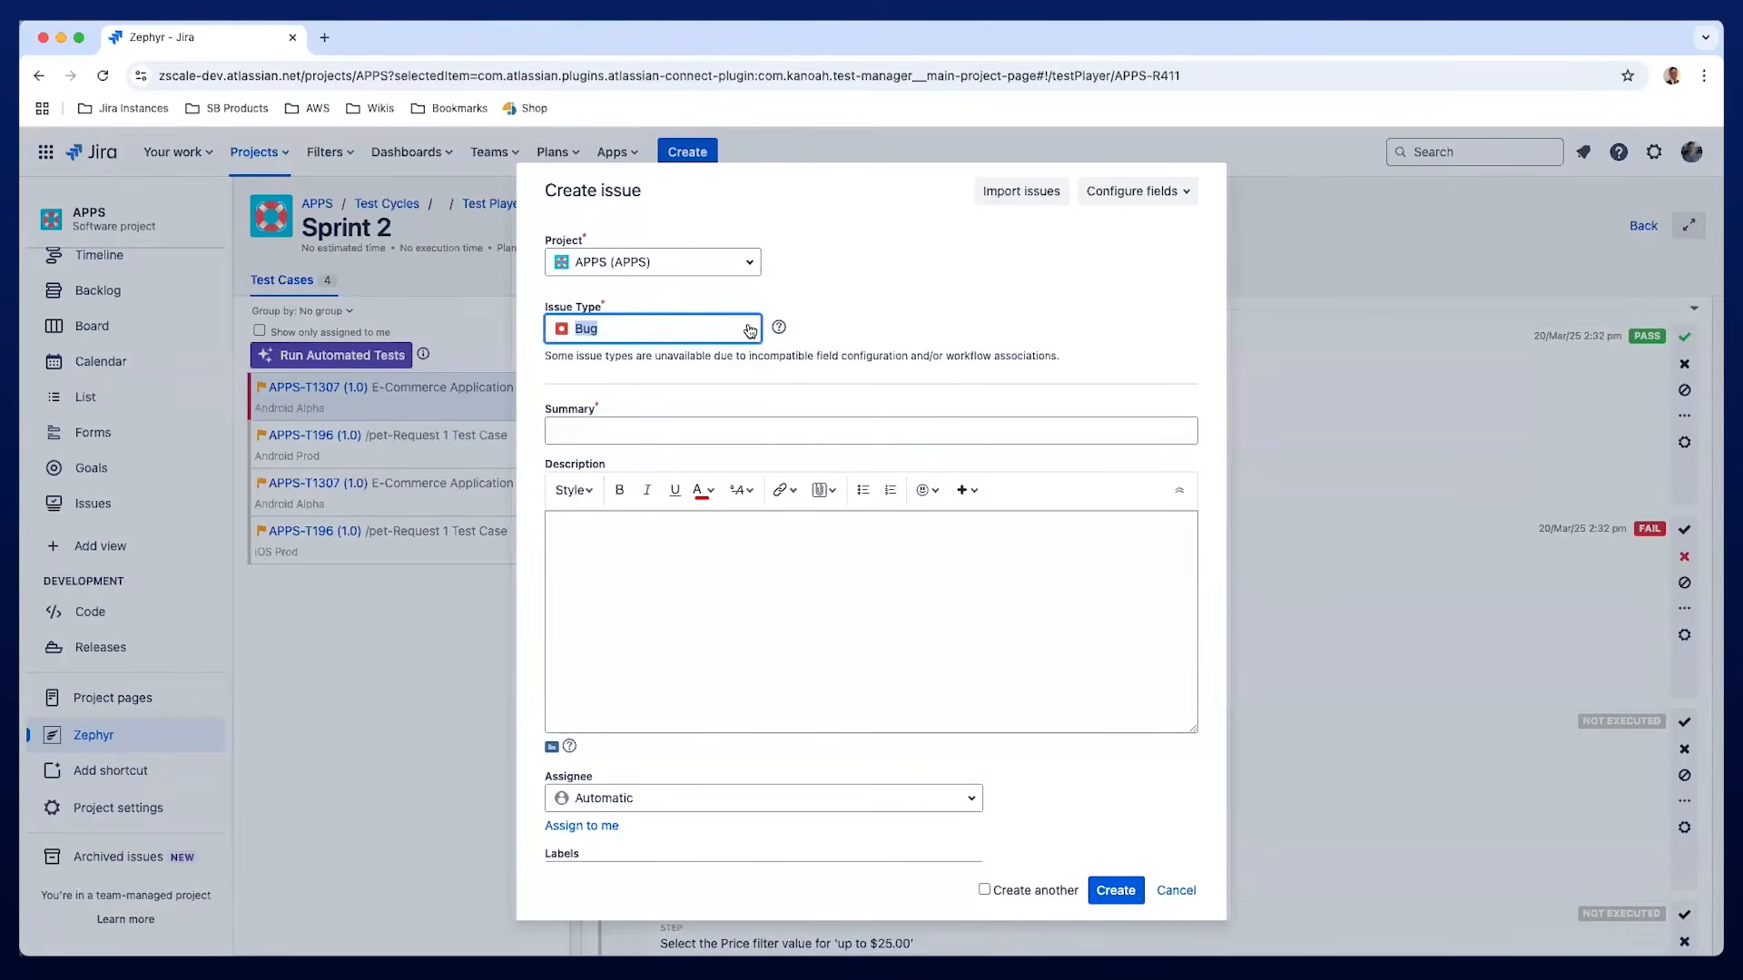
pyautogui.click(688, 433)
pyautogui.write('D')
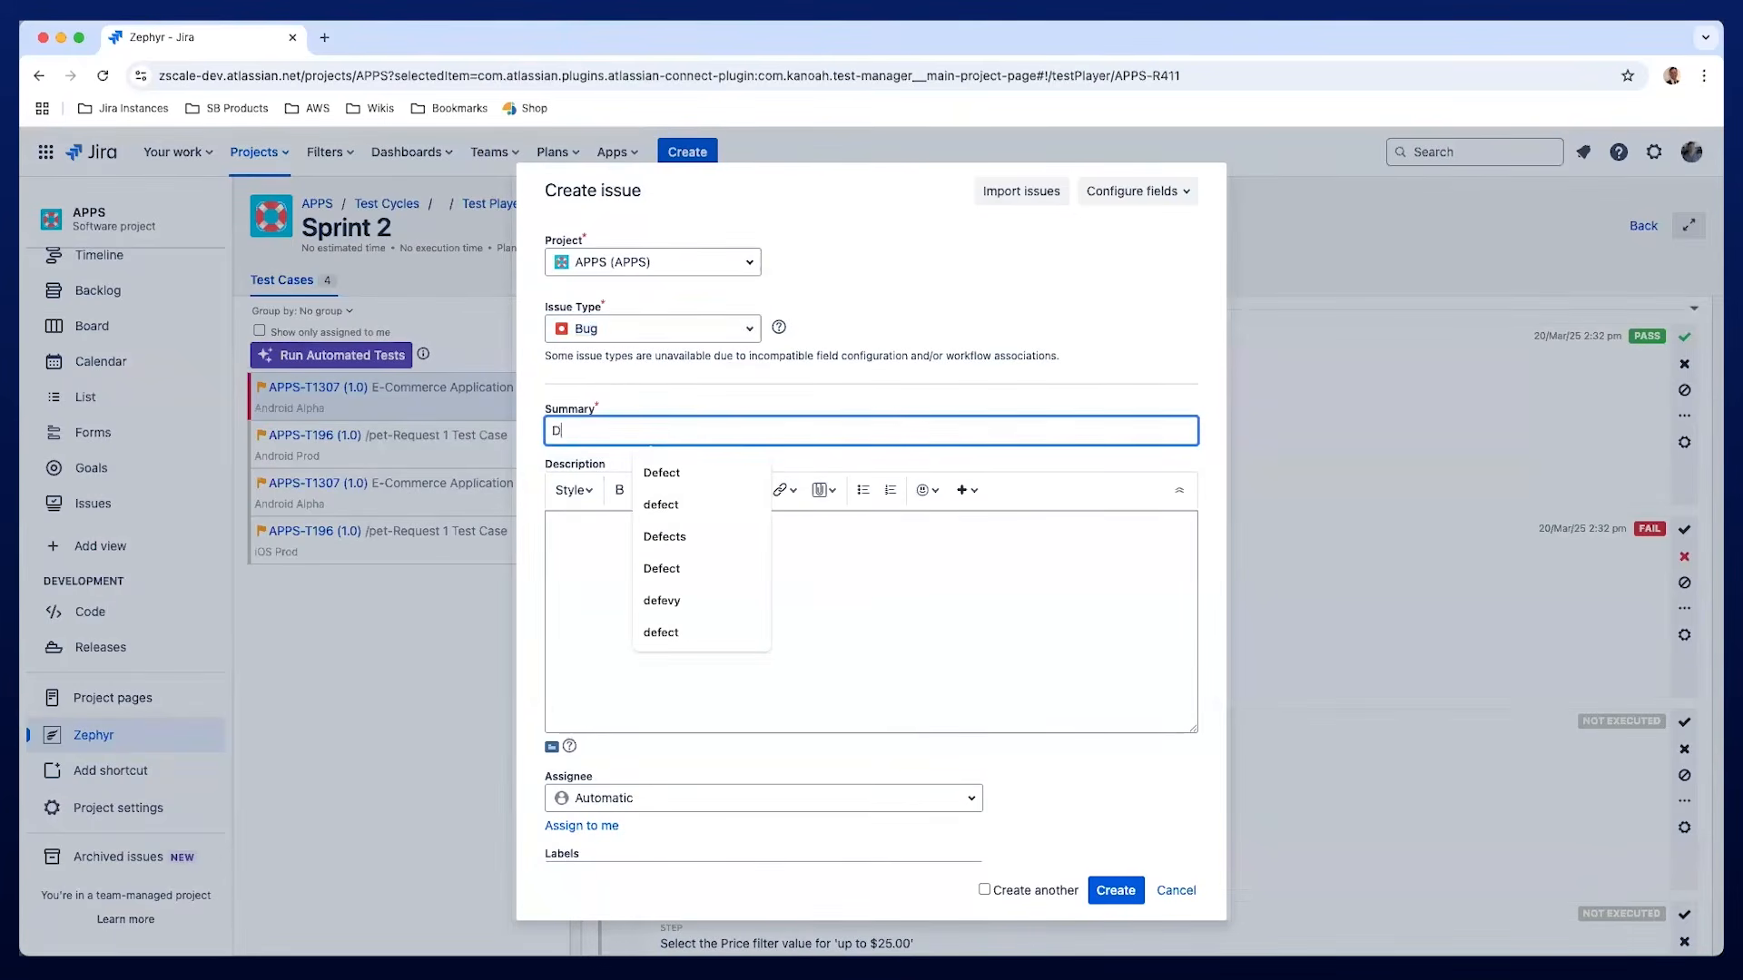
pyautogui.write('efect')
pyautogui.click(1115, 890)
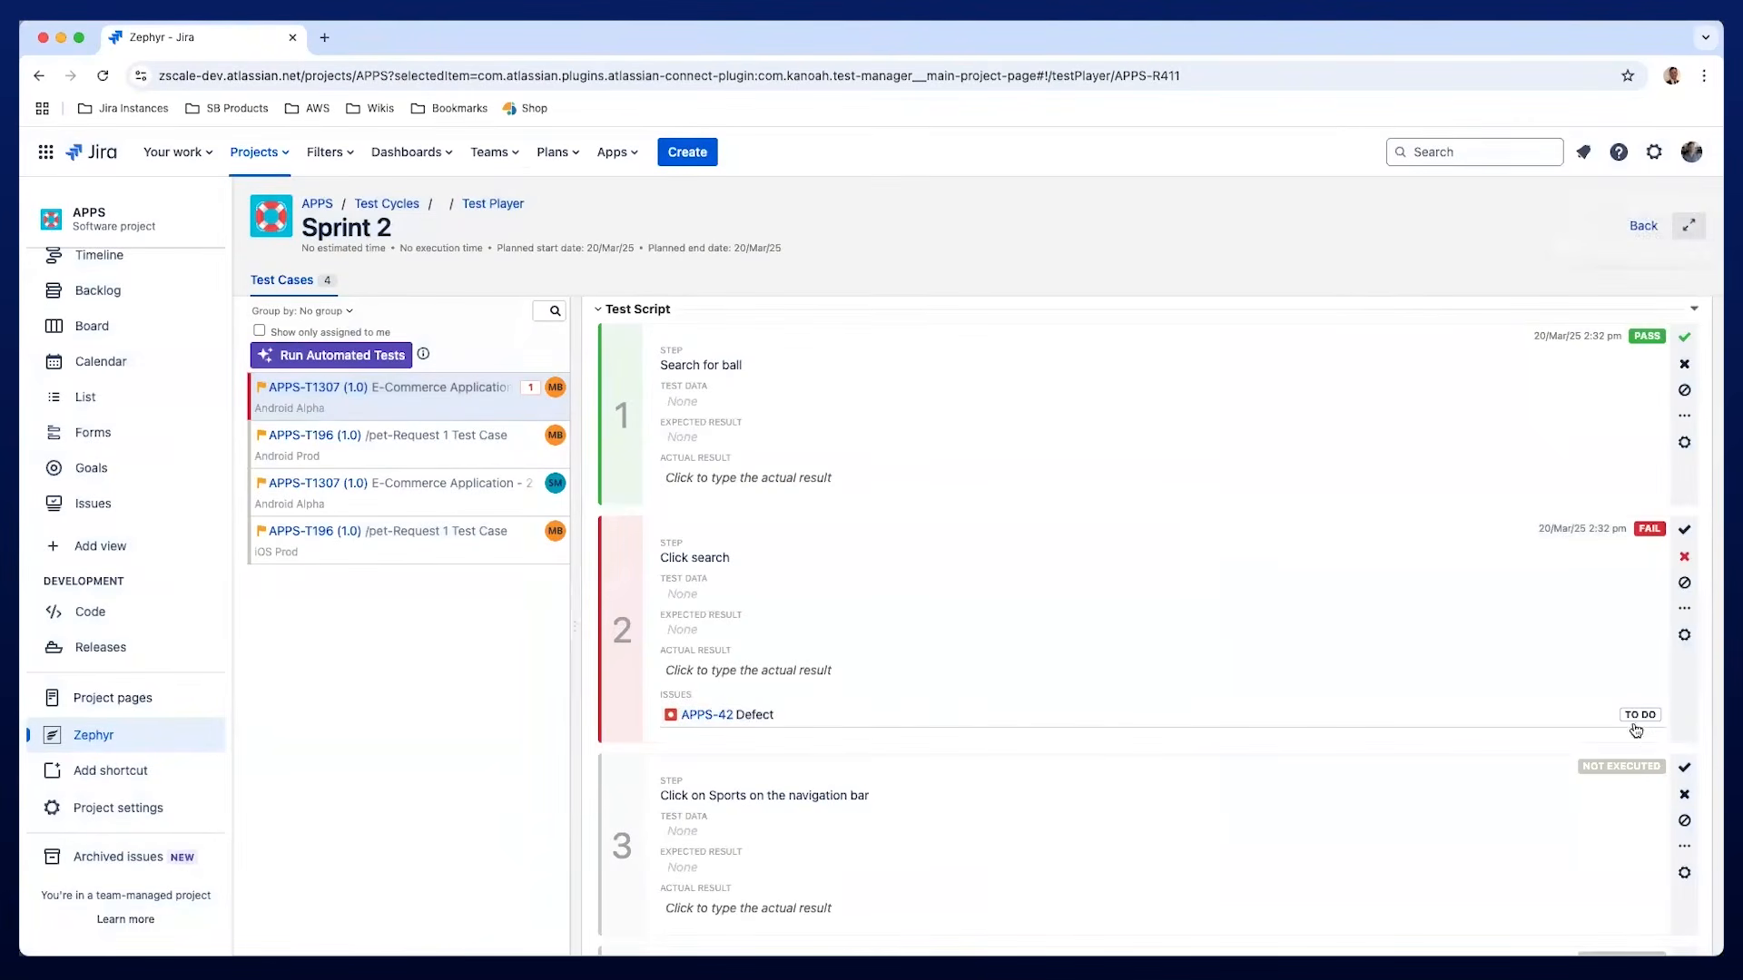
# Review where issues attach to the APPS-T1307 execution, set all steps below step 2 to Blocked and check the step statuses.
pyautogui.scroll(5, 1521, 572)
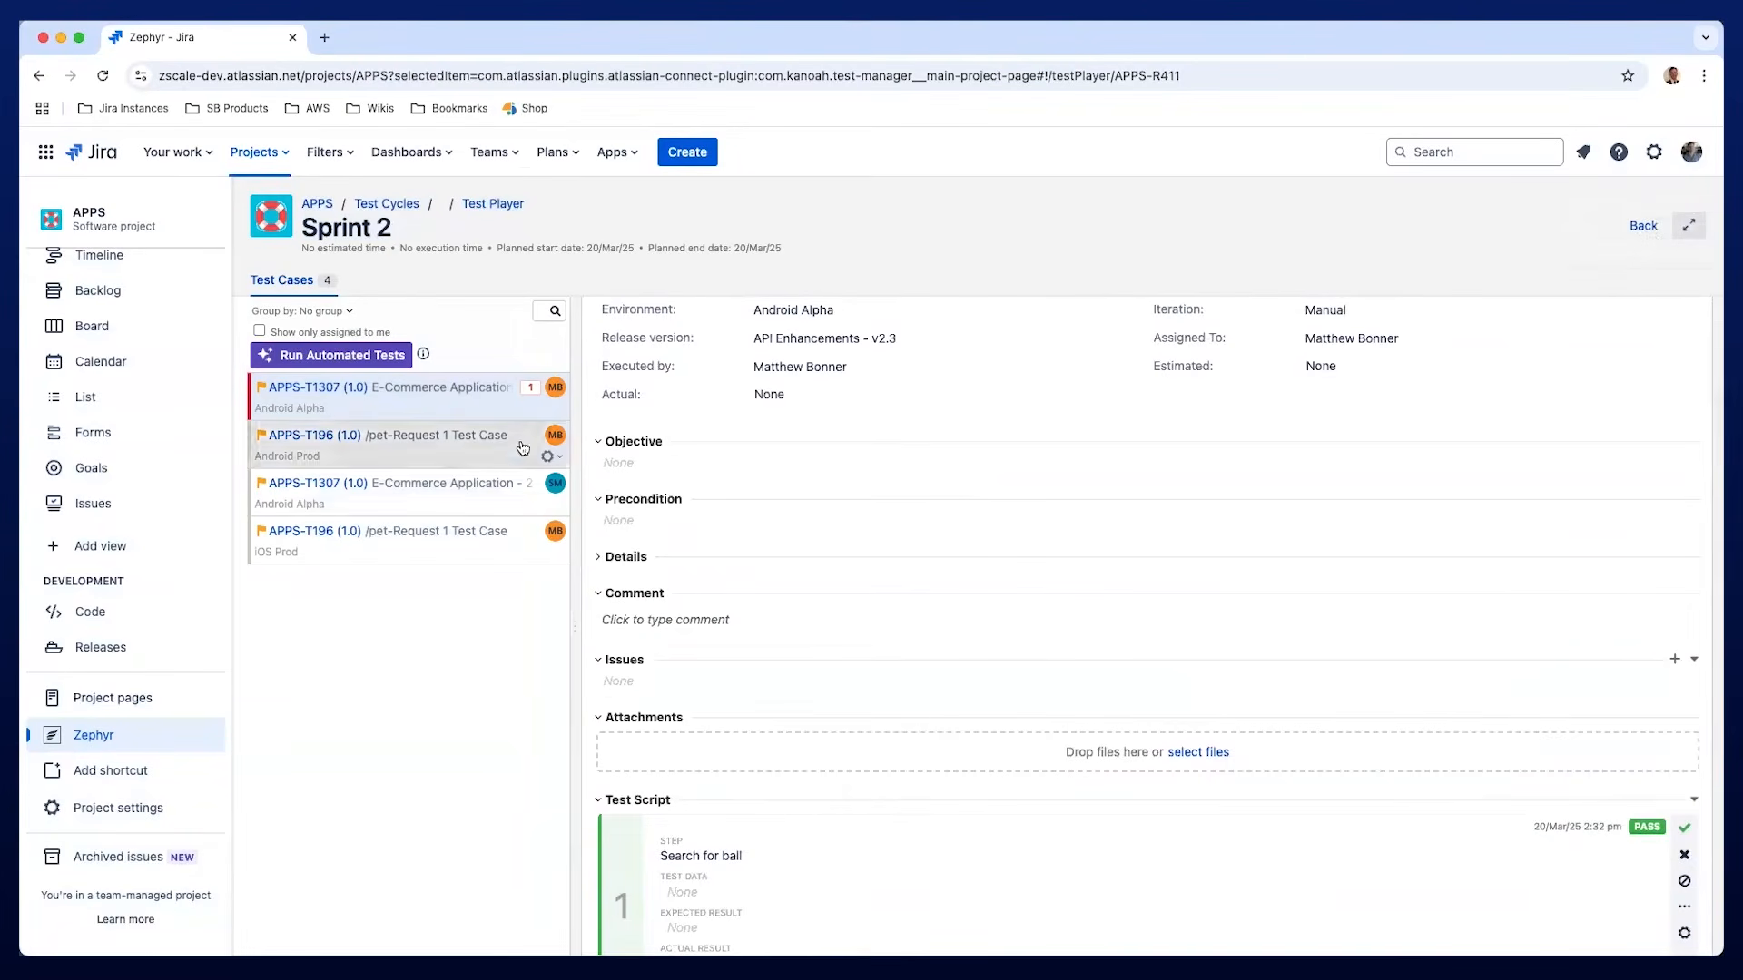
pyautogui.moveTo(530, 395)
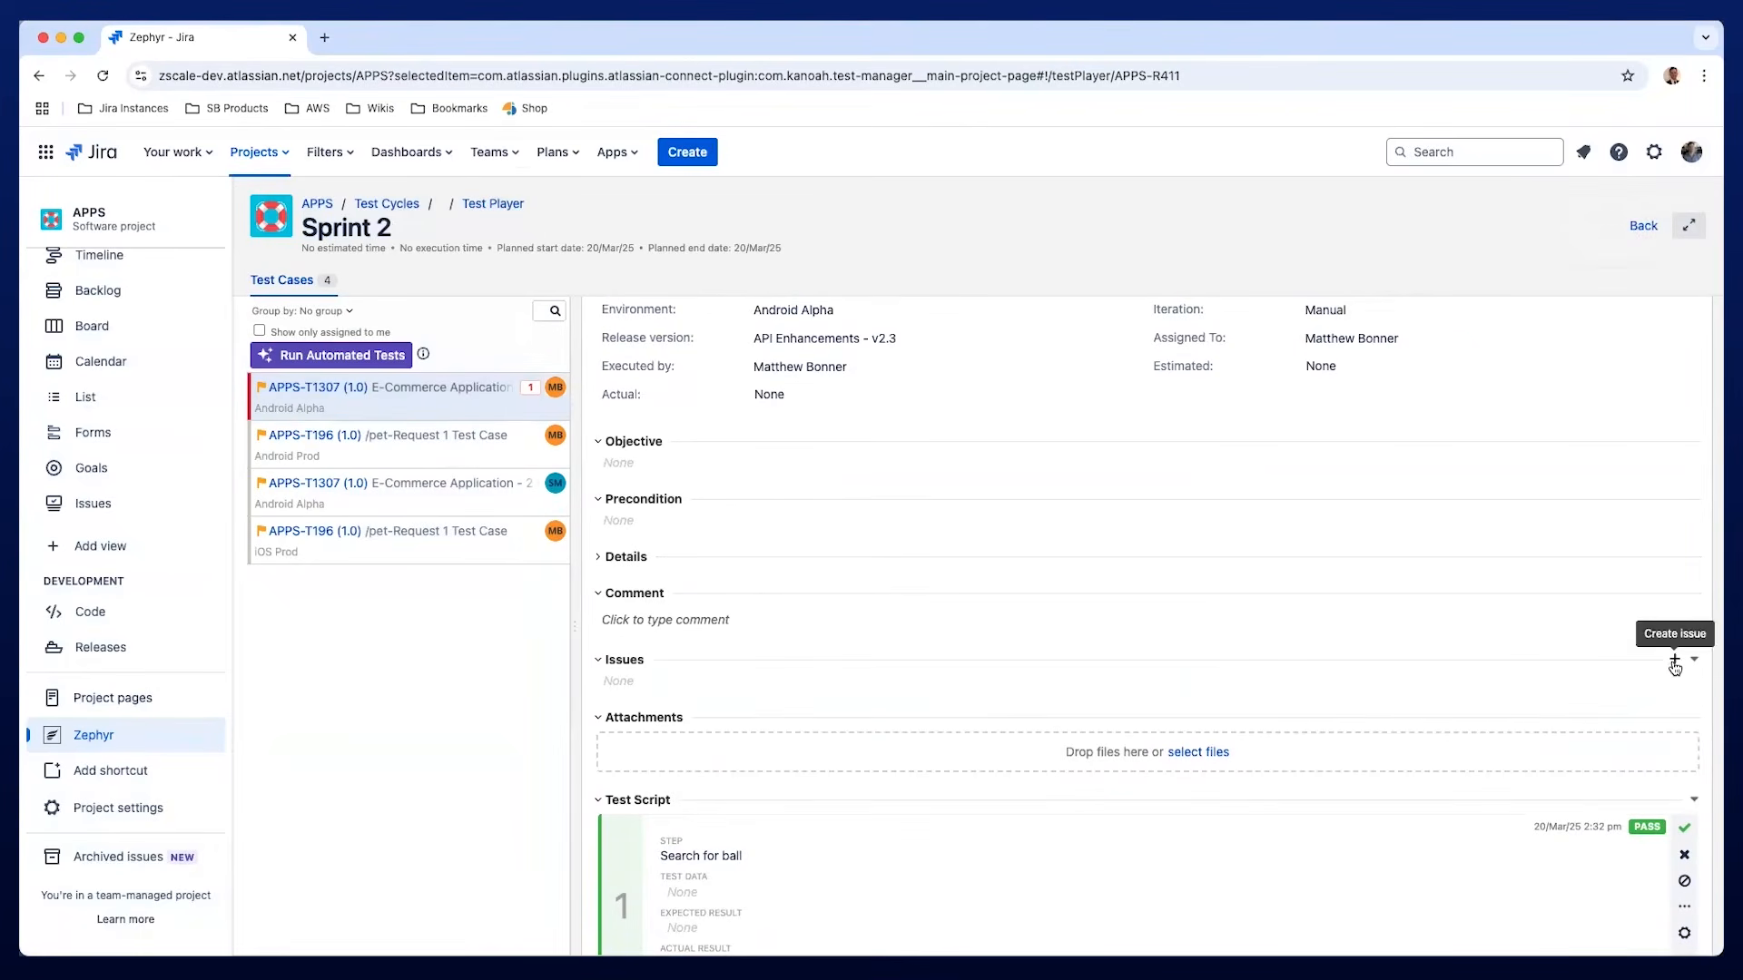
pyautogui.scroll(-6, 1457, 690)
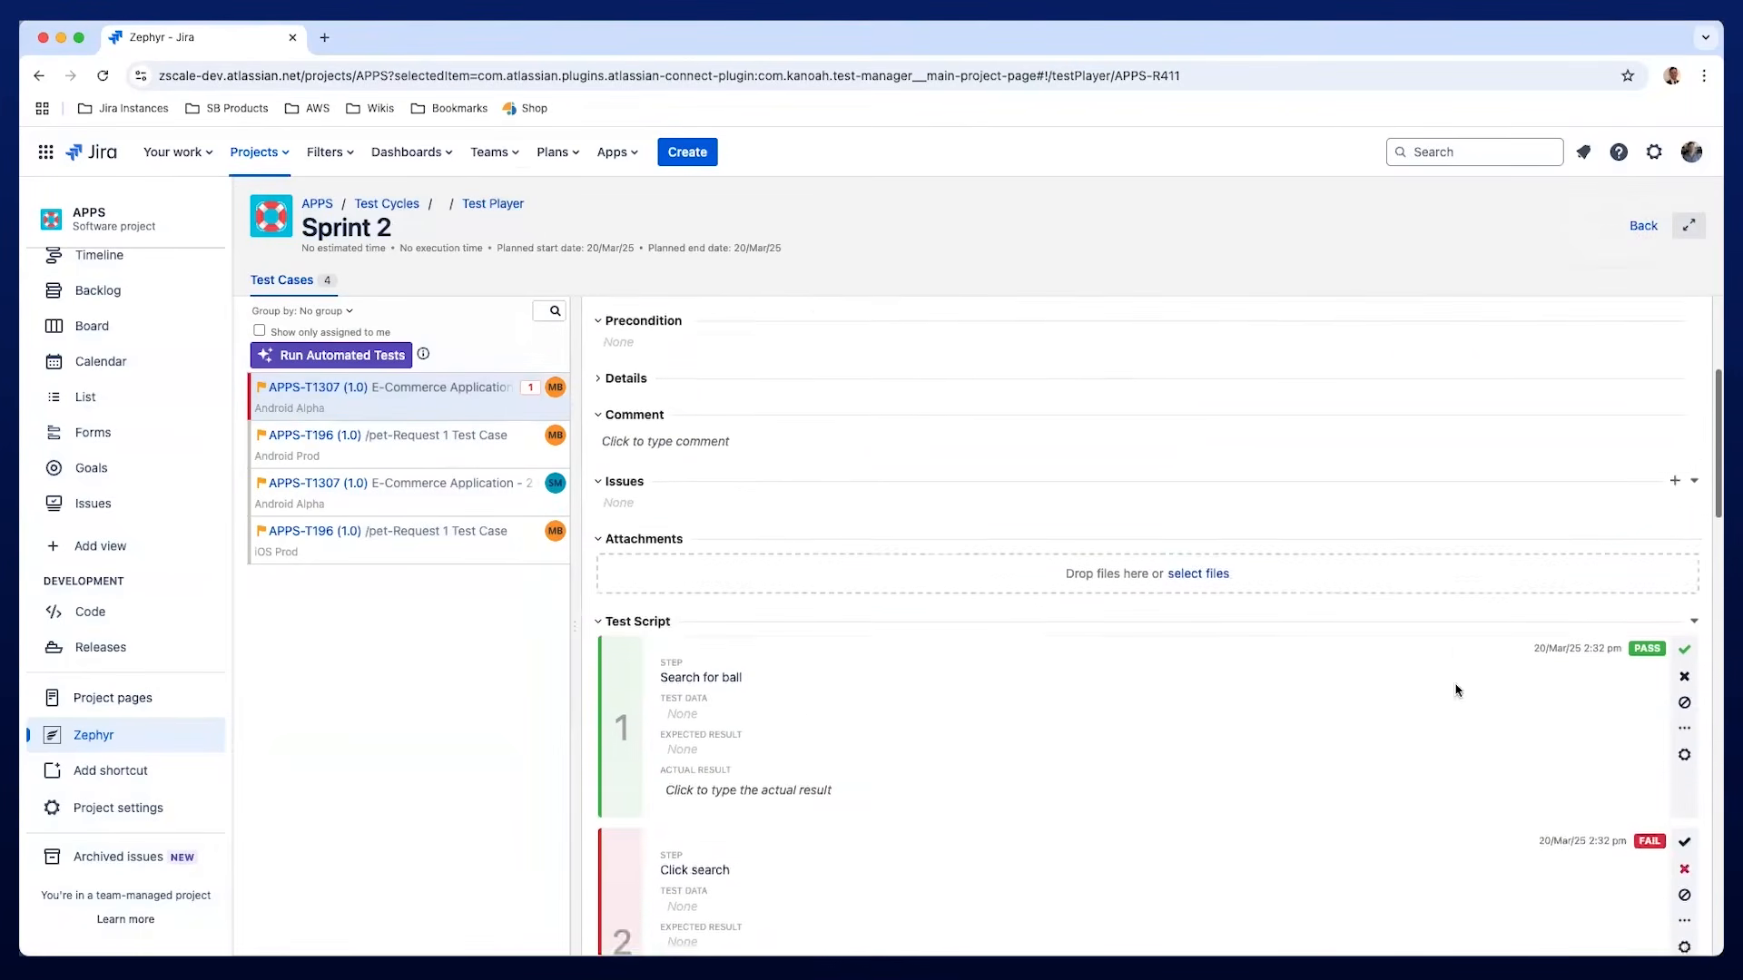
pyautogui.scroll(-2, 1458, 692)
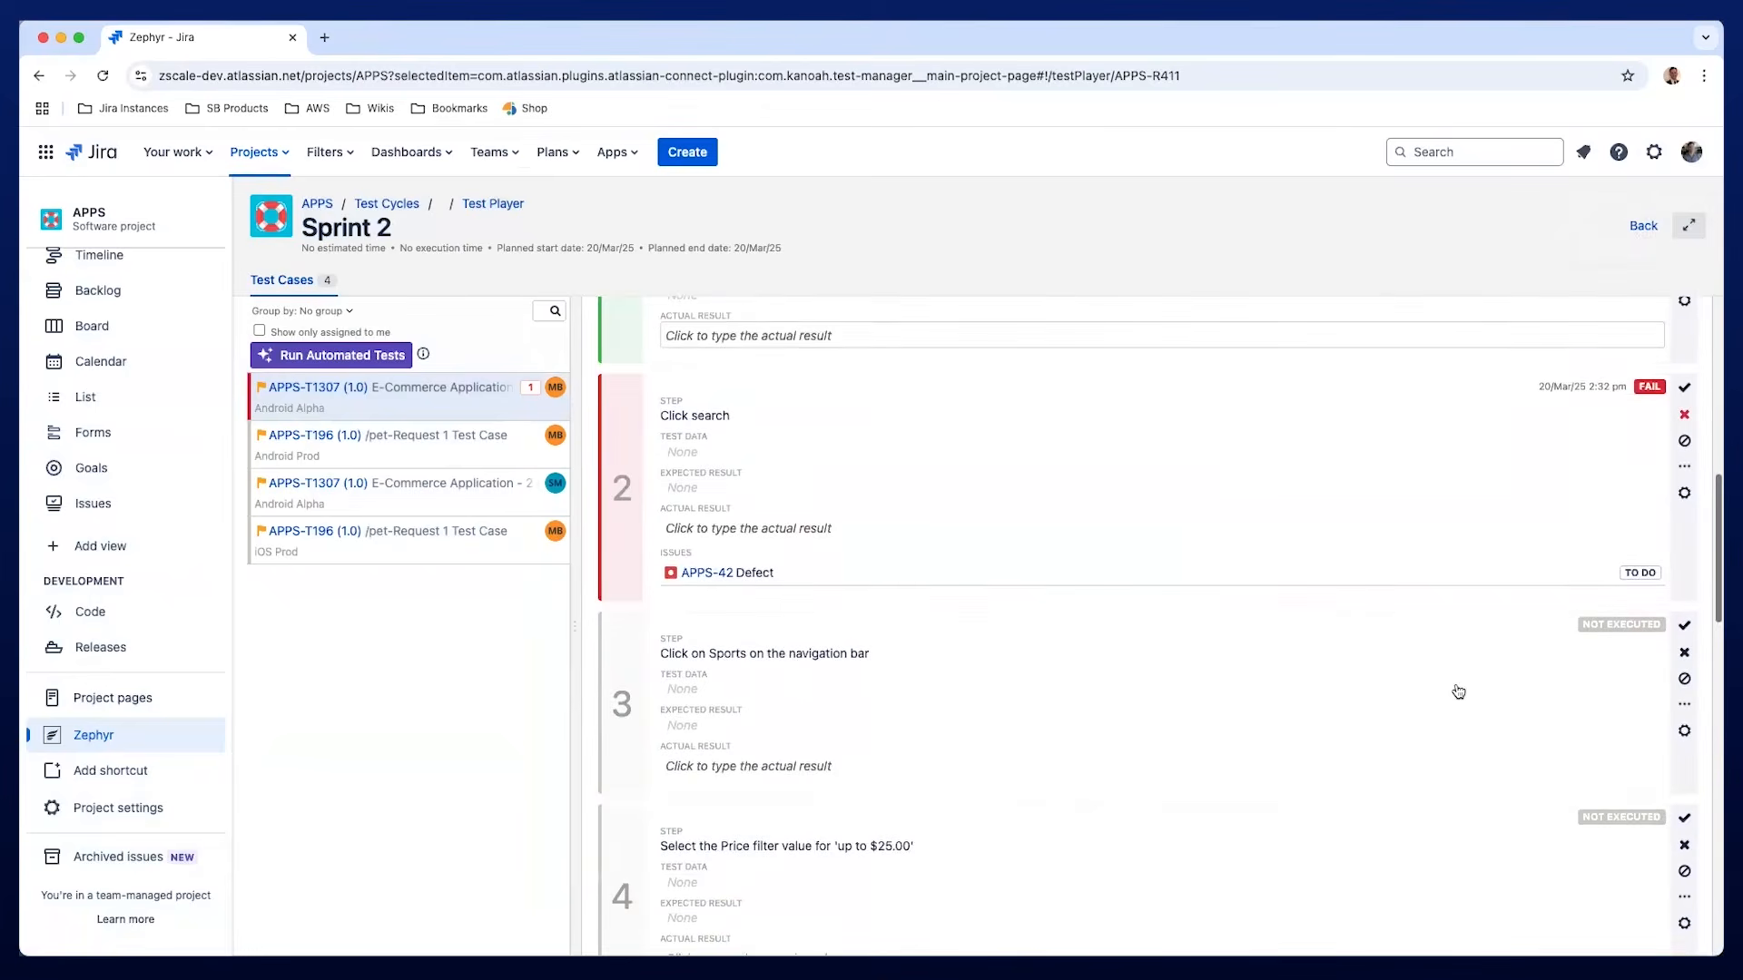
pyautogui.scroll(1, 1471, 676)
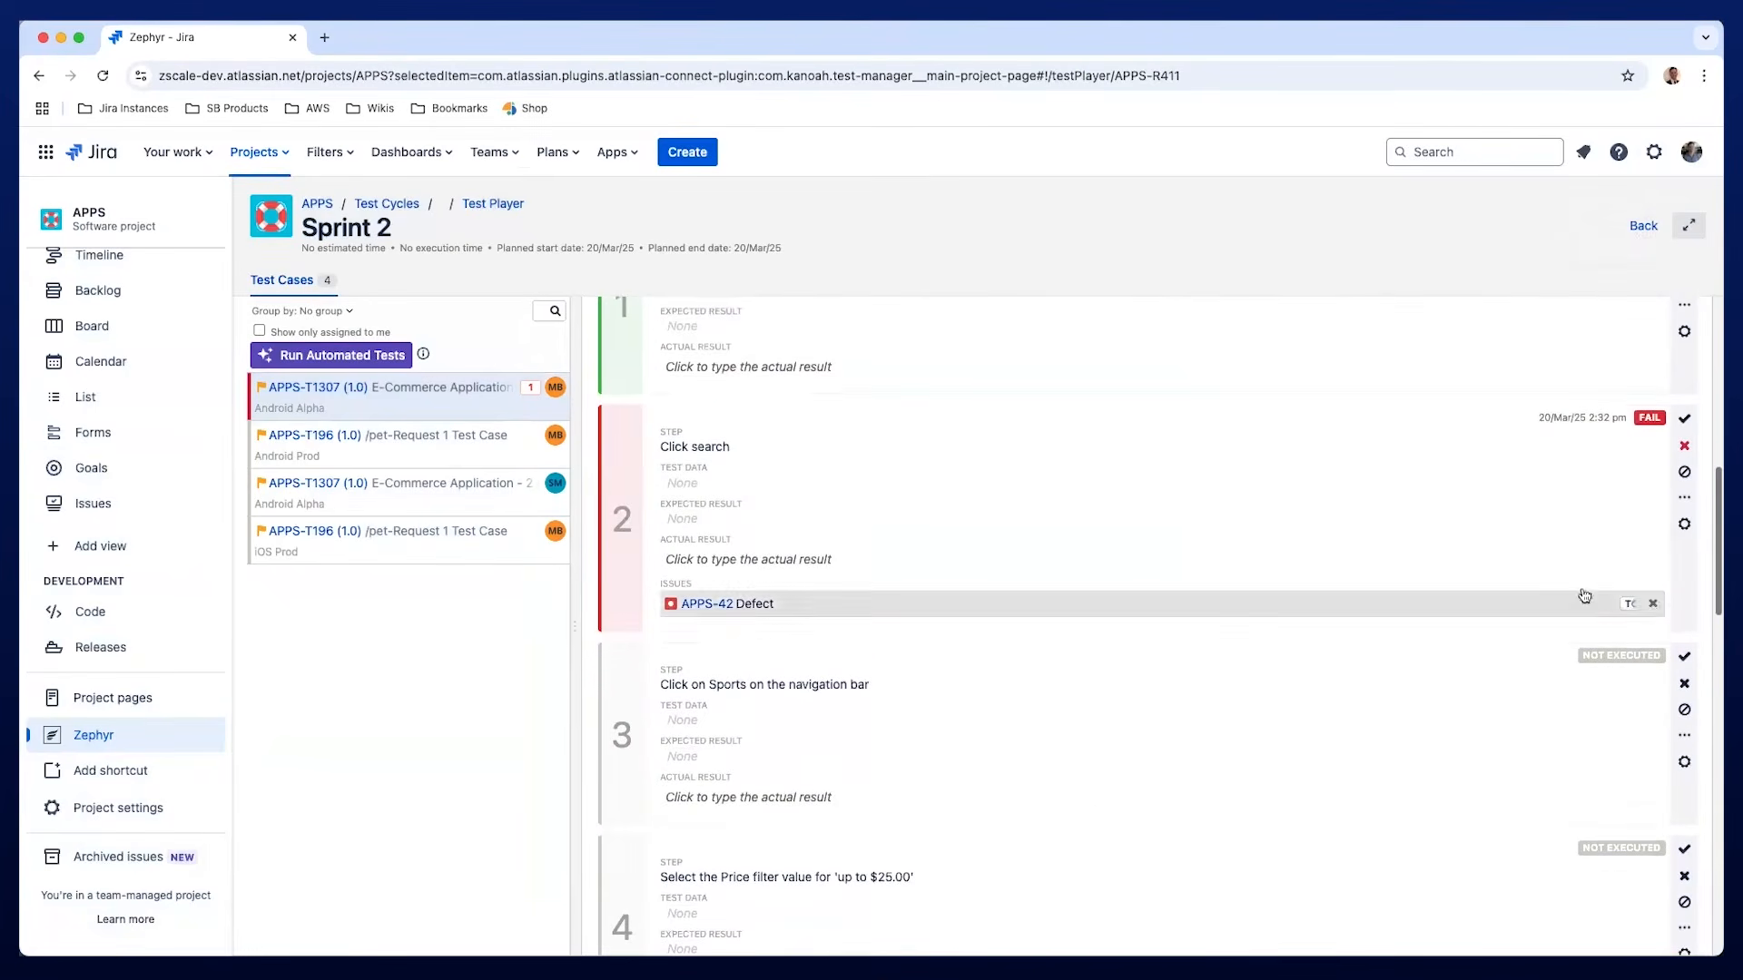
pyautogui.click(1685, 524)
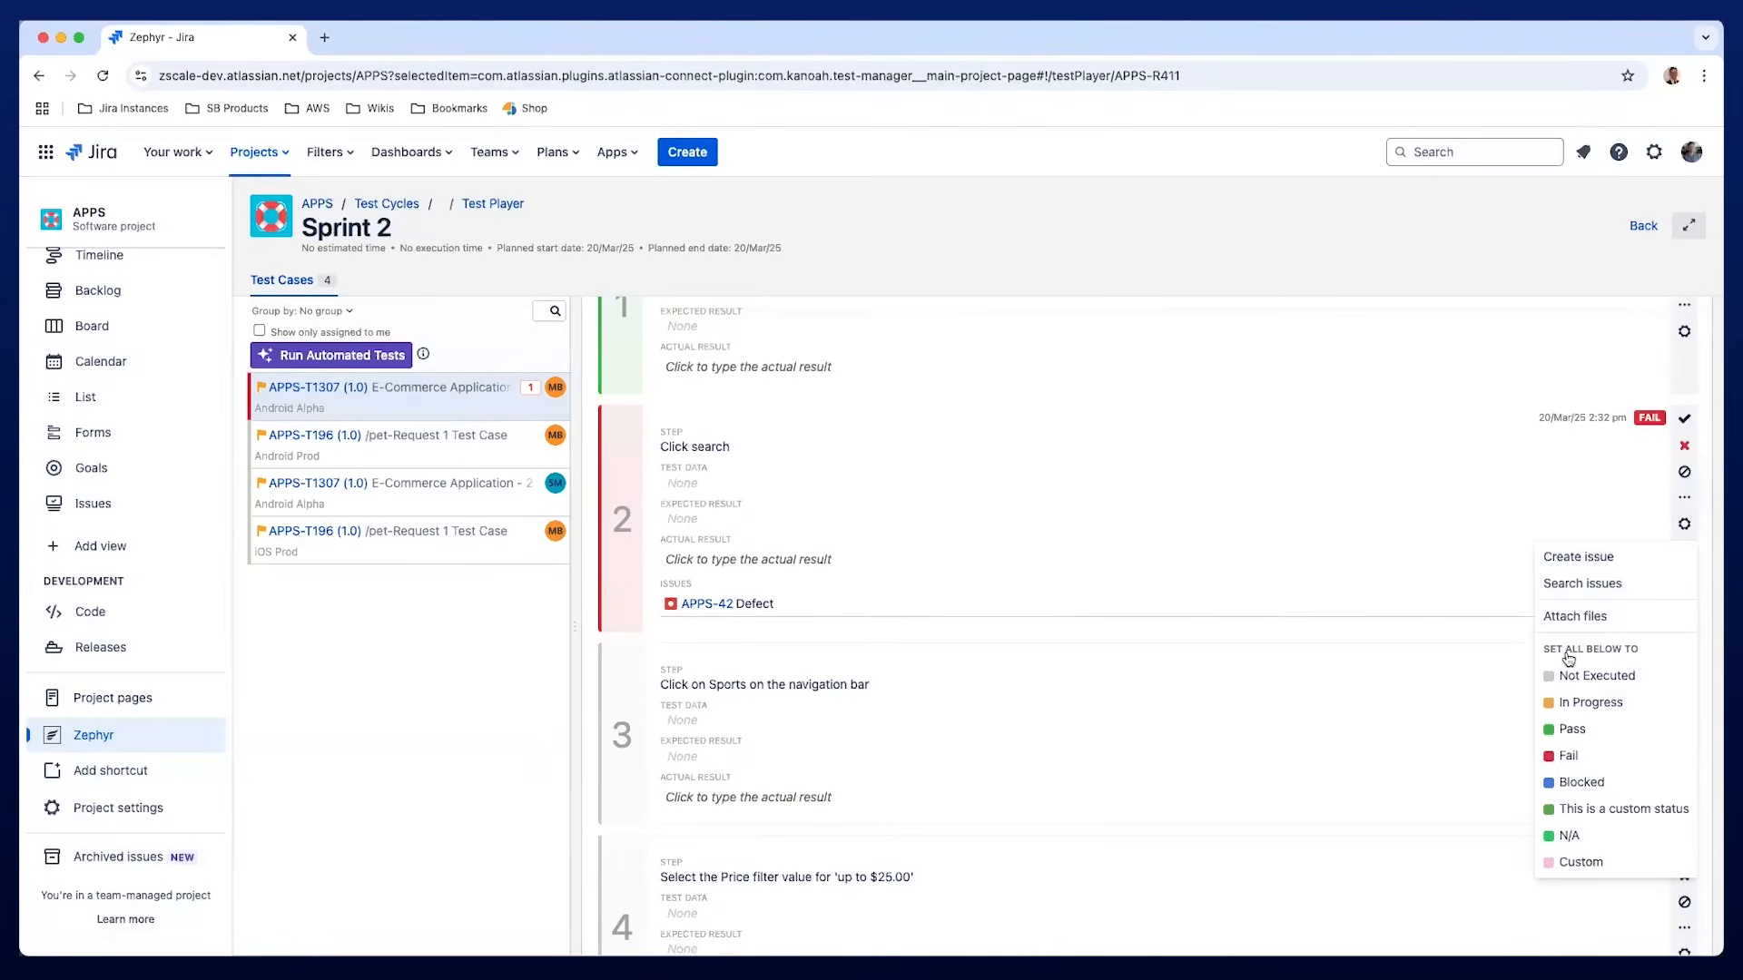
pyautogui.click(1580, 782)
pyautogui.click(1128, 650)
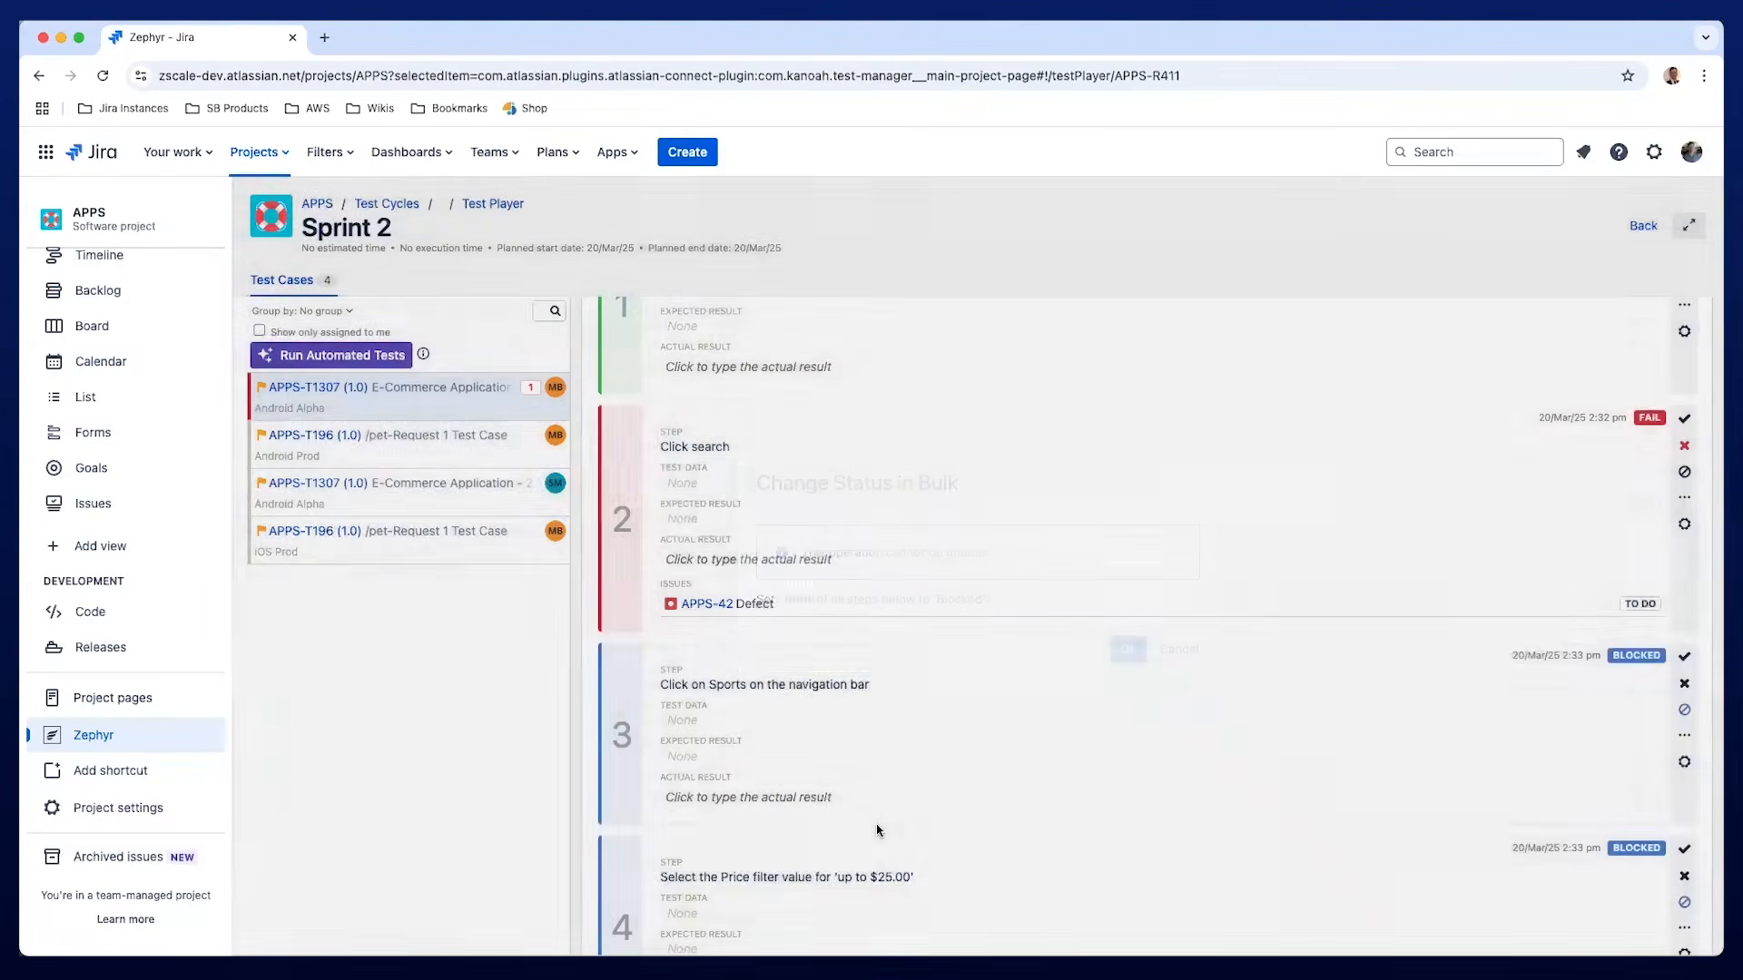
pyautogui.scroll(-5, 877, 830)
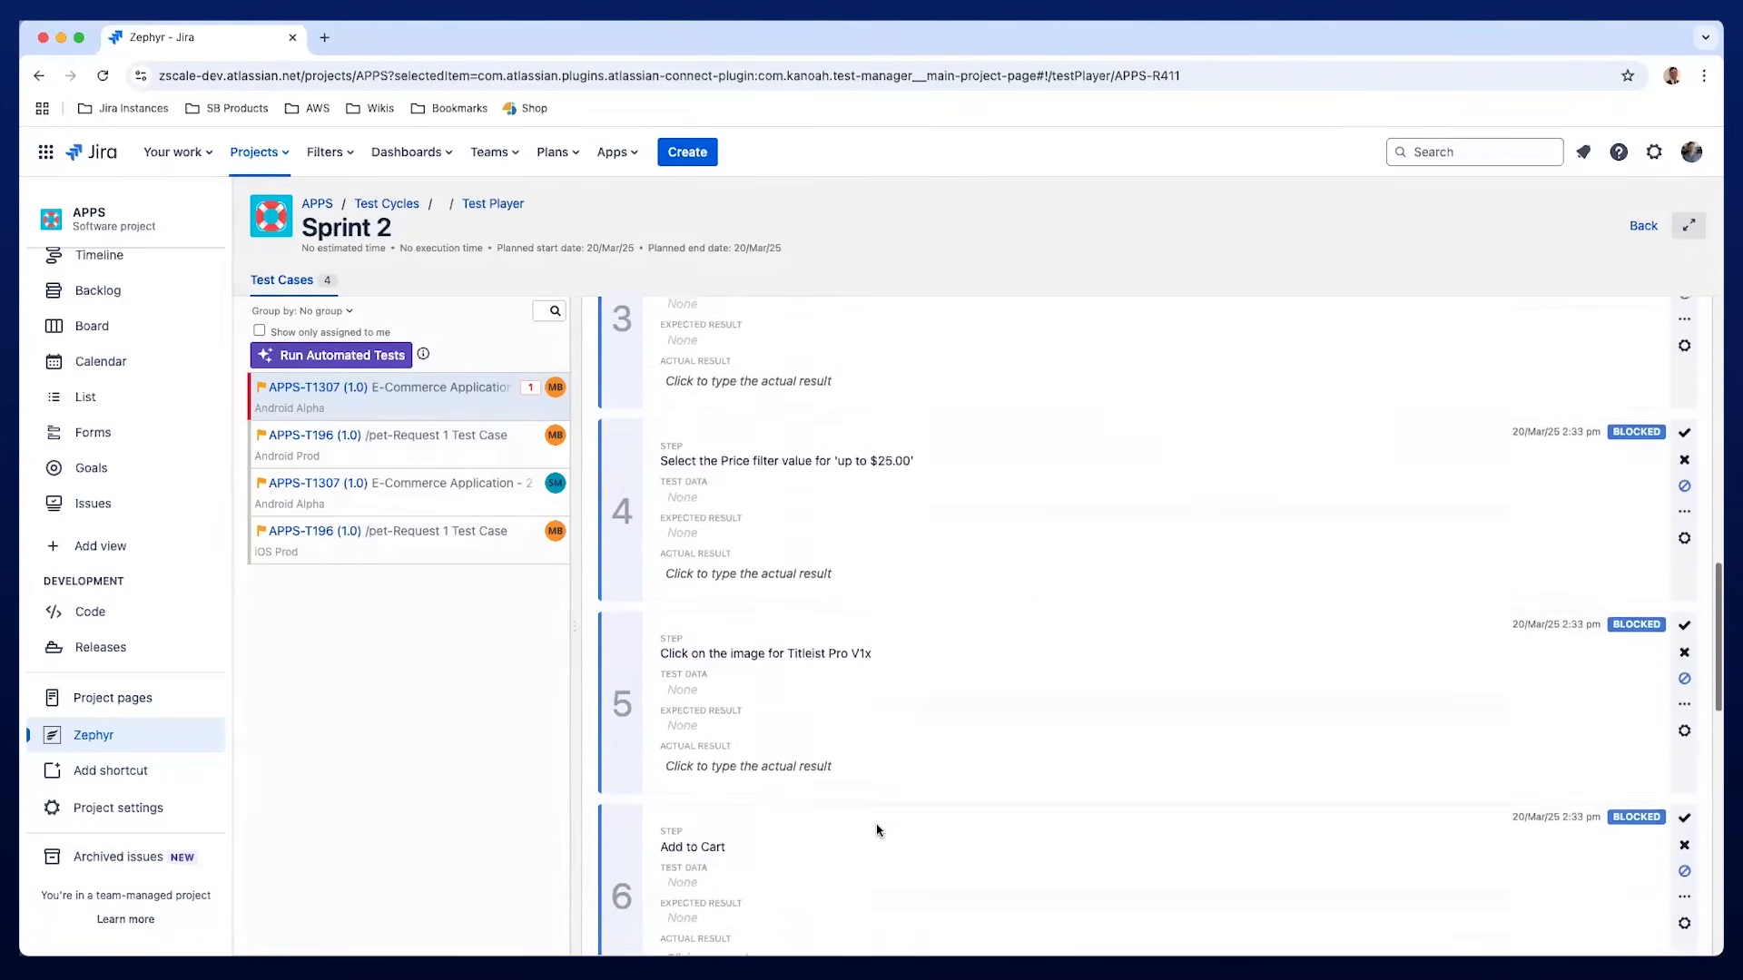
pyautogui.scroll(4, 877, 829)
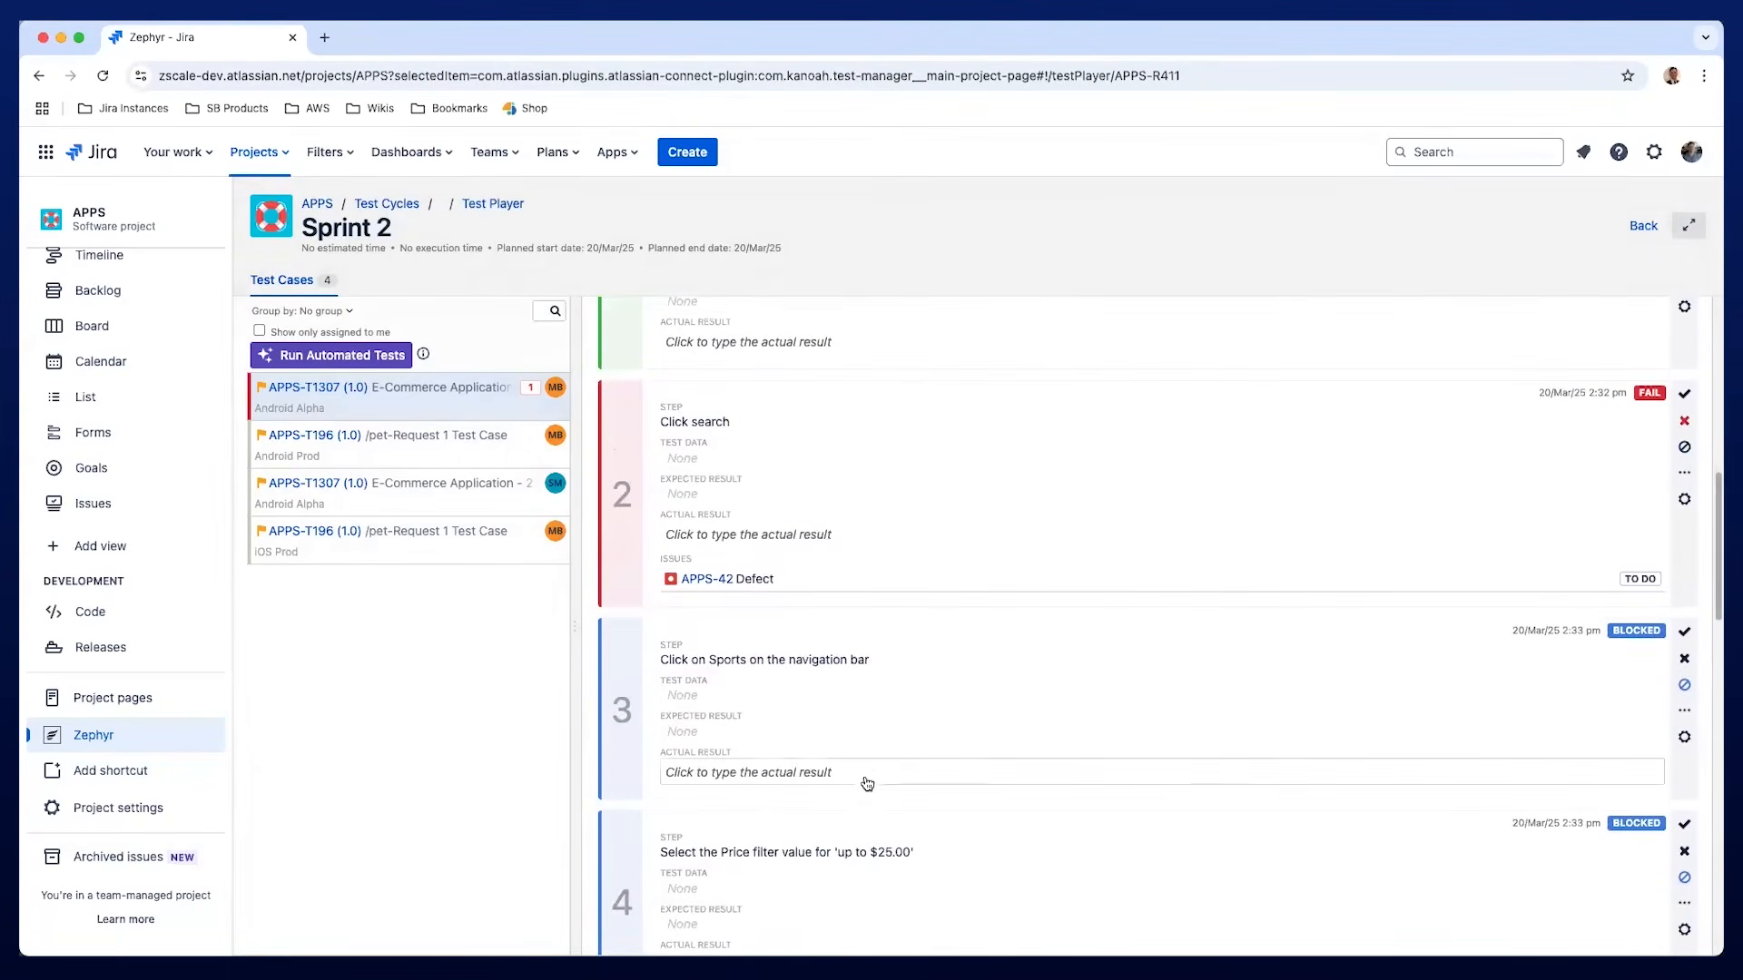
# Examine step 3's actual result field and extra options, and the execution's attachments area and timer.
pyautogui.click(866, 783)
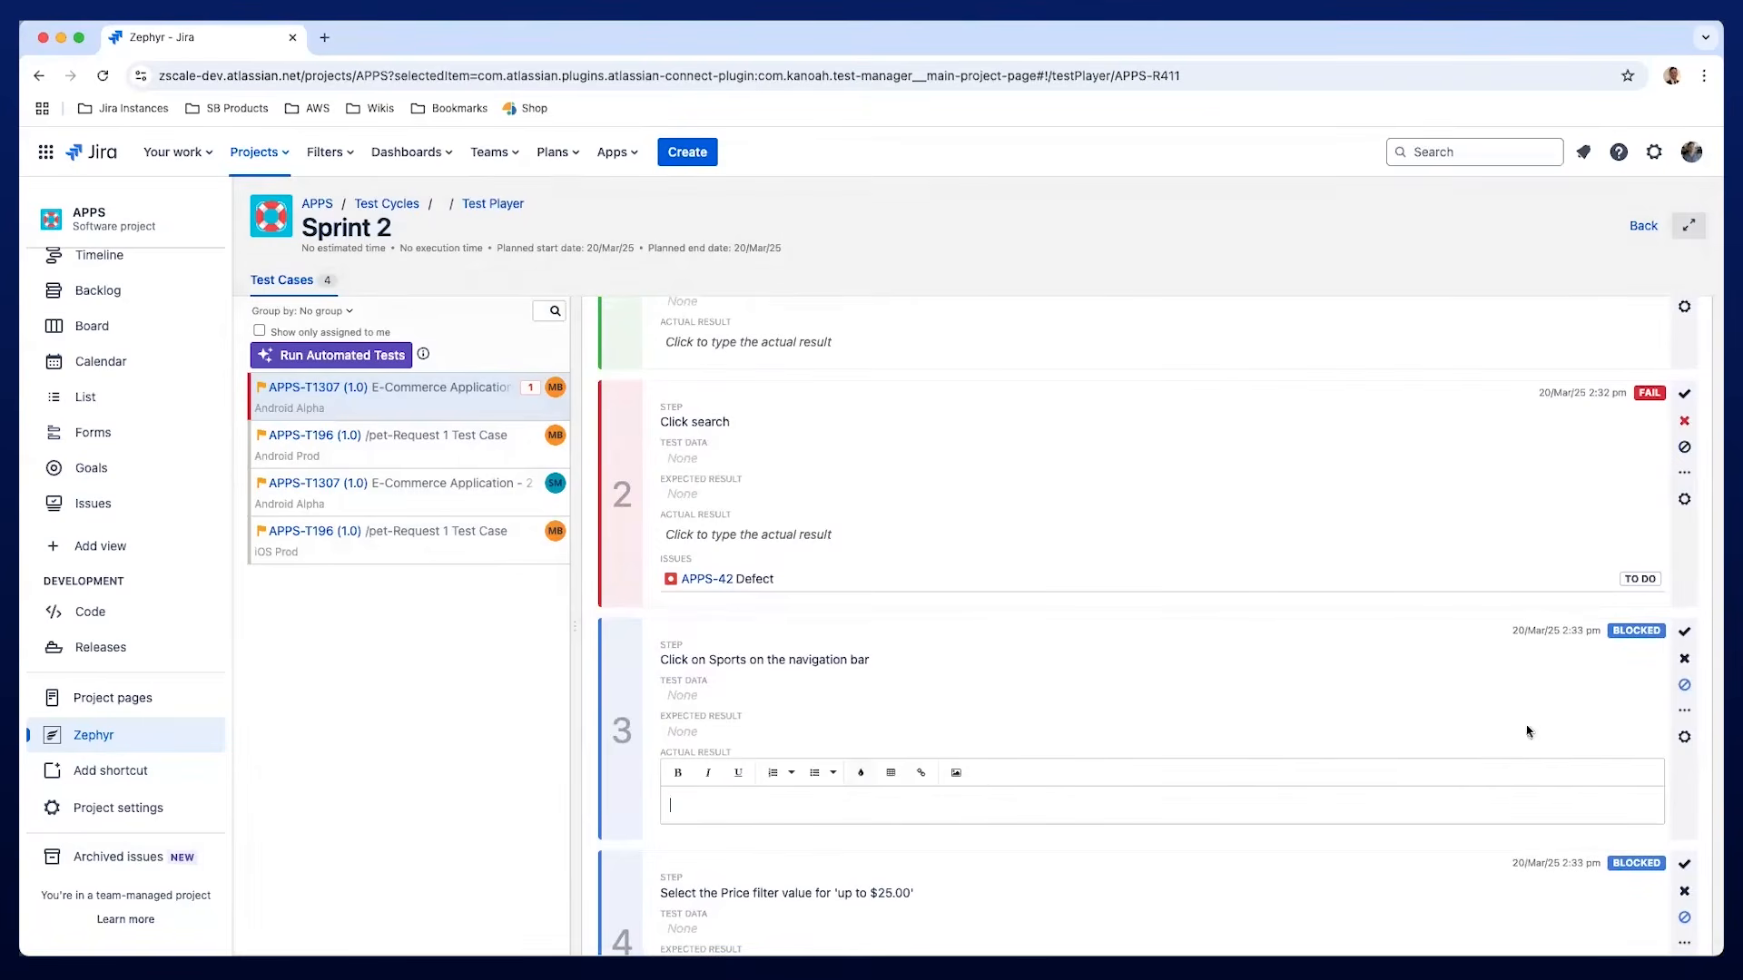
pyautogui.click(1684, 710)
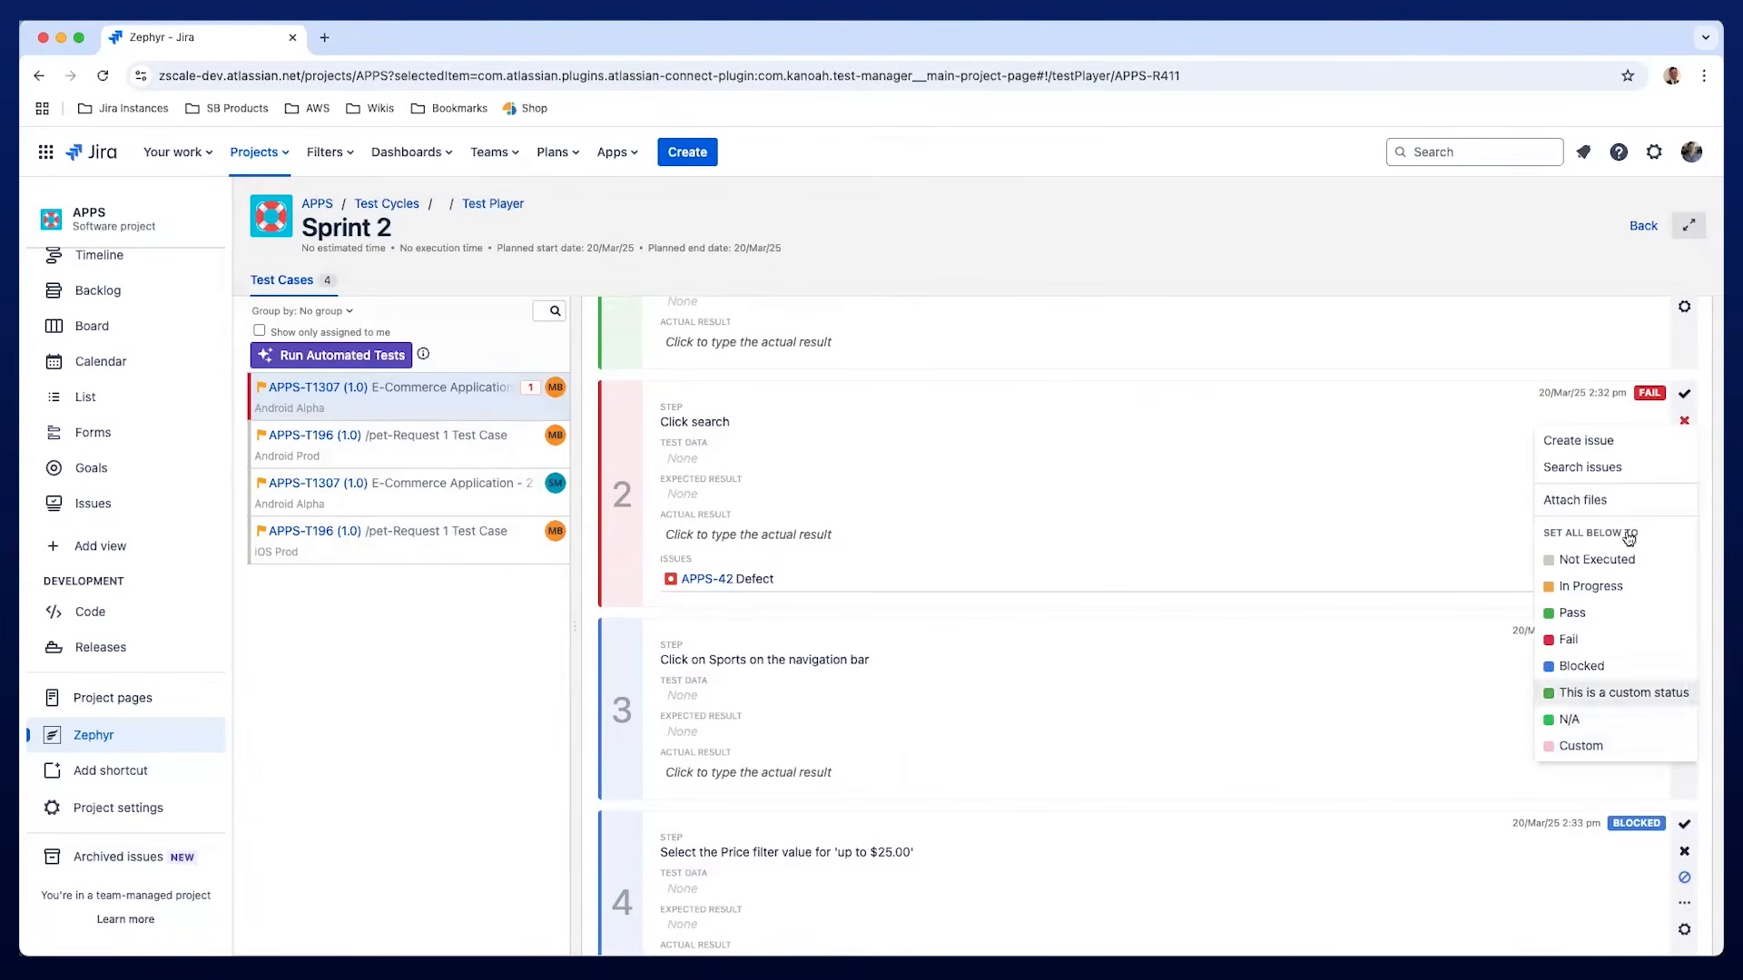
pyautogui.scroll(10, 1380, 505)
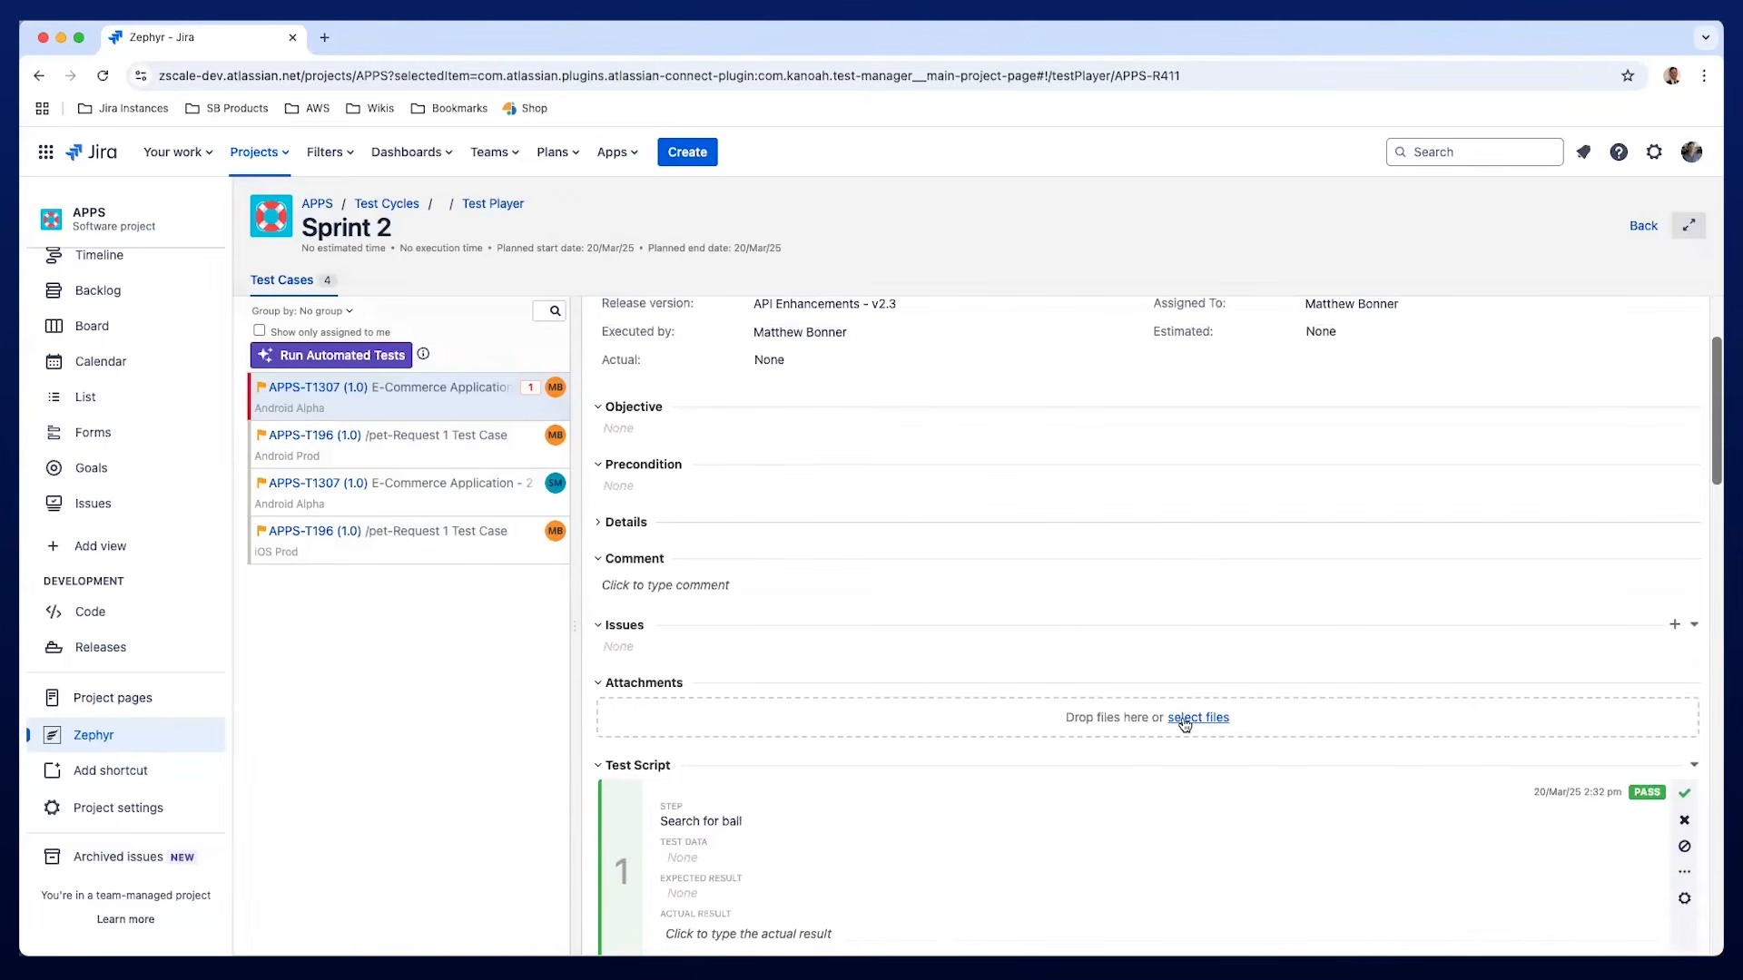
pyautogui.scroll(3, 1234, 550)
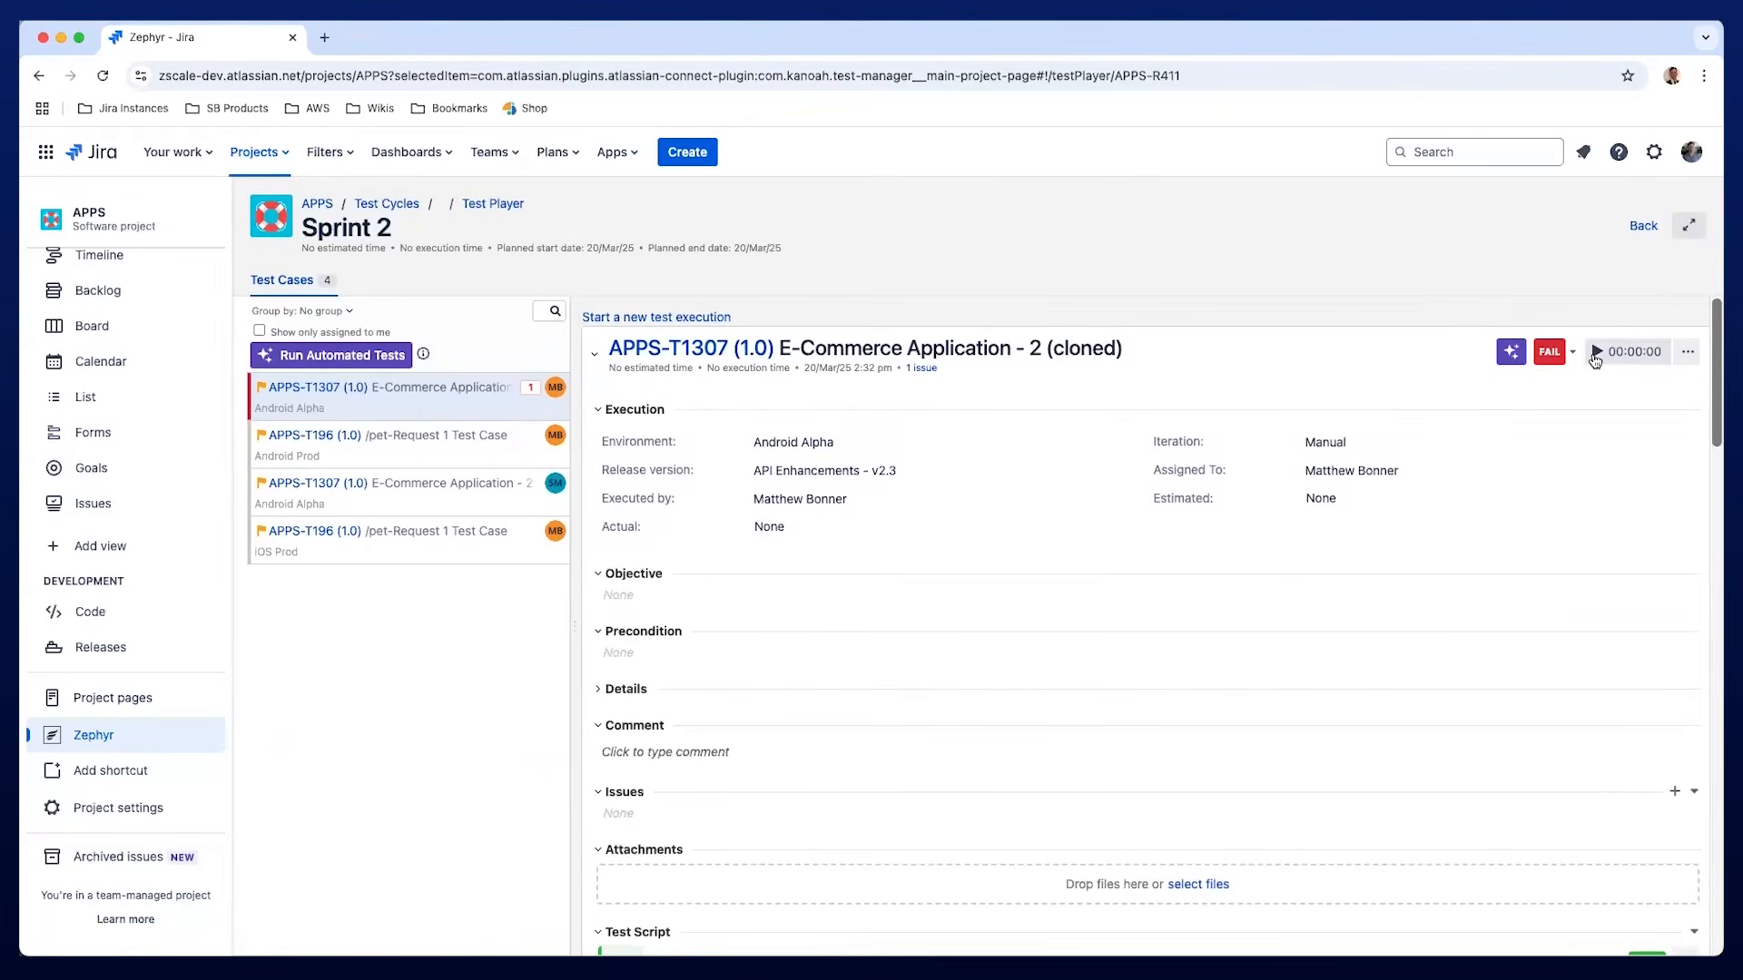
pyautogui.scroll(-4, 1634, 644)
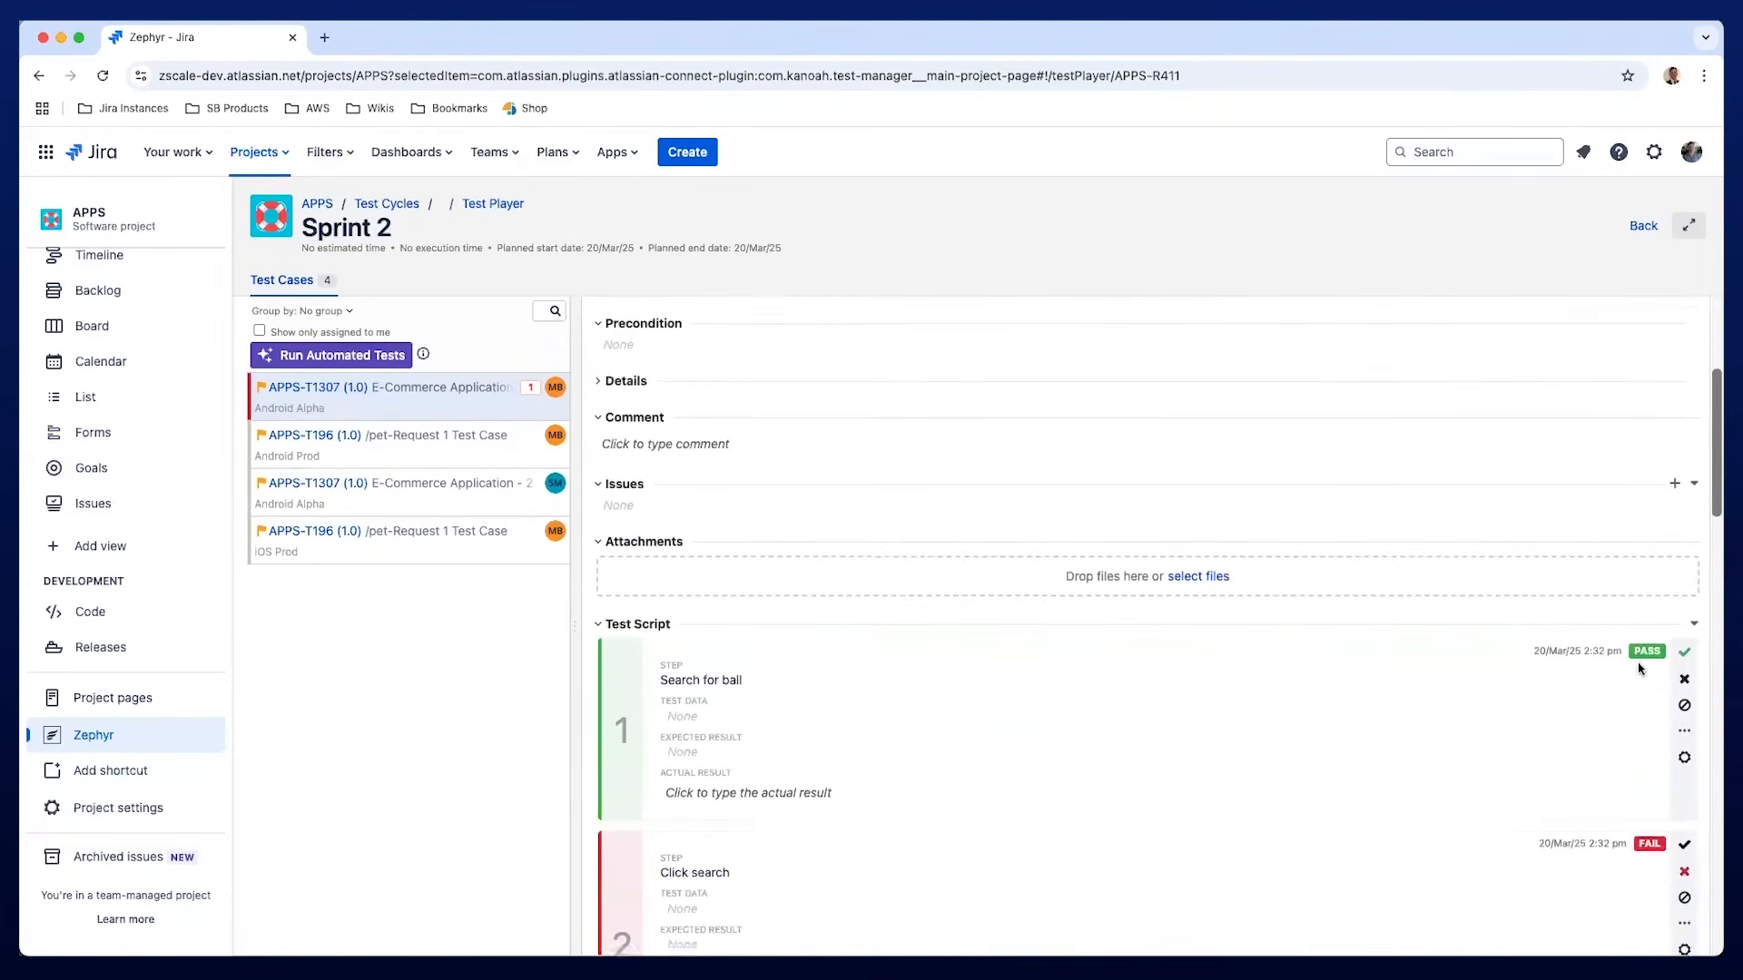
pyautogui.scroll(-4, 1630, 826)
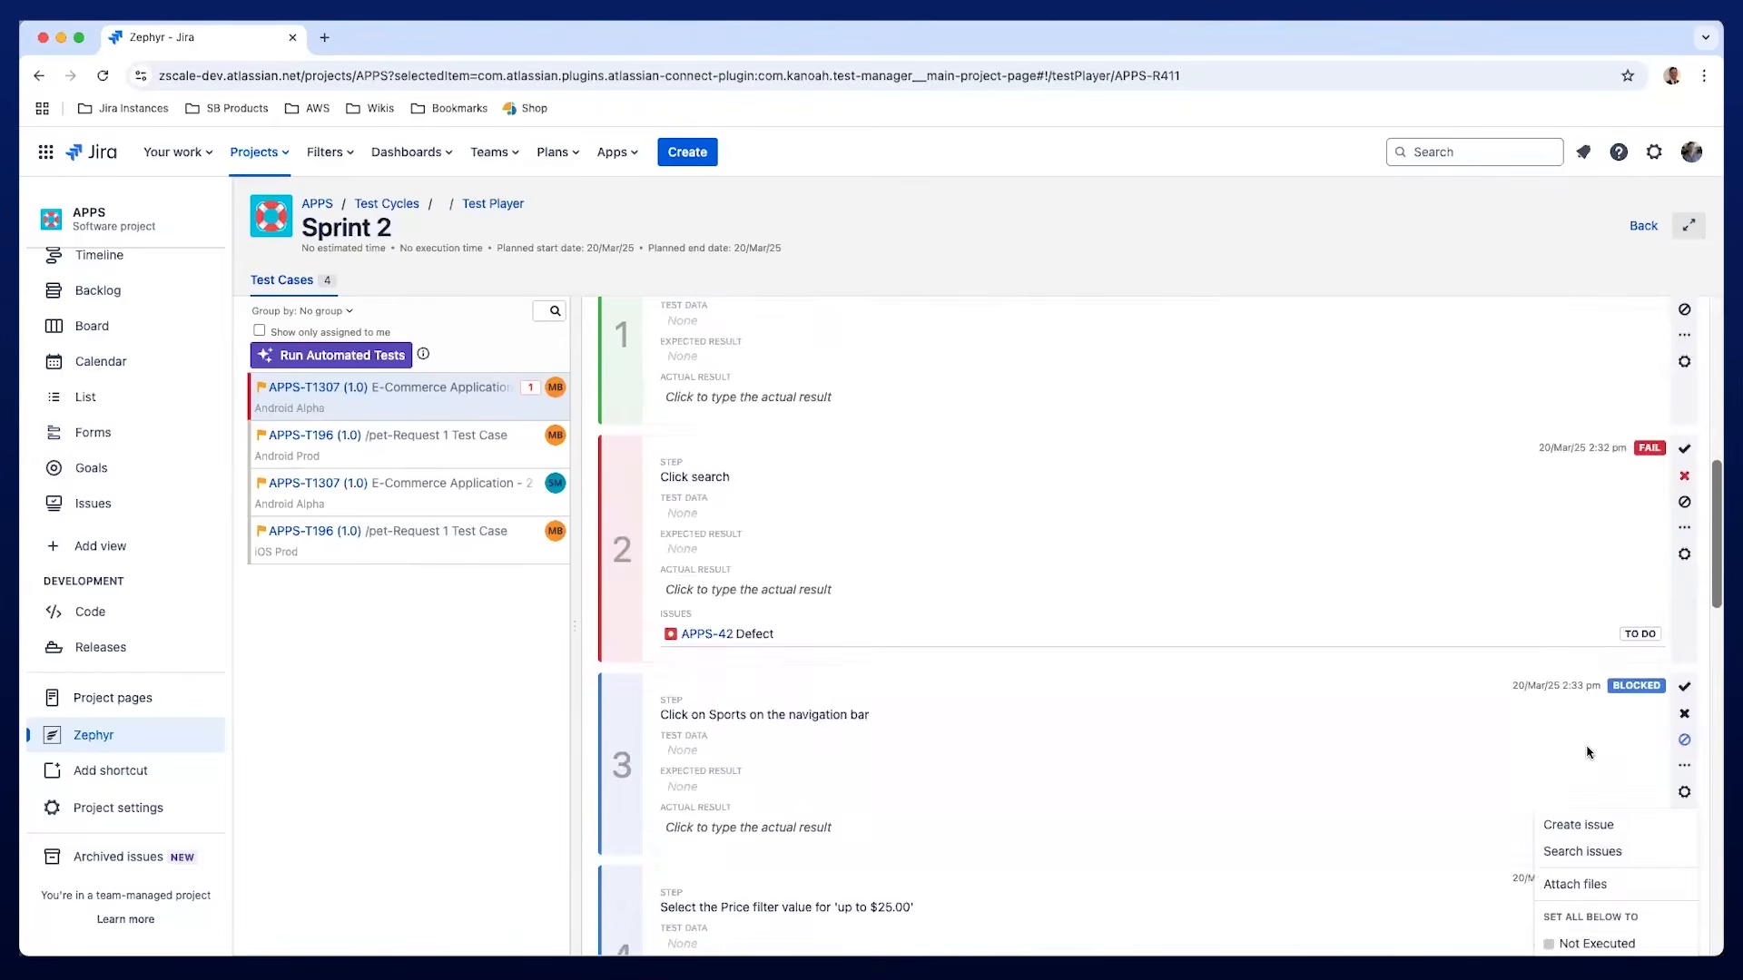
pyautogui.scroll(1, 1587, 750)
pyautogui.scroll(5, 1585, 745)
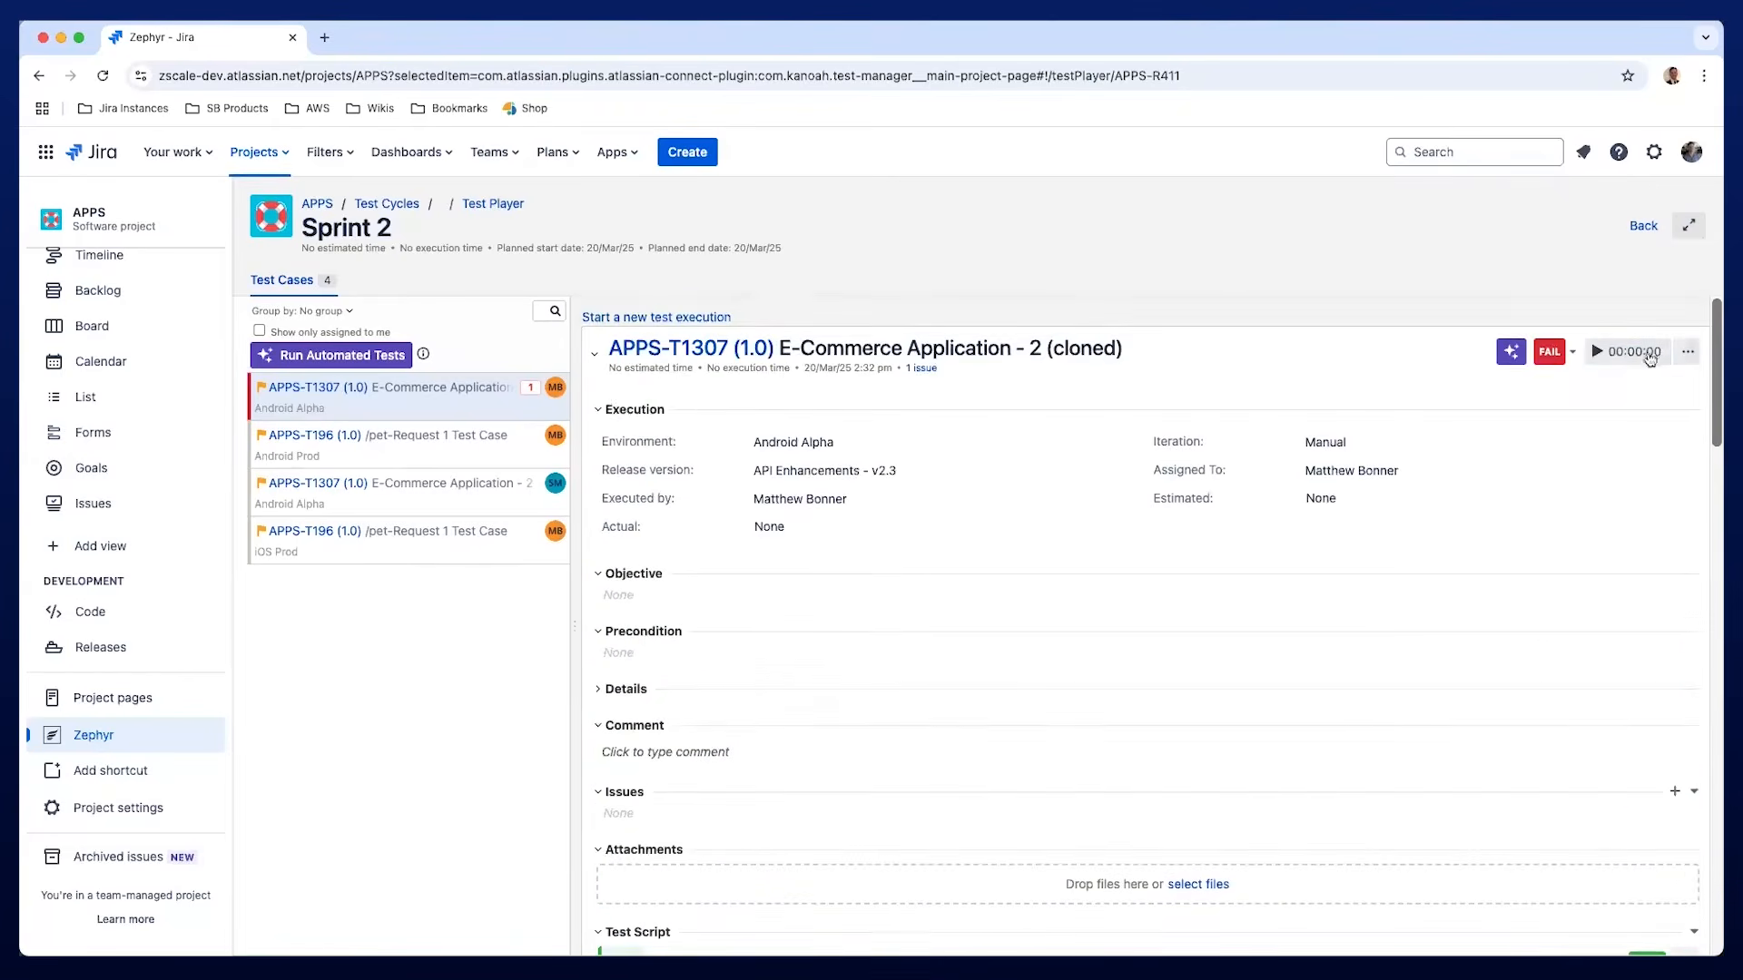
# Record an actual execution time of 00:05 for the APPS-T1307 execution.
pyautogui.click(1686, 352)
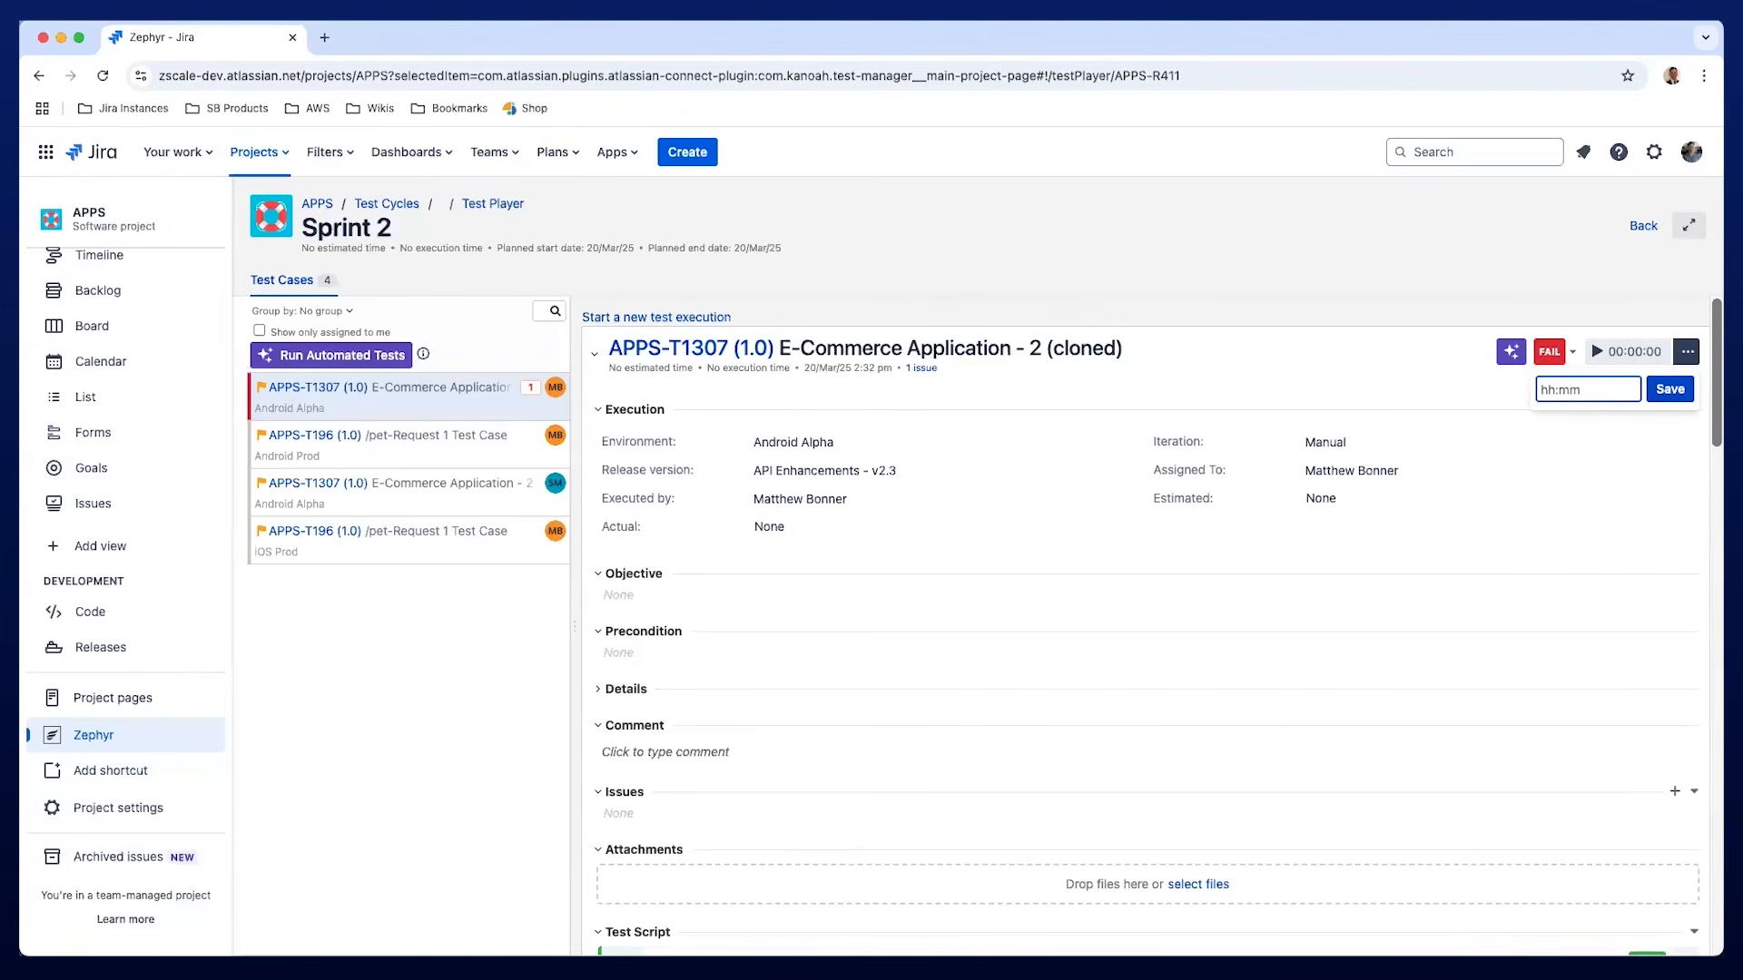
pyautogui.write('00:0')
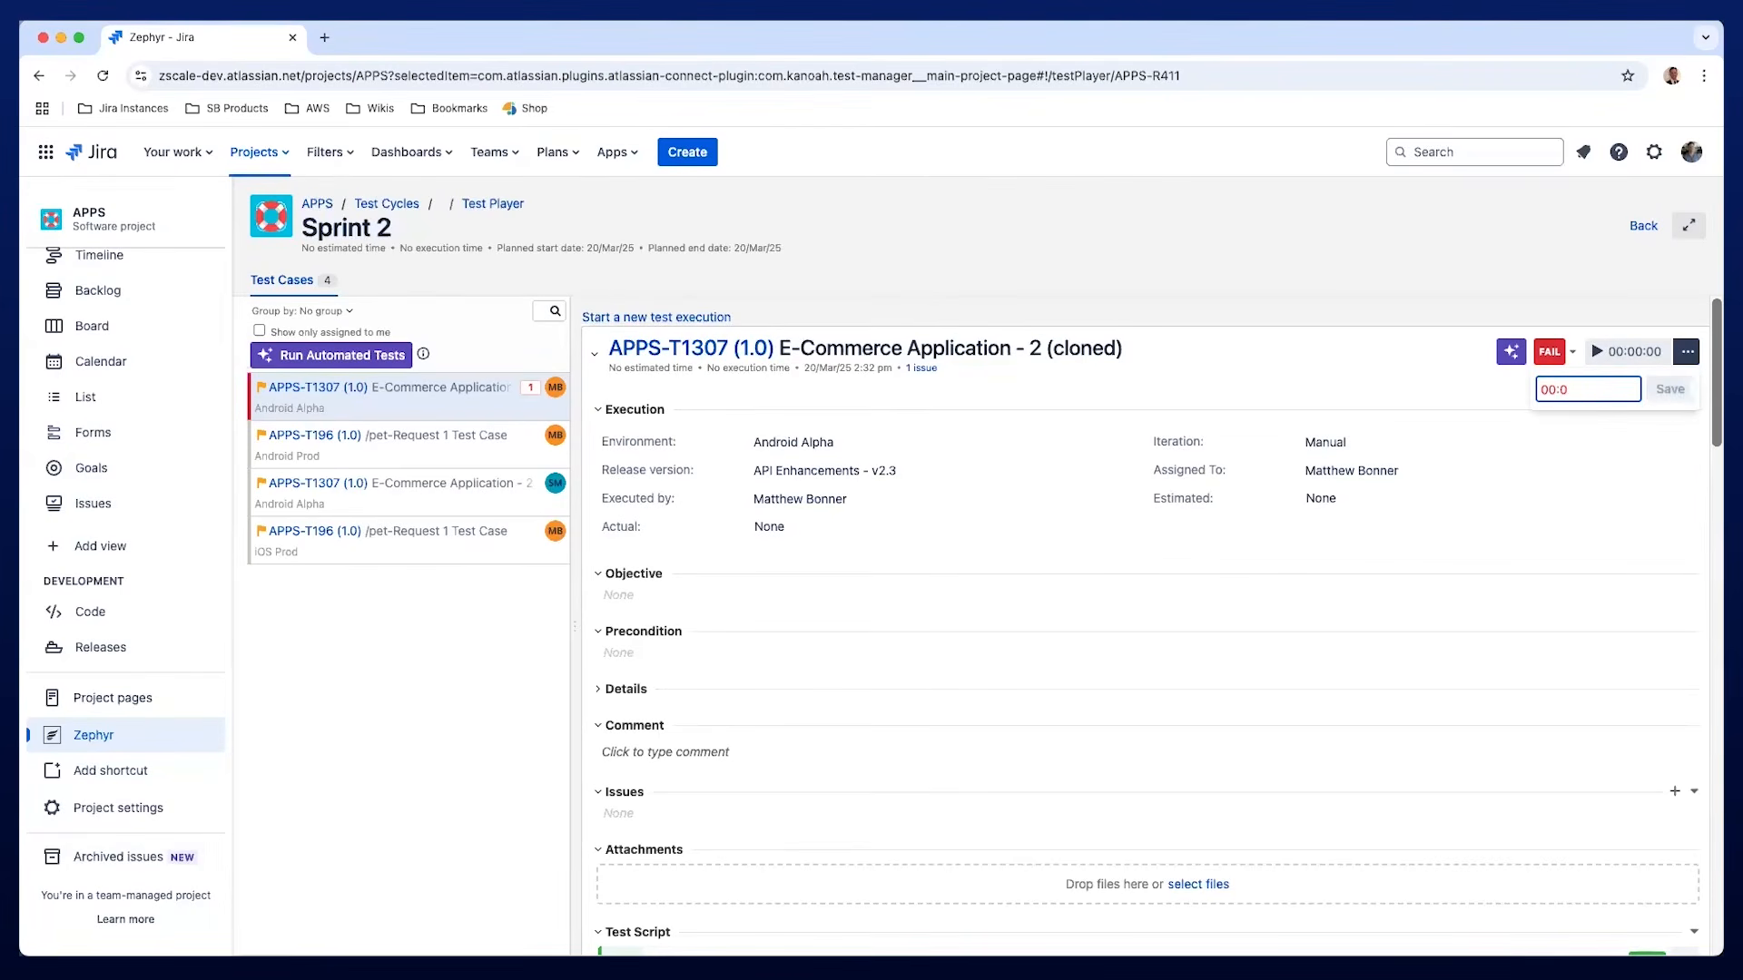
pyautogui.write('5')
pyautogui.press('Return')
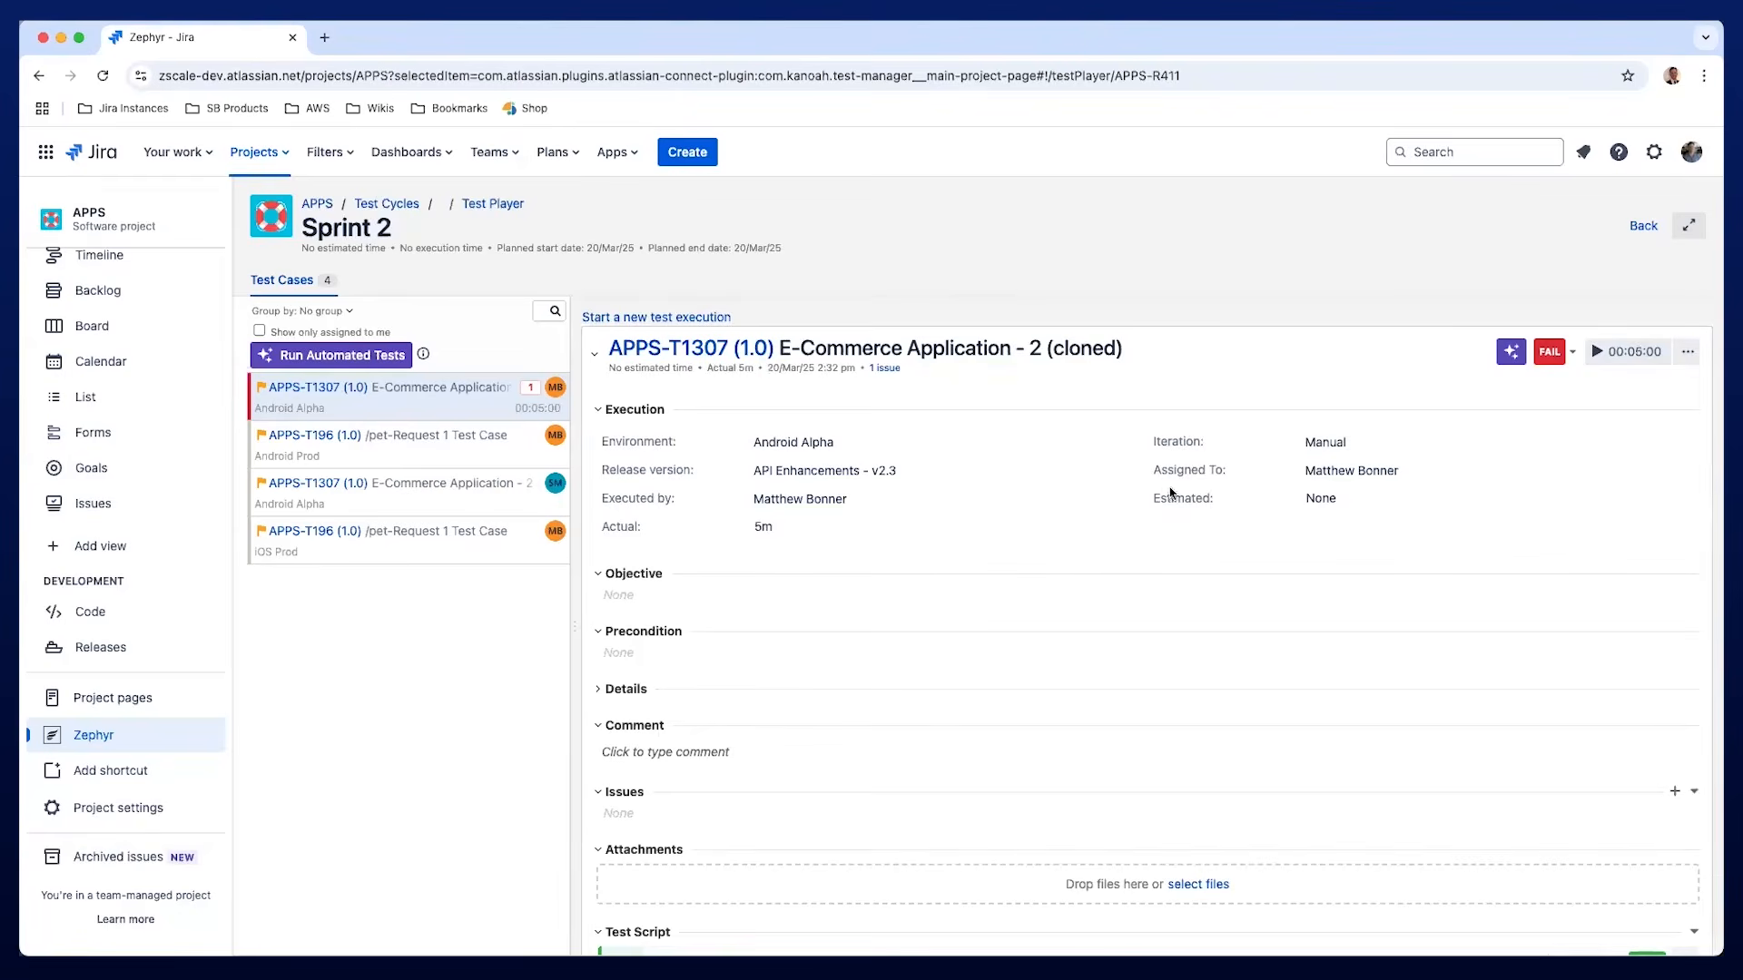
# Leave the Test Player for the project's test plans and create a test plan named "New Feature".
pyautogui.click(405, 210)
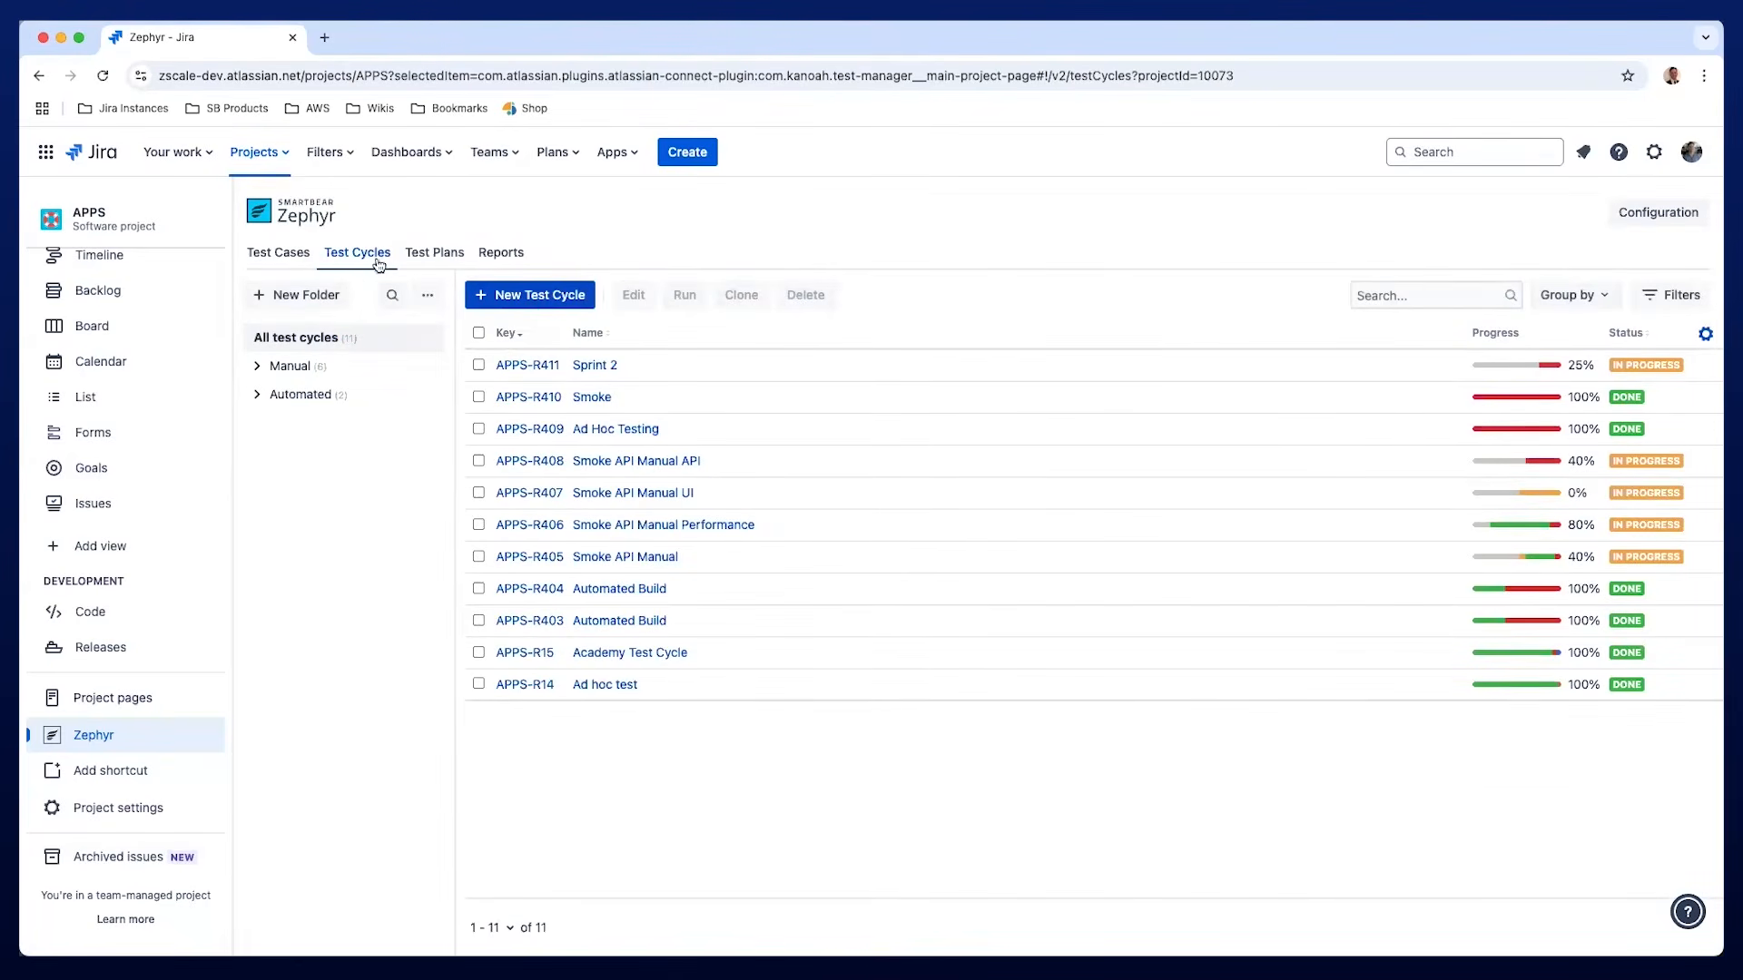
pyautogui.click(437, 257)
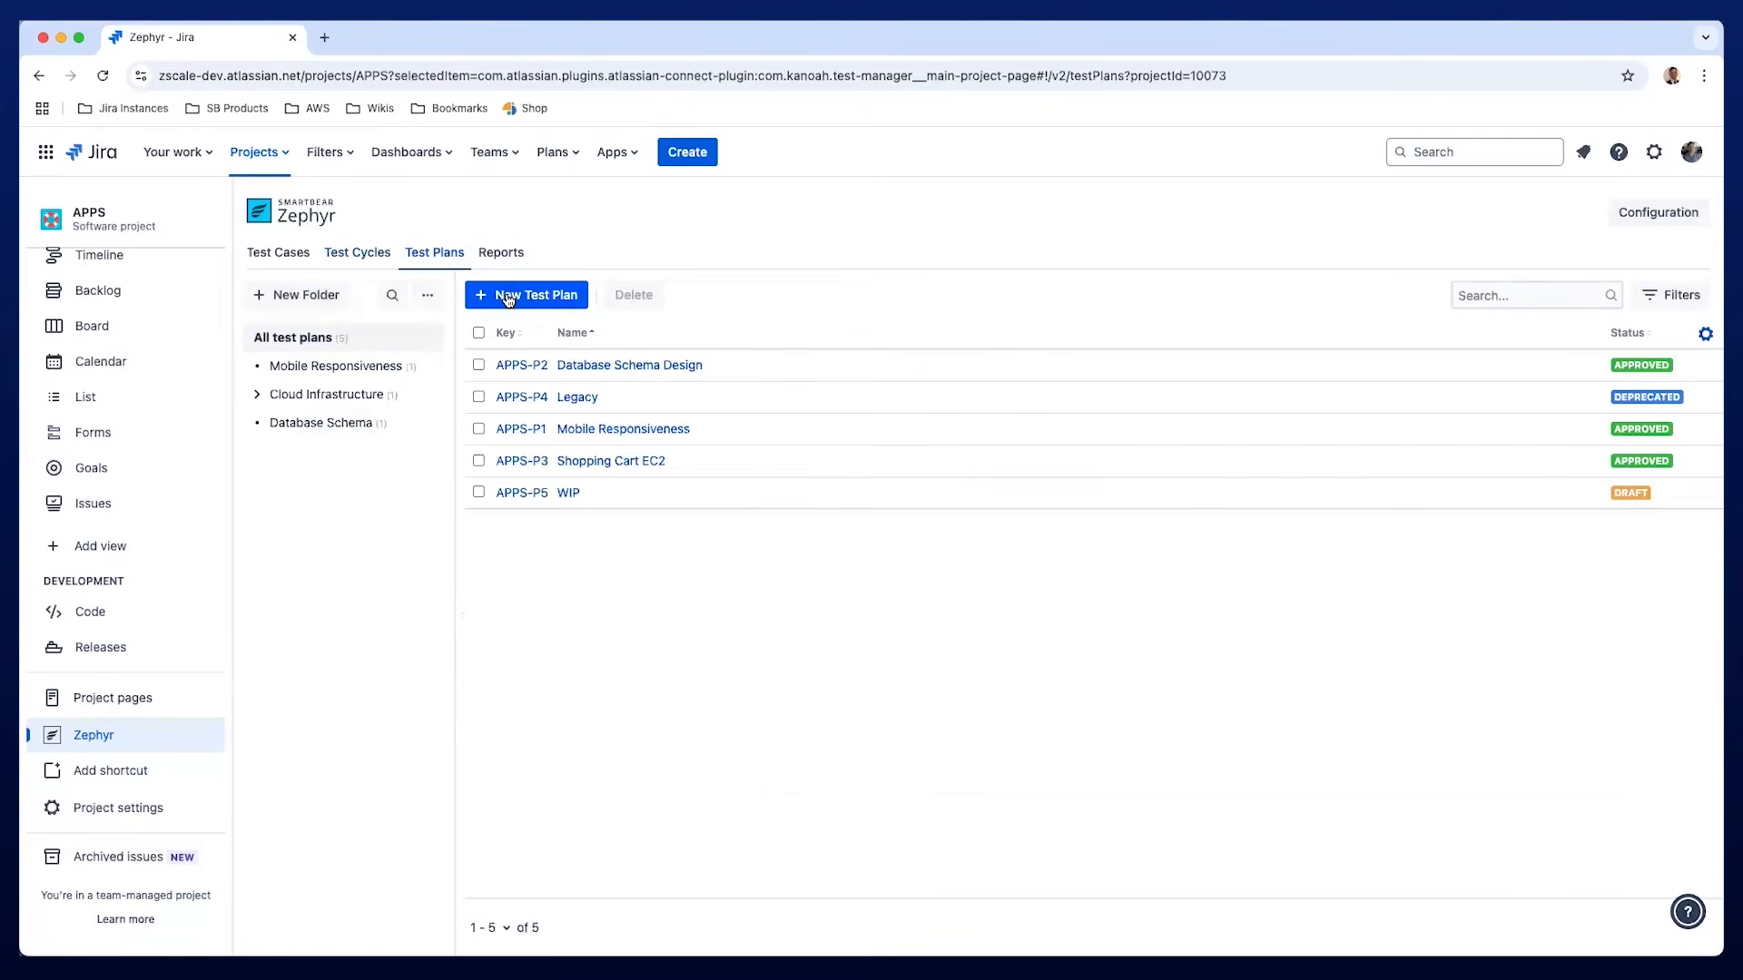
pyautogui.click(509, 300)
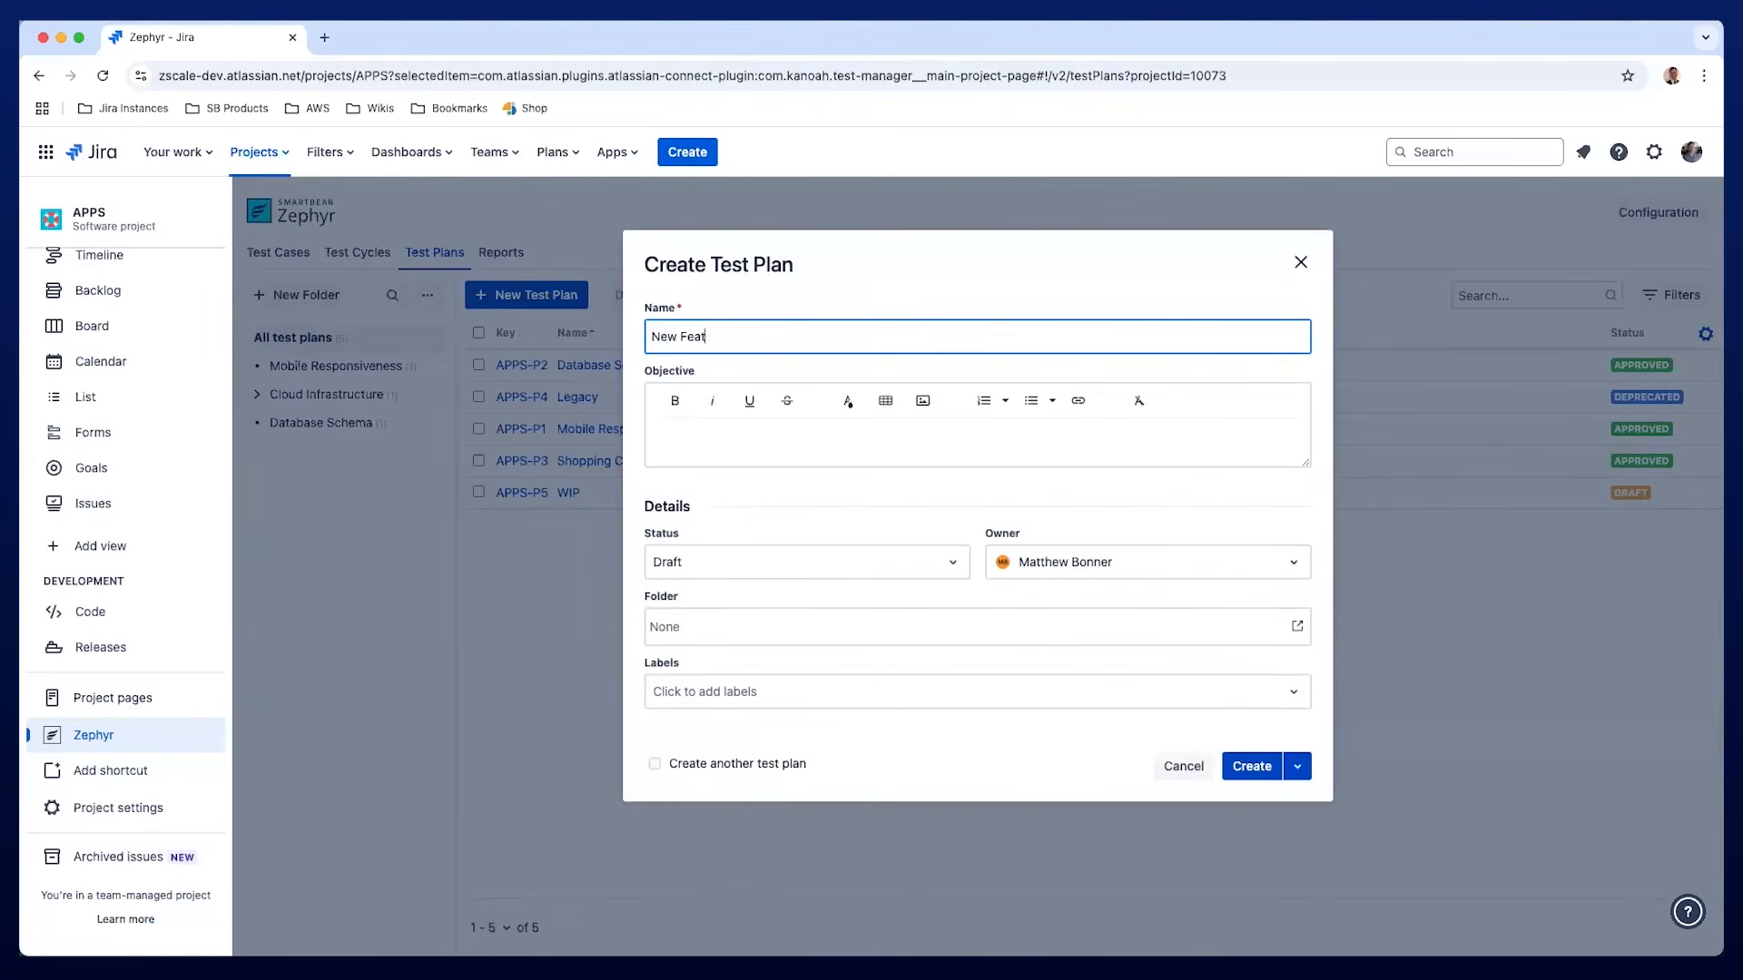
pyautogui.click(1251, 767)
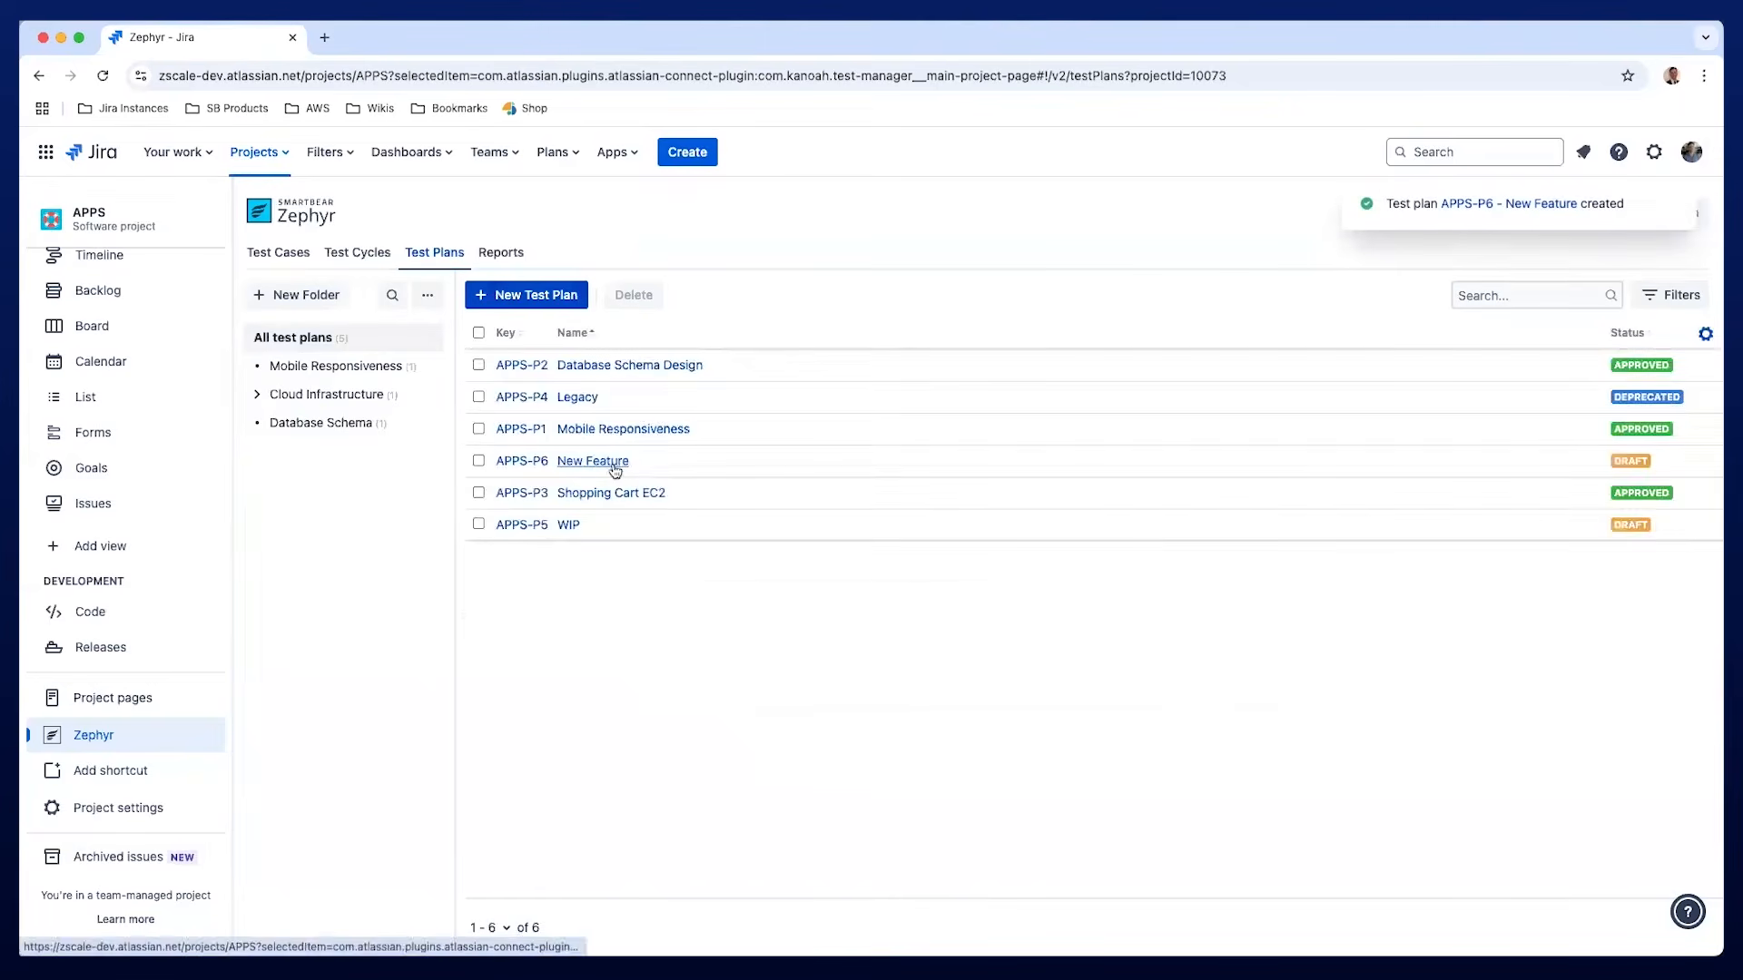
# Link test cycles APPS-R403 "Automated Build" and APPS-R408 "Smoke API Manual API" to the New Feature test plan and return to the plan list.
pyautogui.click(509, 462)
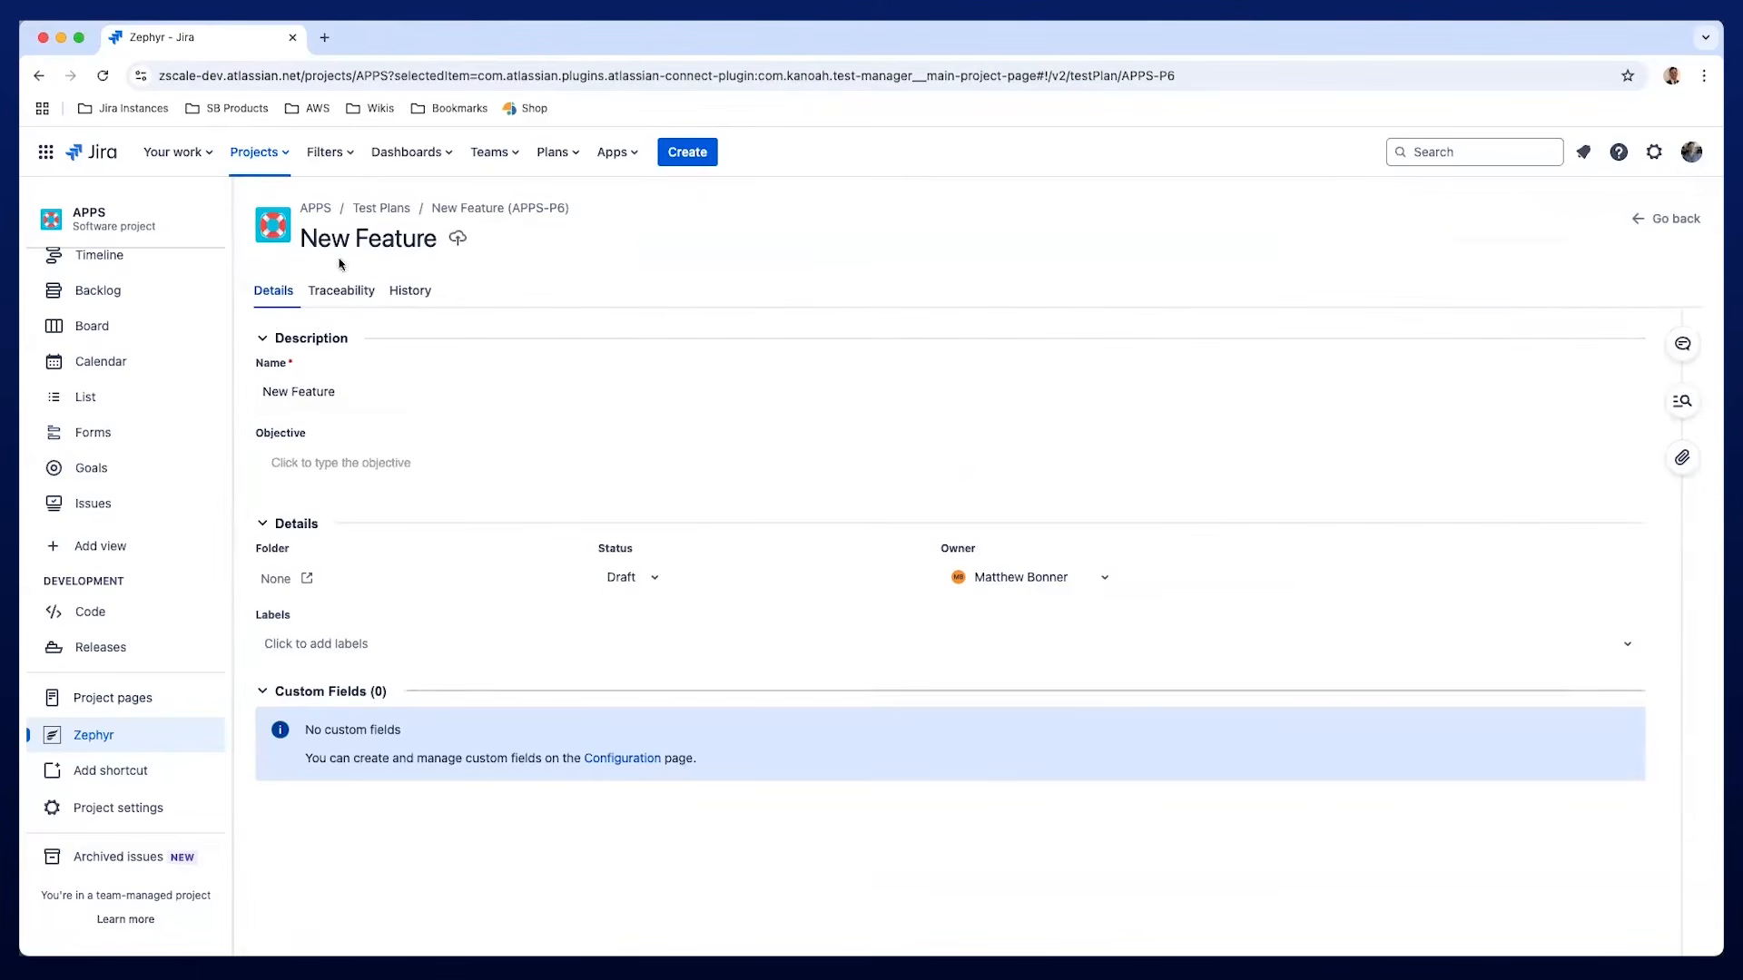
pyautogui.click(333, 293)
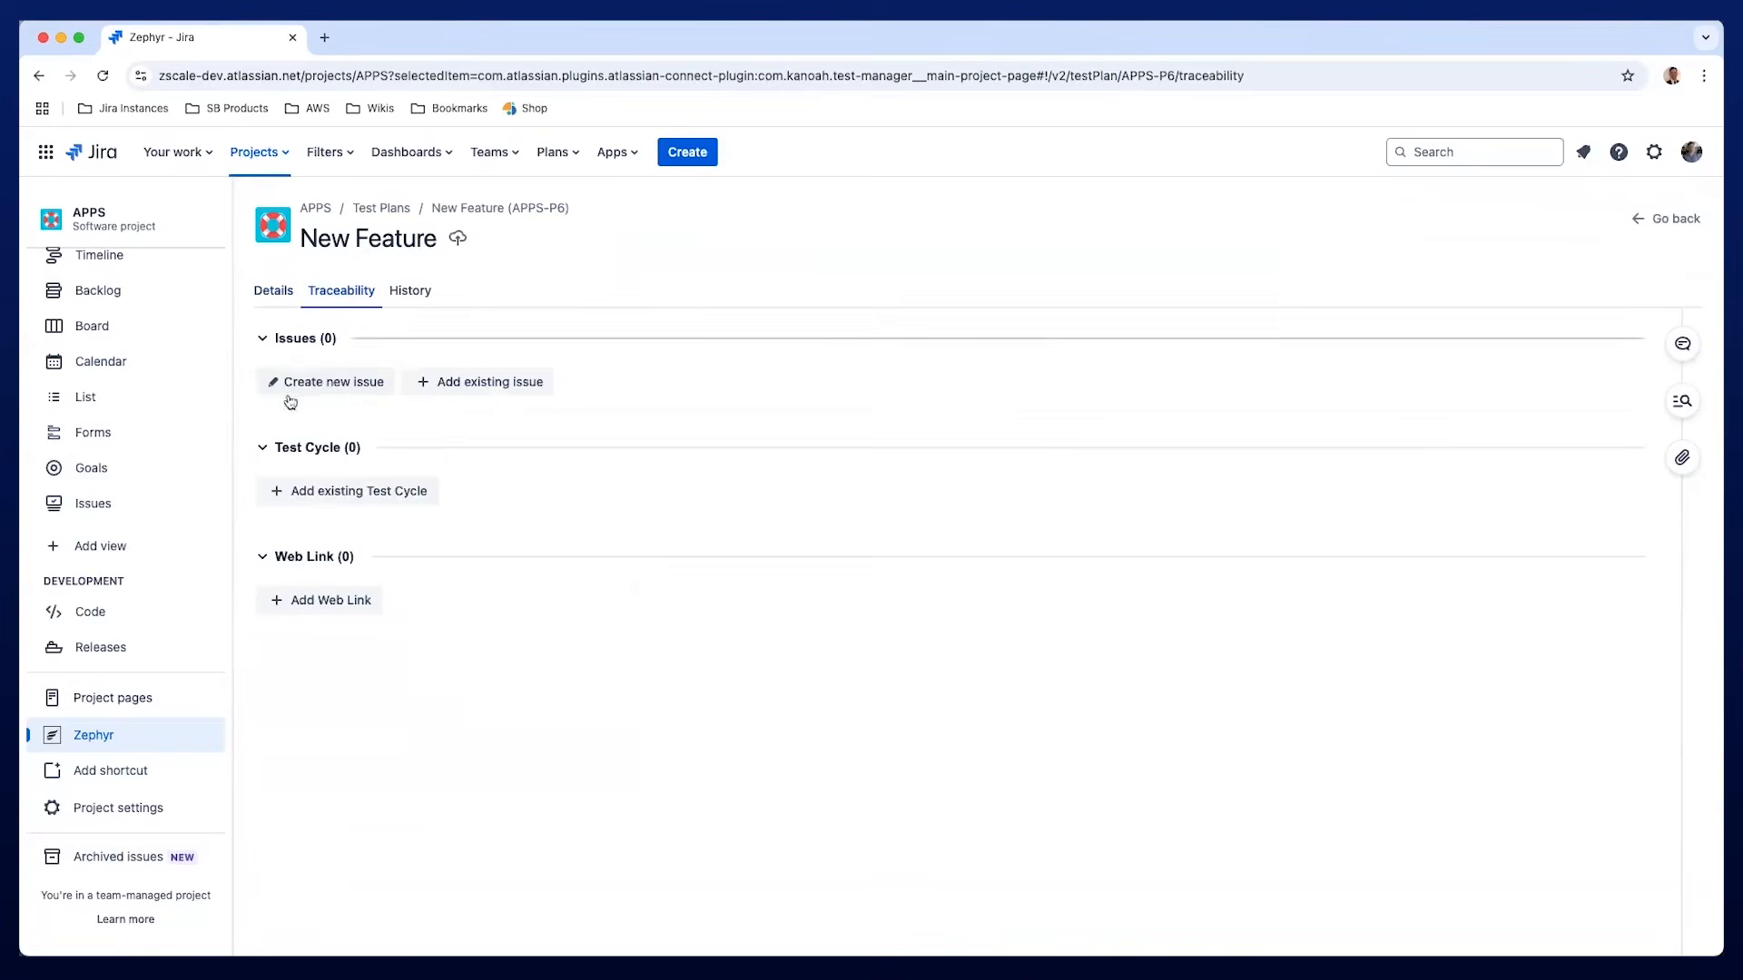
pyautogui.click(330, 495)
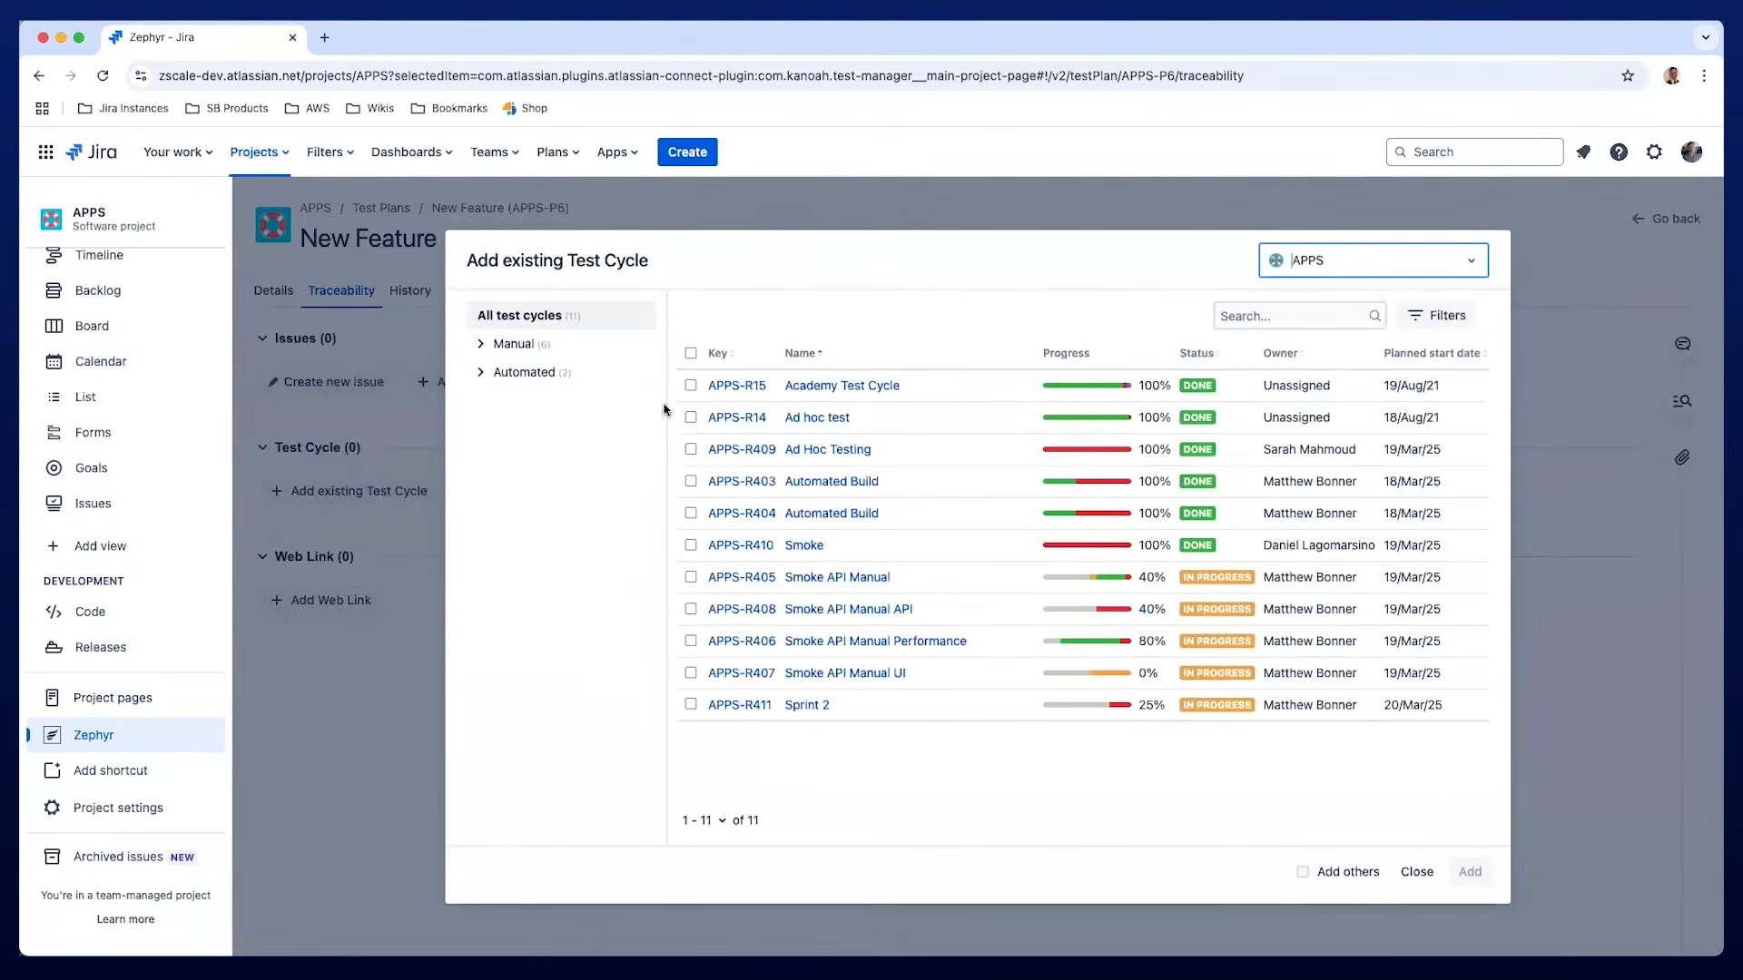
pyautogui.click(691, 481)
pyautogui.click(690, 609)
pyautogui.click(1305, 260)
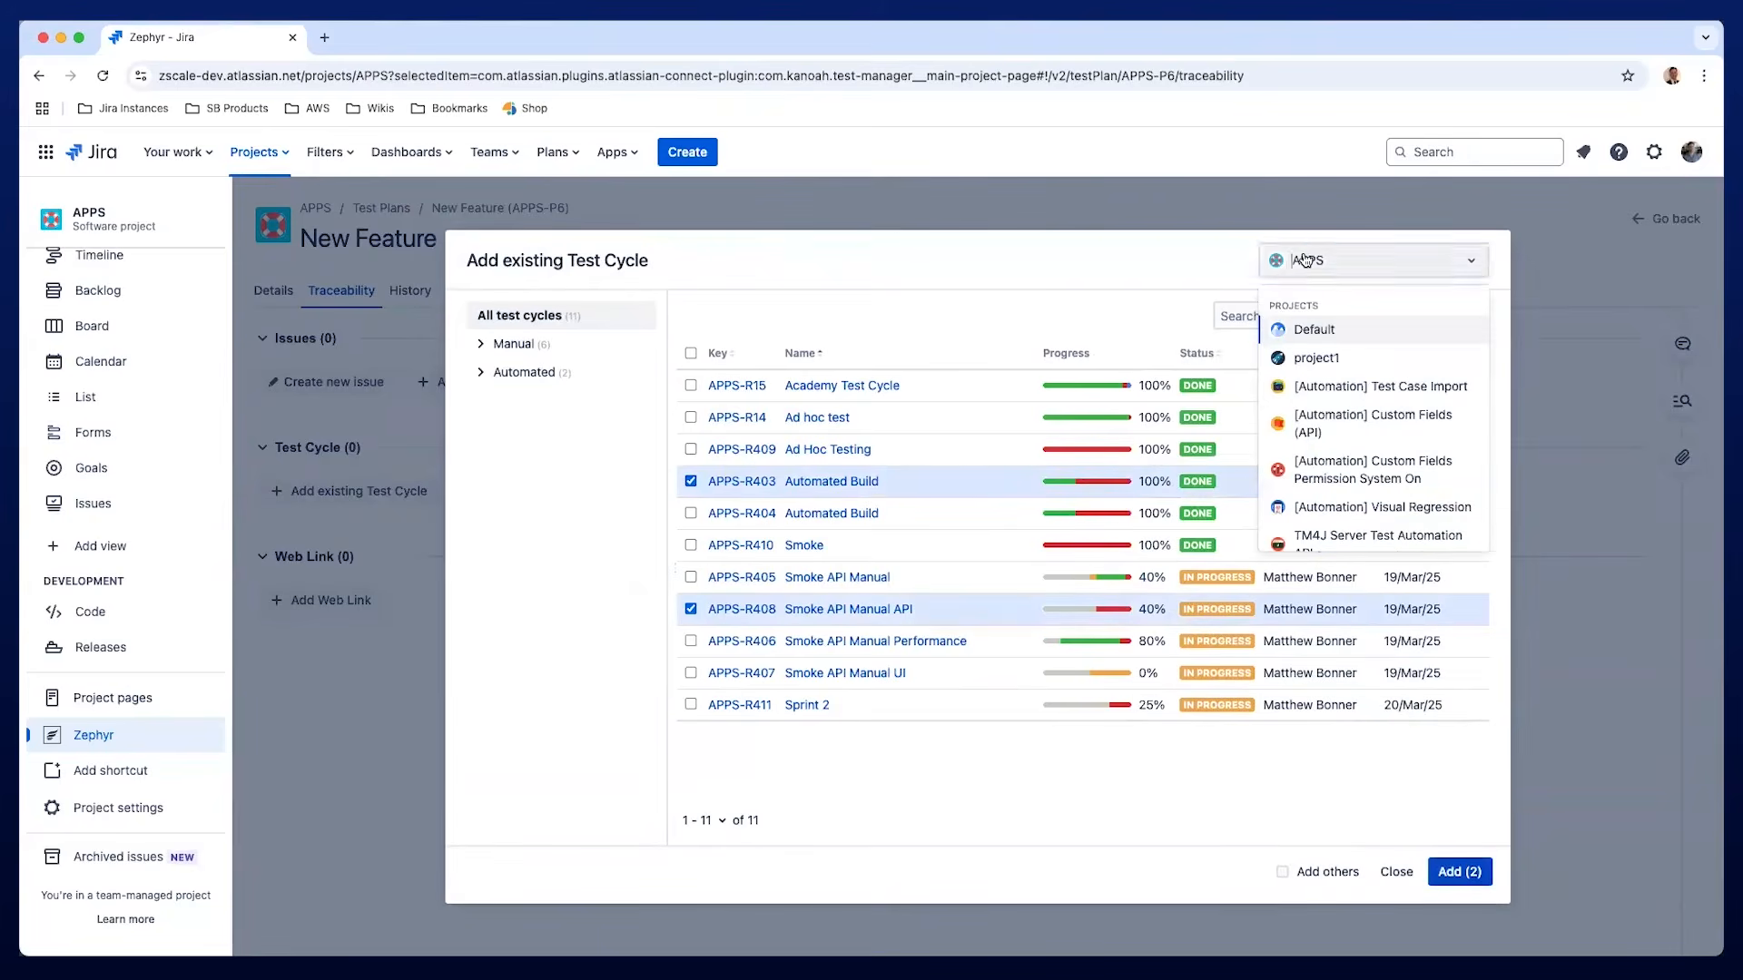
pyautogui.click(1445, 872)
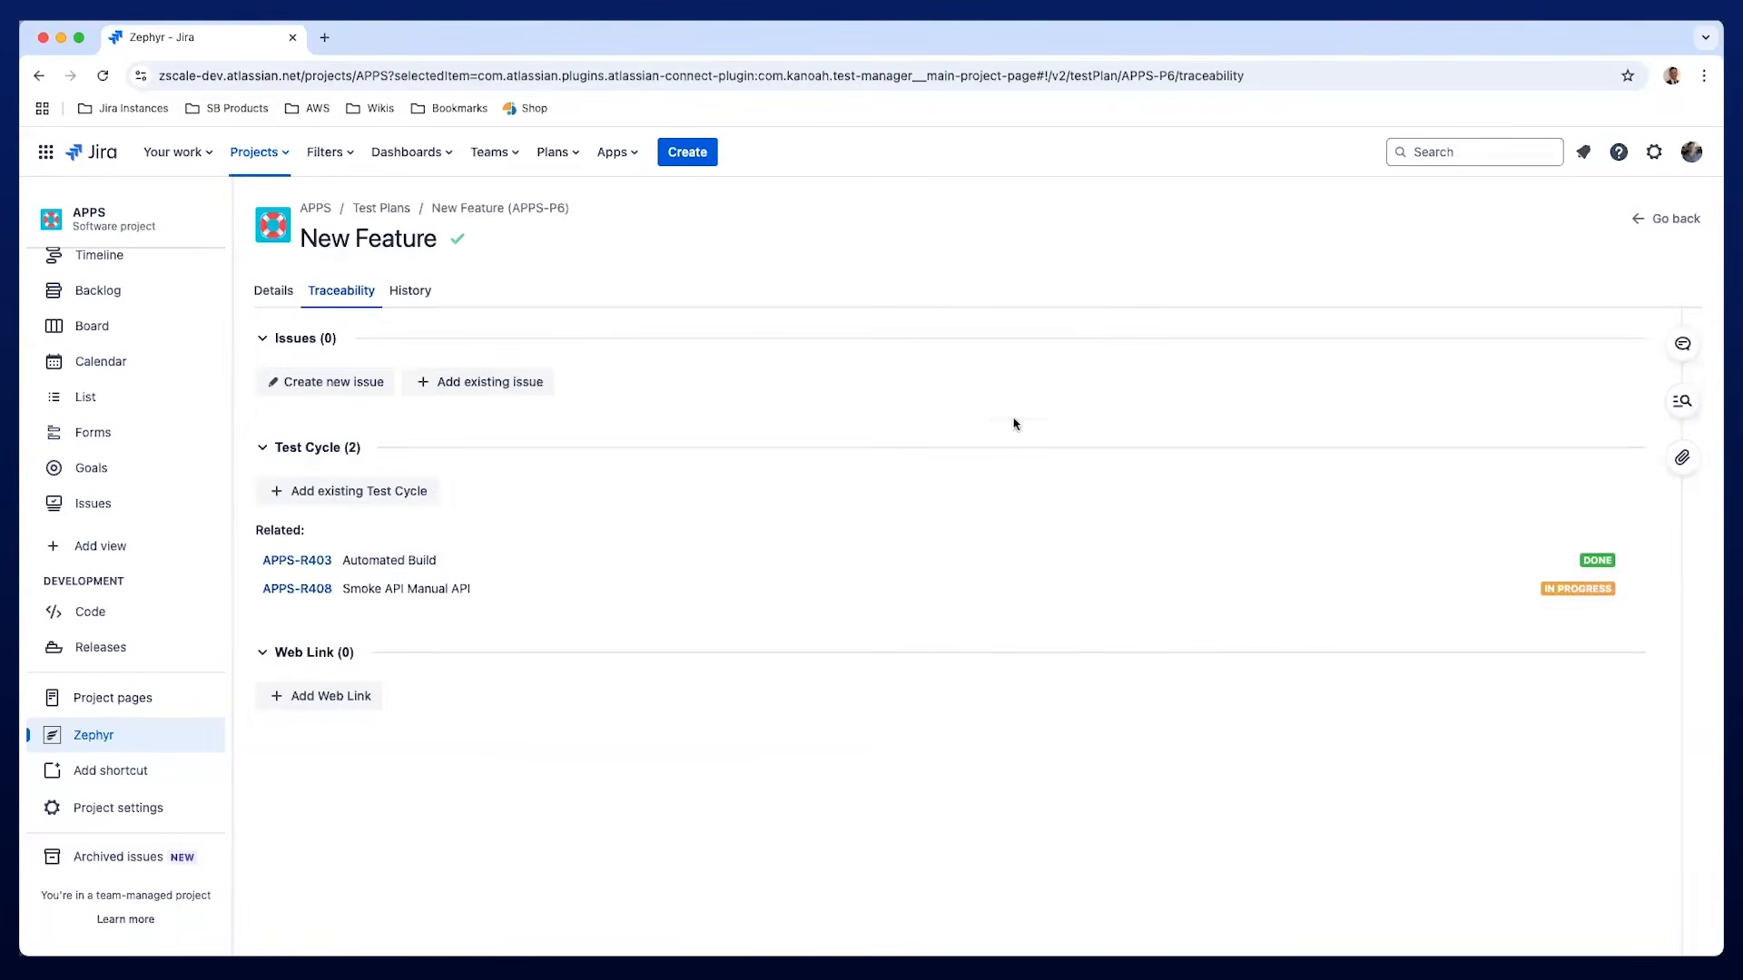
pyautogui.click(1661, 220)
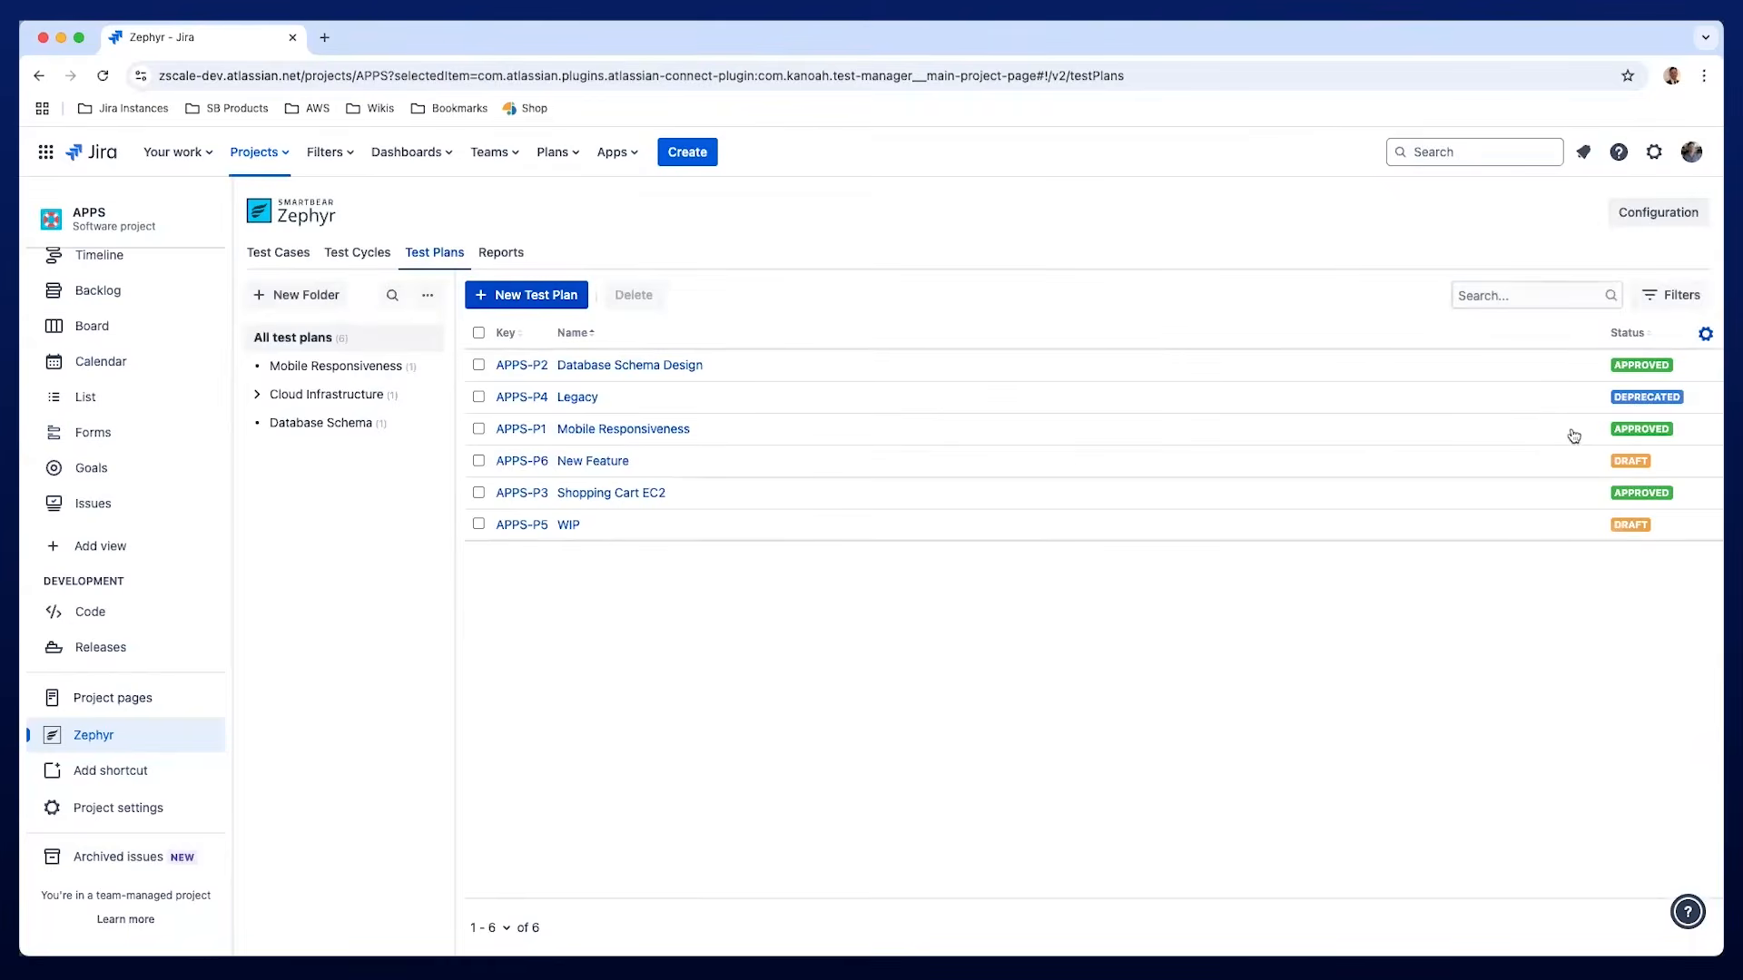
# Go to the project's reports, narrow them to the Traceability category, and open the Coverage Report setup.
pyautogui.click(508, 253)
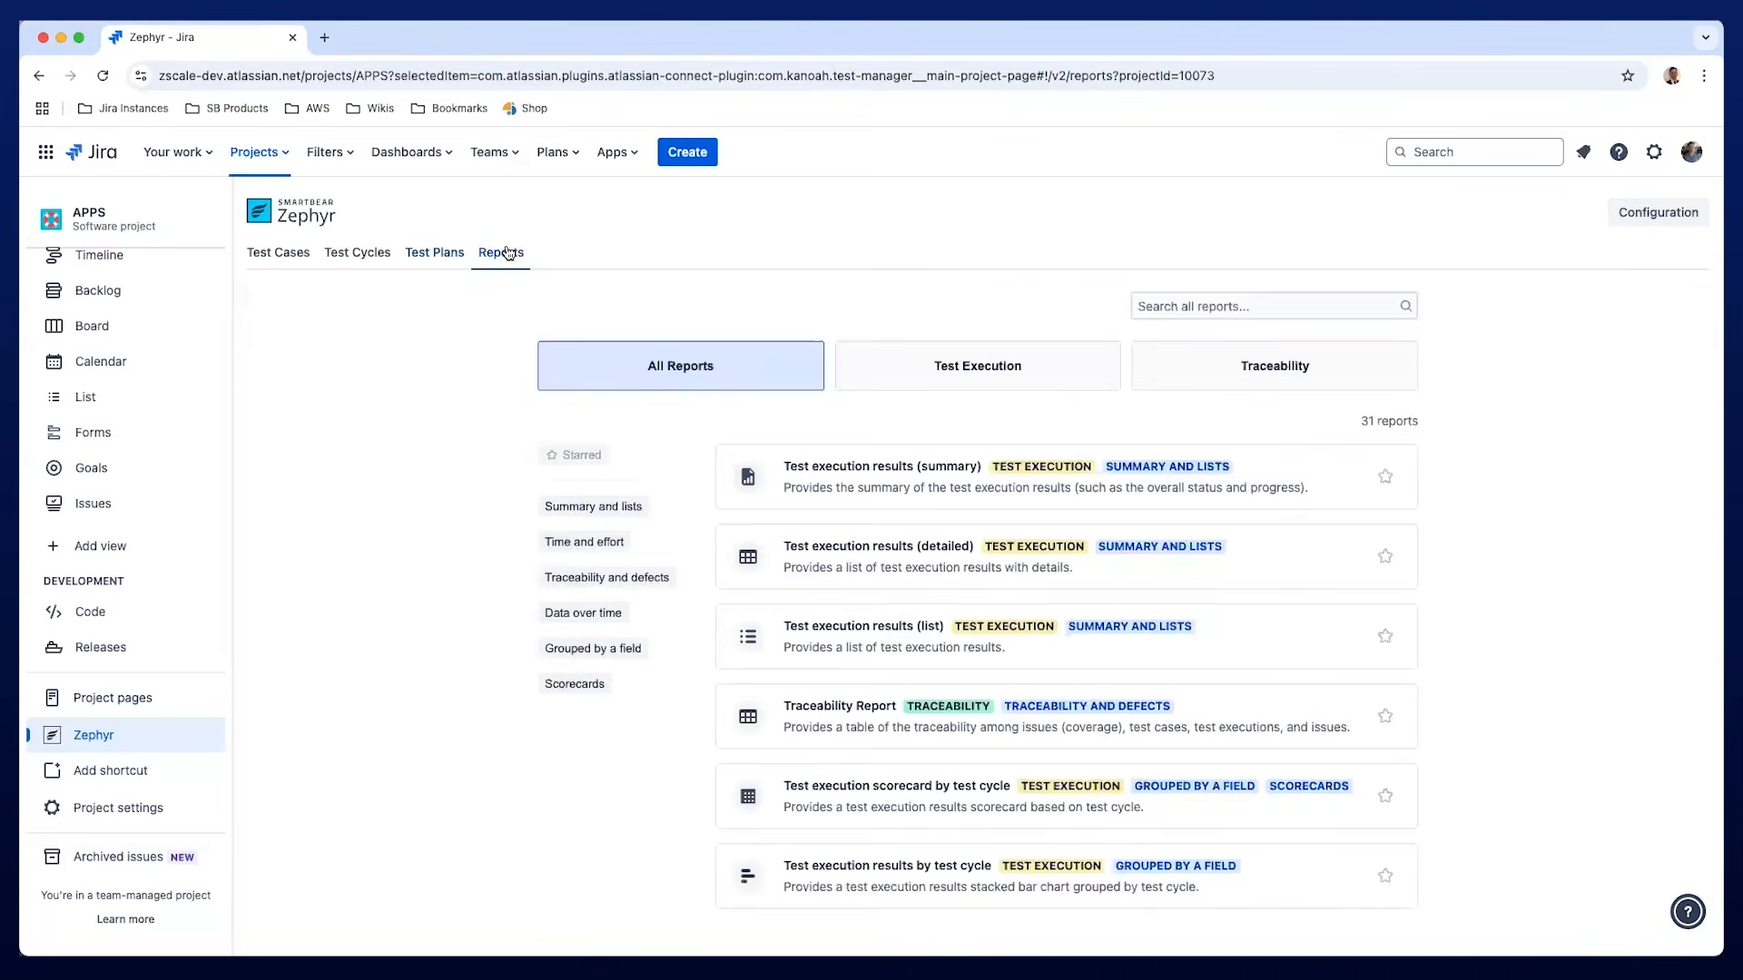
pyautogui.moveTo(1350, 424); pyautogui.dragTo(1425, 424)
pyautogui.click(1436, 421)
pyautogui.click(1345, 365)
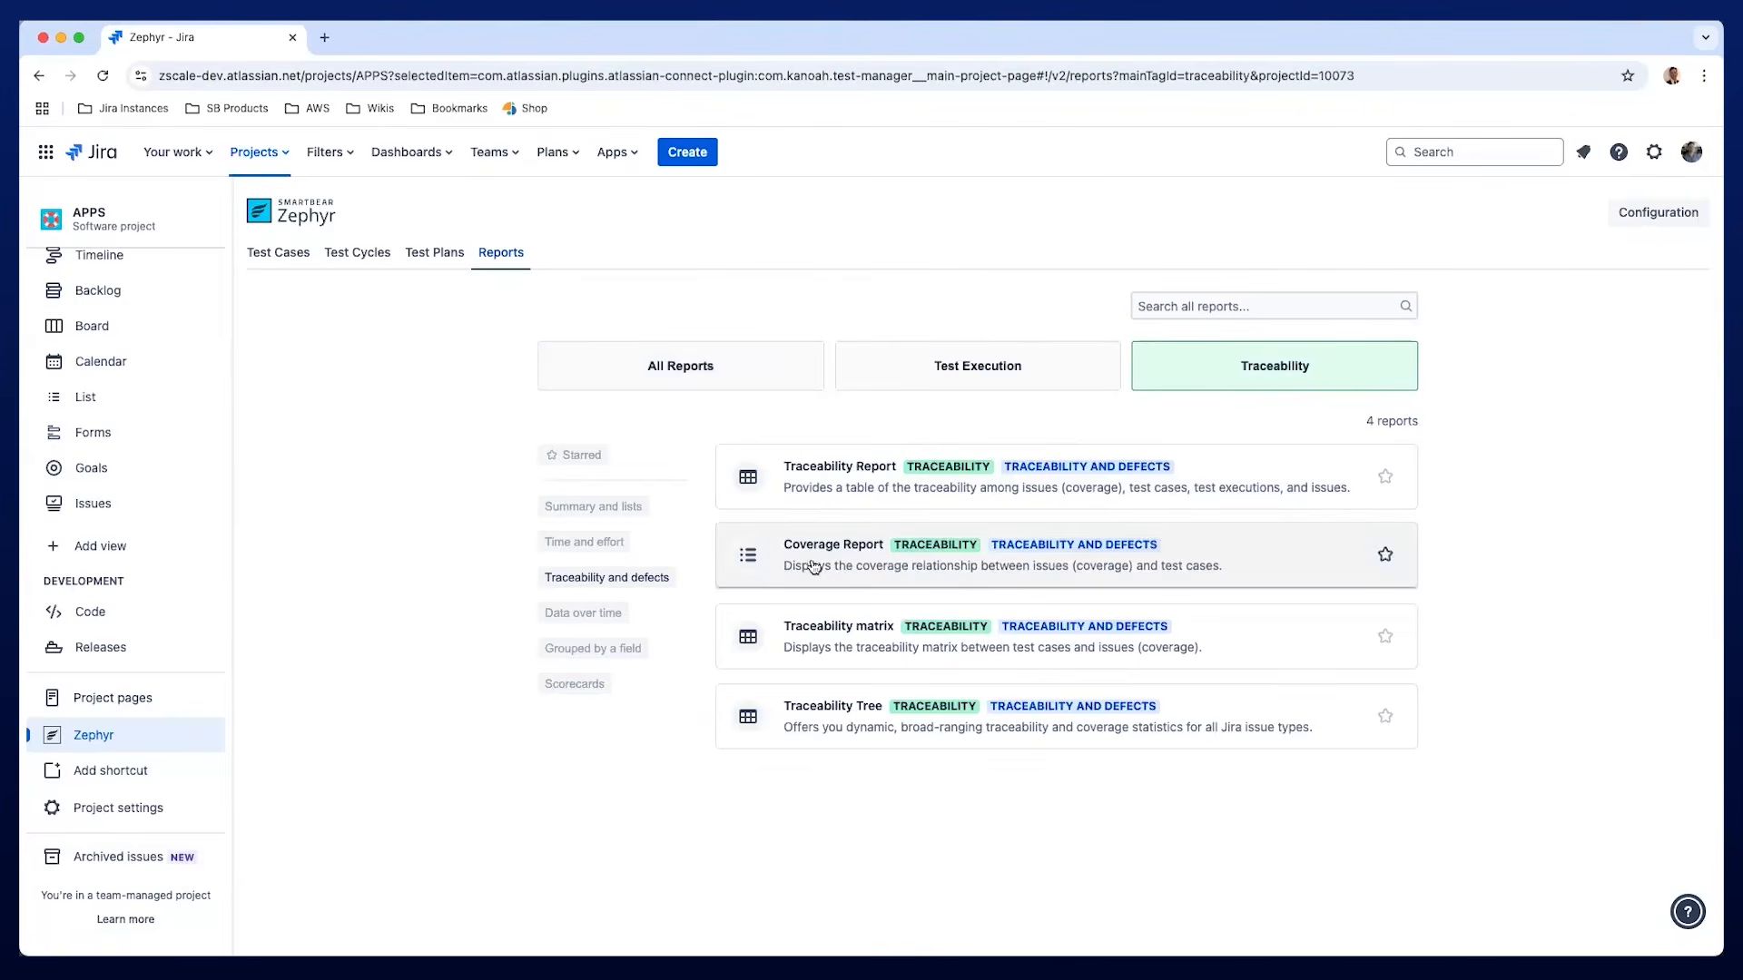
pyautogui.click(814, 565)
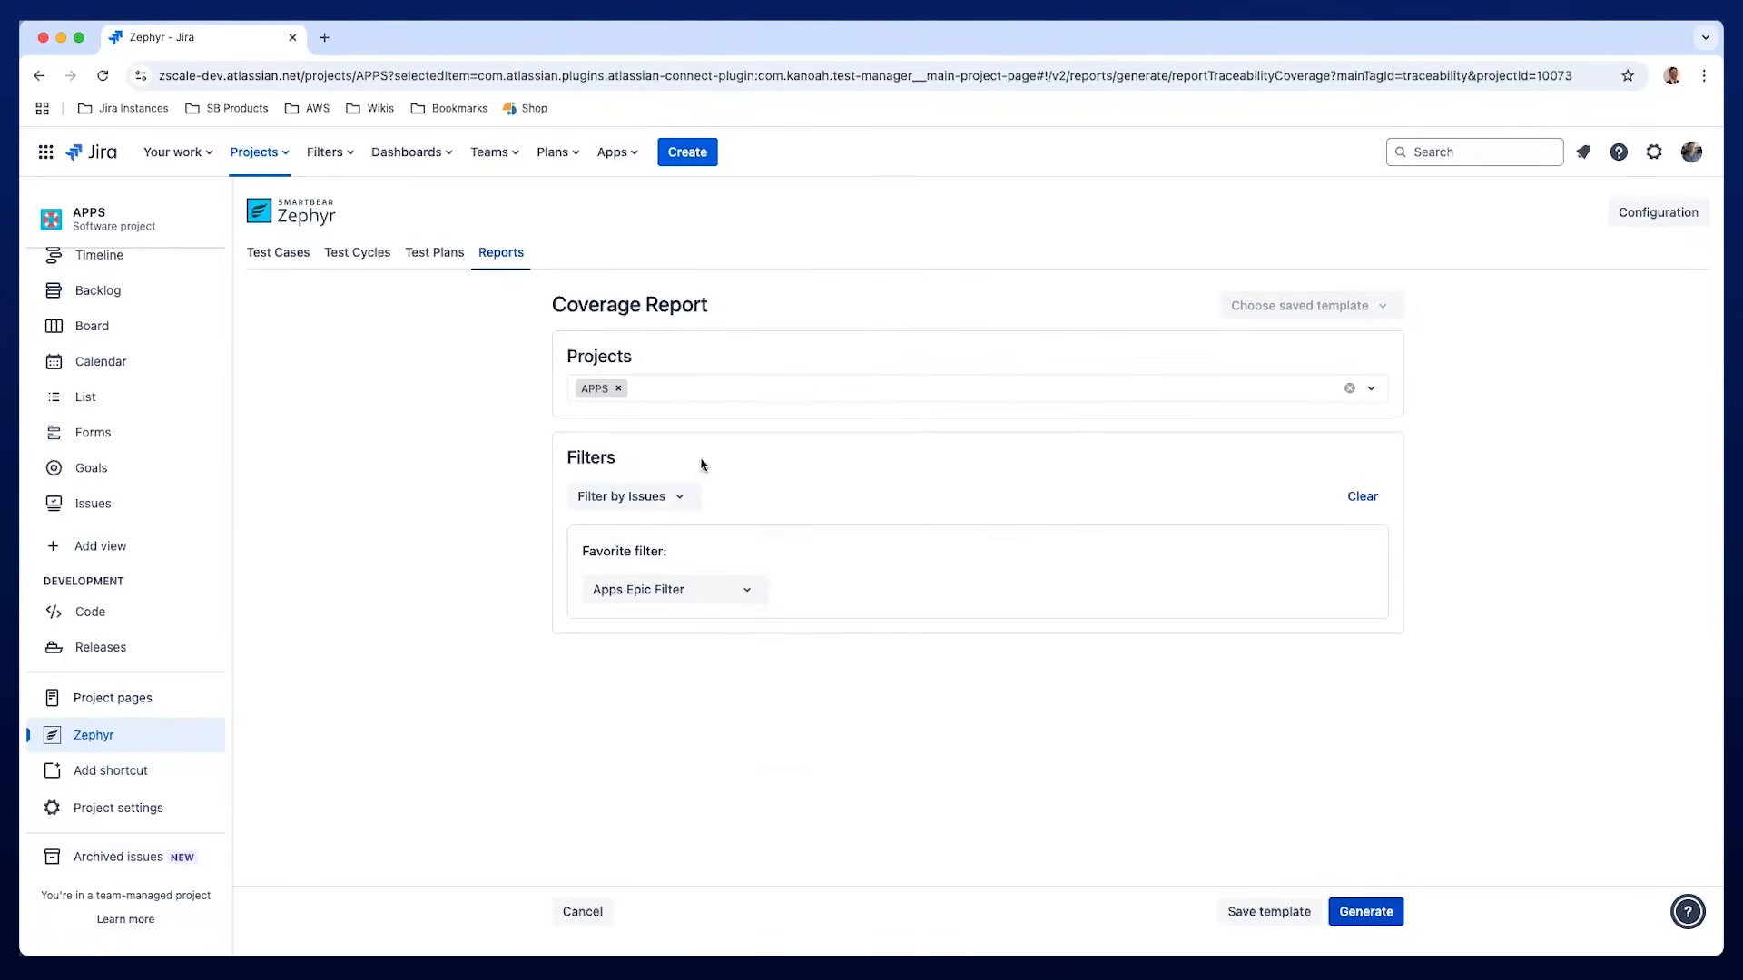
# Generate the Coverage Report filtered by issues using the favorite filter "APPS Story Filter".
pyautogui.click(647, 499)
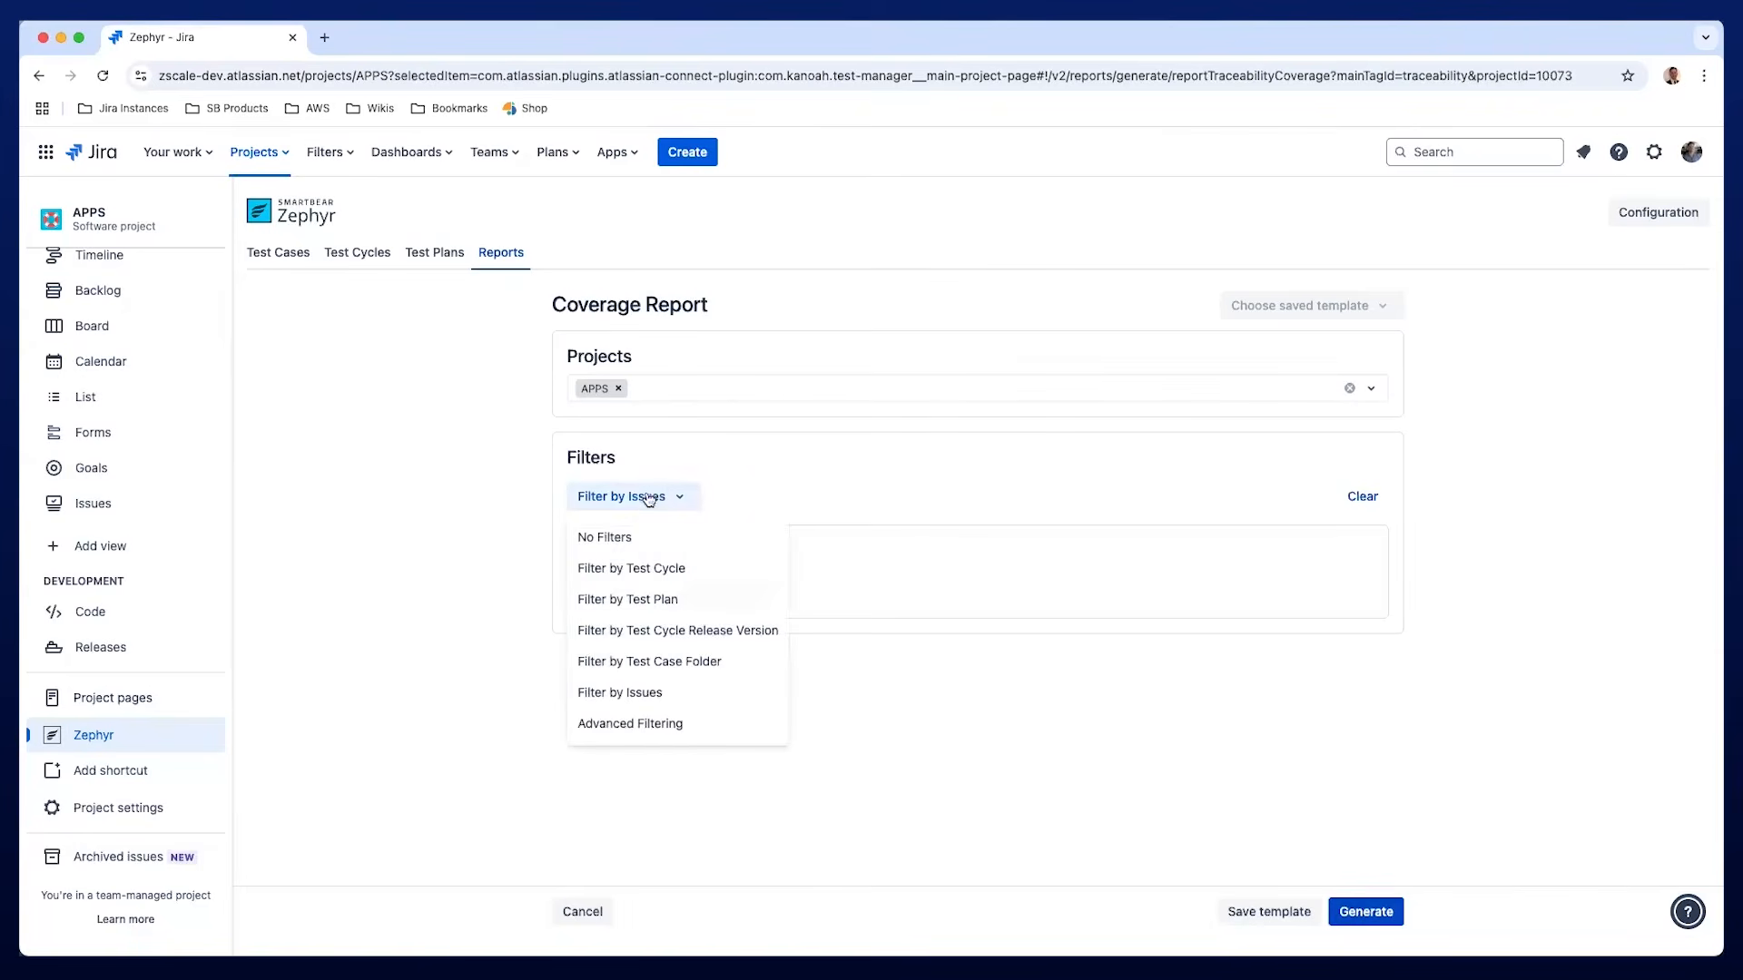
pyautogui.click(682, 498)
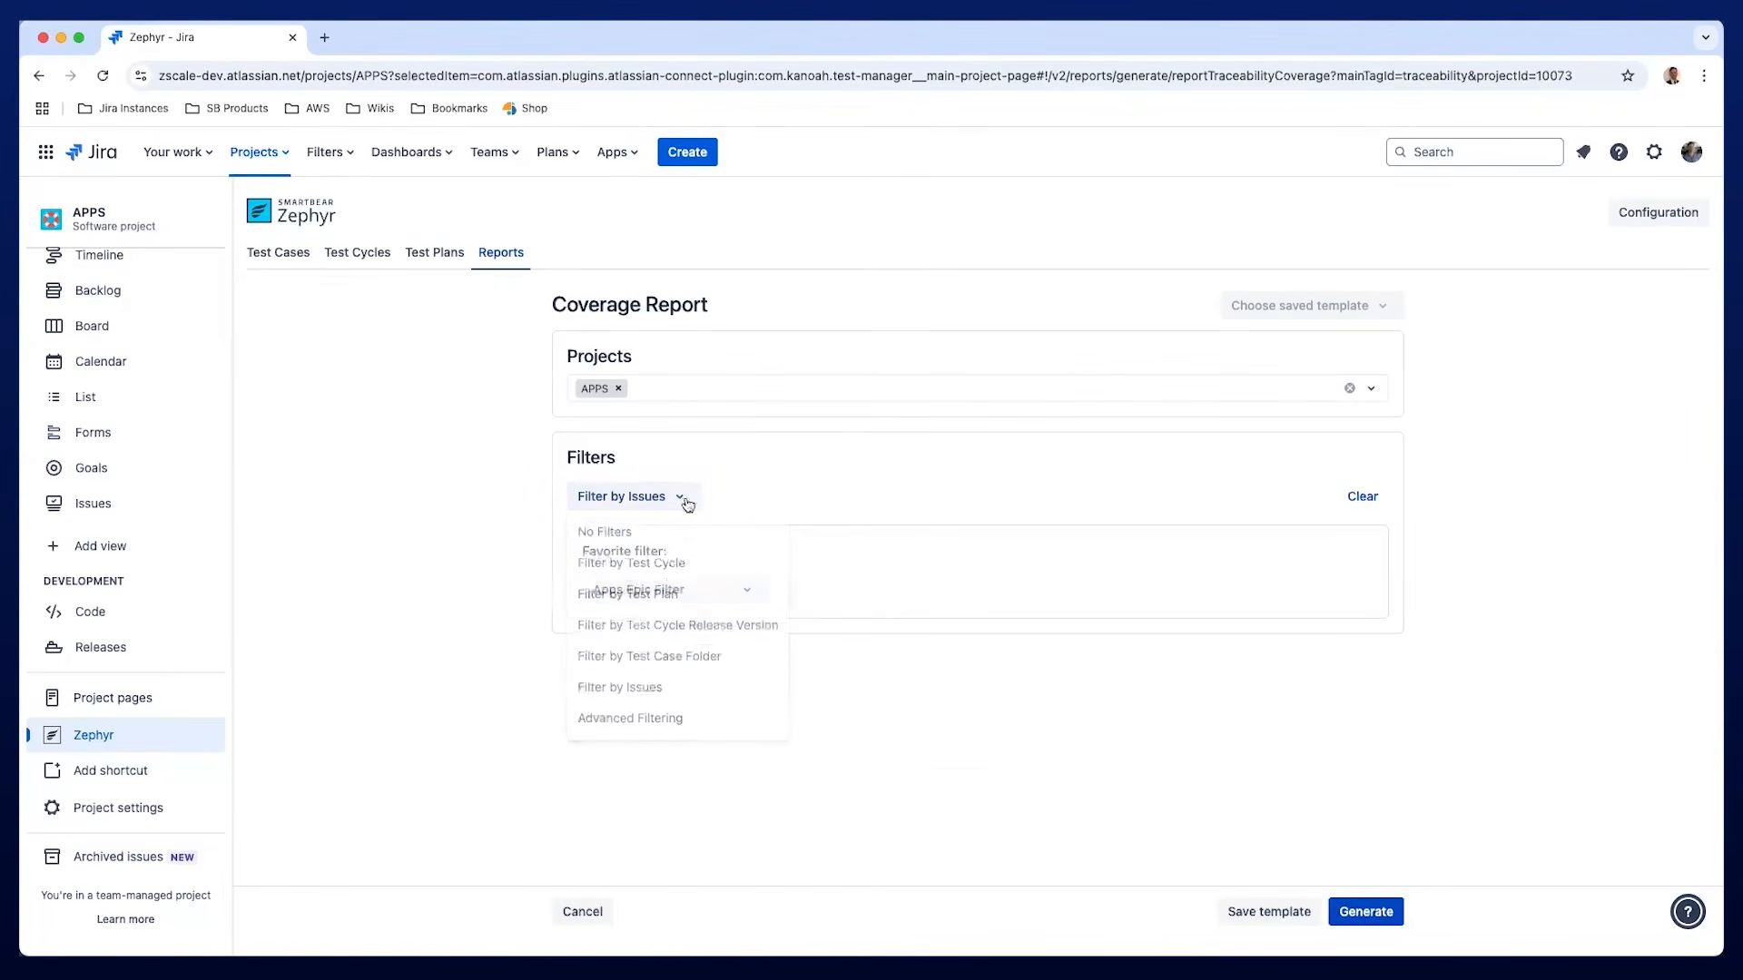
pyautogui.click(646, 592)
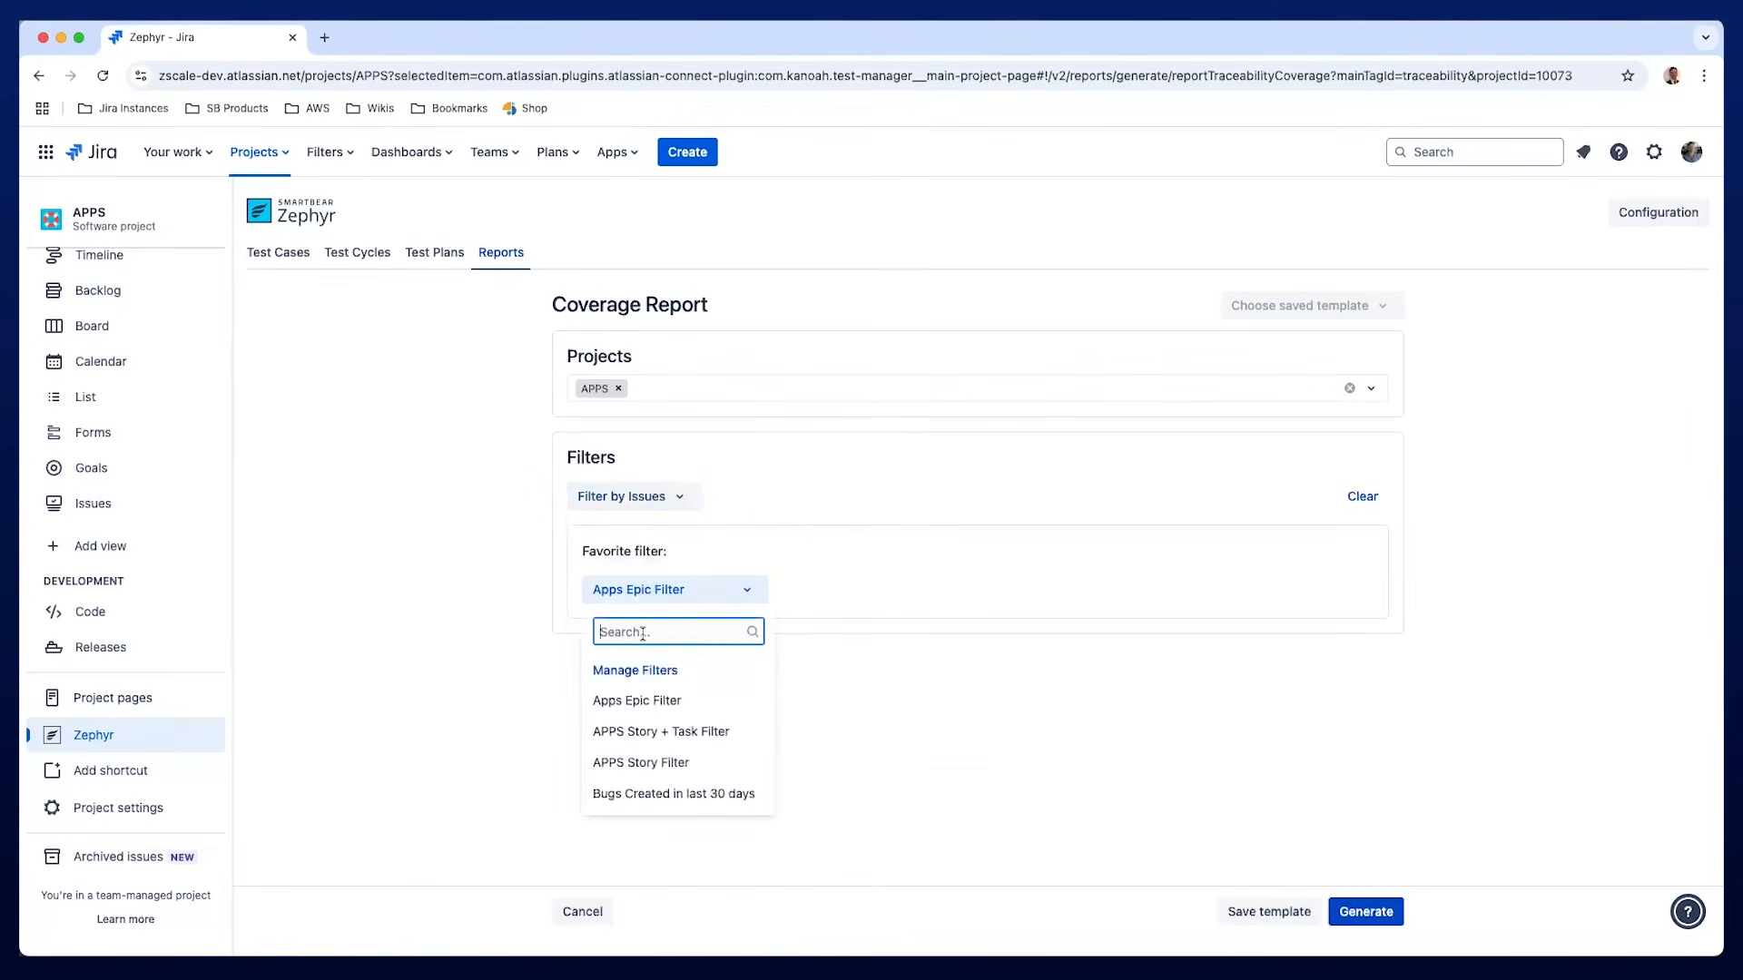
pyautogui.click(632, 764)
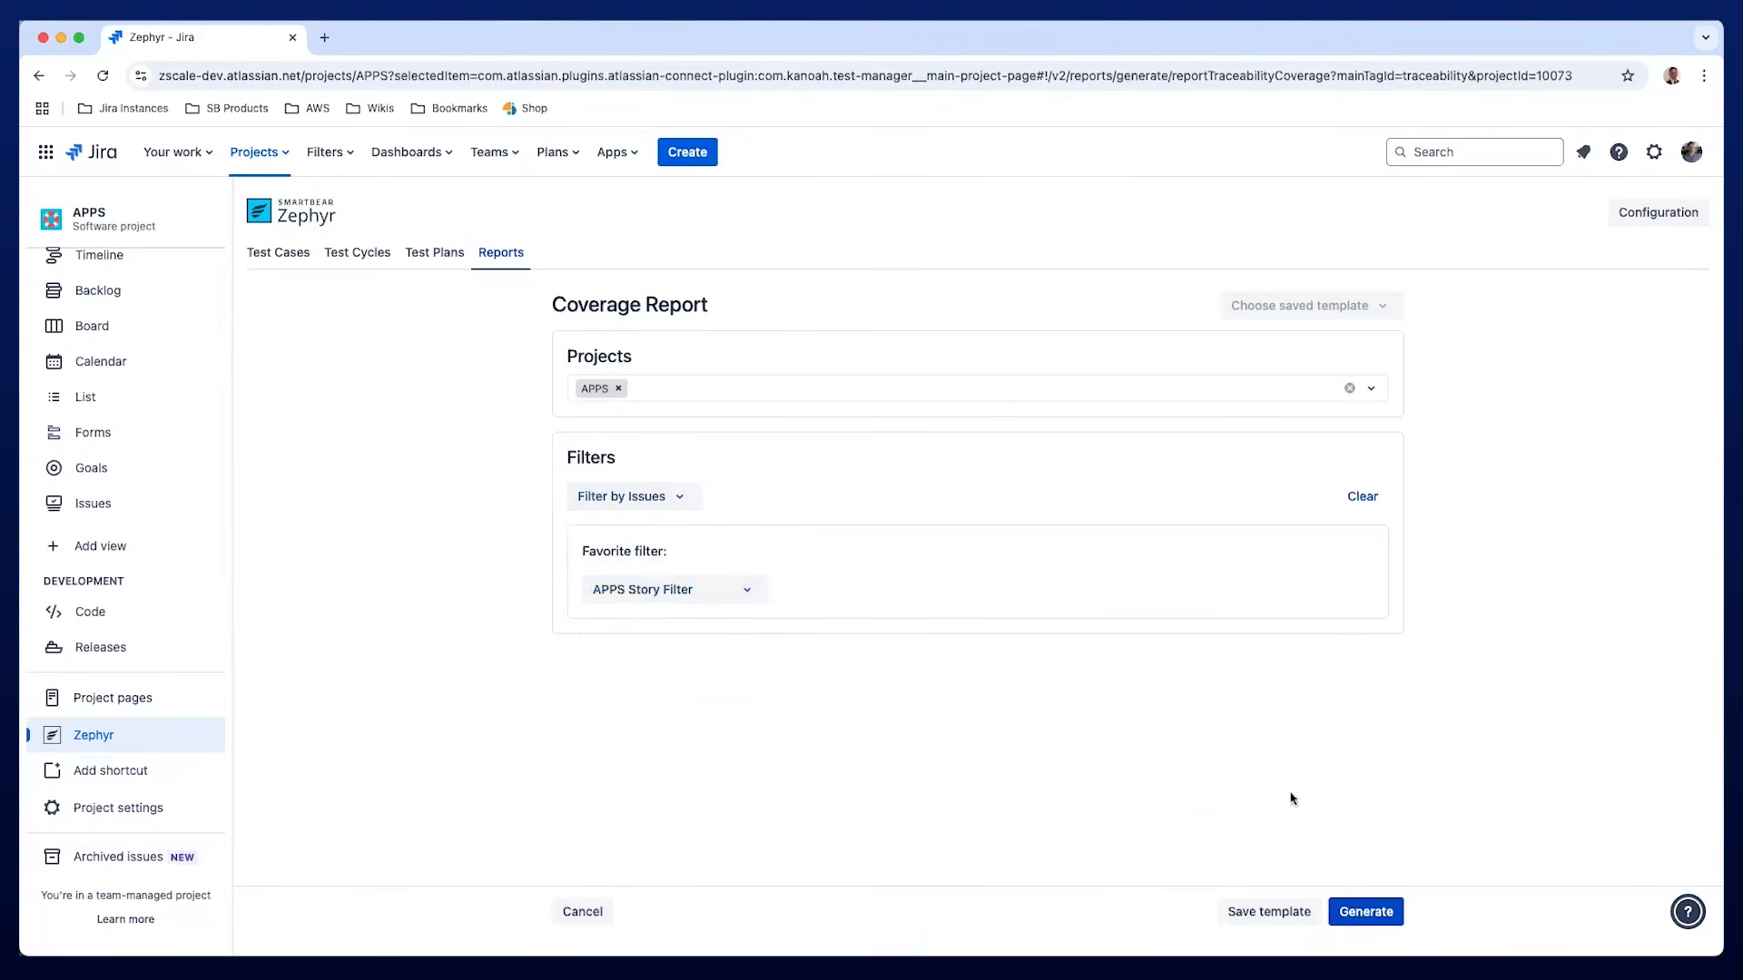
pyautogui.click(1364, 913)
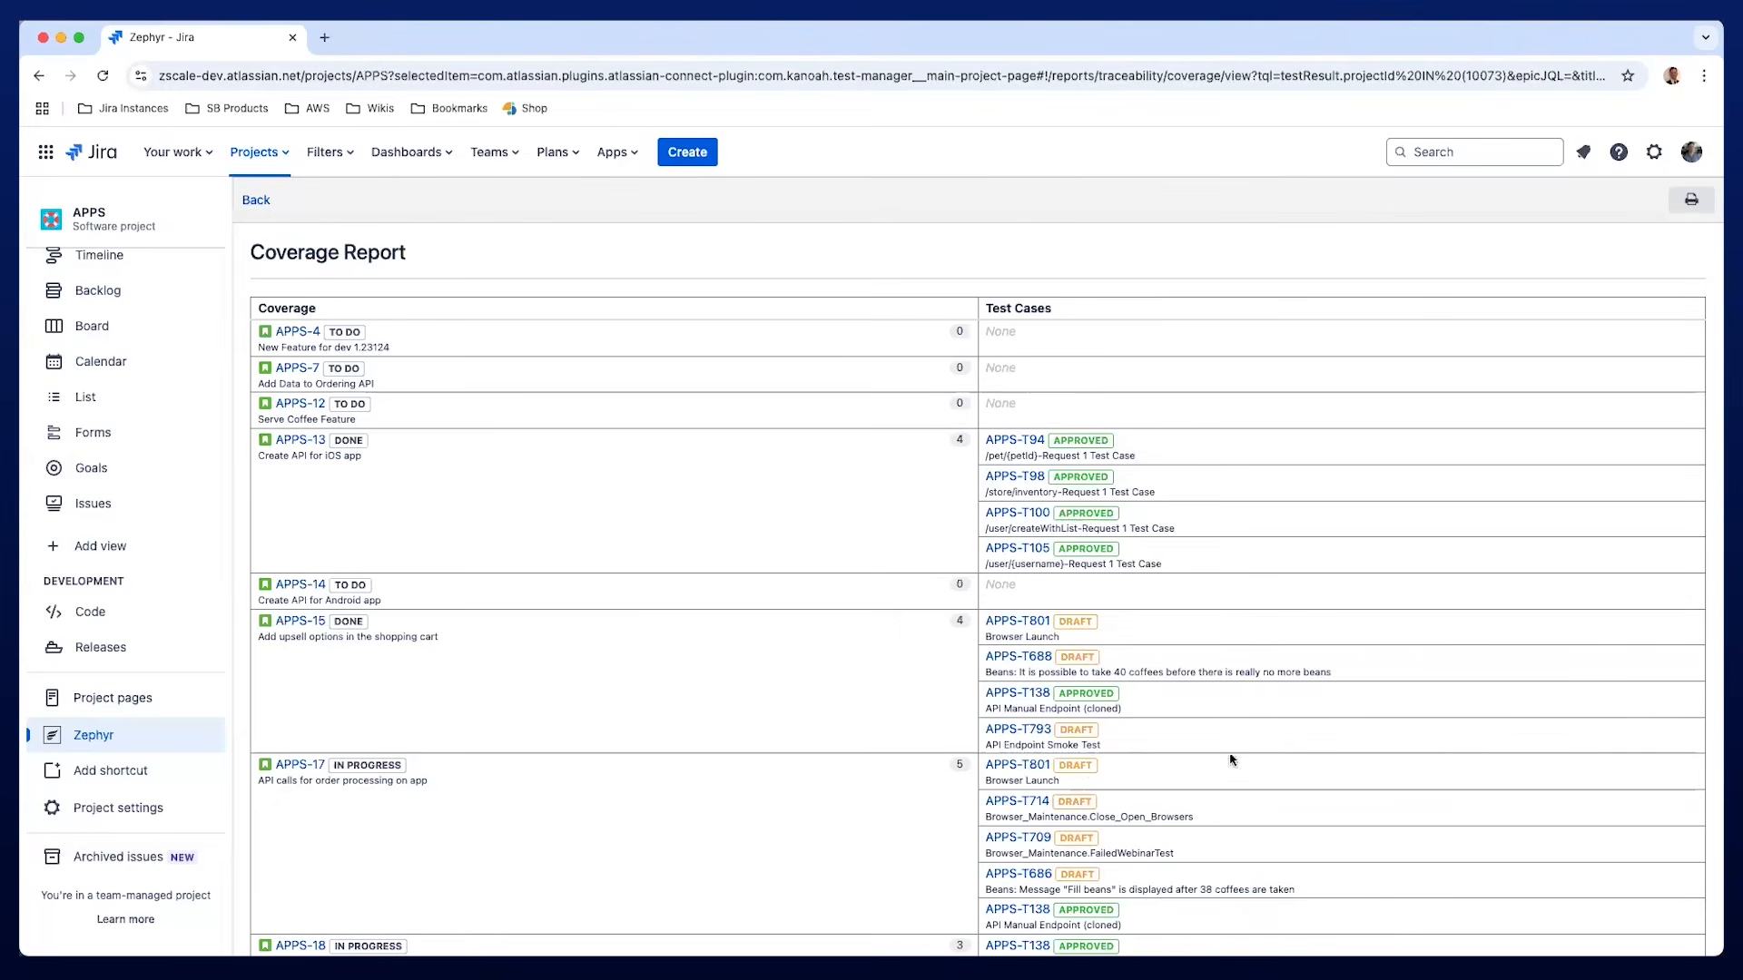
# Leave the Coverage Report and generate a Traceability Report for the APPS project from the Traceability category.
pyautogui.click(263, 200)
pyautogui.click(513, 252)
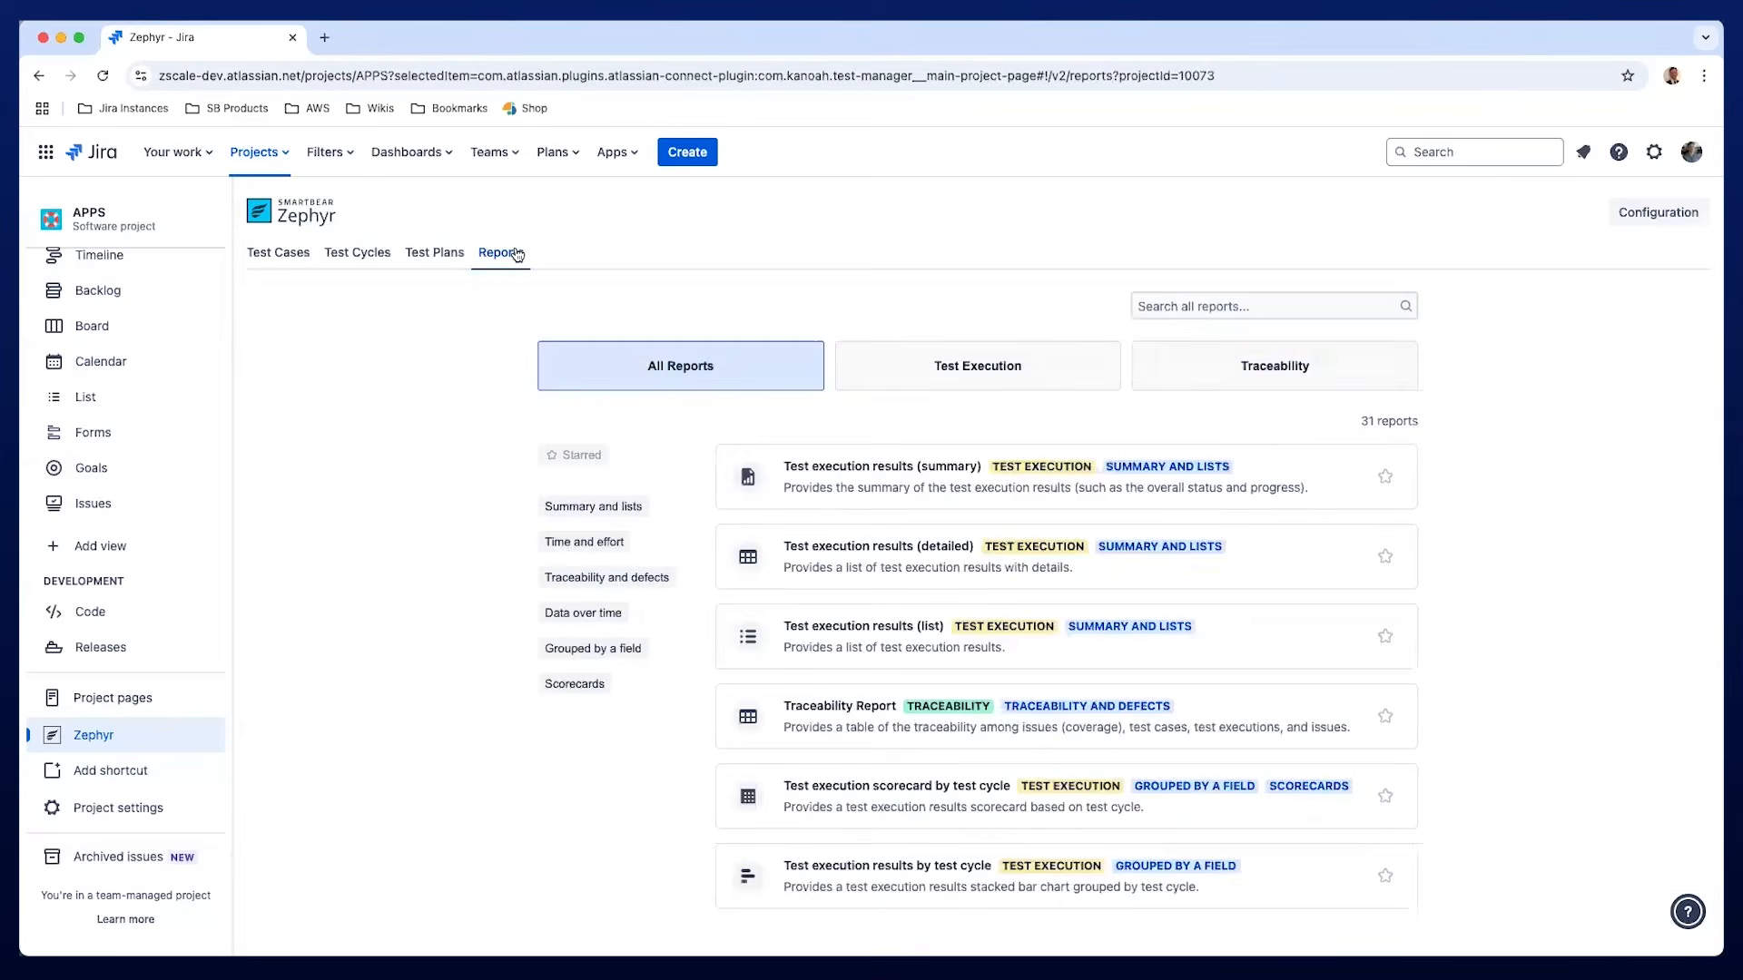
pyautogui.click(1170, 370)
pyautogui.click(853, 476)
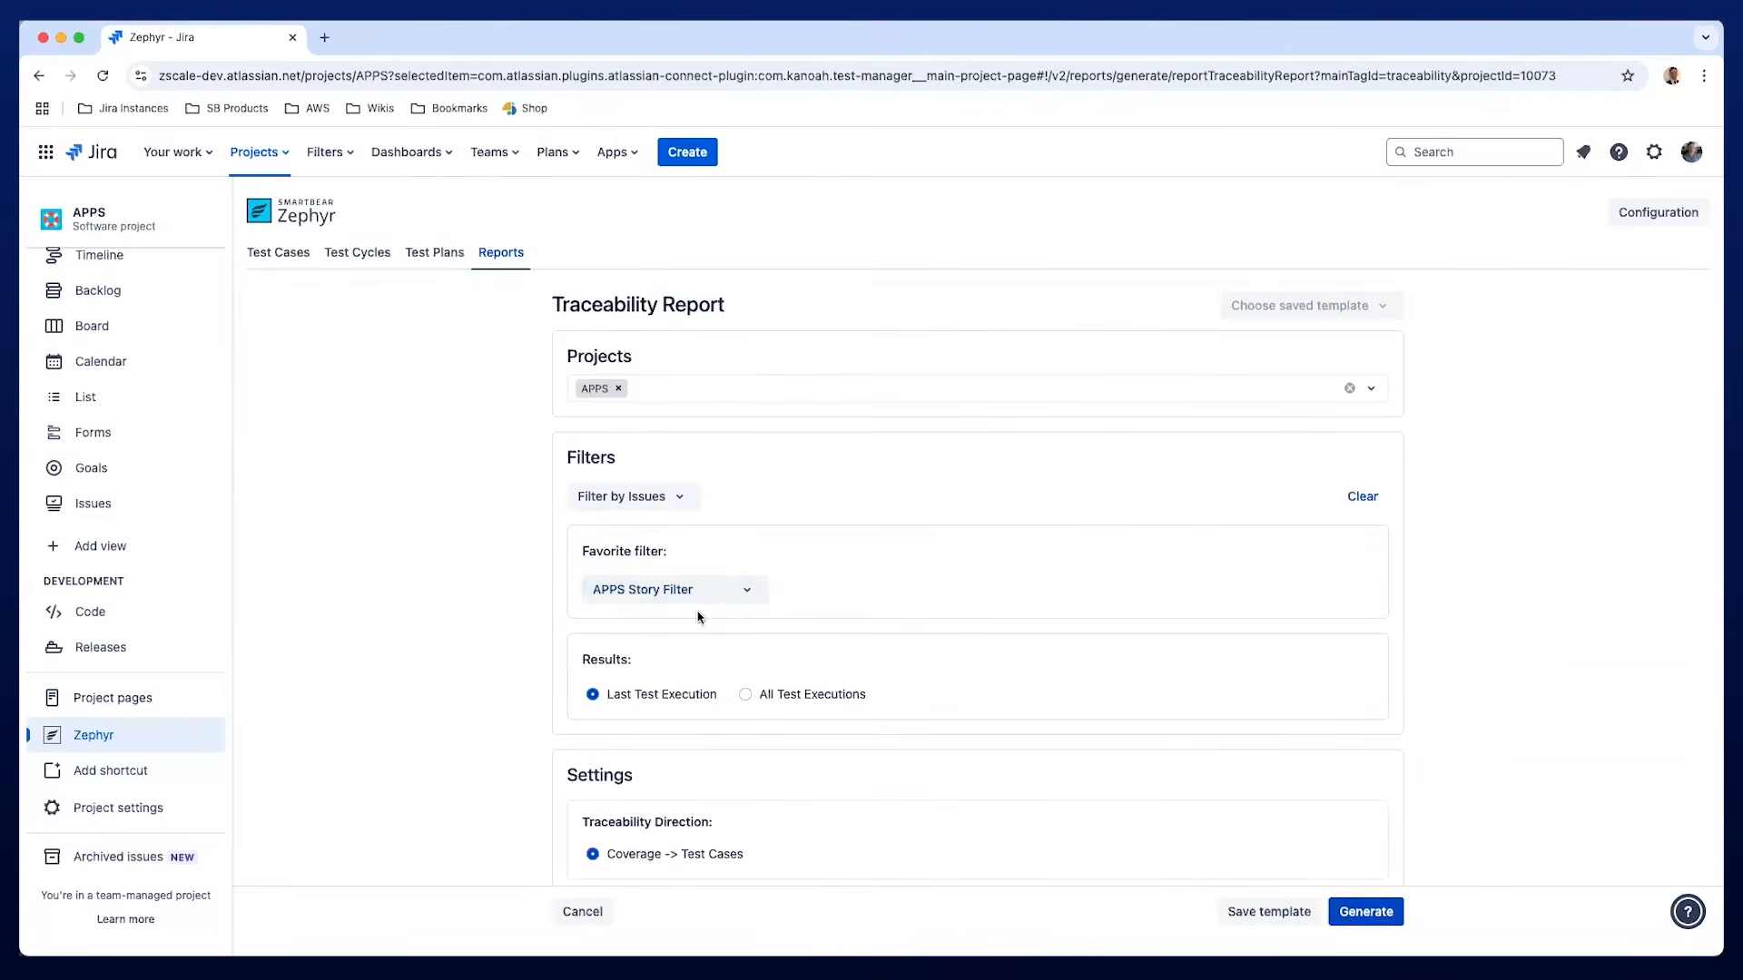
pyautogui.click(1369, 912)
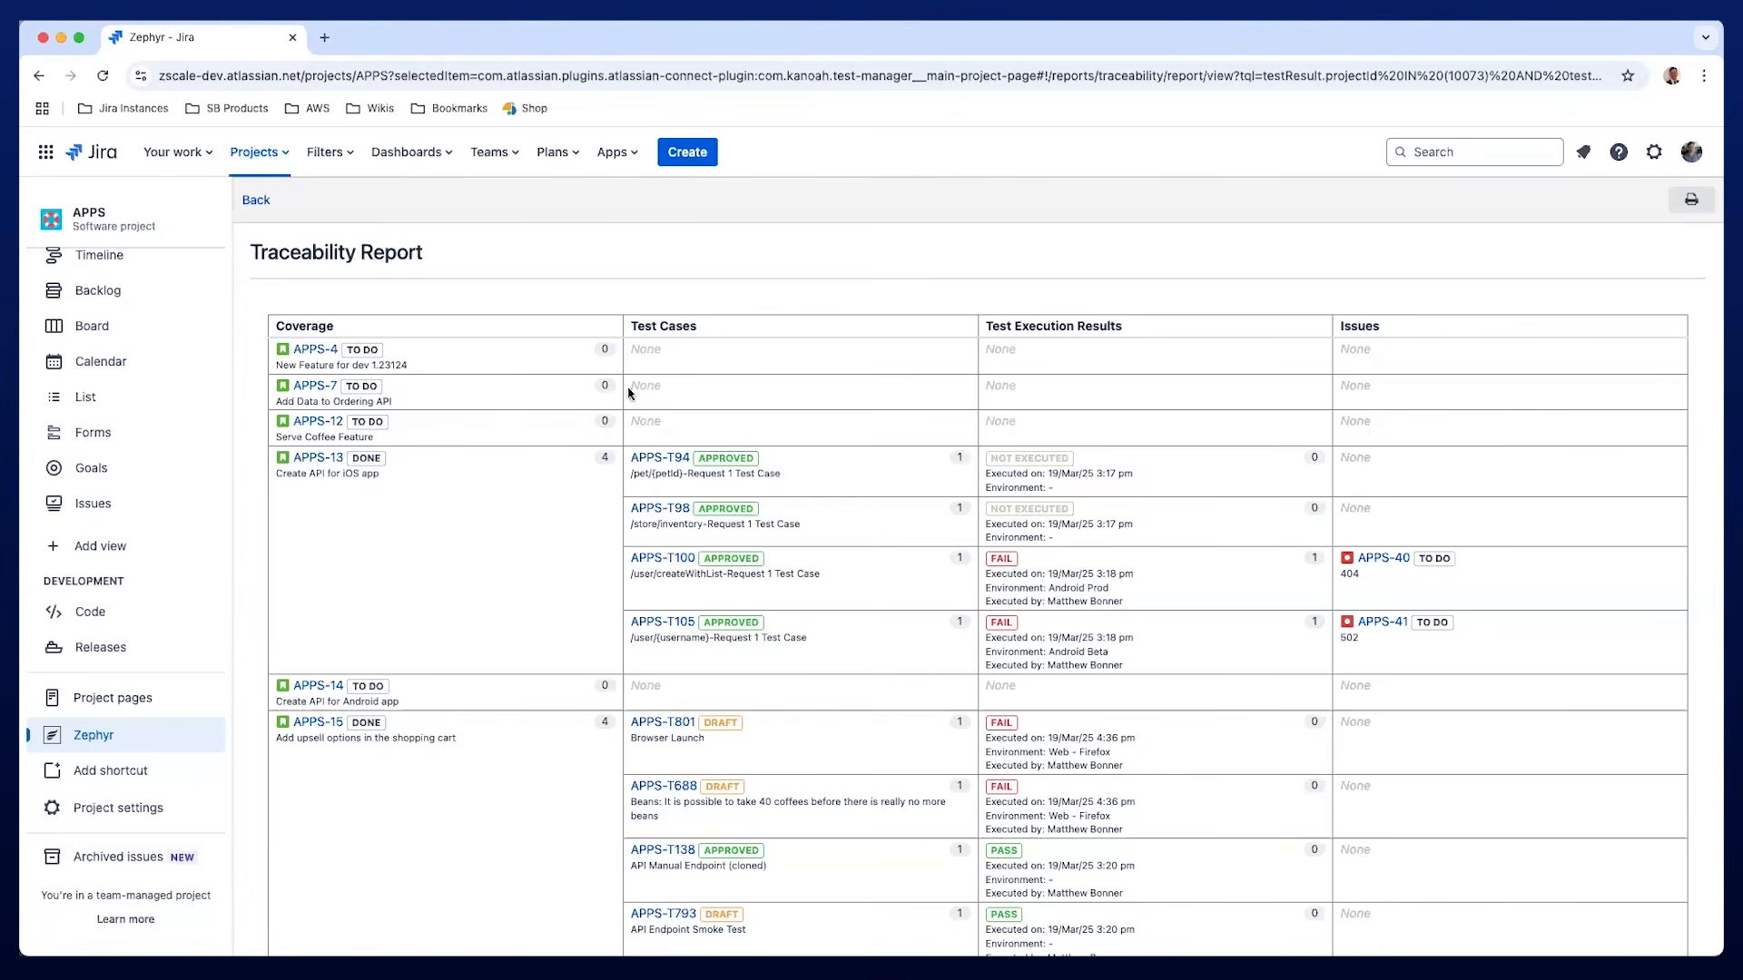
# Return to the report list and open the "Test execution results (summary)" report from the Test Execution category.
pyautogui.click(257, 200)
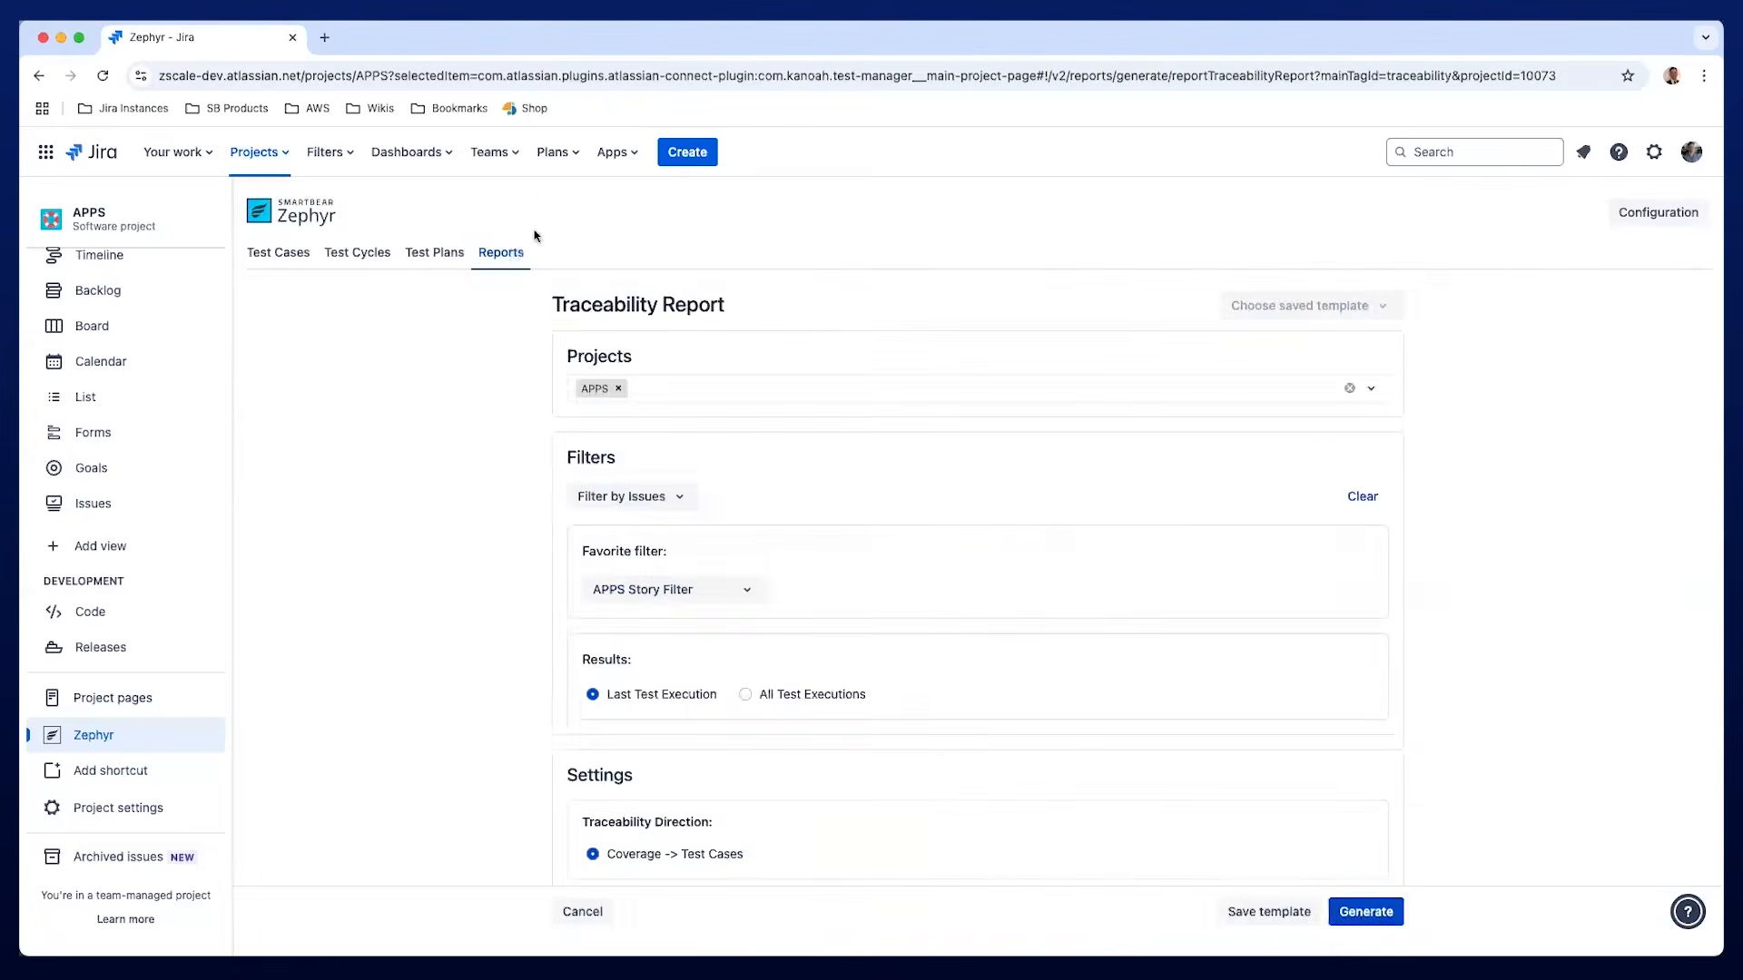
pyautogui.click(506, 255)
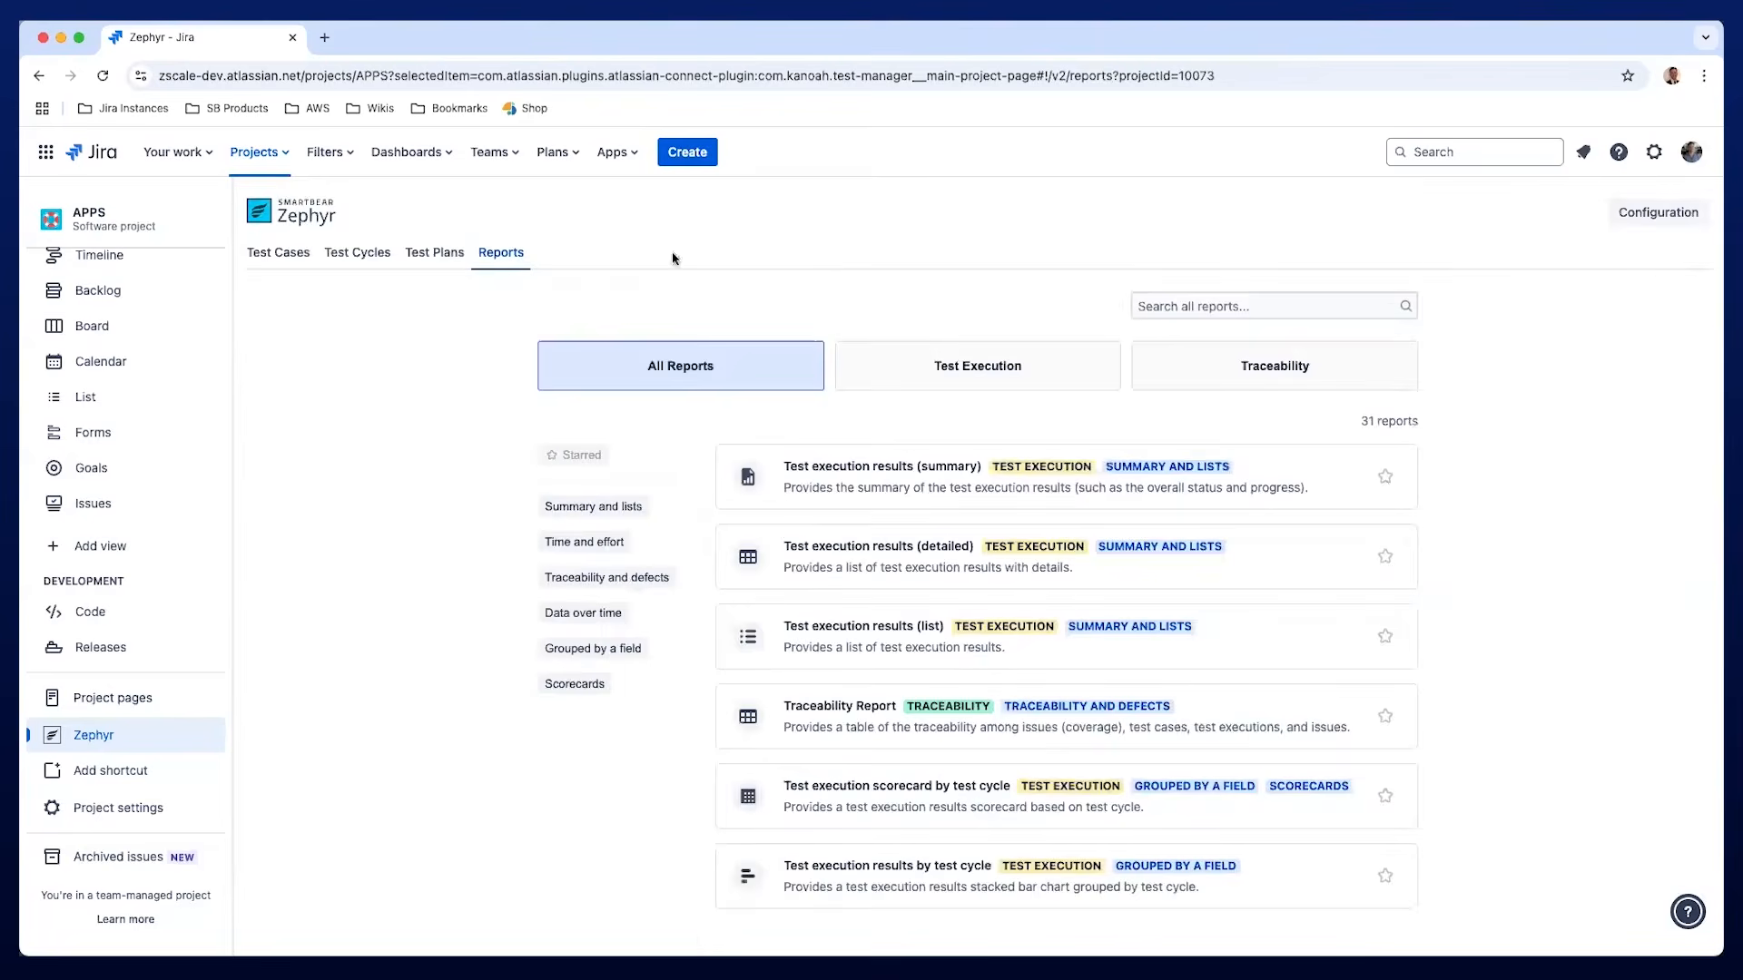
pyautogui.click(919, 367)
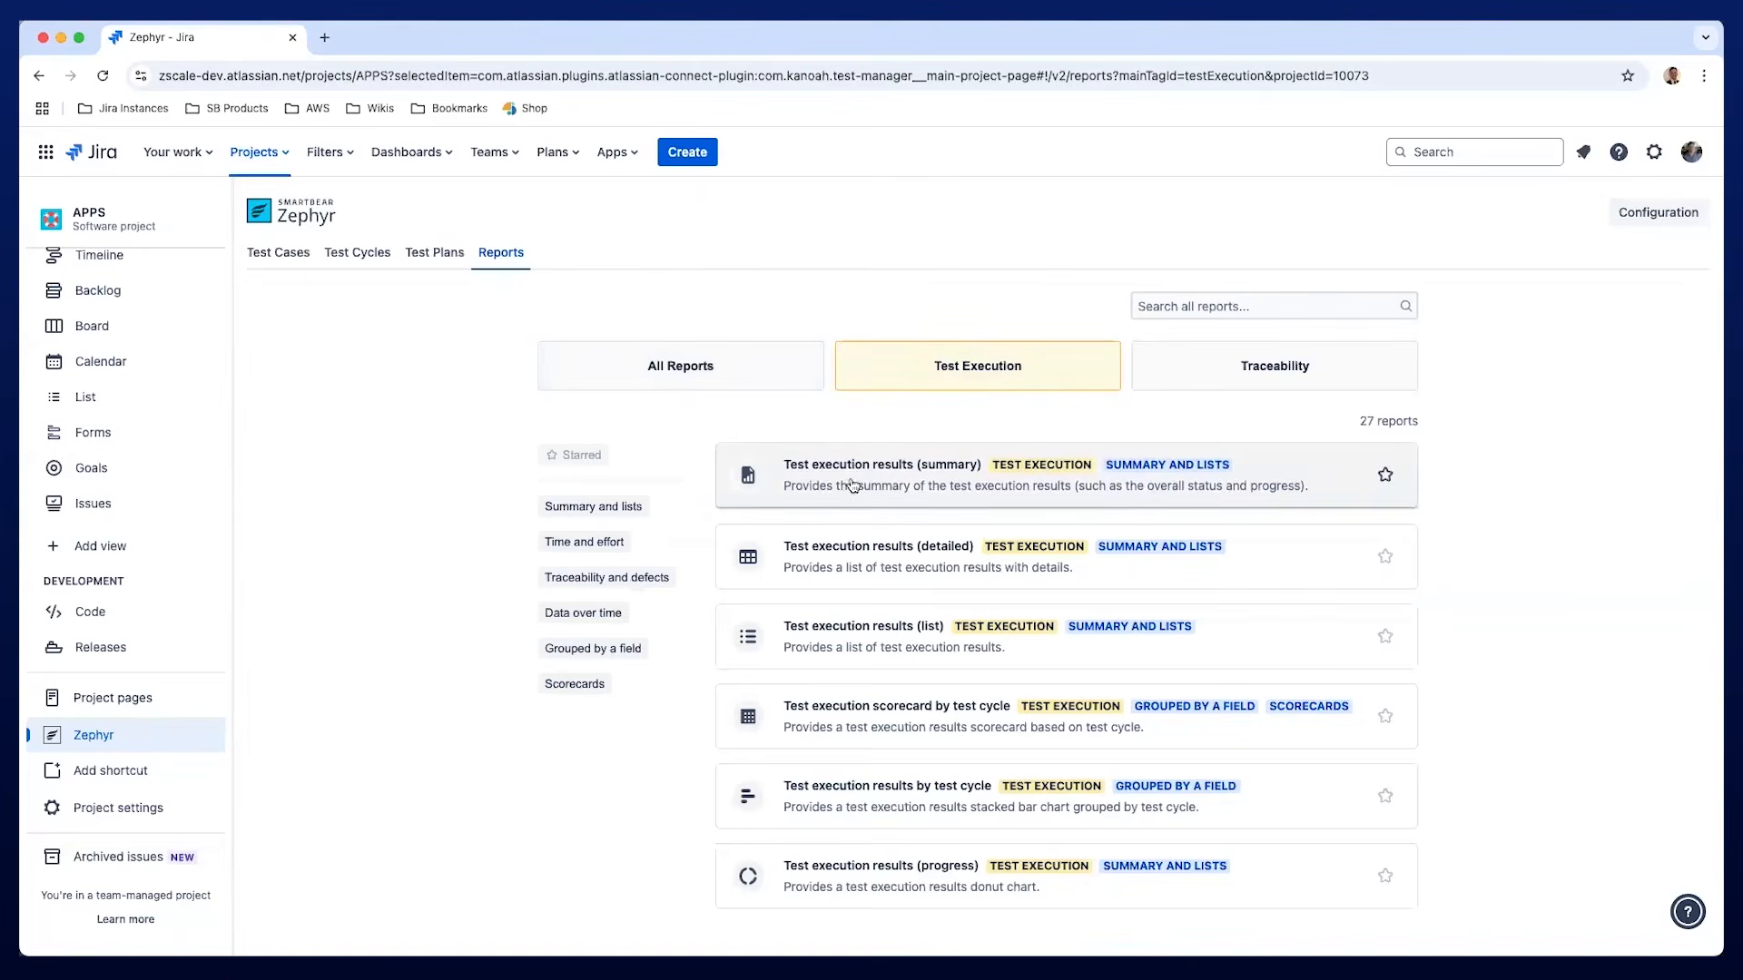
pyautogui.click(850, 488)
# Add projects DEF, ATCI and ATREPORT2 alongside APPS and generate the test execution results summary.
pyautogui.click(724, 393)
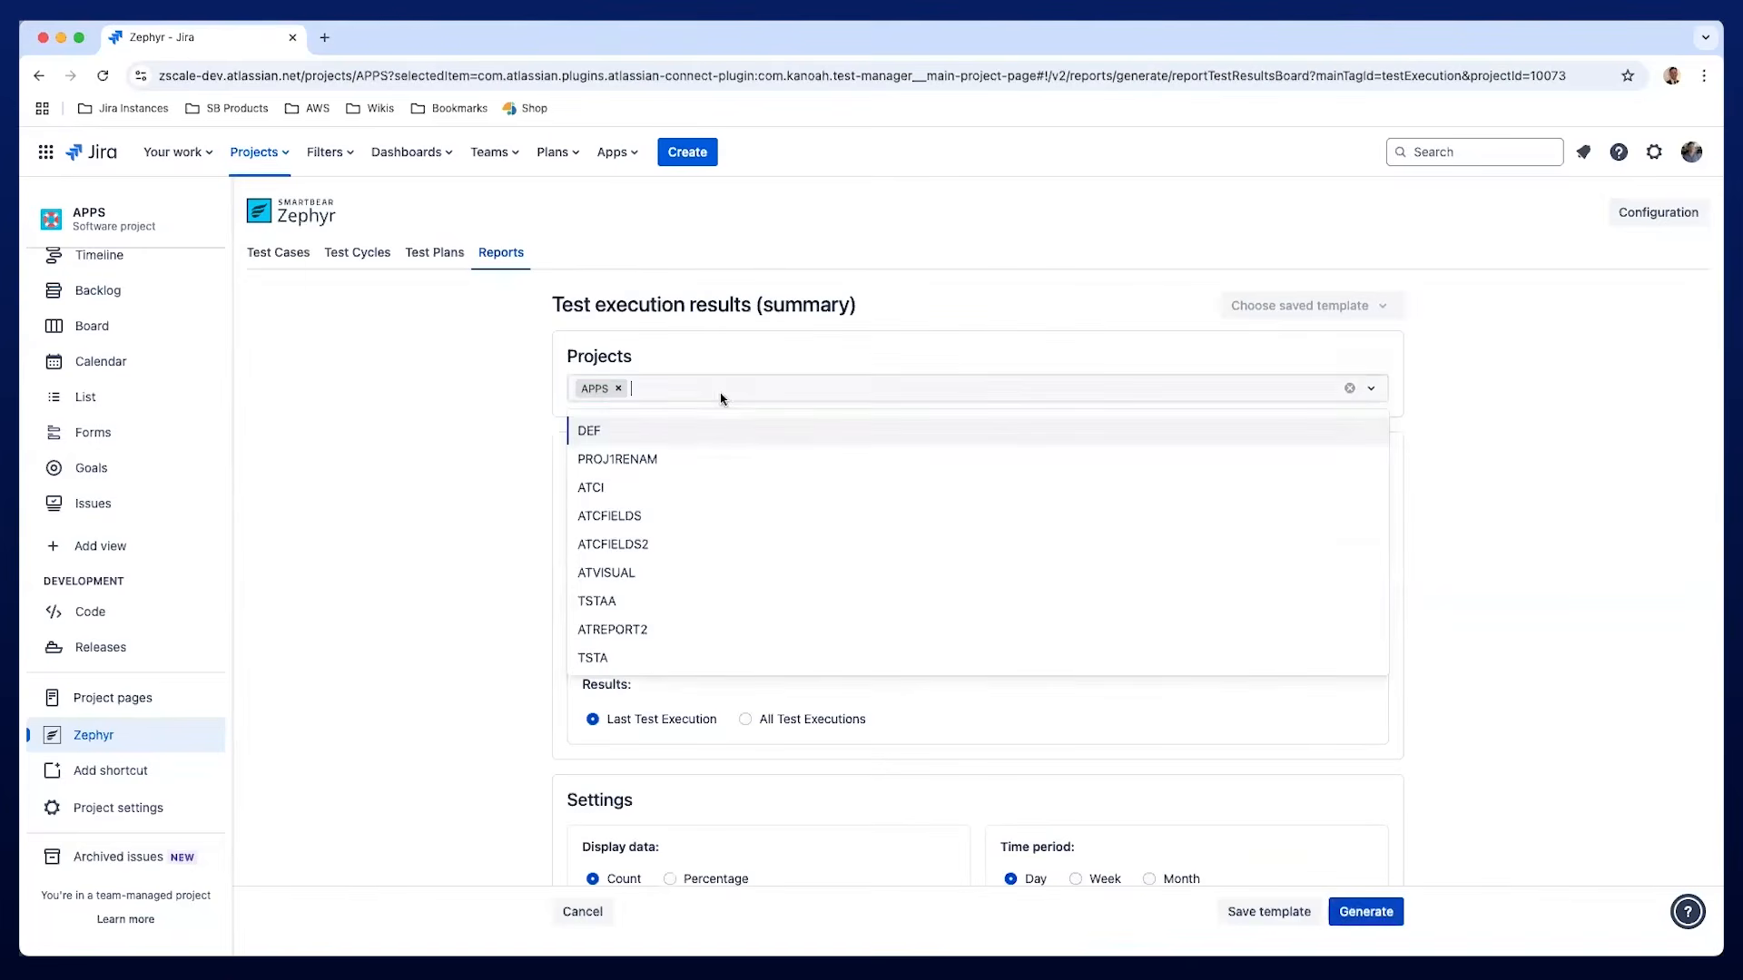
pyautogui.click(692, 434)
pyautogui.click(718, 391)
pyautogui.click(655, 463)
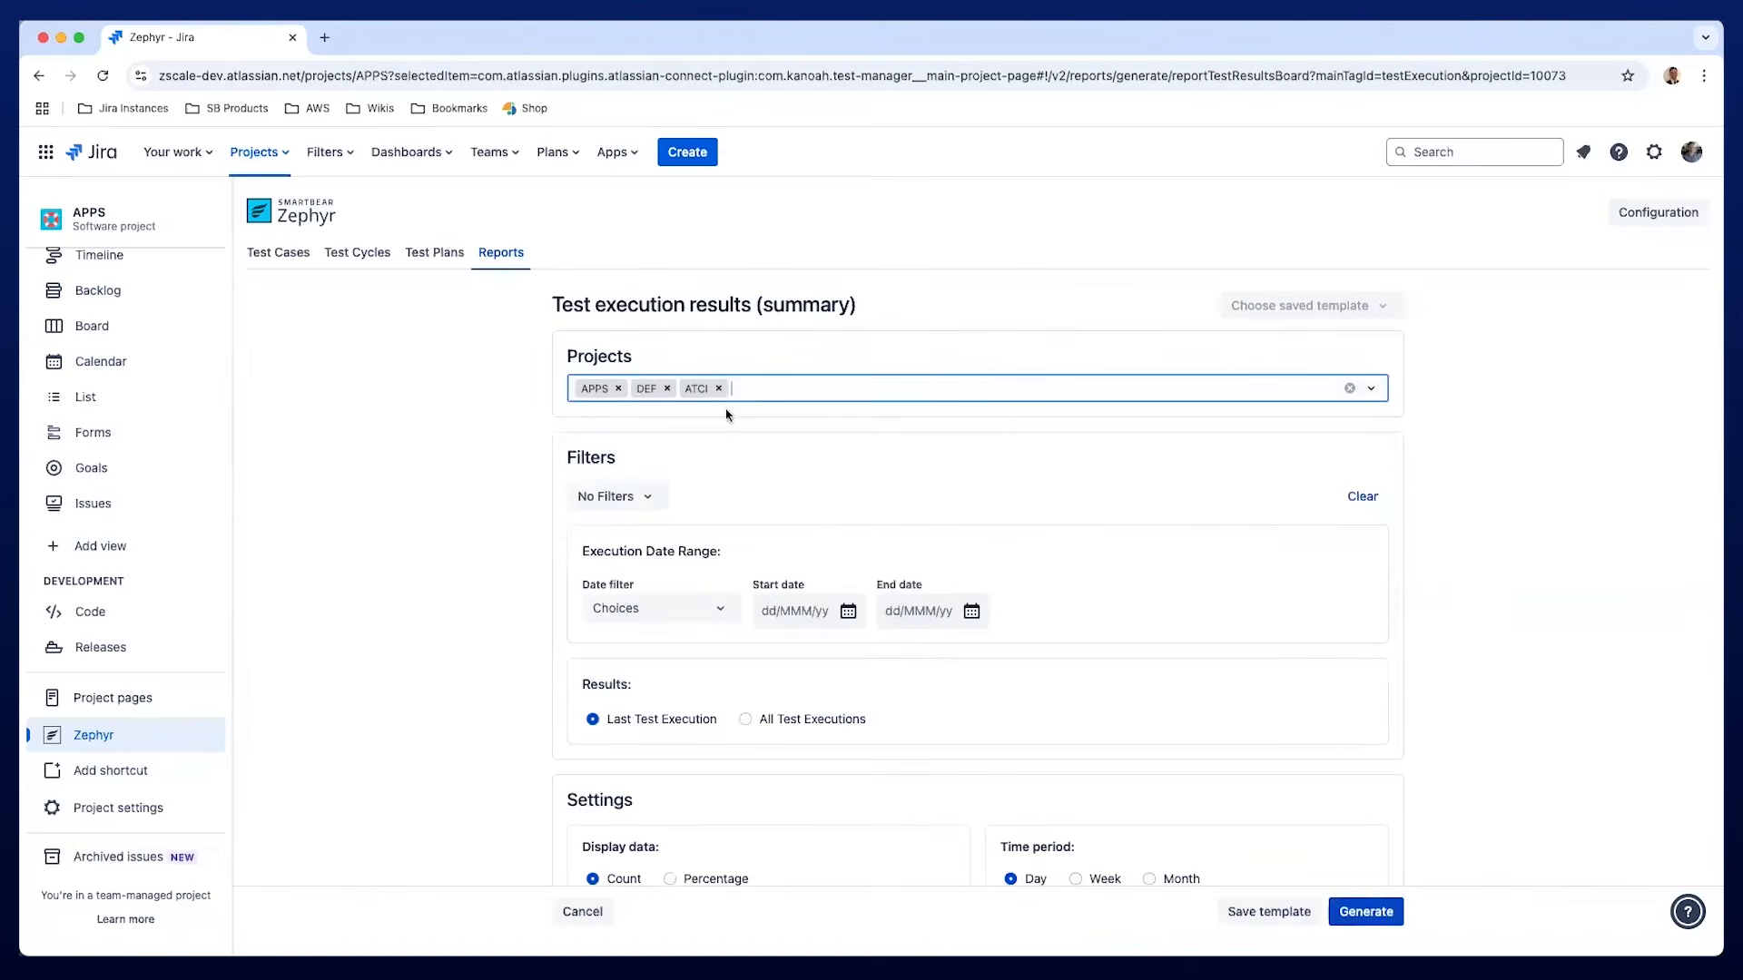
pyautogui.click(774, 392)
pyautogui.click(717, 583)
pyautogui.click(1361, 911)
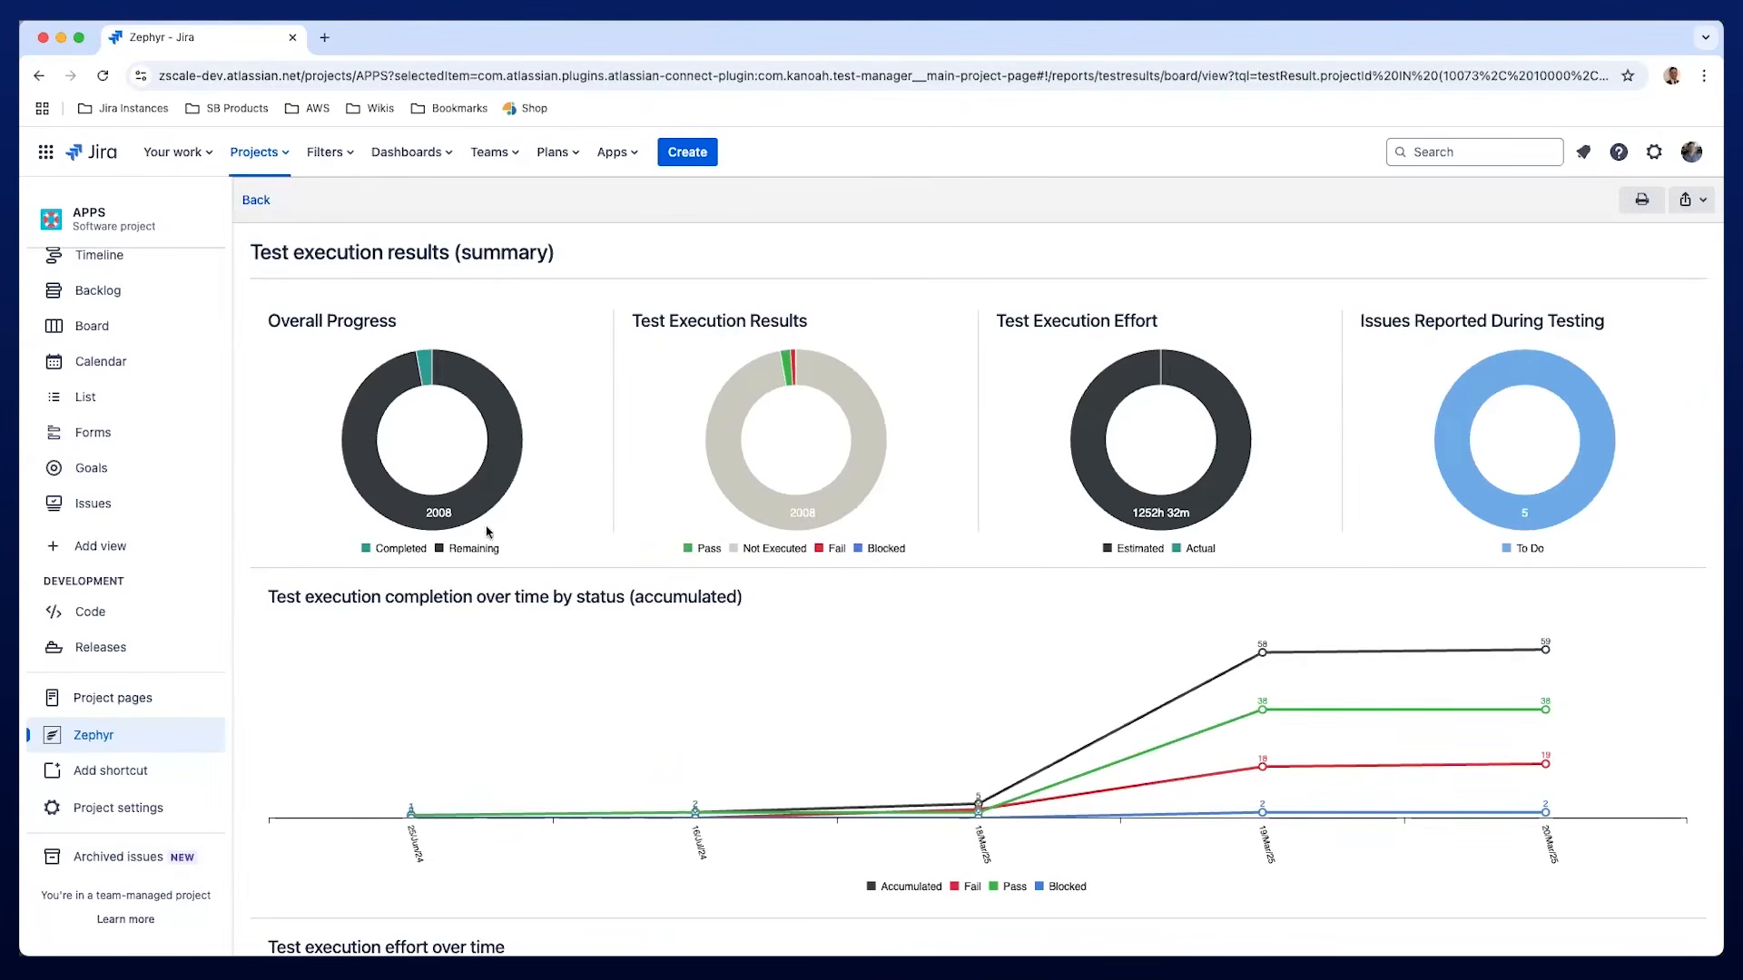
# Examine the summary's progress, effort, issues, coverage and environment charts, and return to the report setup.
pyautogui.moveTo(440, 364)
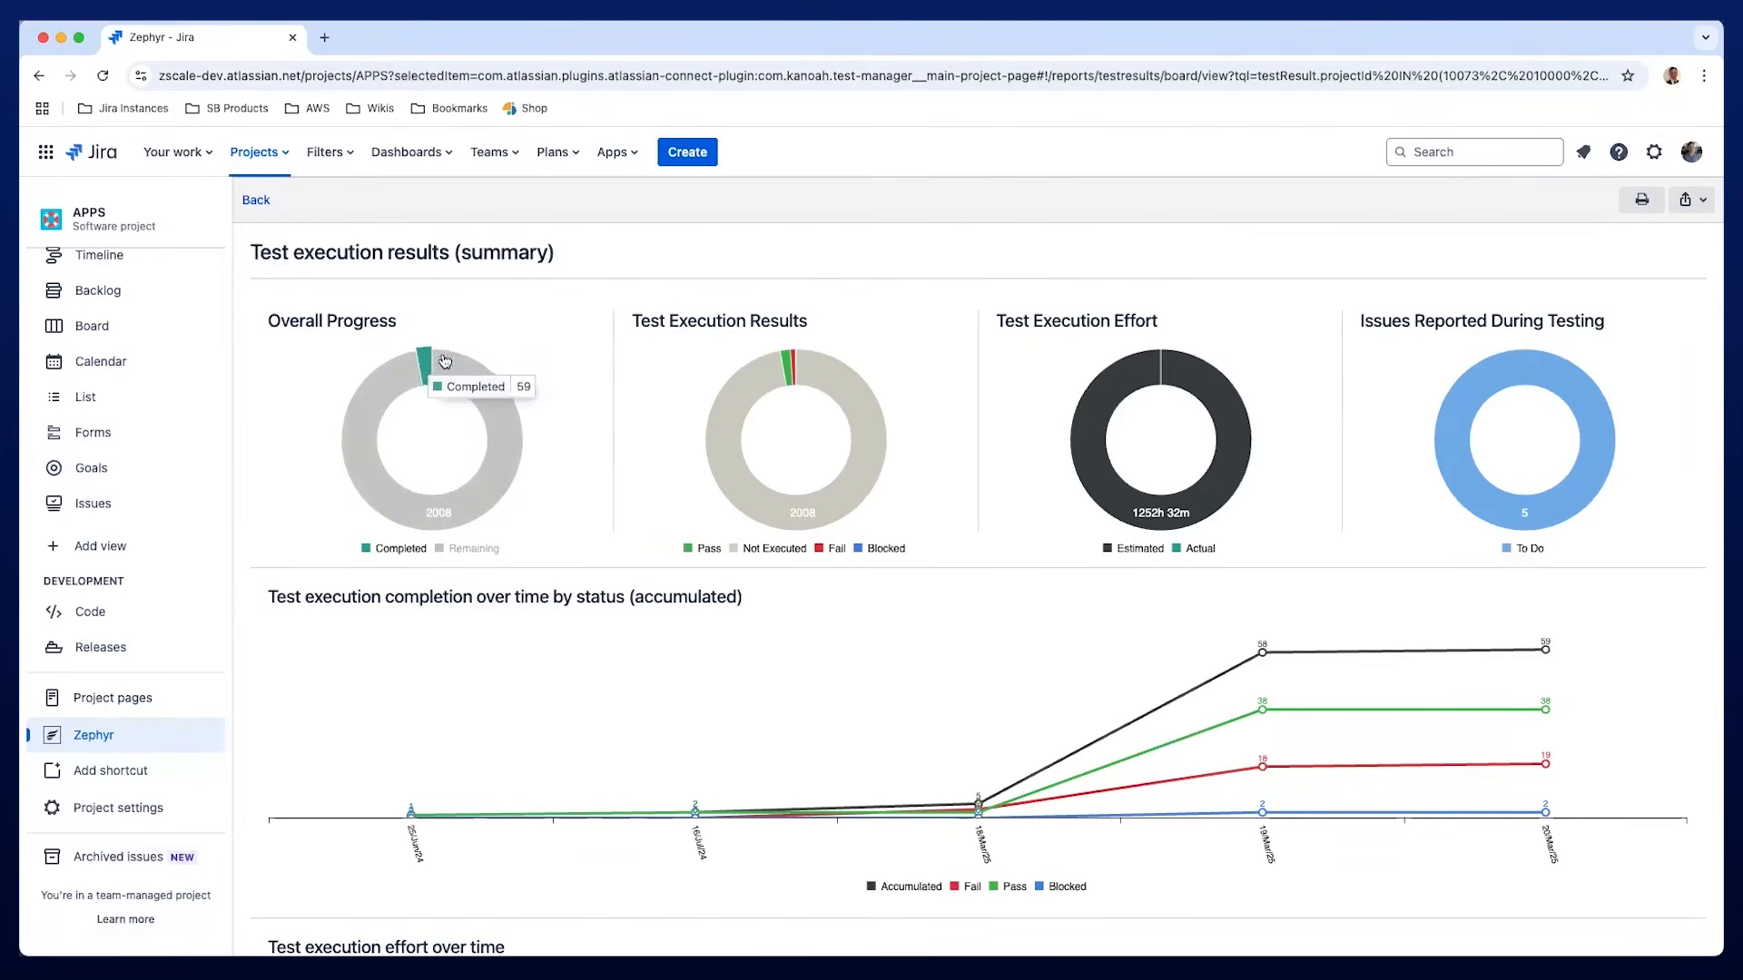
pyautogui.scroll(-1, 519, 368)
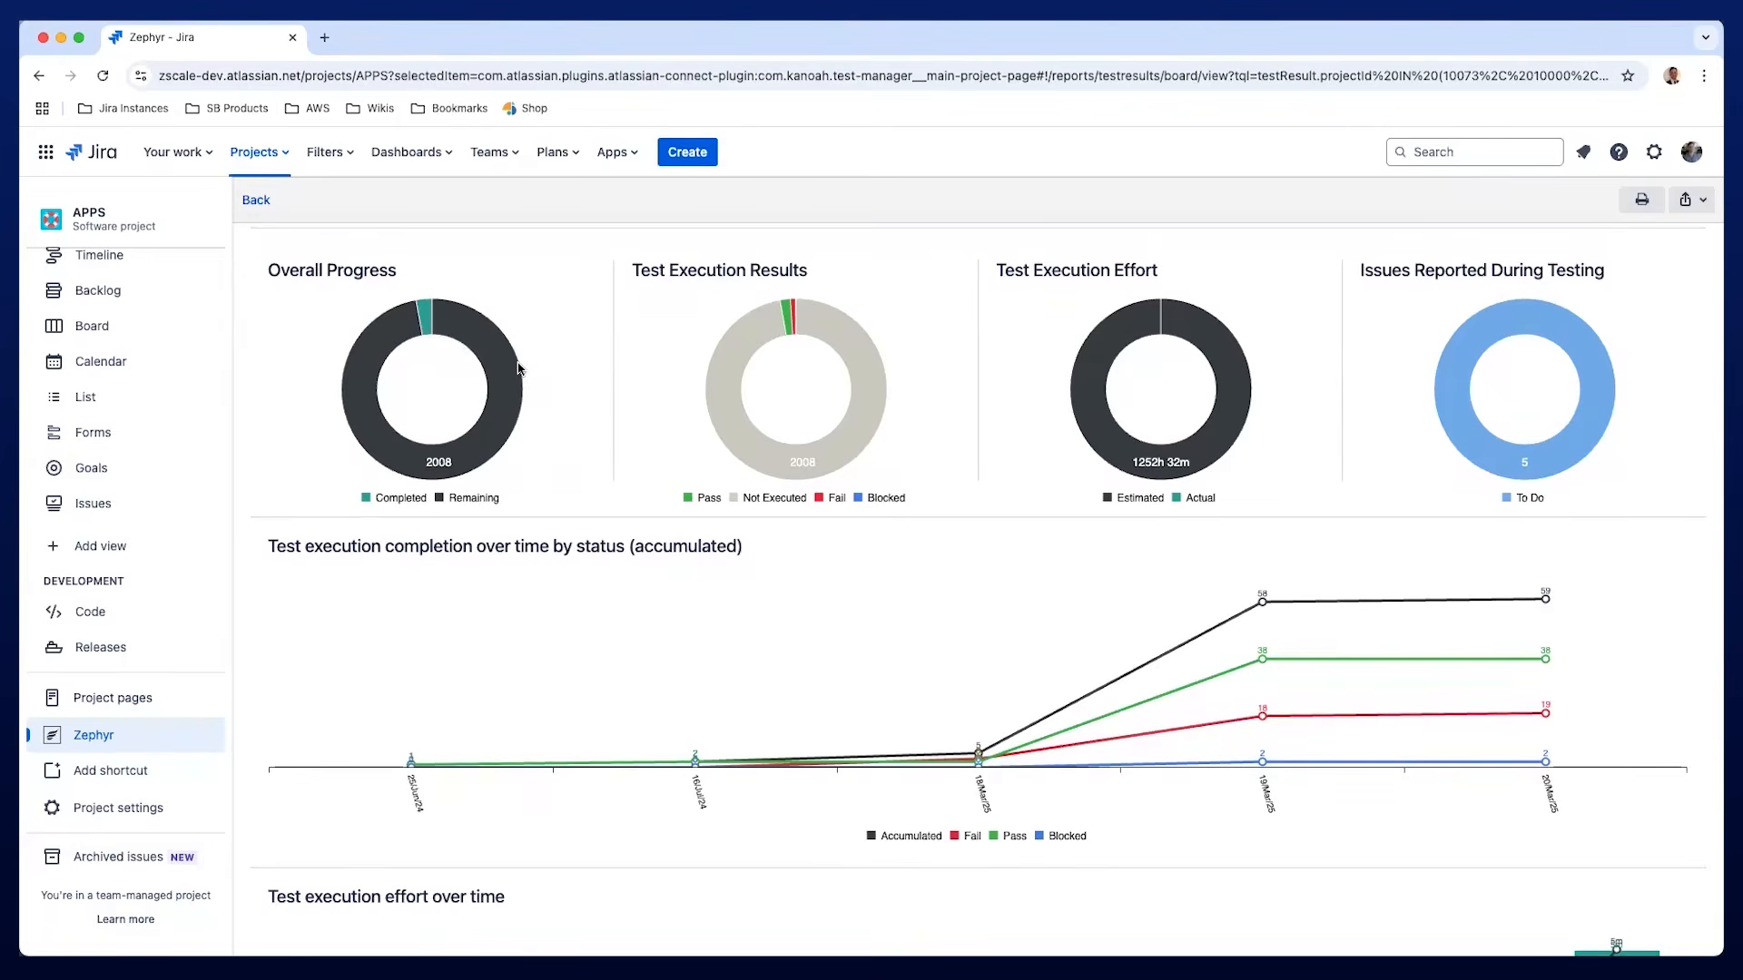
pyautogui.scroll(-5, 635, 596)
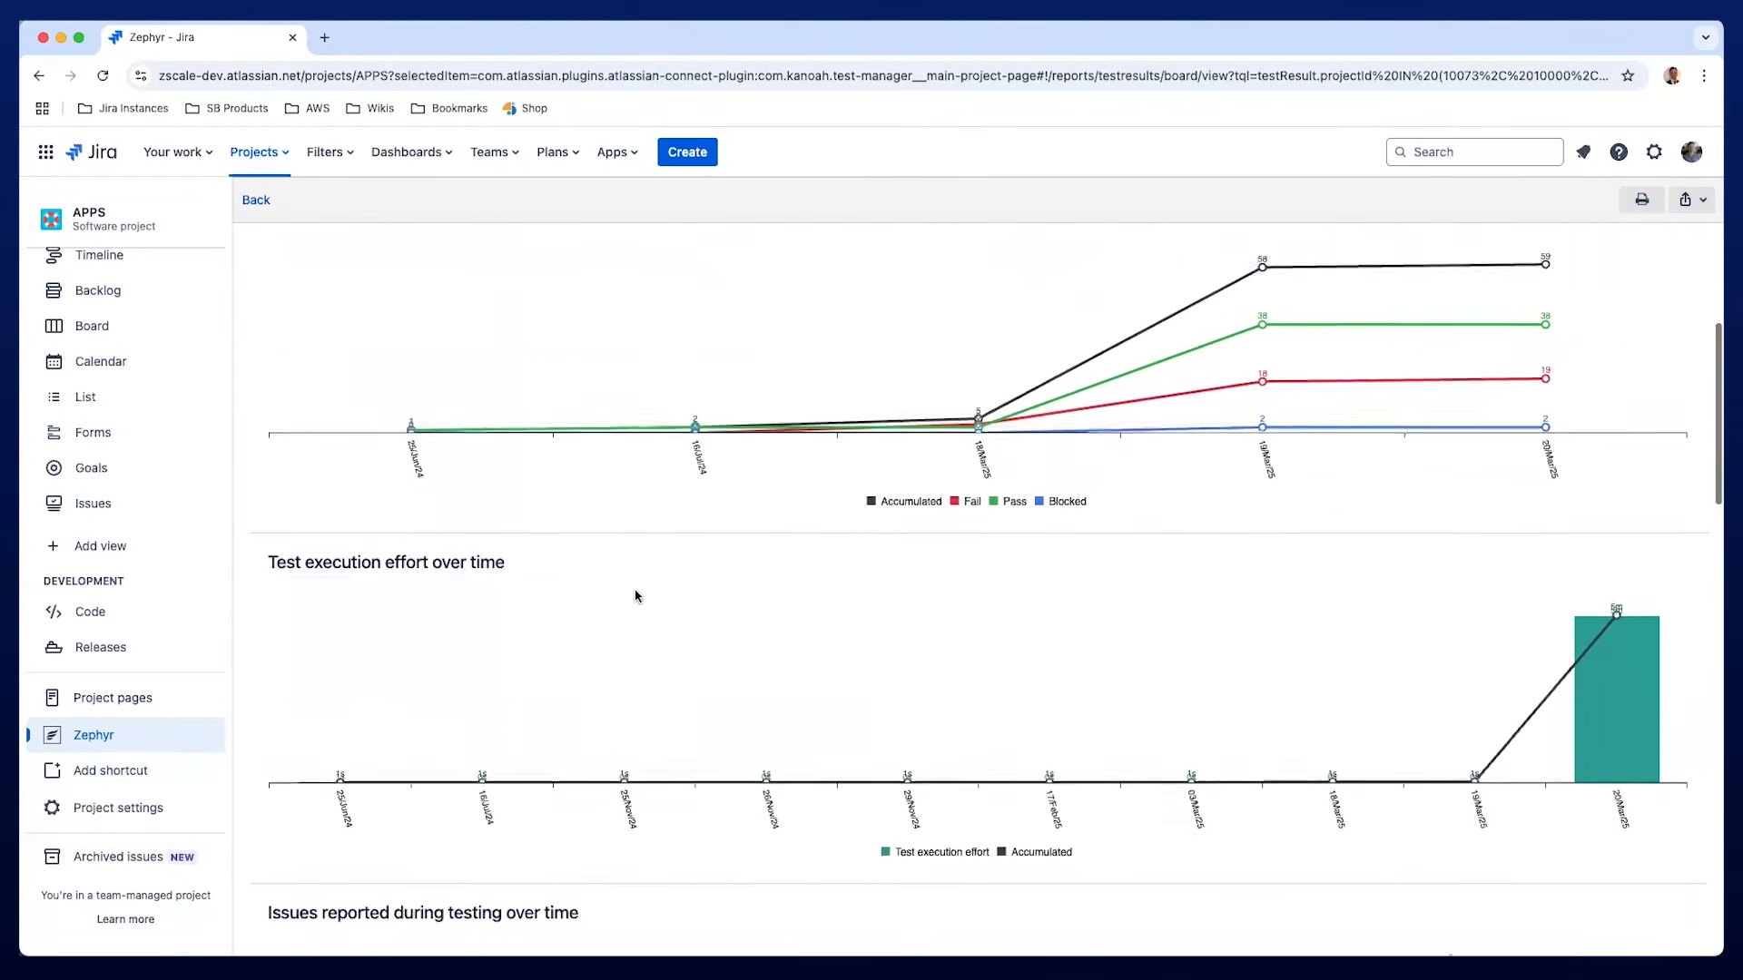
pyautogui.scroll(-5, 635, 597)
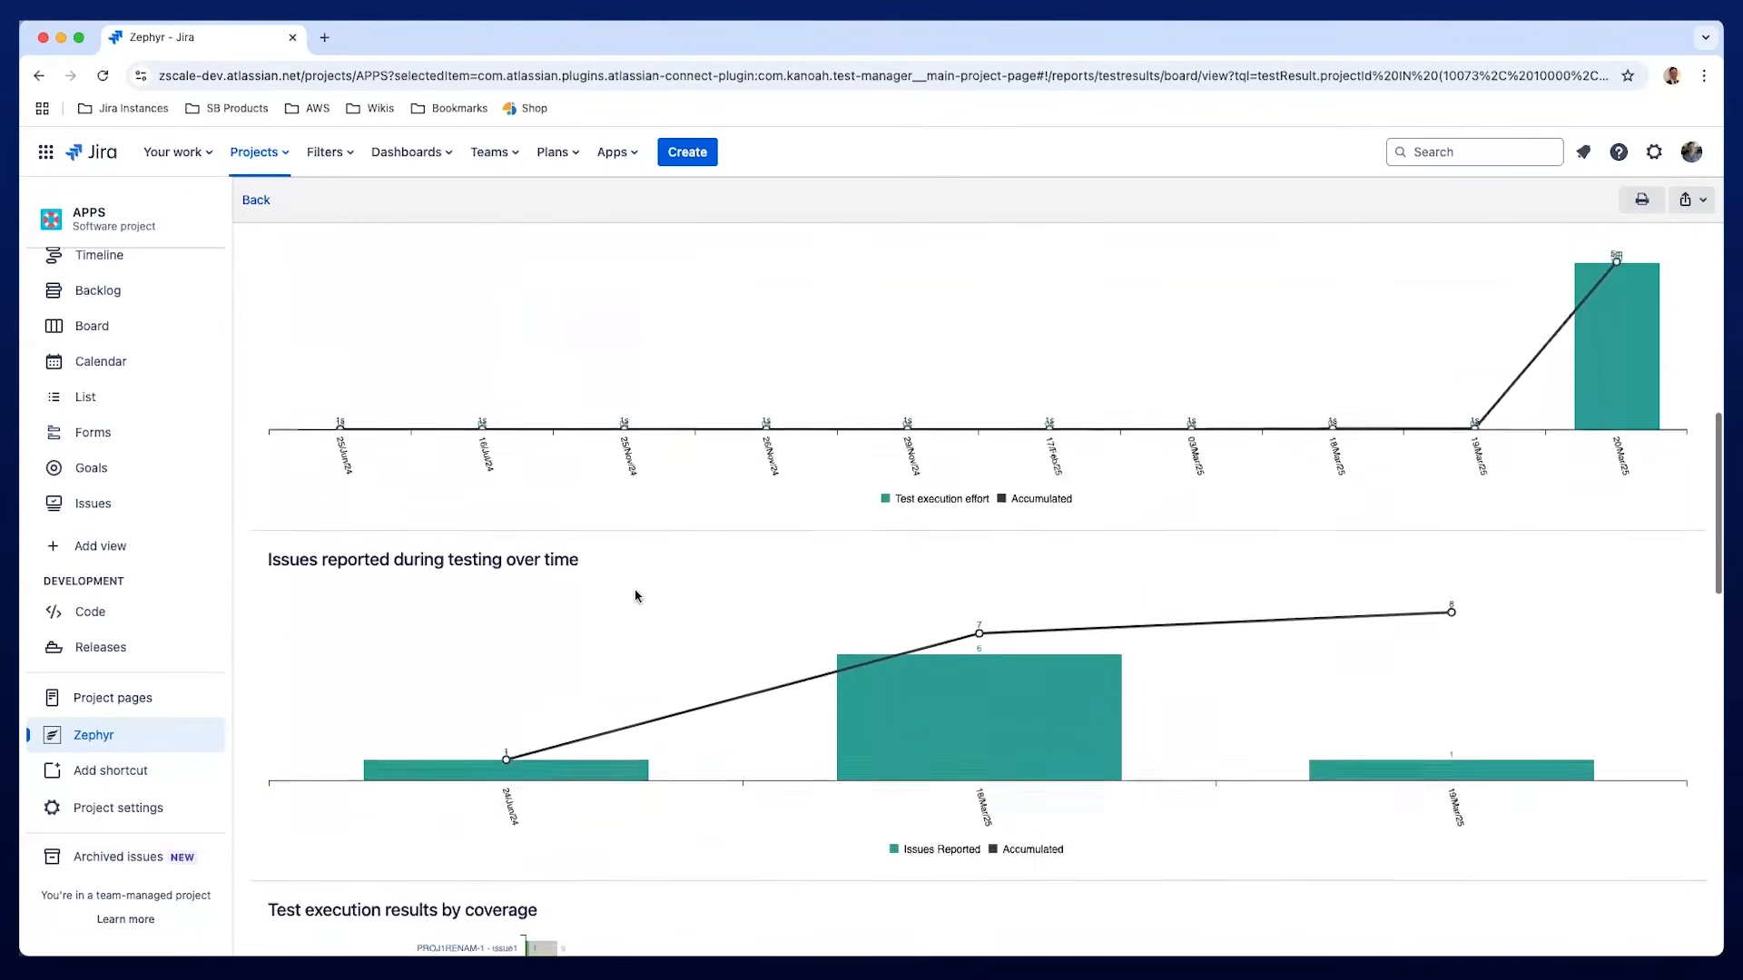
pyautogui.scroll(-10, 636, 596)
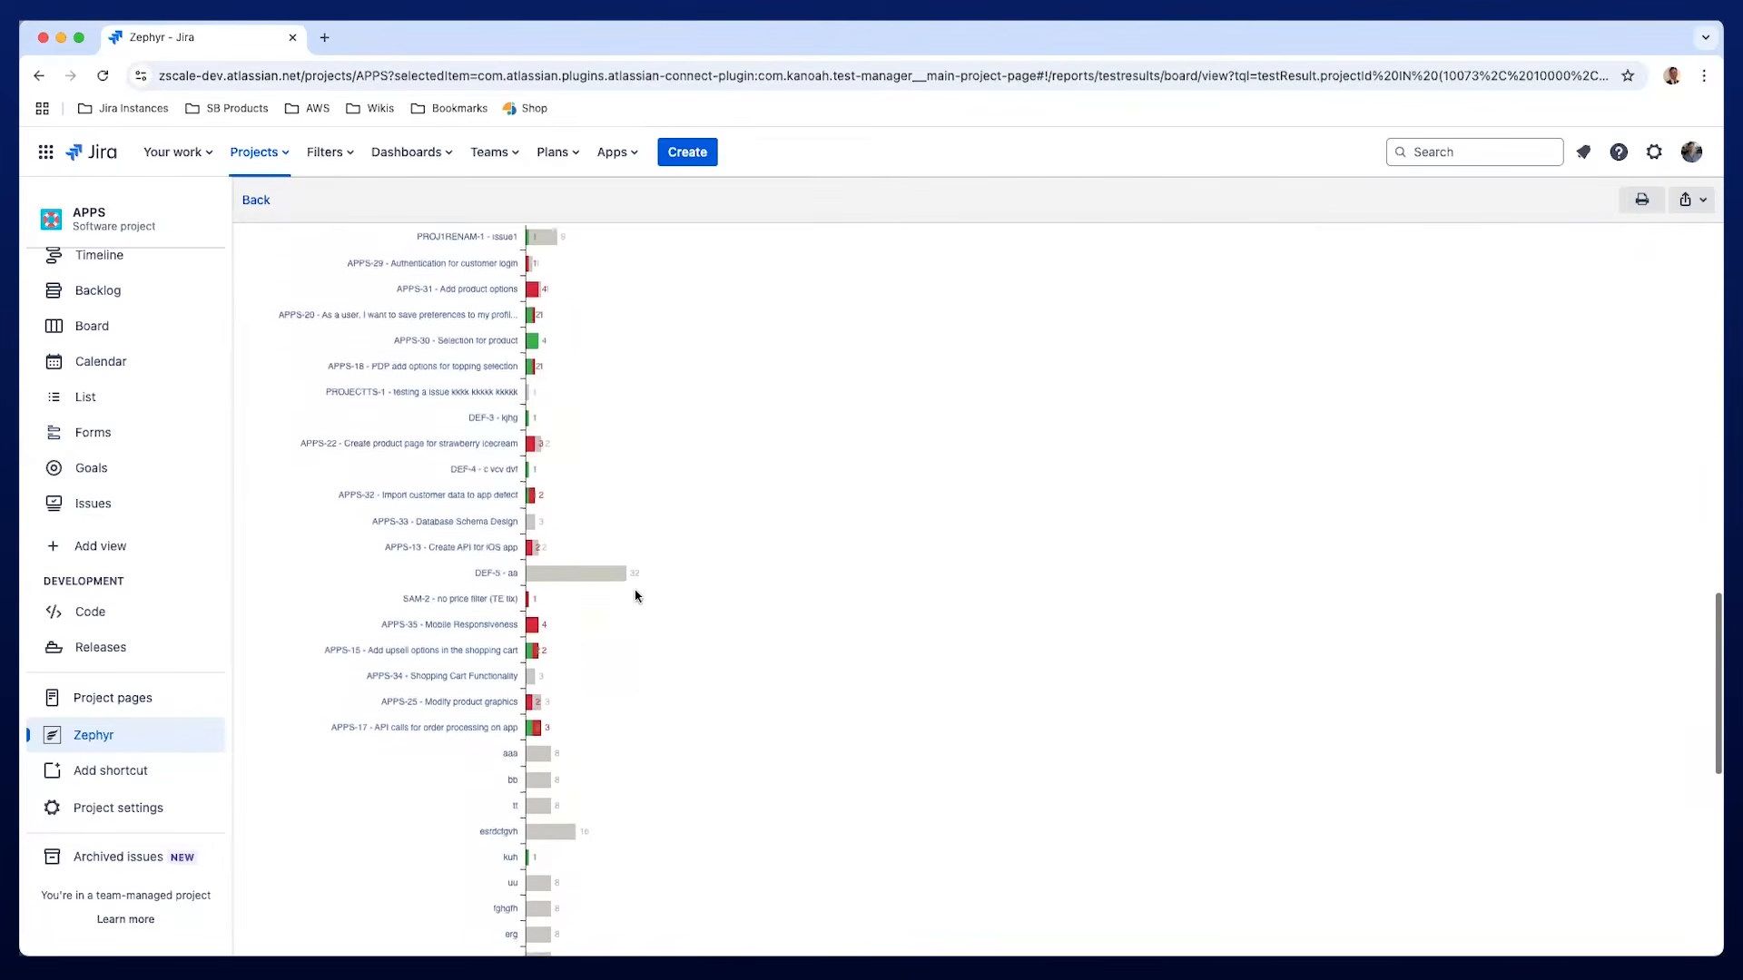
pyautogui.scroll(-10, 635, 596)
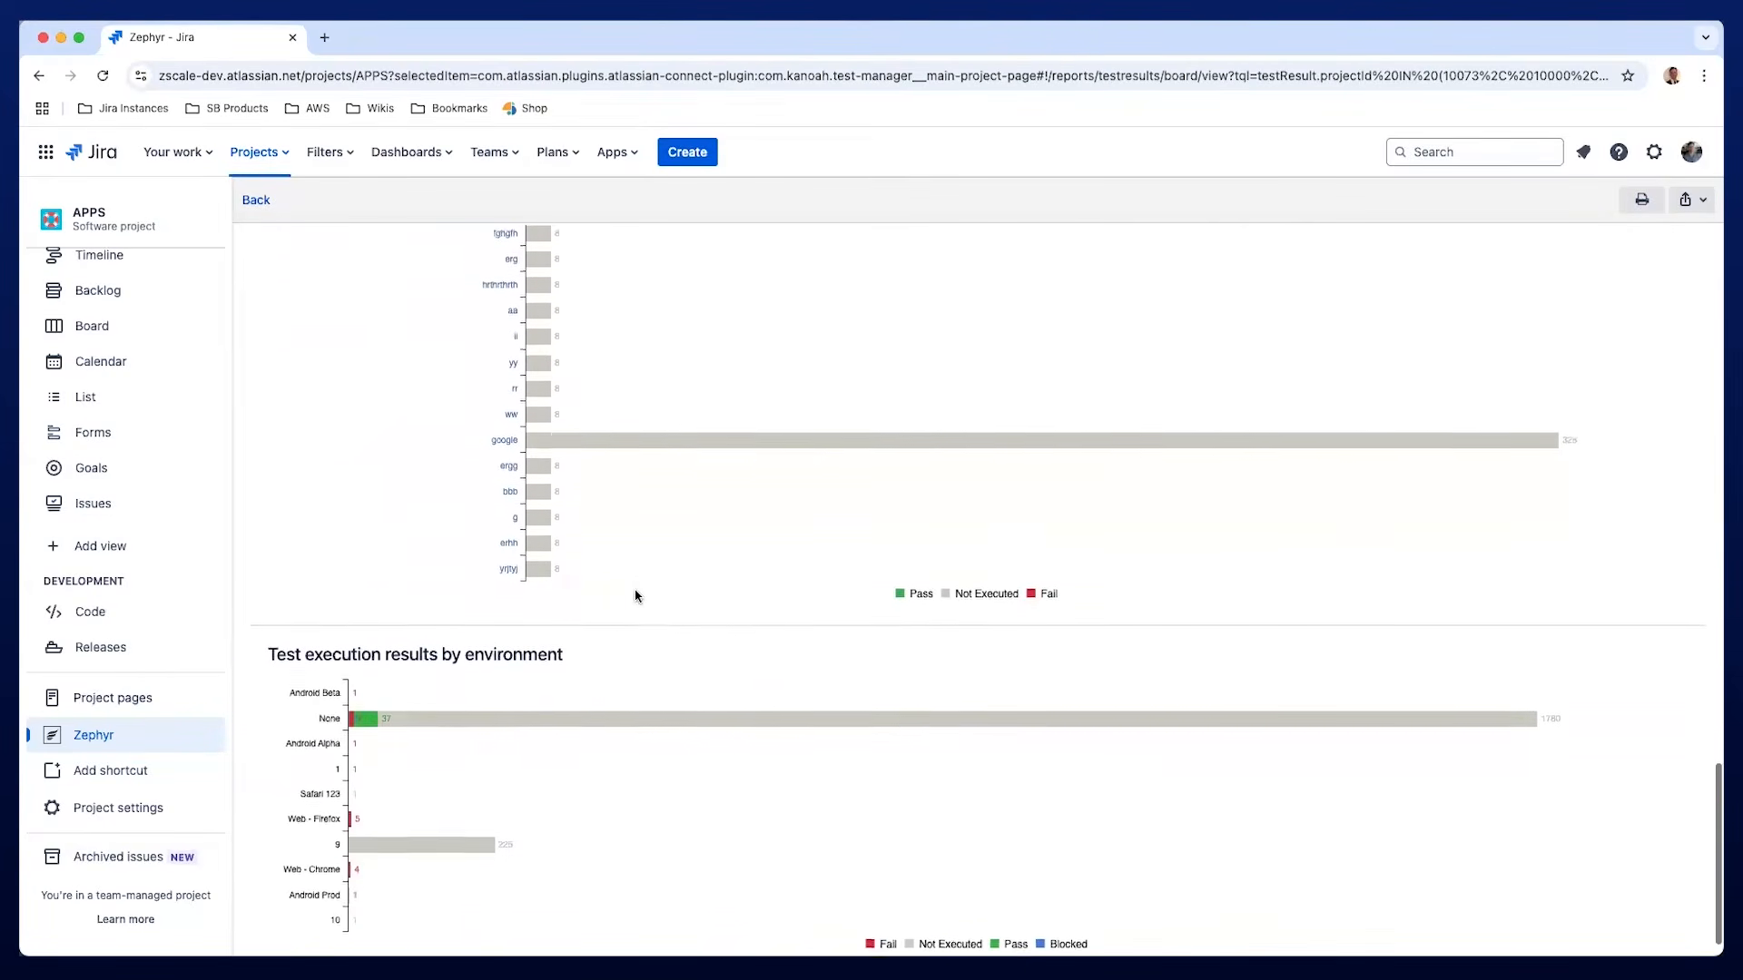
pyautogui.scroll(-1, 636, 597)
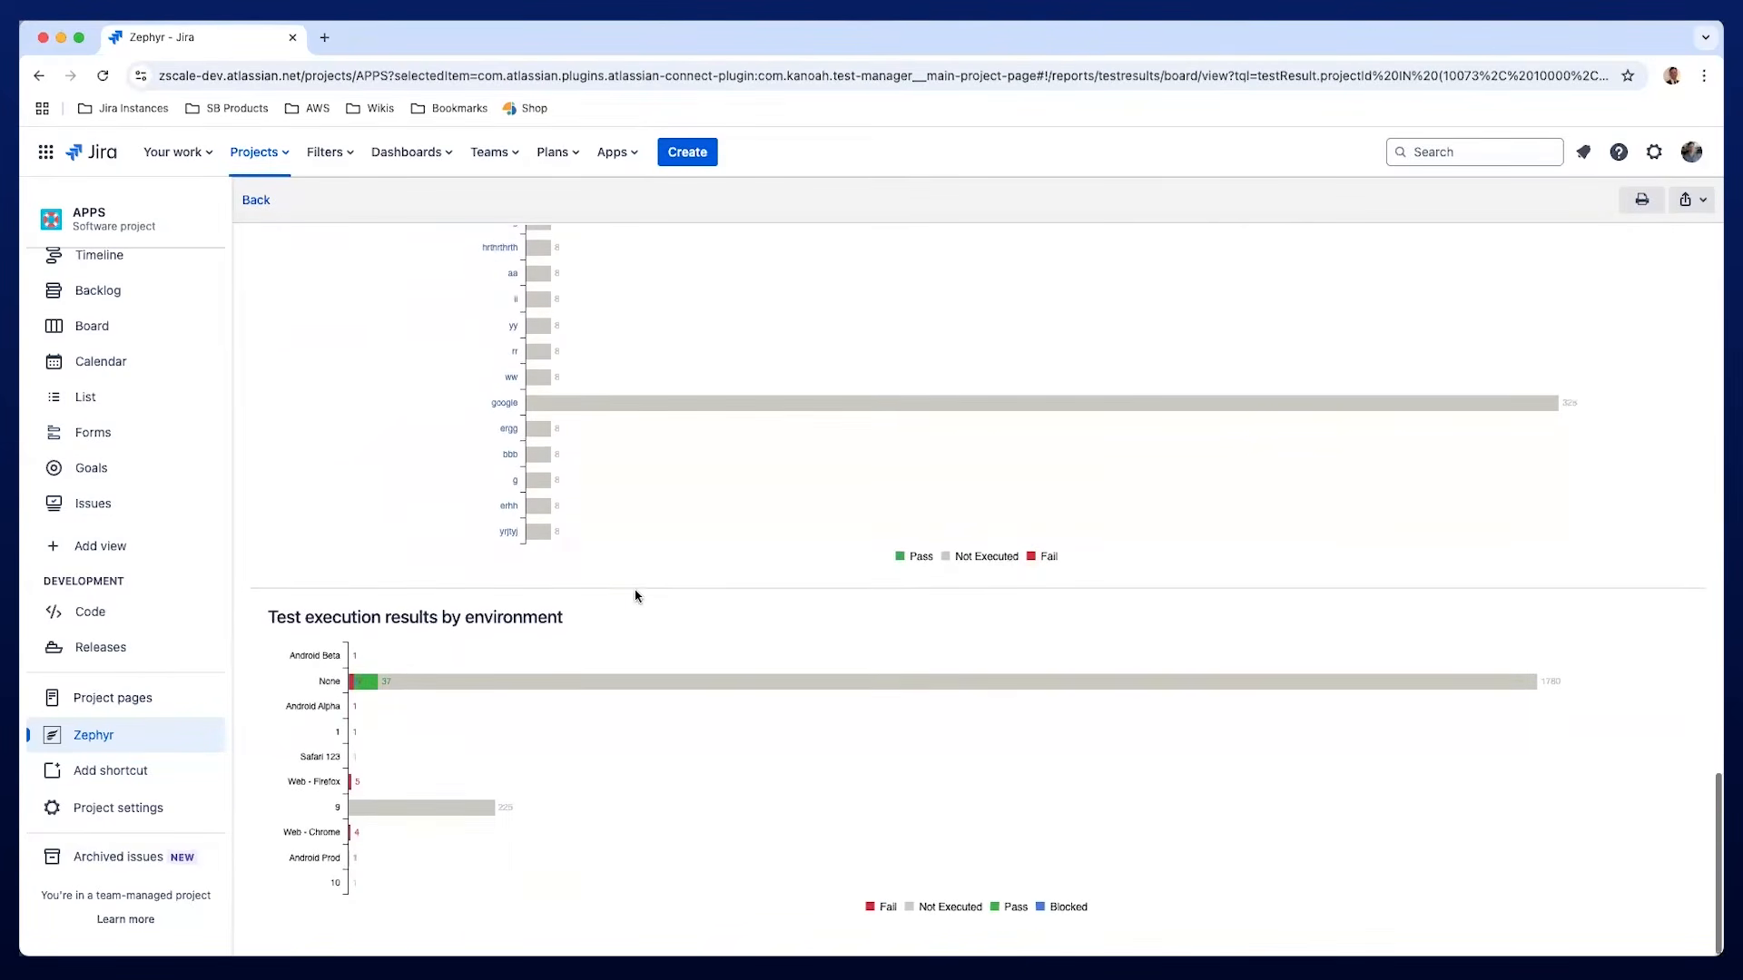
pyautogui.click(258, 200)
# Switch the summary report to Advanced Filtering and add a condition under Test Case.
pyautogui.click(610, 496)
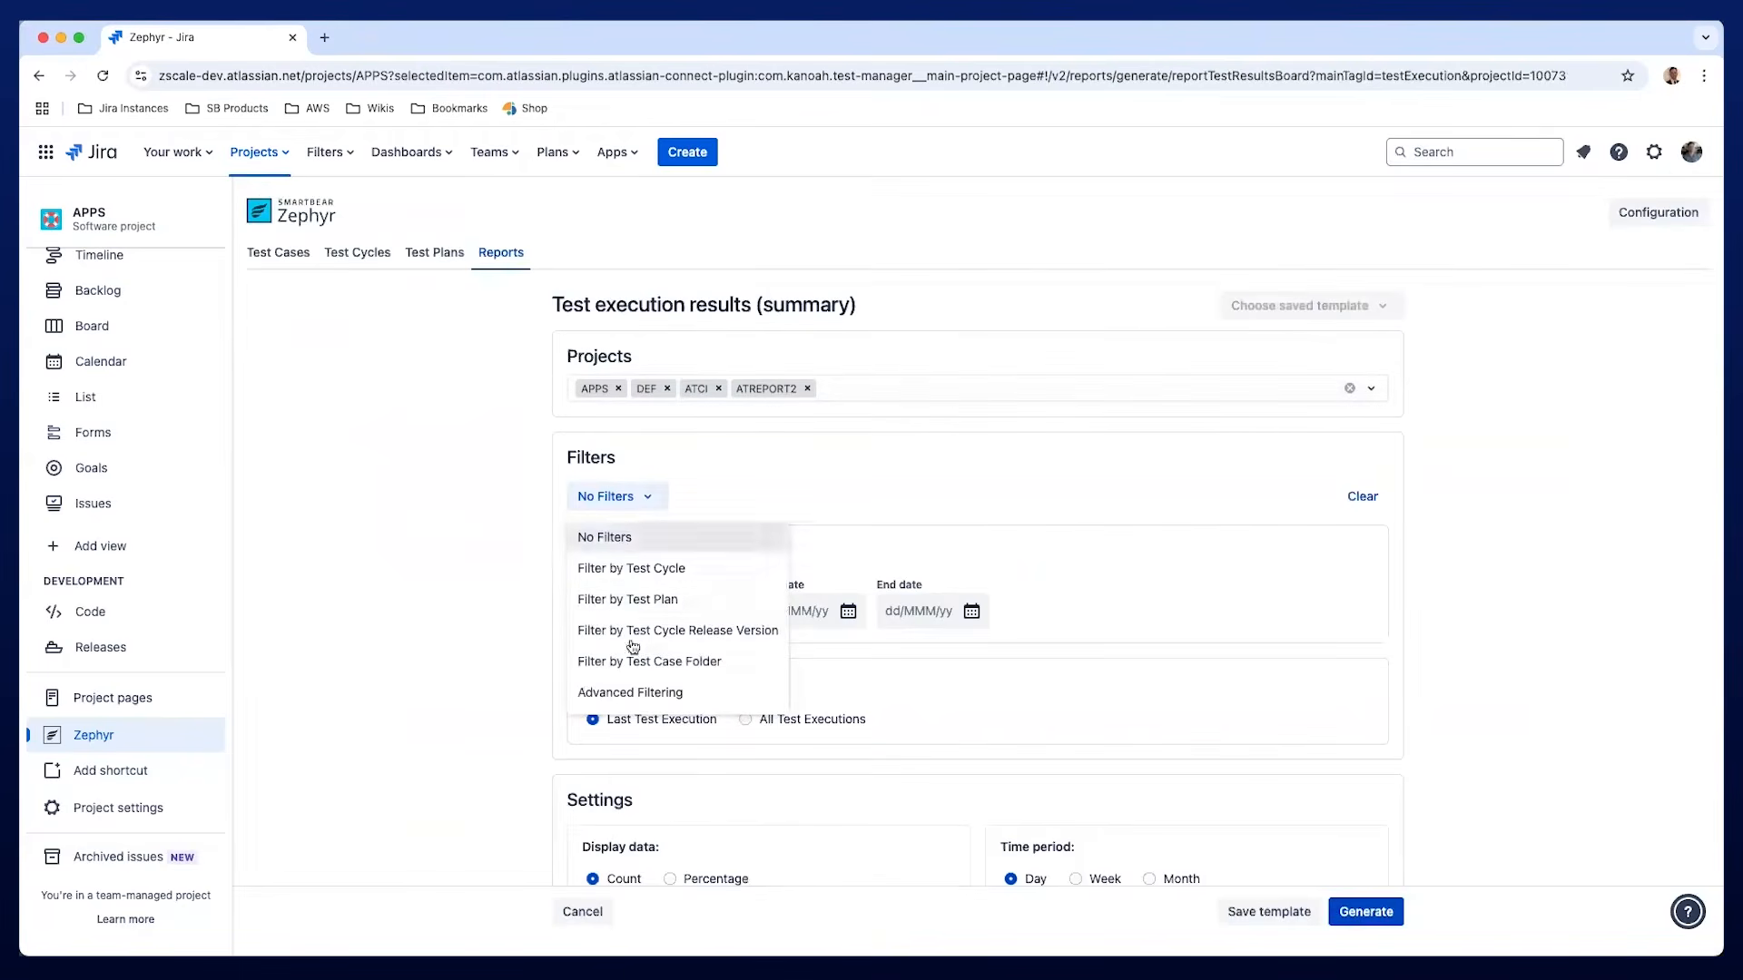
pyautogui.click(642, 694)
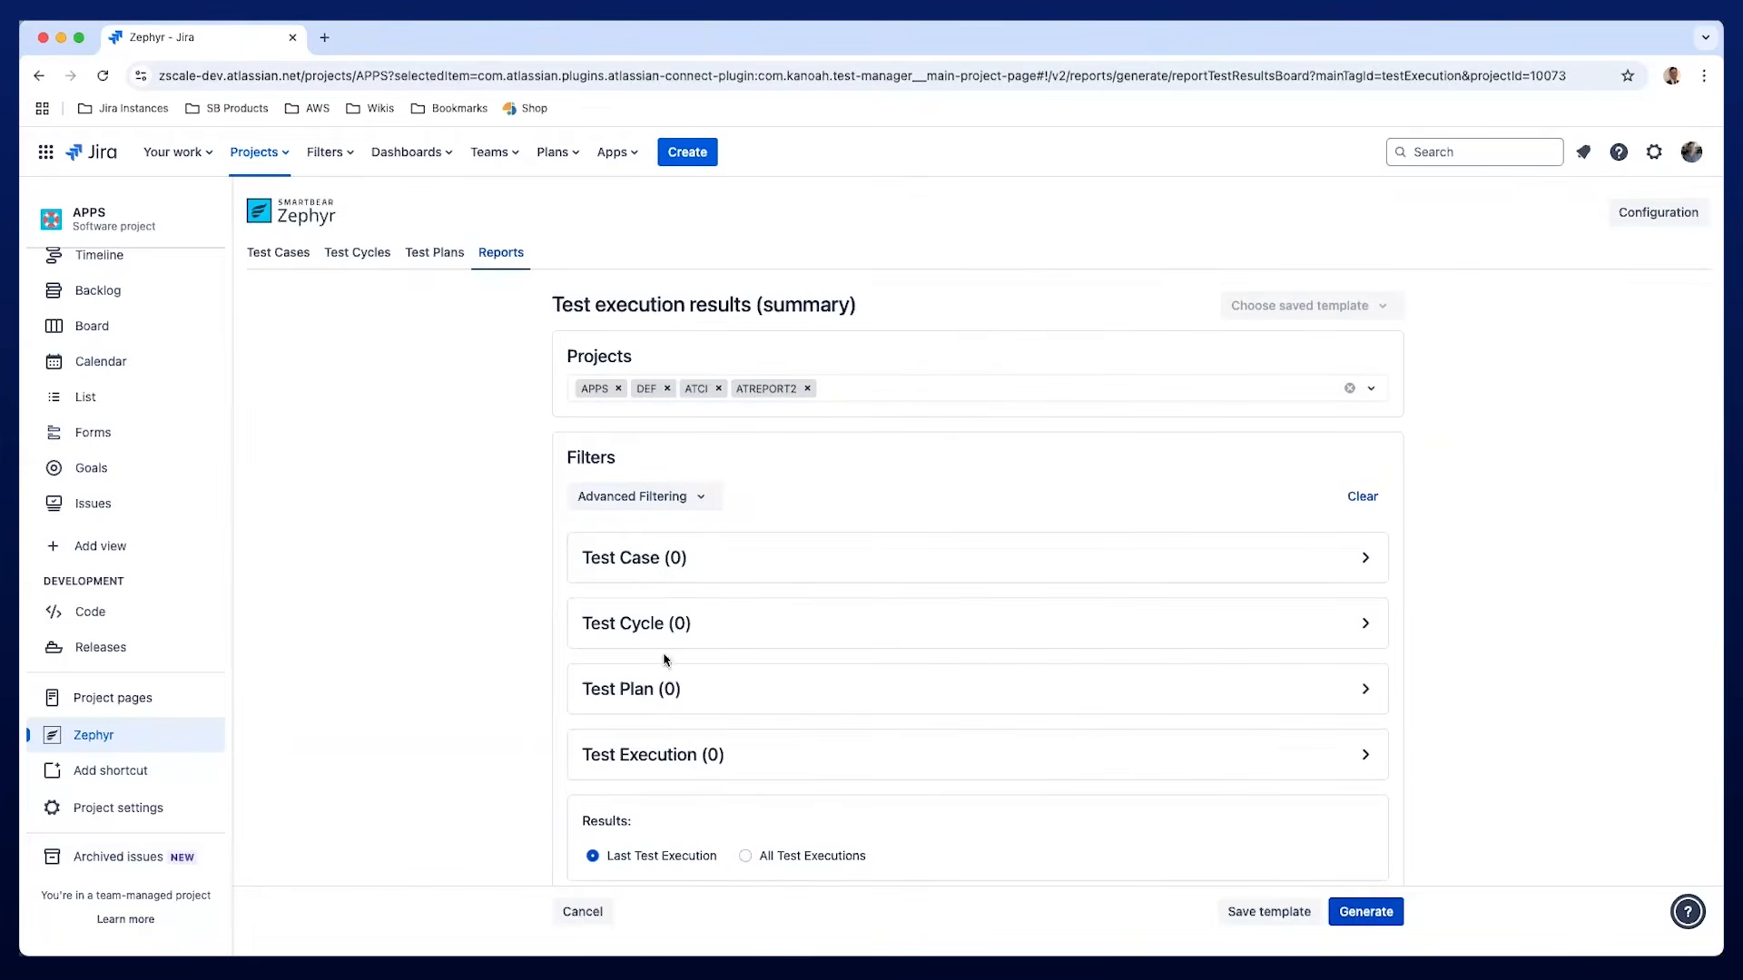
pyautogui.click(672, 562)
pyautogui.click(646, 599)
# Browse the available test case conditions, choose Label, and view the label values on offer.
pyautogui.click(648, 605)
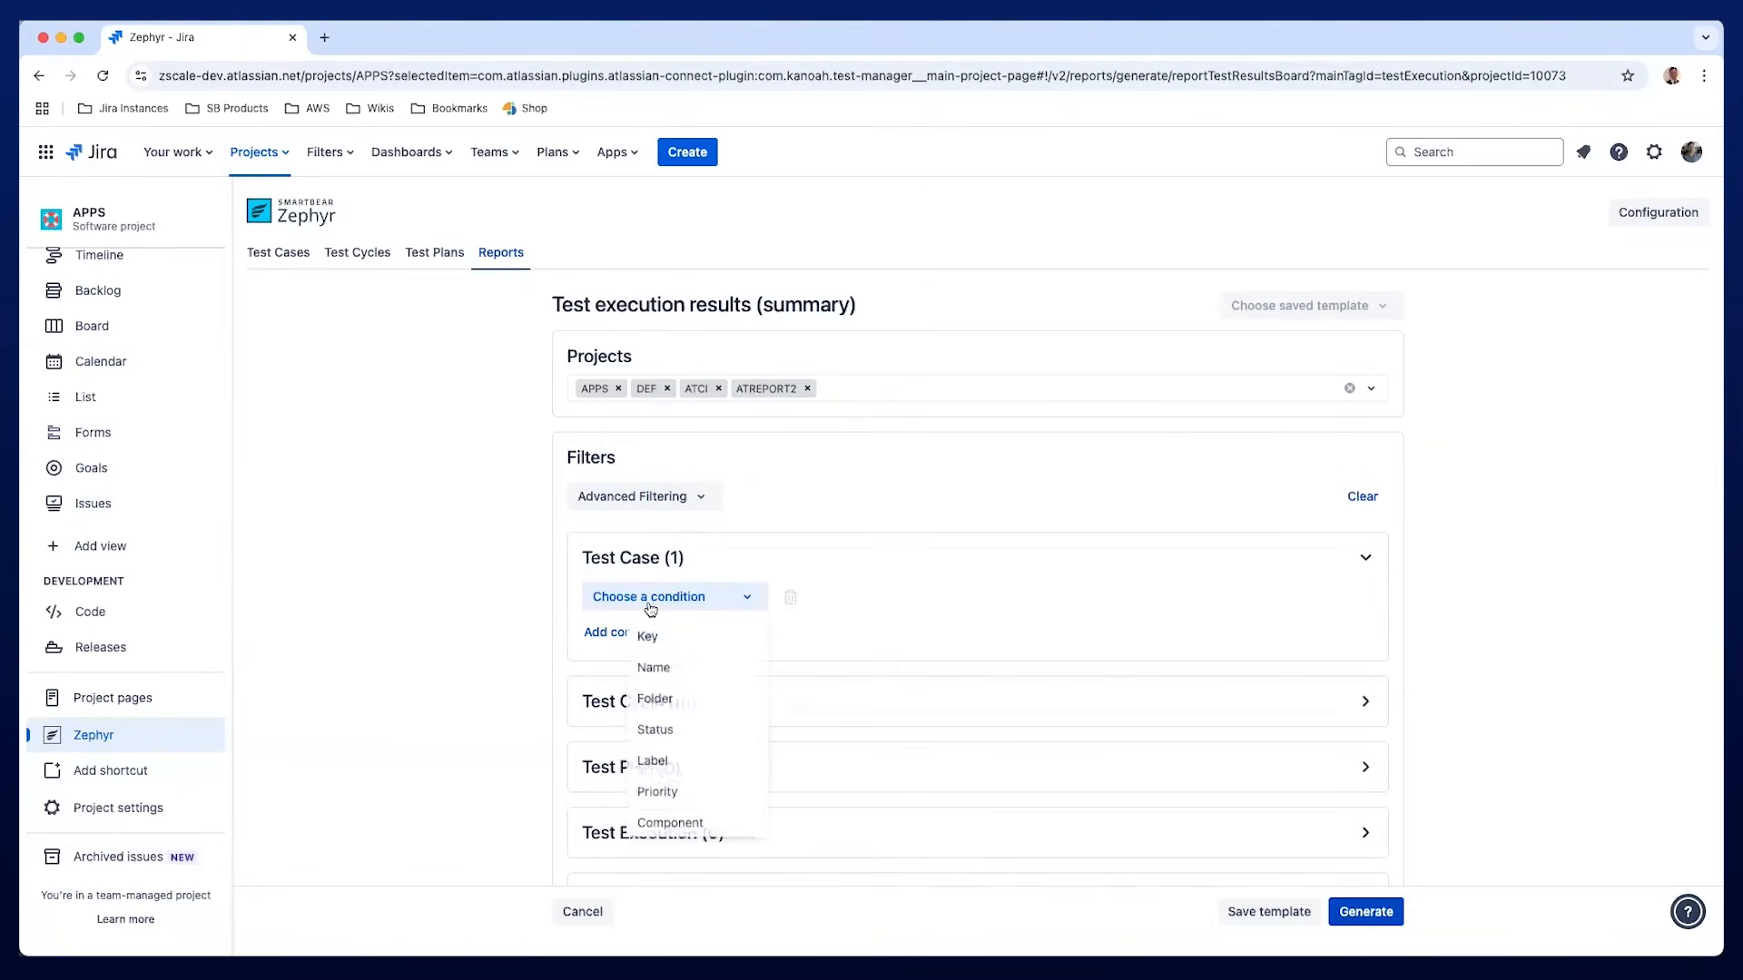
pyautogui.scroll(-1, 654, 699)
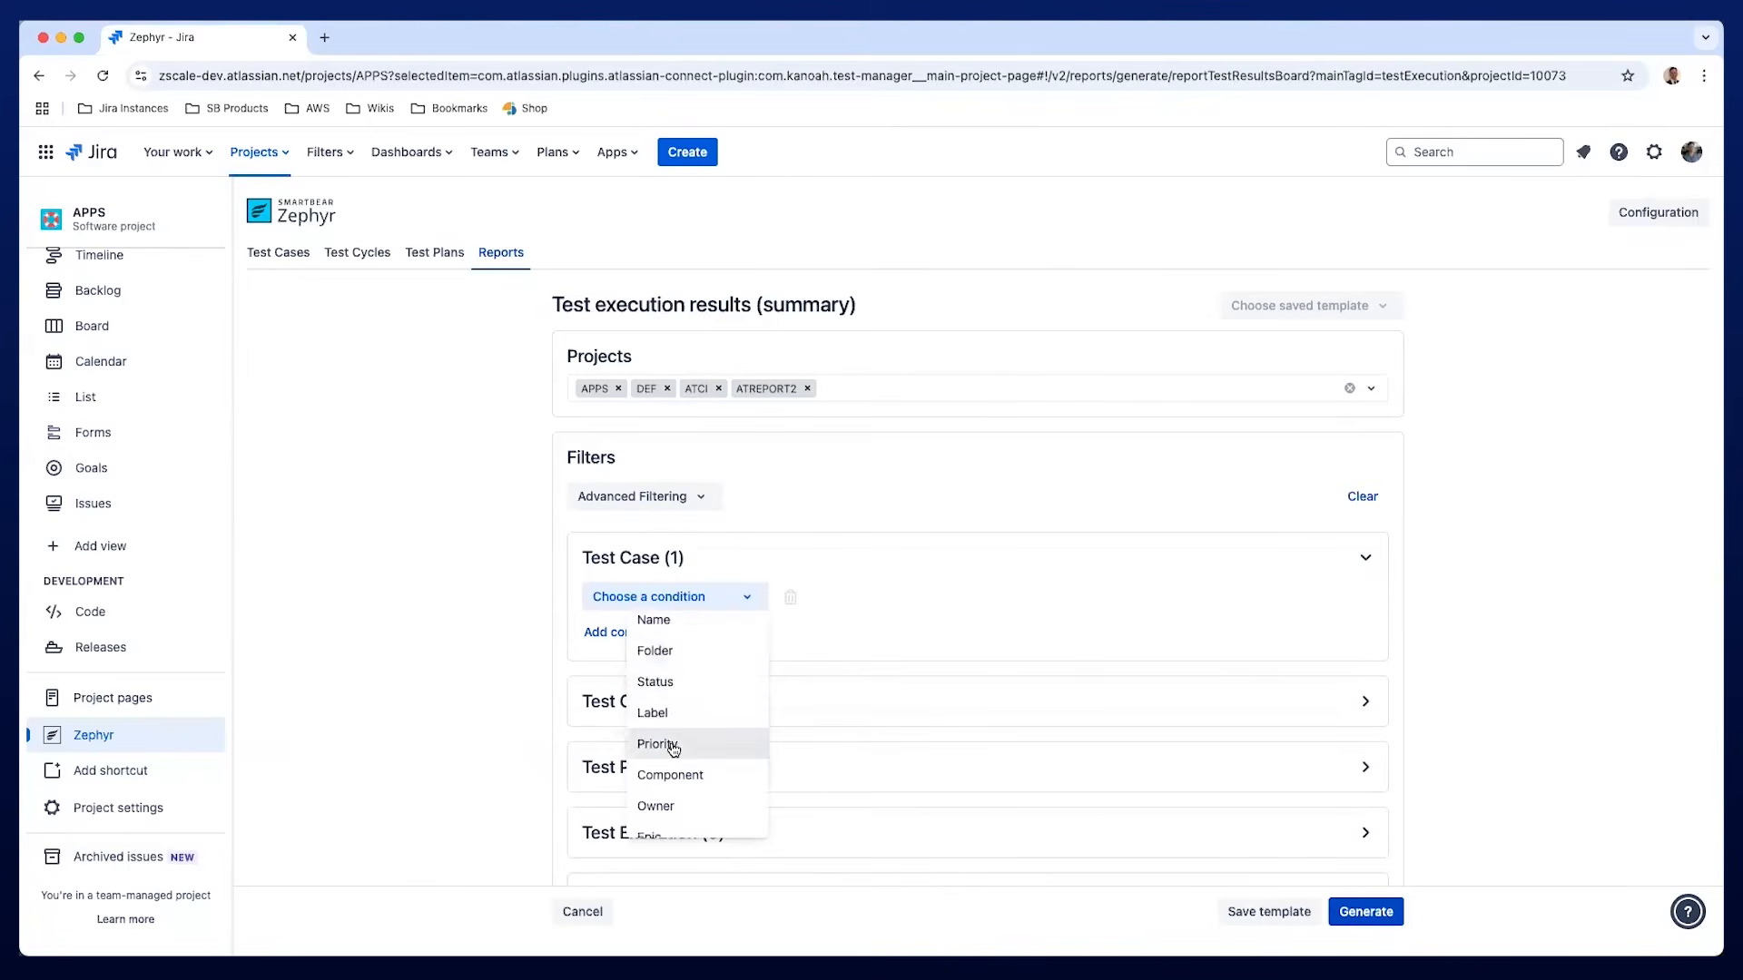
pyautogui.scroll(-5, 674, 748)
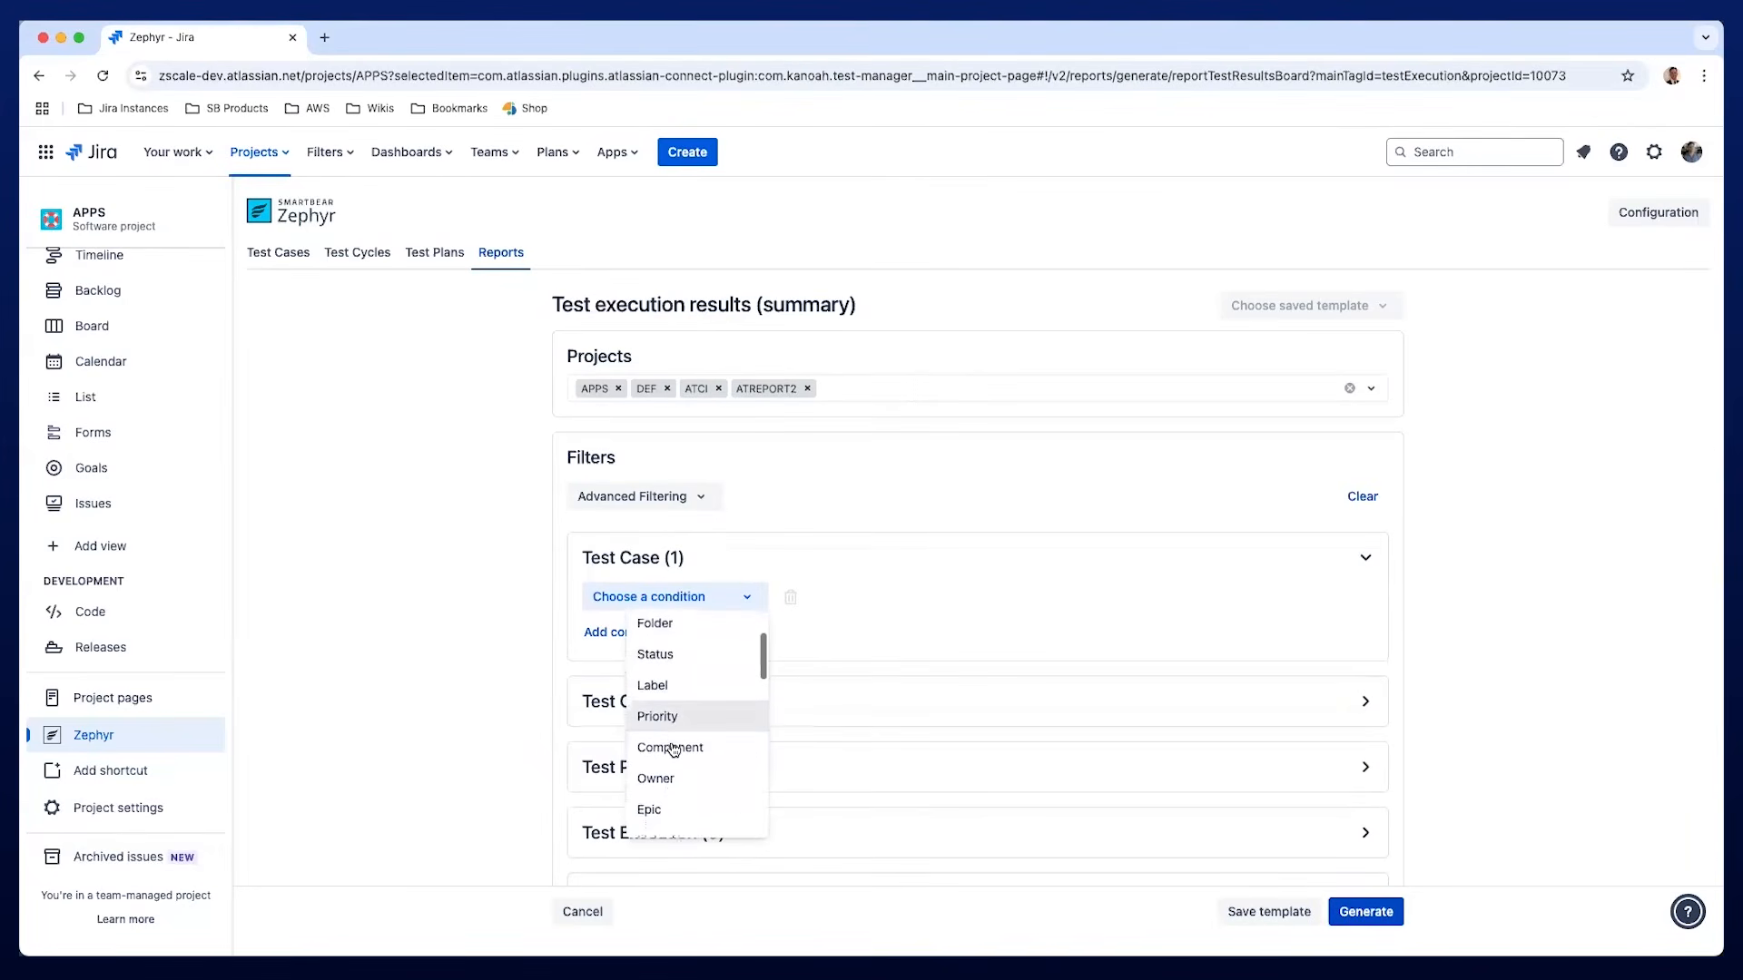
pyautogui.scroll(-5, 674, 749)
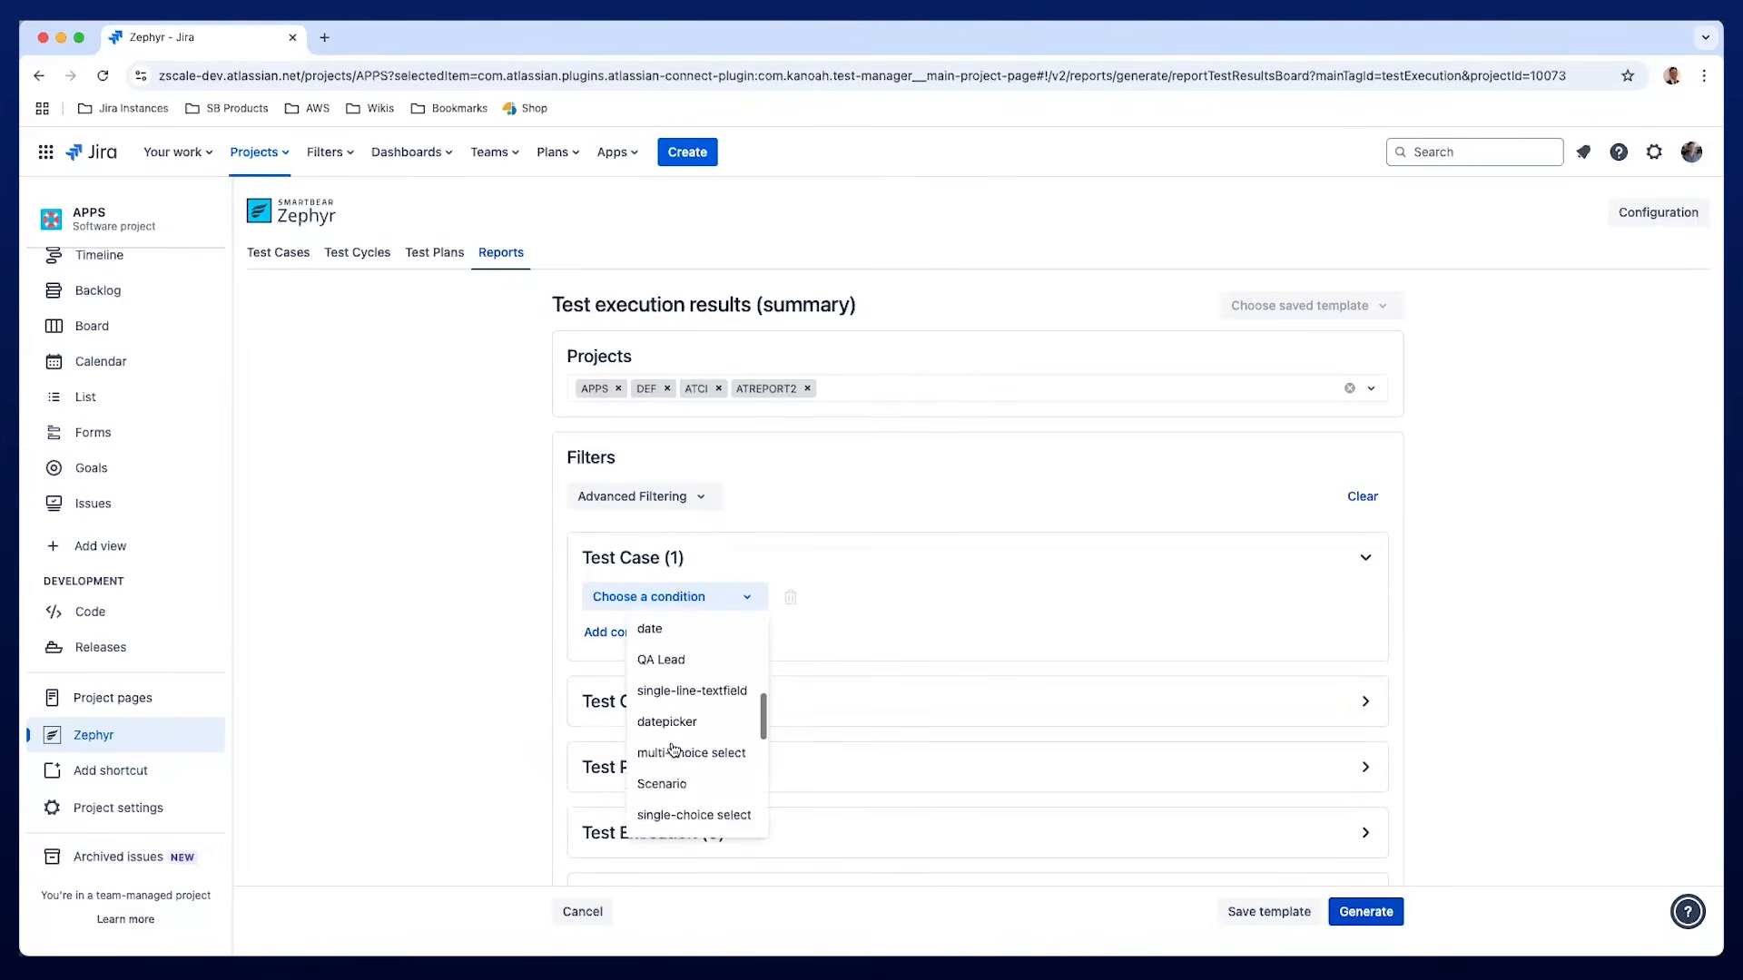
pyautogui.scroll(6, 674, 749)
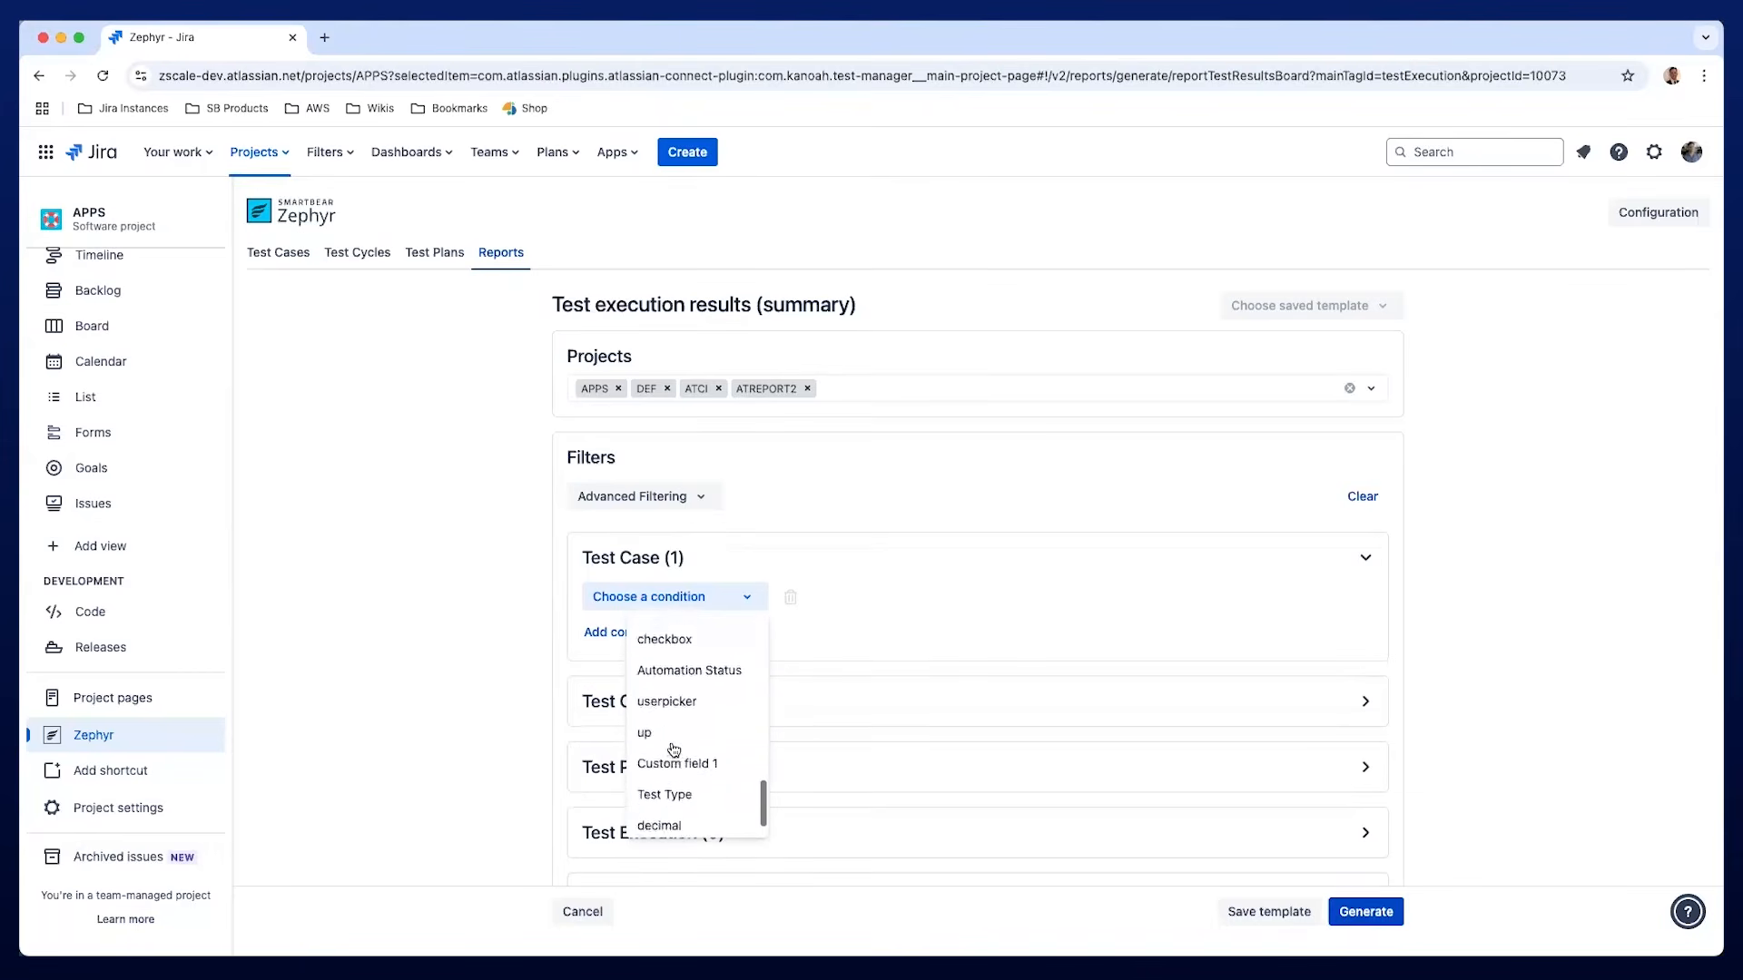
pyautogui.scroll(5, 674, 748)
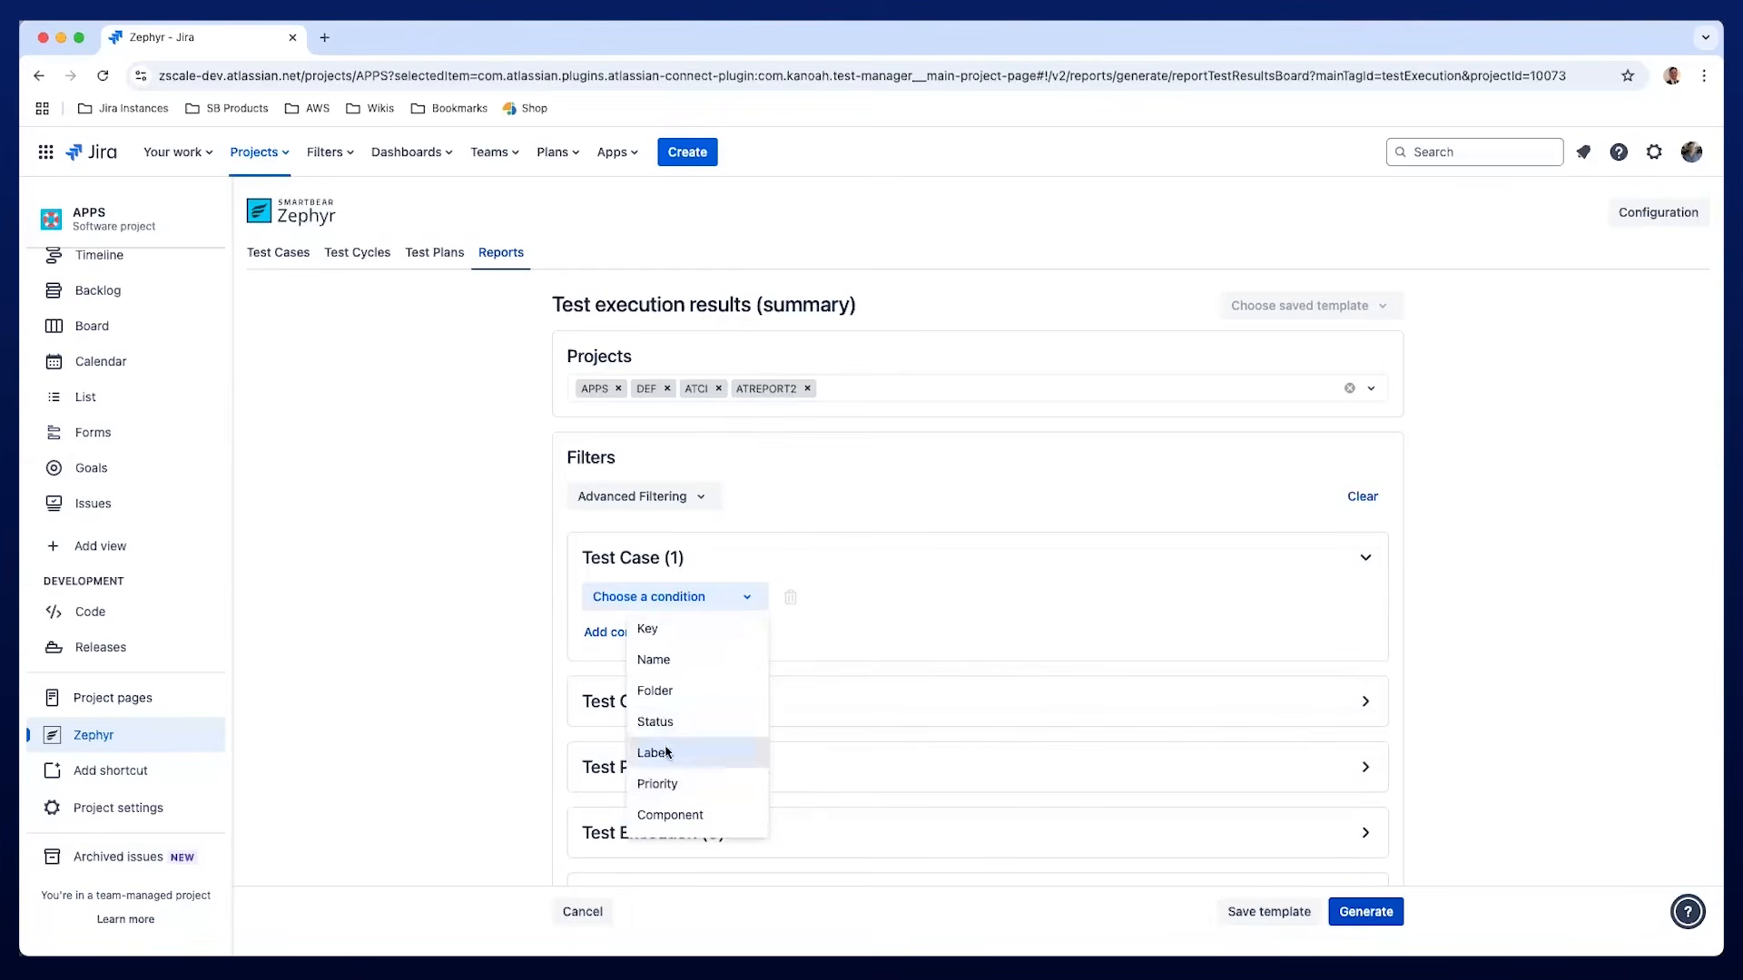
pyautogui.click(667, 753)
pyautogui.click(1009, 599)
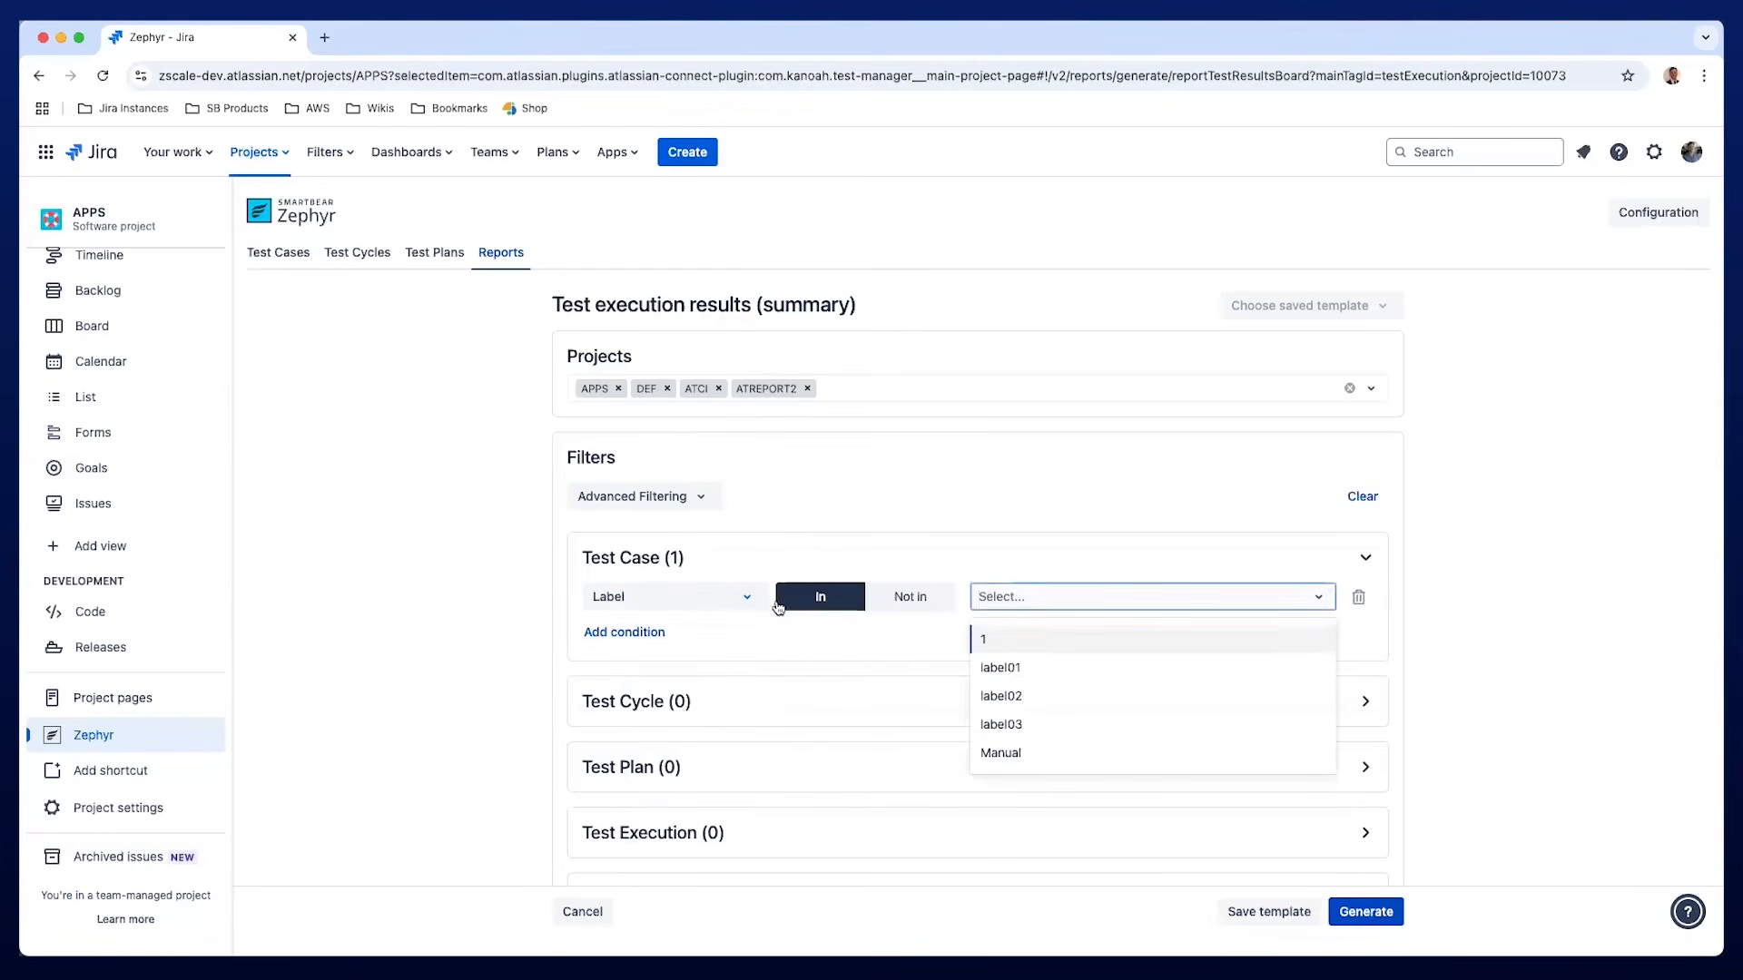
# Change the test case condition to Priority in High and generate the test execution results summary.
pyautogui.click(690, 596)
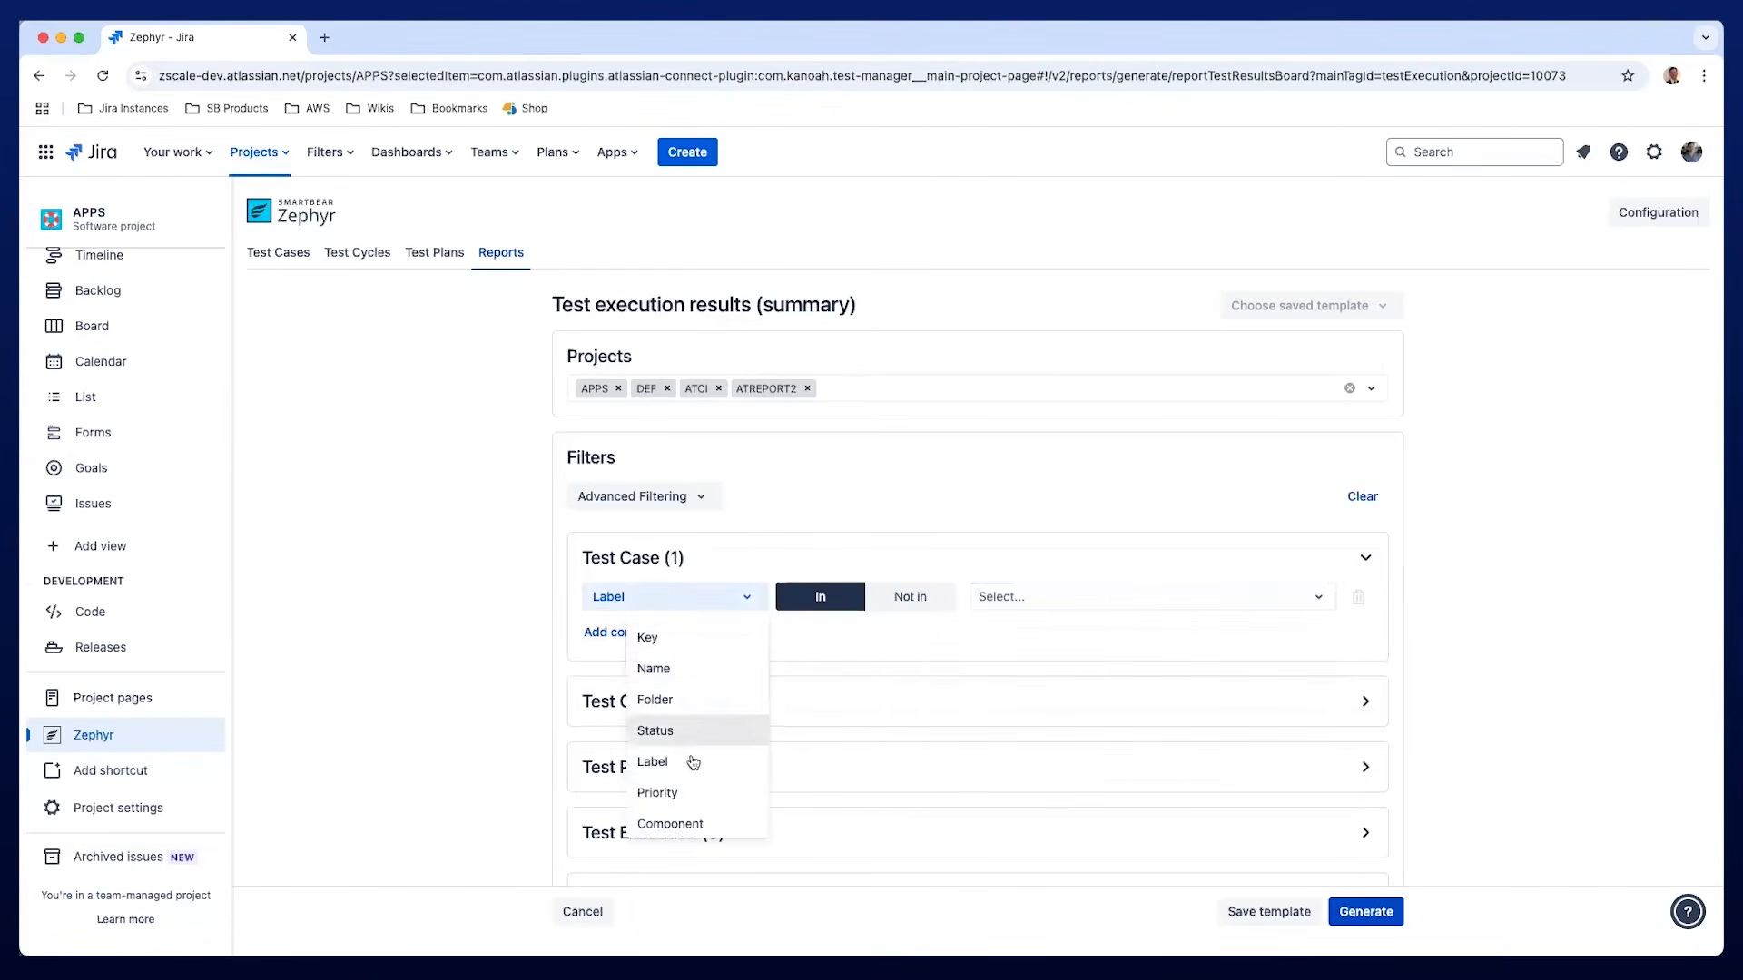
pyautogui.click(672, 793)
pyautogui.click(1021, 597)
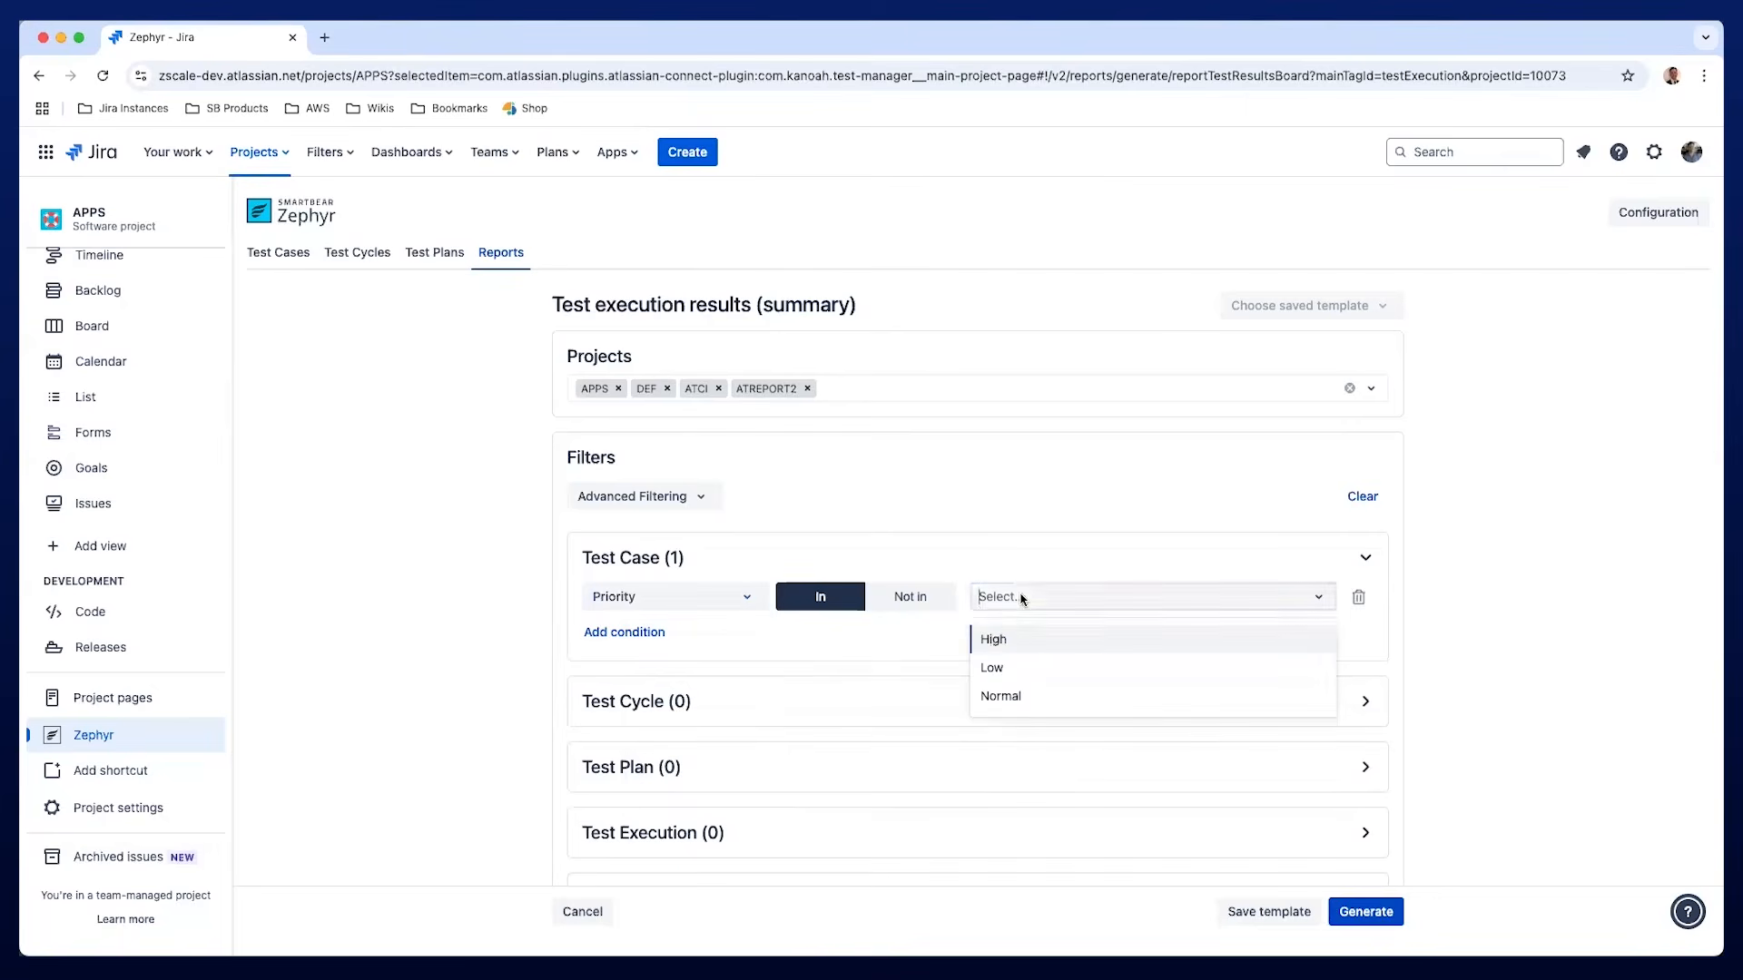
pyautogui.click(996, 640)
pyautogui.click(1355, 912)
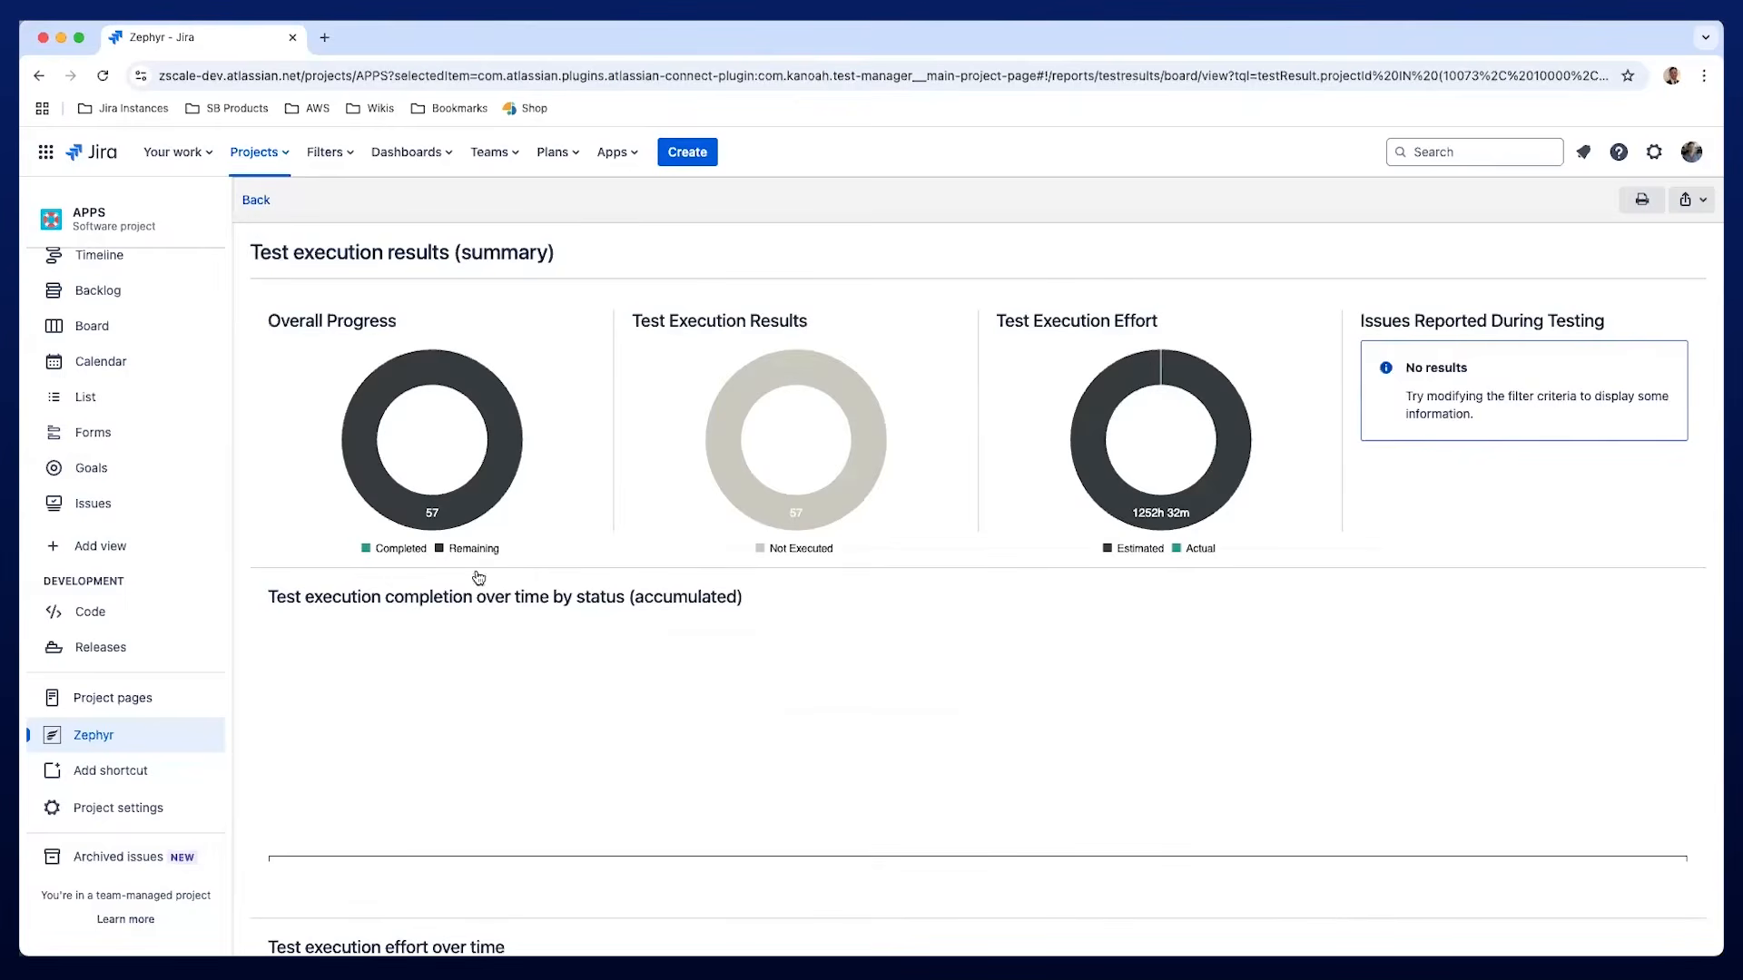
# Examine the filtered summary's progress, results, issues, coverage and environment sections, and return to the report setup.
pyautogui.moveTo(445, 508)
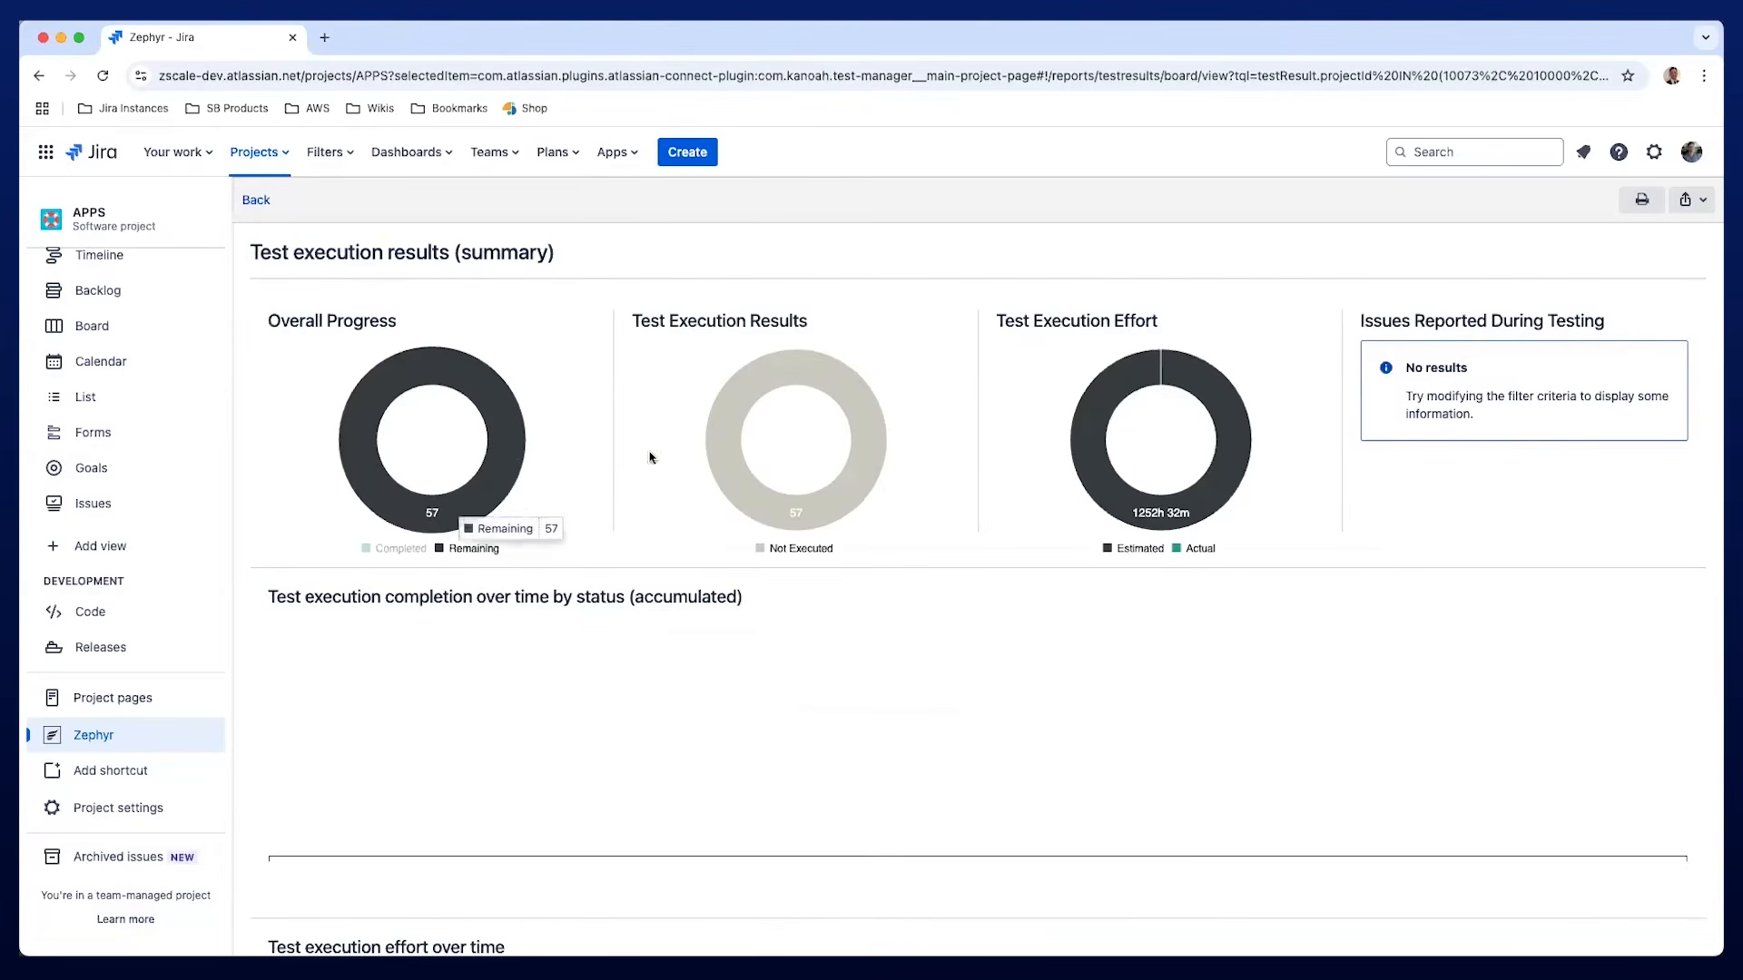
pyautogui.moveTo(739, 496)
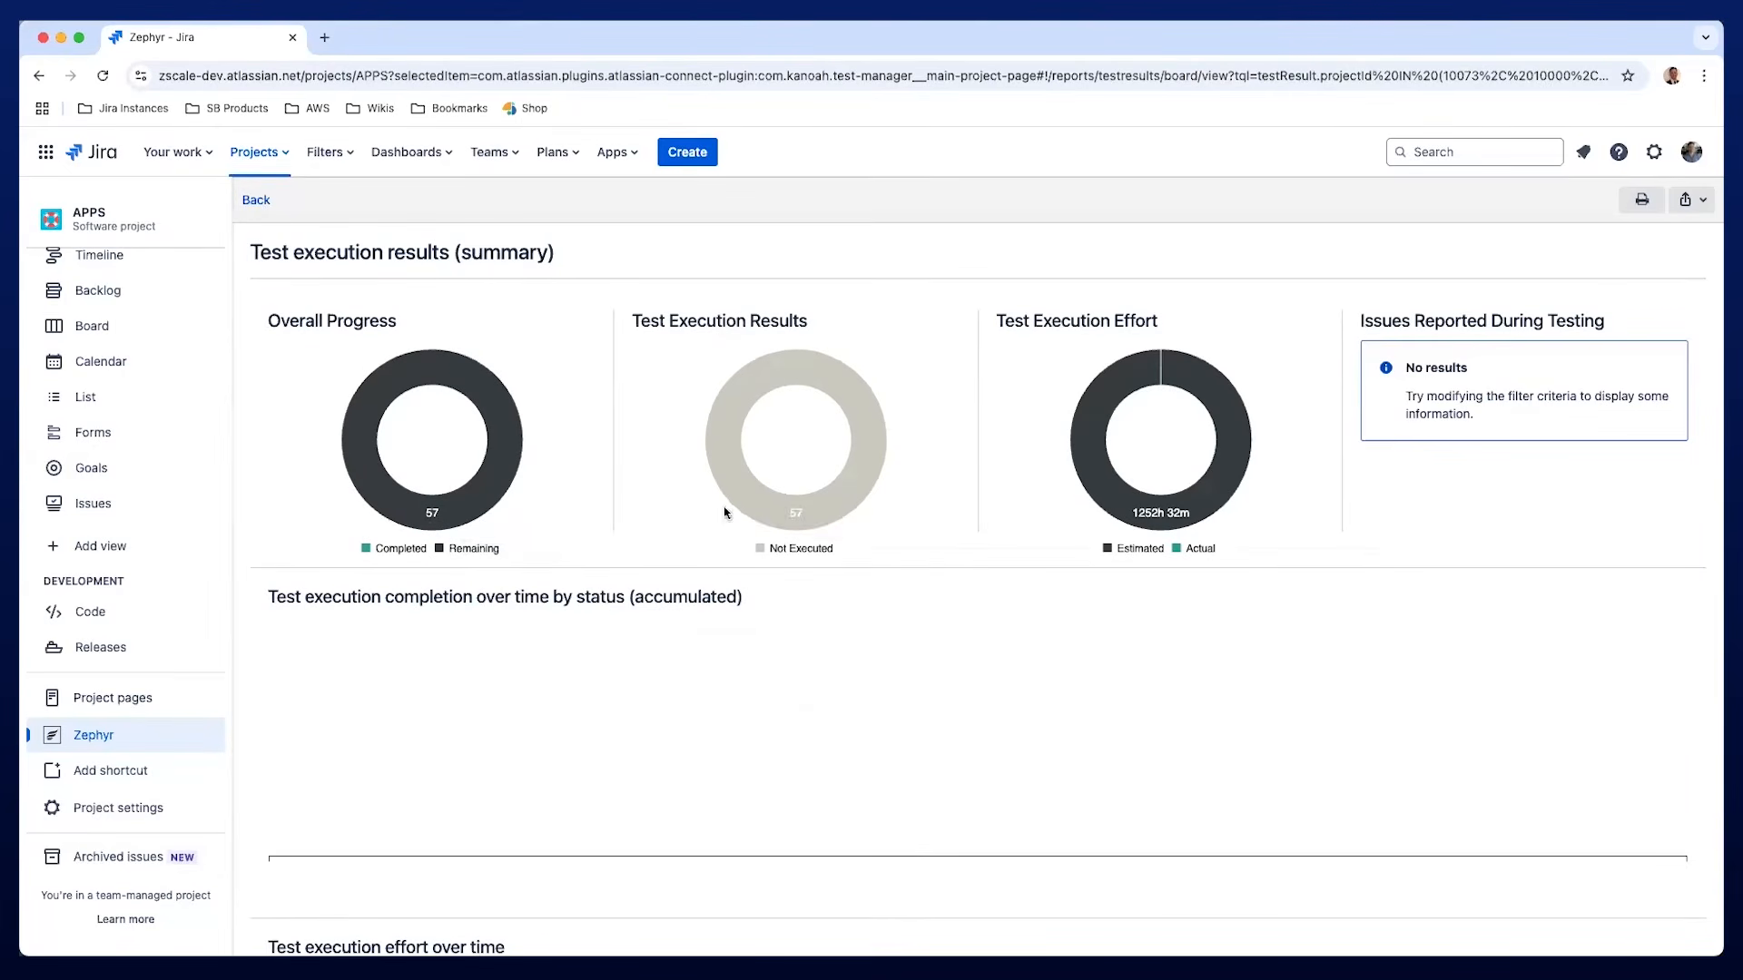
pyautogui.scroll(-1, 706, 653)
pyautogui.scroll(-6, 706, 653)
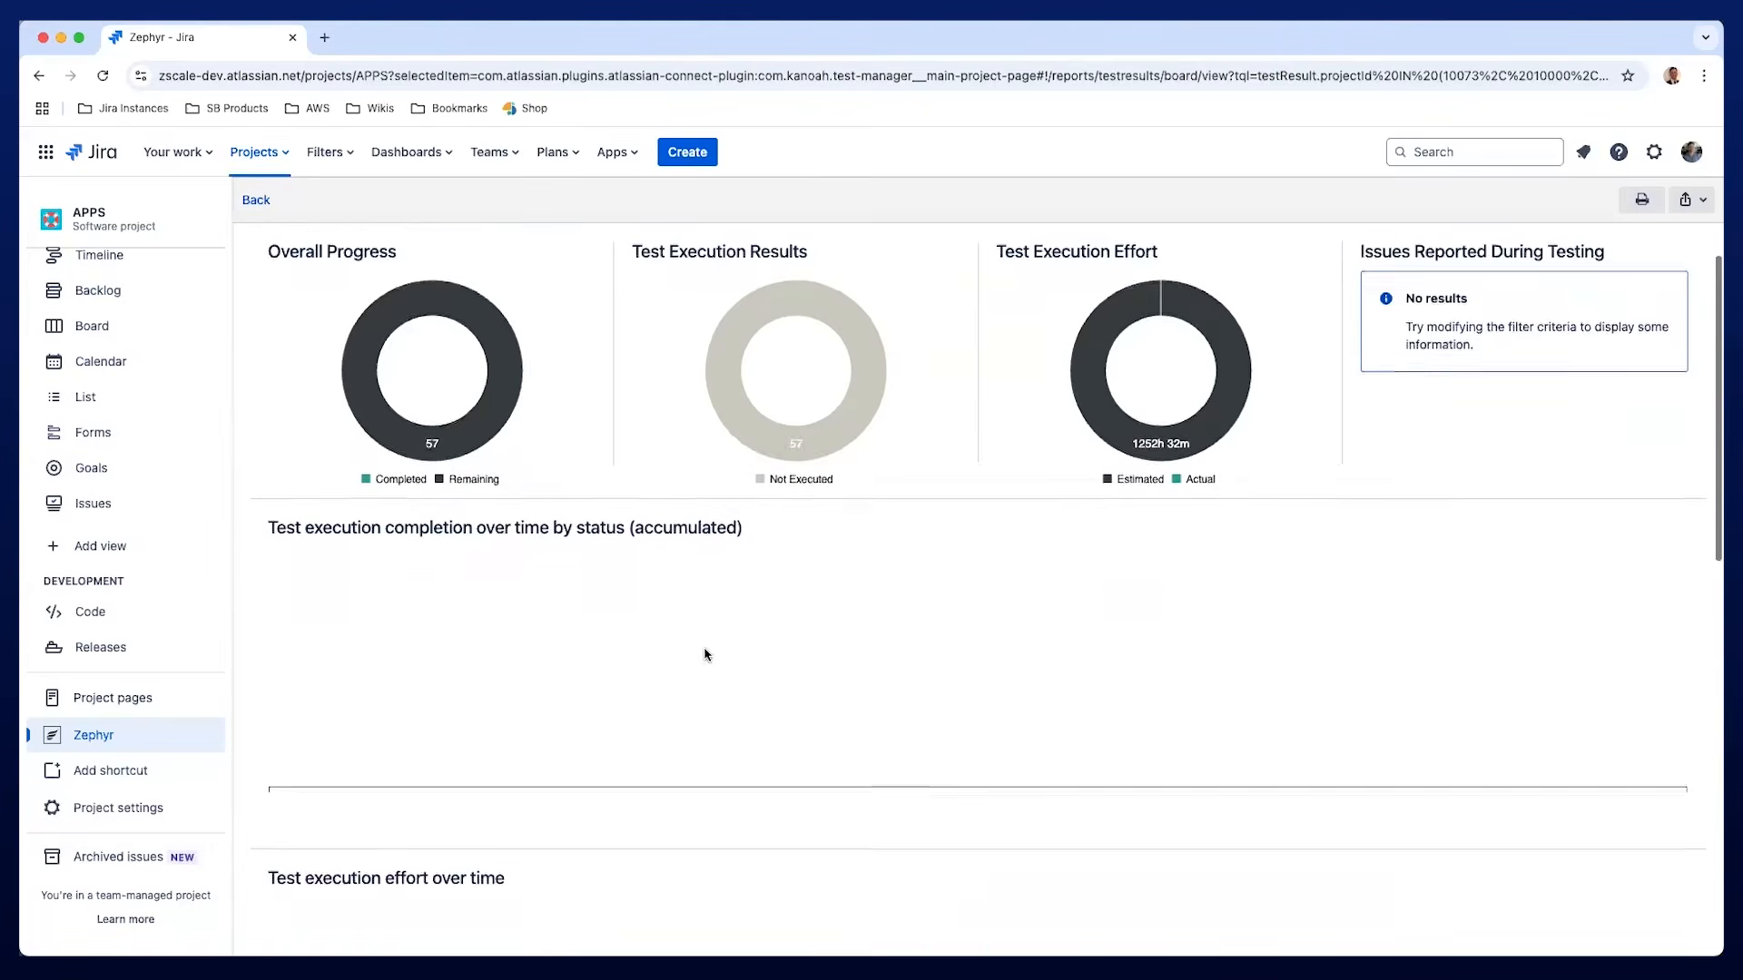
pyautogui.scroll(-4, 707, 654)
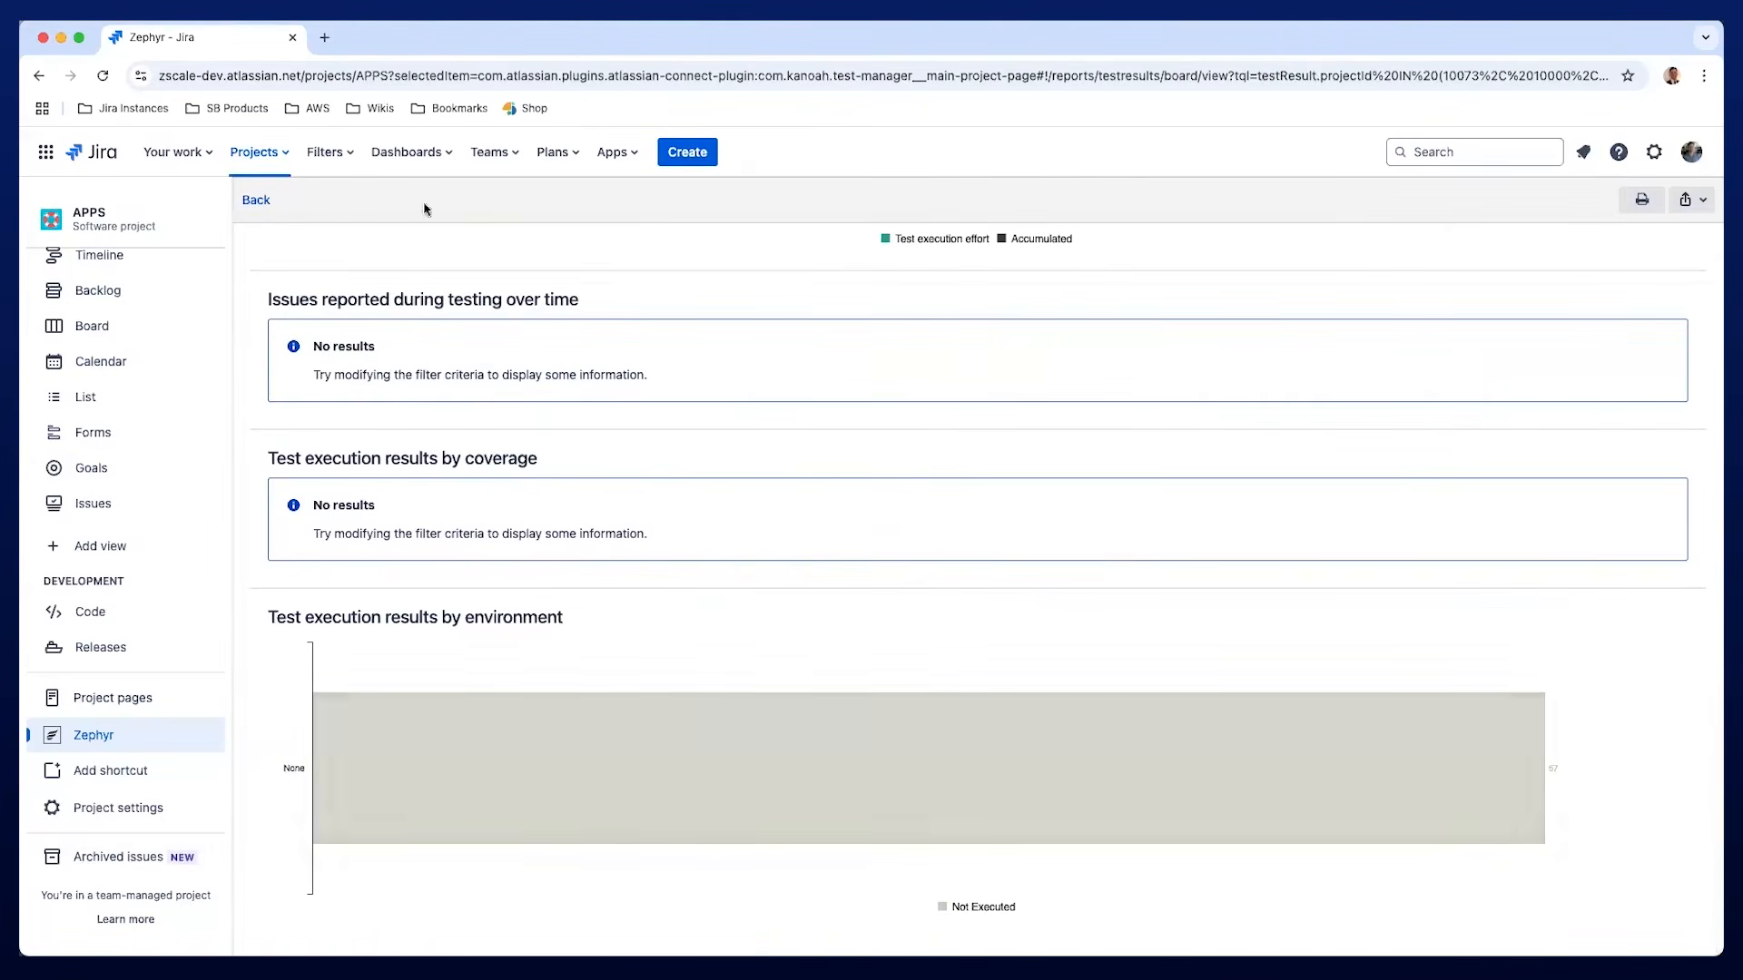
pyautogui.click(263, 204)
# Open the setup of the test execution results (detailed) report and clear its existing filter conditions.
pyautogui.click(506, 254)
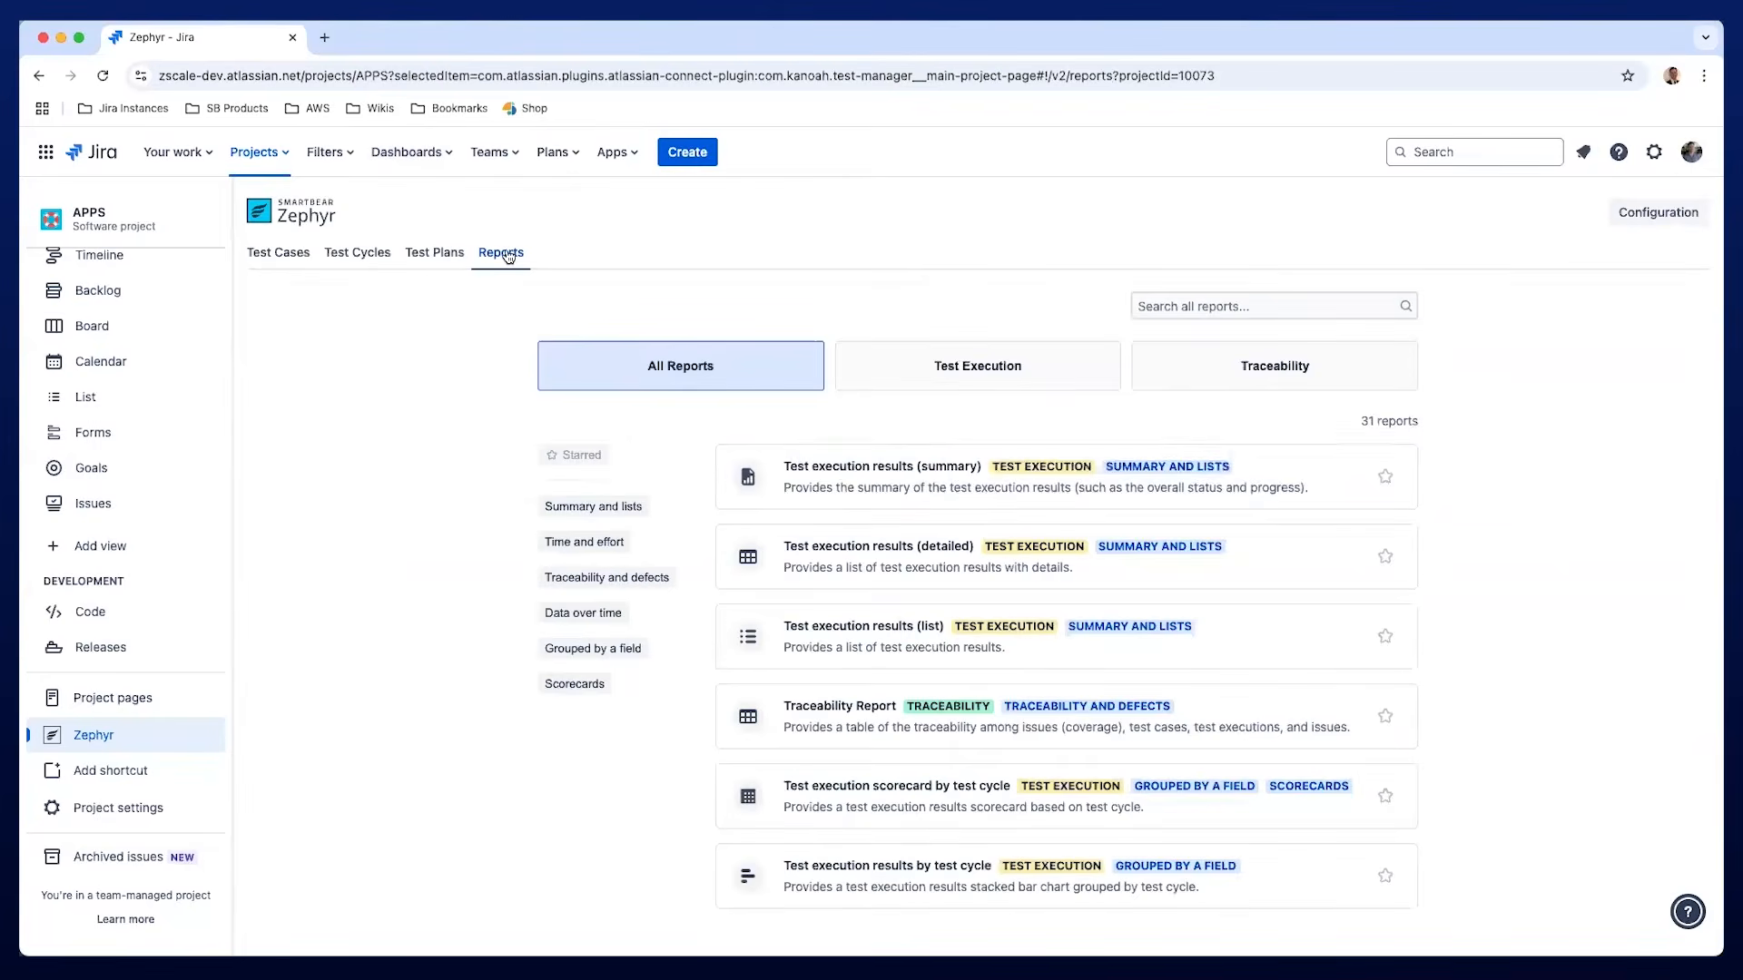
pyautogui.click(844, 561)
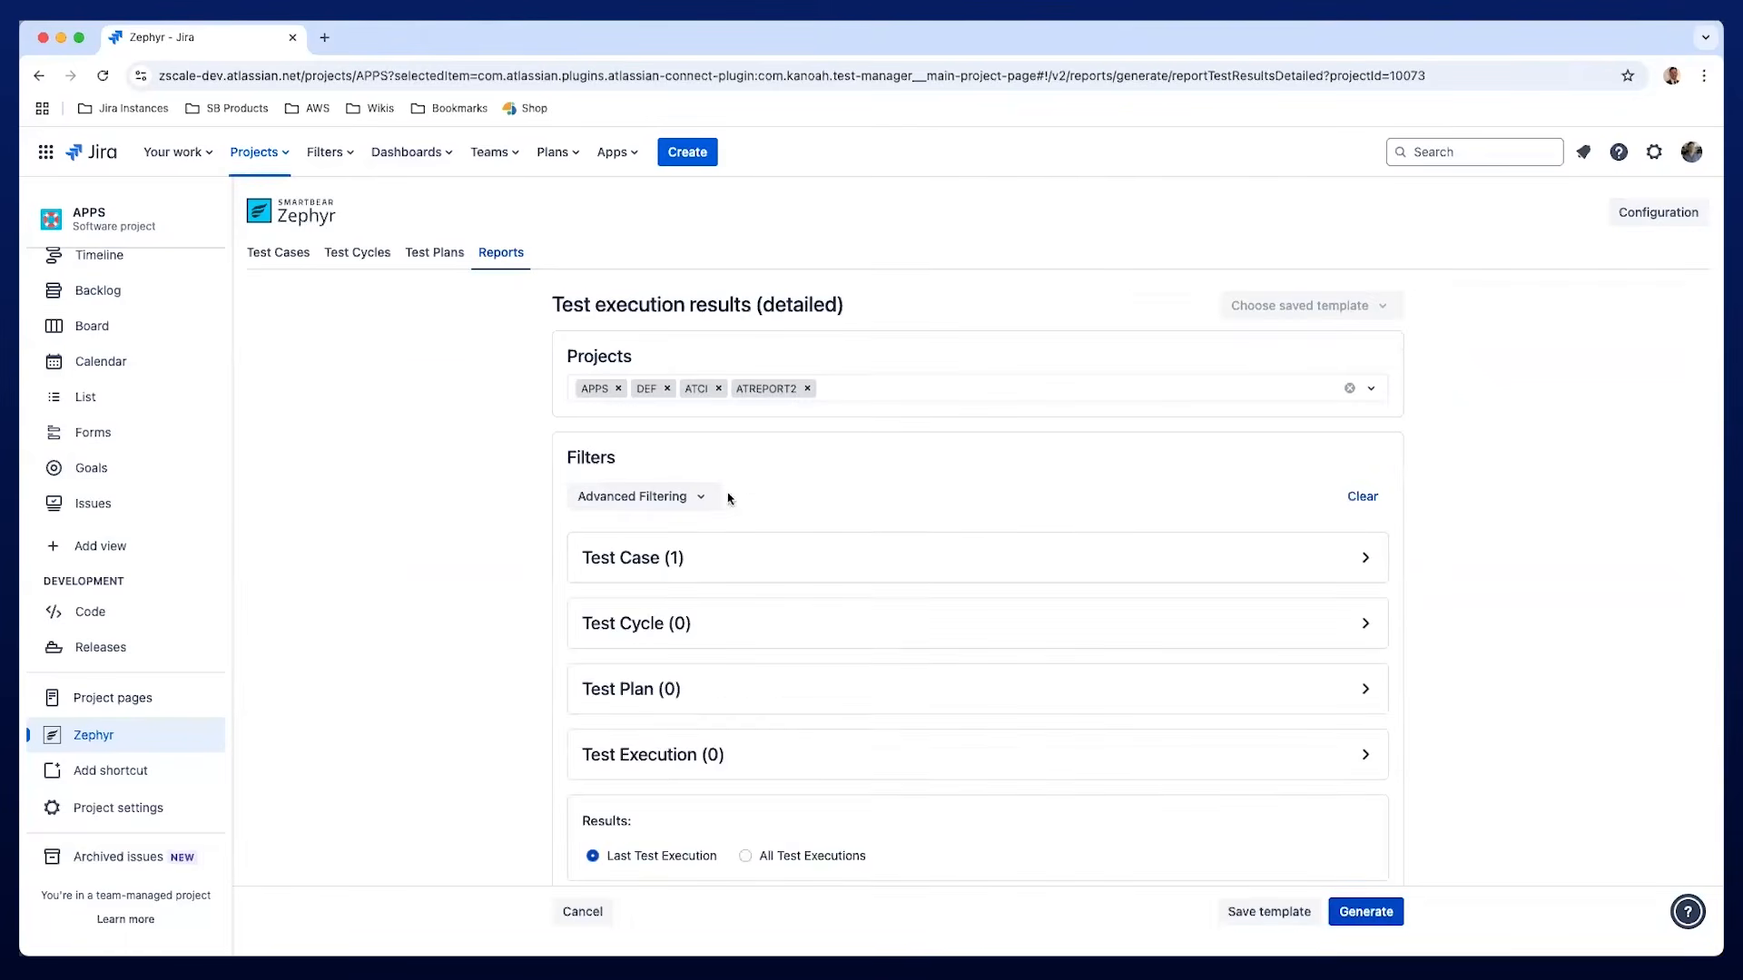
pyautogui.click(669, 627)
pyautogui.click(685, 557)
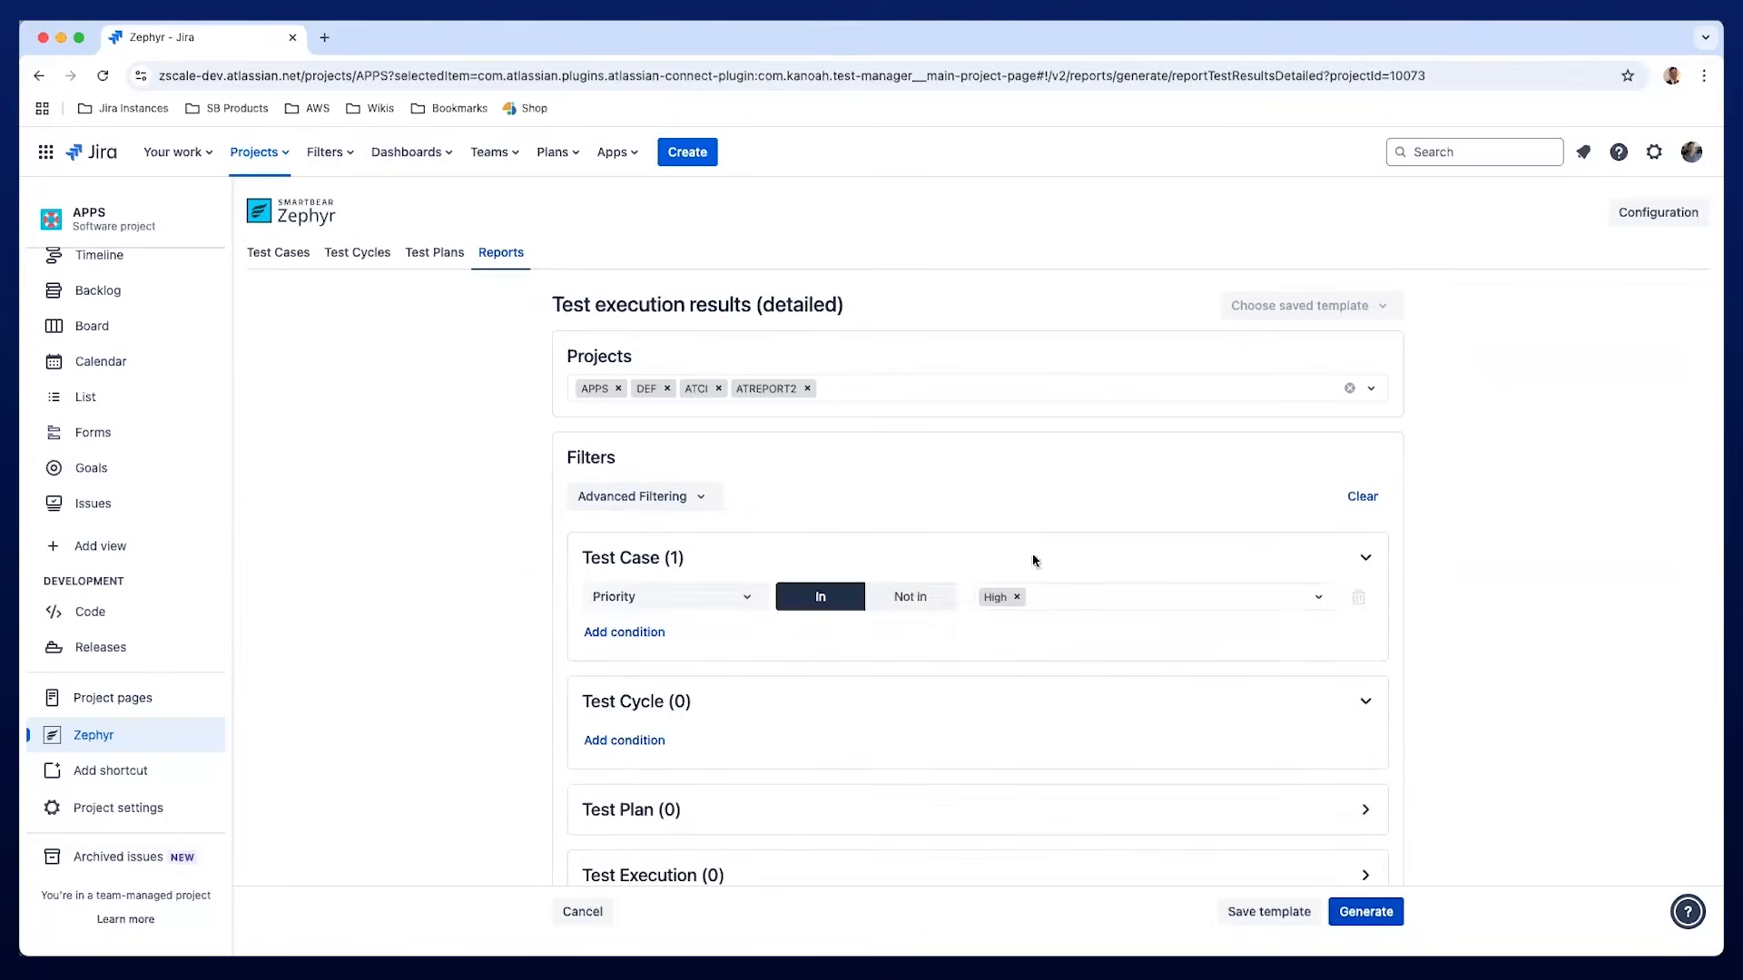
pyautogui.click(1374, 502)
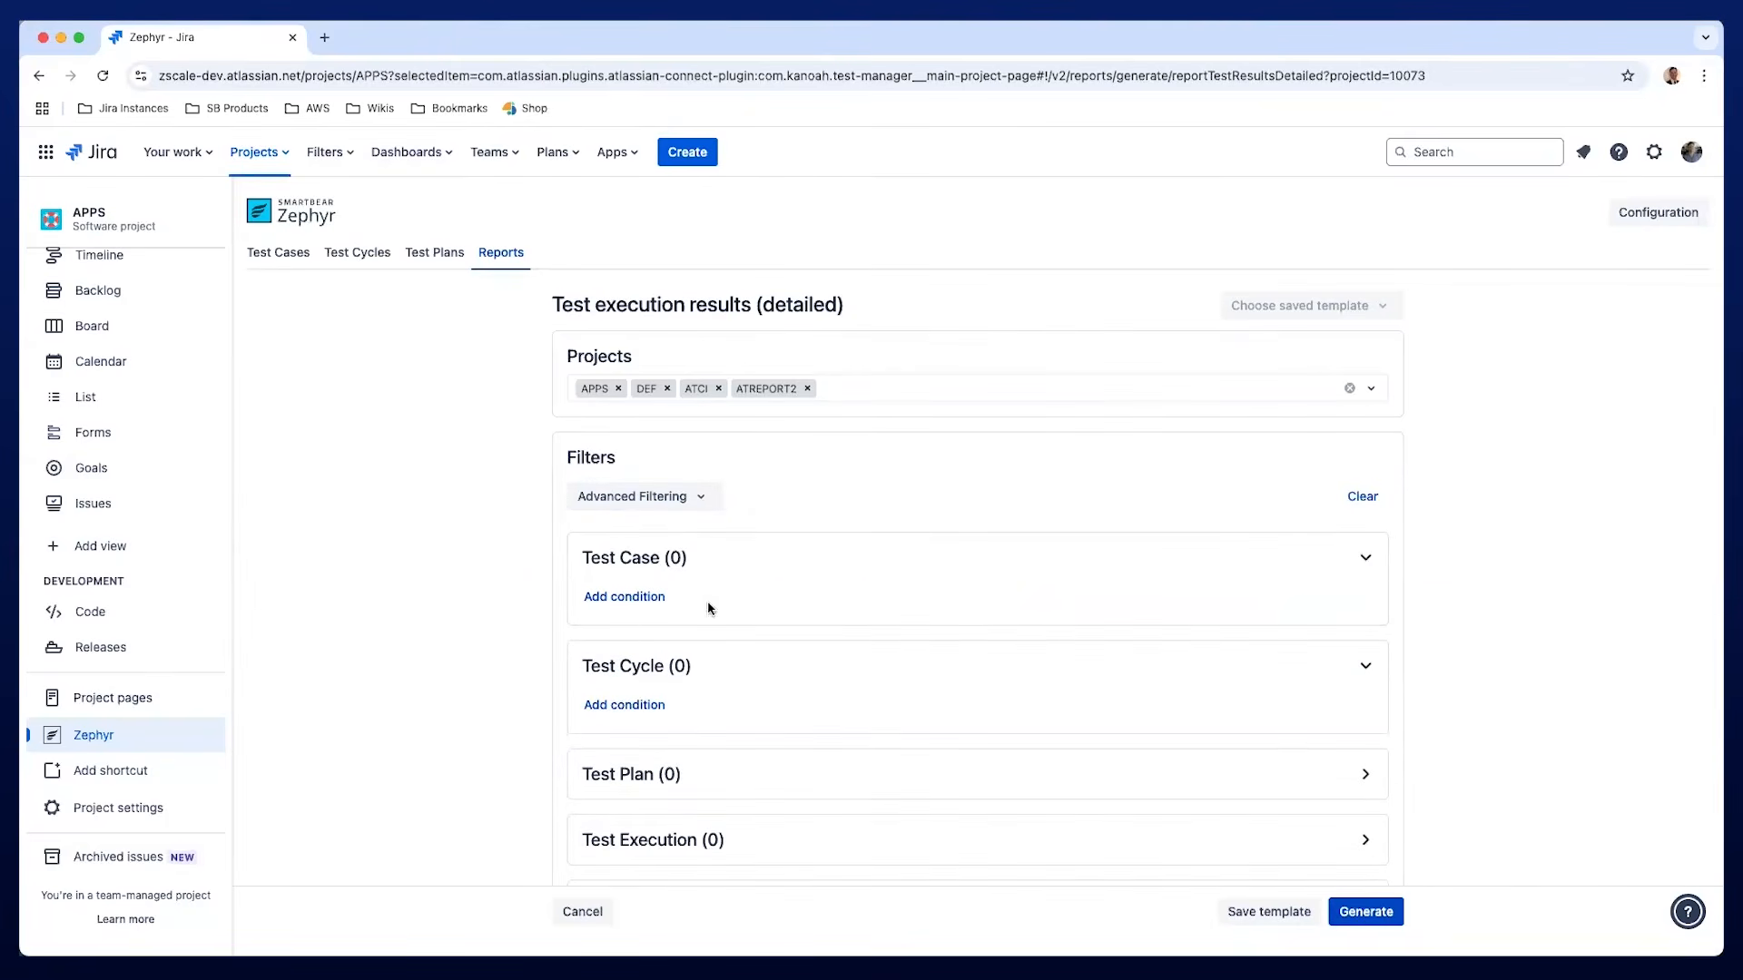
# Remove projects DEF, ATCI and ATREPORT2 from the detailed report, keeping only APPS.
pyautogui.click(615, 708)
pyautogui.click(650, 713)
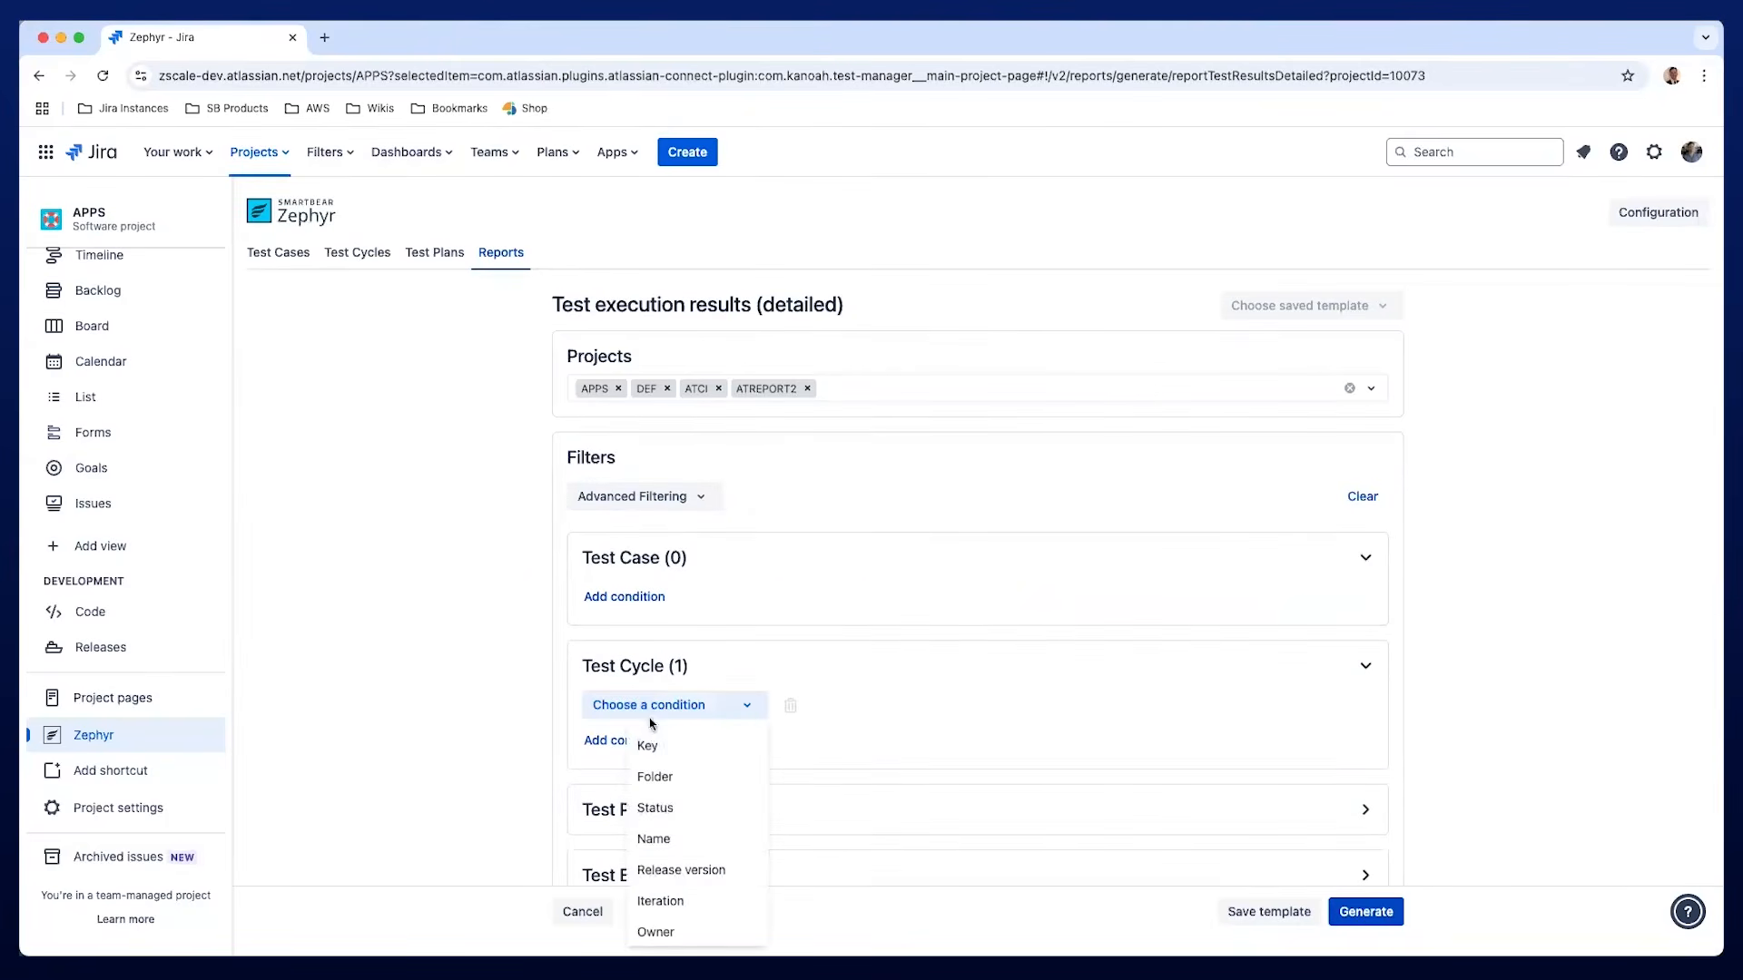
pyautogui.click(668, 389)
pyautogui.click(669, 389)
pyautogui.click(670, 389)
pyautogui.click(711, 389)
pyautogui.click(505, 708)
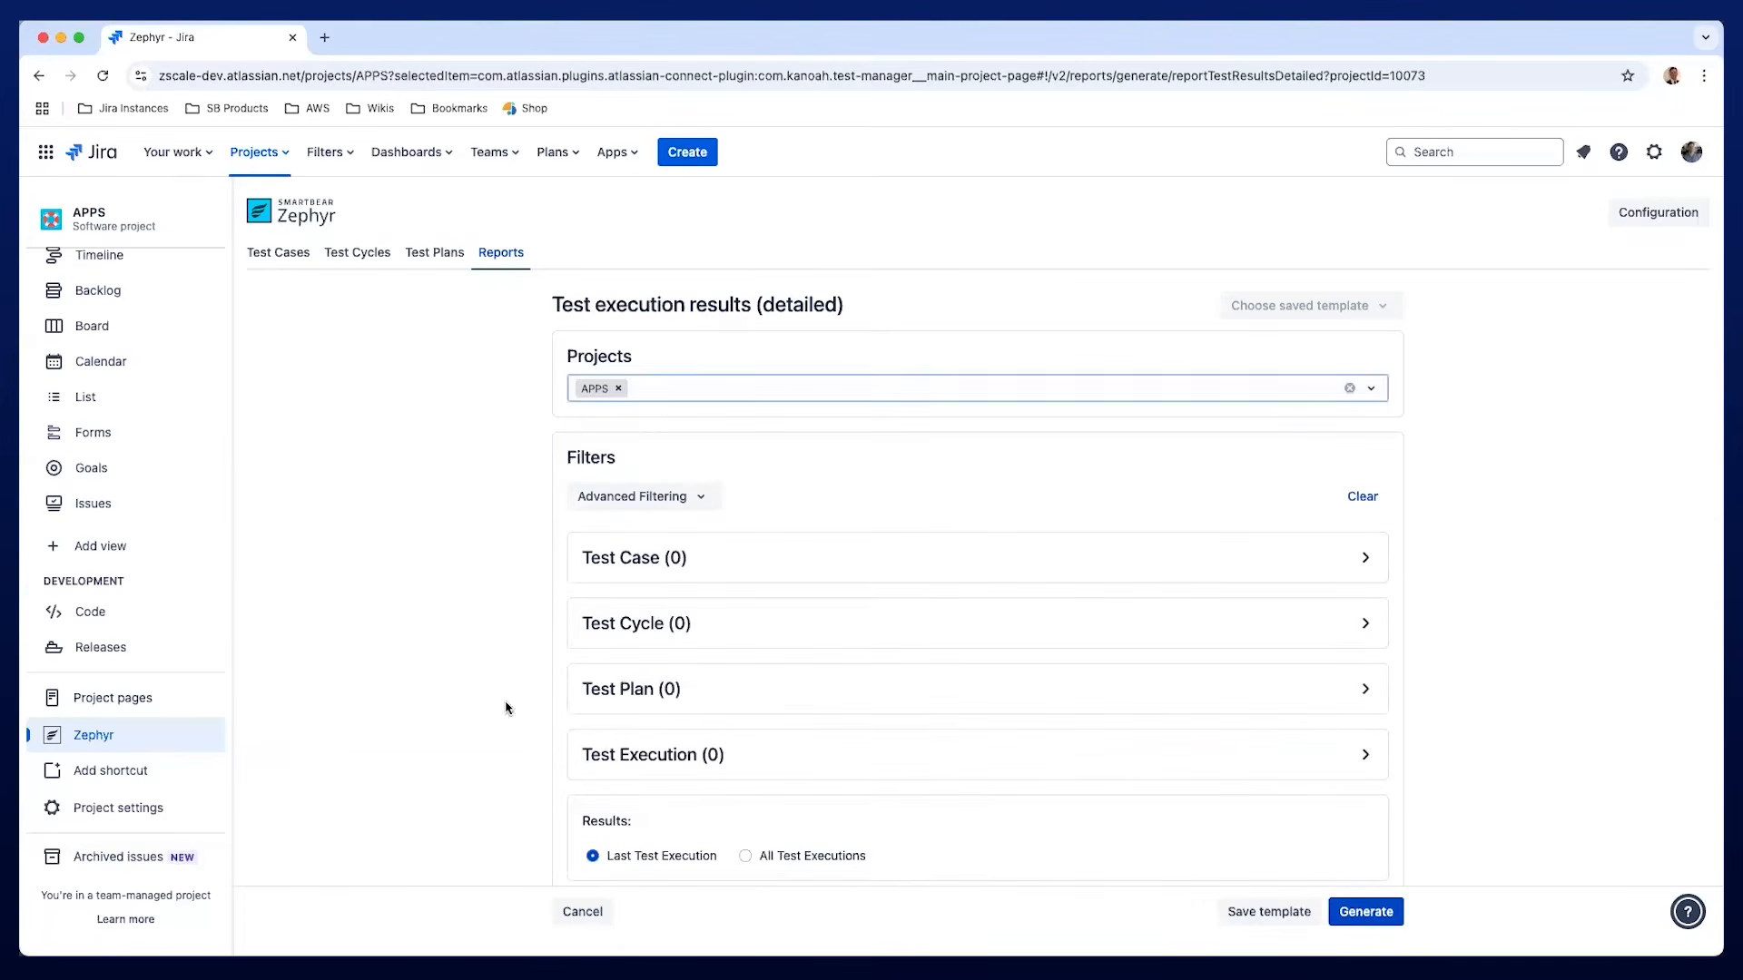
# Add a test cycle condition with Key in APPS-R403-Automated Build and generate the detailed report.
pyautogui.click(678, 624)
pyautogui.click(650, 665)
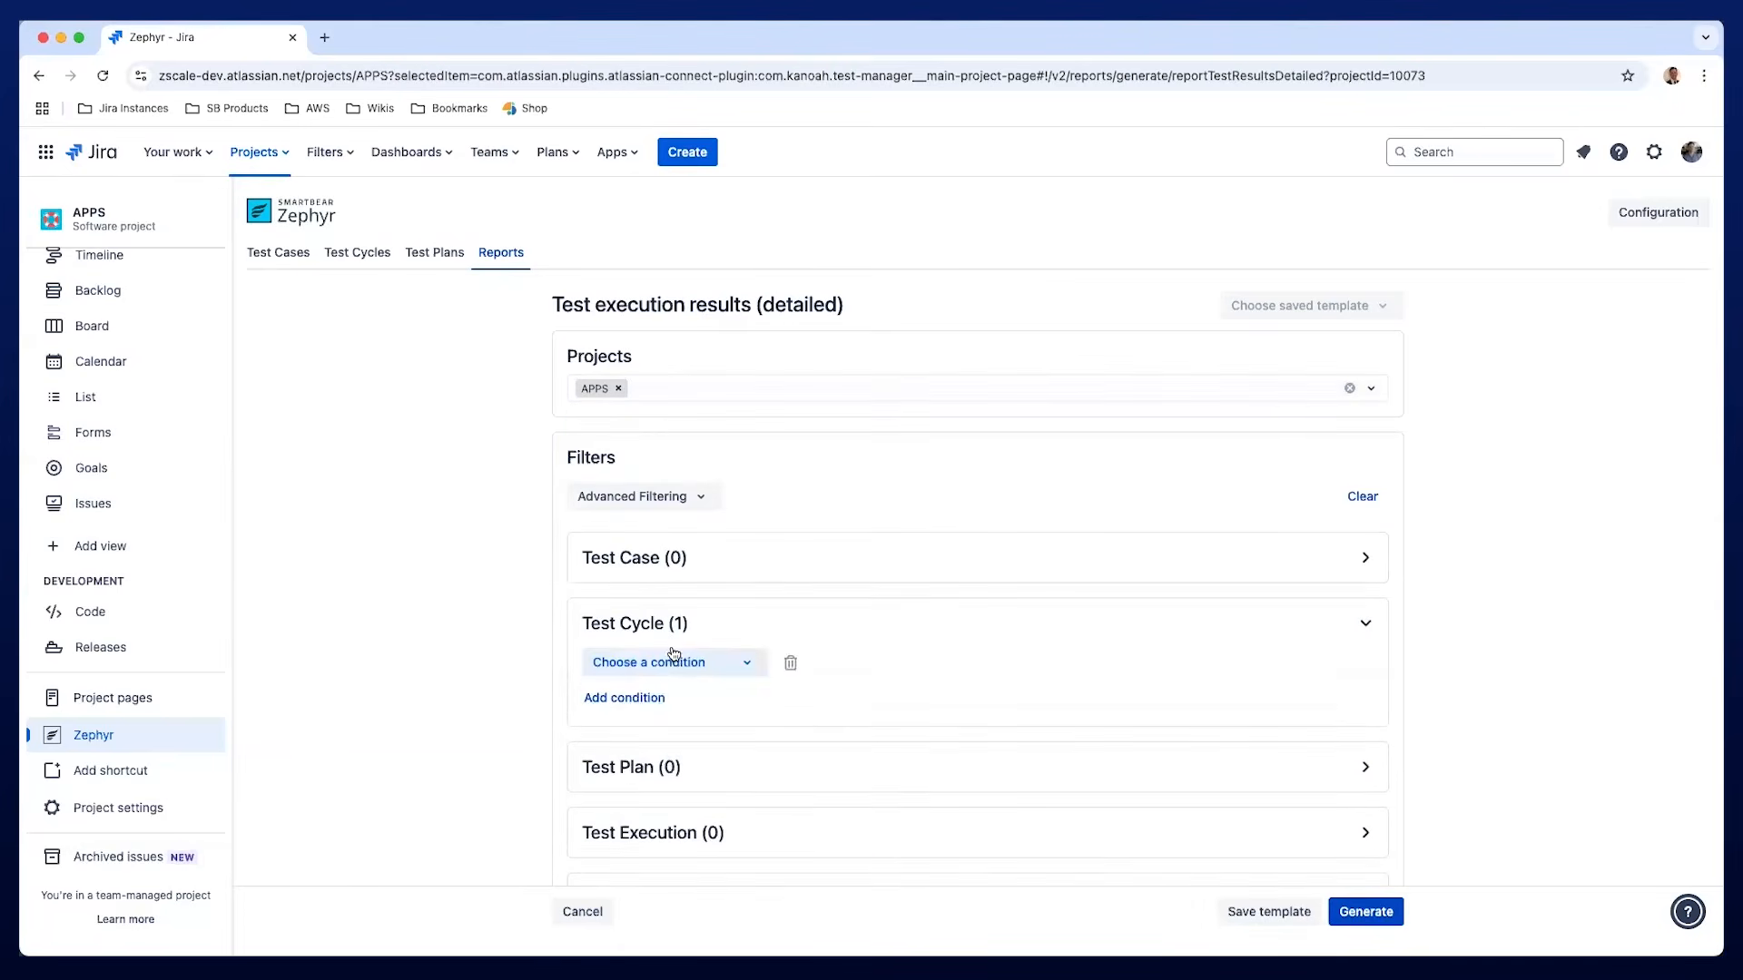
pyautogui.click(670, 661)
pyautogui.scroll(1, 668, 768)
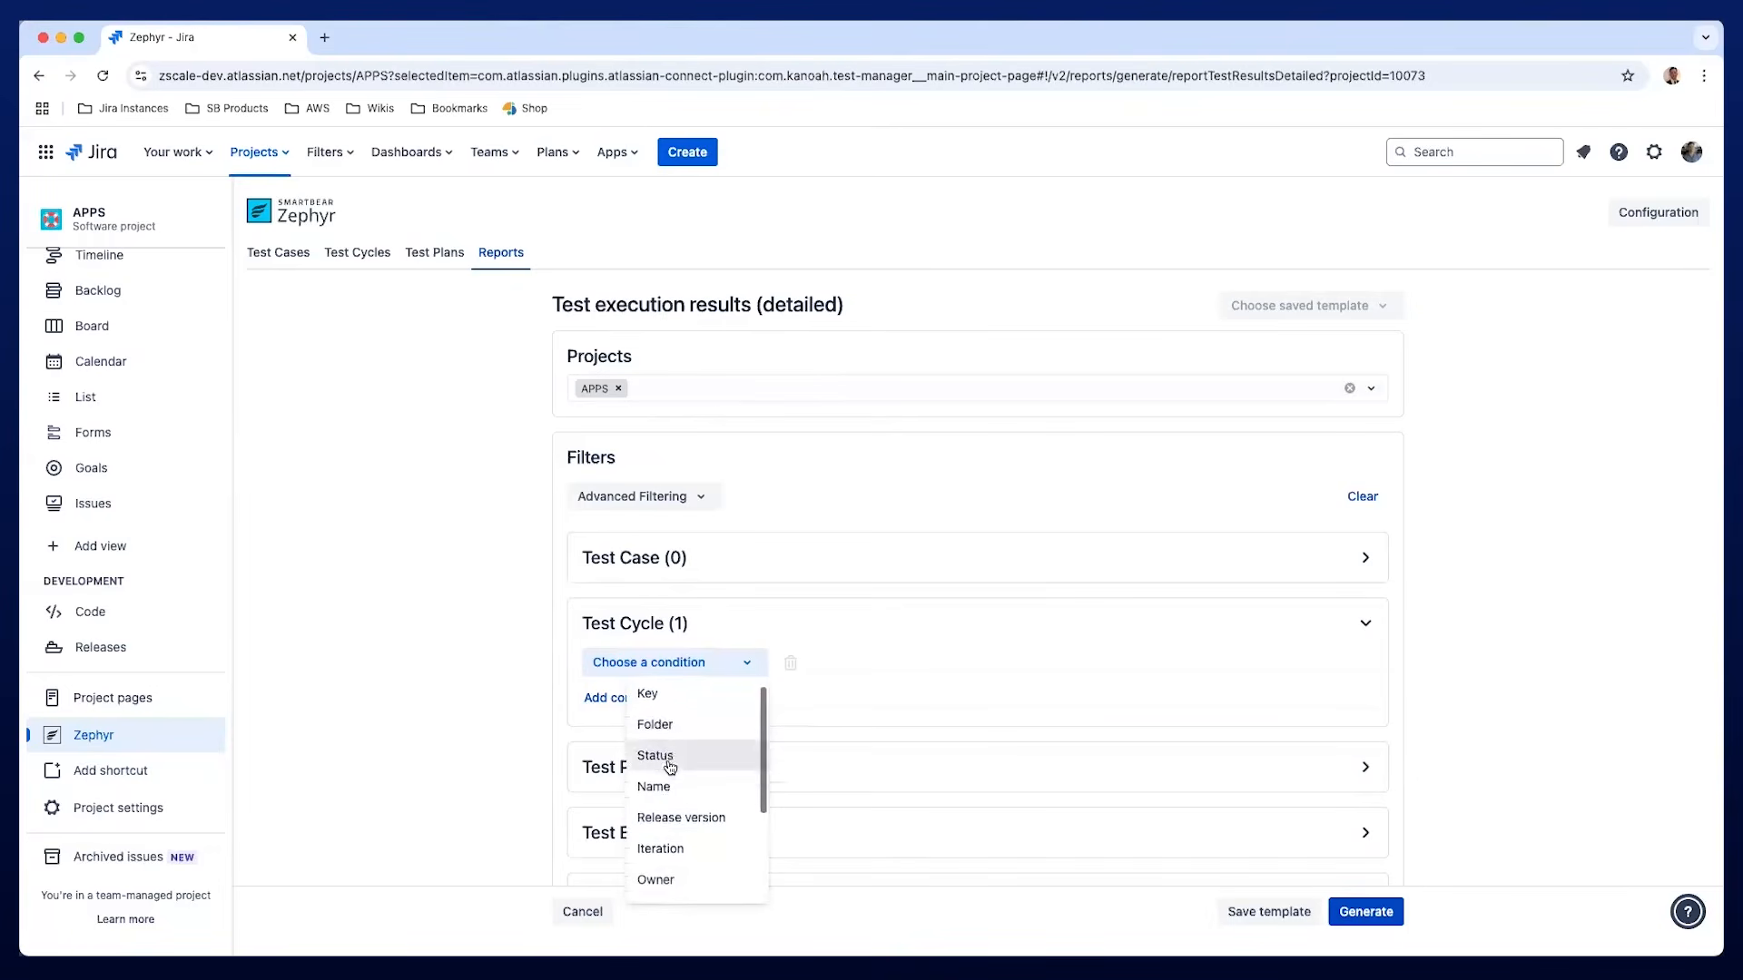
pyautogui.click(692, 706)
pyautogui.click(1153, 664)
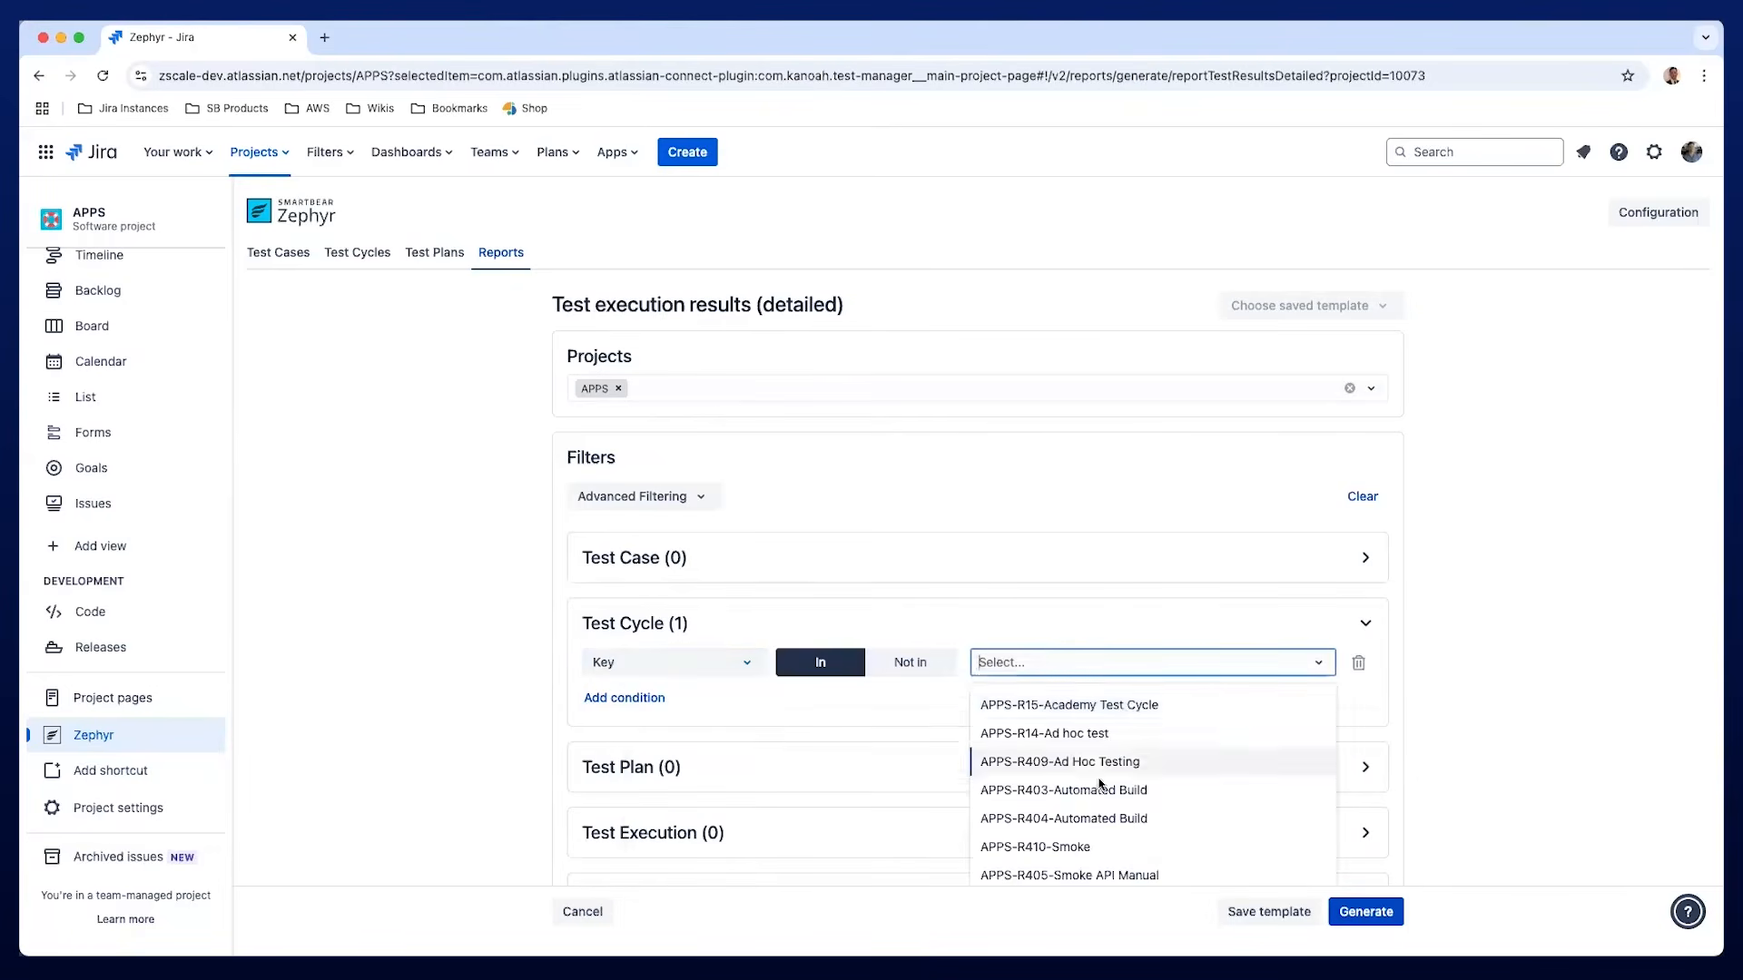
pyautogui.click(1093, 789)
pyautogui.click(1365, 912)
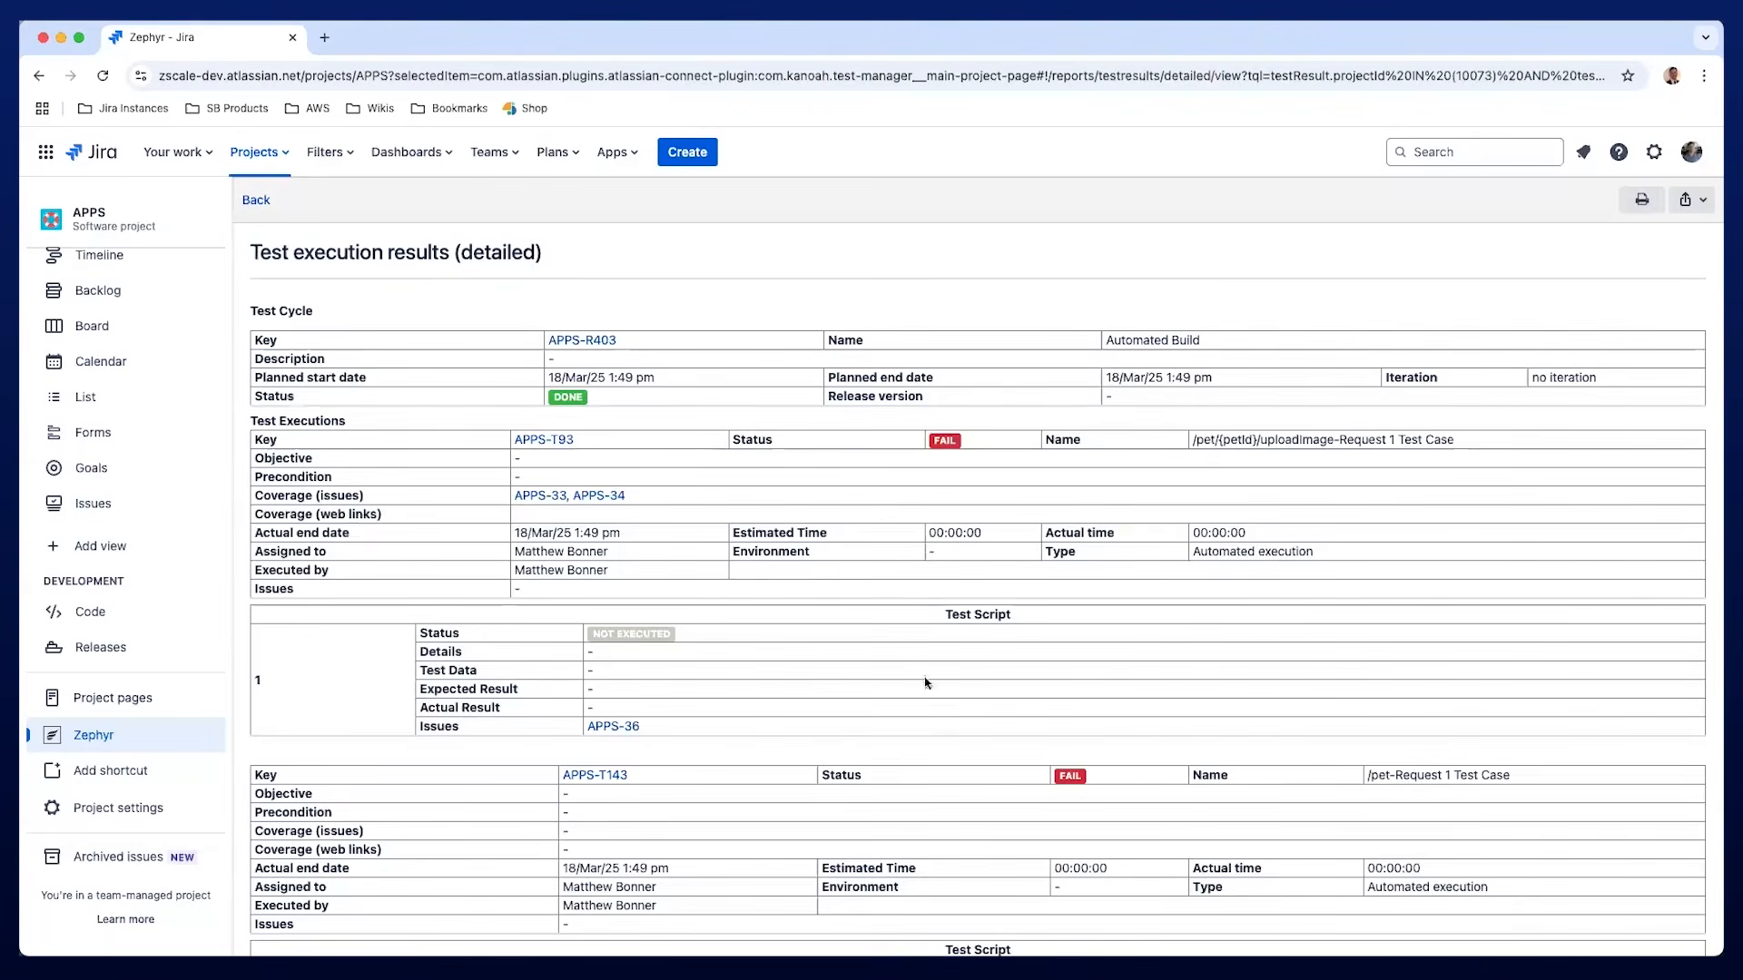
# Examine the test executions, scripts and linked issues in the detailed report, and return to its setup.
pyautogui.scroll(-1, 908, 718)
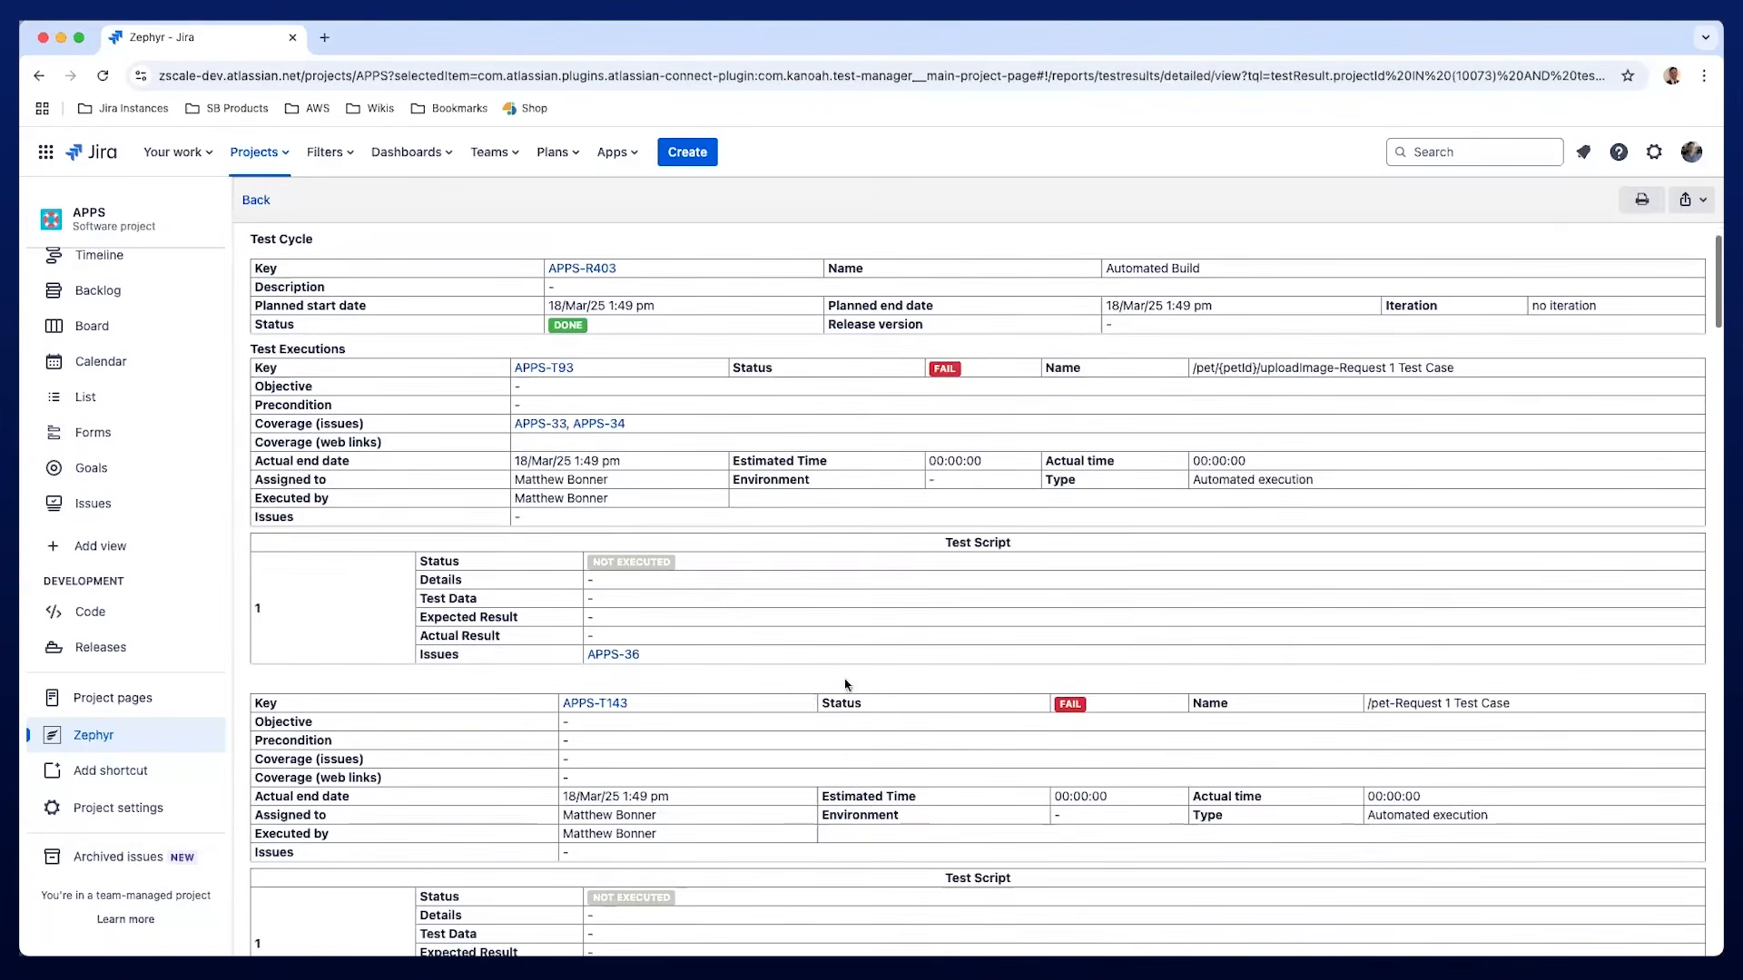
pyautogui.scroll(-4, 495, 759)
pyautogui.scroll(-10, 495, 759)
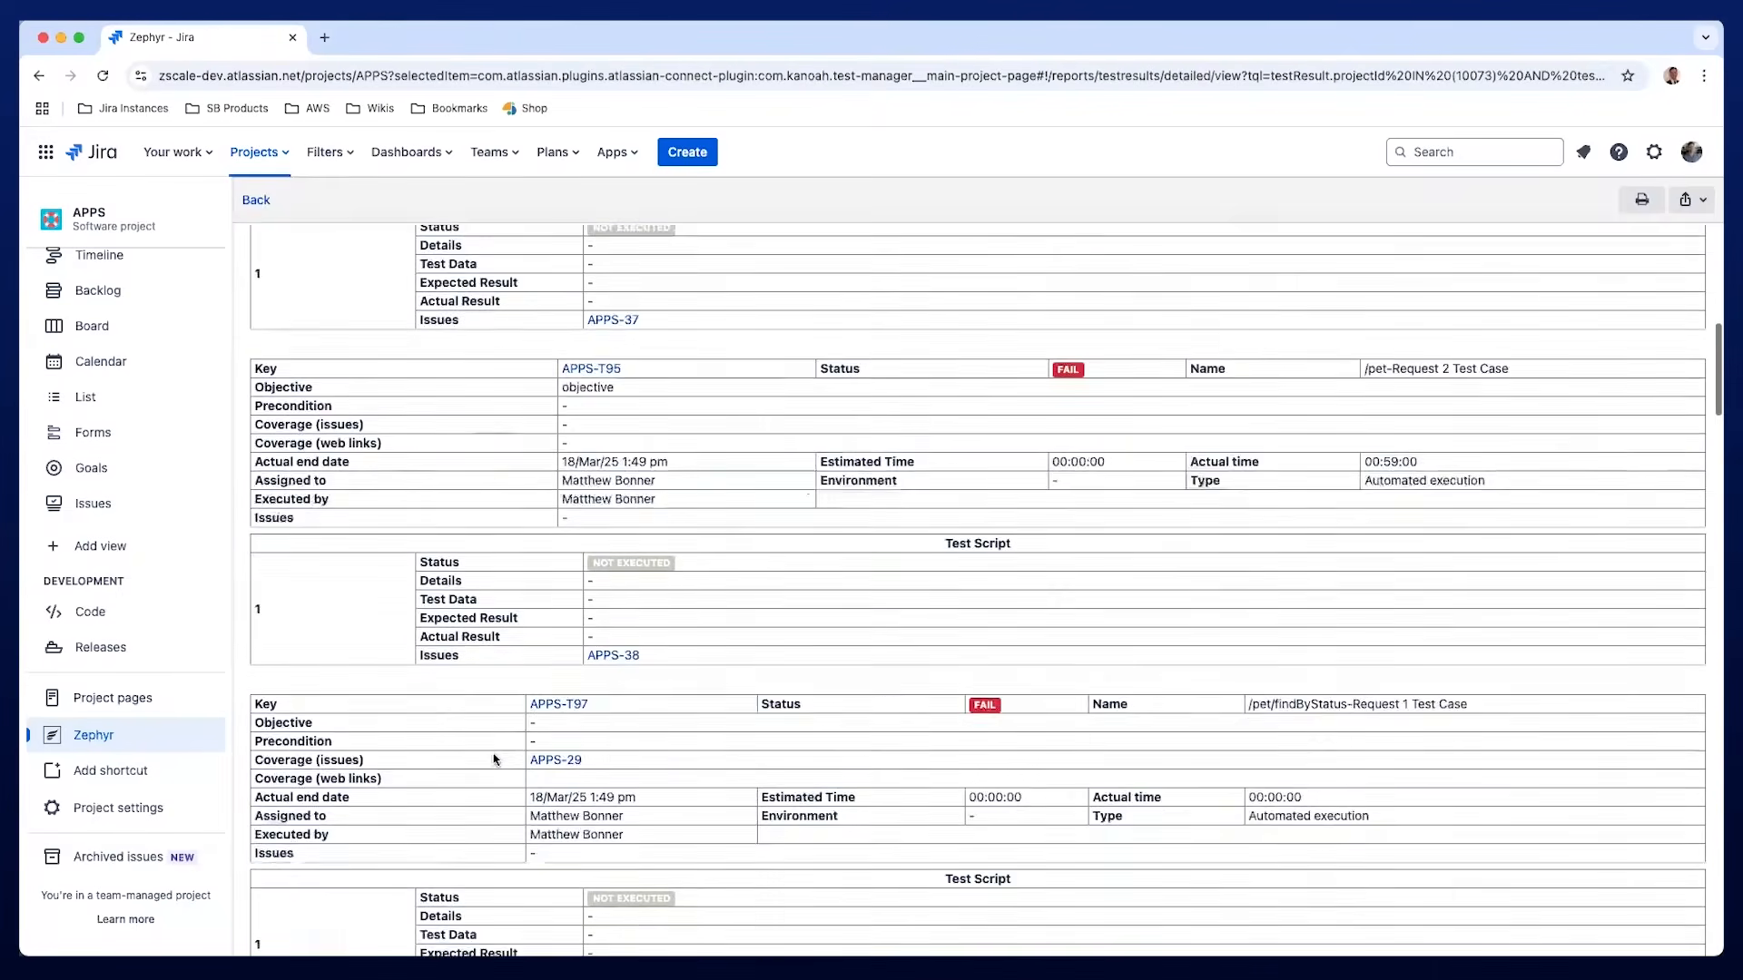
pyautogui.scroll(-1, 495, 759)
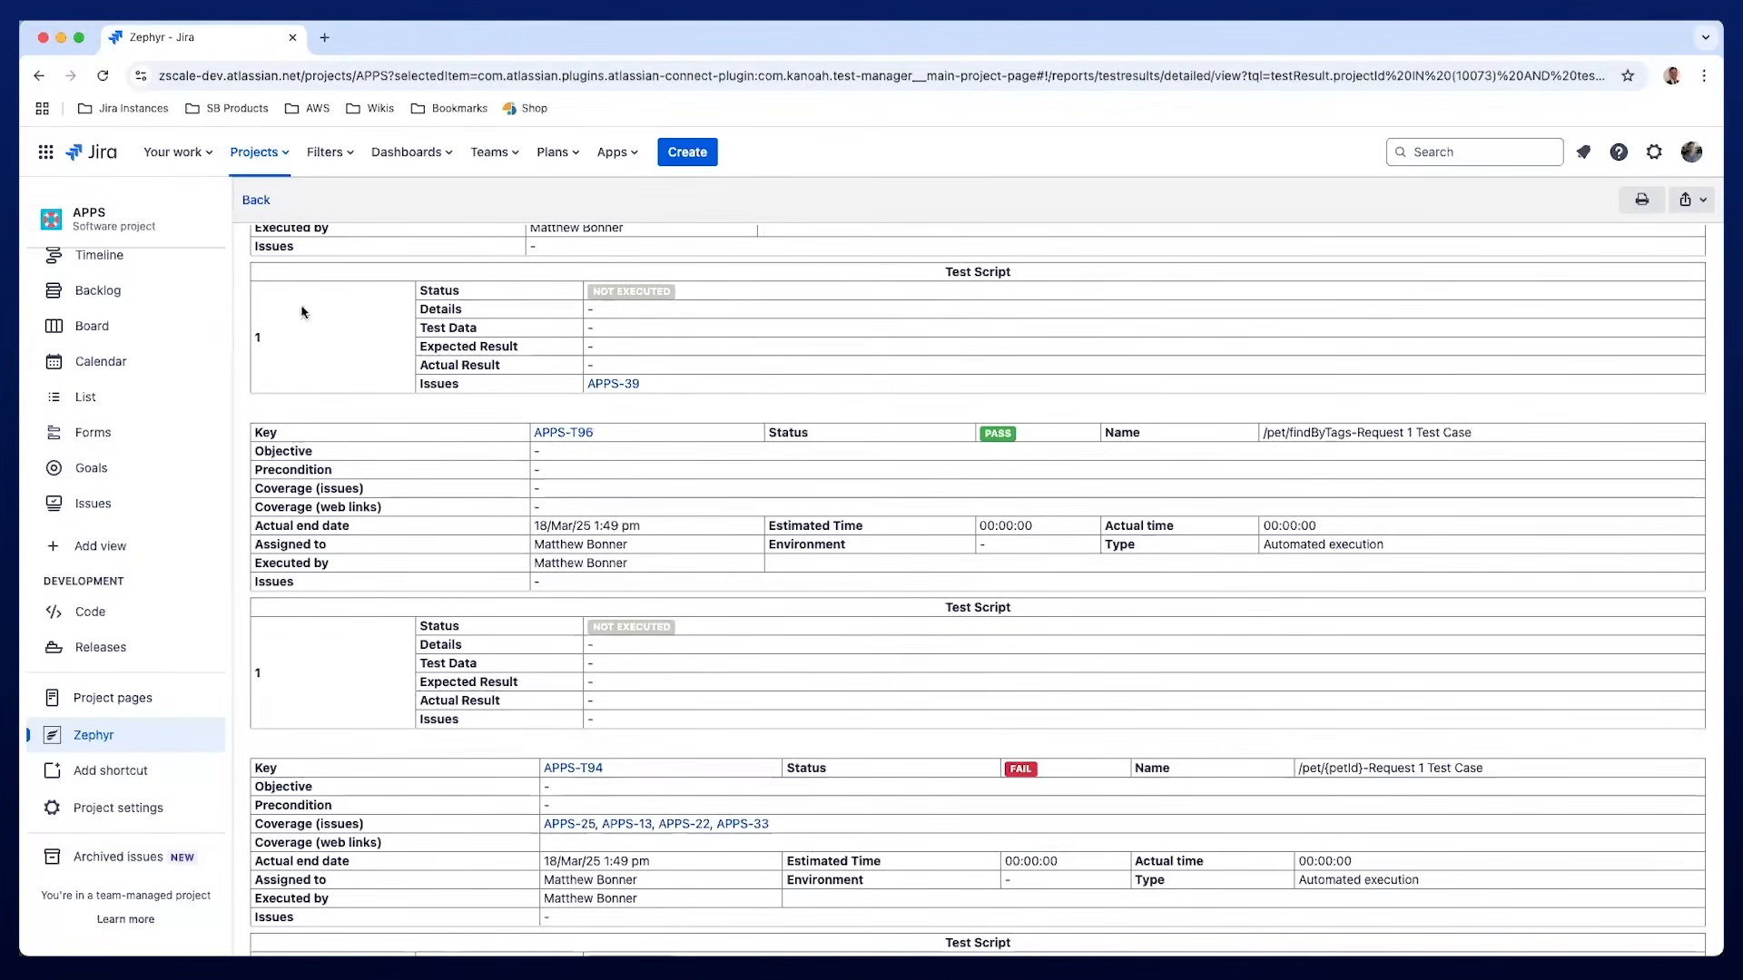
pyautogui.click(258, 201)
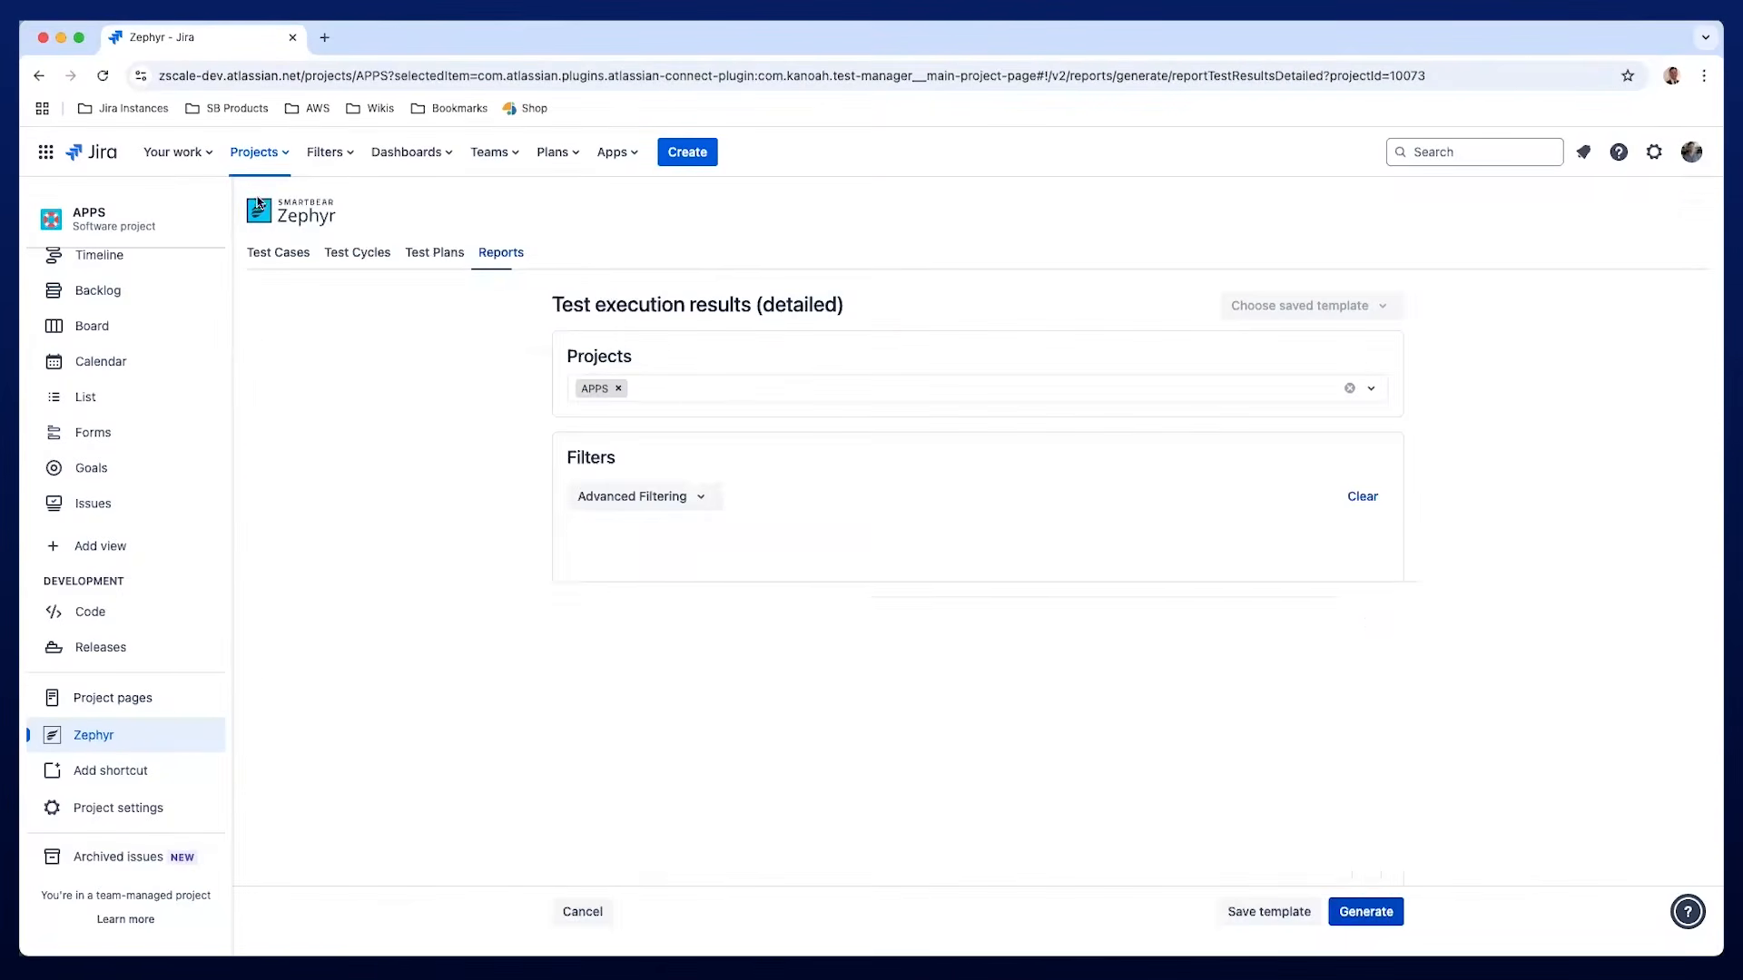
# Open the Zephyr Sprint 1.0 Dashboard for editing and search the available gadgets for smartbear.
pyautogui.click(398, 156)
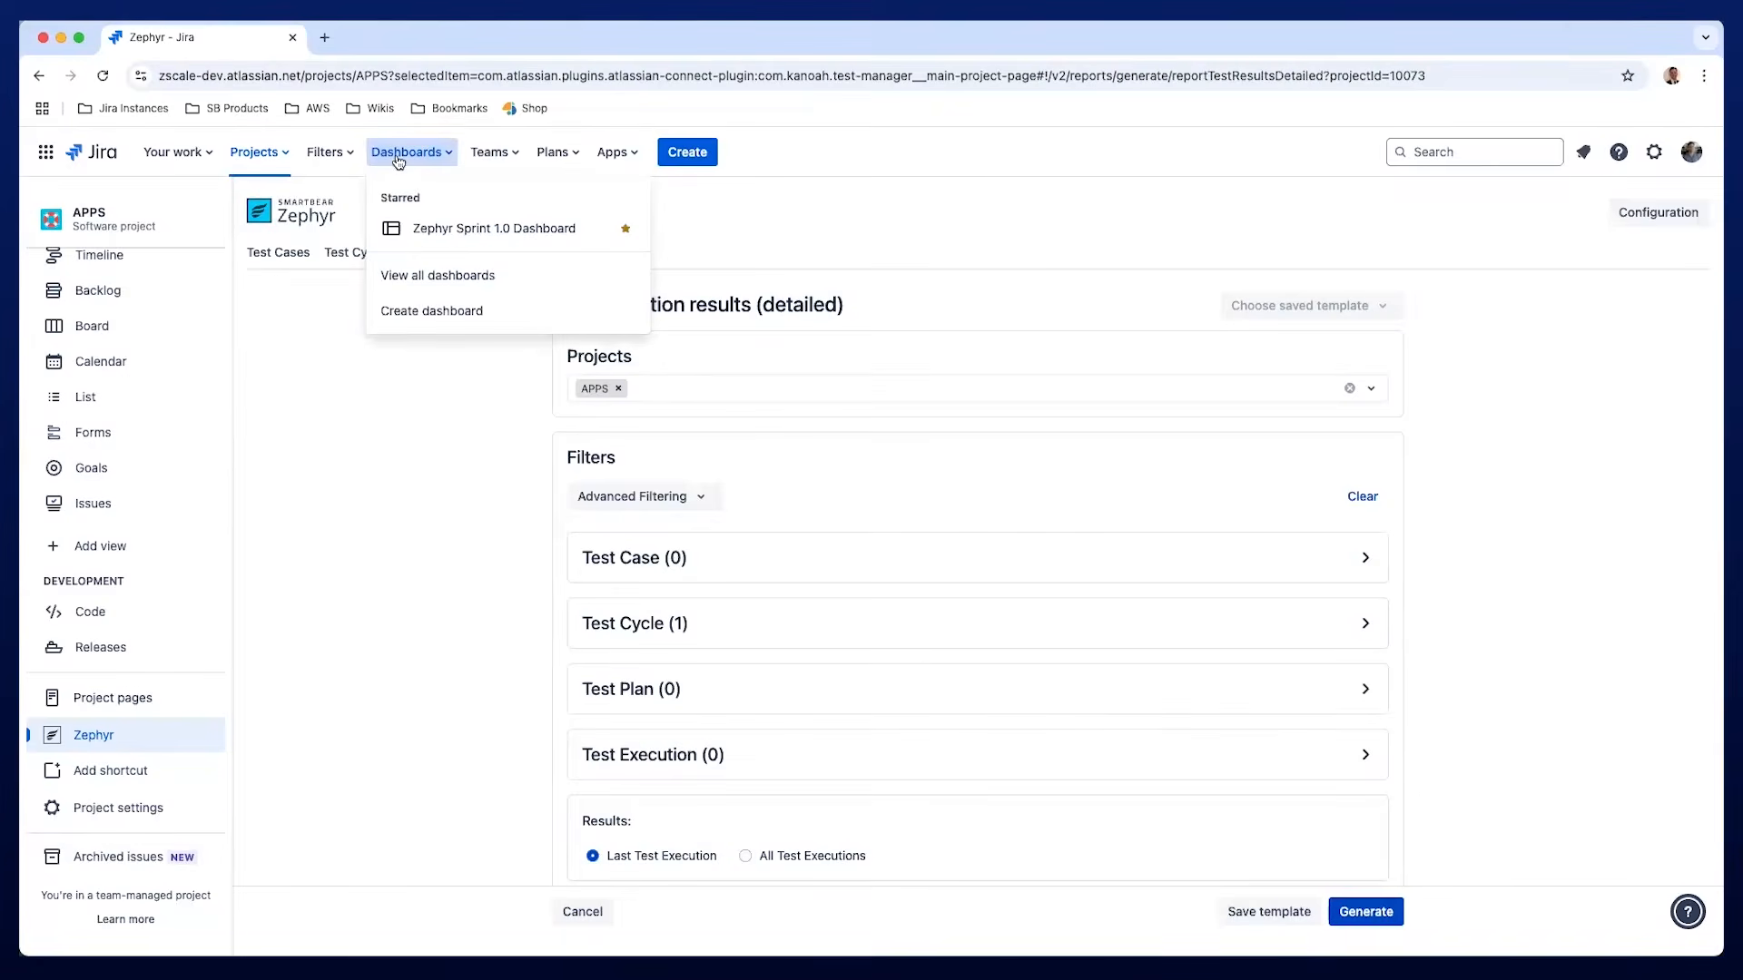
pyautogui.click(444, 232)
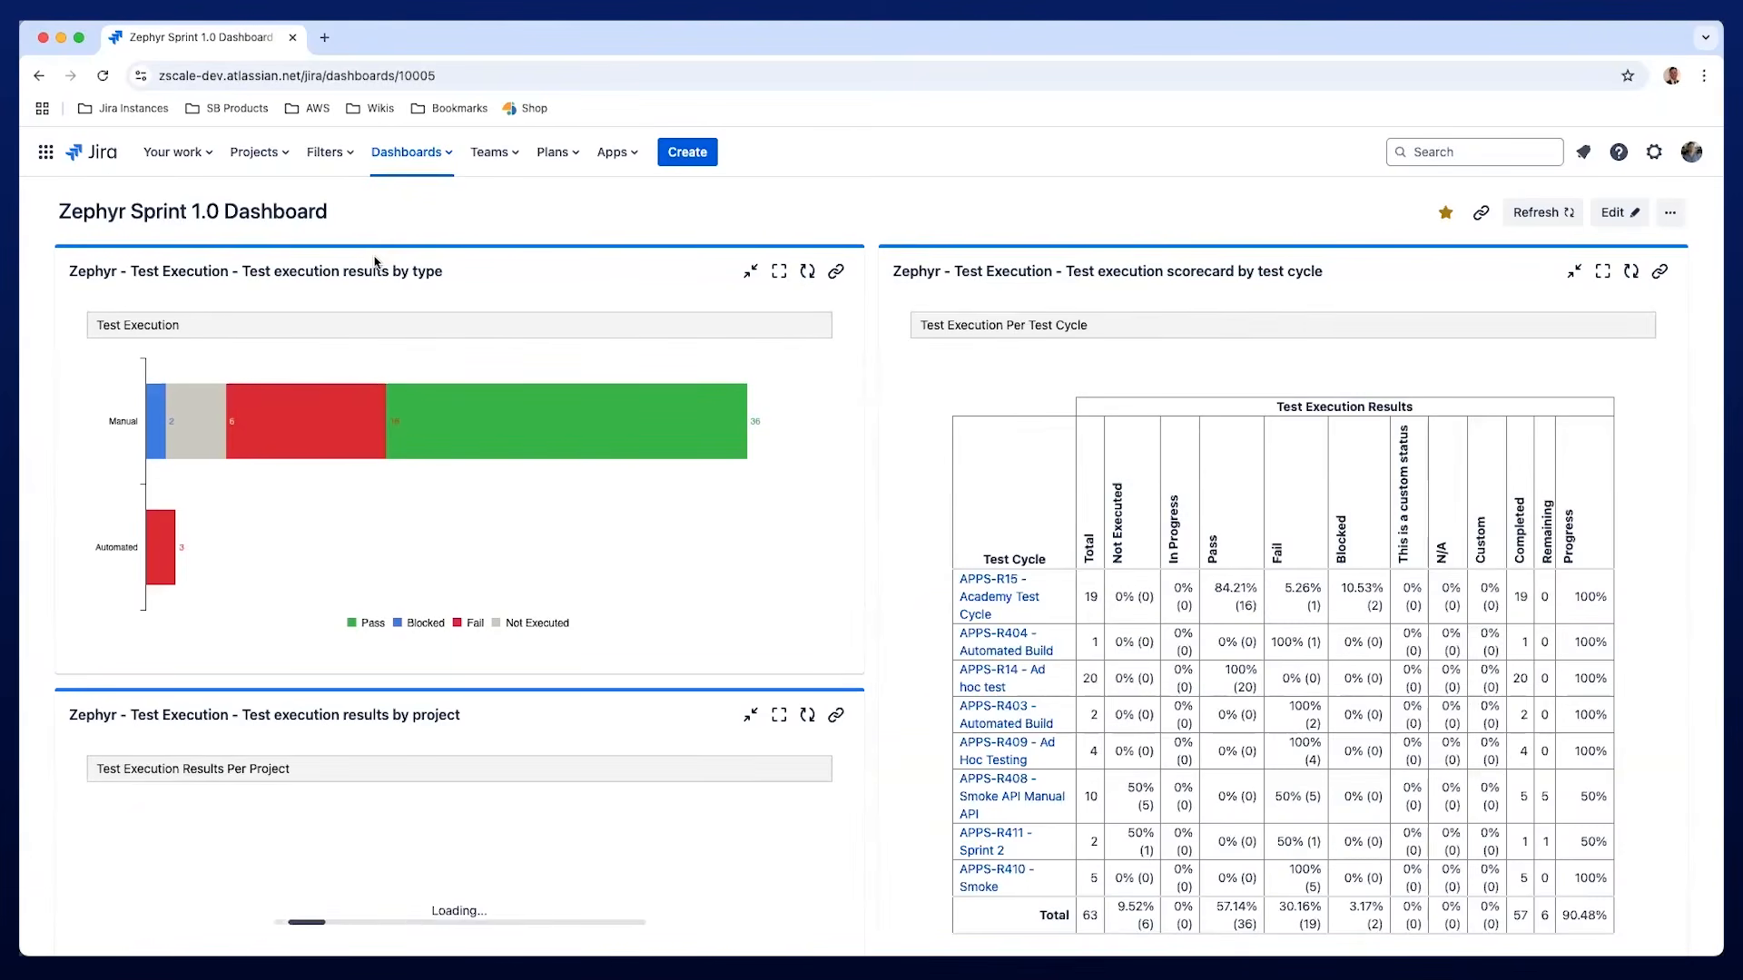
pyautogui.click(1616, 215)
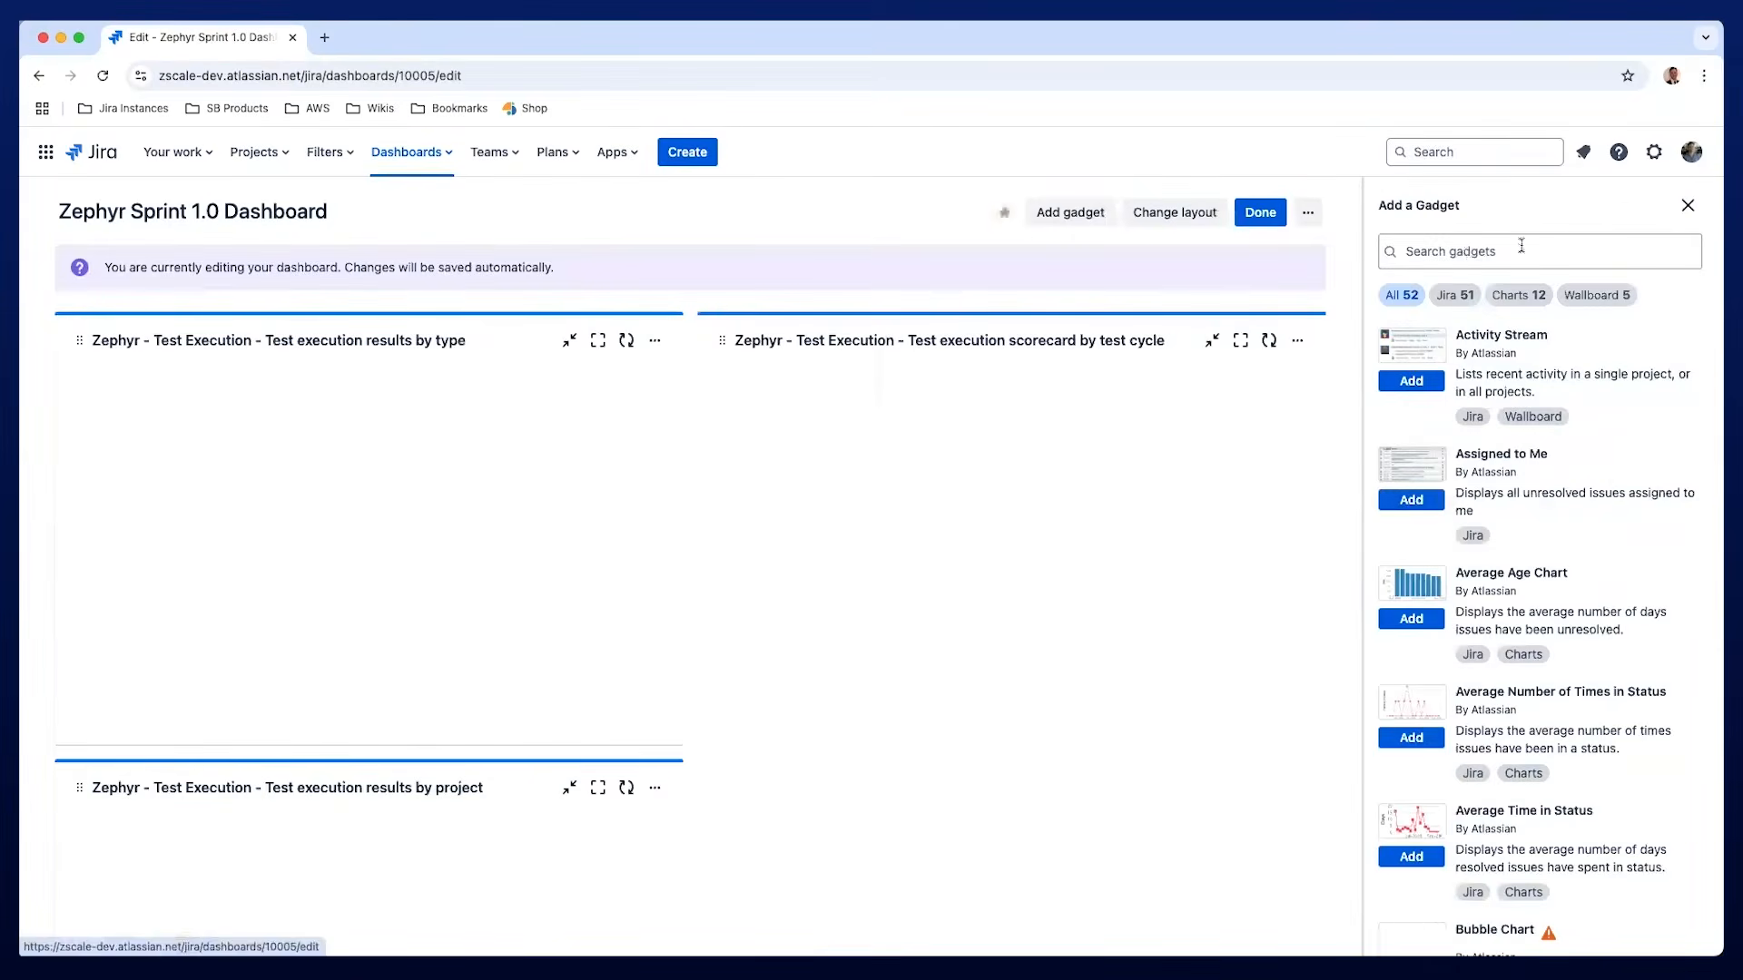
pyautogui.click(1468, 257)
pyautogui.write('smartbear')
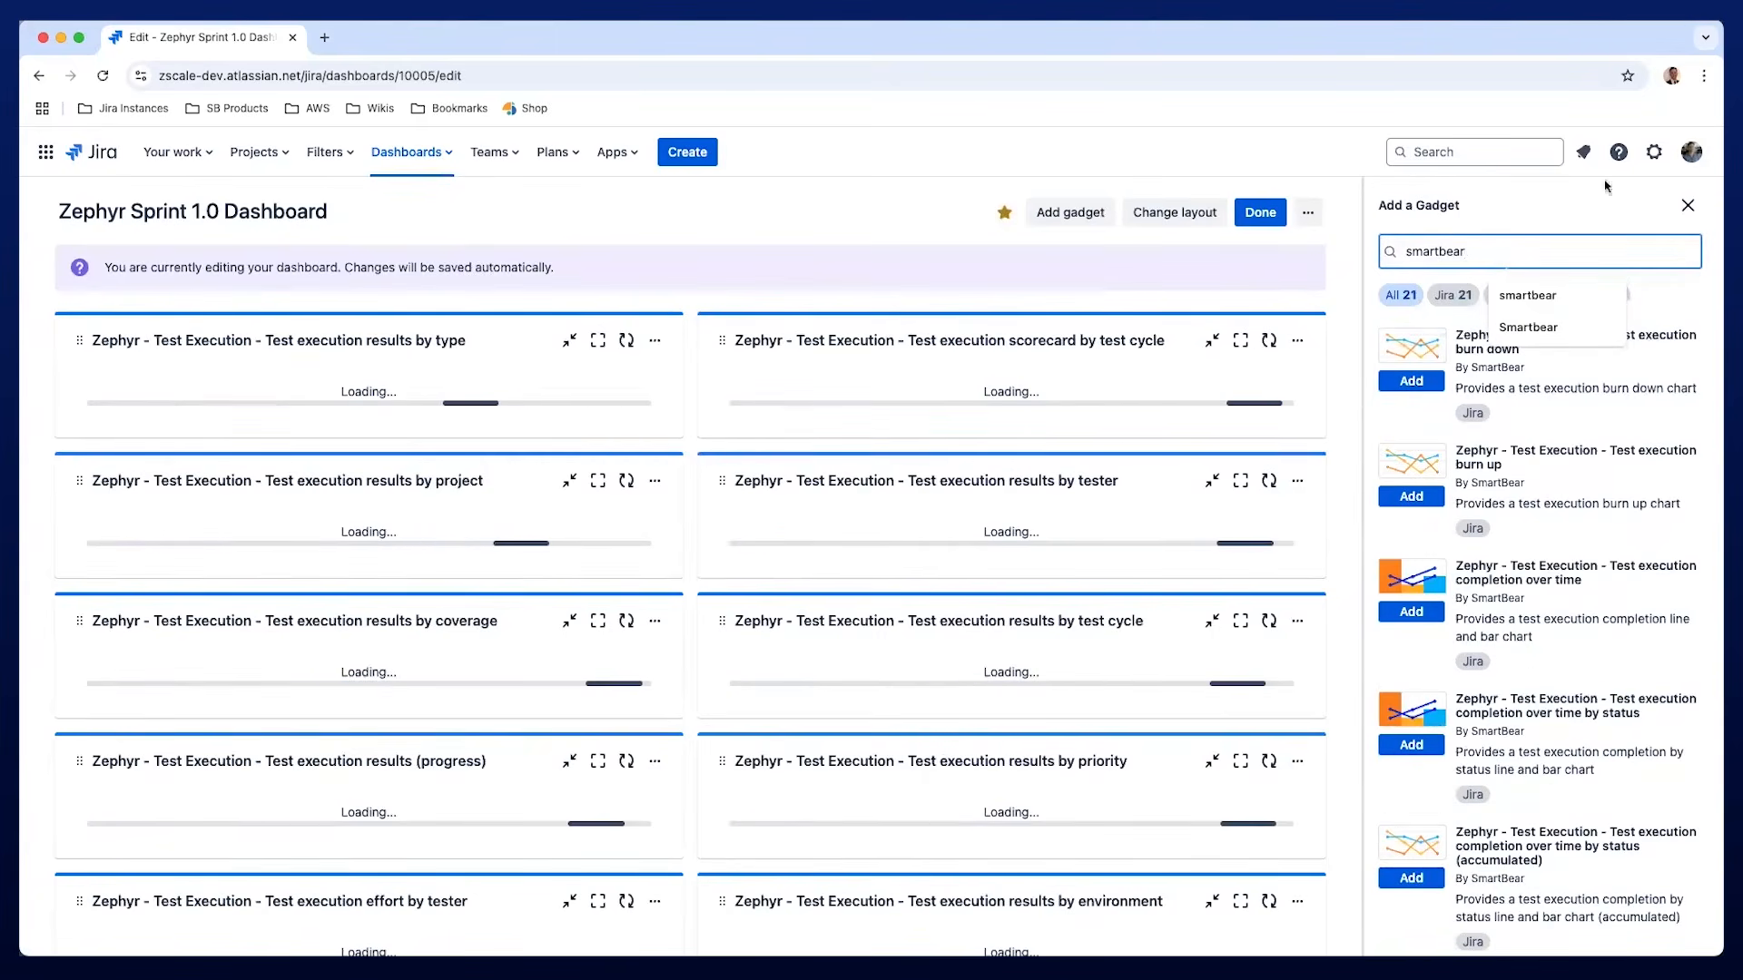
# View the Custom Query filter conditions in the scorecard by test cycle gadget's configuration, and finish editing the dashboard without saving them.
pyautogui.click(1297, 346)
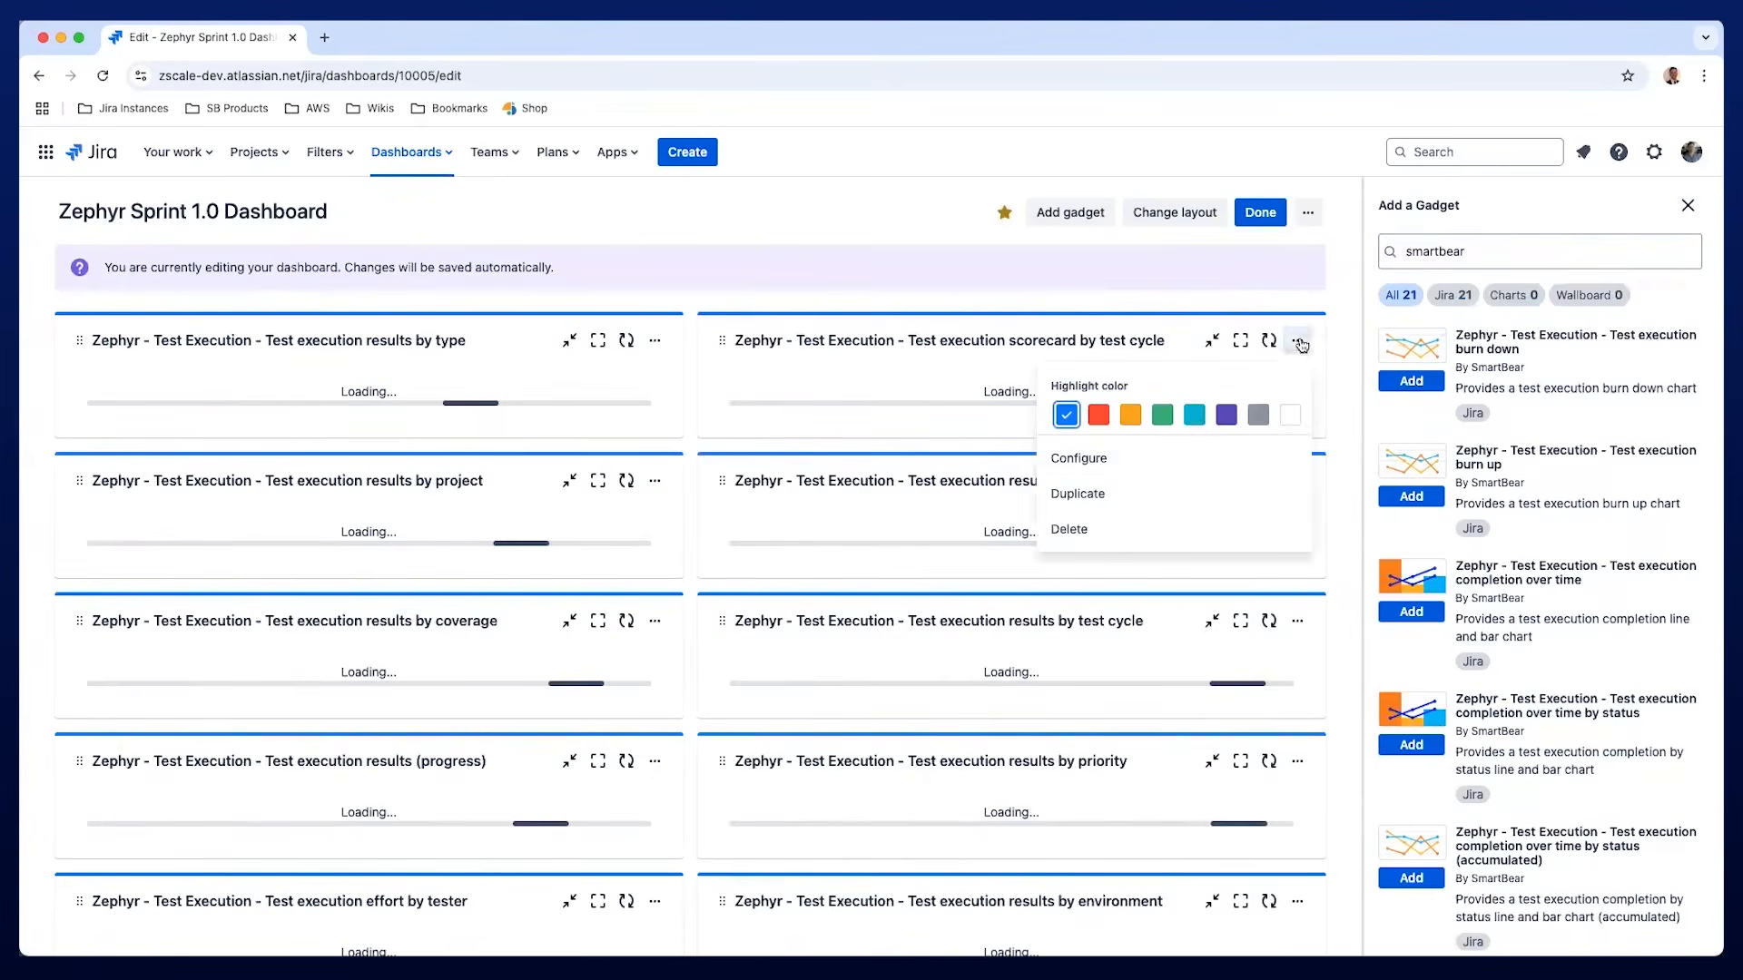
pyautogui.click(1167, 459)
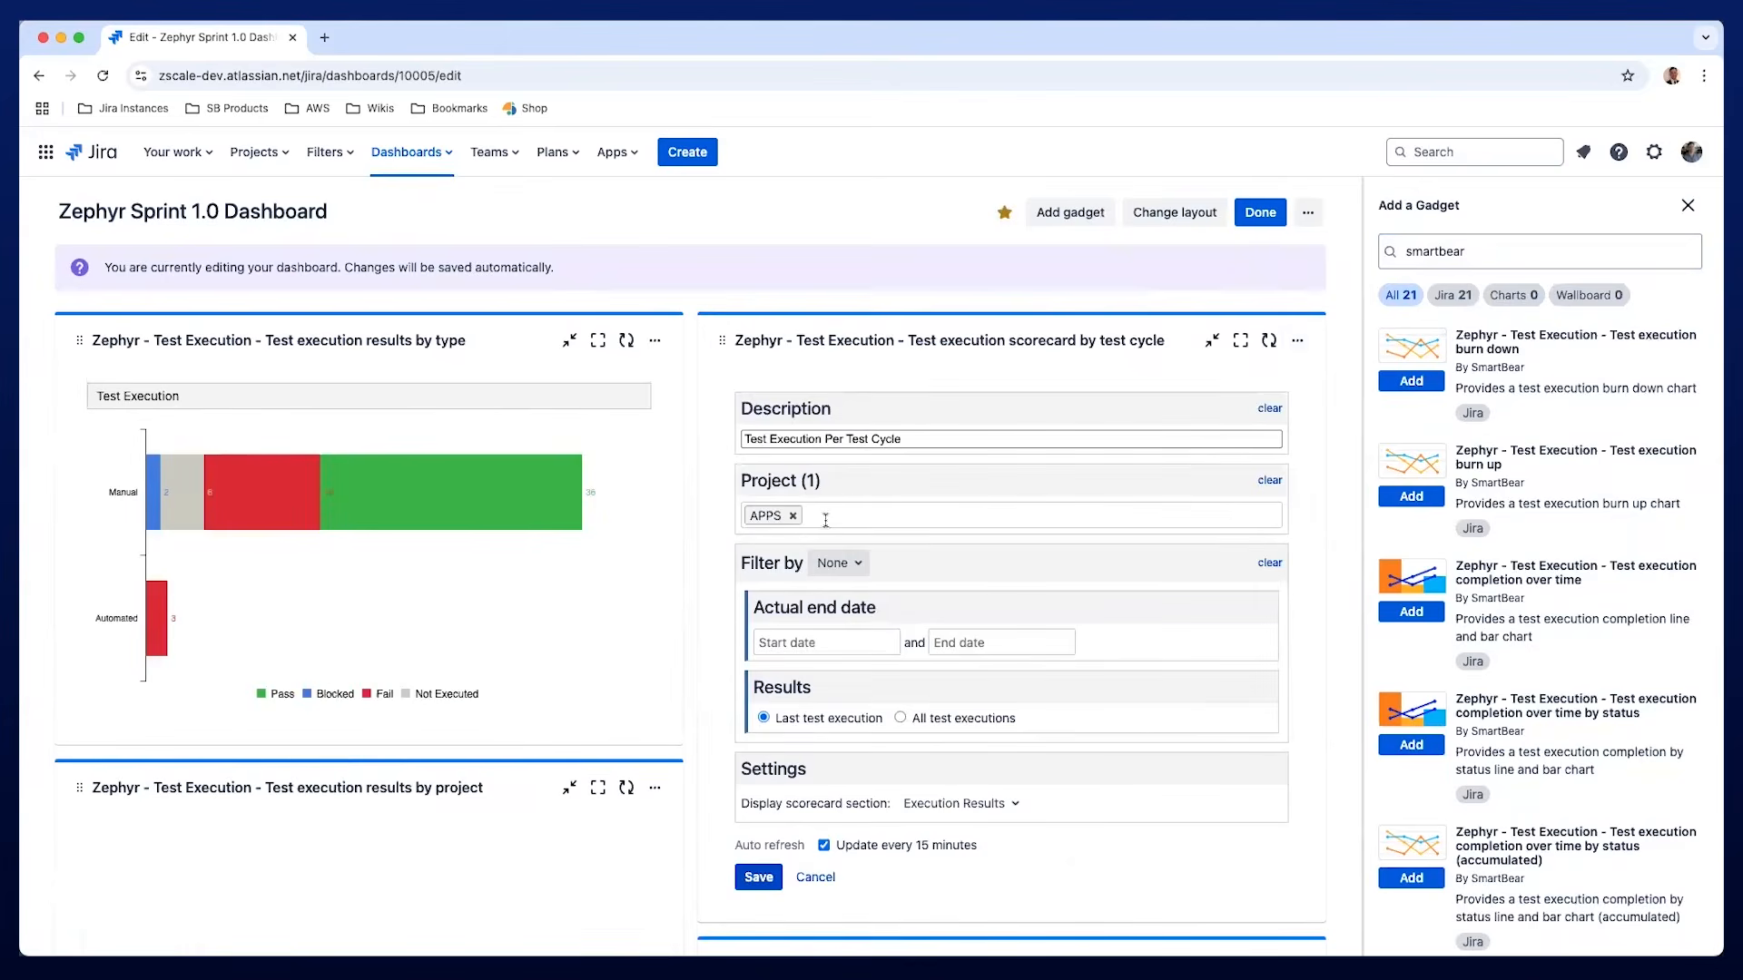
pyautogui.click(836, 563)
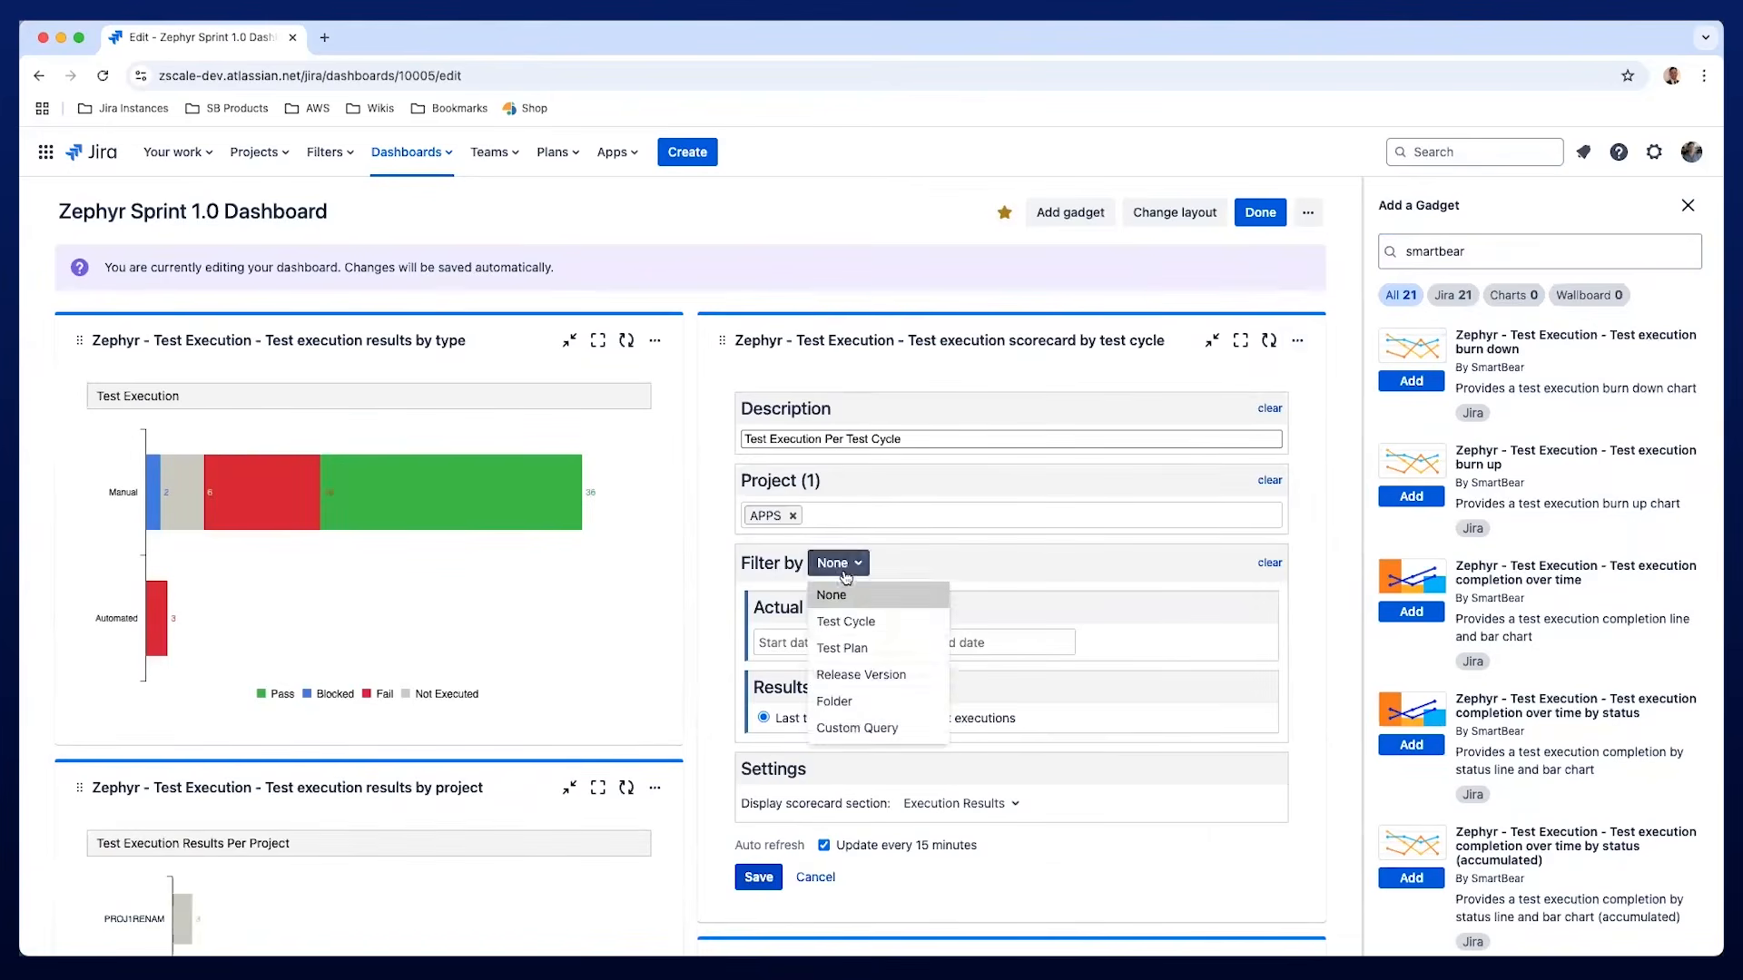
pyautogui.click(853, 729)
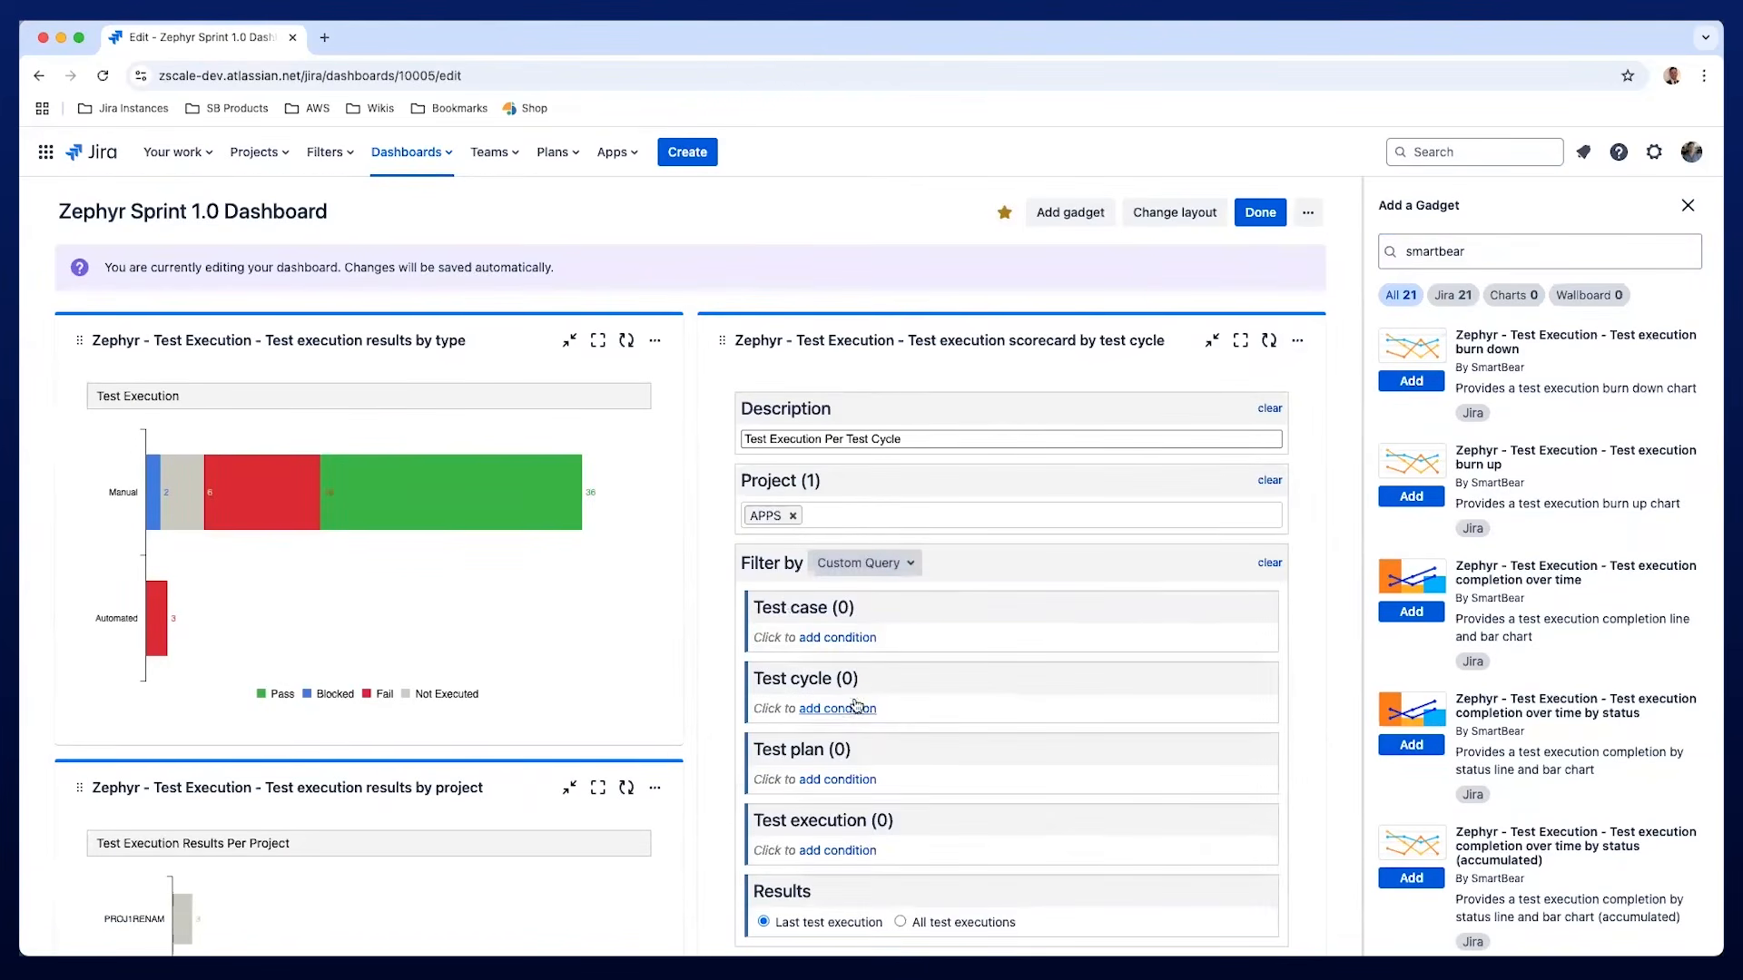
pyautogui.scroll(-2, 857, 708)
pyautogui.scroll(3, 903, 653)
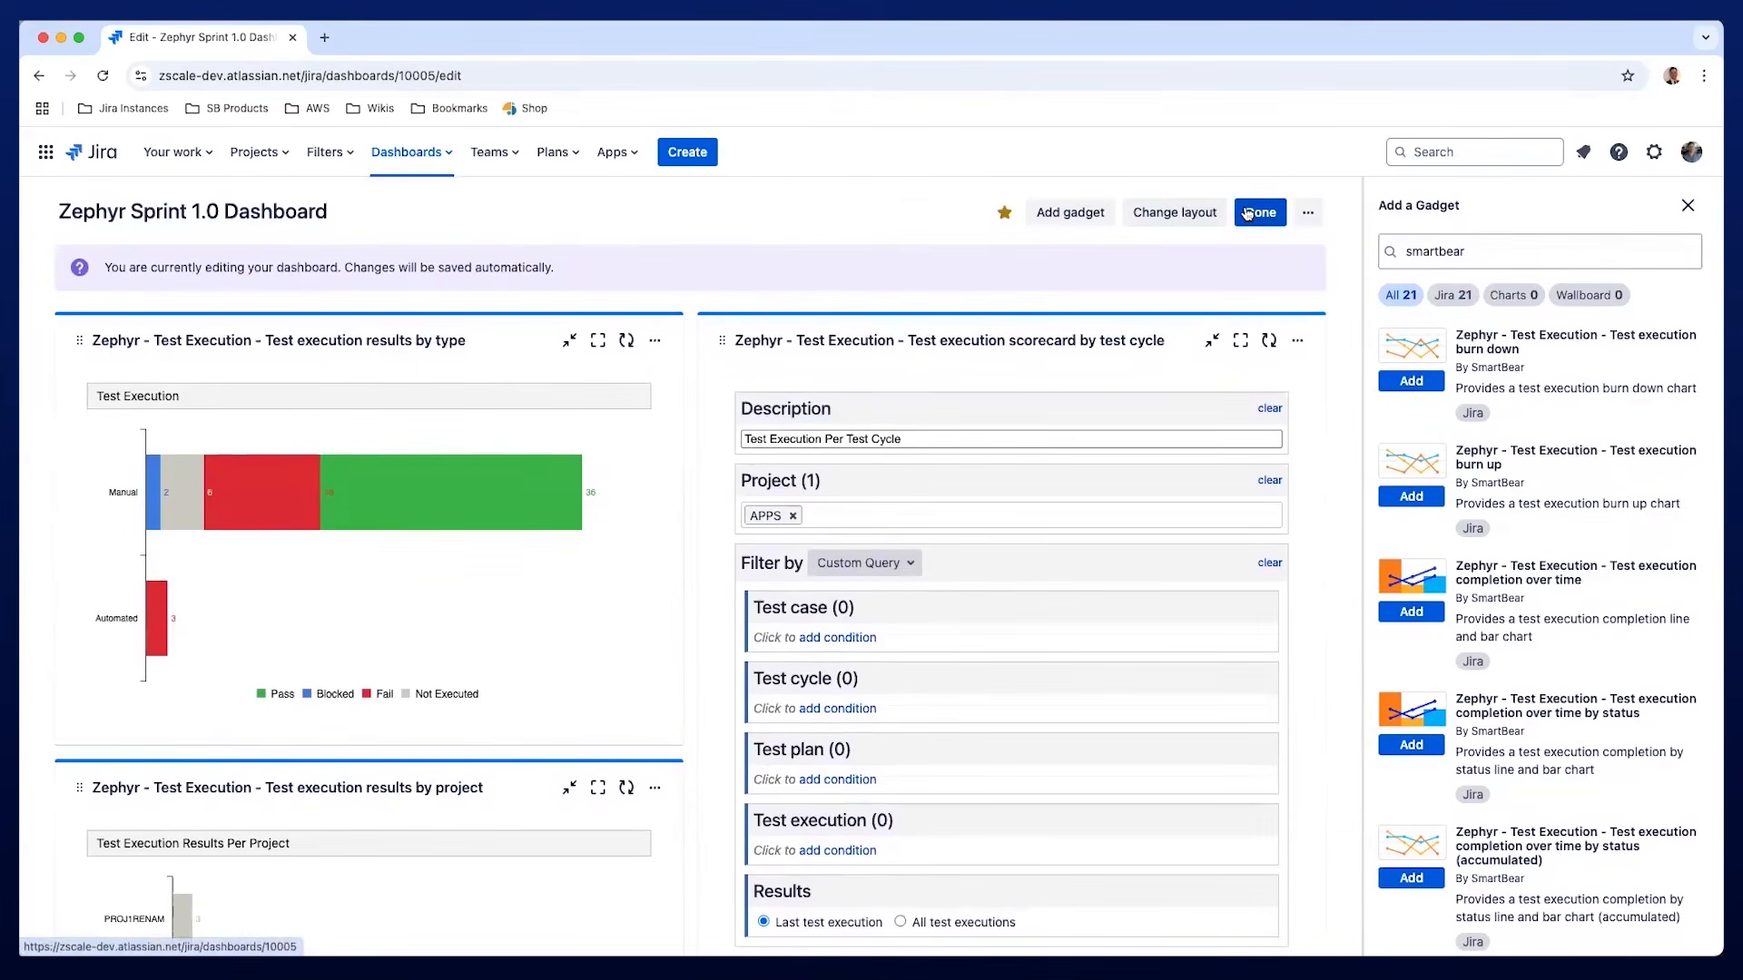
pyautogui.click(1247, 213)
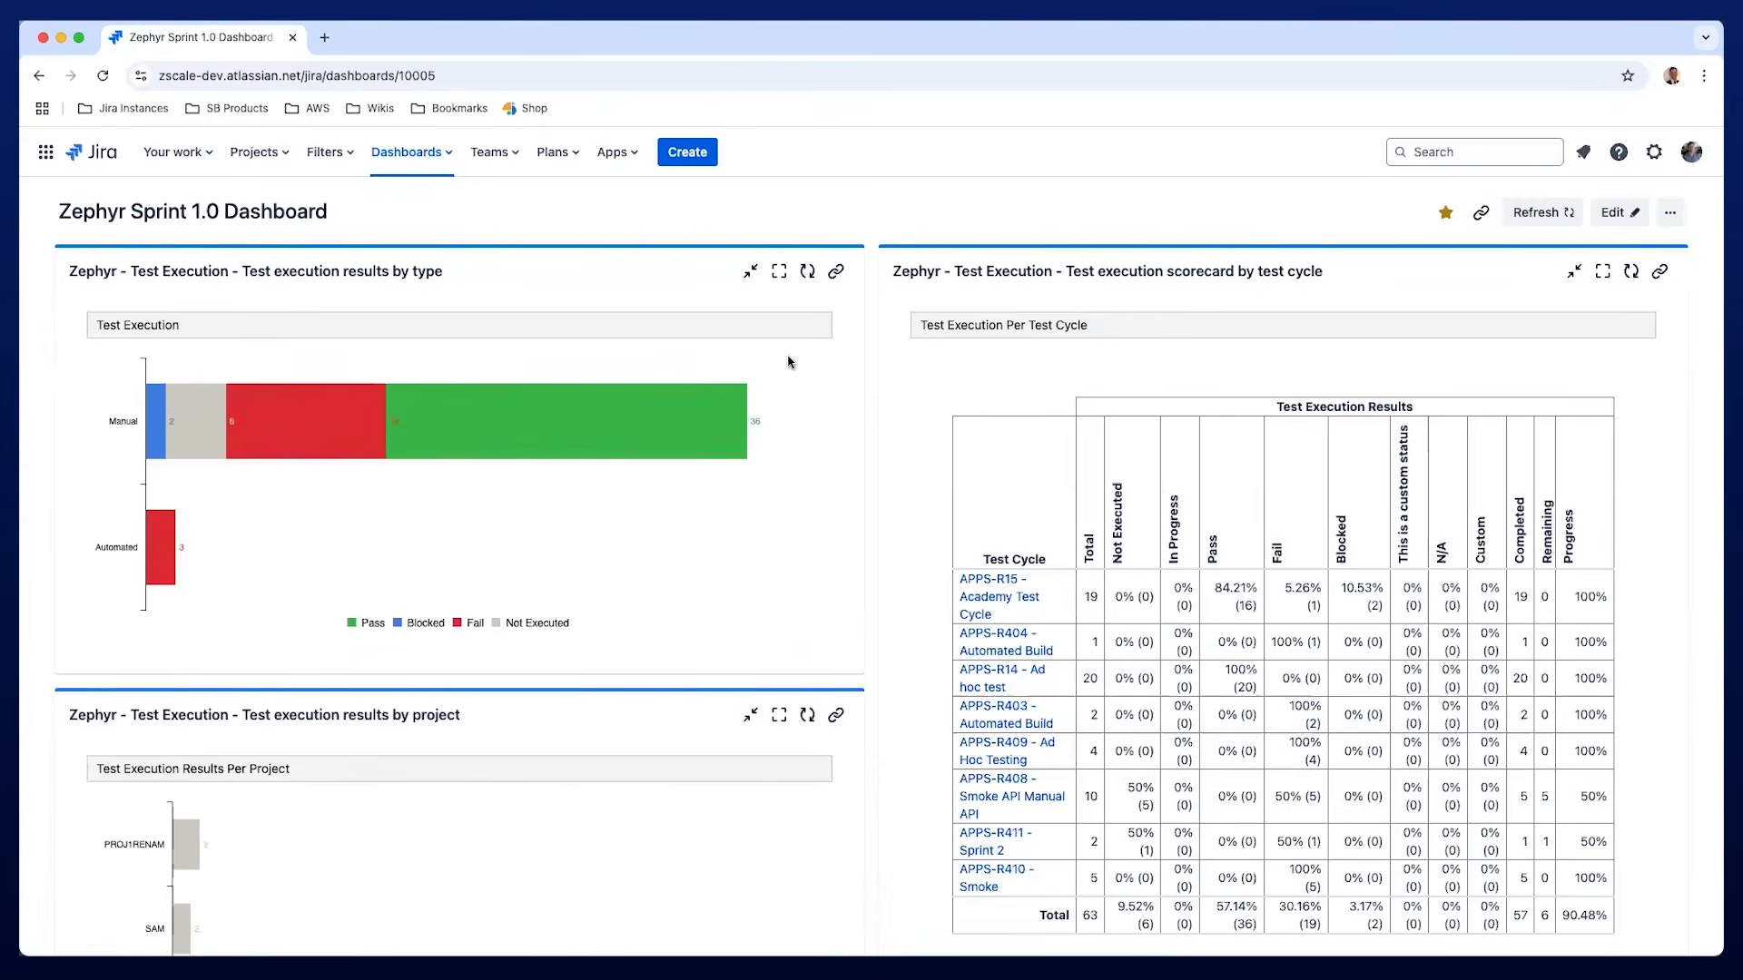
# Leave the dashboard and open the starred APPS project's board.
pyautogui.click(398, 156)
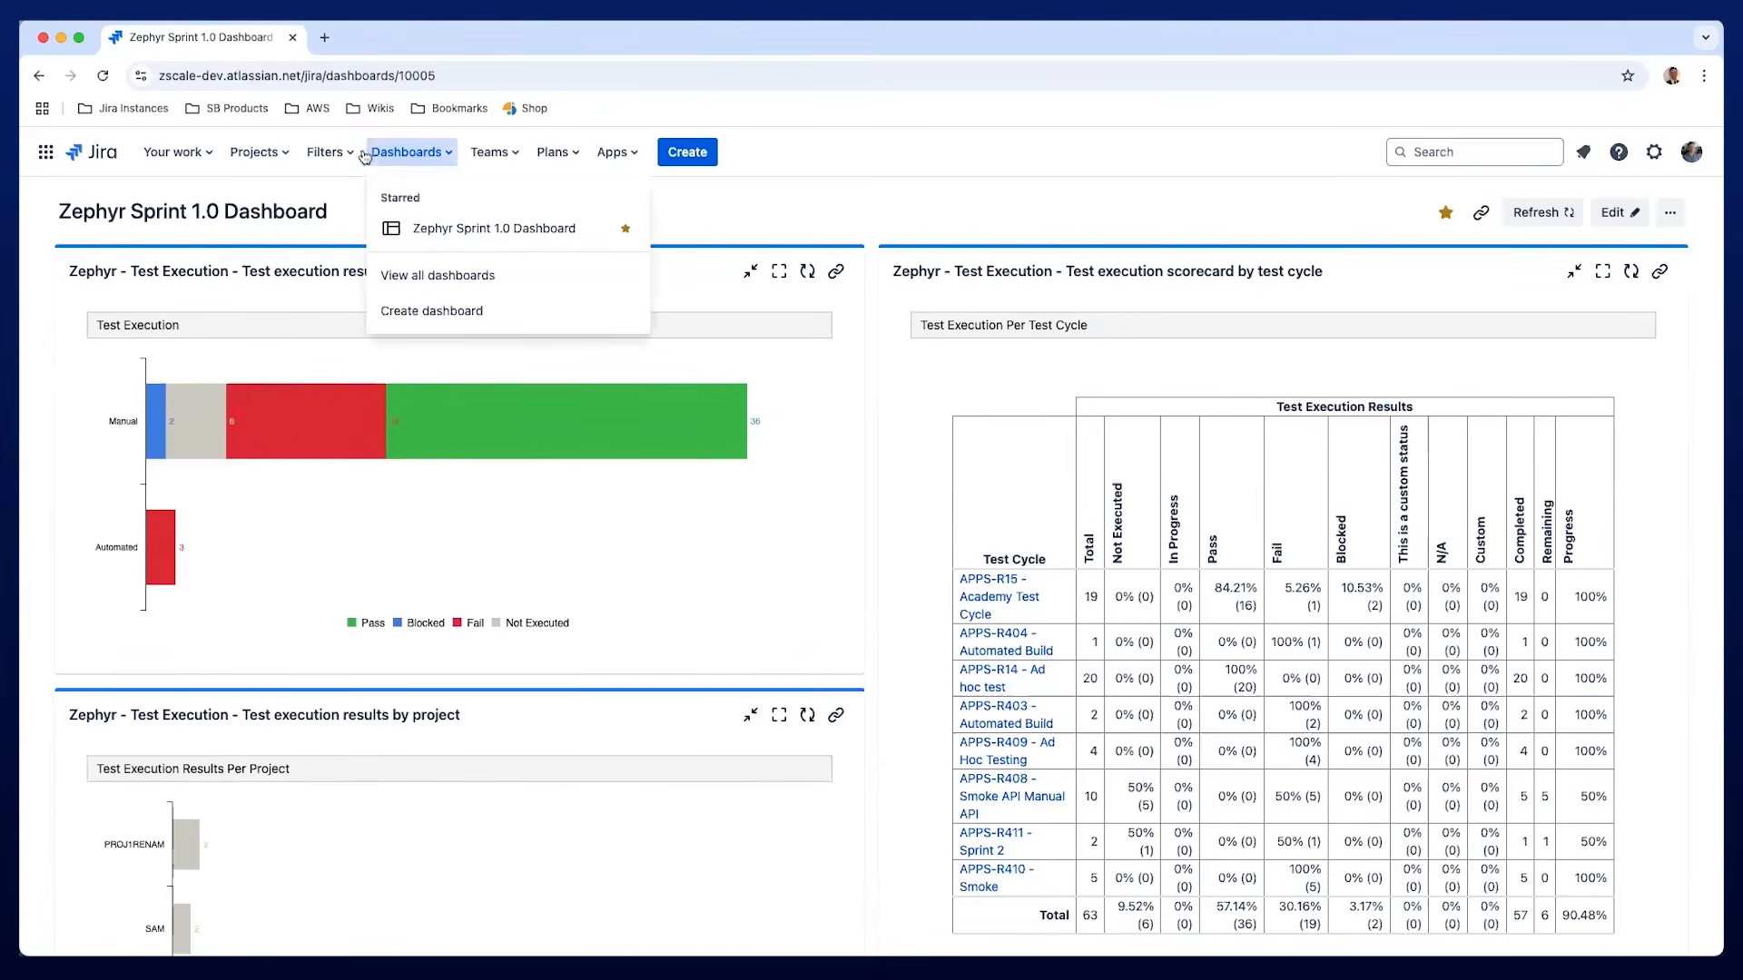
pyautogui.click(243, 156)
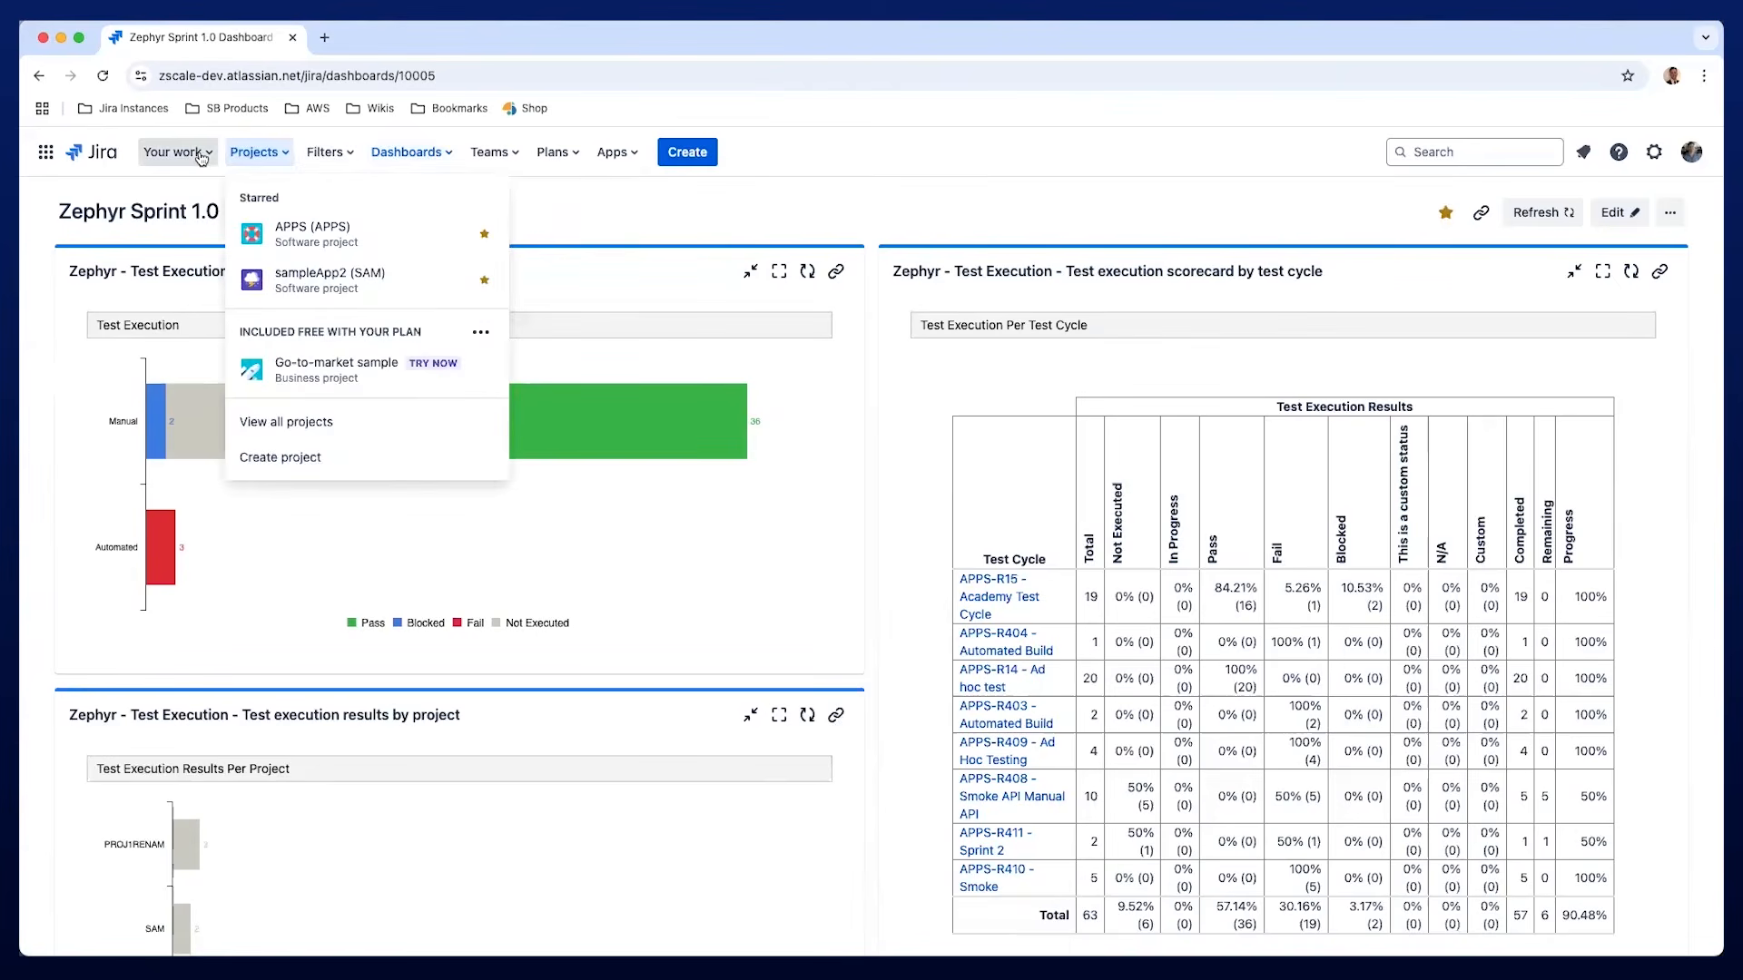
pyautogui.click(201, 157)
pyautogui.click(259, 156)
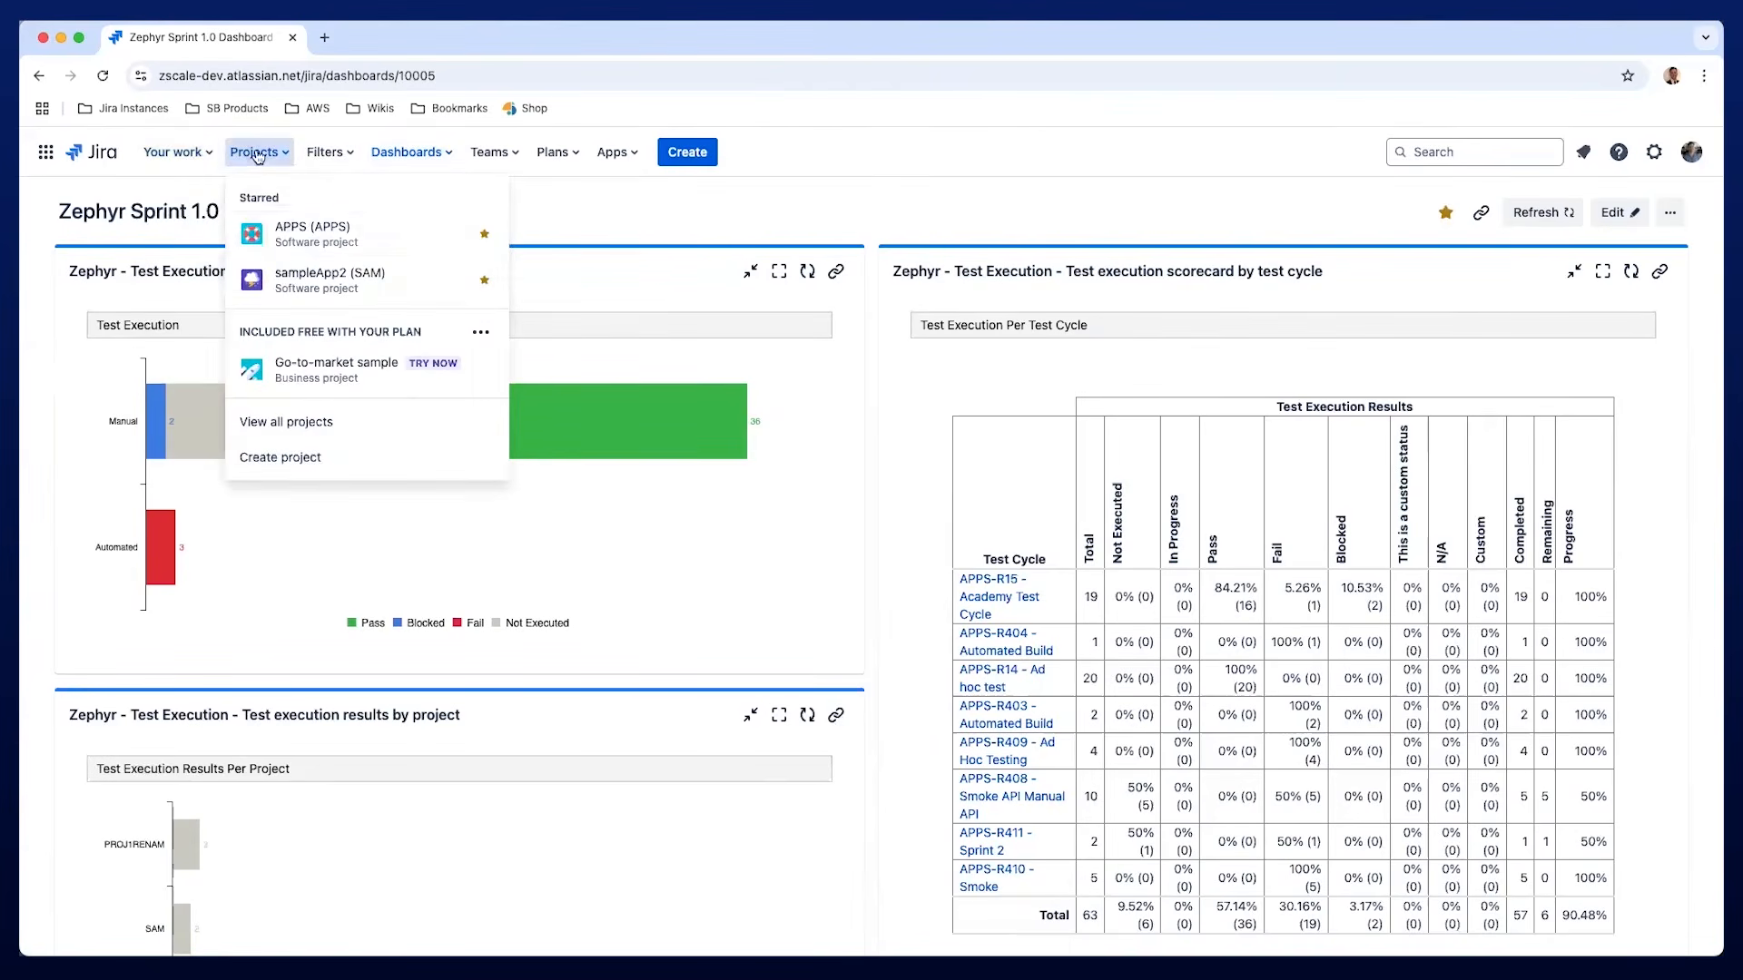
pyautogui.click(270, 234)
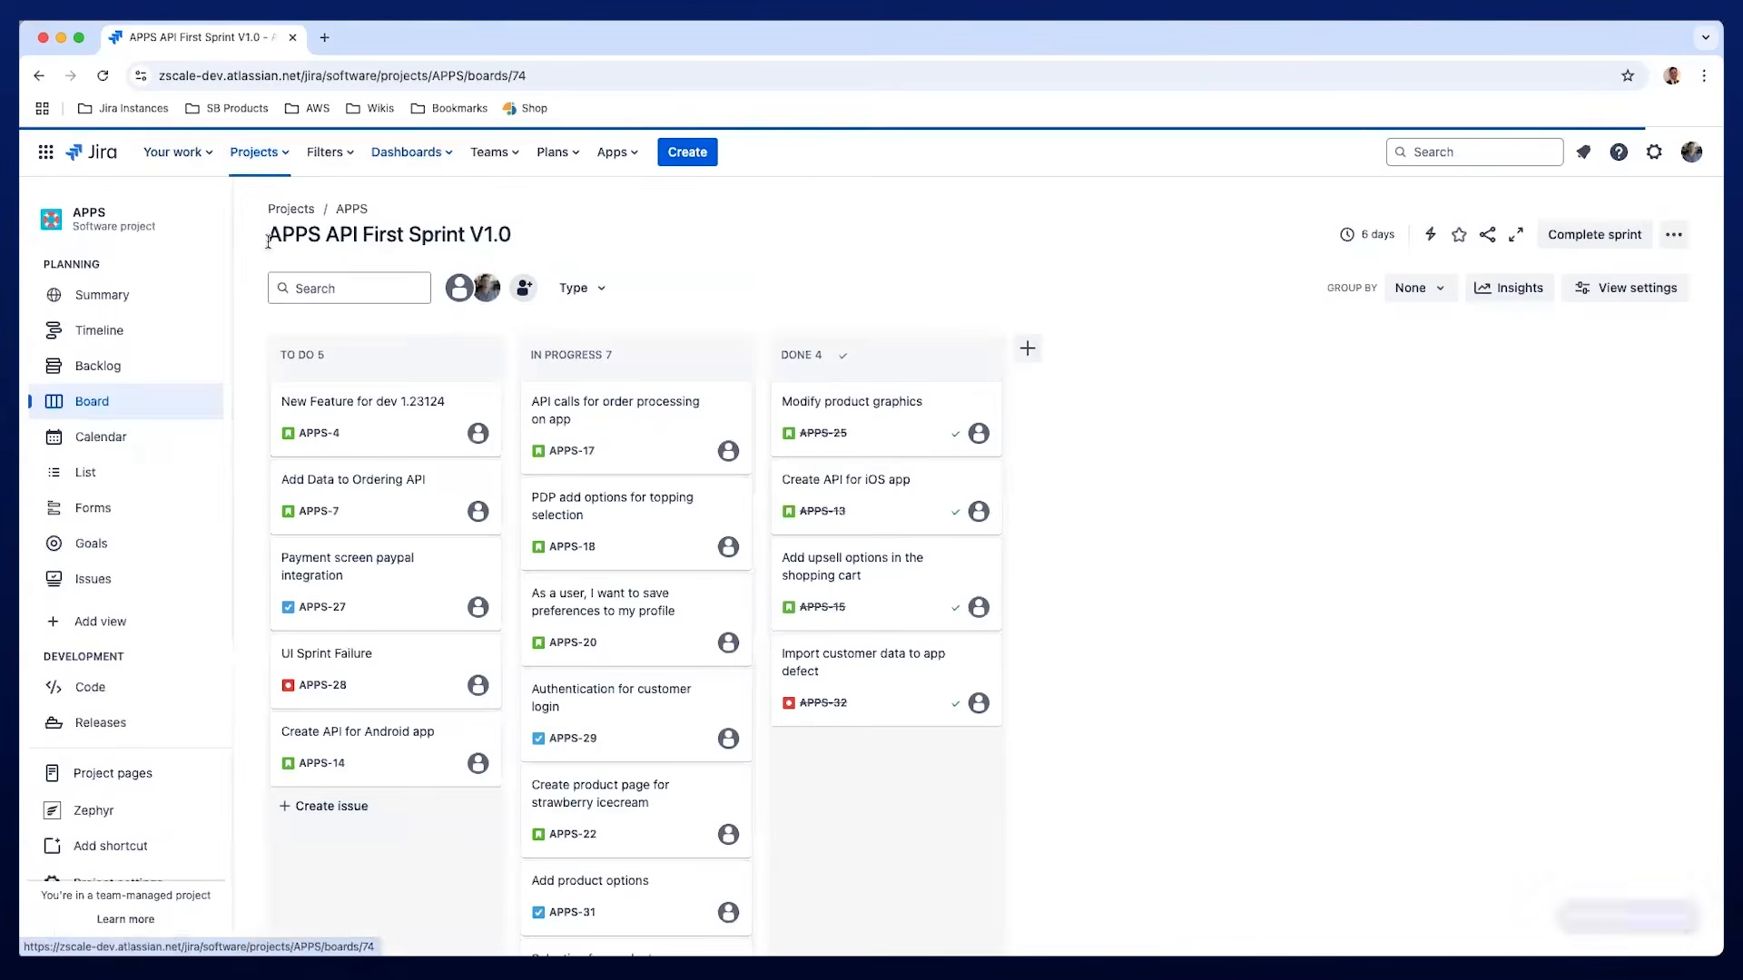
# Open Zephyr for the APPS project and clone the test case "E-Commerce Application - 2 (cloned)".
pyautogui.scroll(-1, 172, 509)
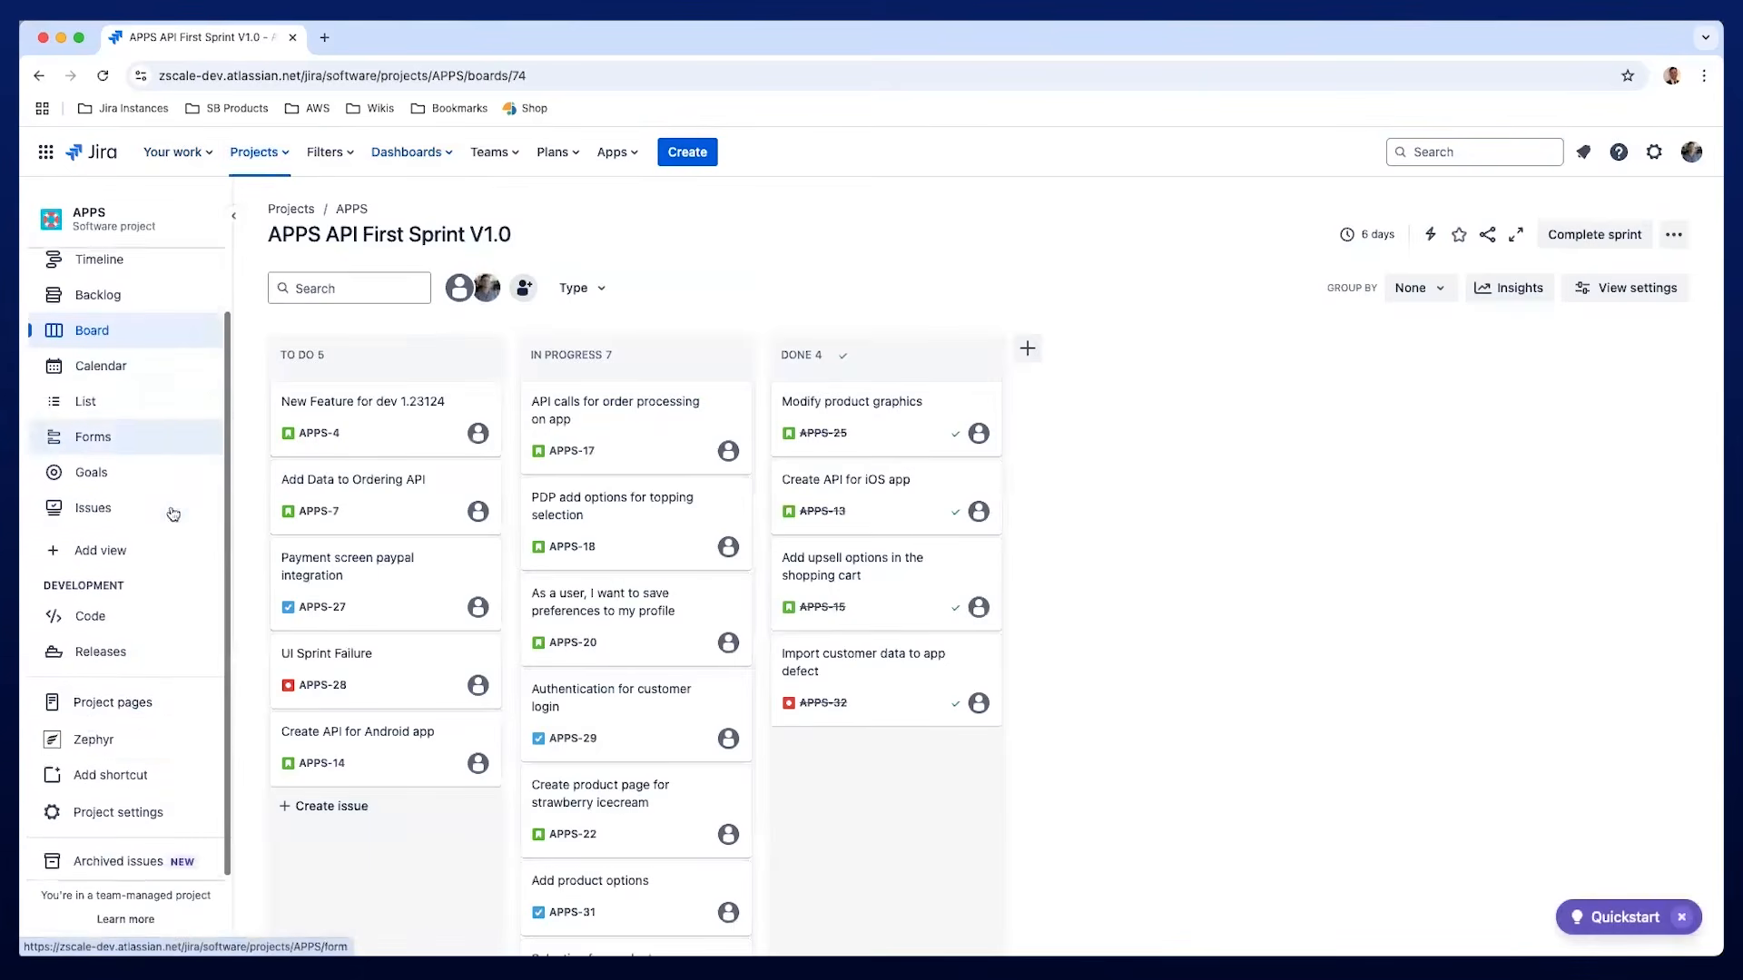
pyautogui.click(128, 743)
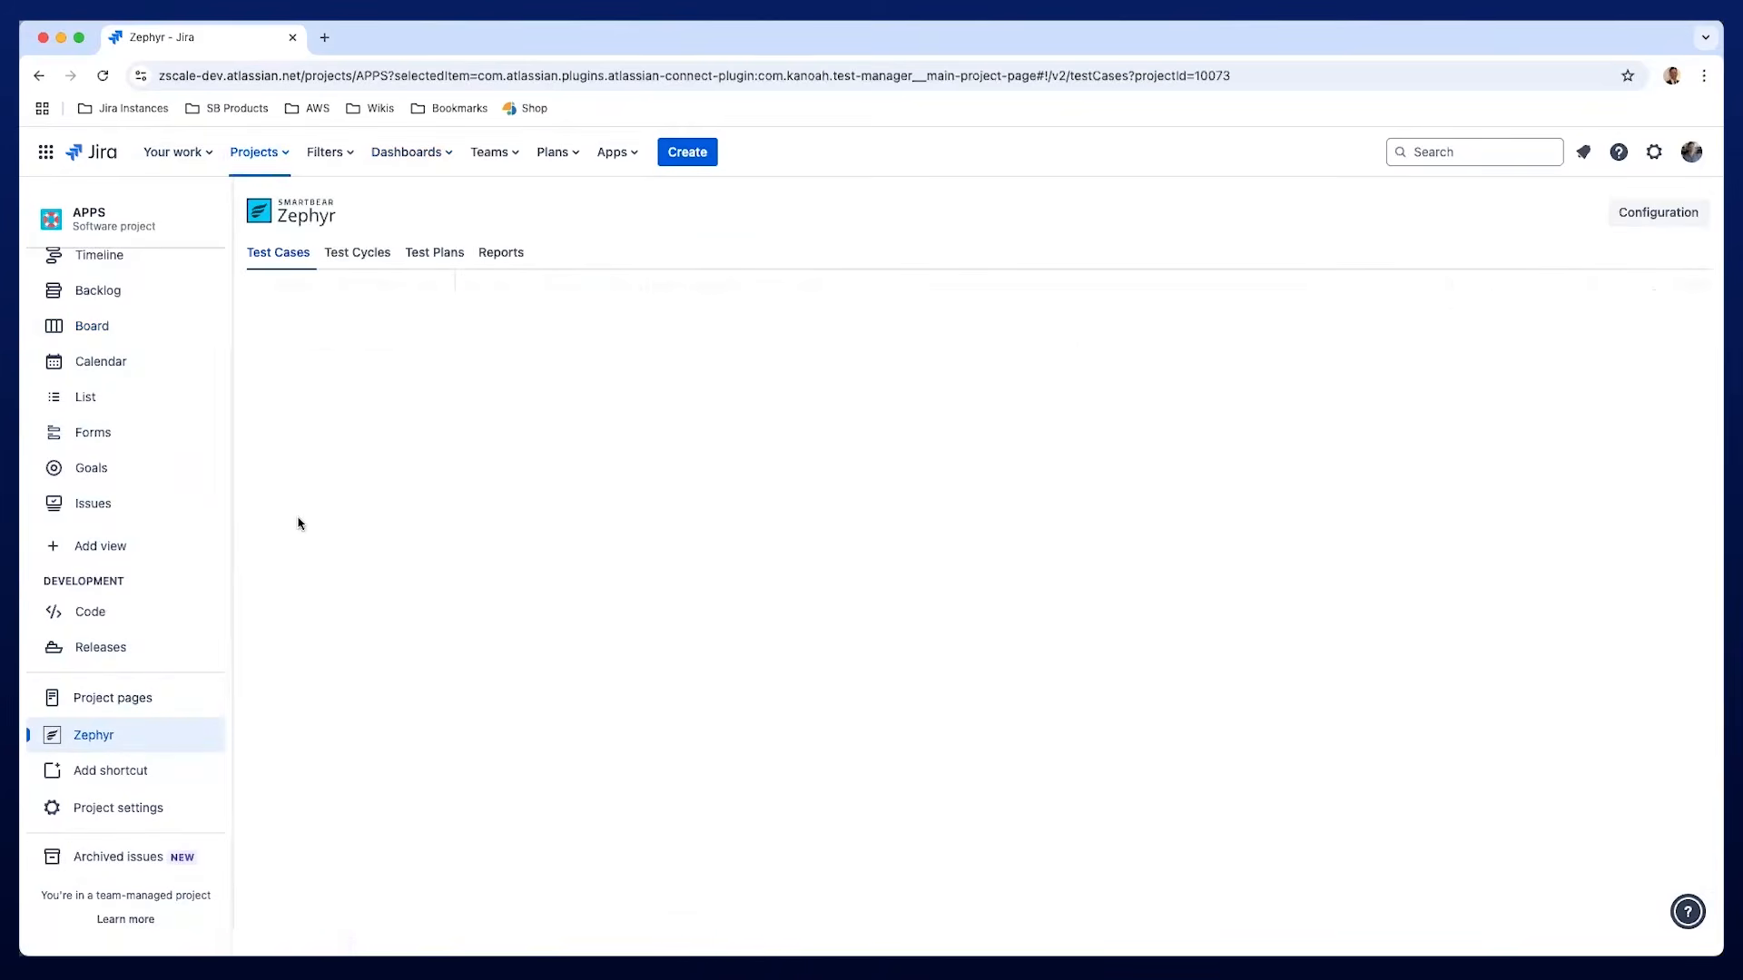
pyautogui.click(479, 396)
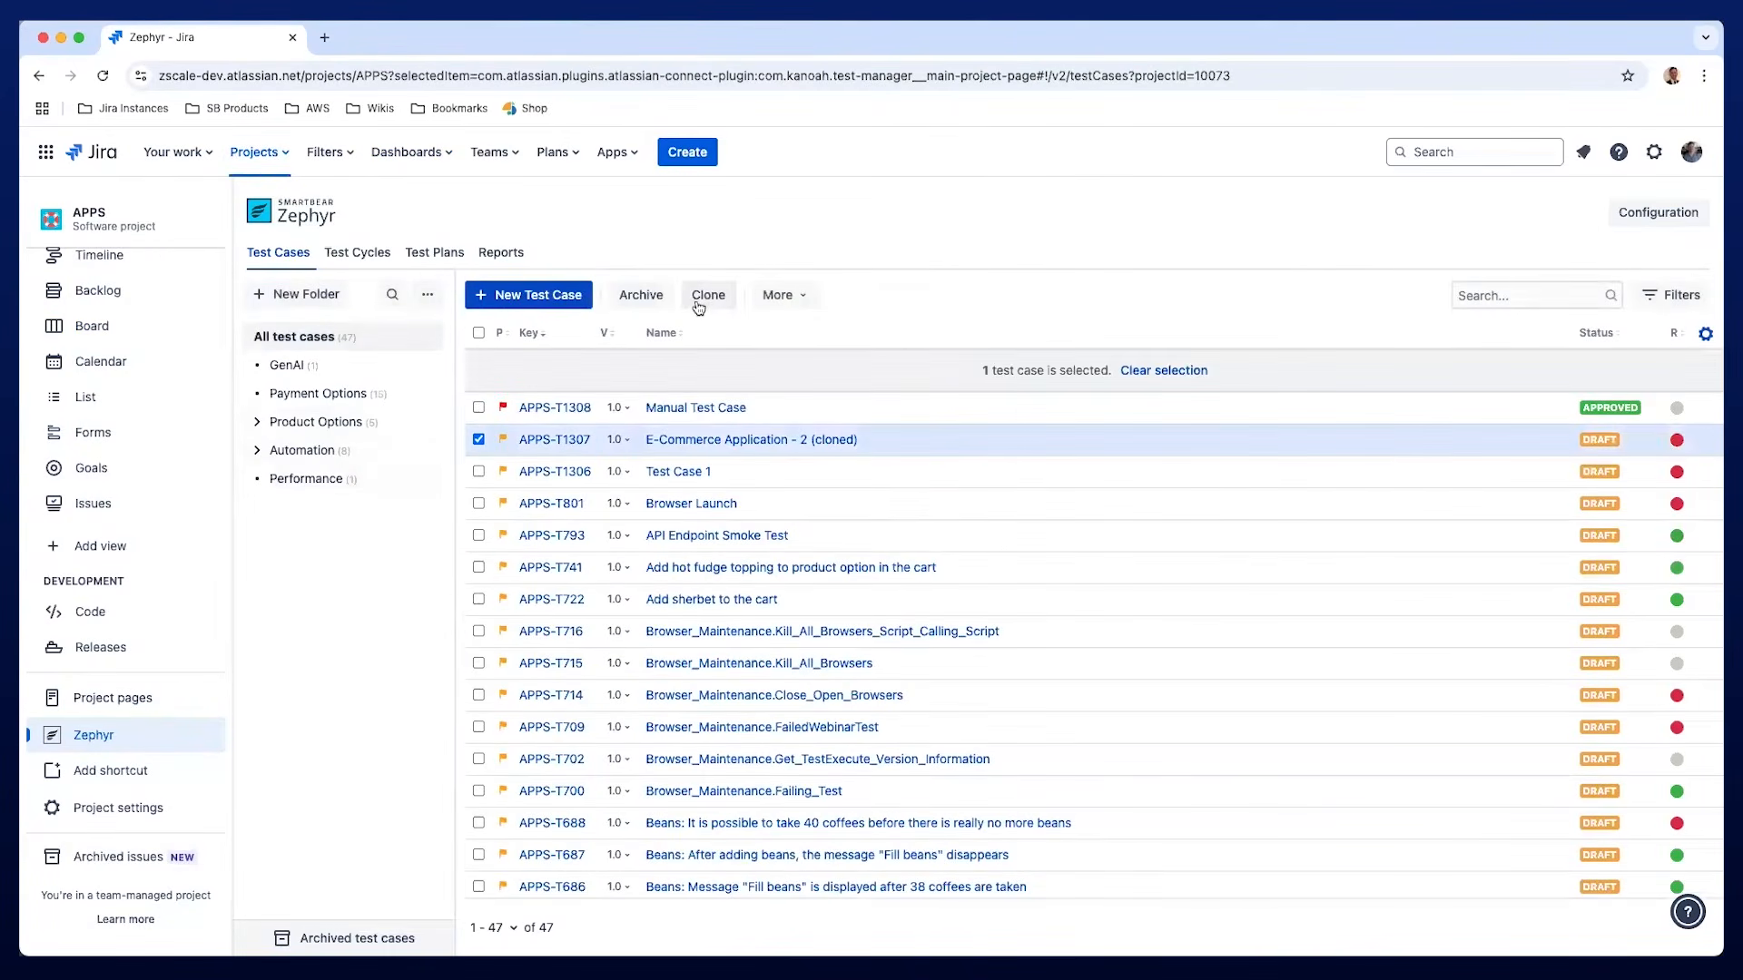
pyautogui.click(708, 296)
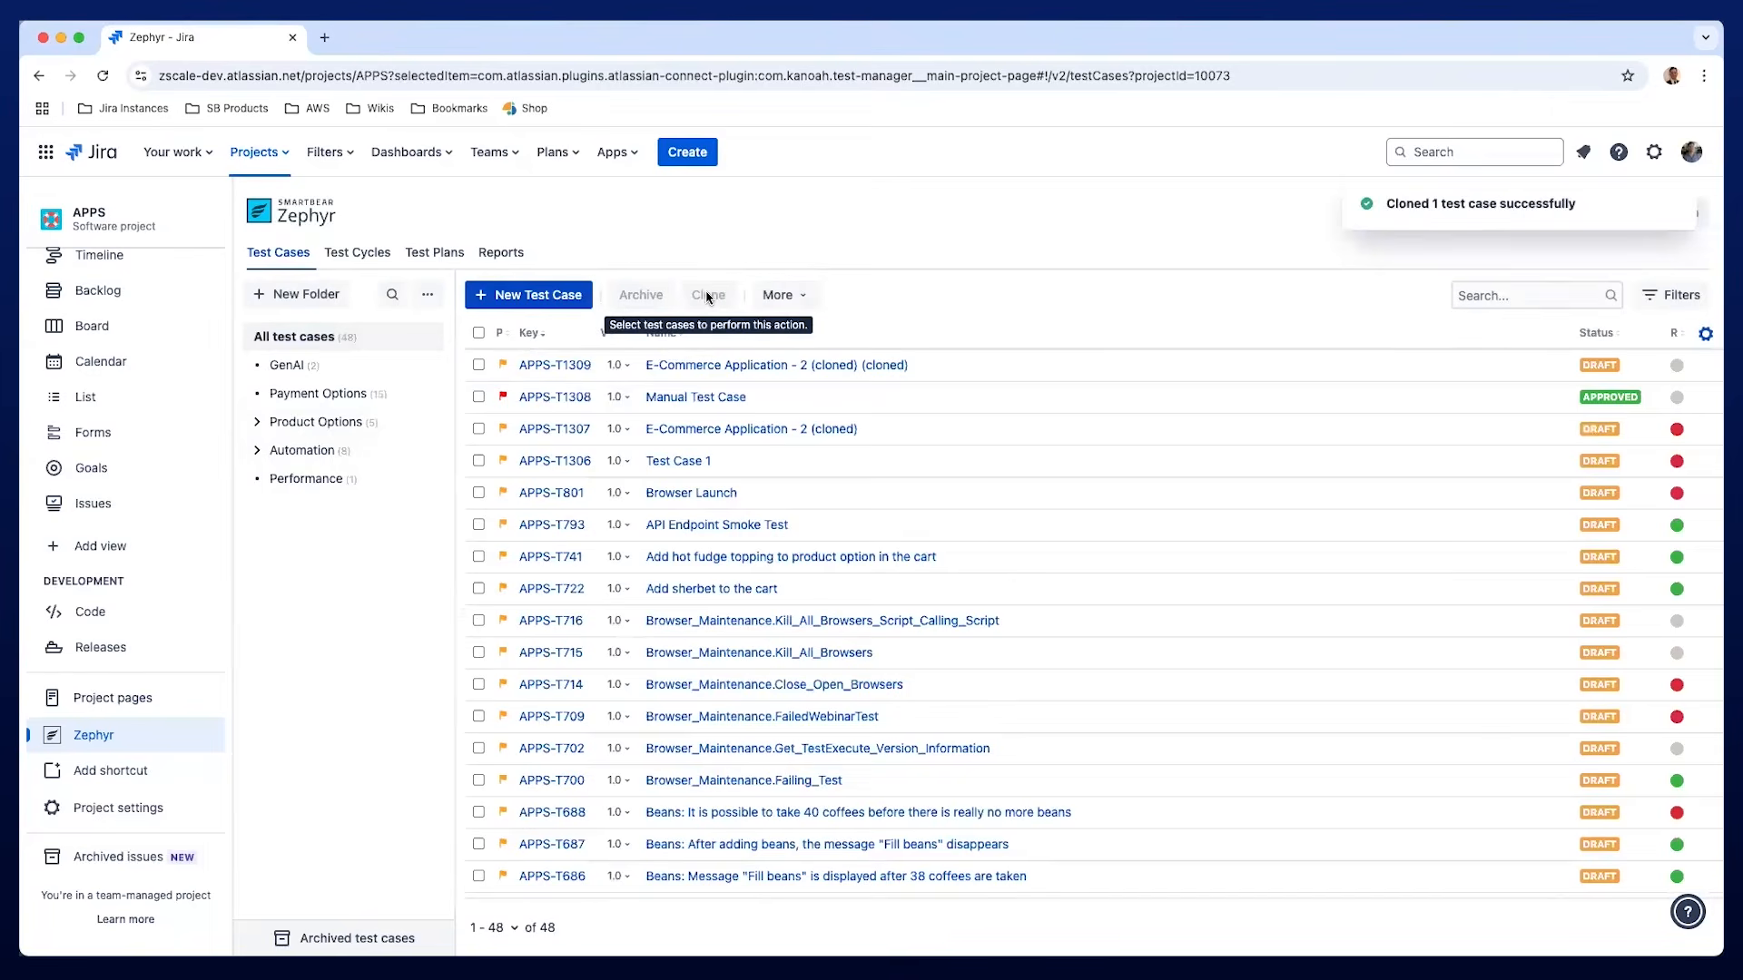
# Open the test script of the new clone "E-Commerce Application - 2 (cloned) (cloned)".
pyautogui.click(478, 365)
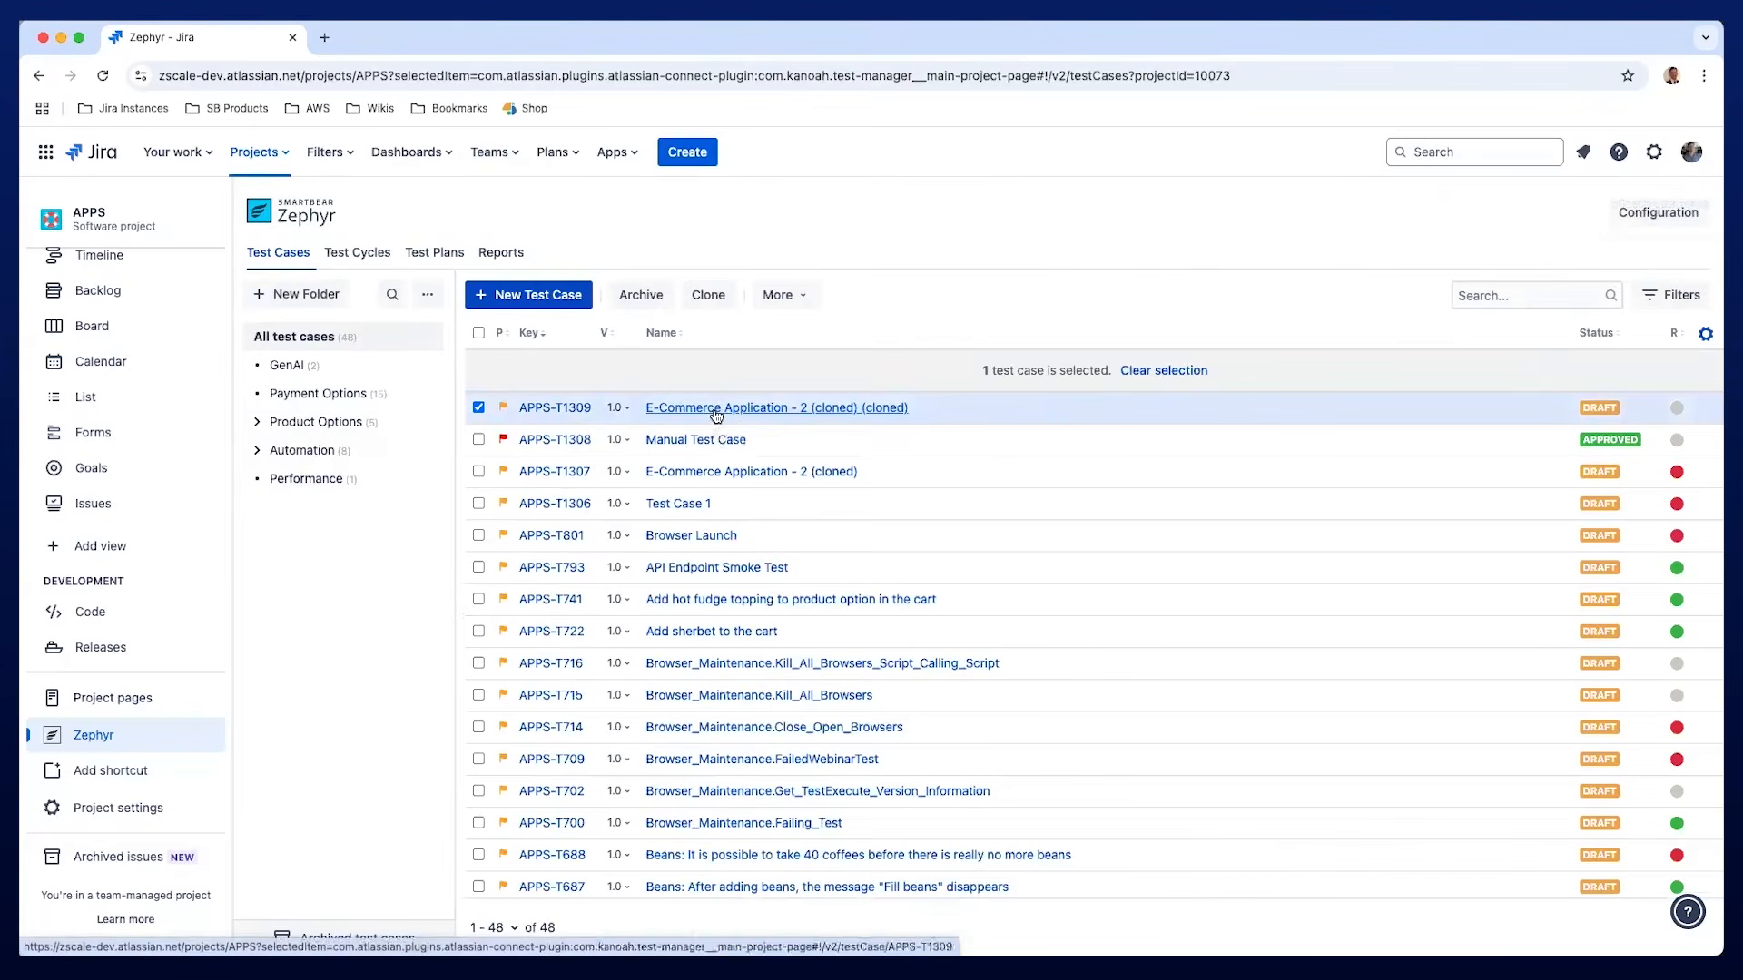
pyautogui.click(716, 413)
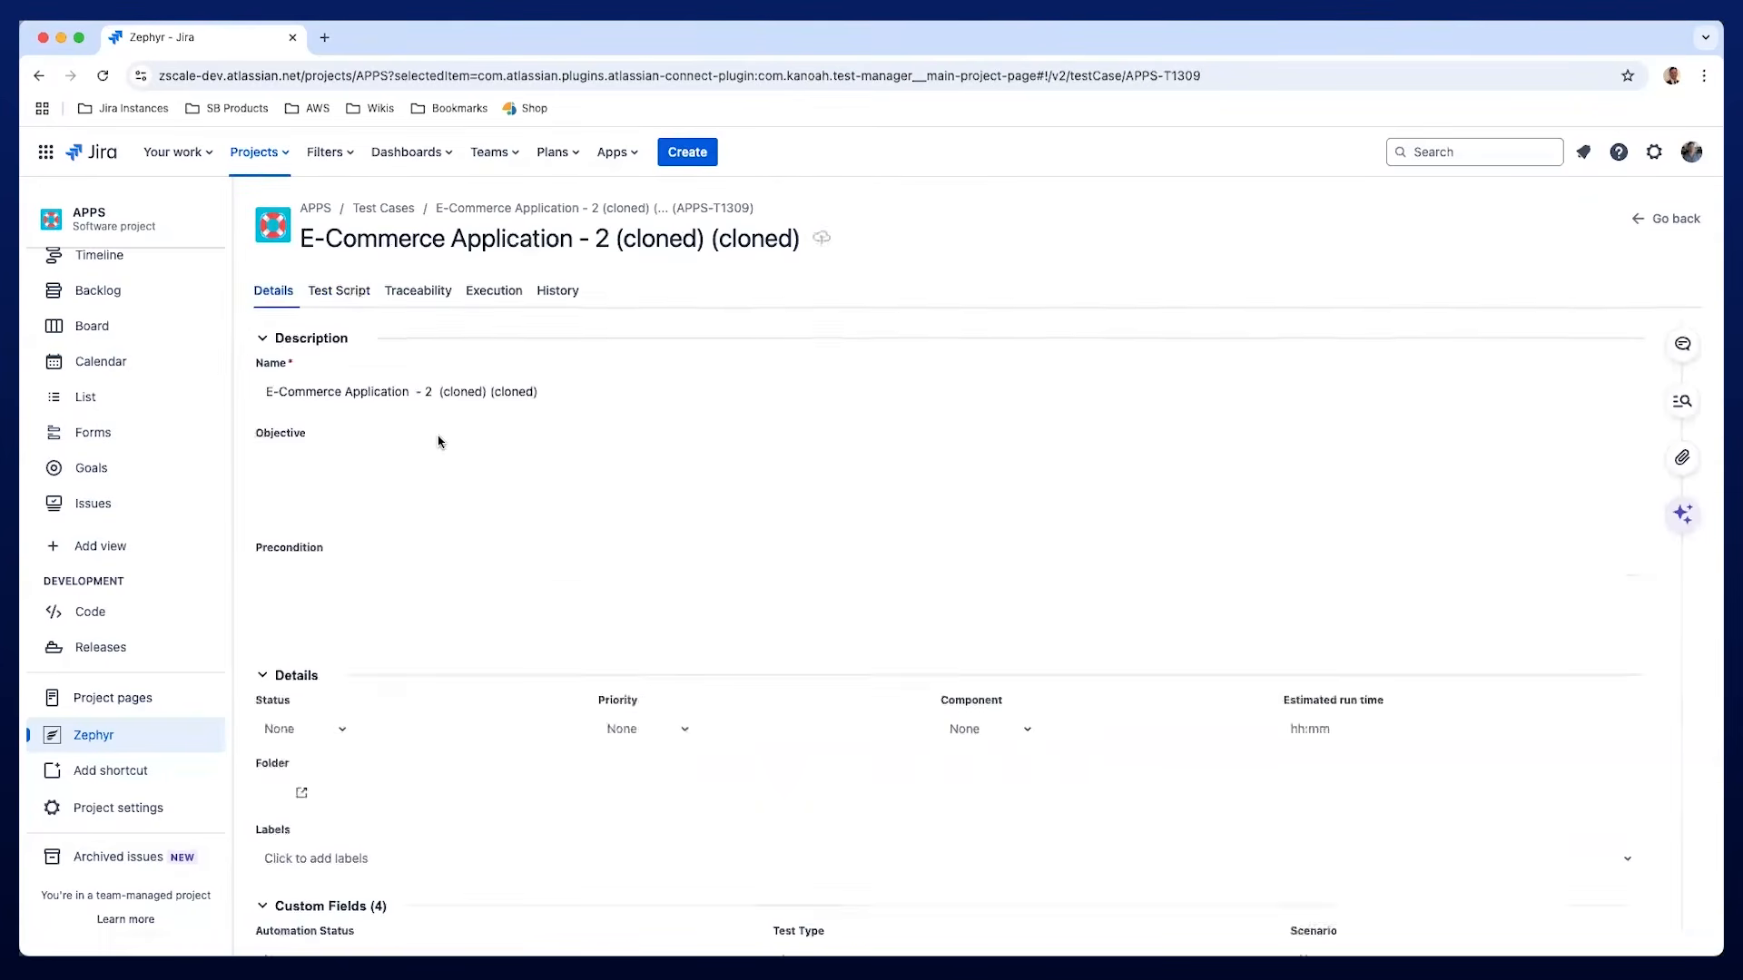
pyautogui.click(351, 300)
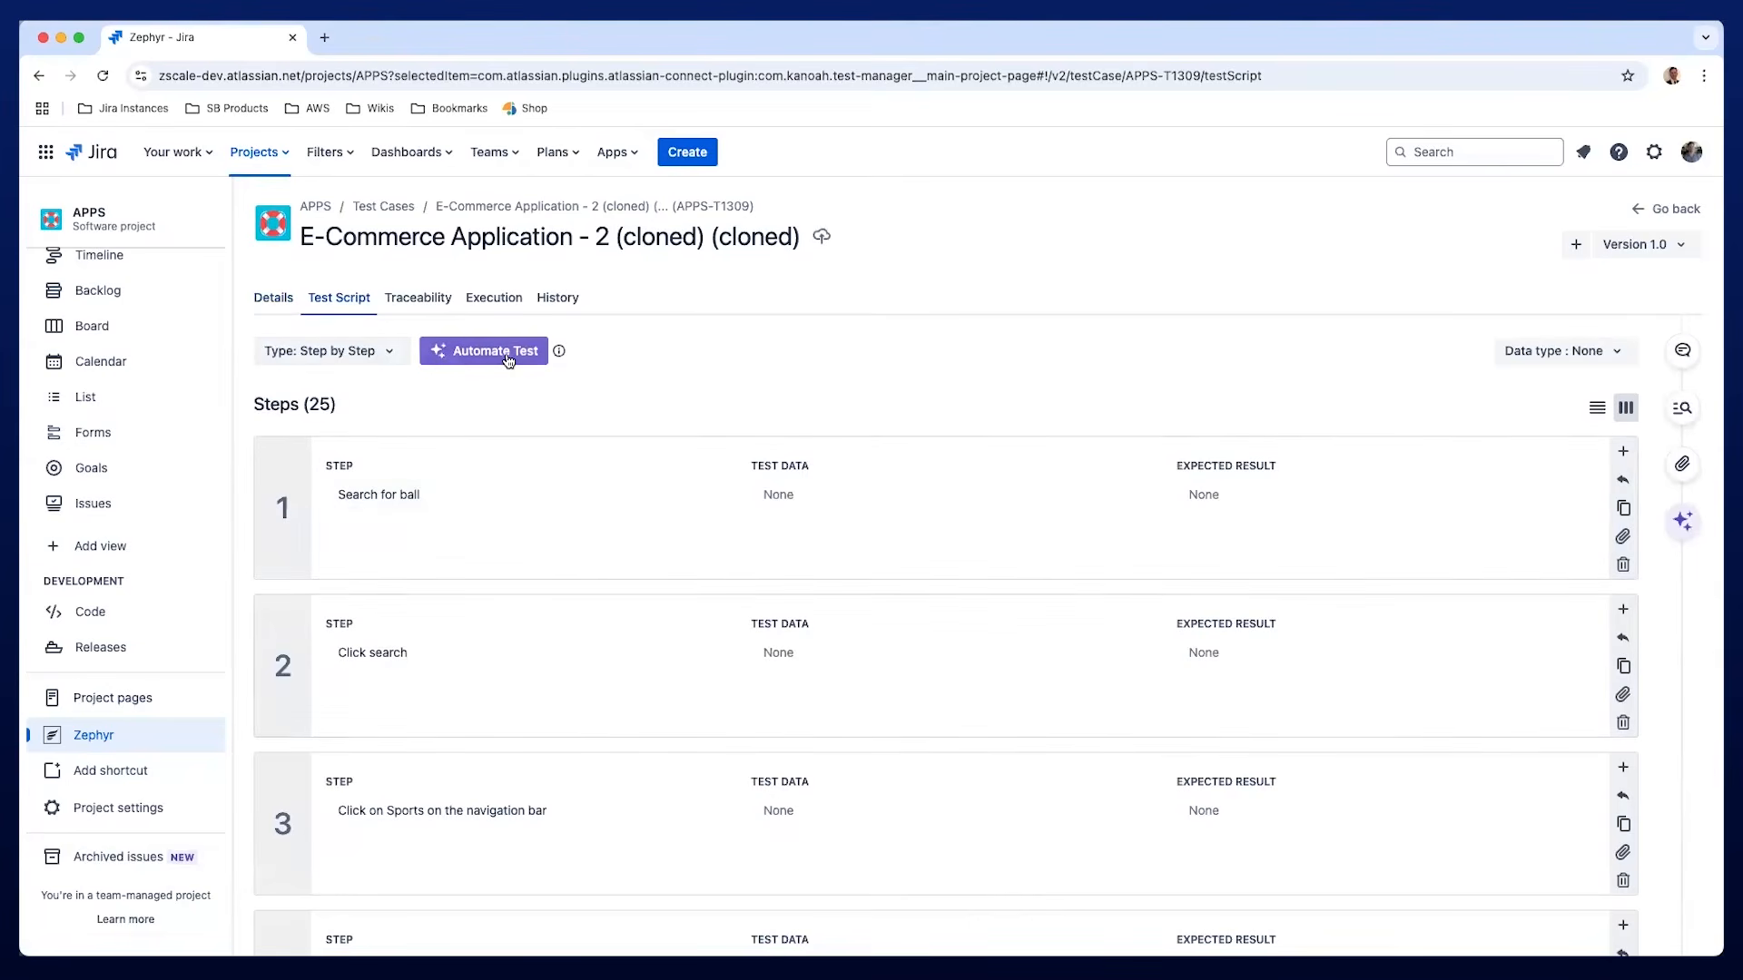
# Open the bookmarked Shop site in a new browser tab and copy its web address.
pyautogui.click(324, 37)
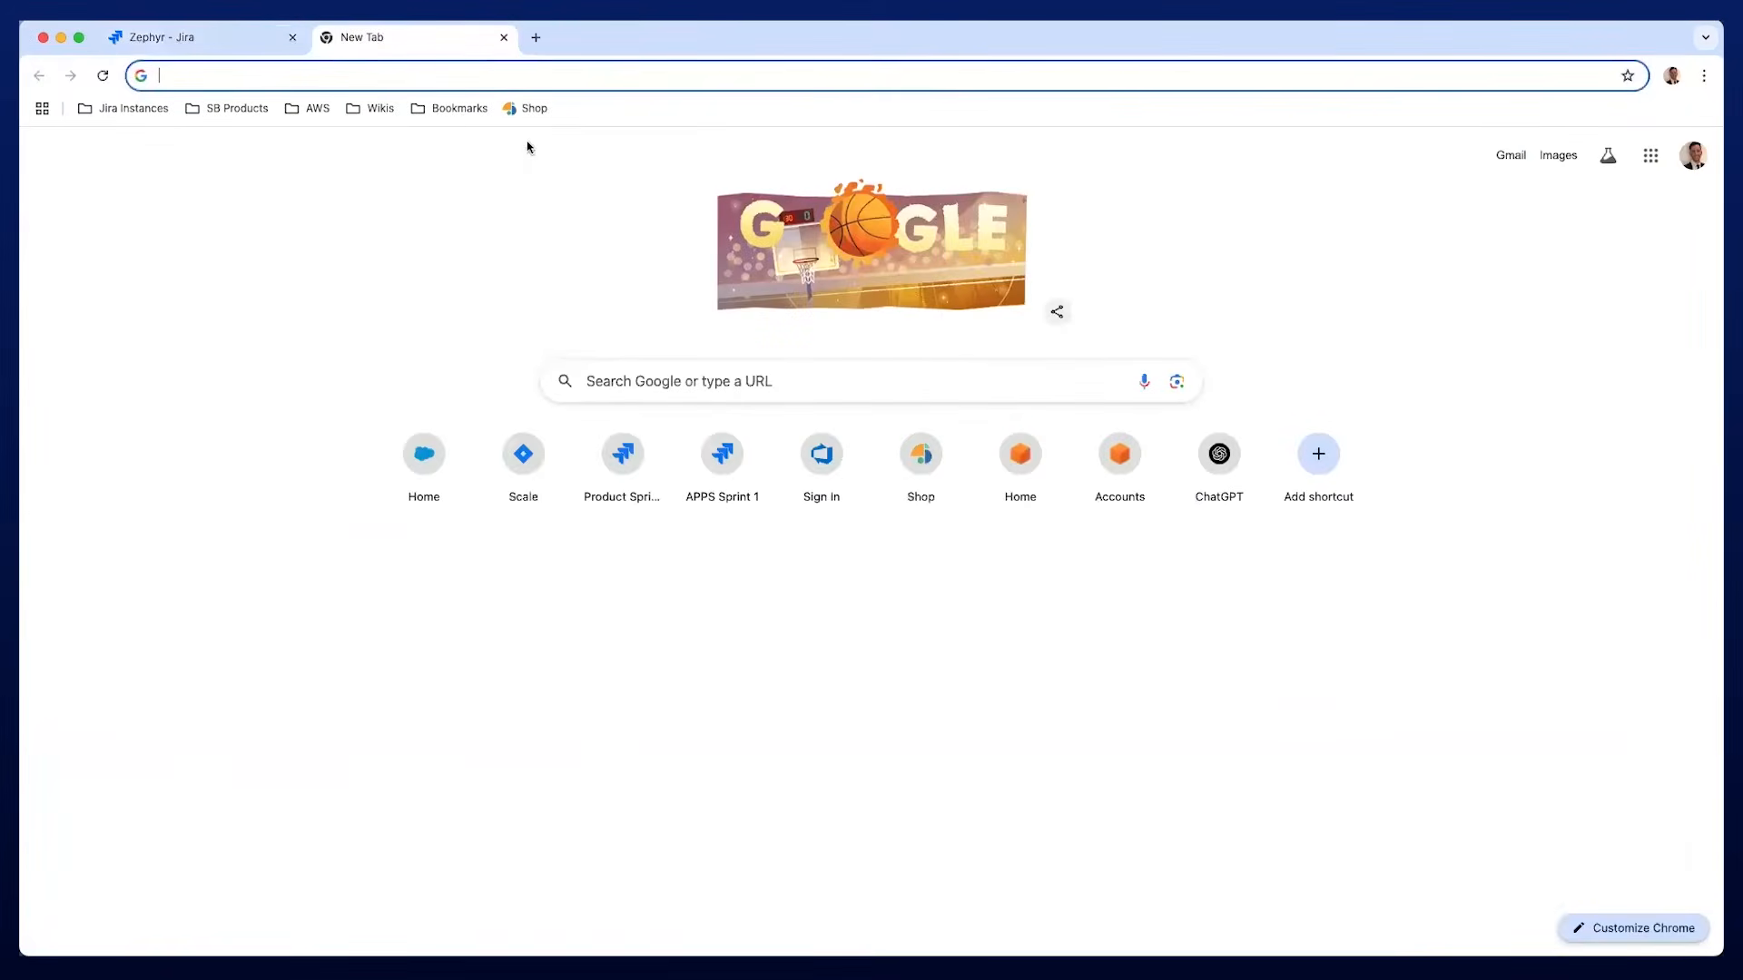
pyautogui.click(534, 110)
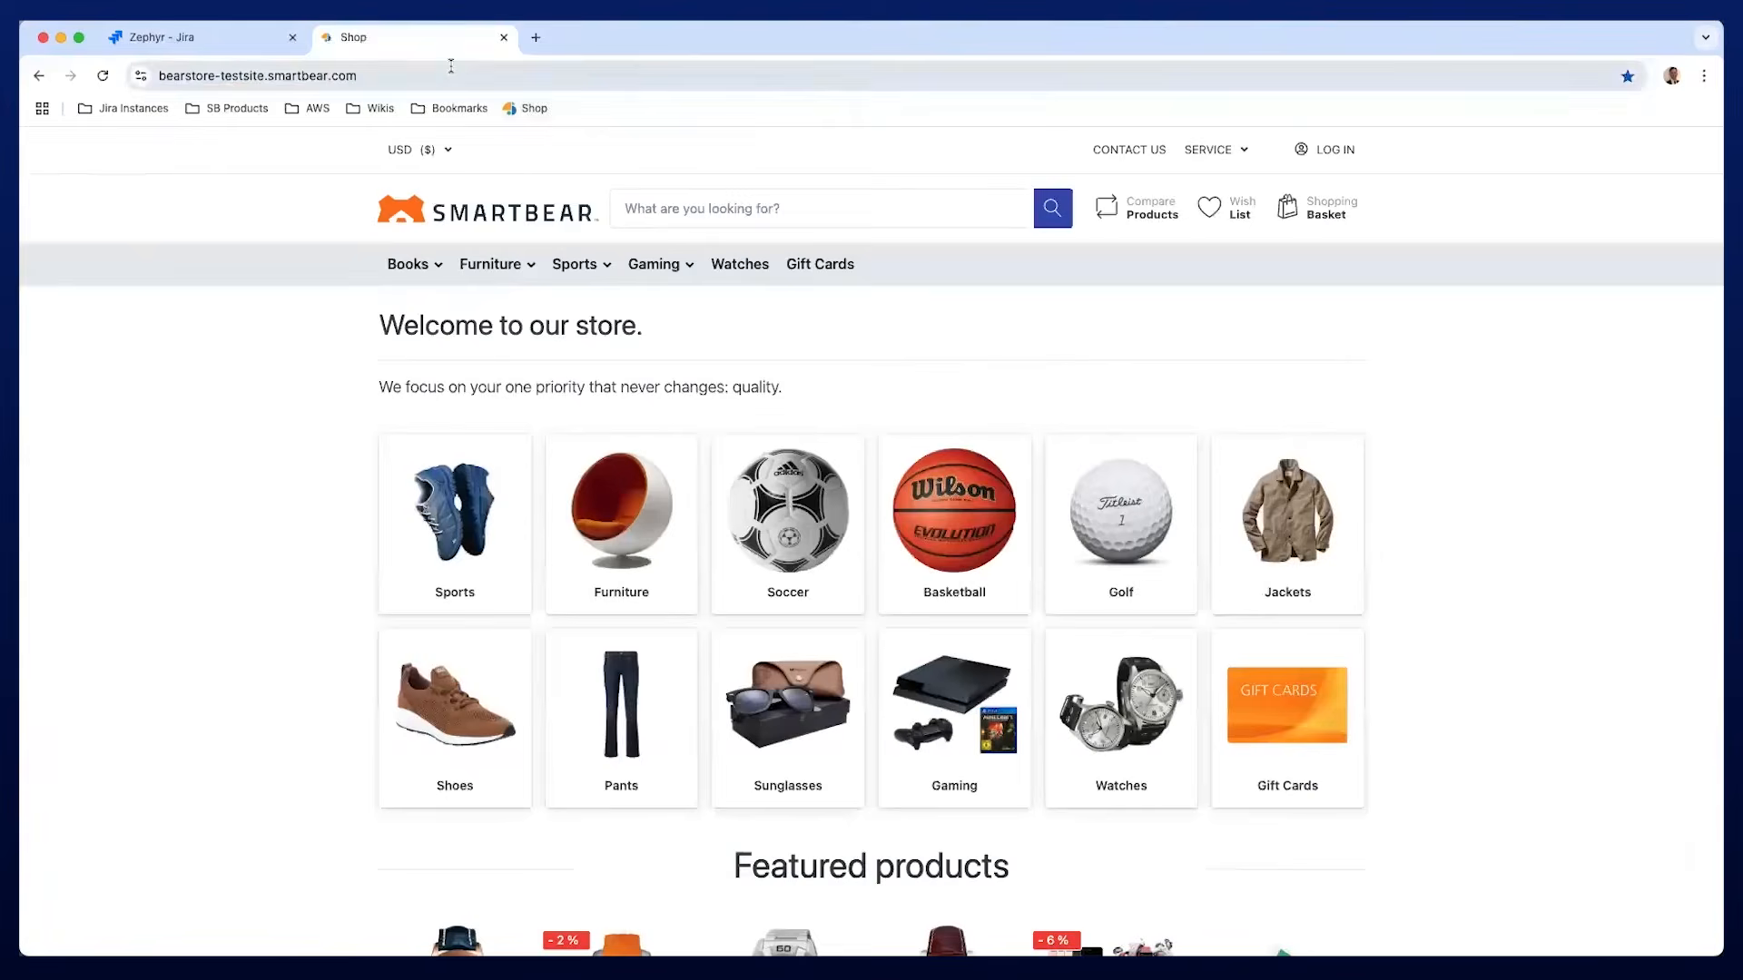
pyautogui.click(423, 72)
pyautogui.press('super+c')
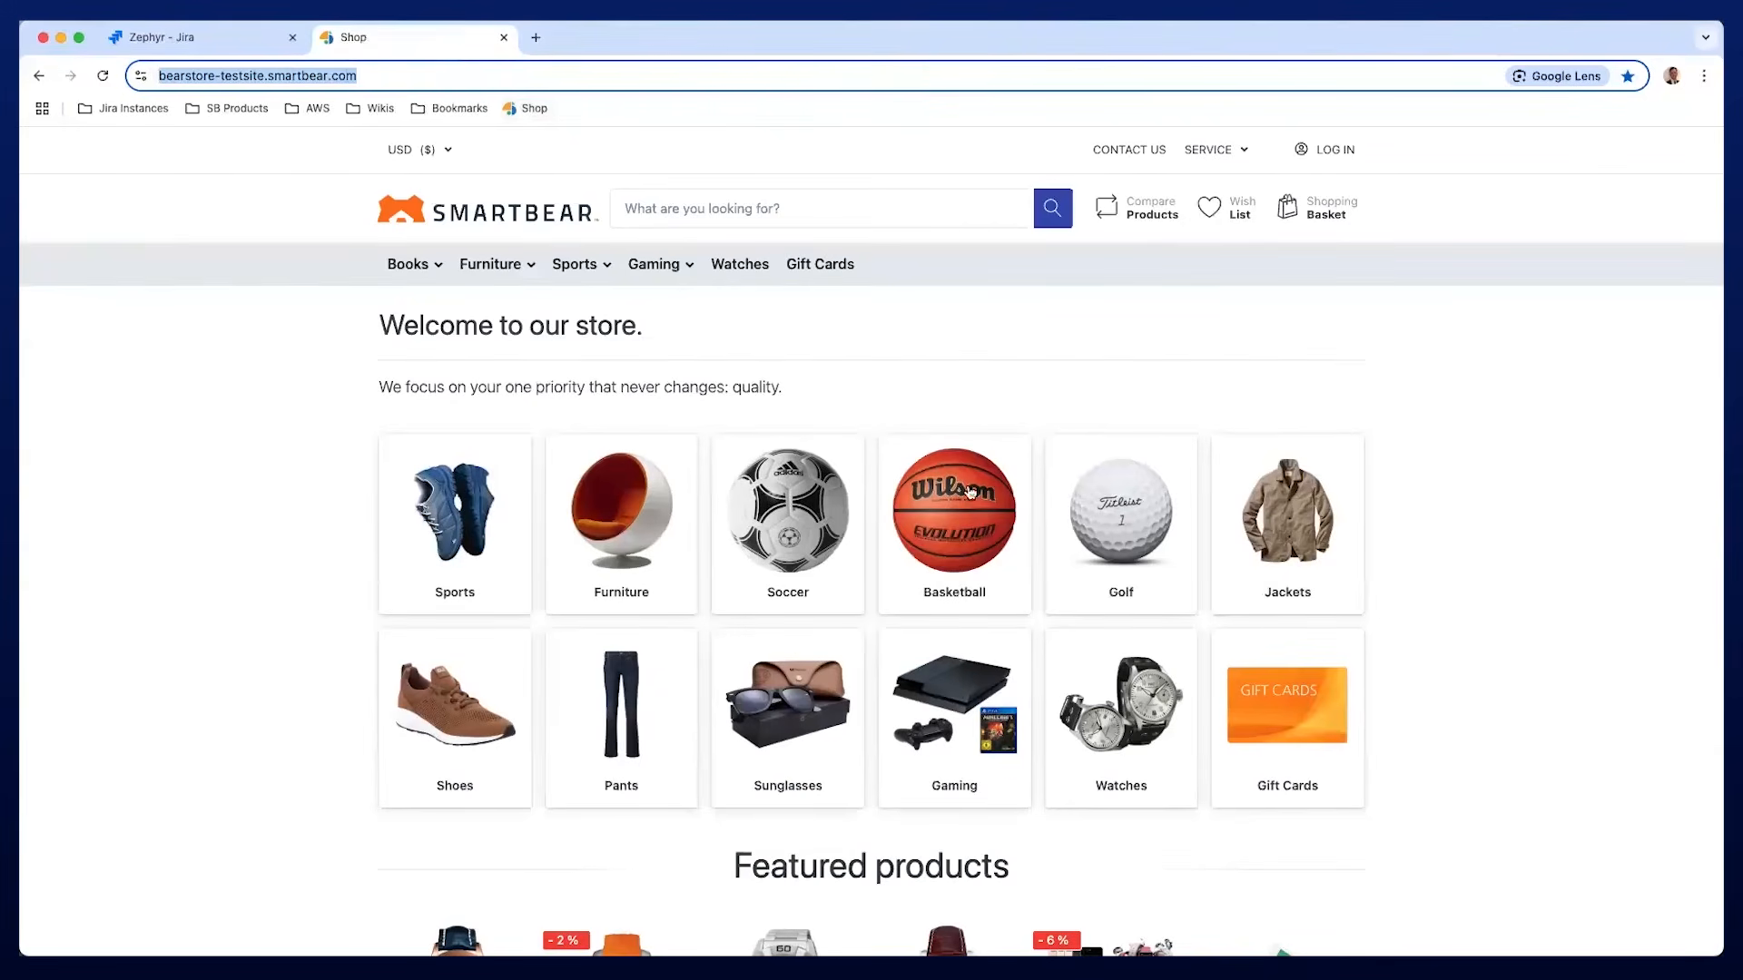
# View the store's Basketball category, go back to the store's home page, and return to the Zephyr test script.
pyautogui.click(951, 529)
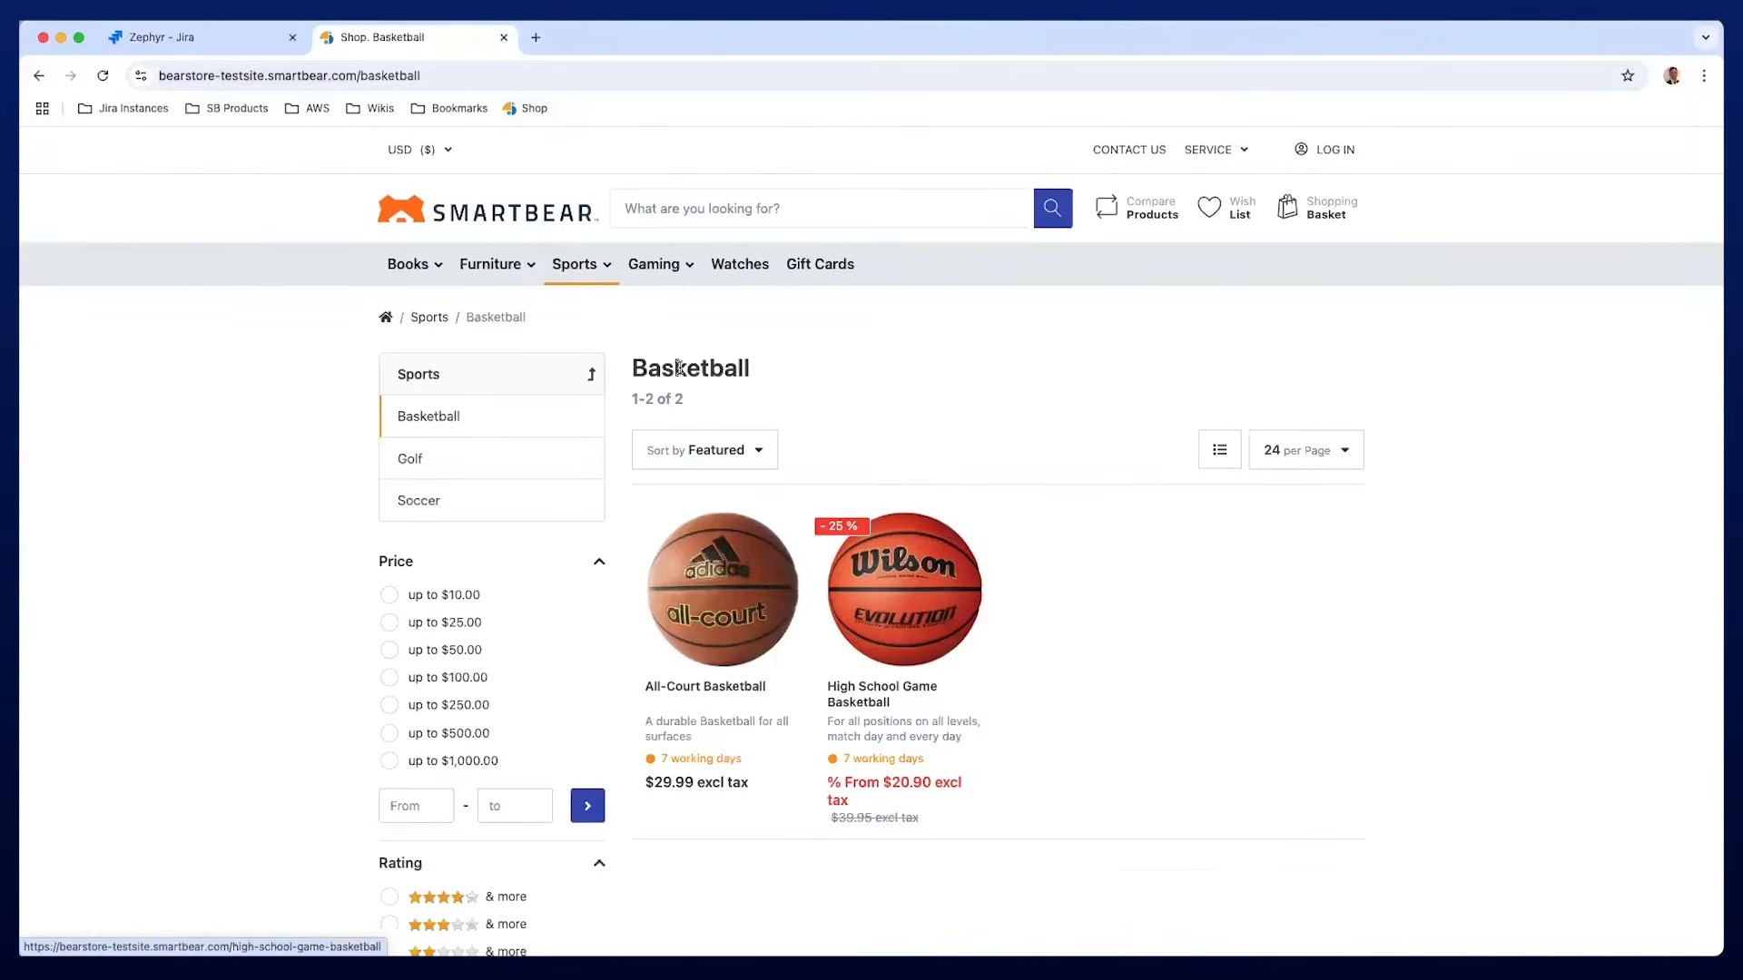
pyautogui.click(538, 216)
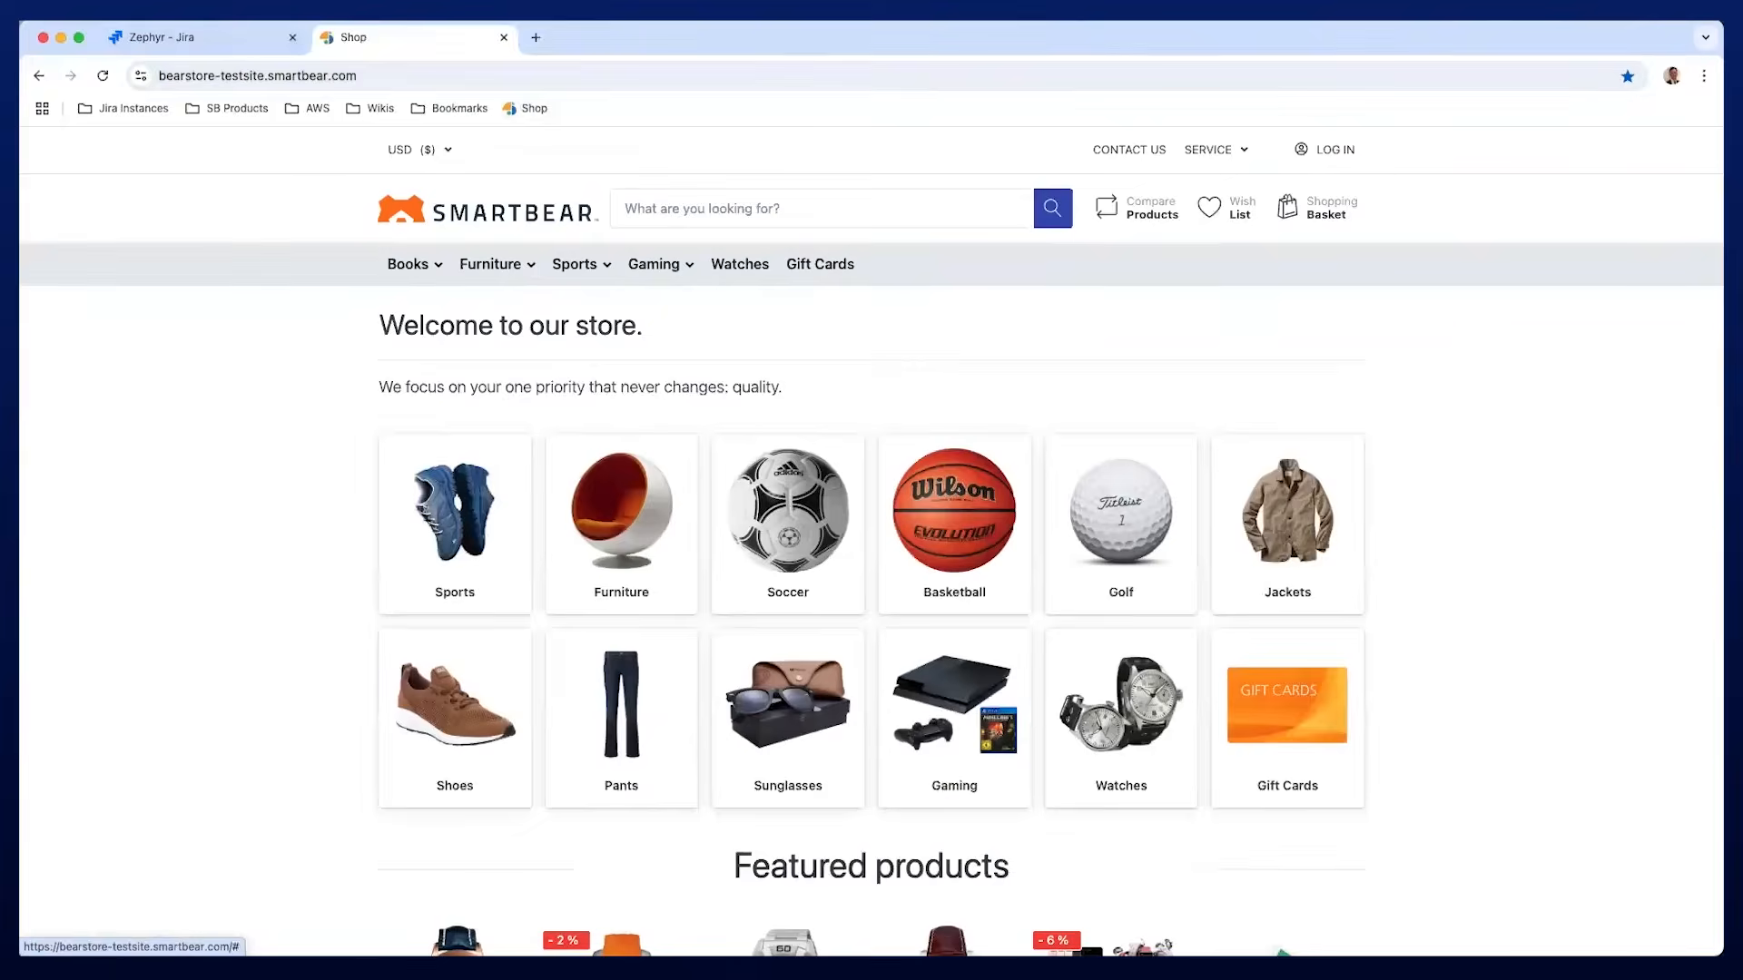
pyautogui.click(218, 41)
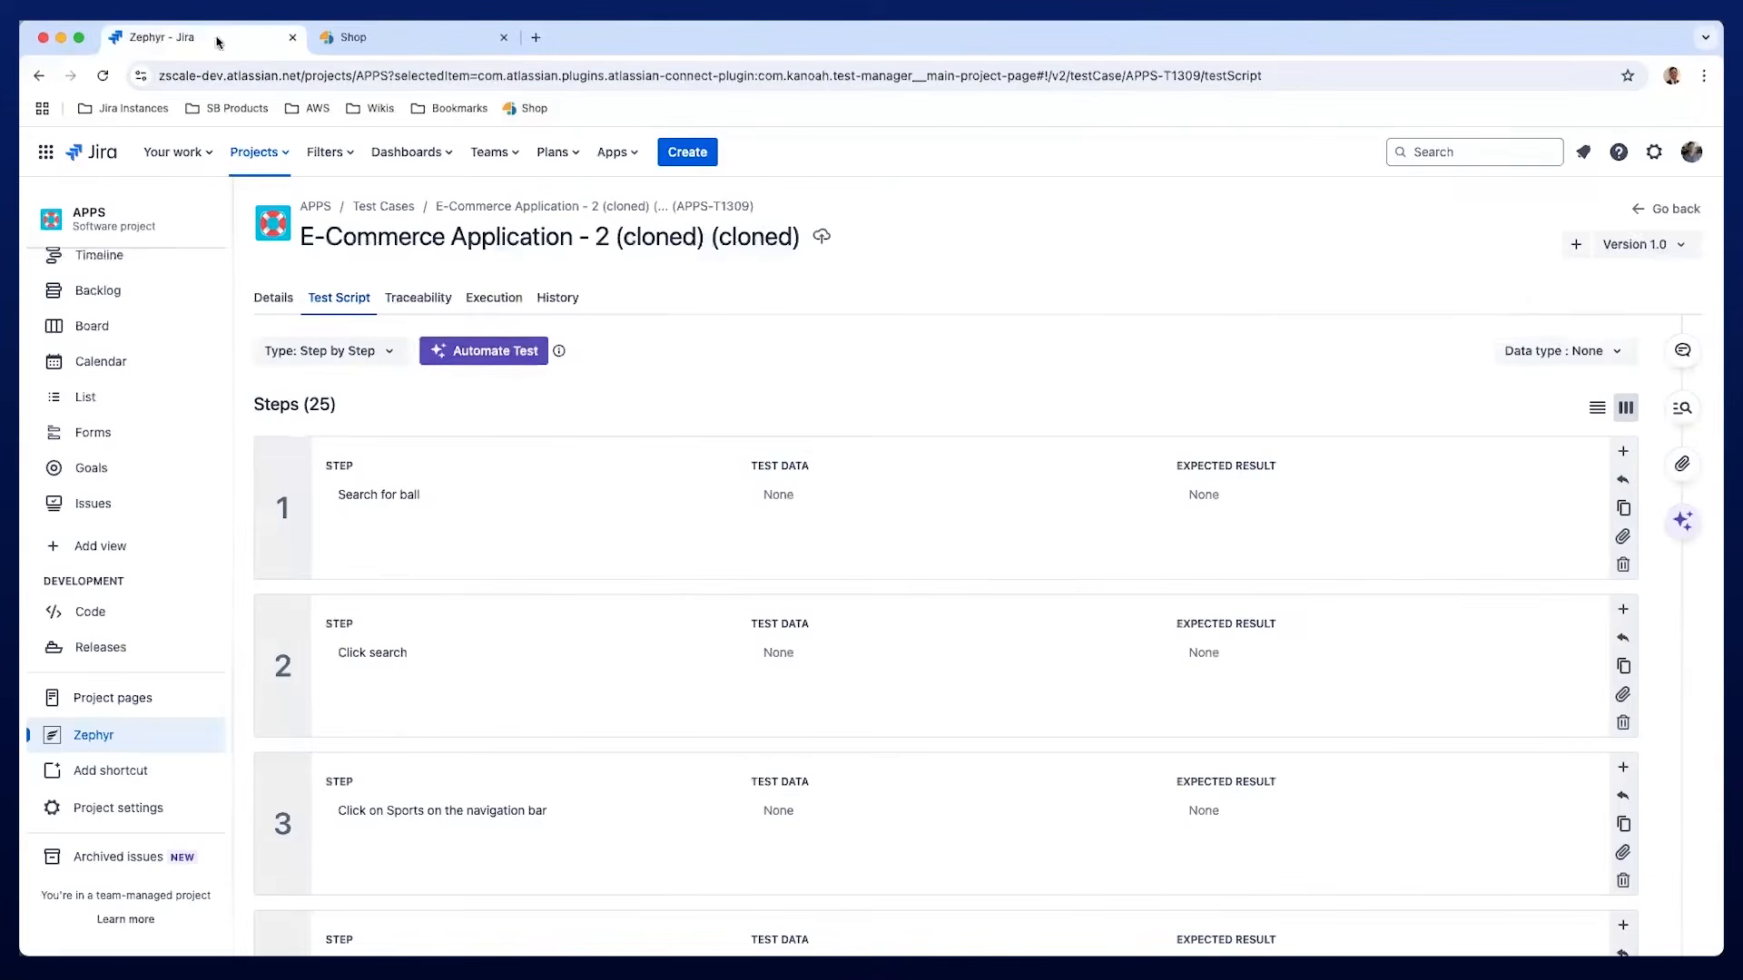
pyautogui.click(451, 350)
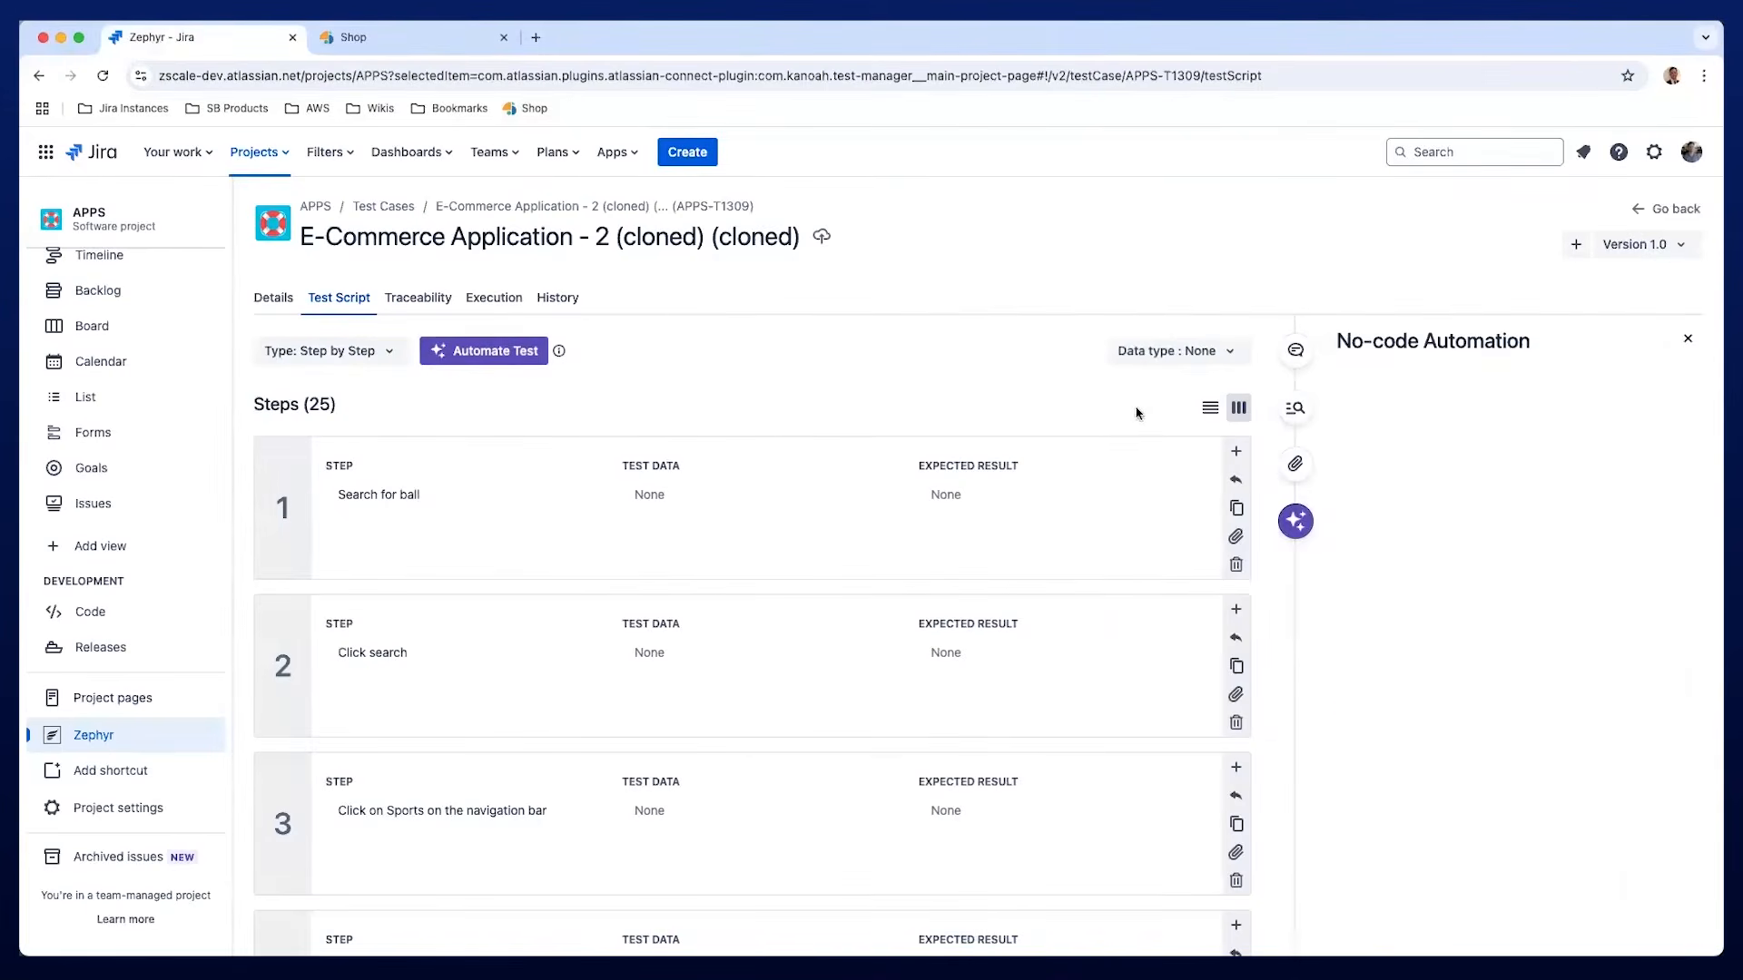
pyautogui.scroll(-10, 983, 595)
pyautogui.scroll(-15, 983, 594)
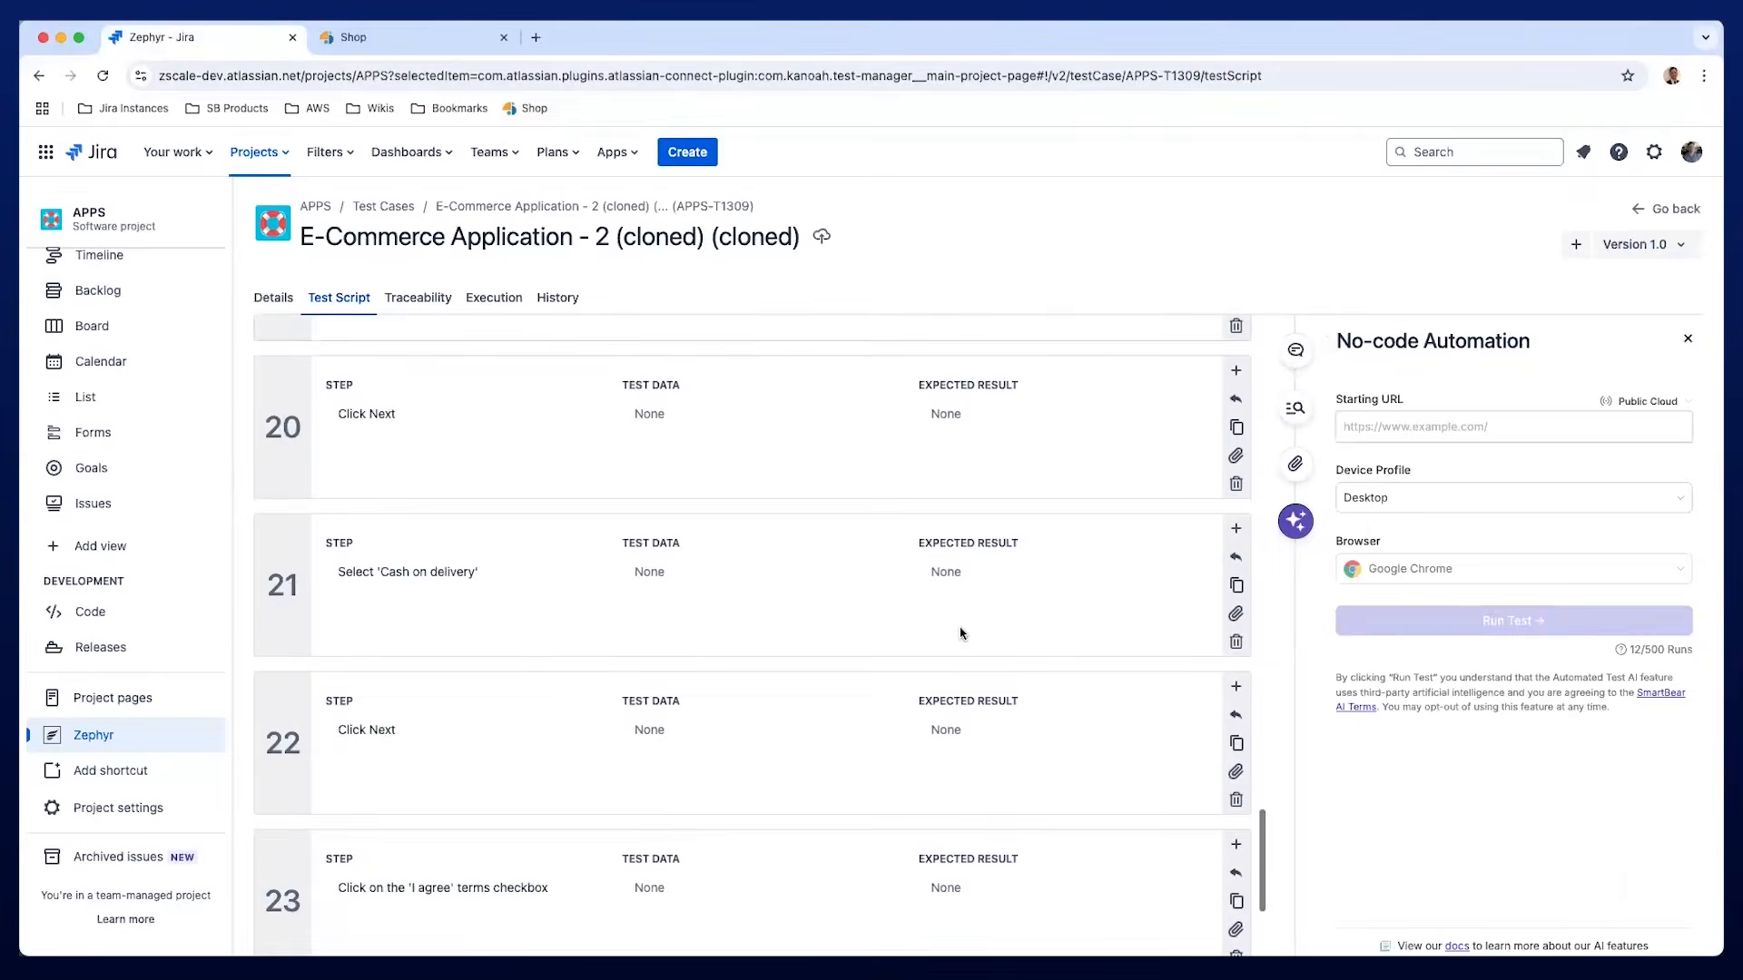
pyautogui.scroll(20, 945, 572)
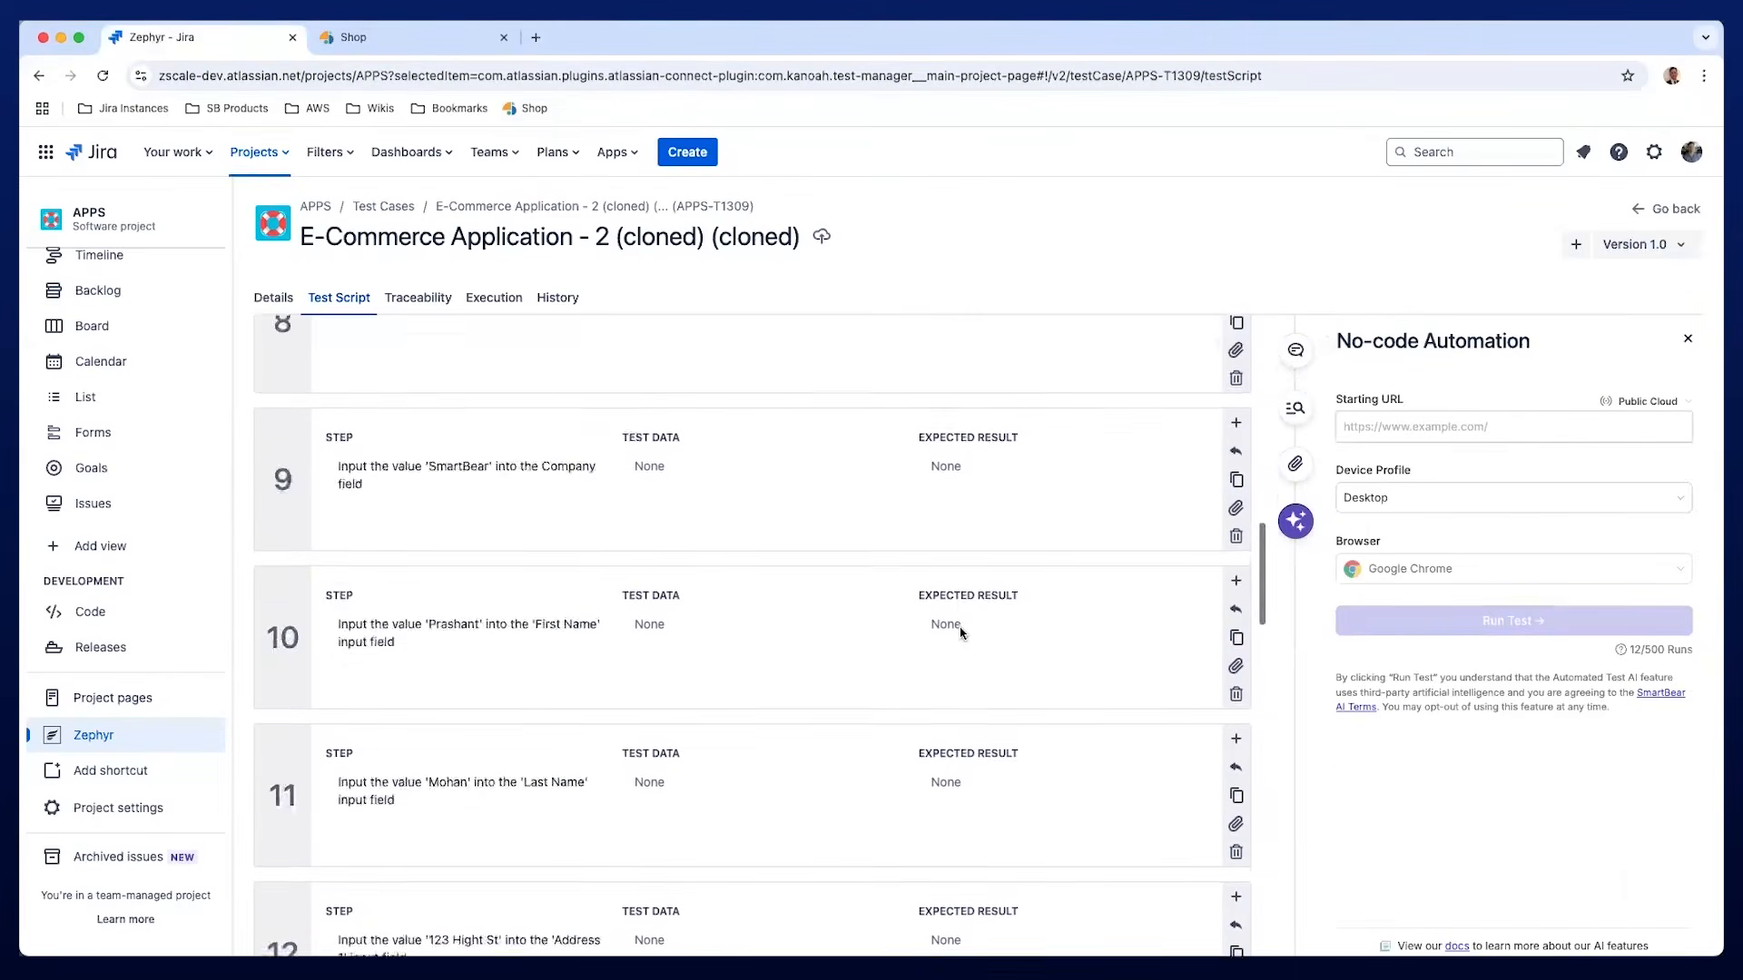
pyautogui.click(1429, 429)
pyautogui.press('super+v')
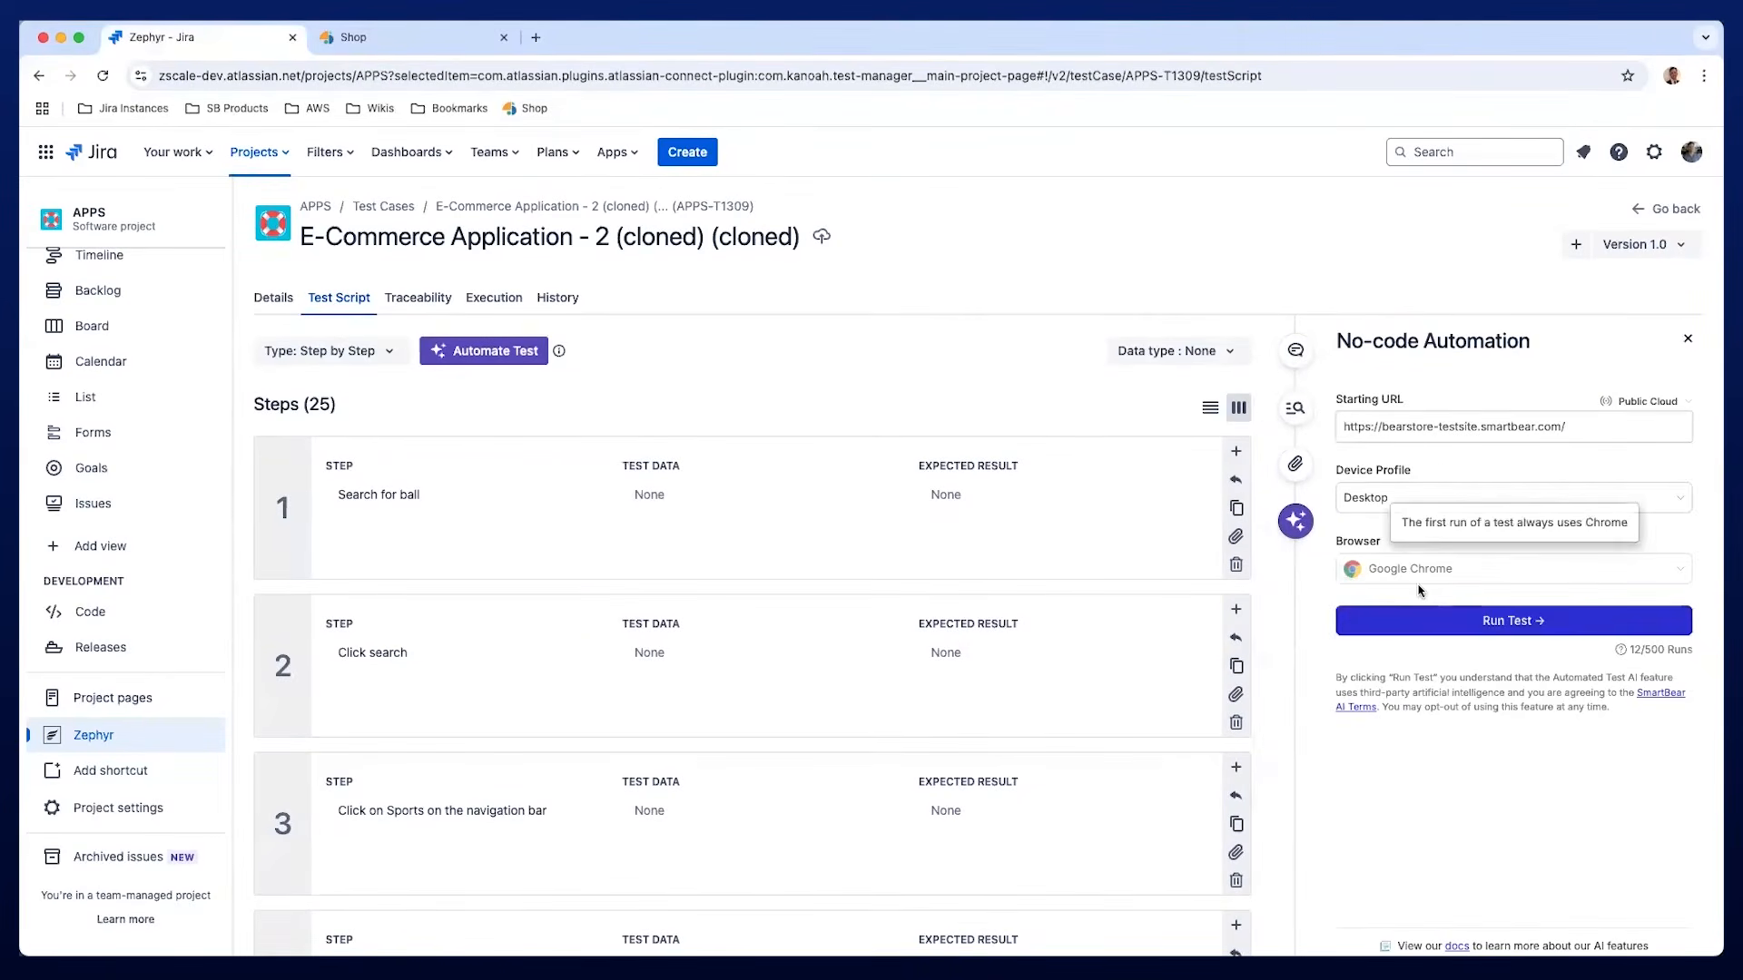
pyautogui.click(1375, 623)
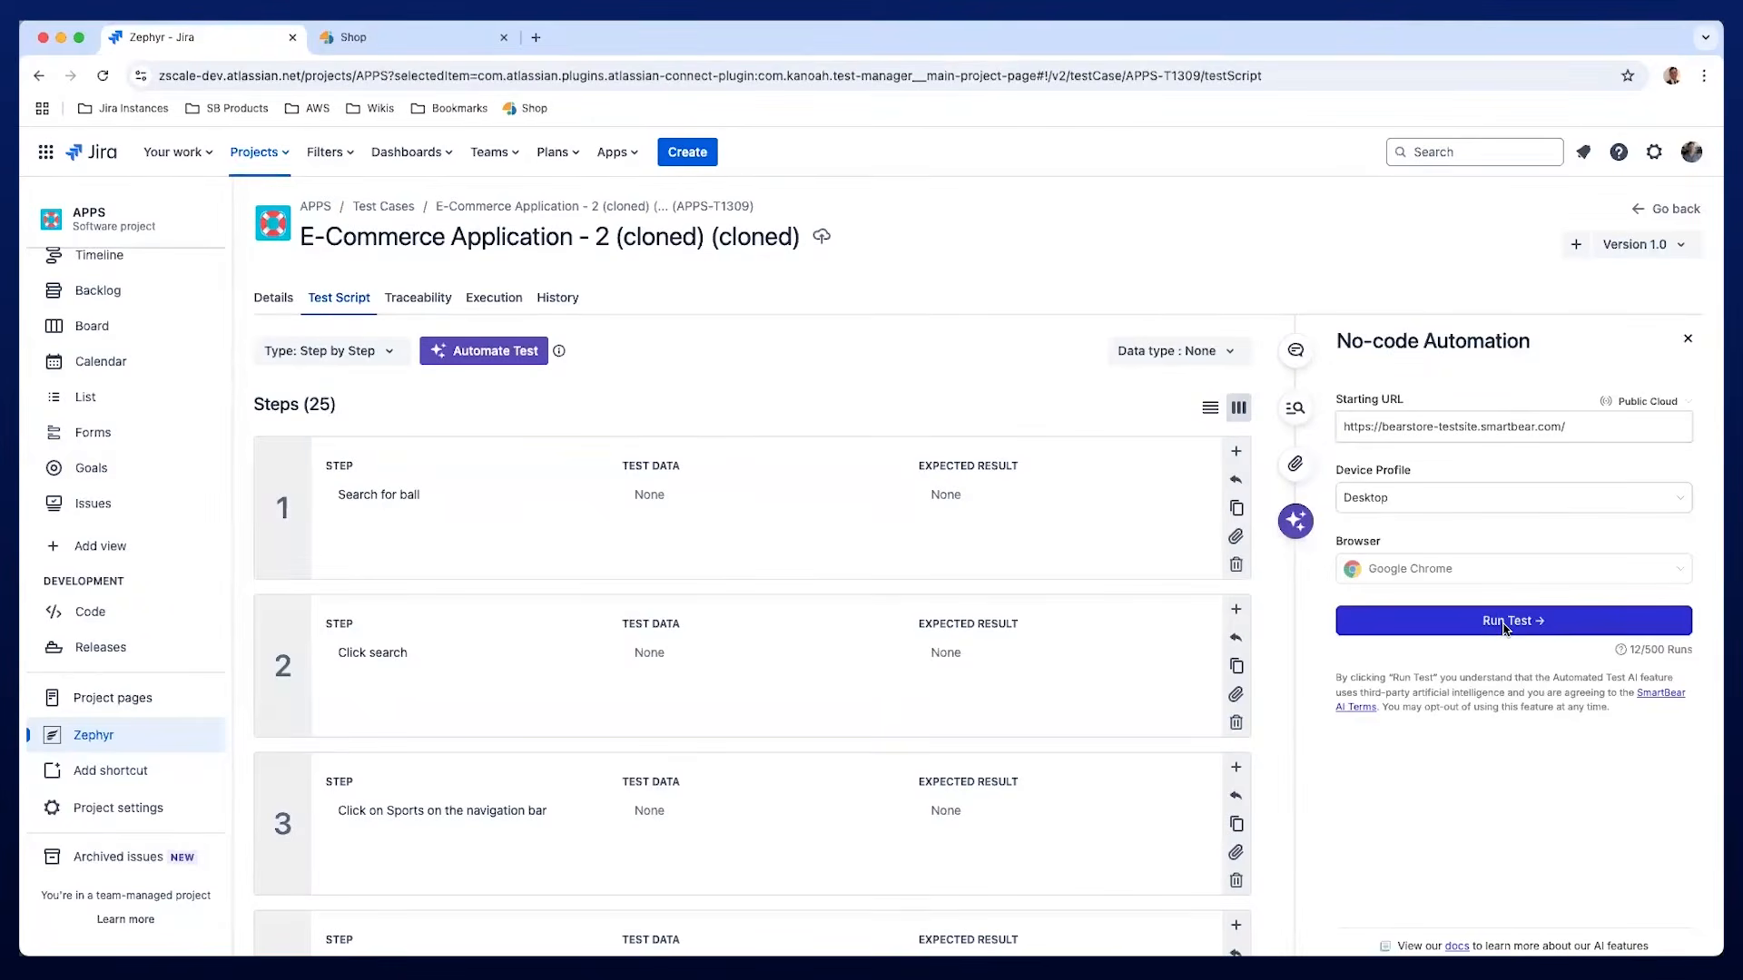
pyautogui.click(1504, 624)
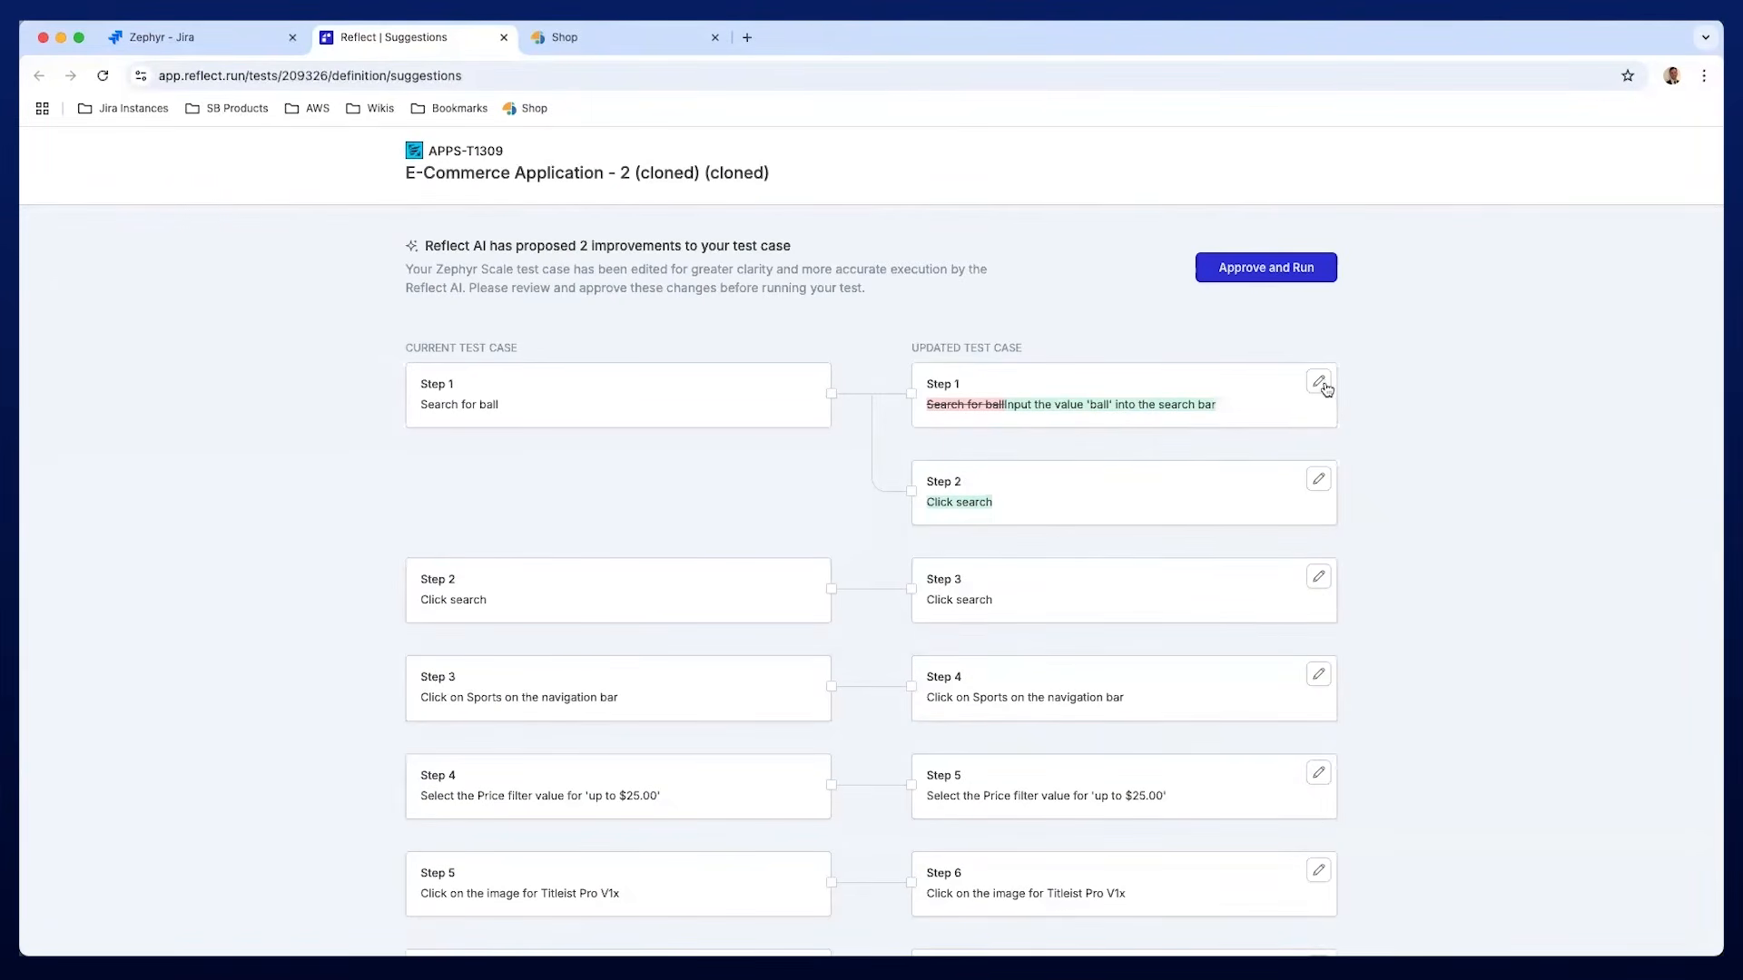
# Approve the suggested test case improvements and run the test, checking the run in Zephyr before returning to the Reflect recording.
pyautogui.click(1244, 276)
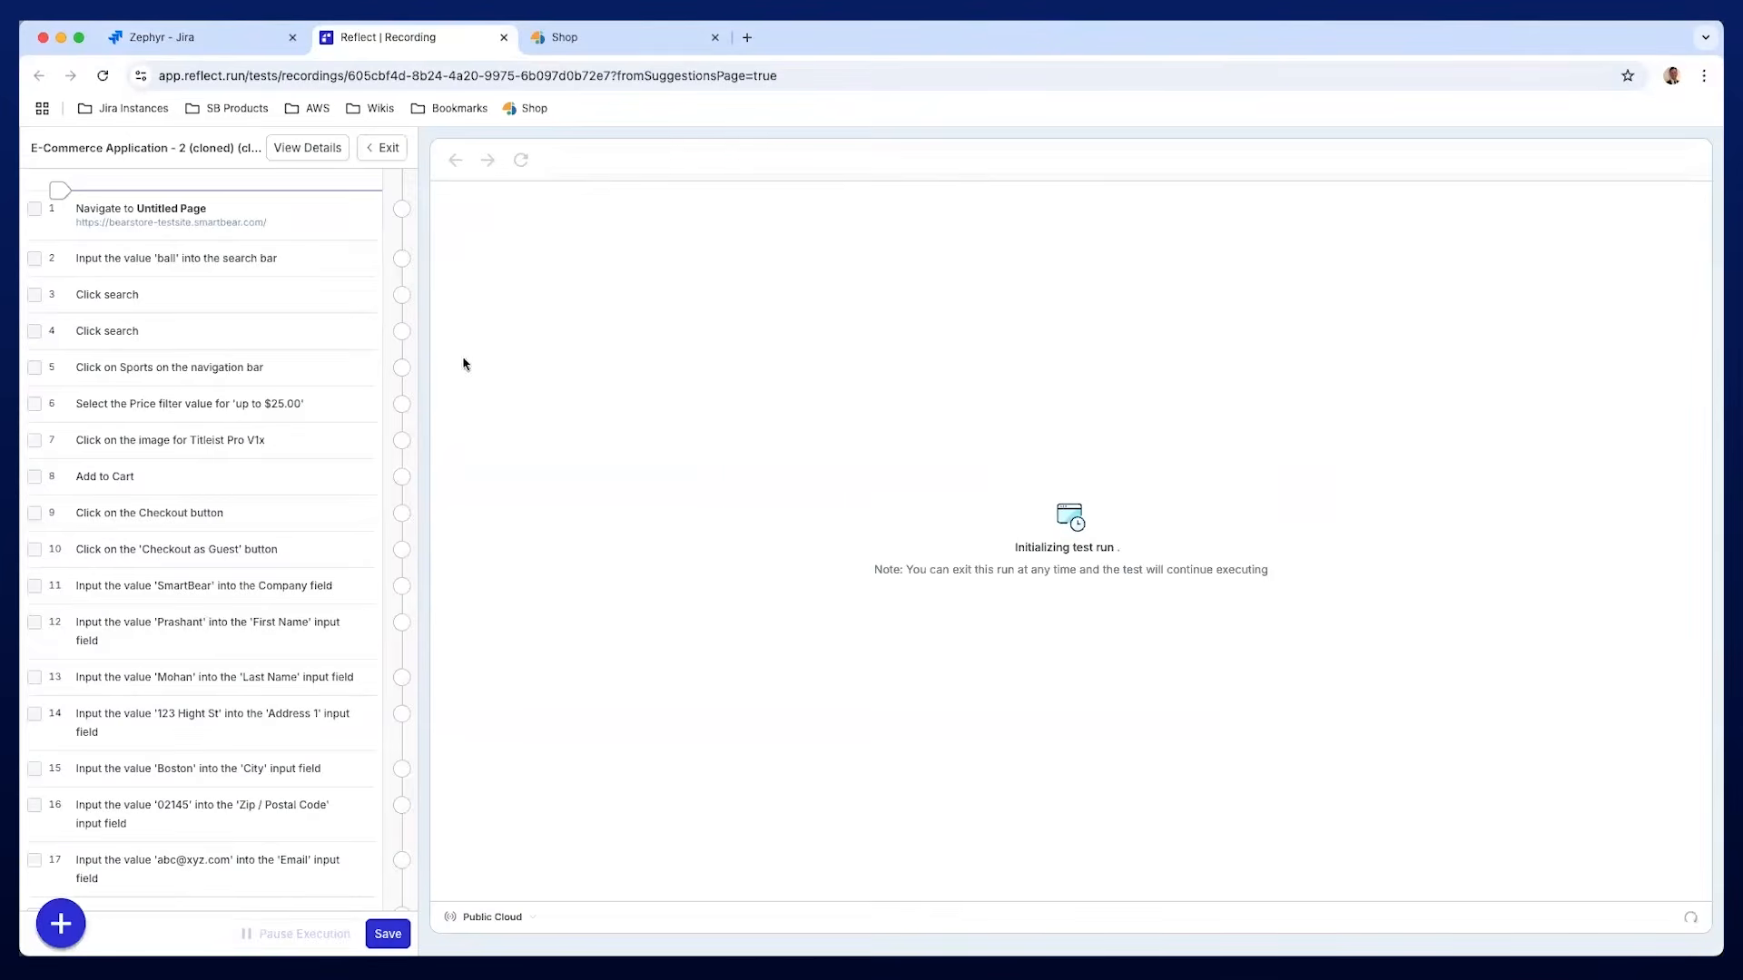
pyautogui.click(253, 42)
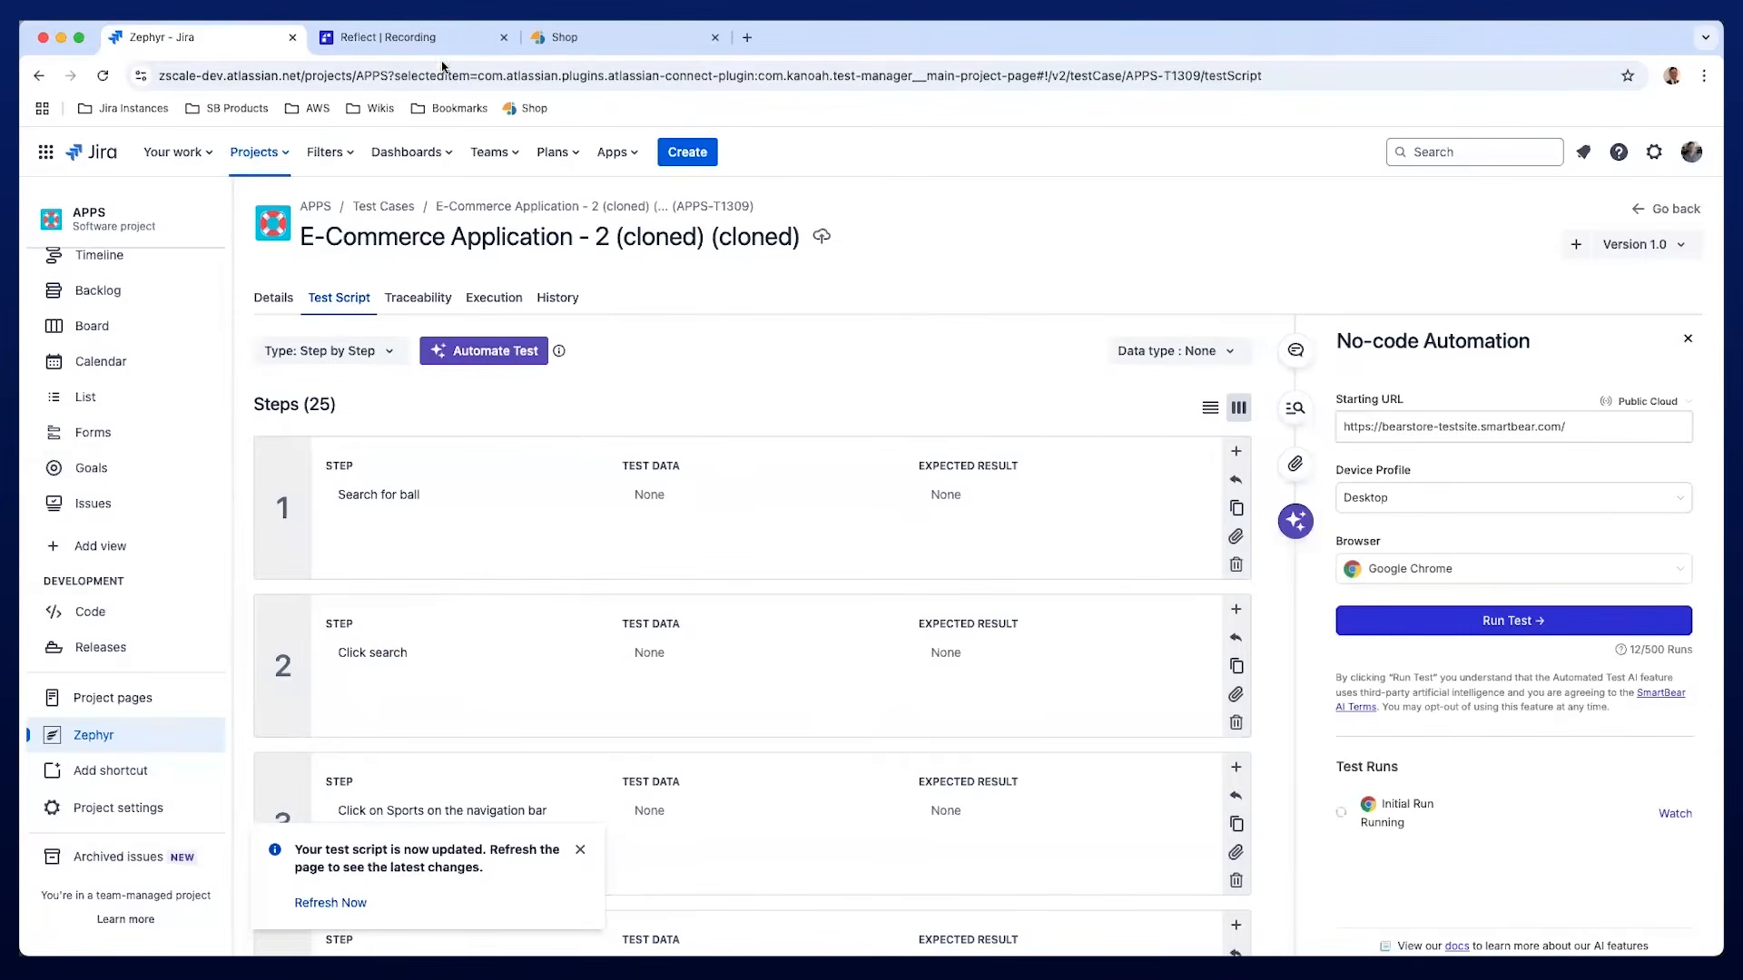
pyautogui.click(399, 37)
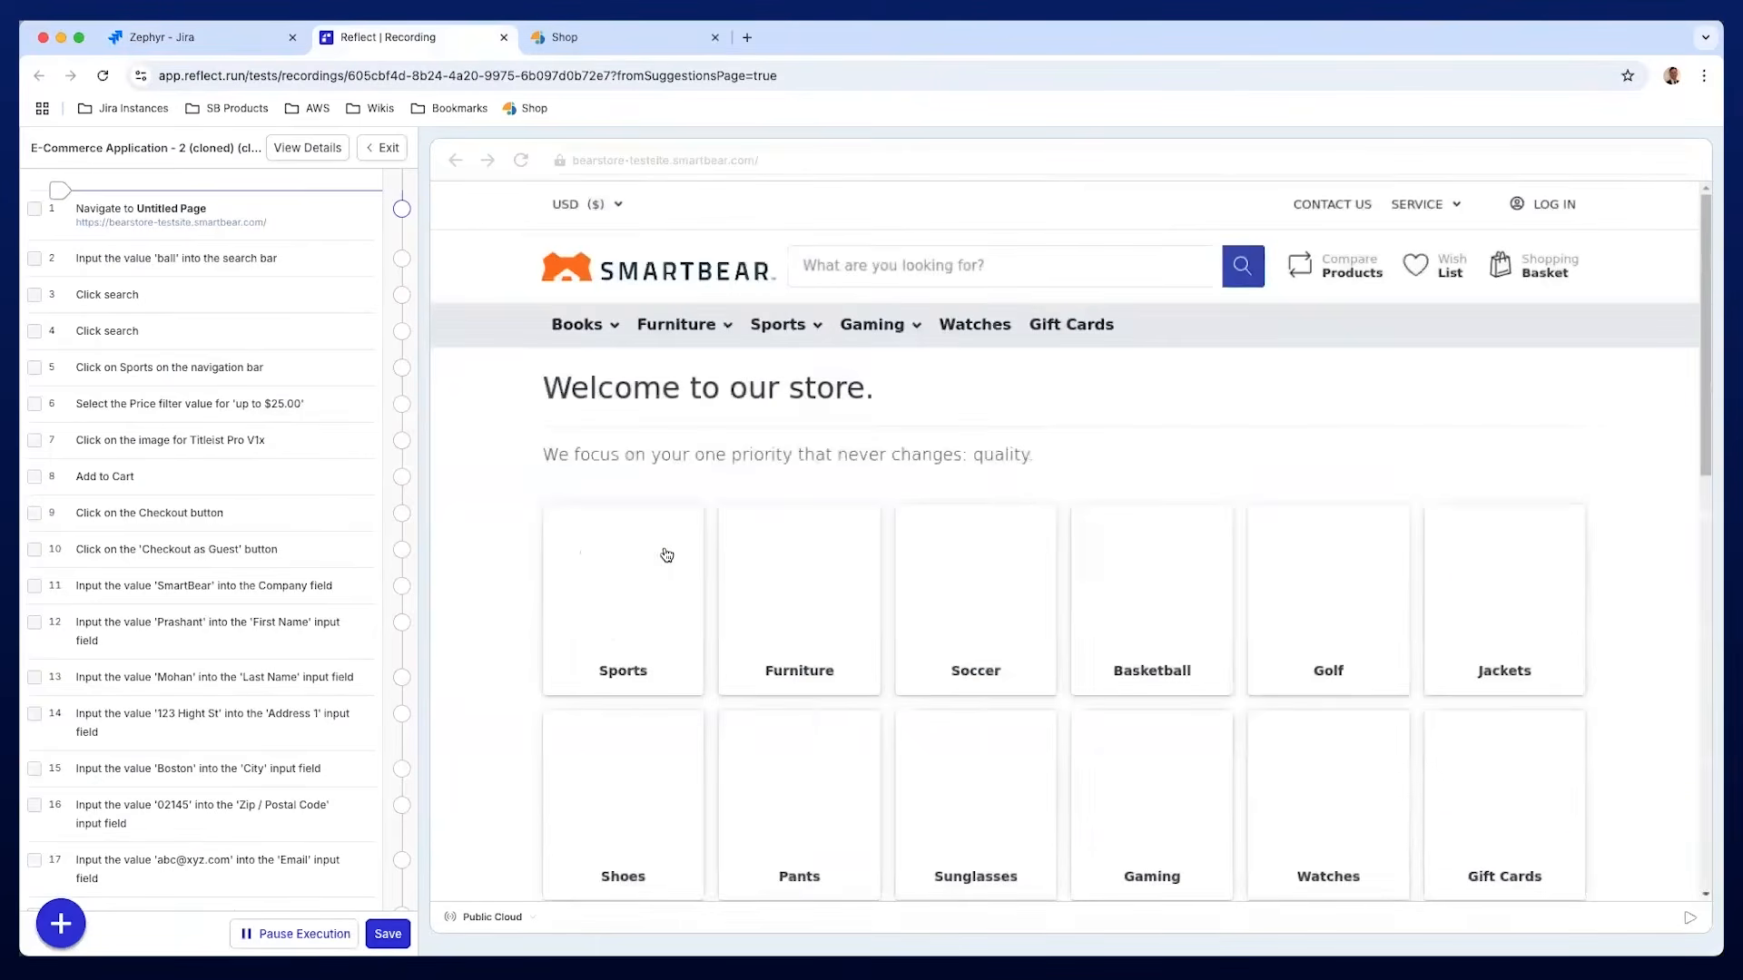
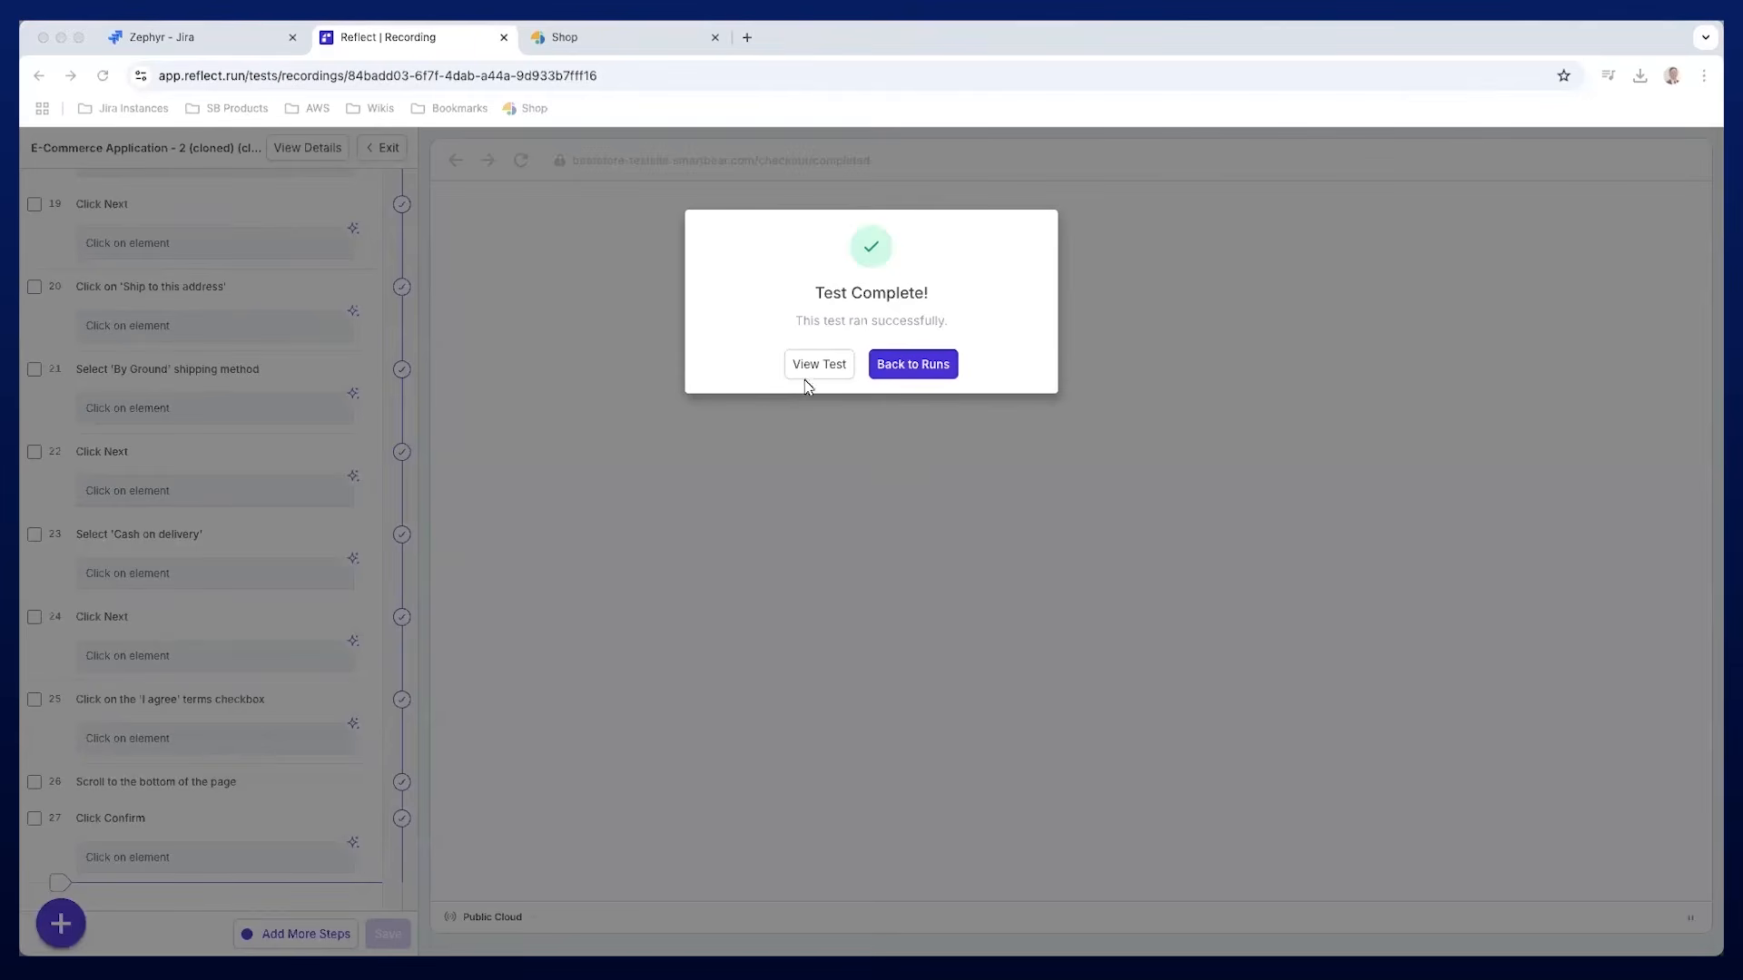
# Leave the completed test for the list of runs, and open the list of all Reflect tests.
pyautogui.click(832, 380)
pyautogui.click(917, 374)
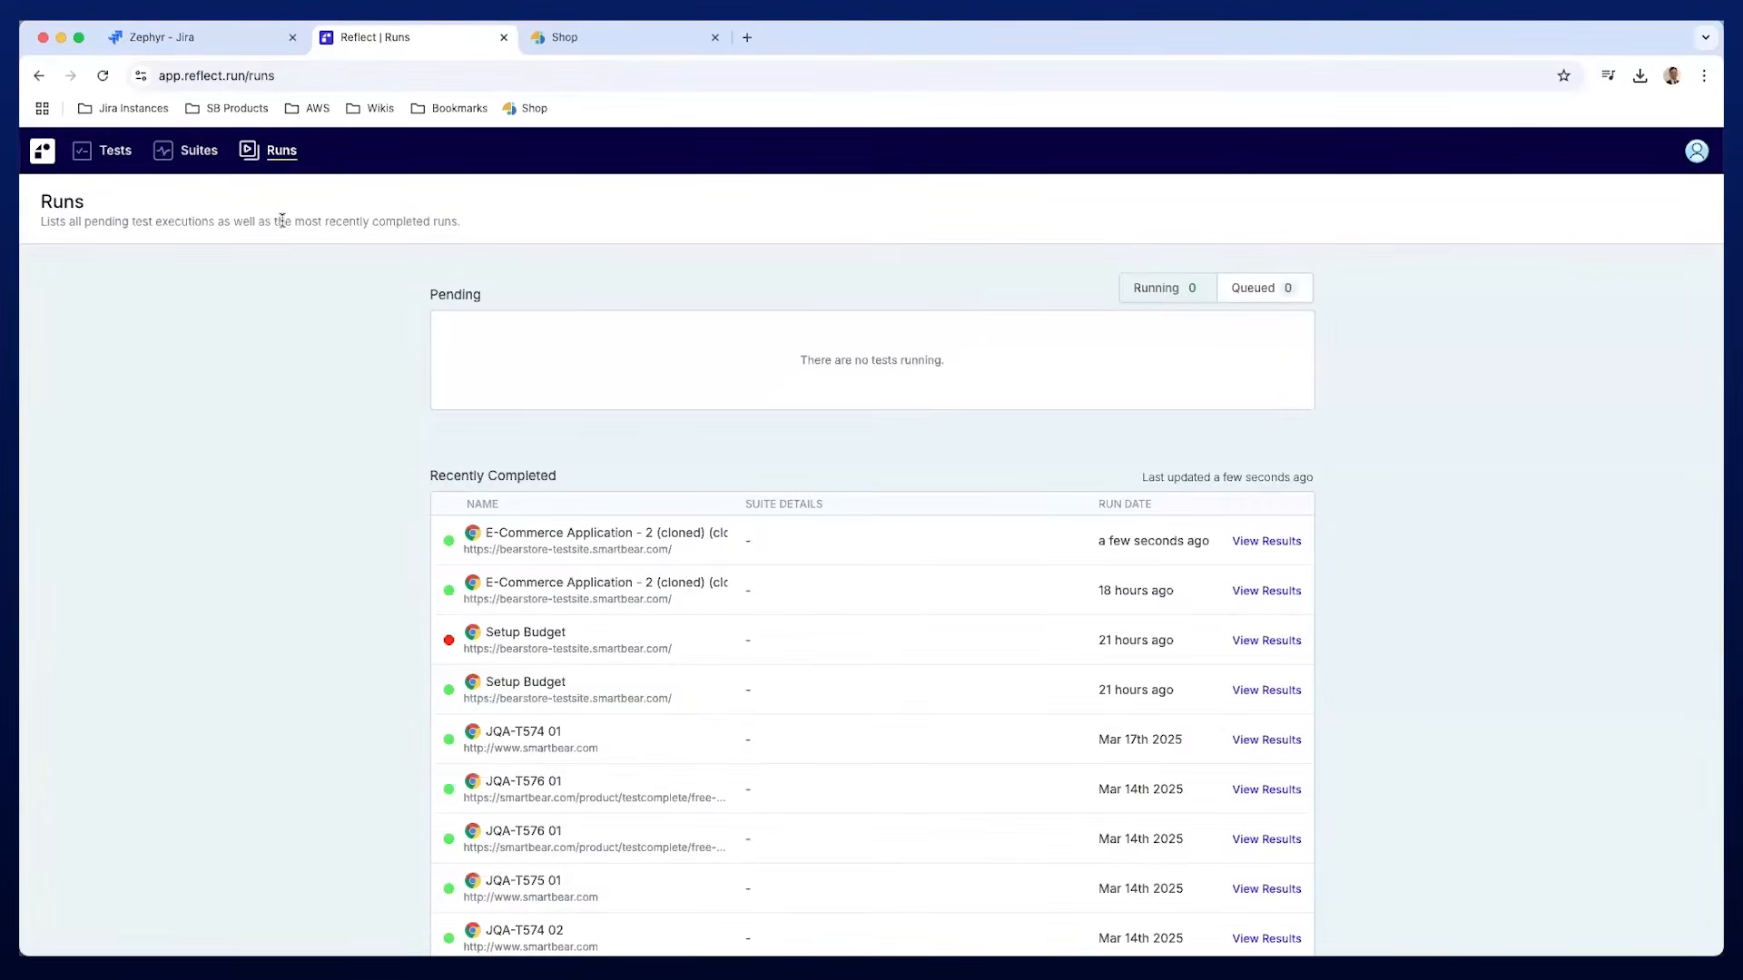
pyautogui.click(114, 157)
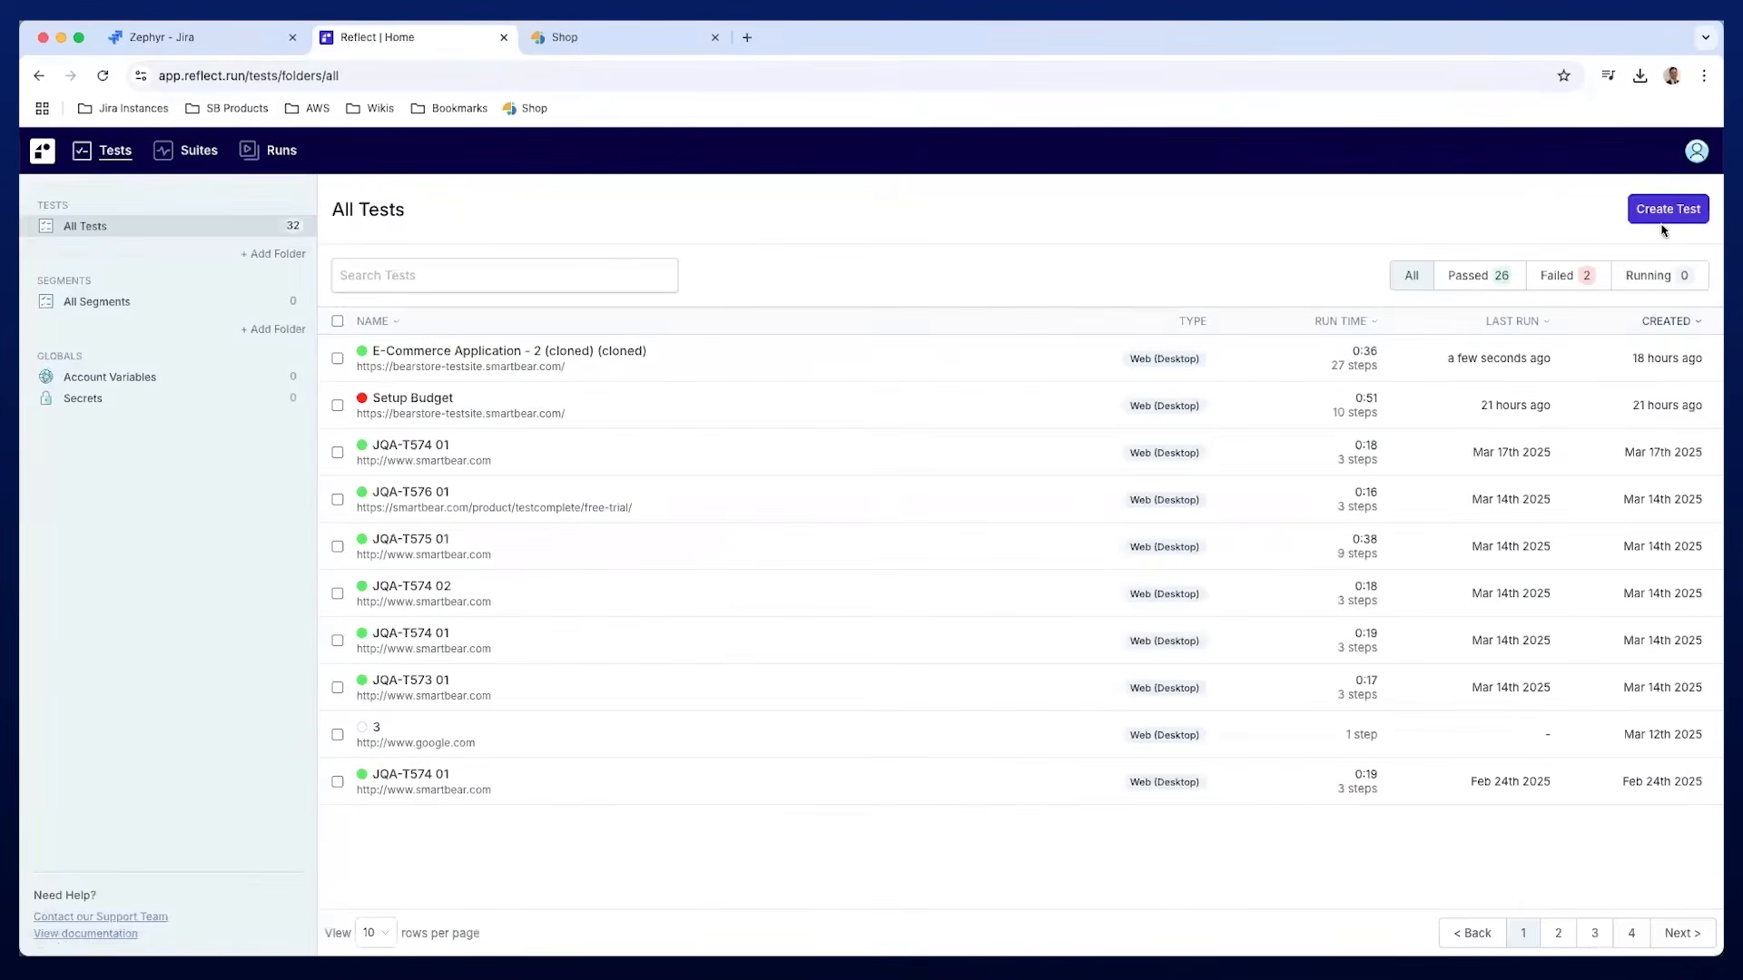
pyautogui.click(1663, 211)
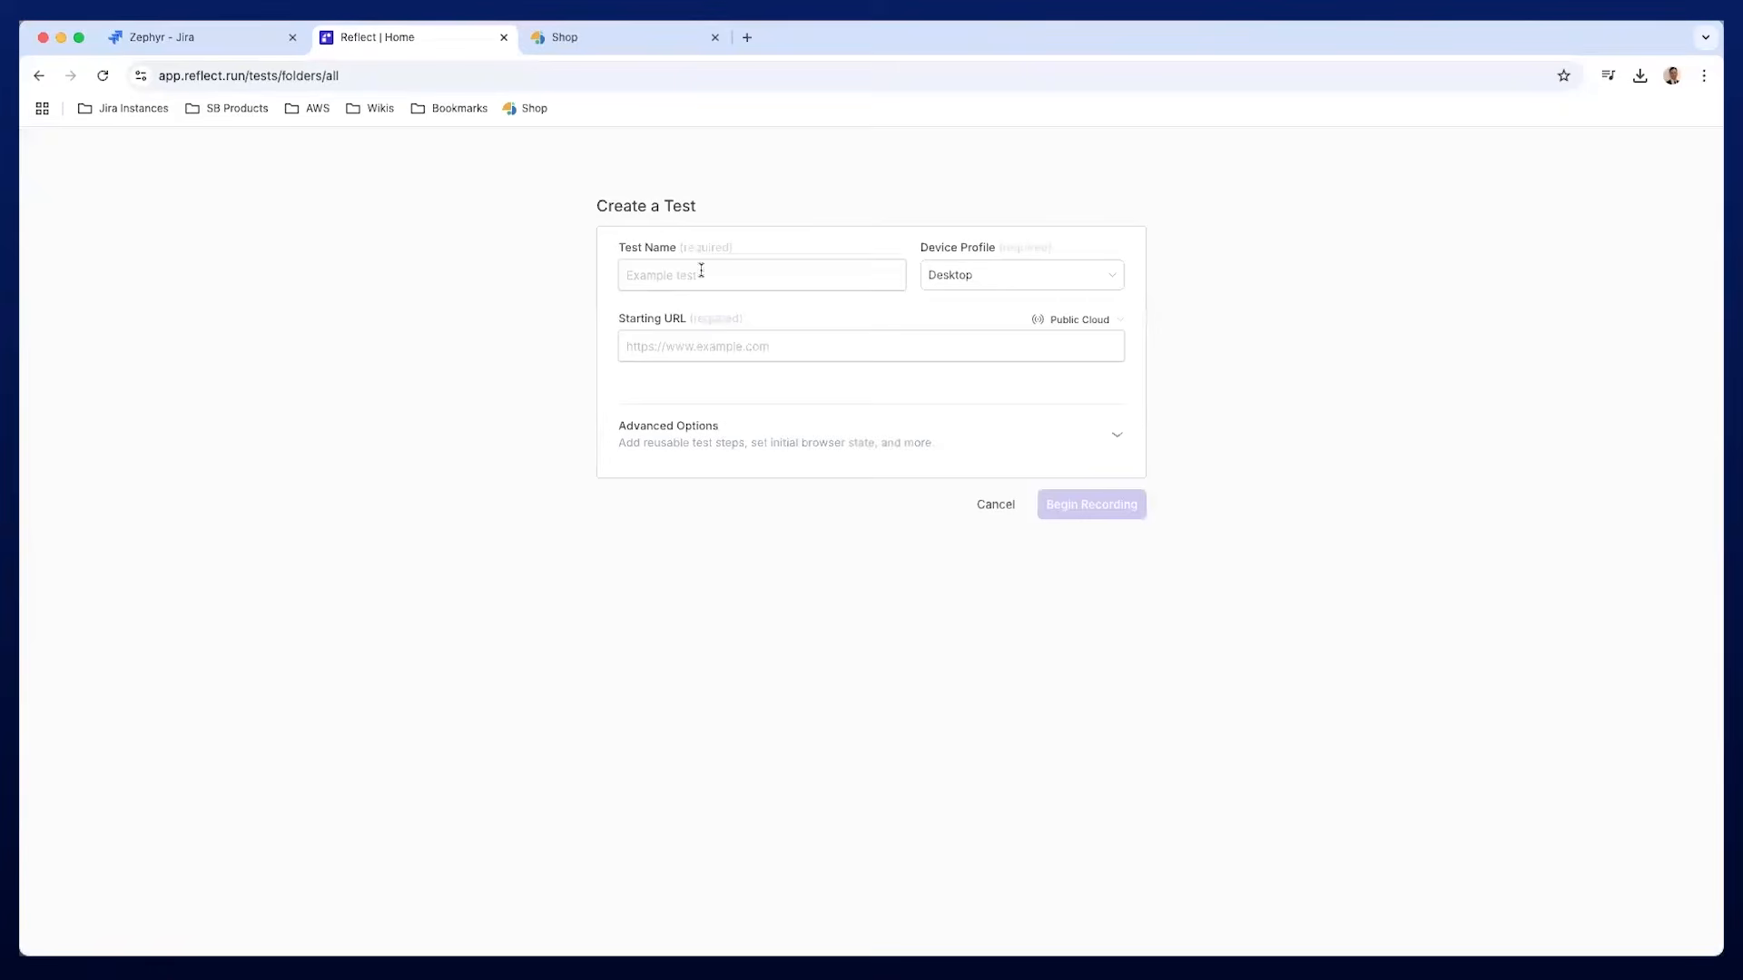
pyautogui.click(620, 34)
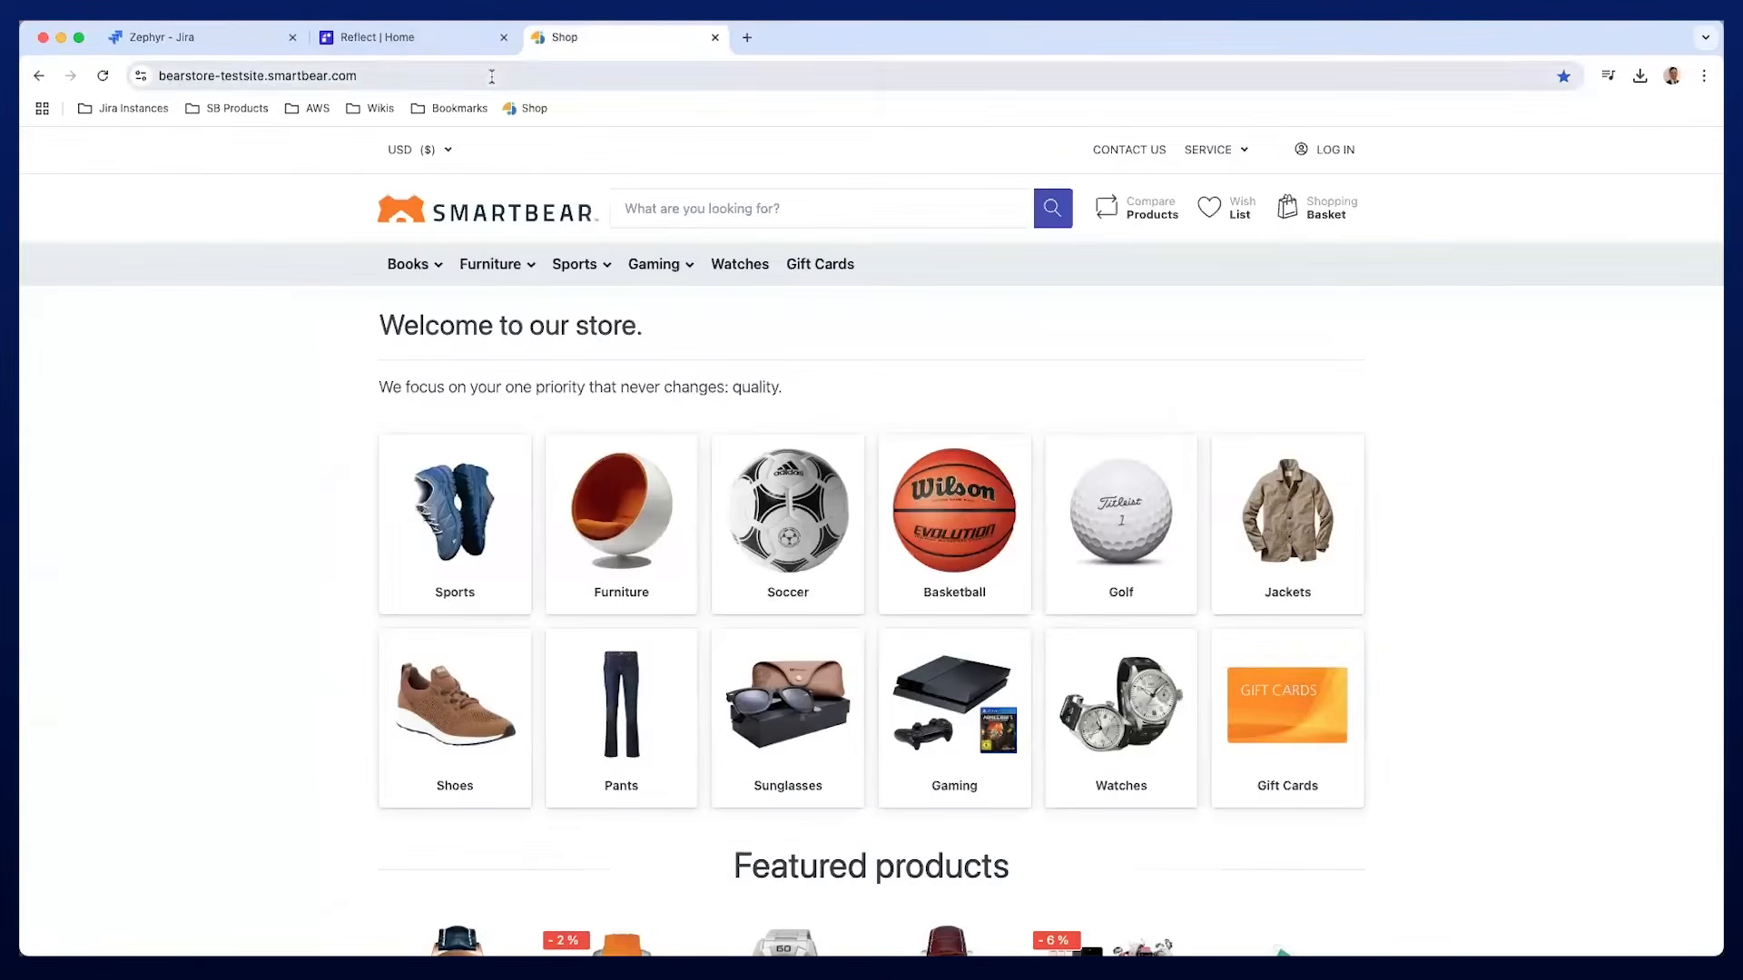
pyautogui.click(491, 76)
pyautogui.press('super+c')
pyautogui.click(386, 36)
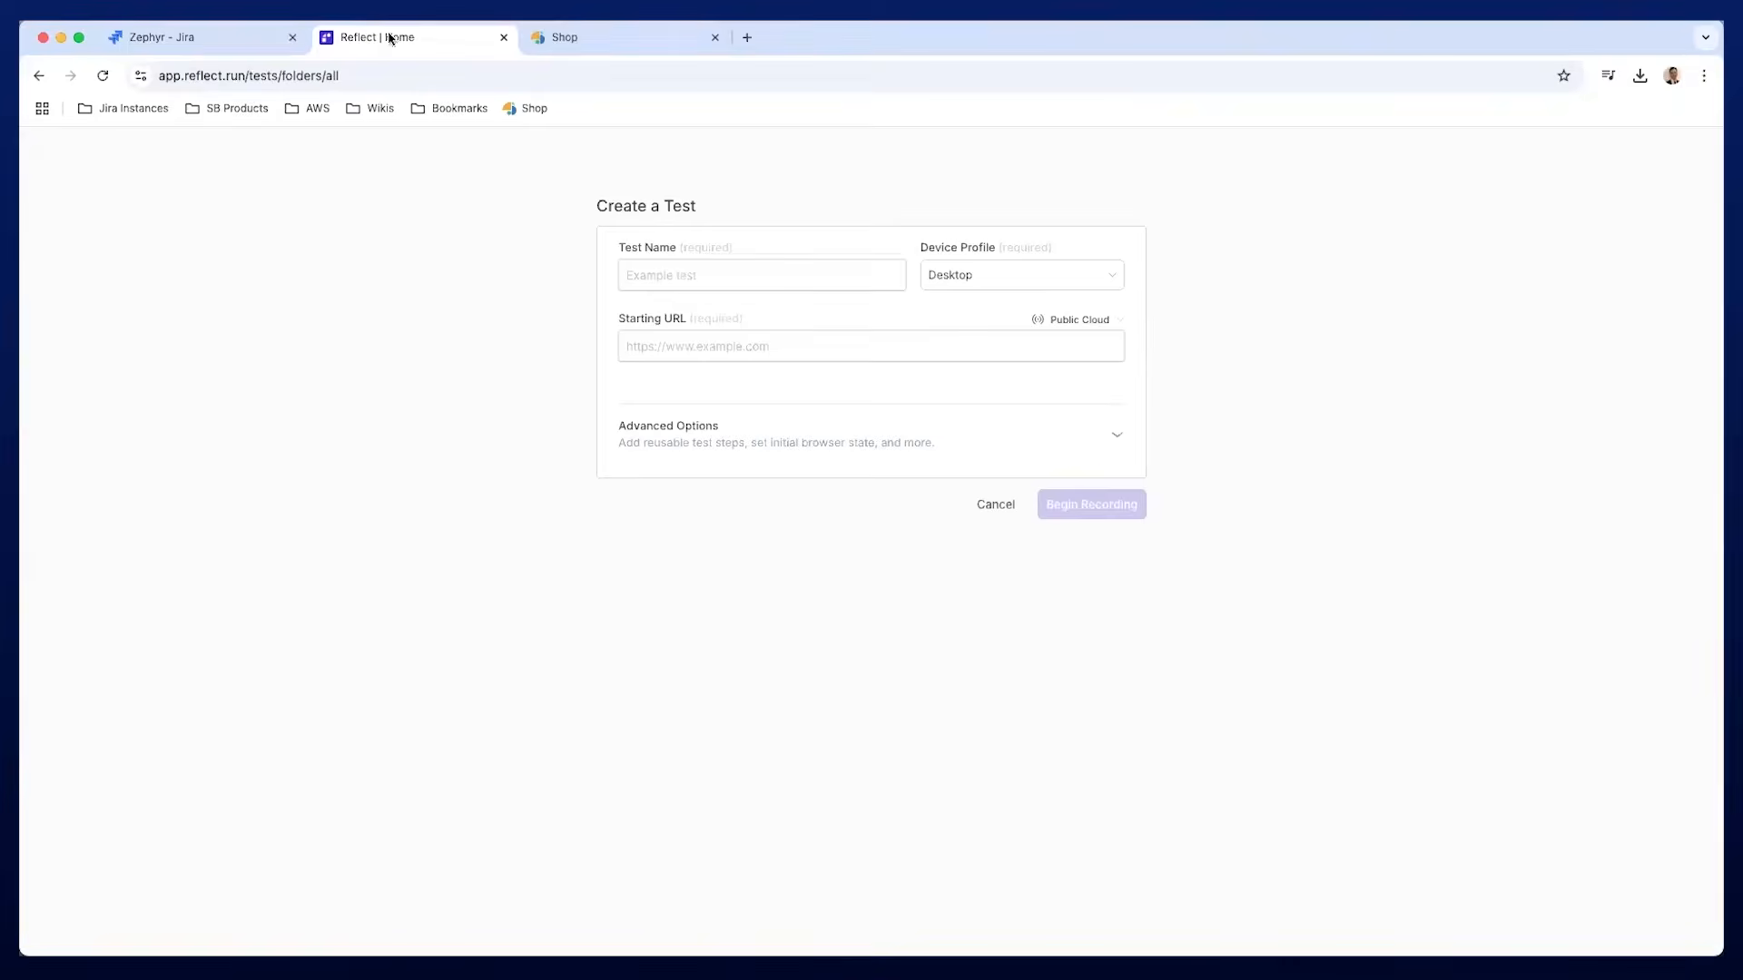
pyautogui.click(753, 342)
pyautogui.press('super+v')
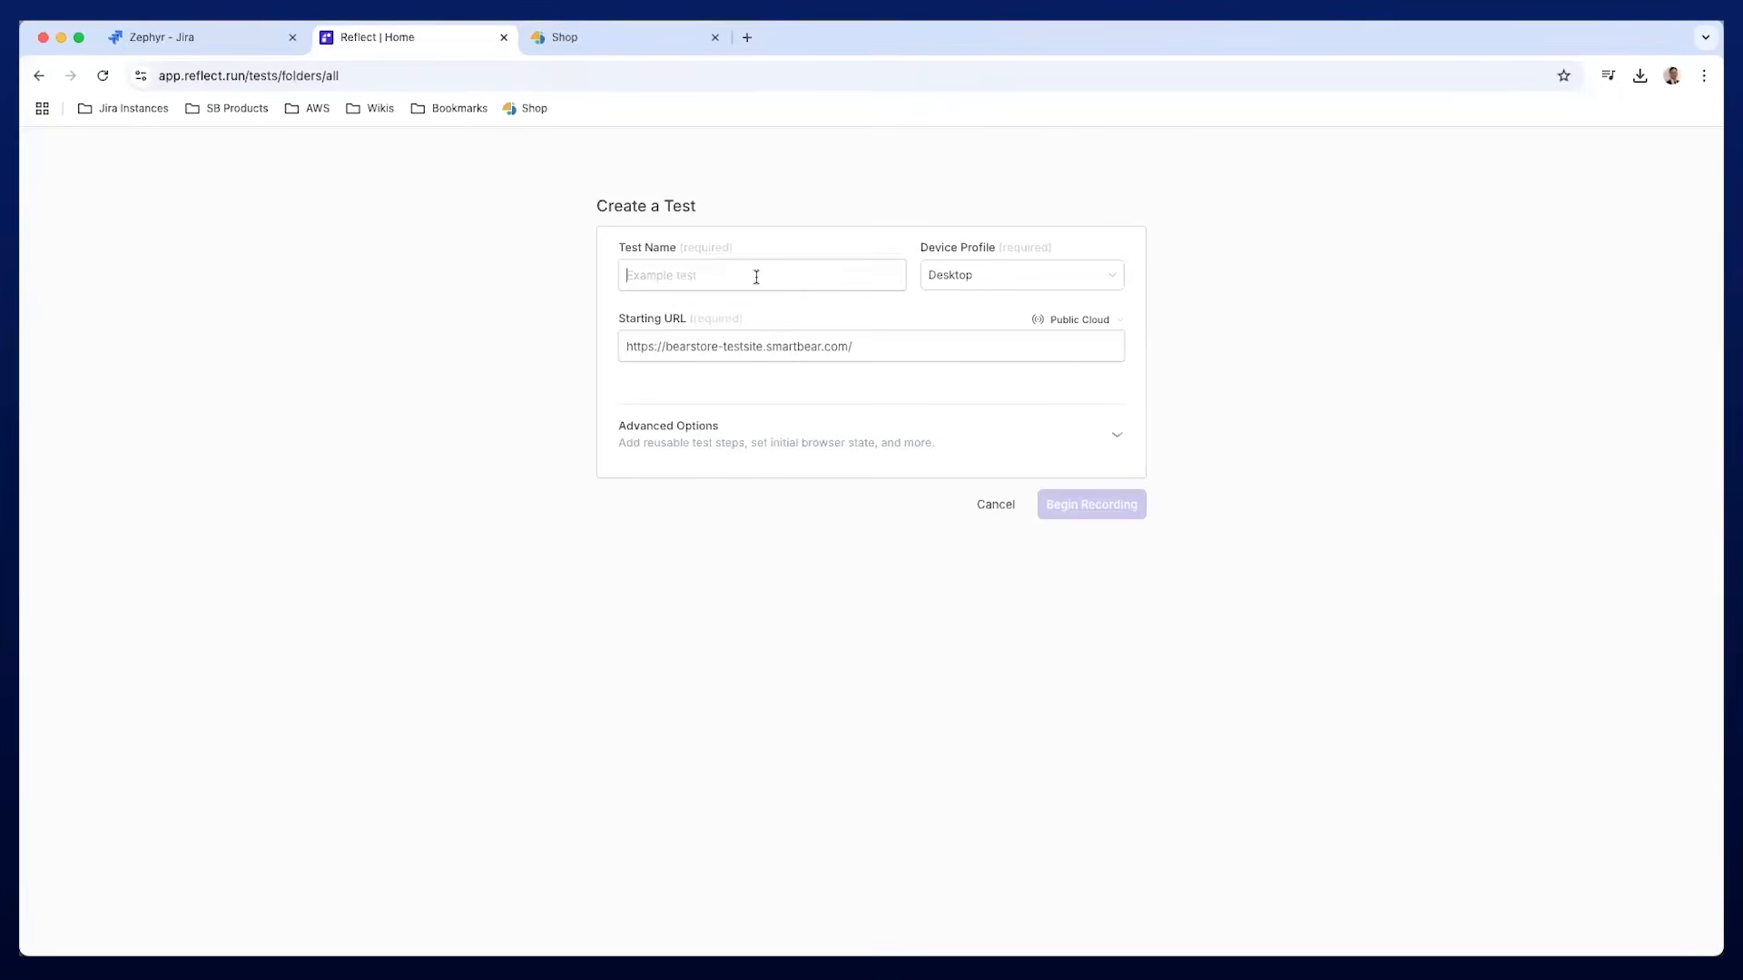
# Name the test "TEst 1", view the device profile options while keeping Desktop, and begin recording.
pyautogui.write('TEst 1')
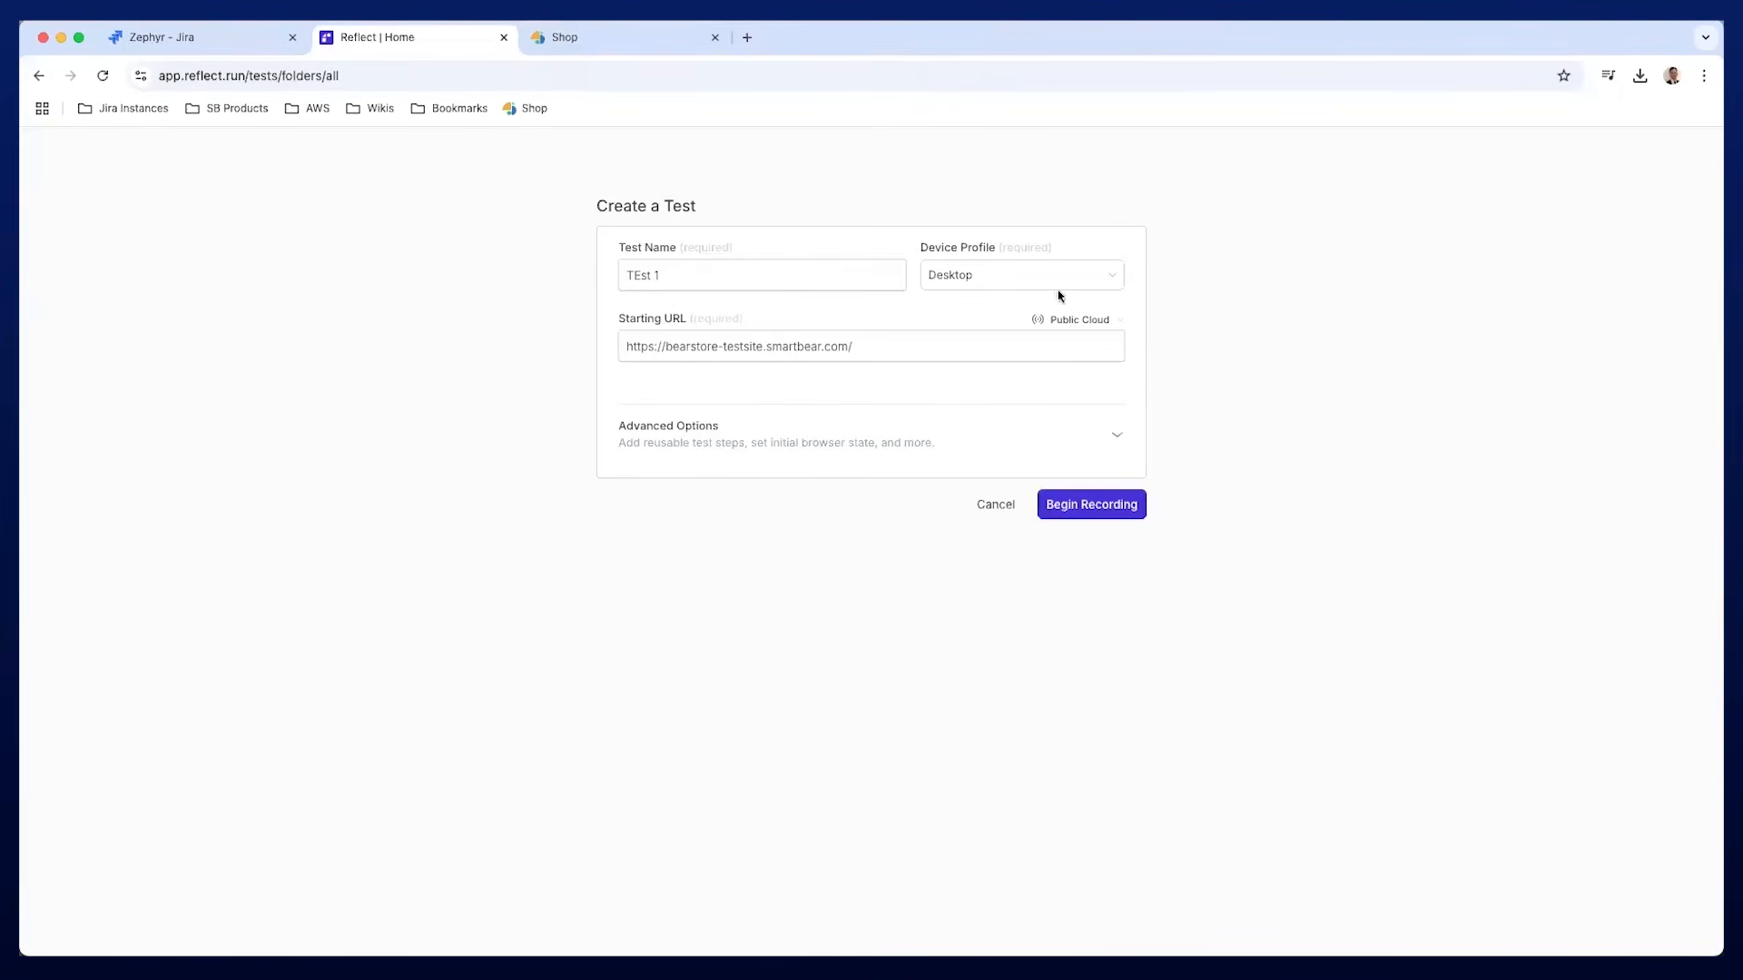
pyautogui.click(1069, 281)
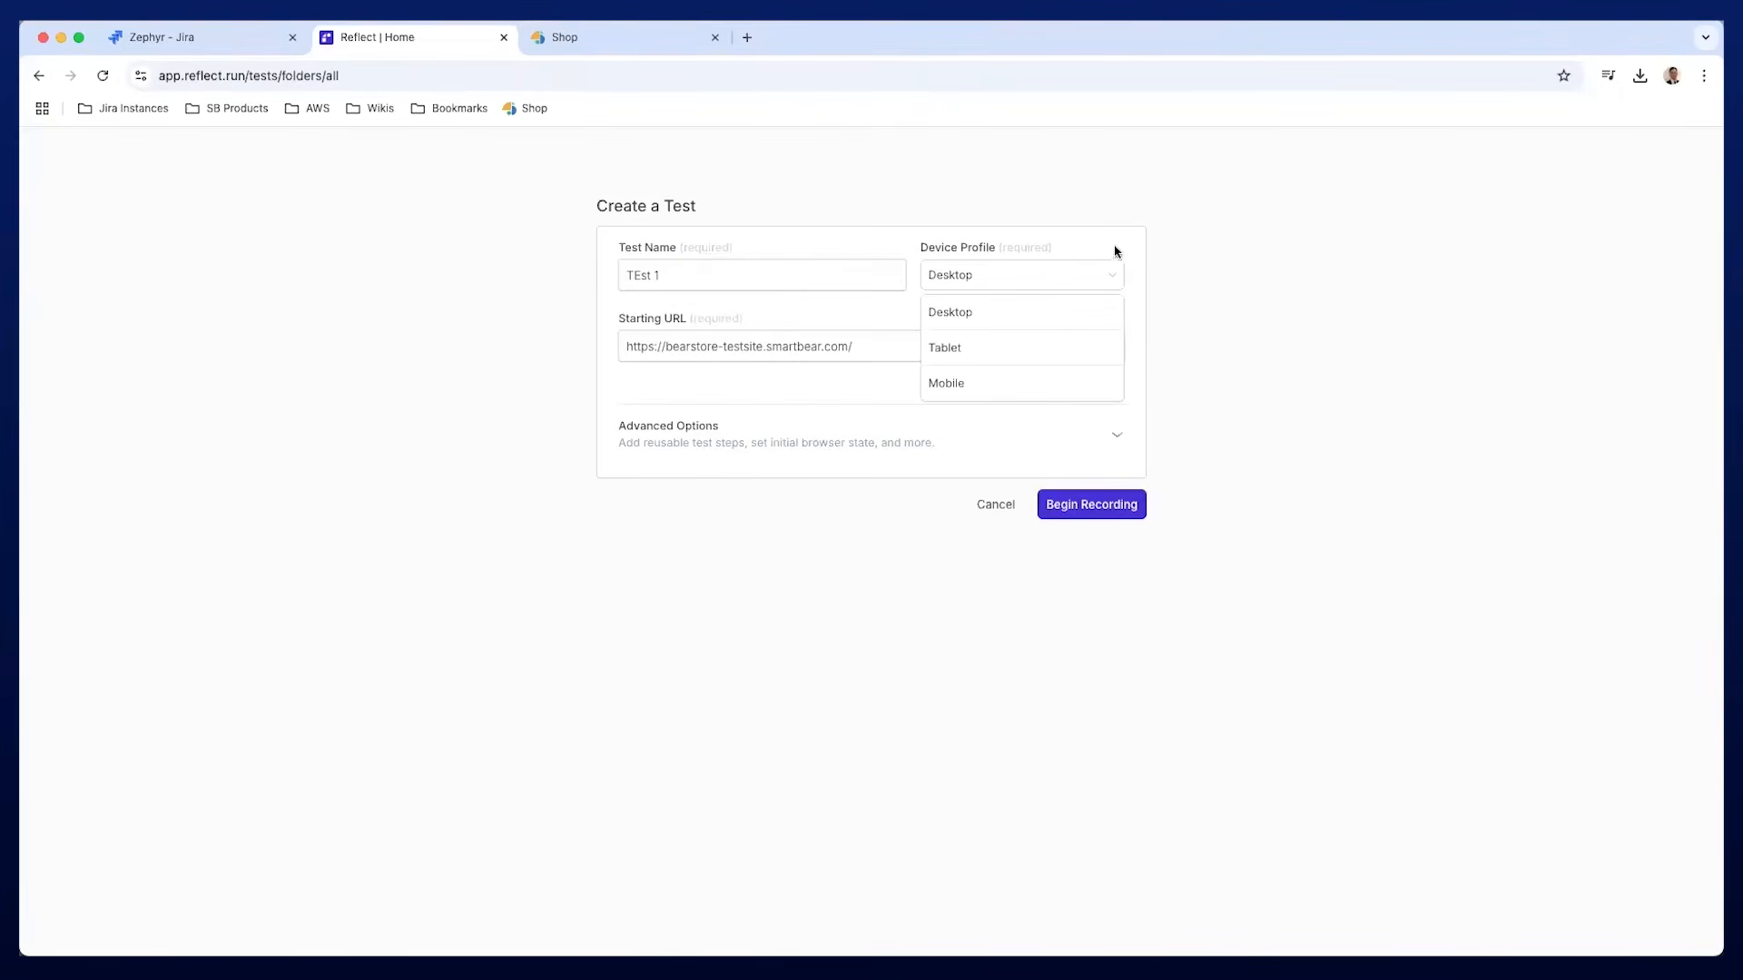
pyautogui.click(1096, 248)
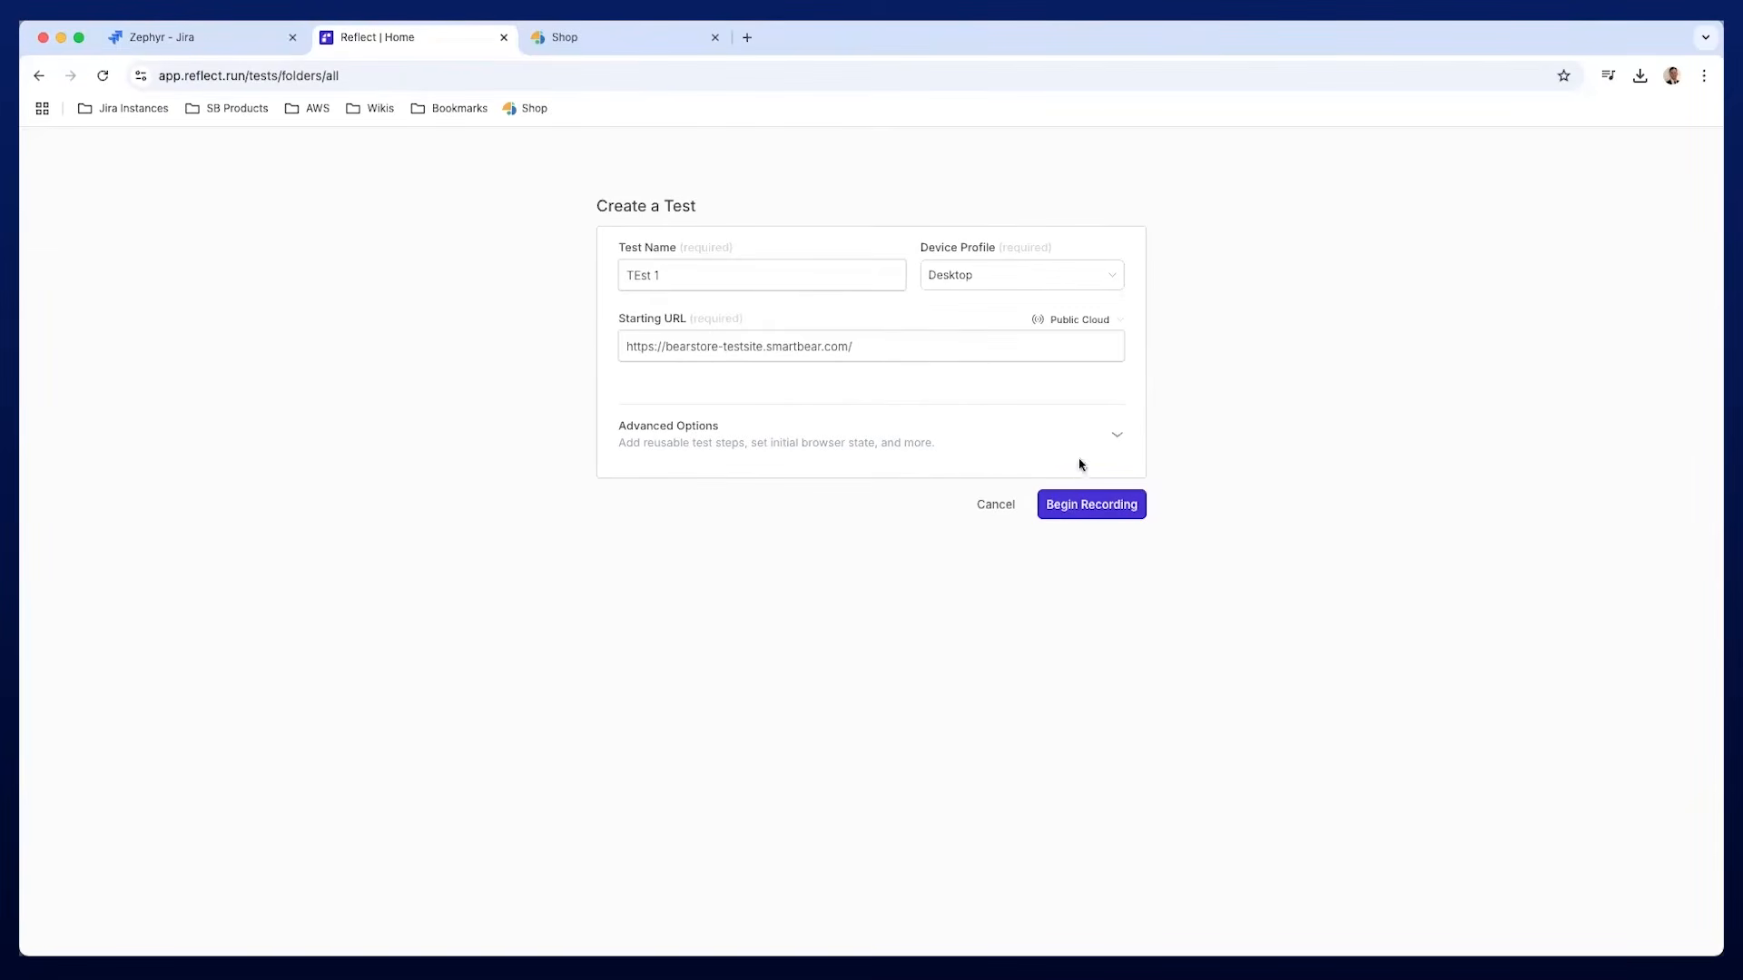
pyautogui.click(1115, 507)
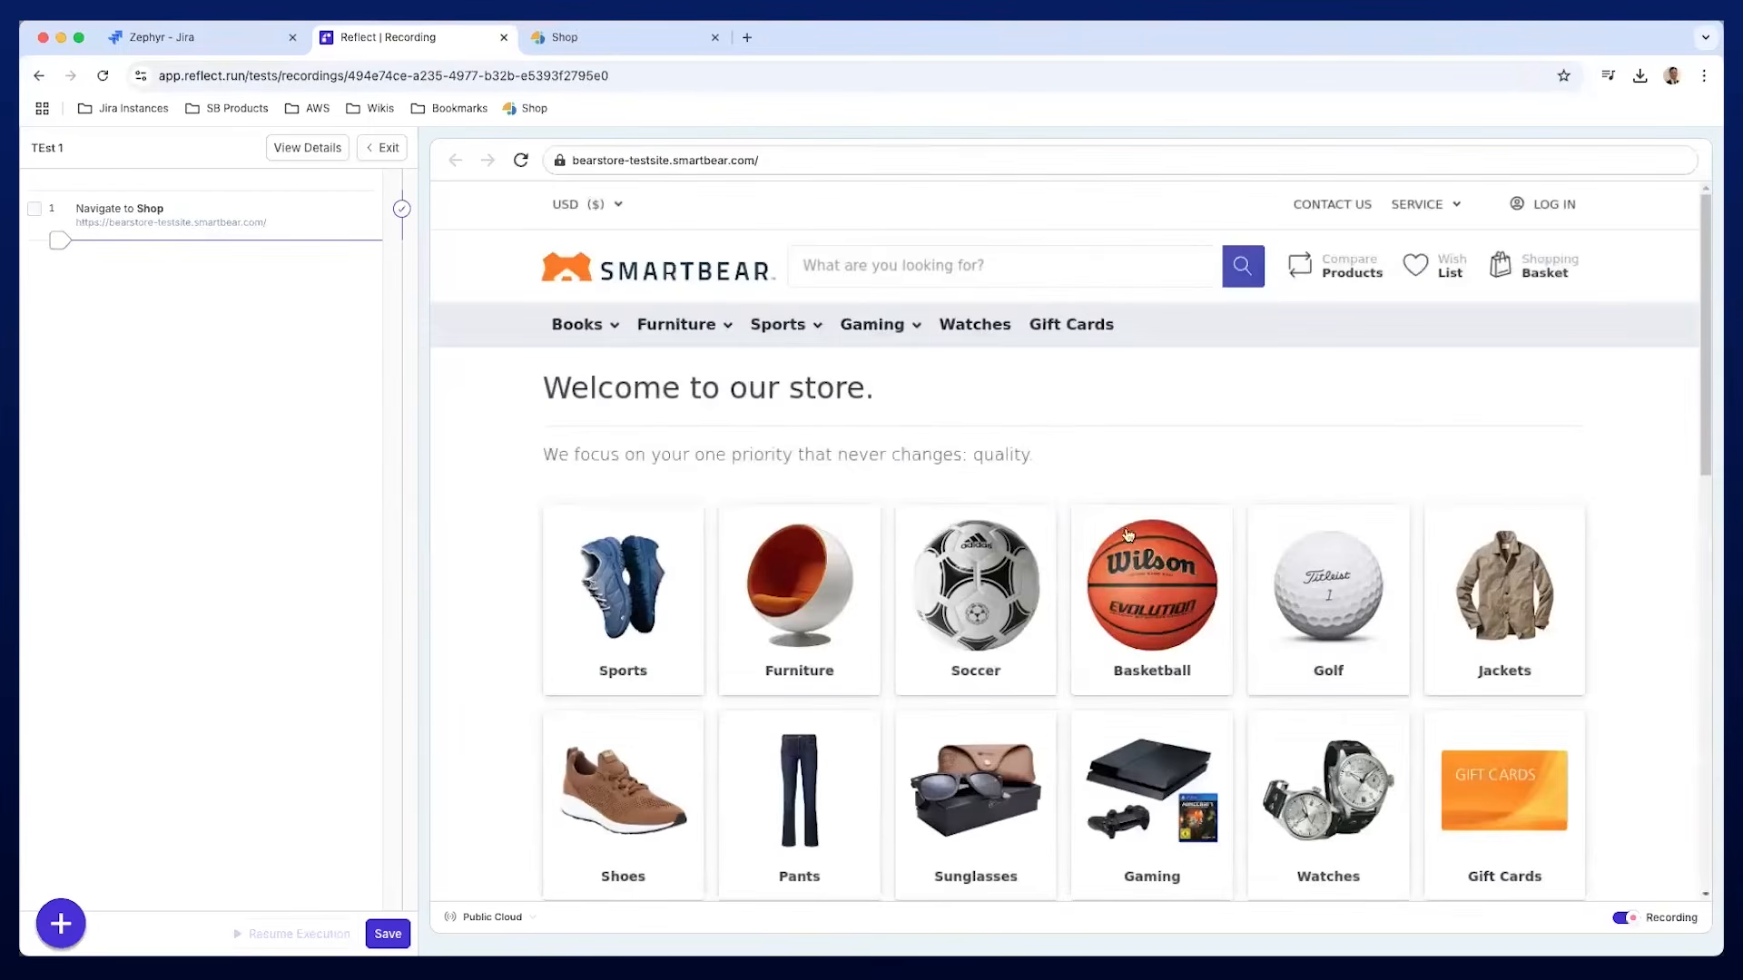
# Record adding the All-Court Basketball from the Basketball category to the cart, and save and run the test.
pyautogui.click(1135, 561)
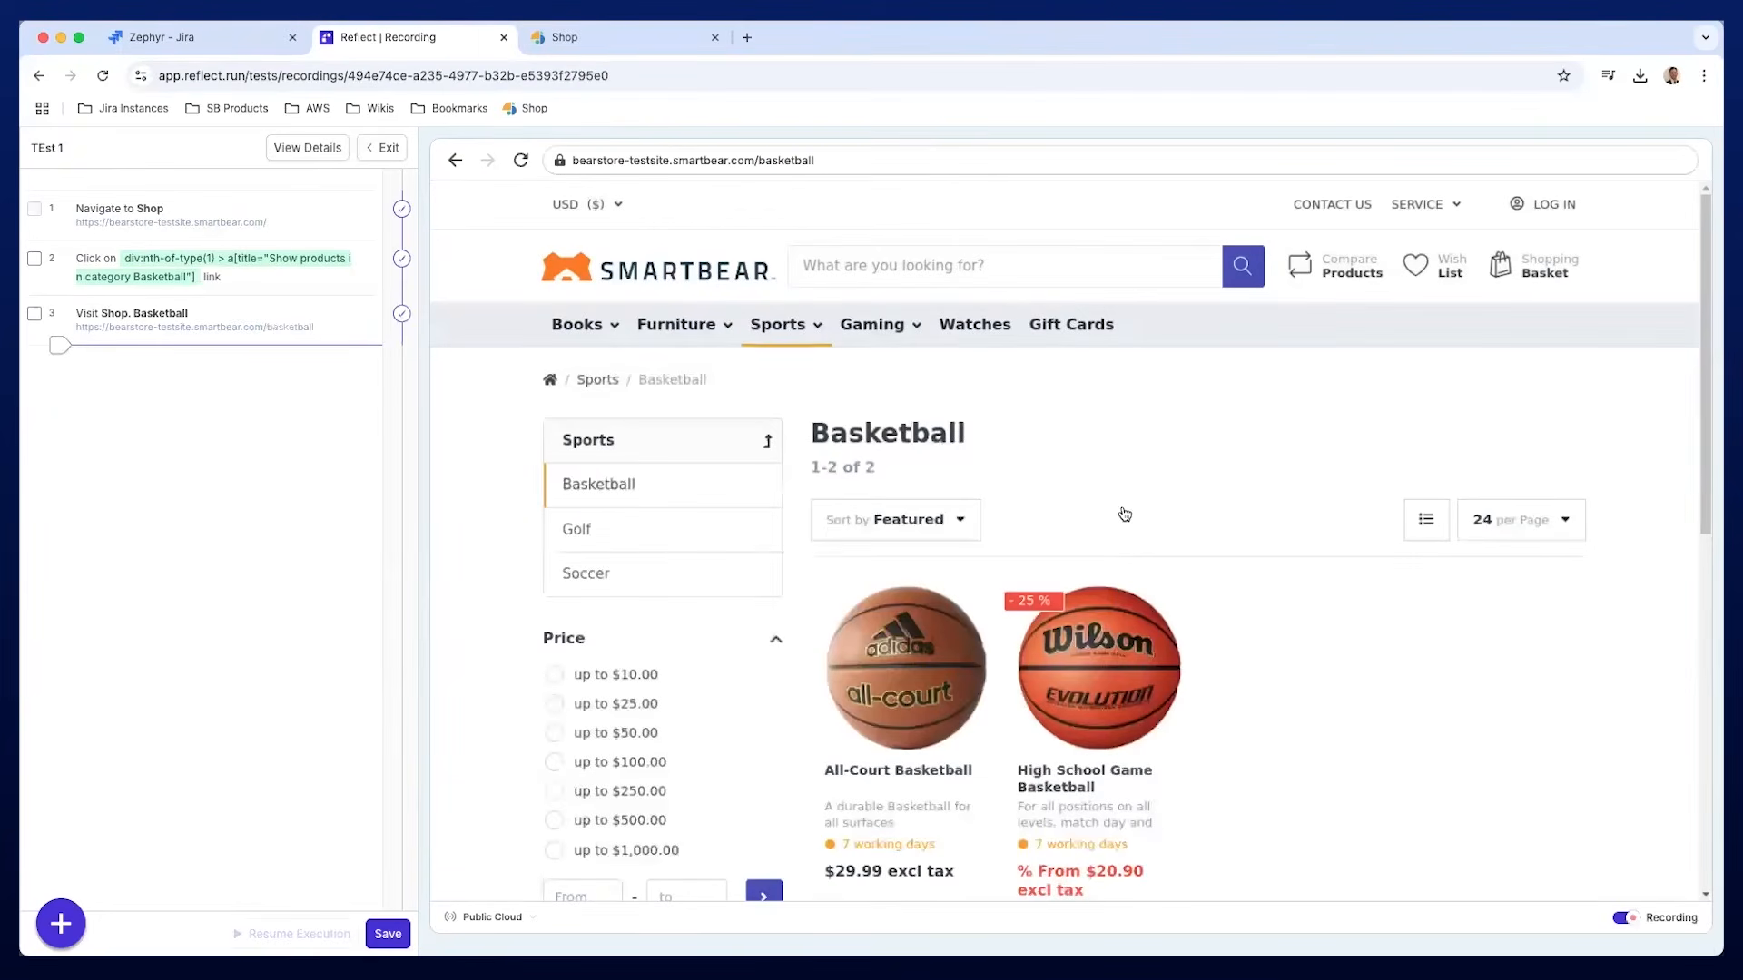
pyautogui.click(919, 663)
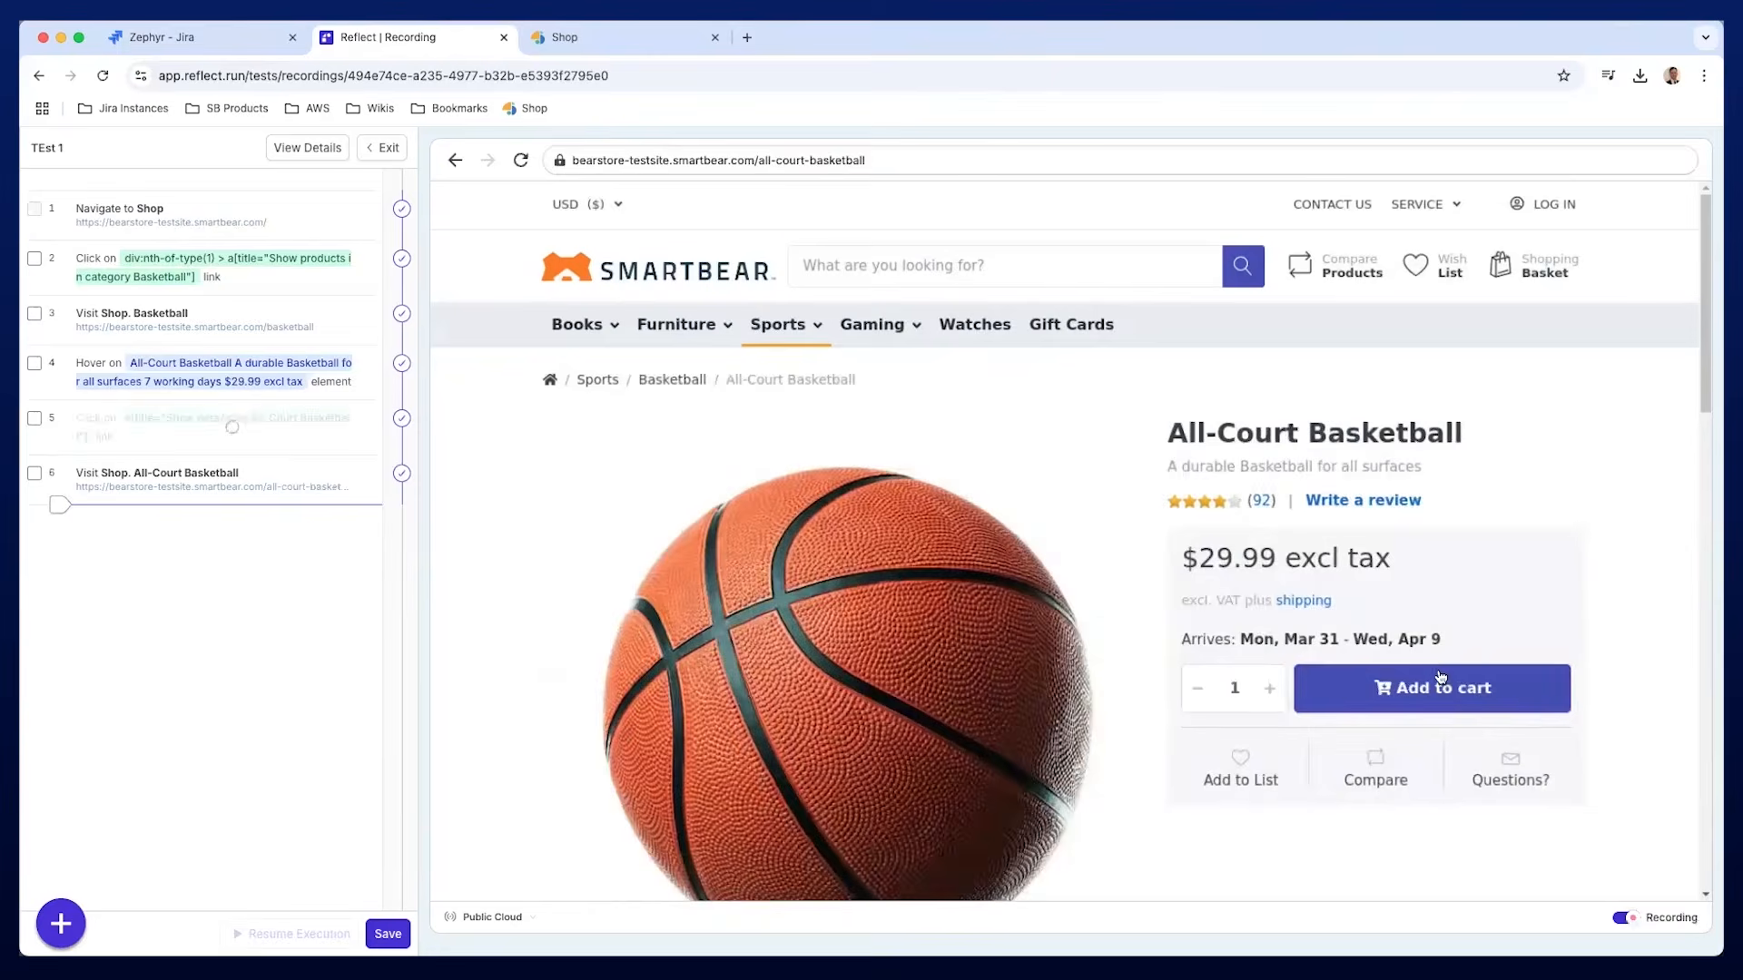
pyautogui.click(1439, 687)
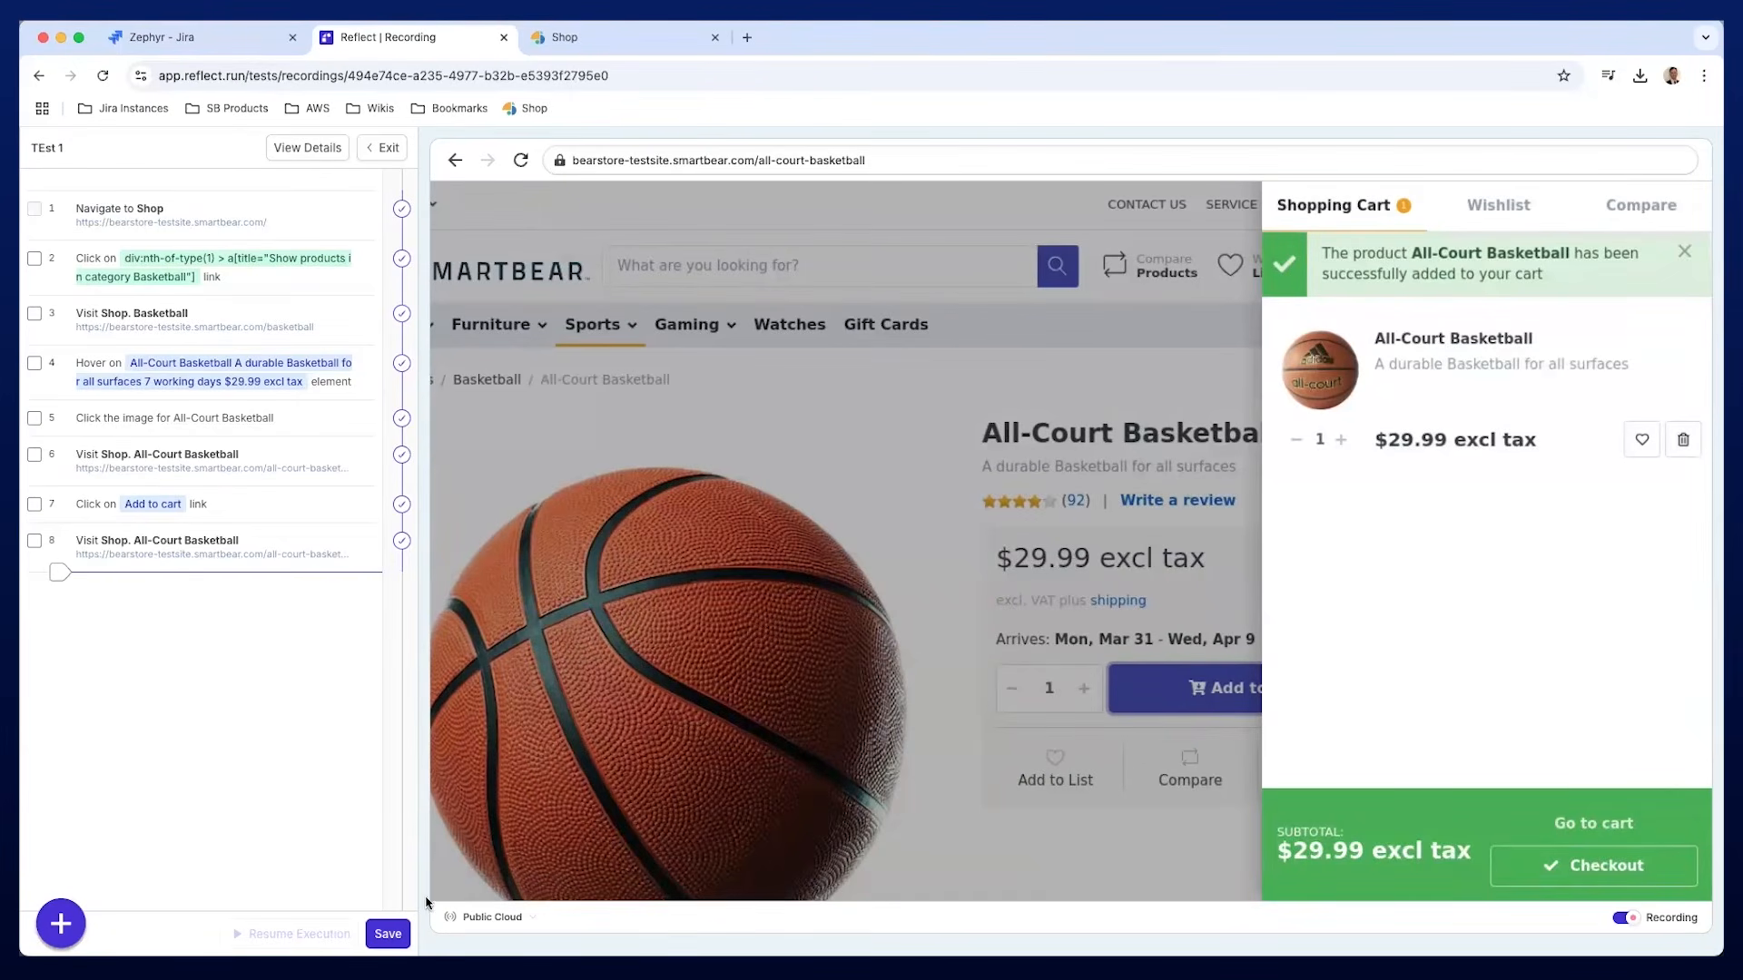
pyautogui.click(389, 933)
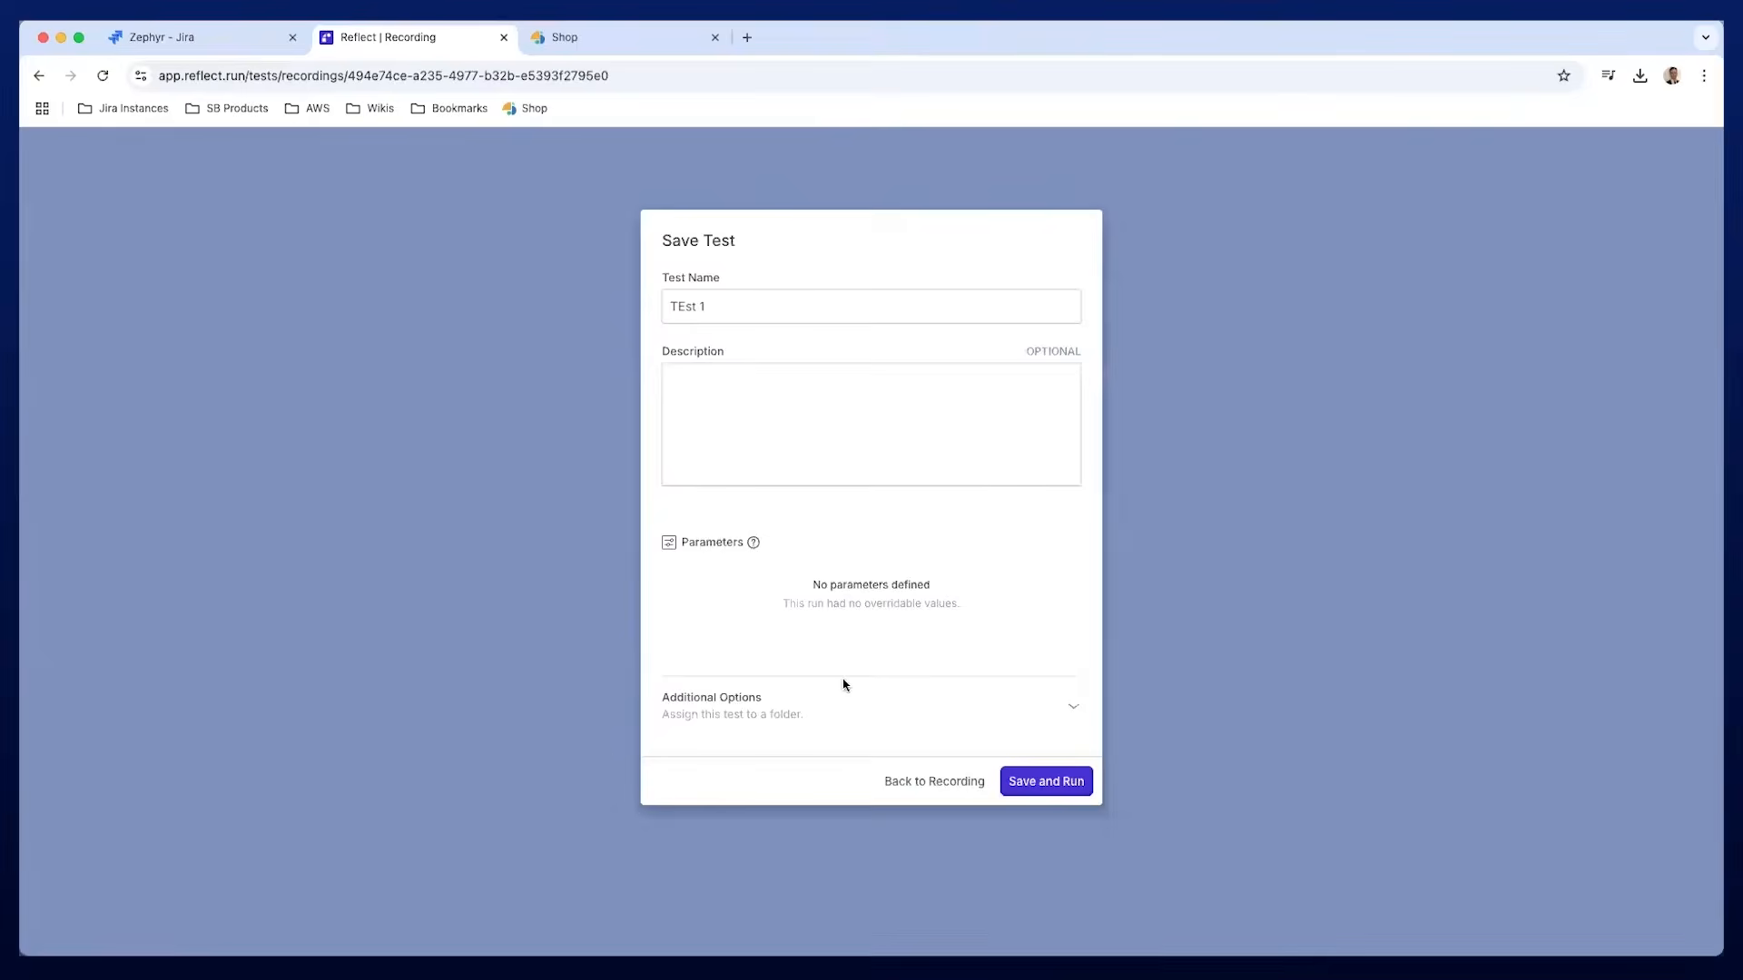
pyautogui.click(1030, 781)
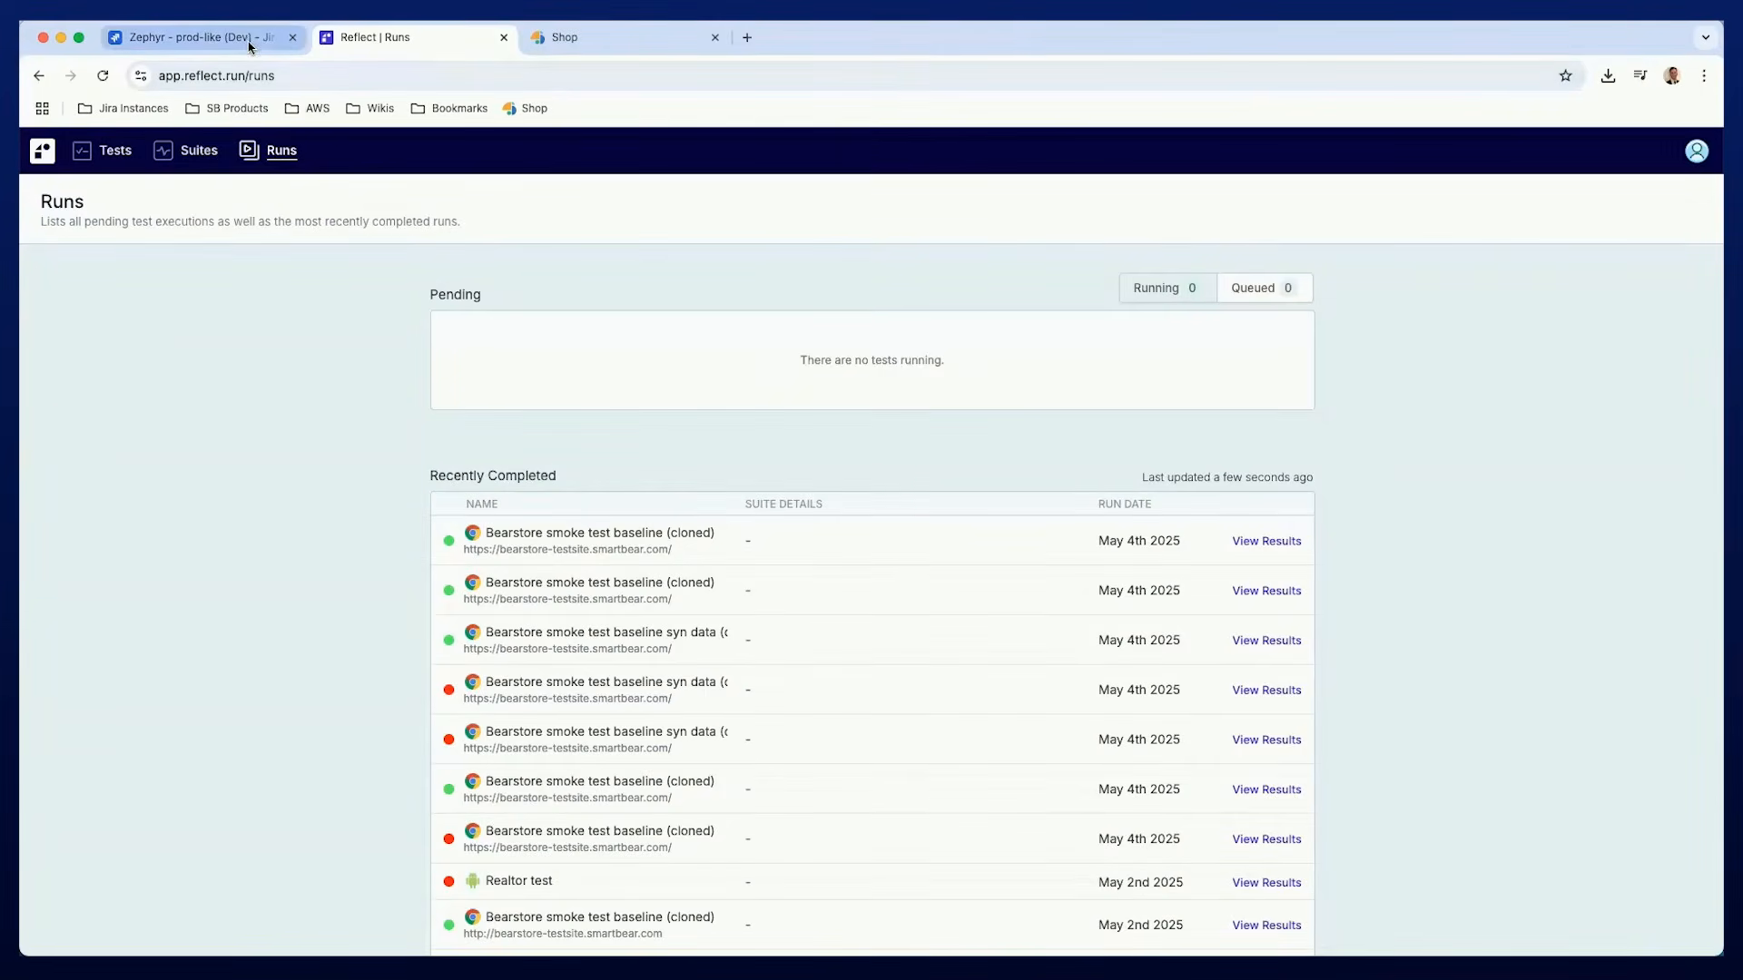
# Switch to Zephyr, open the Thursday Sprint test cycle in the test player, and open its automated test run setup.
pyautogui.click(249, 46)
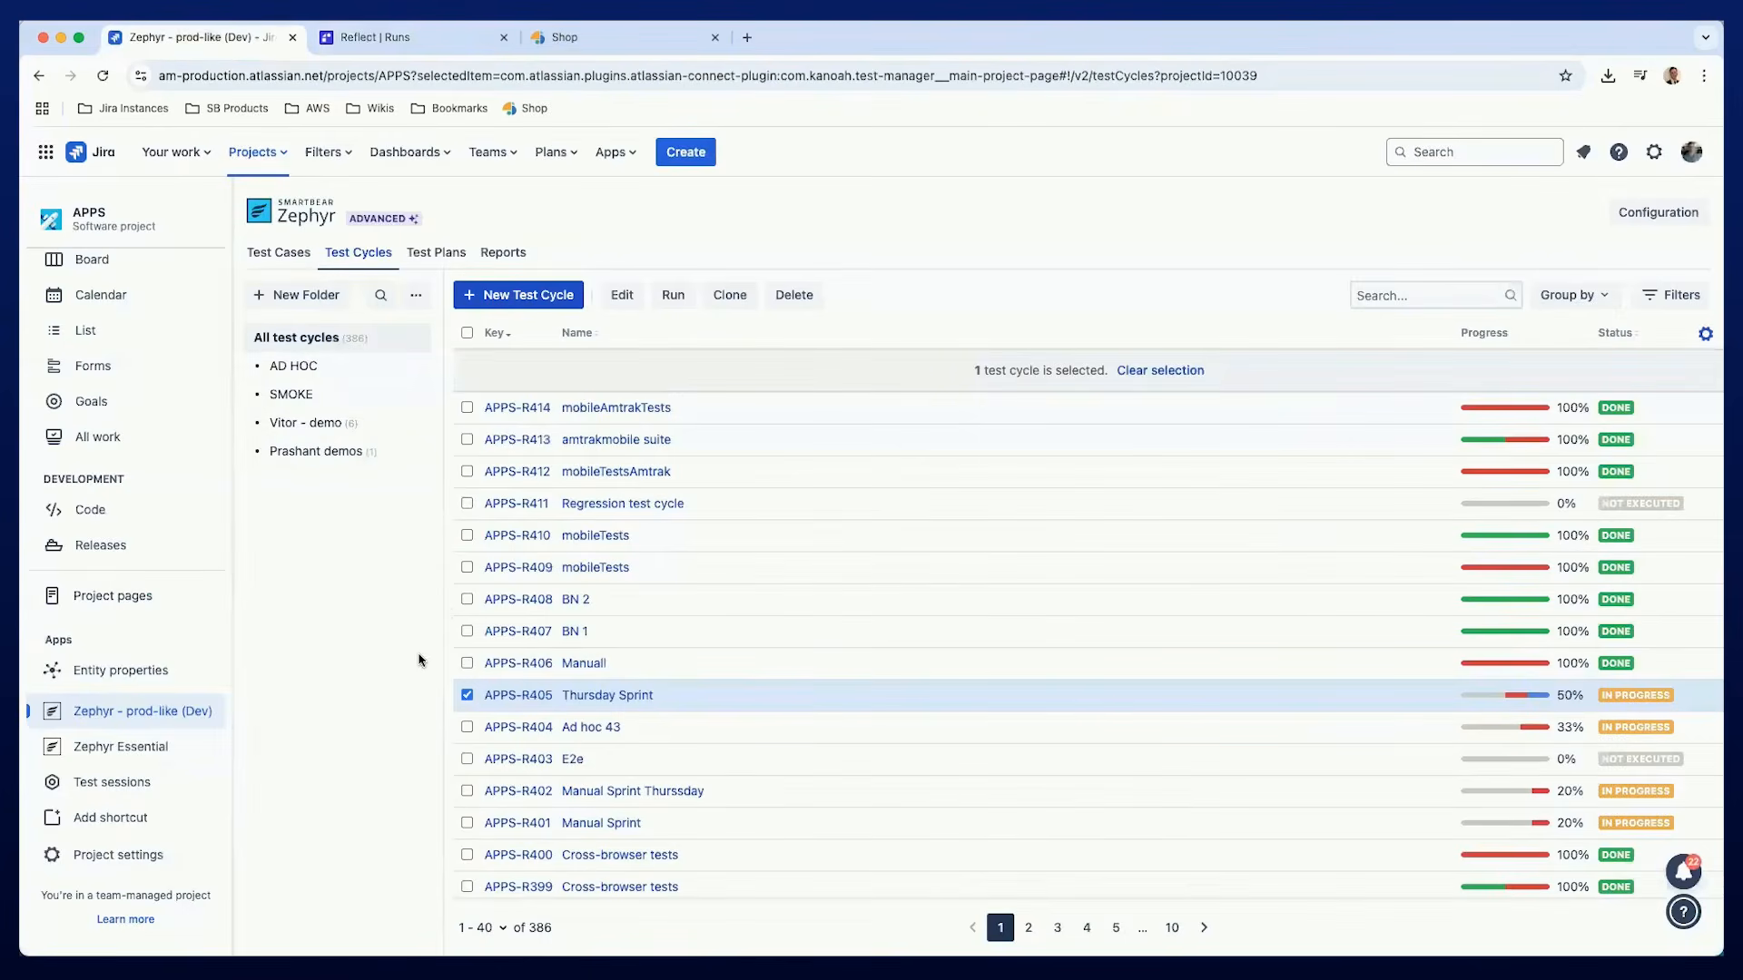
pyautogui.click(573, 697)
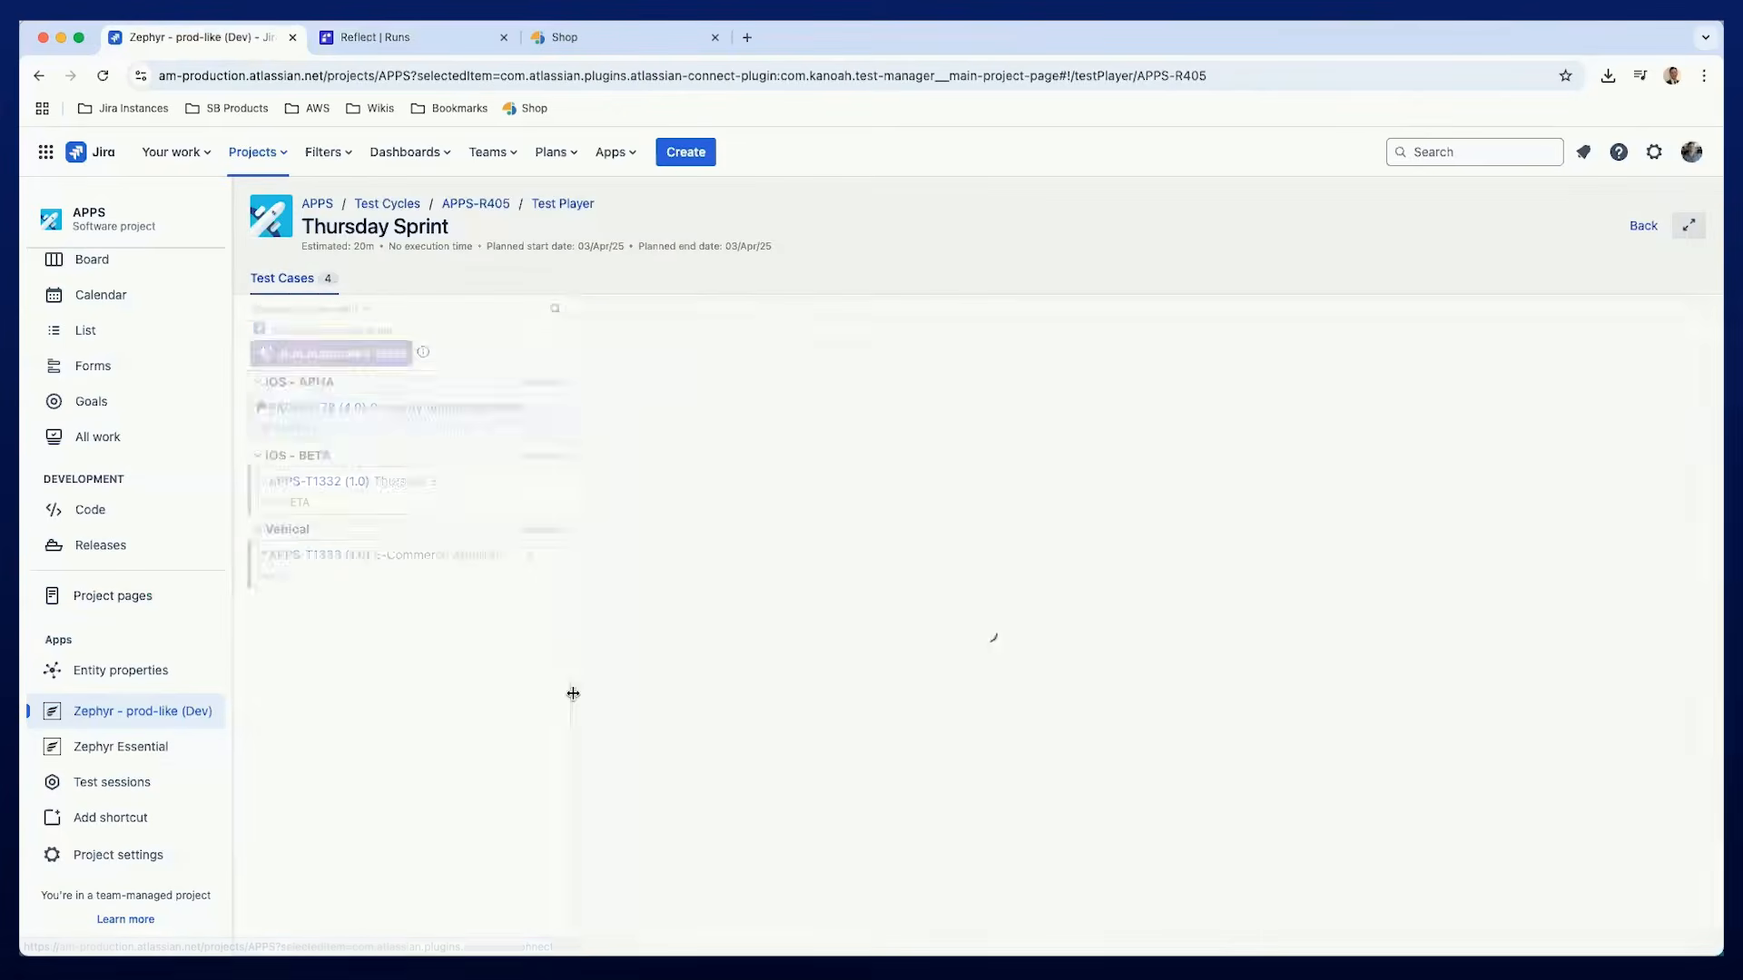
pyautogui.click(380, 355)
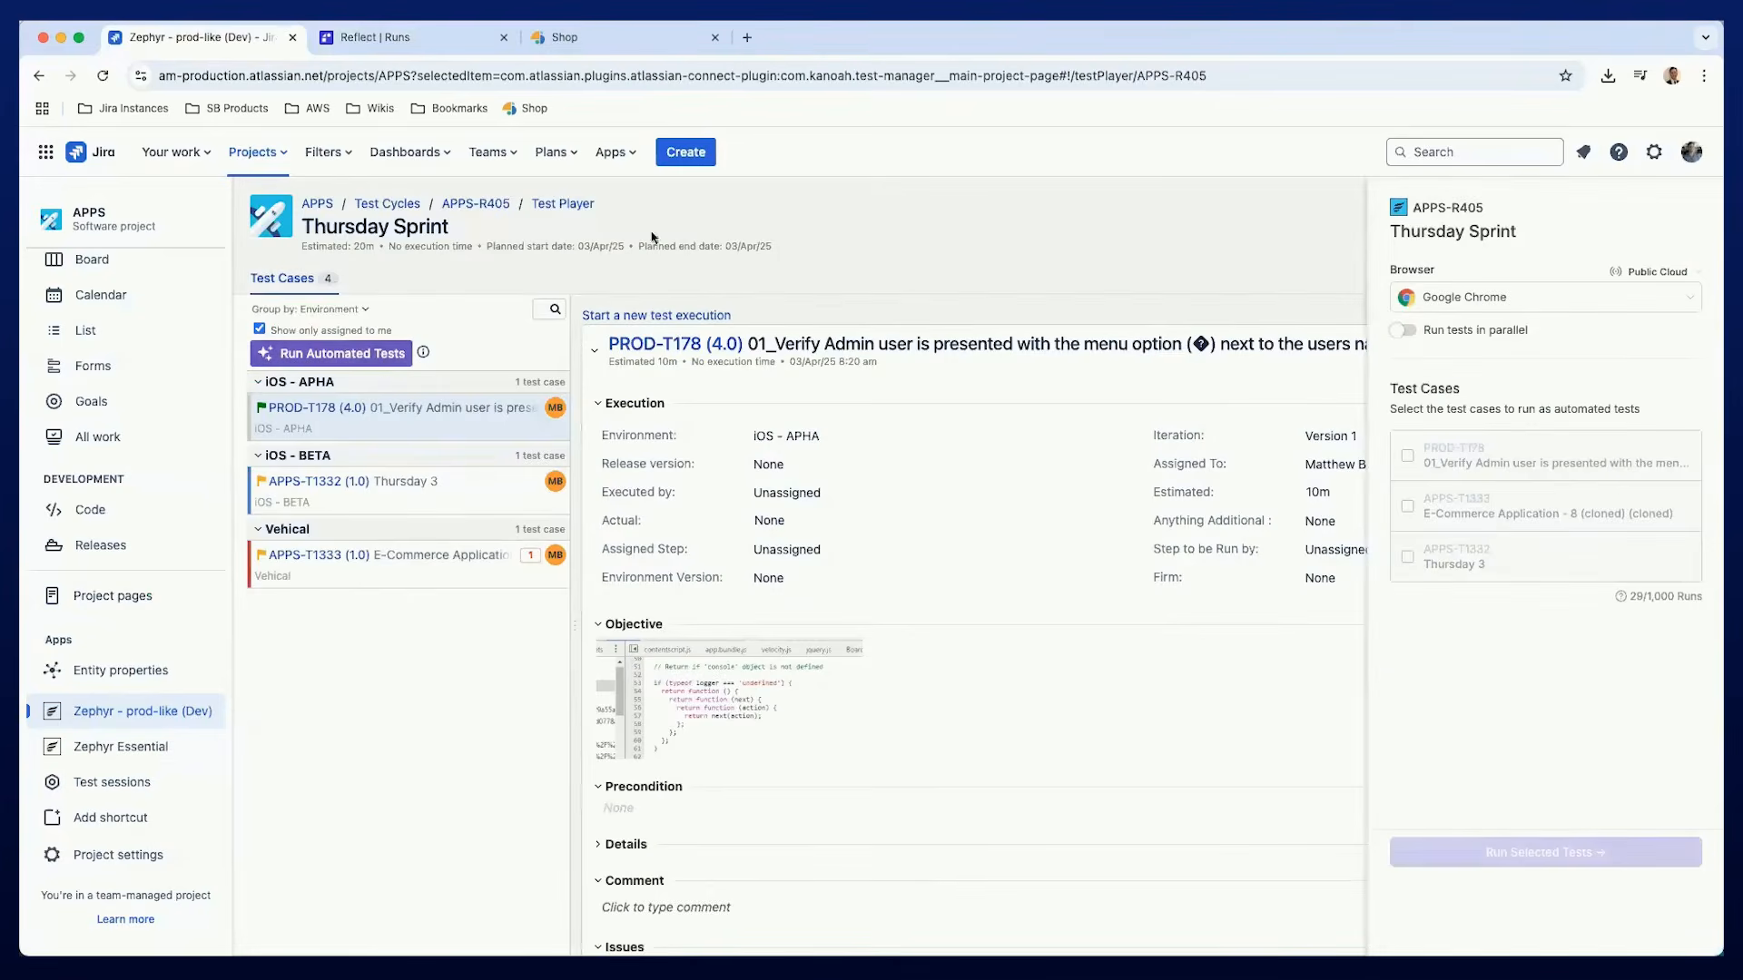
# View the browser choices for the automated run while keeping Google Chrome, and try the option to run tests in parallel.
pyautogui.click(1437, 300)
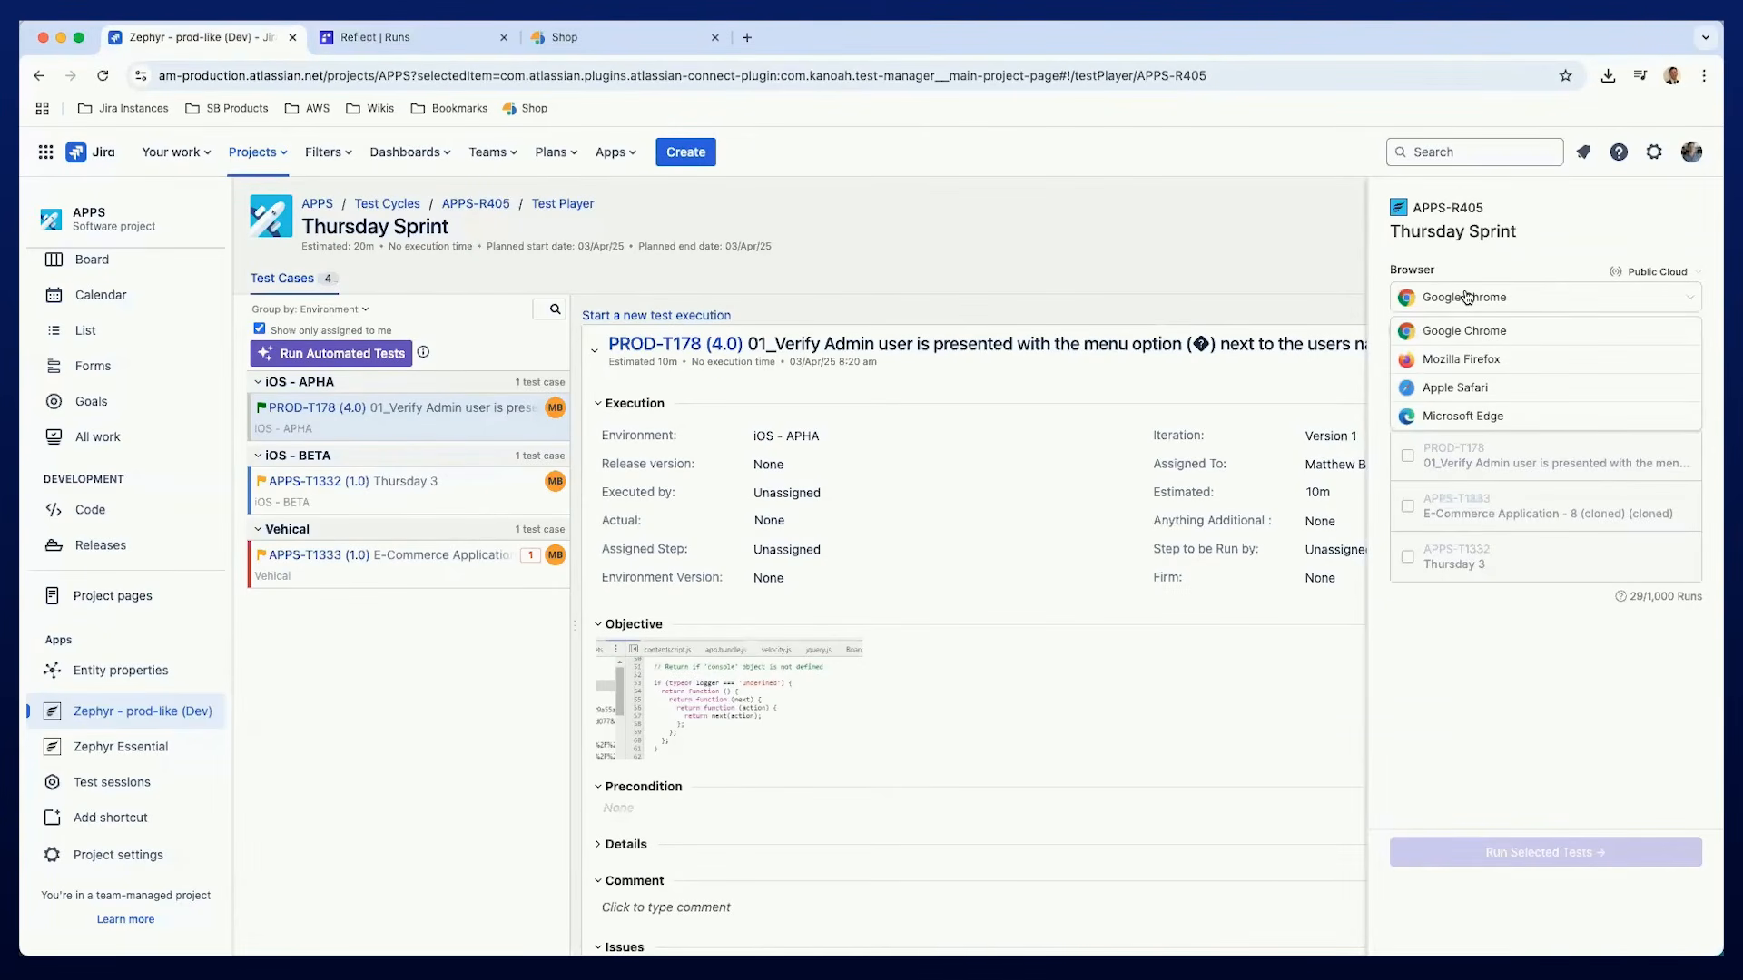
pyautogui.click(1394, 261)
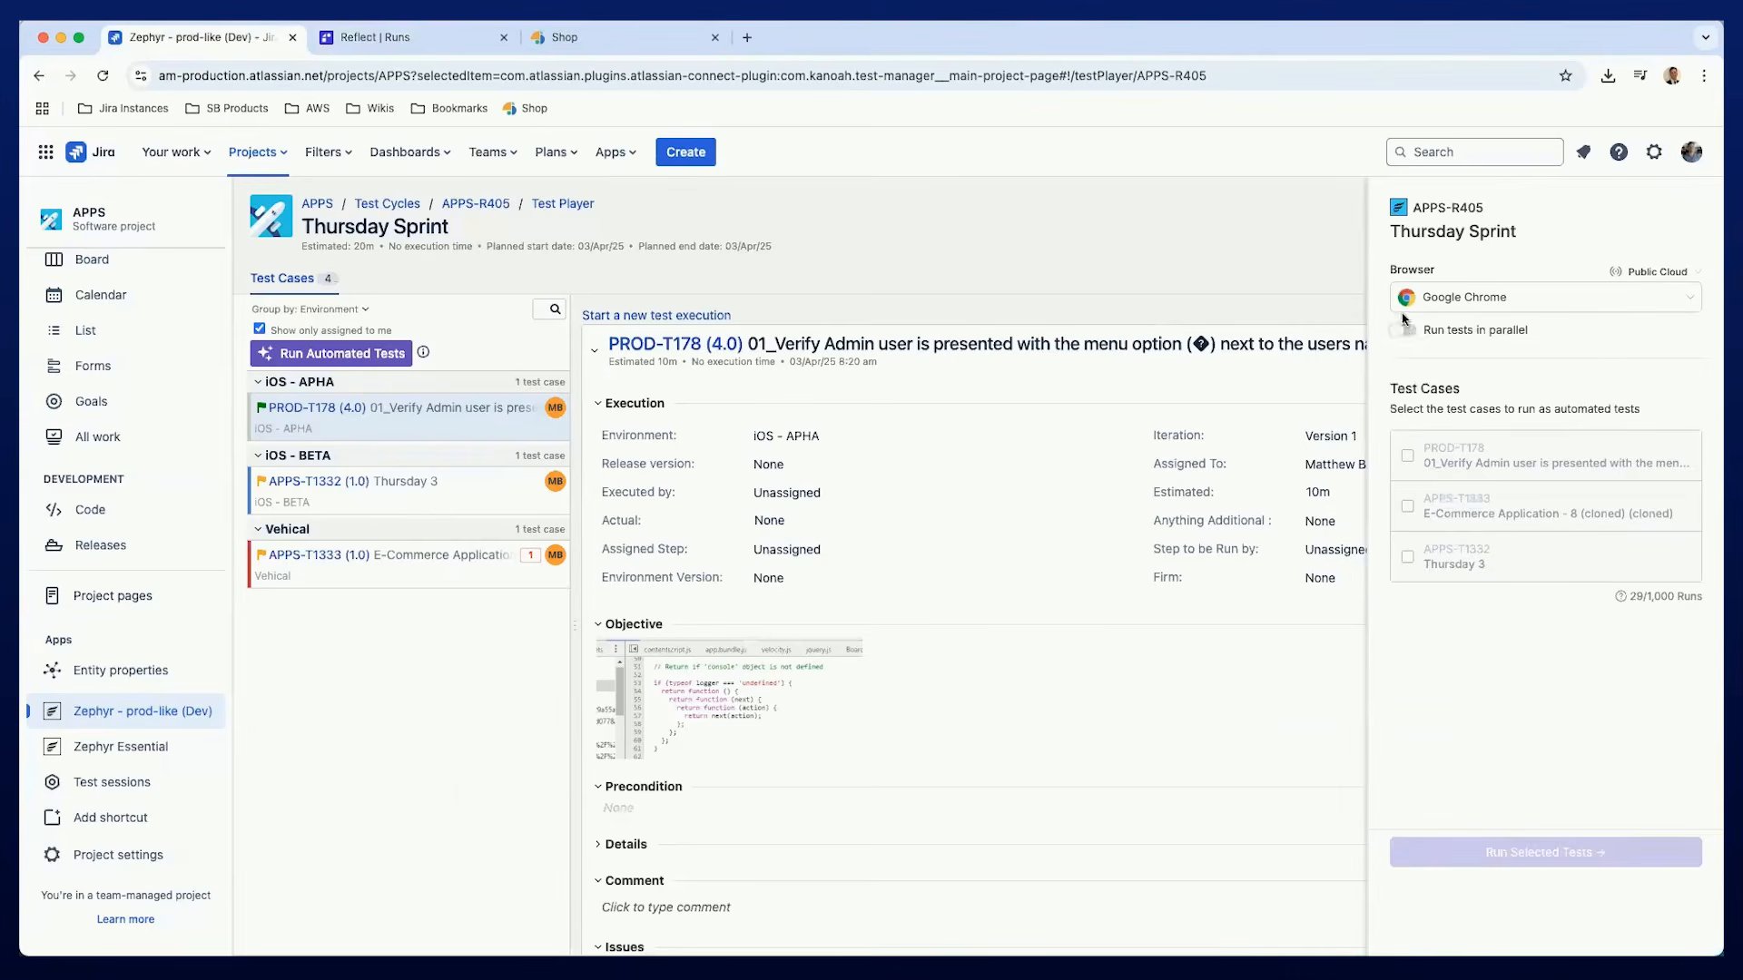
pyautogui.click(1405, 332)
# Switch to Reflect, open the most recently run Bearstore smoke test baseline (cloned), and run it live in a cloud browser.
pyautogui.click(436, 47)
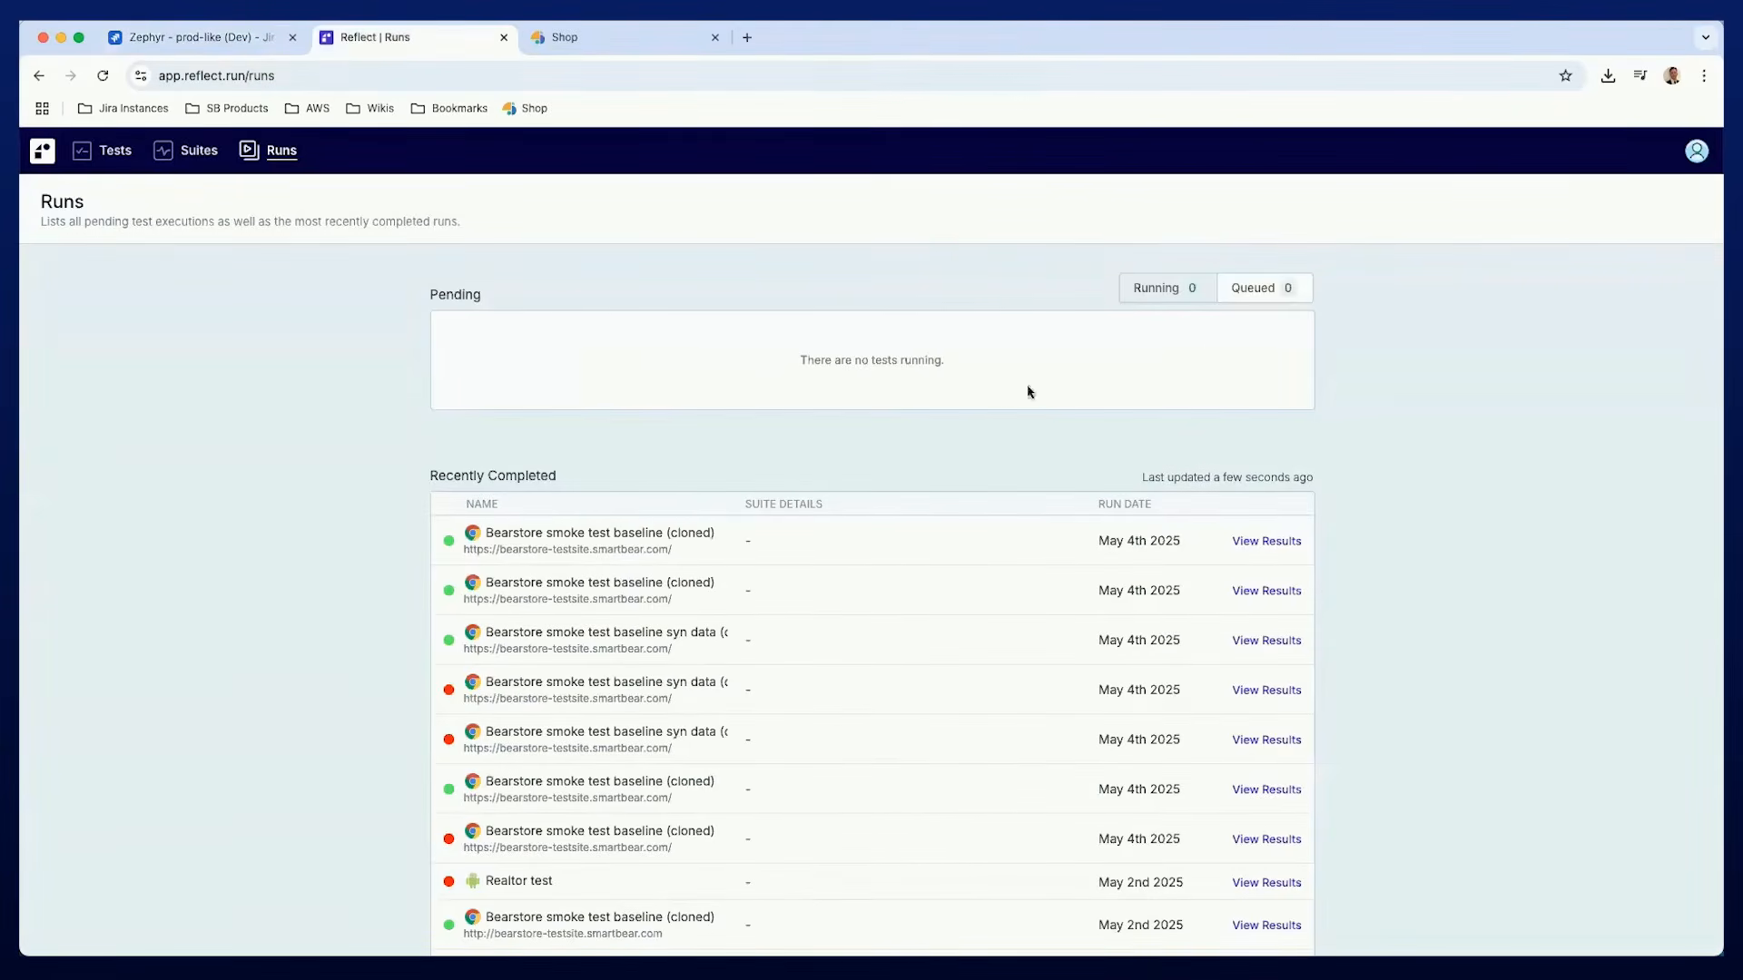
pyautogui.click(636, 540)
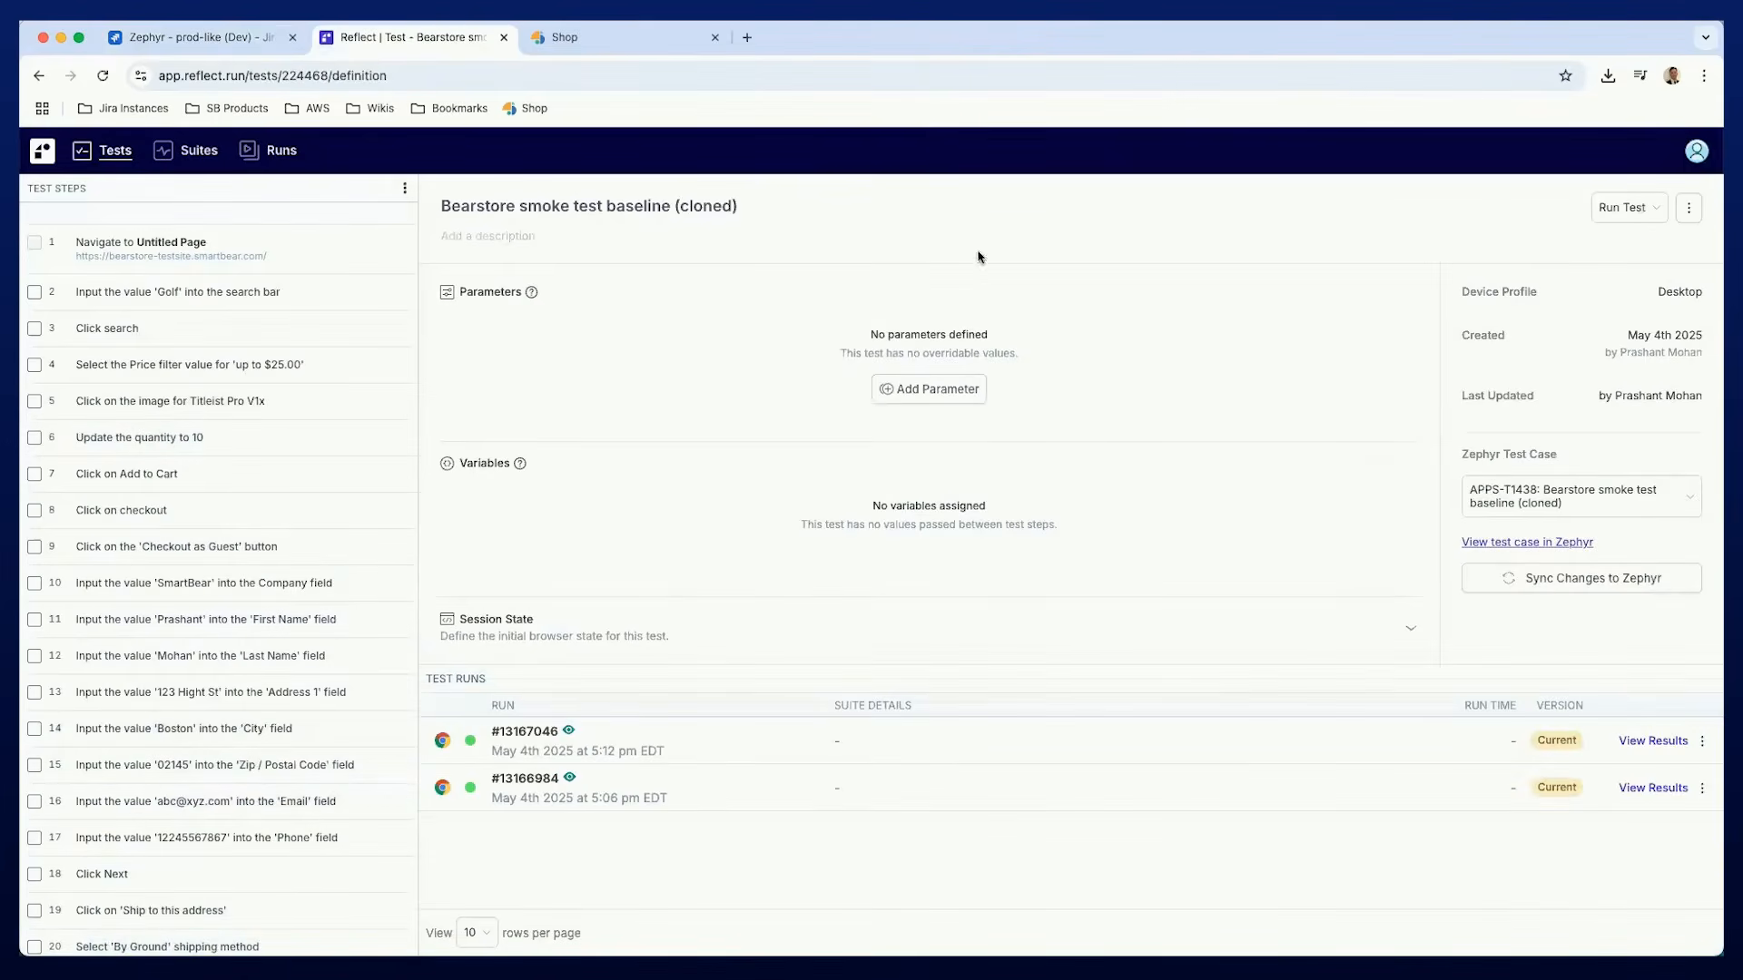
pyautogui.click(1650, 210)
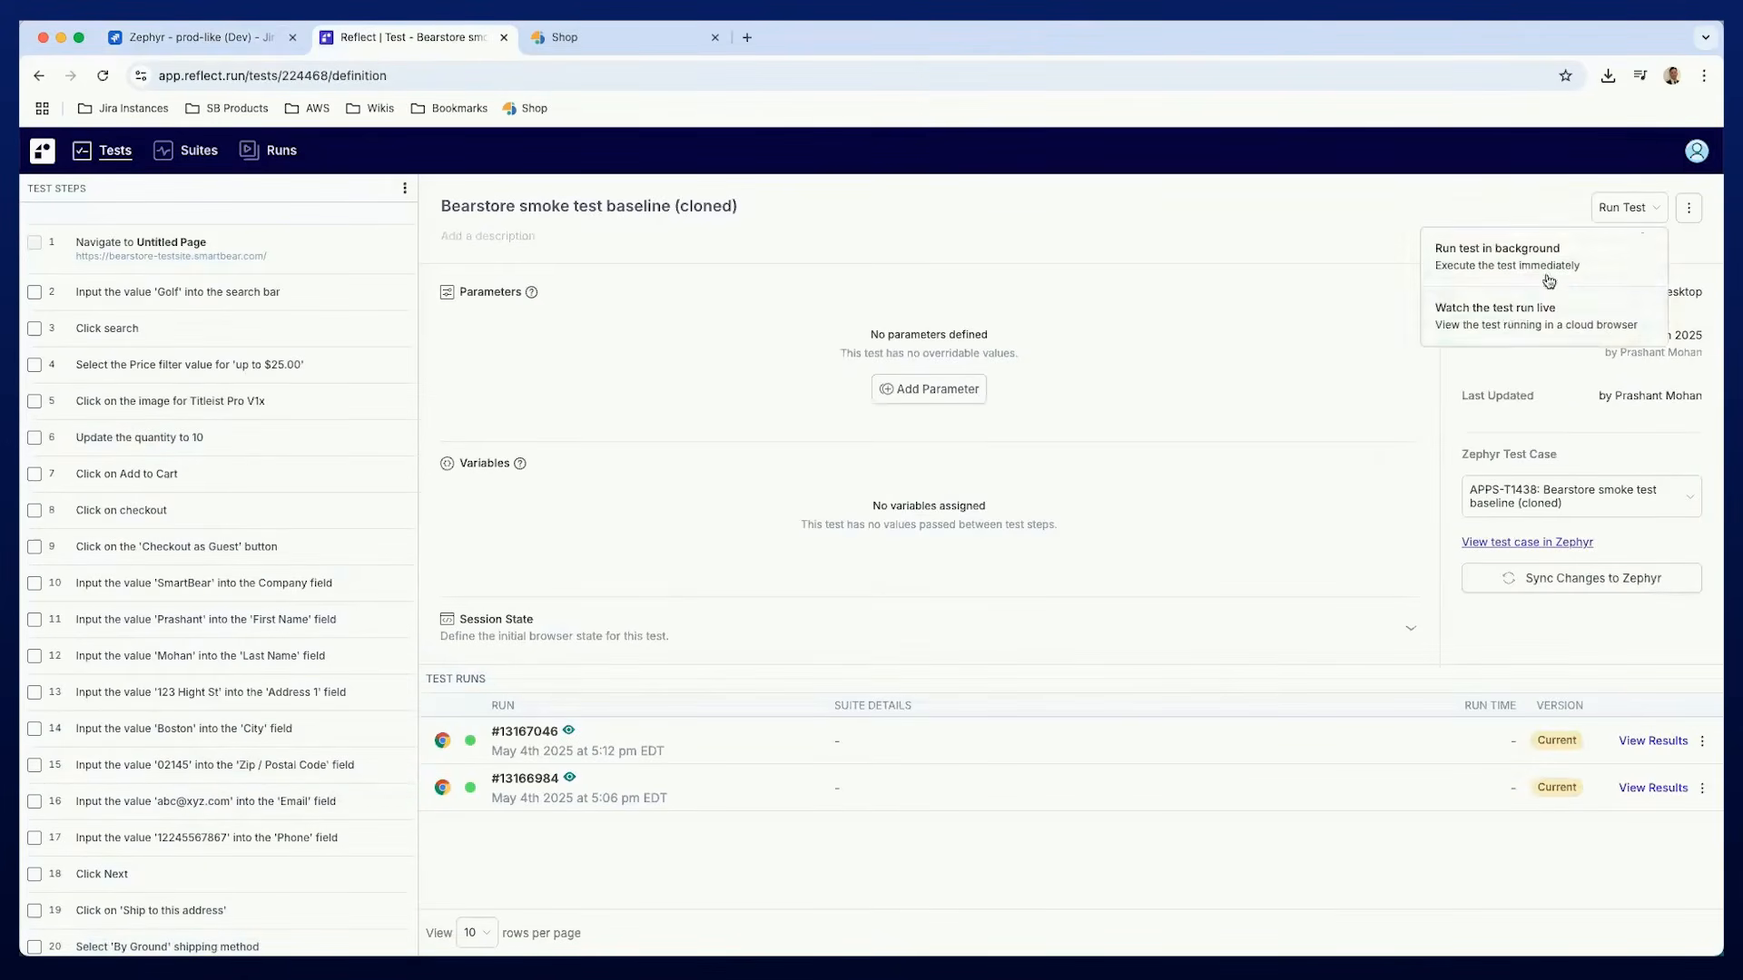
pyautogui.click(1515, 322)
pyautogui.click(1119, 515)
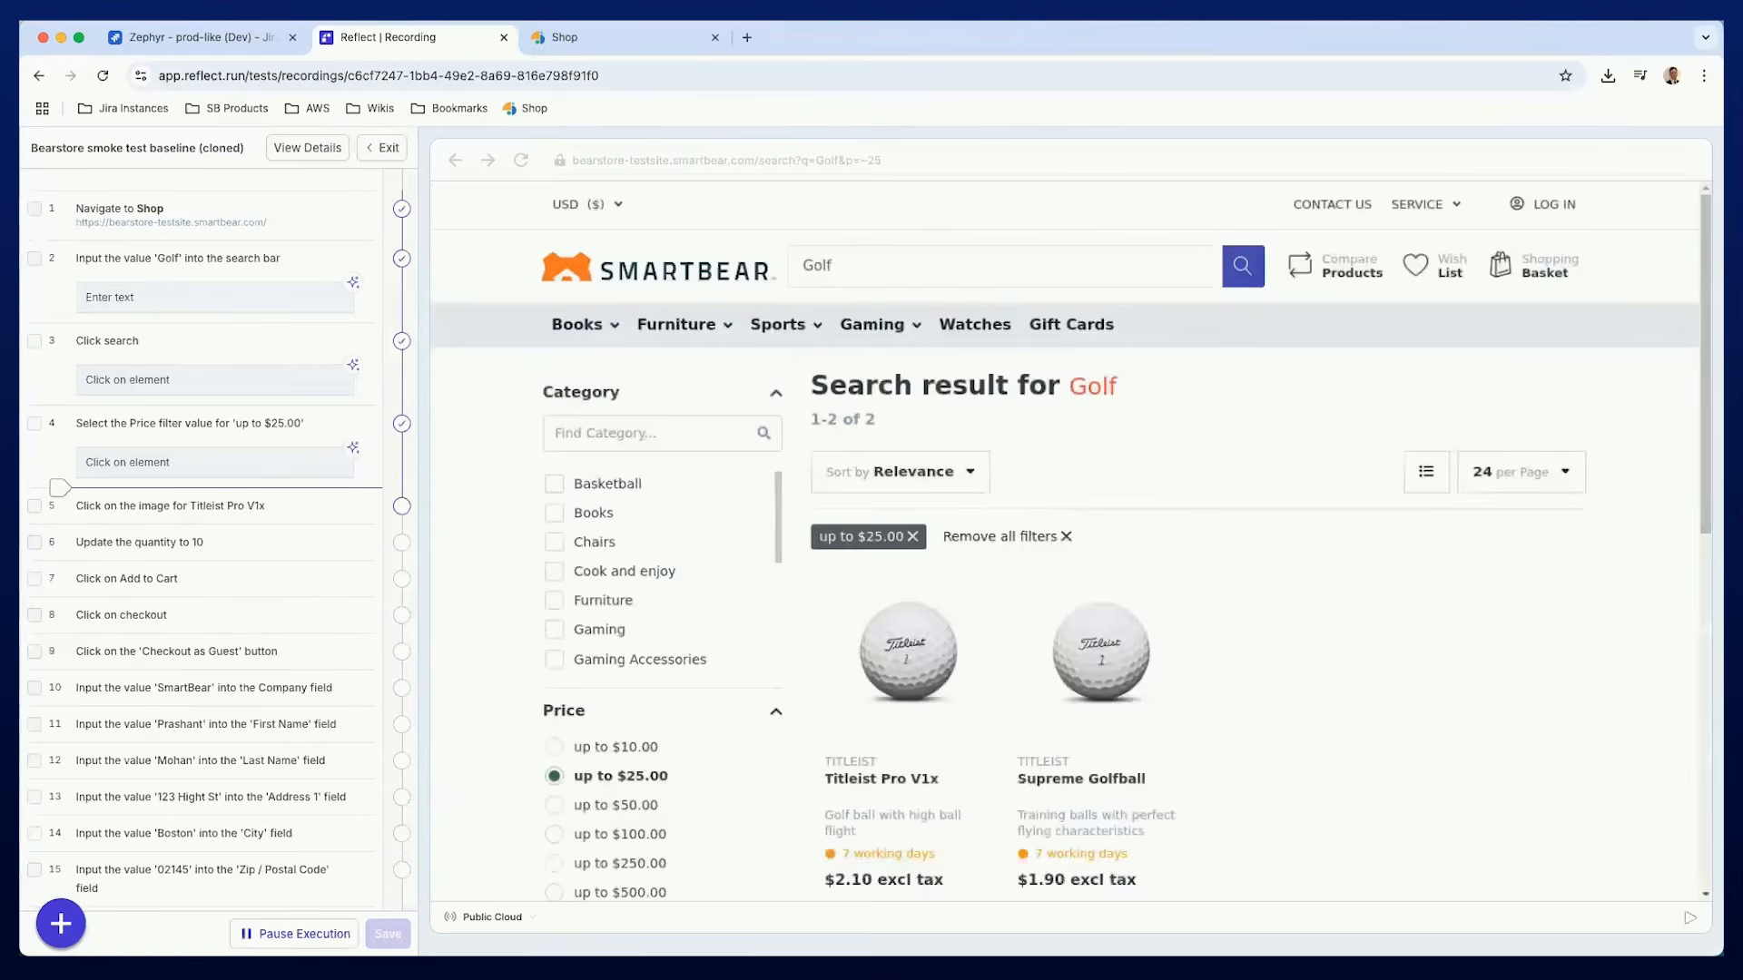
# Pause the live run after the Titleist Pro V1x step and open the inbox for adding an Email/SMS step.
pyautogui.click(294, 933)
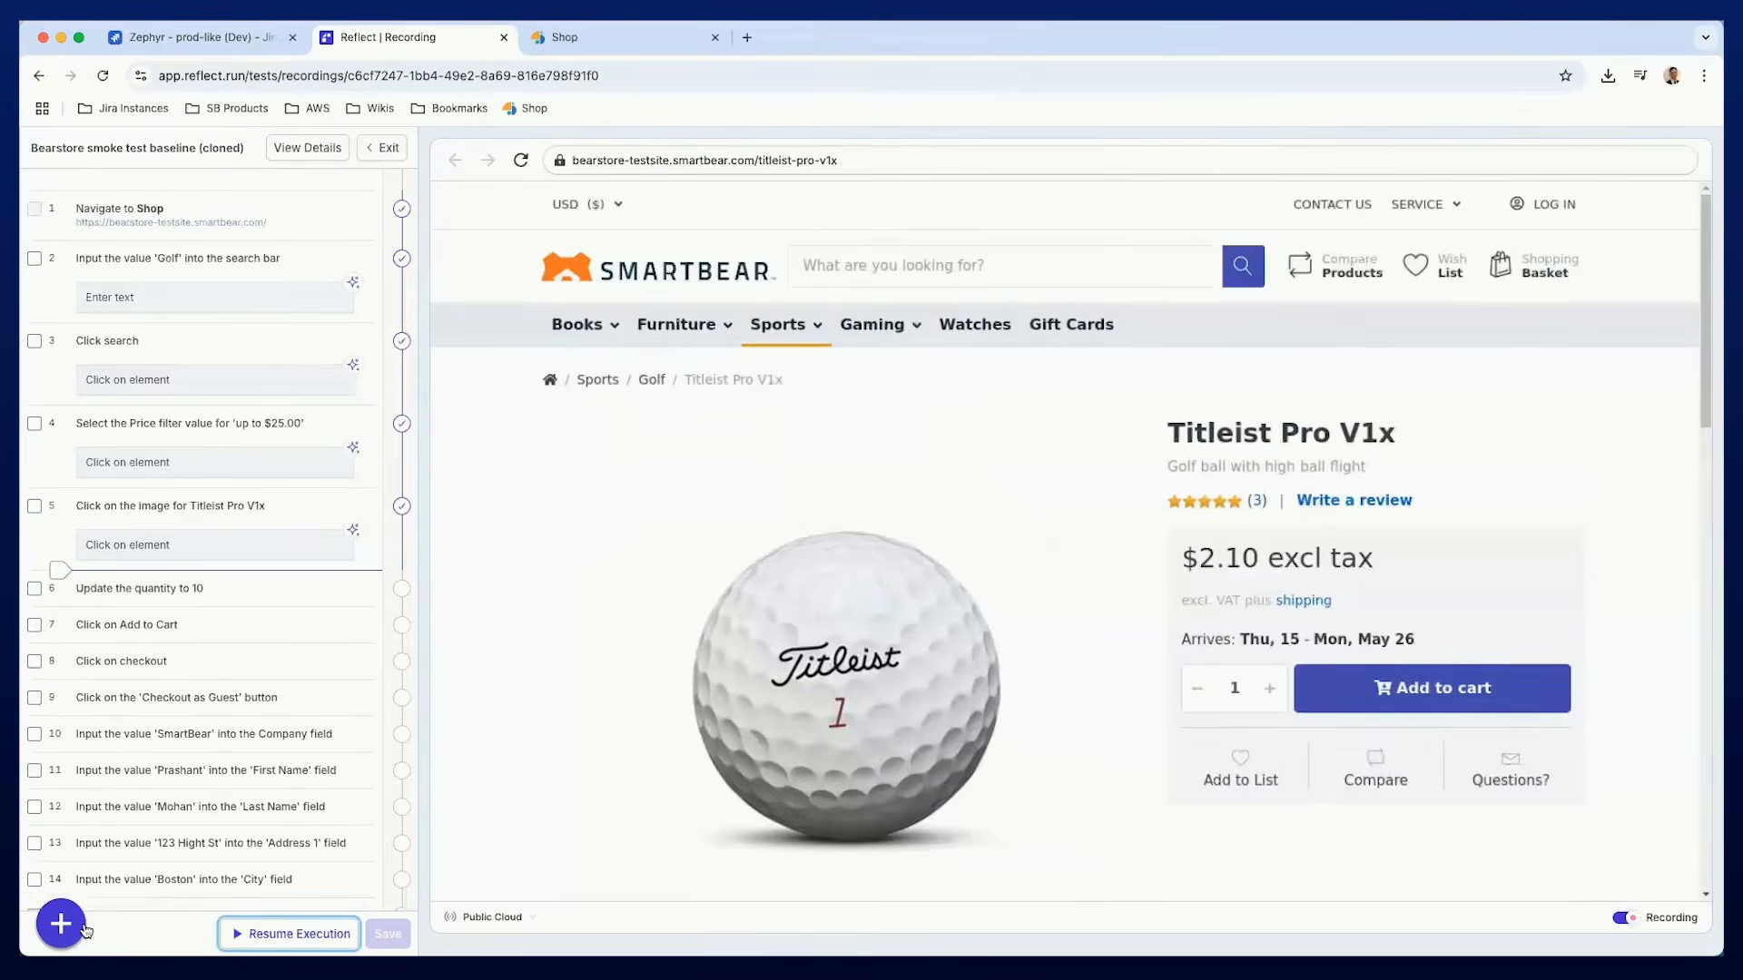
pyautogui.click(84, 928)
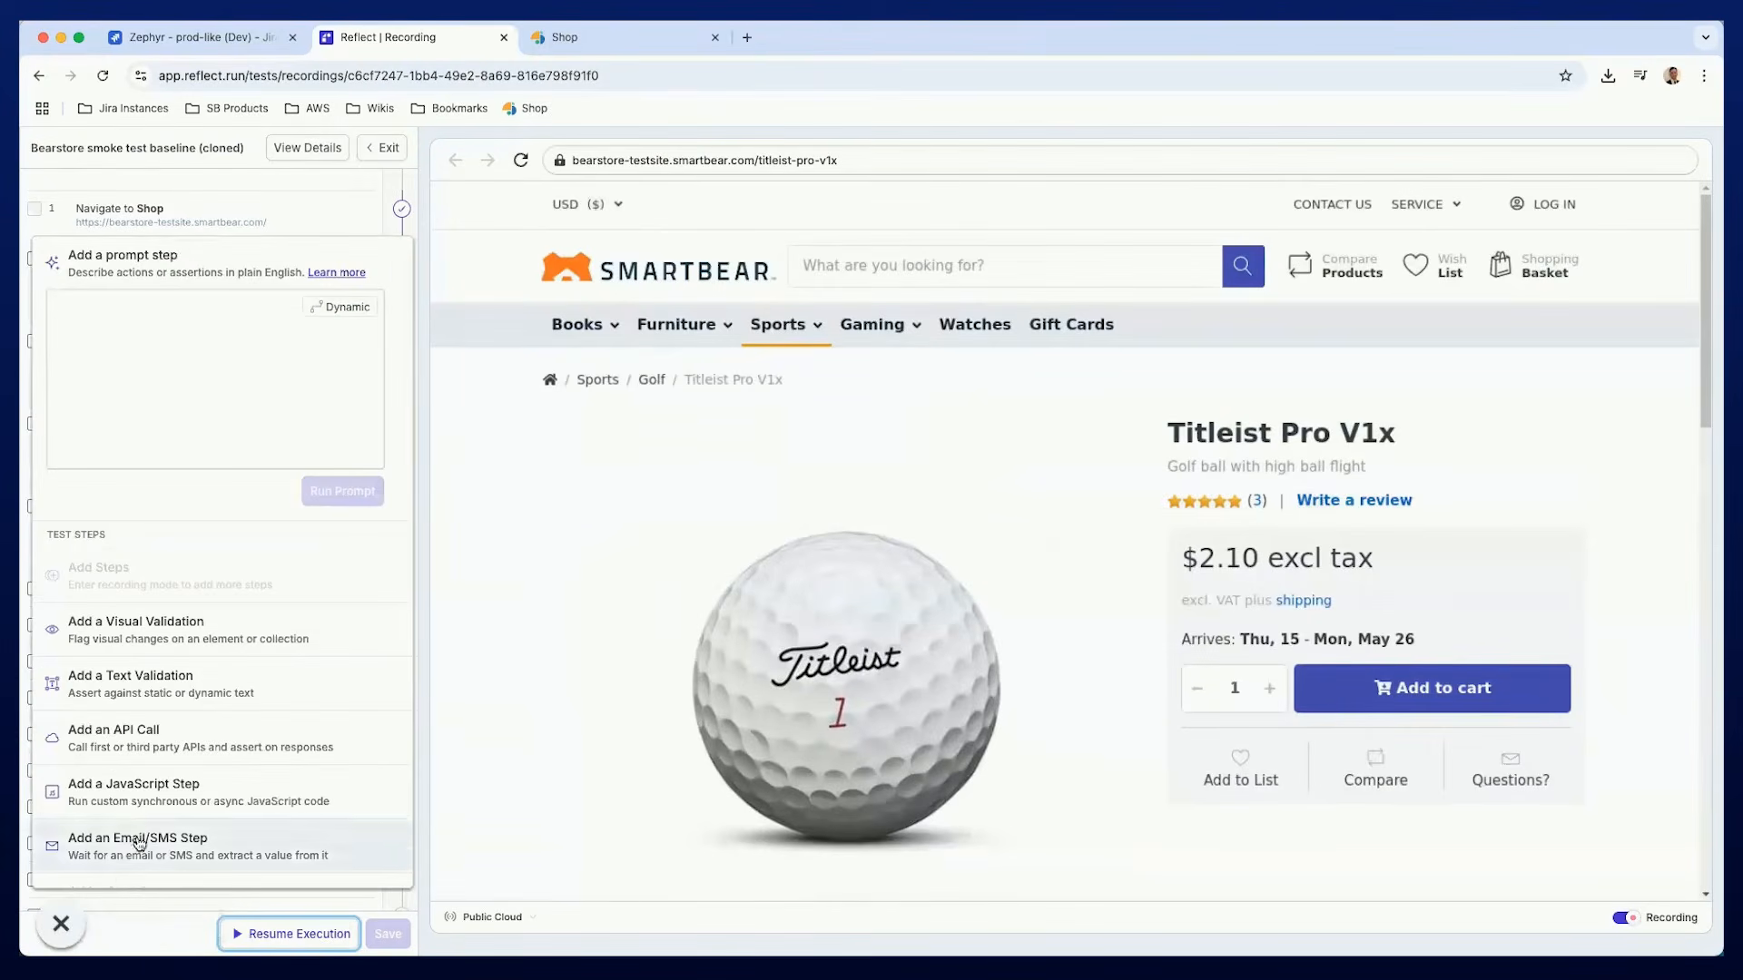
pyautogui.scroll(-1, 173, 815)
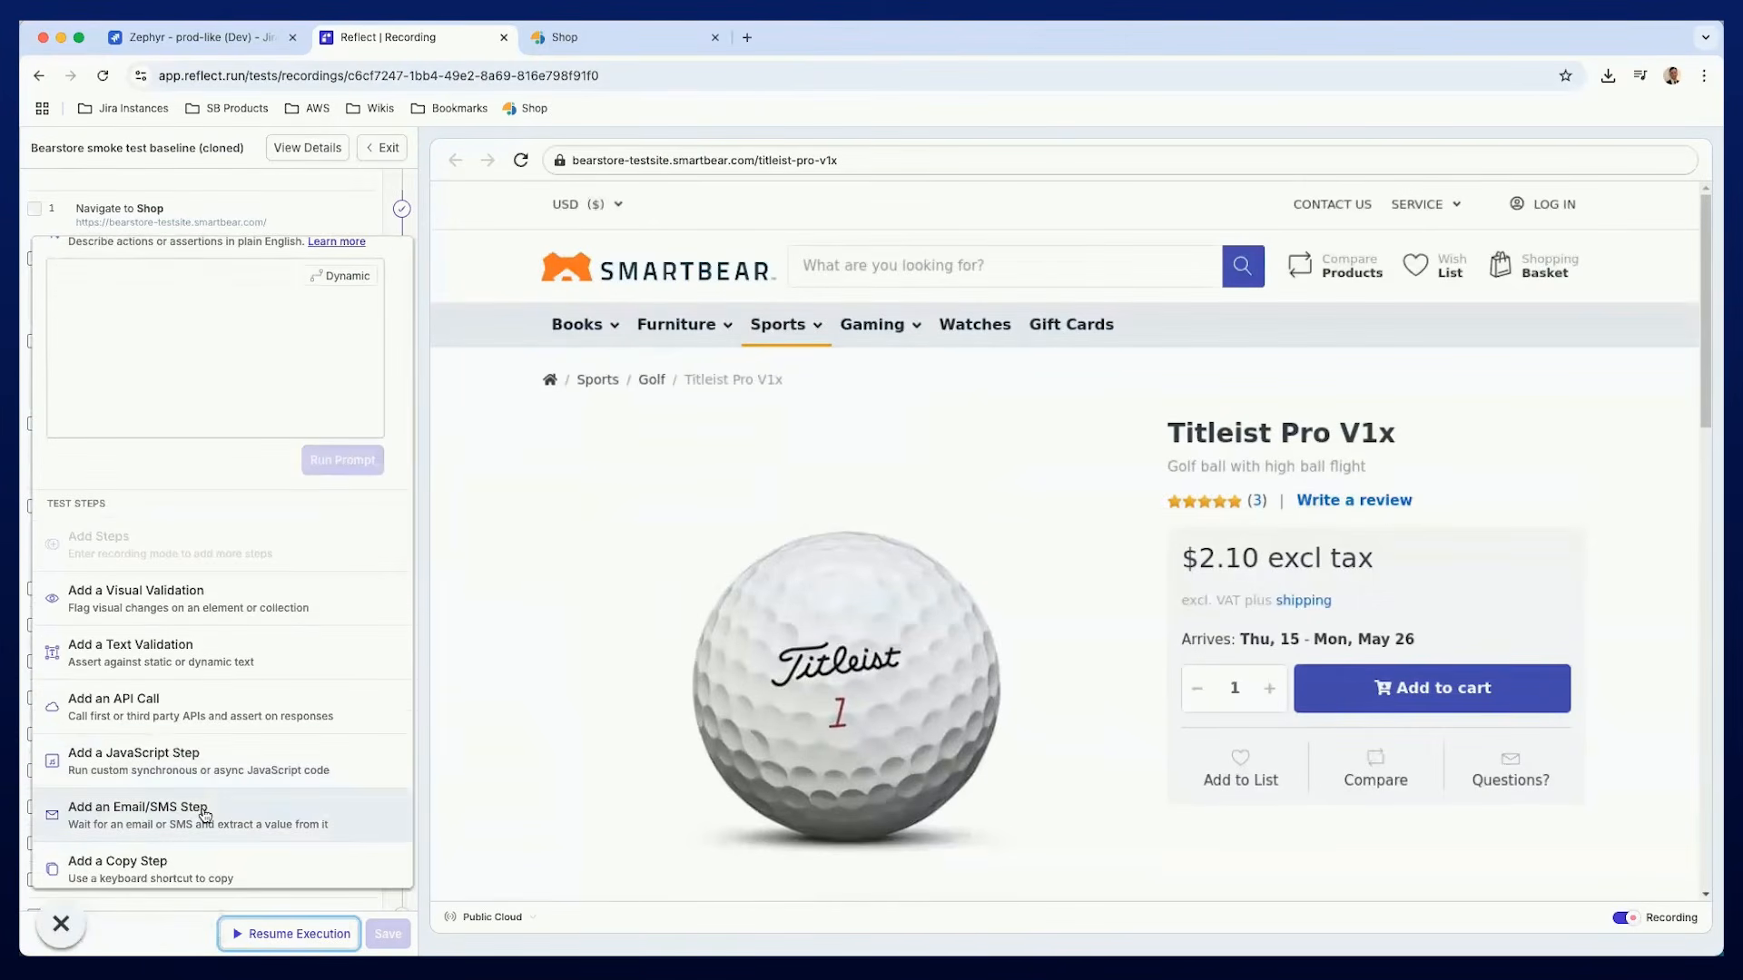
pyautogui.click(205, 814)
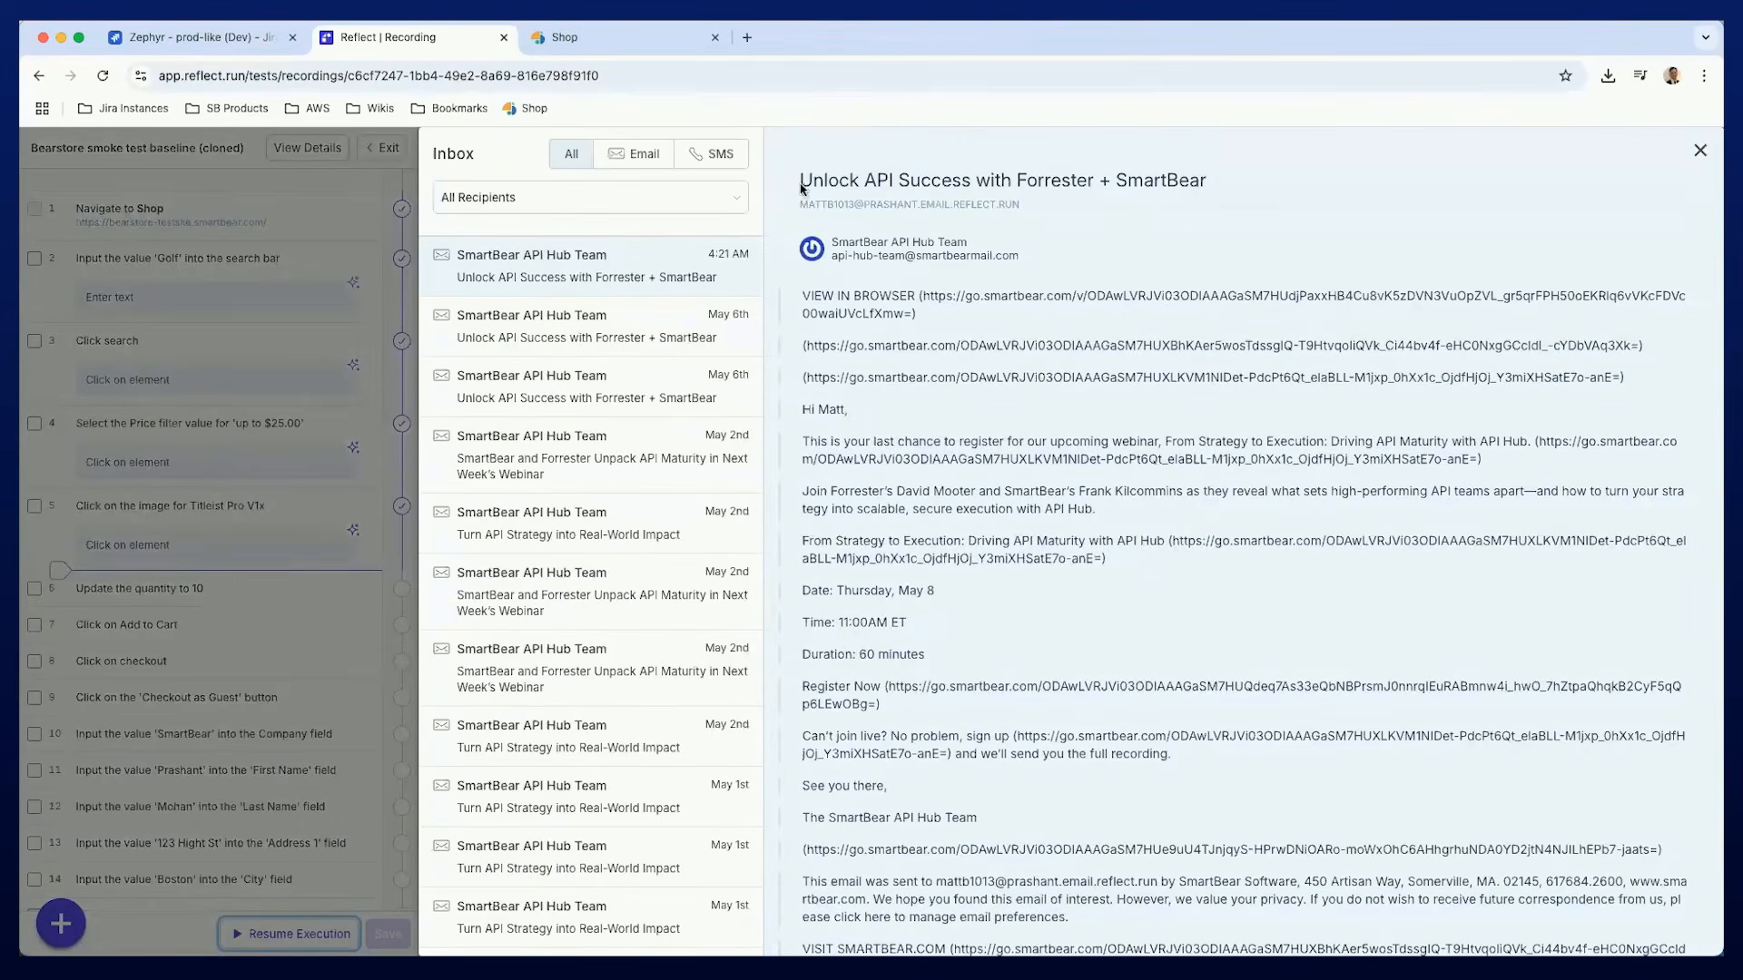
# Examine the recipient address and the SMS and email messages in the inbox, close it, and resume the test's execution.
pyautogui.moveTo(796, 203); pyautogui.dragTo(1024, 214)
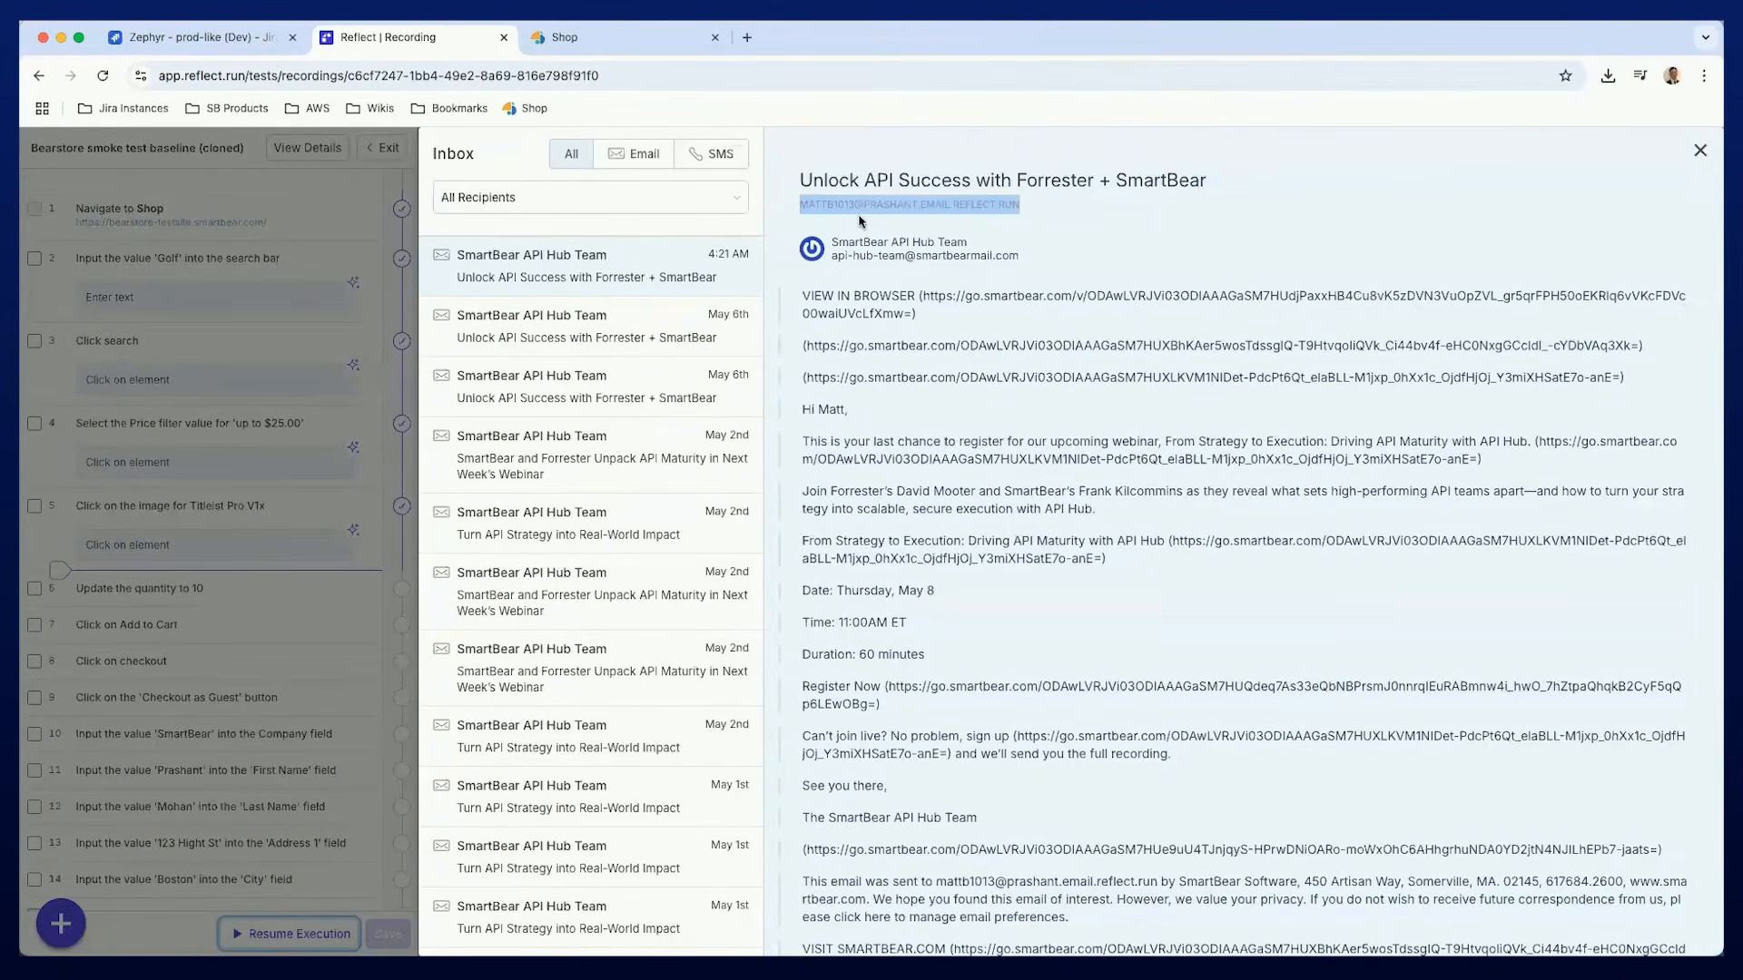
pyautogui.click(712, 155)
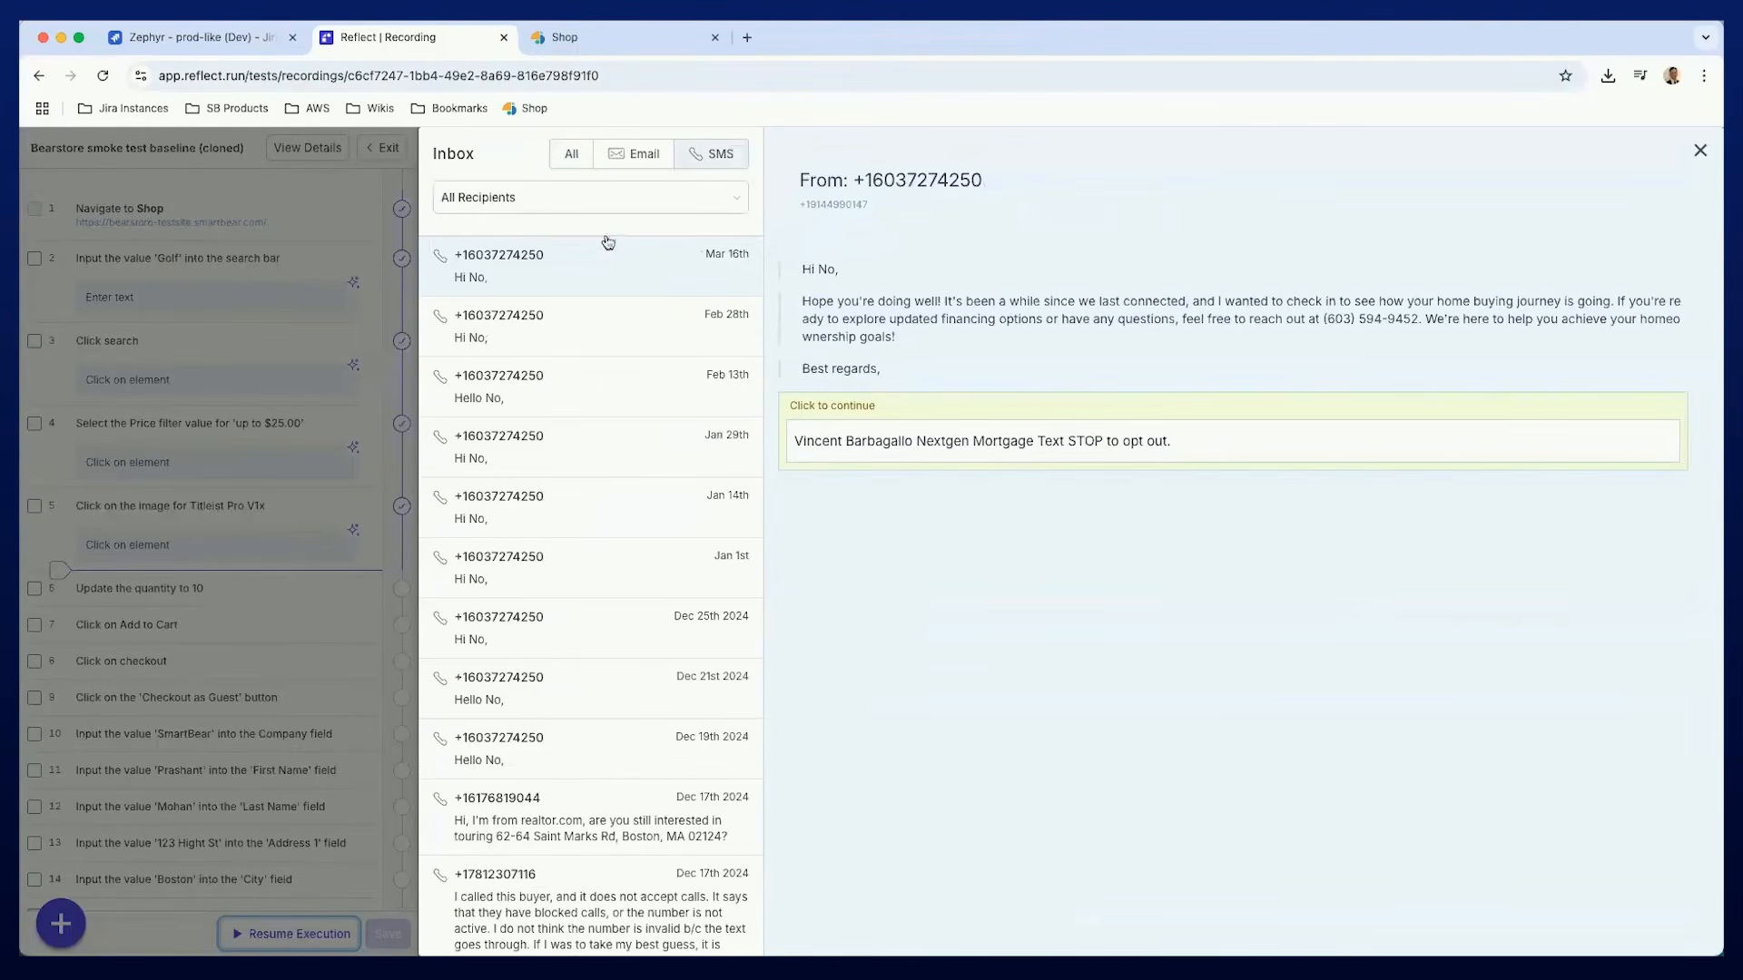
pyautogui.click(632, 156)
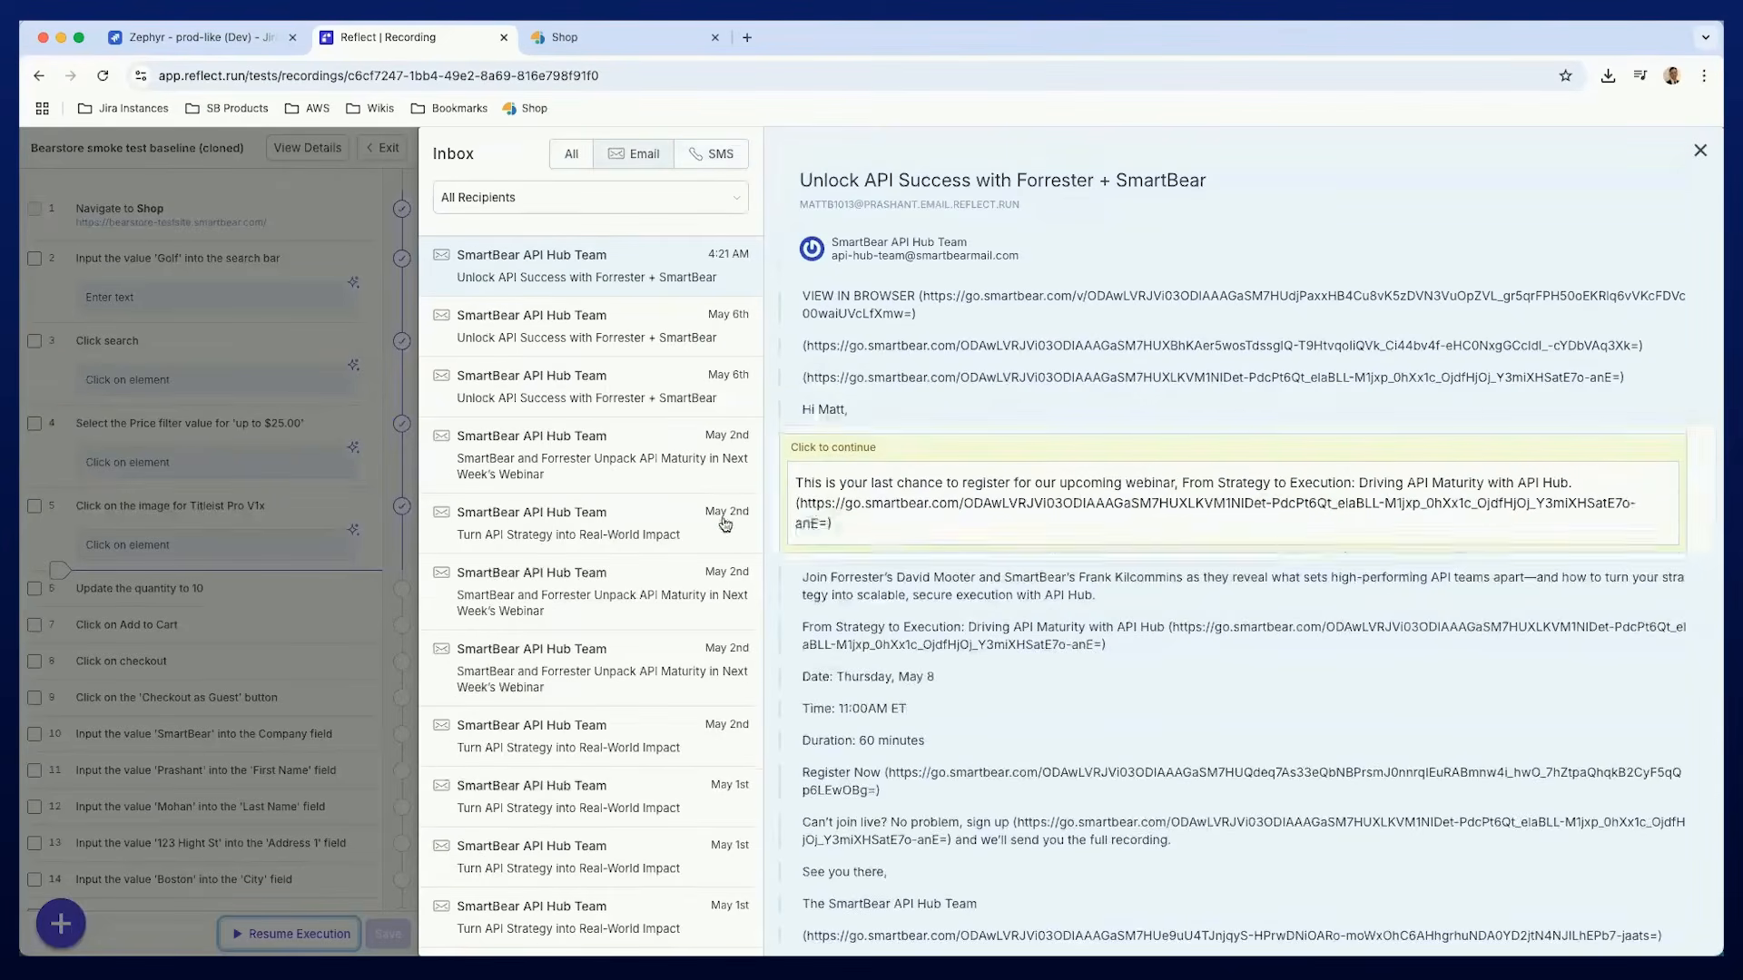
pyautogui.click(614, 354)
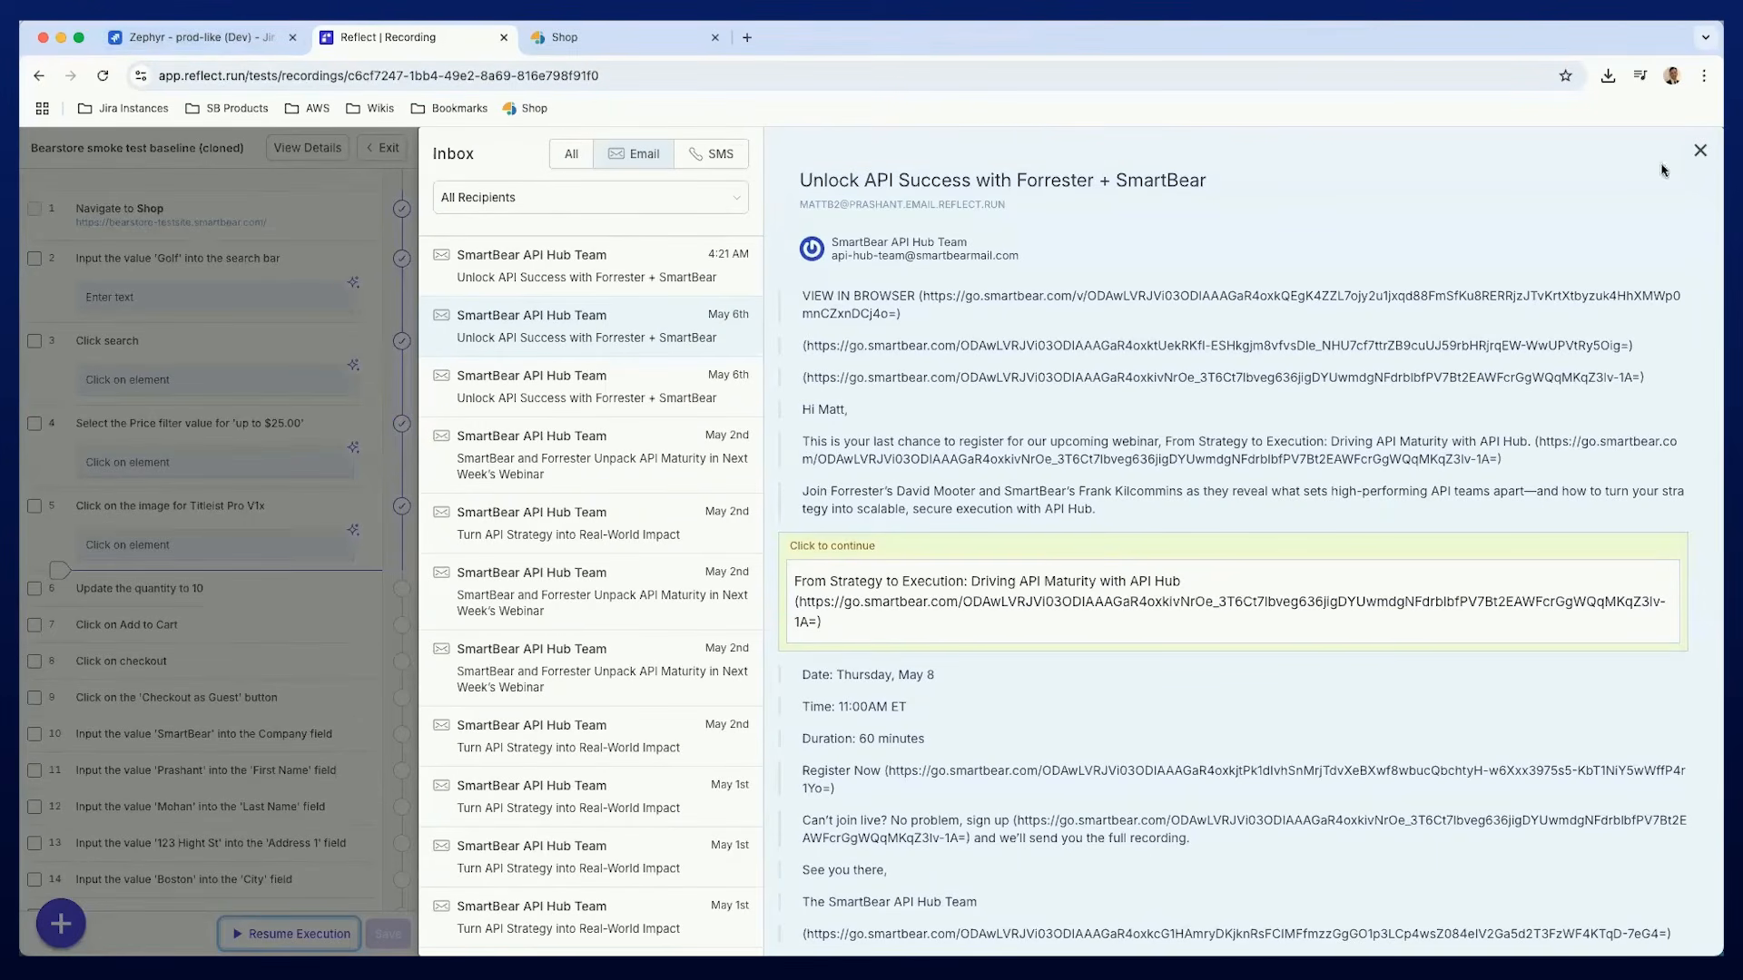
pyautogui.click(1699, 150)
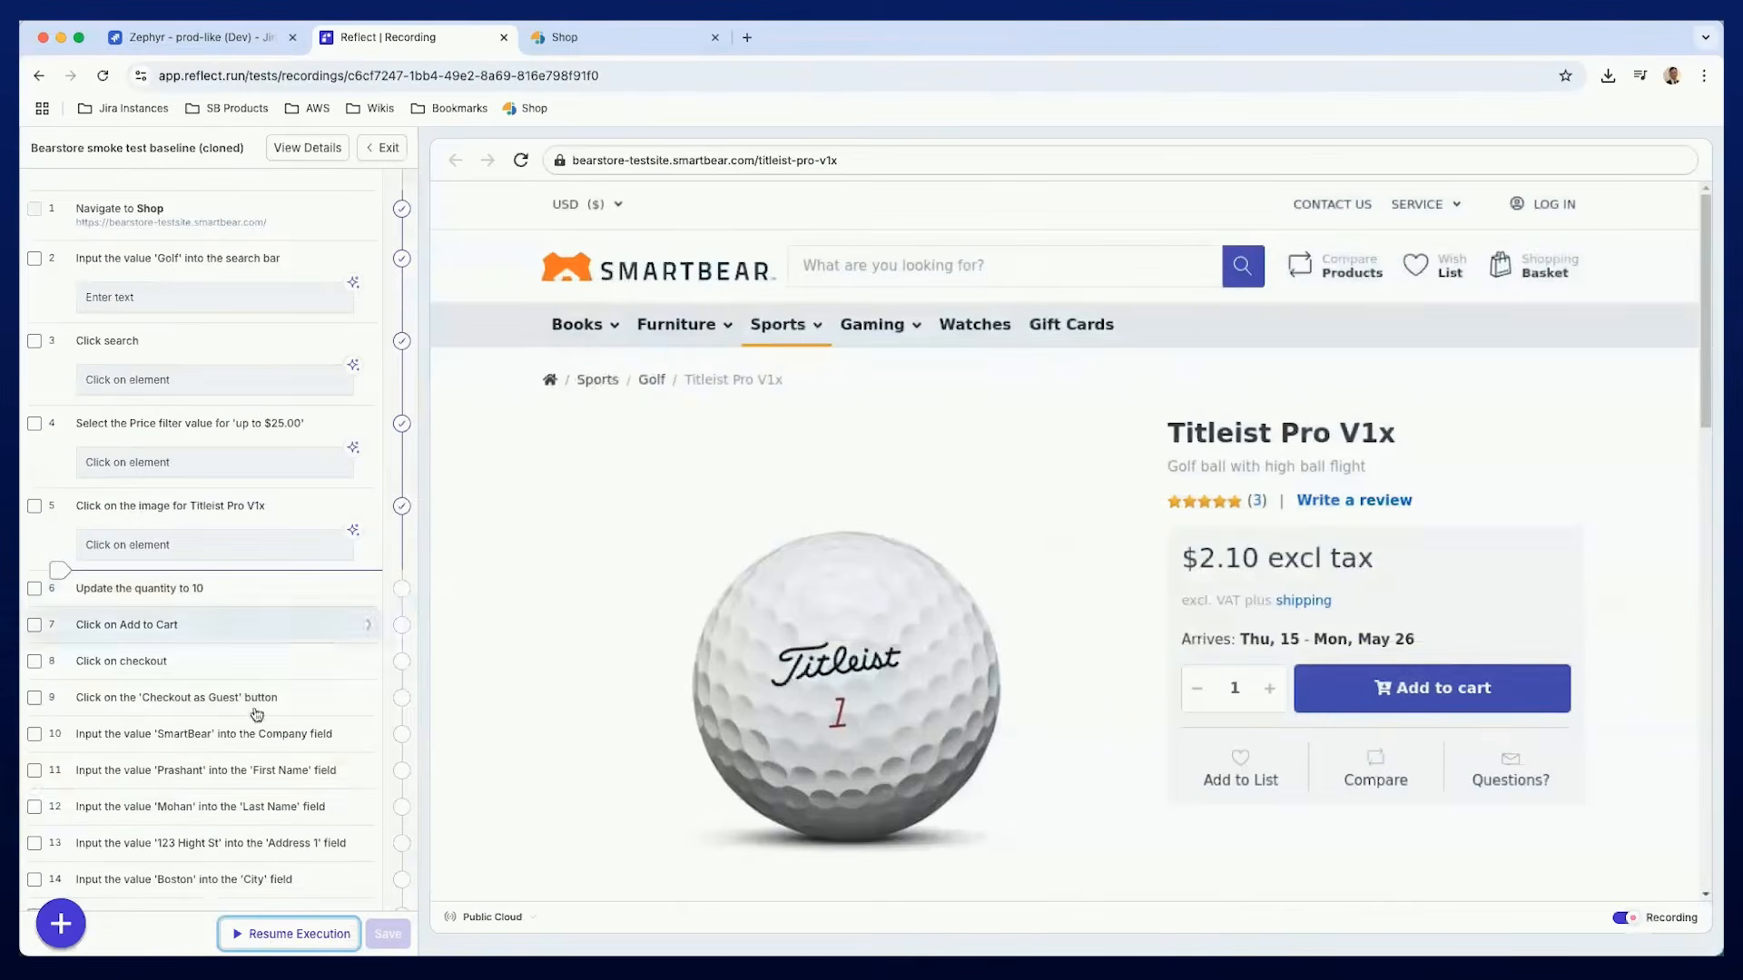
pyautogui.click(235, 934)
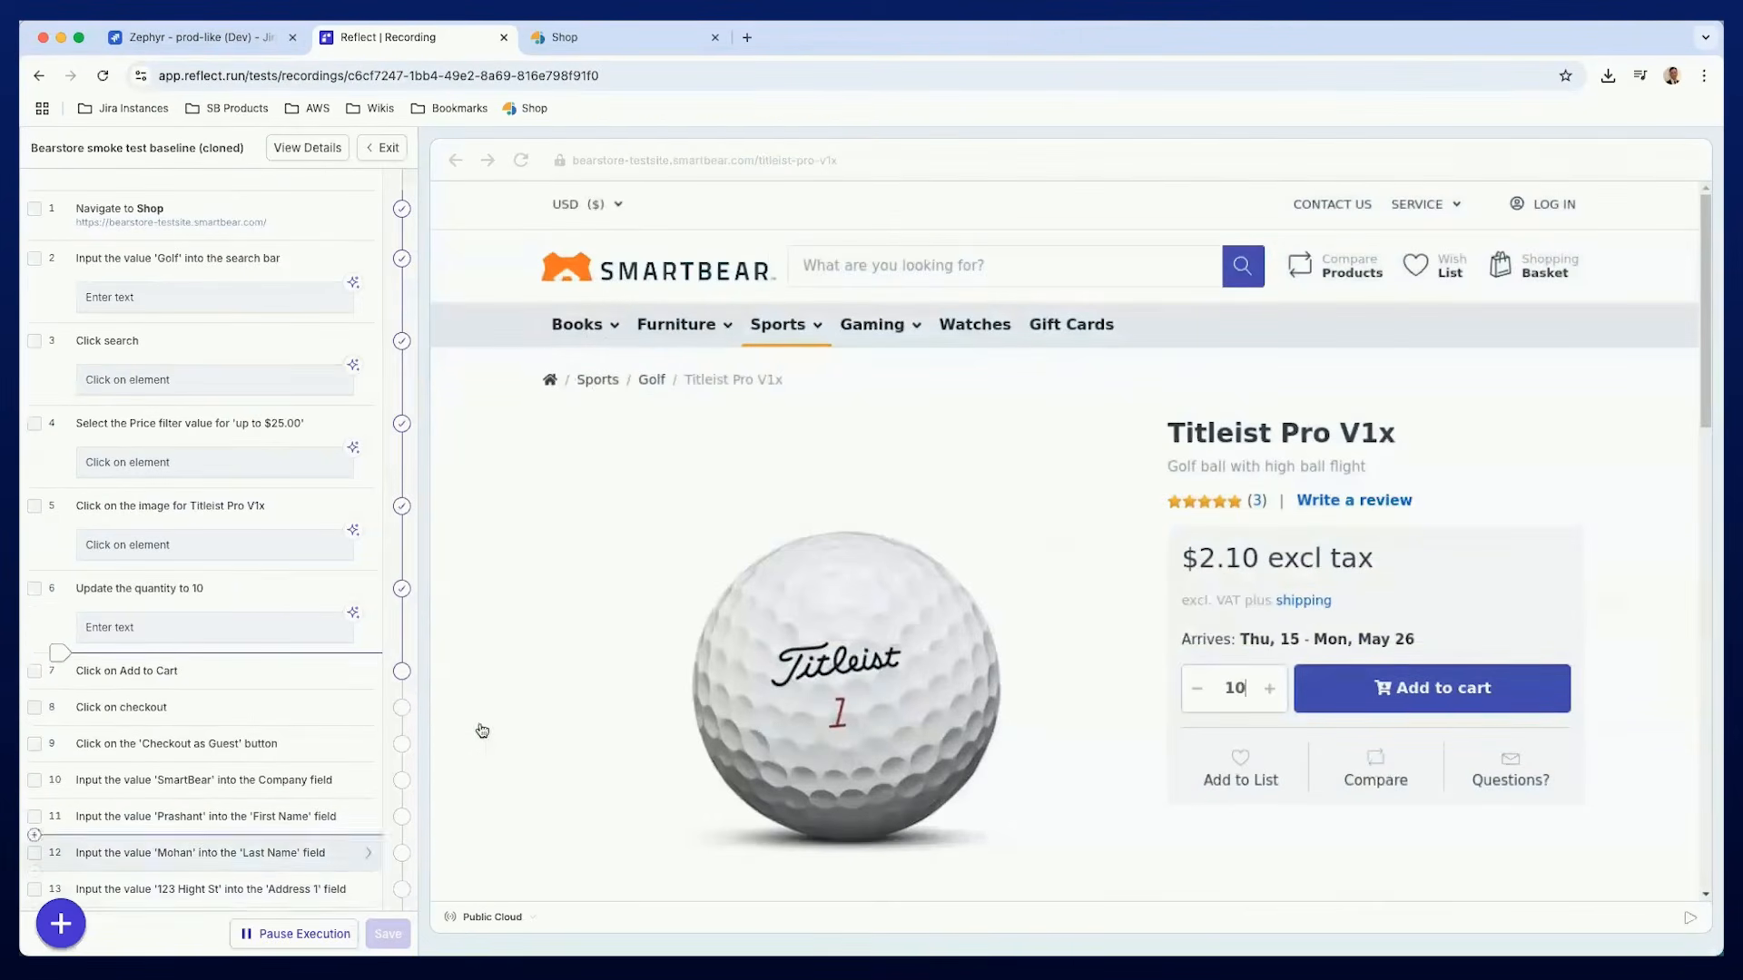